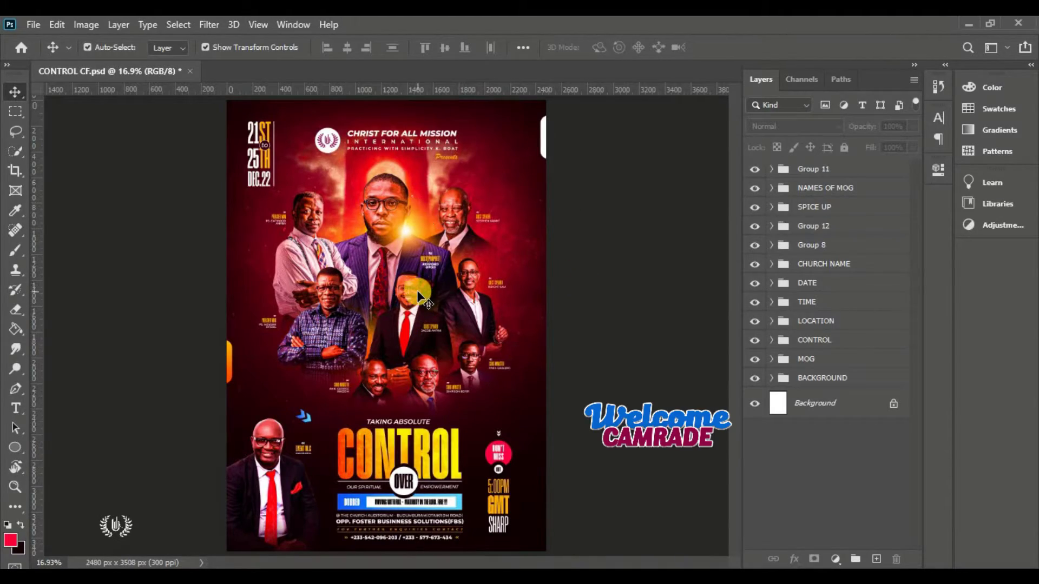
Fit the flyer on screen and hide each layer group from Group 11 down to BACKGROUND
{"action": "scroll", "coordinate": [419, 299], "scroll_direction": "up", "scroll_amount": 3}
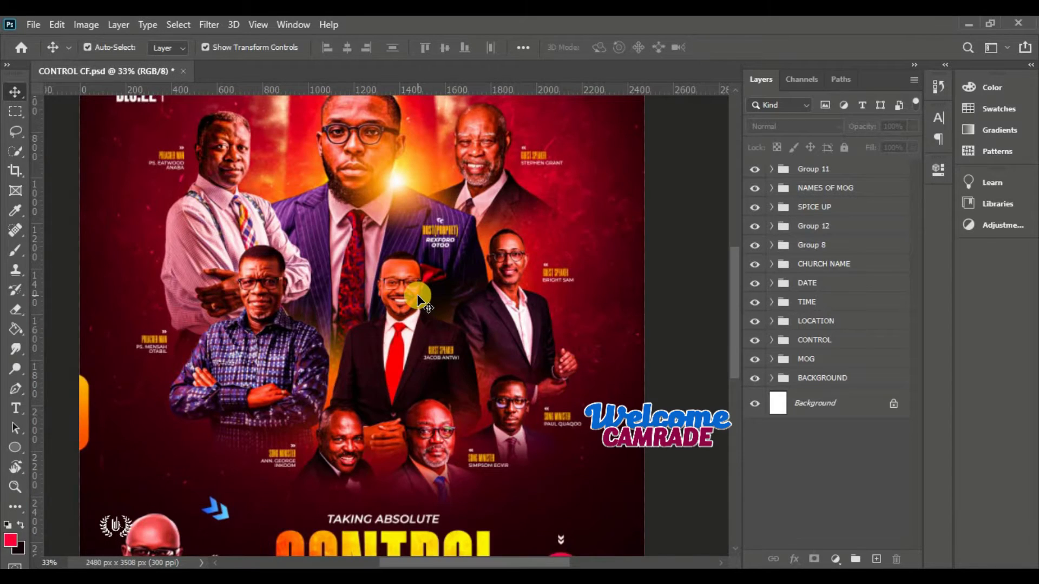
{"action": "scroll", "coordinate": [419, 299], "scroll_direction": "up", "scroll_amount": 1}
{"action": "left_click_drag", "start_coordinate": [506, 562], "coordinate": [503, 560]}
{"action": "left_click_drag", "start_coordinate": [738, 318], "coordinate": [732, 387]}
{"action": "scroll", "coordinate": [427, 392], "scroll_direction": "up", "scroll_amount": 3}
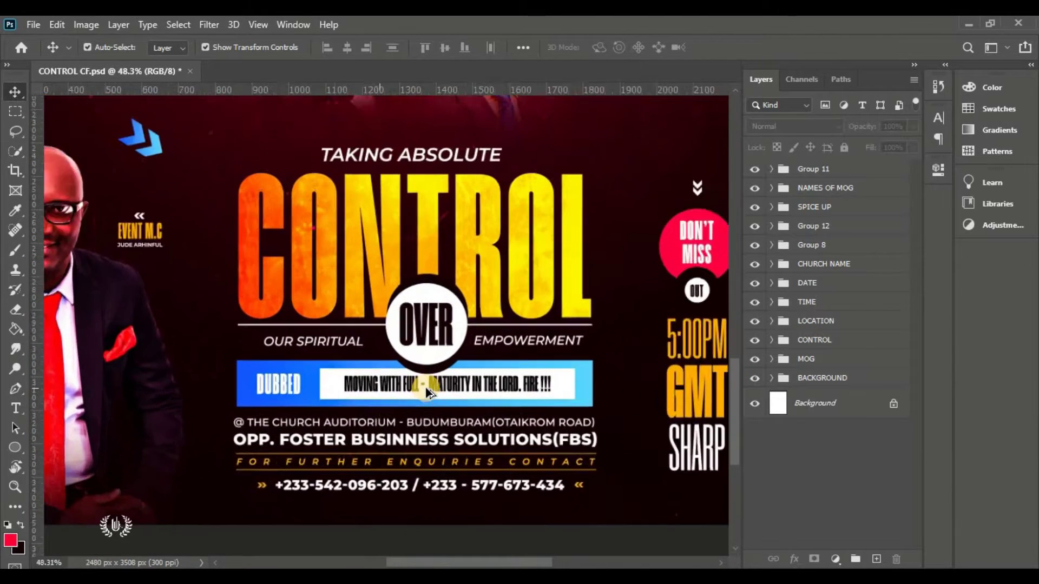
{"action": "scroll", "coordinate": [426, 392], "scroll_direction": "up", "scroll_amount": 3}
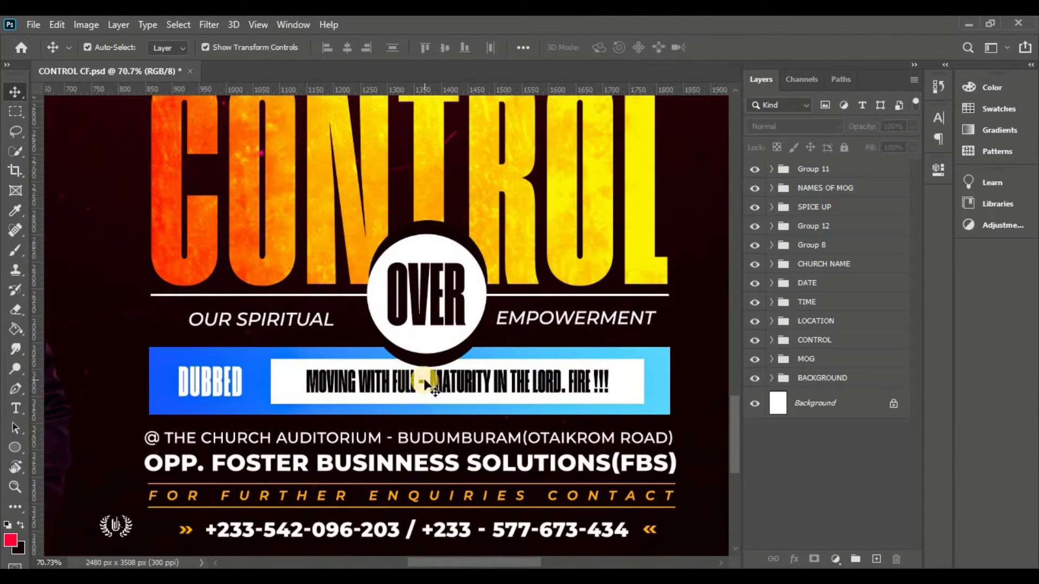
{"action": "key", "text": "ctrl+0"}
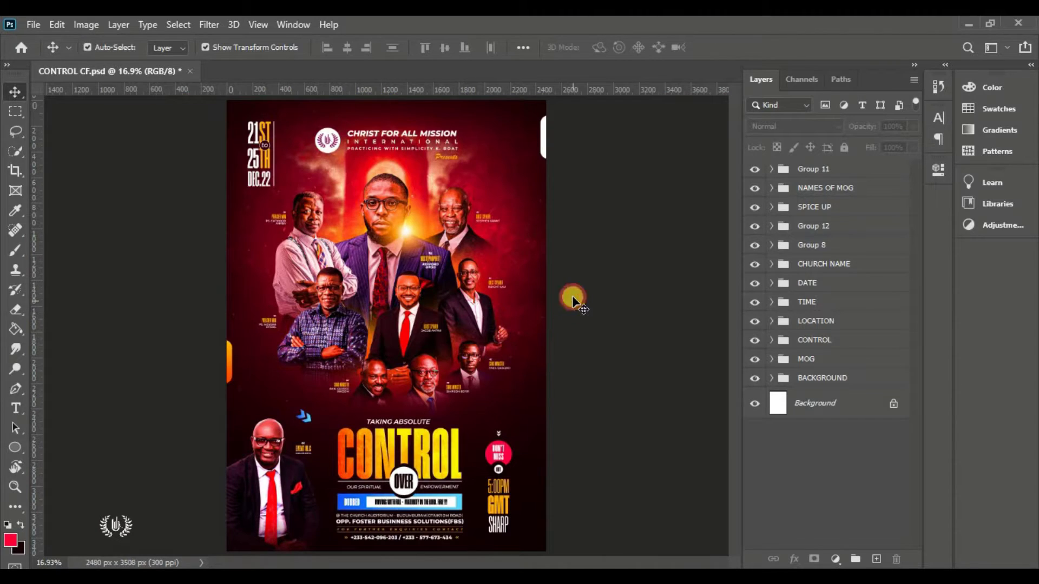
{"action": "left_click", "coordinate": [428, 292]}
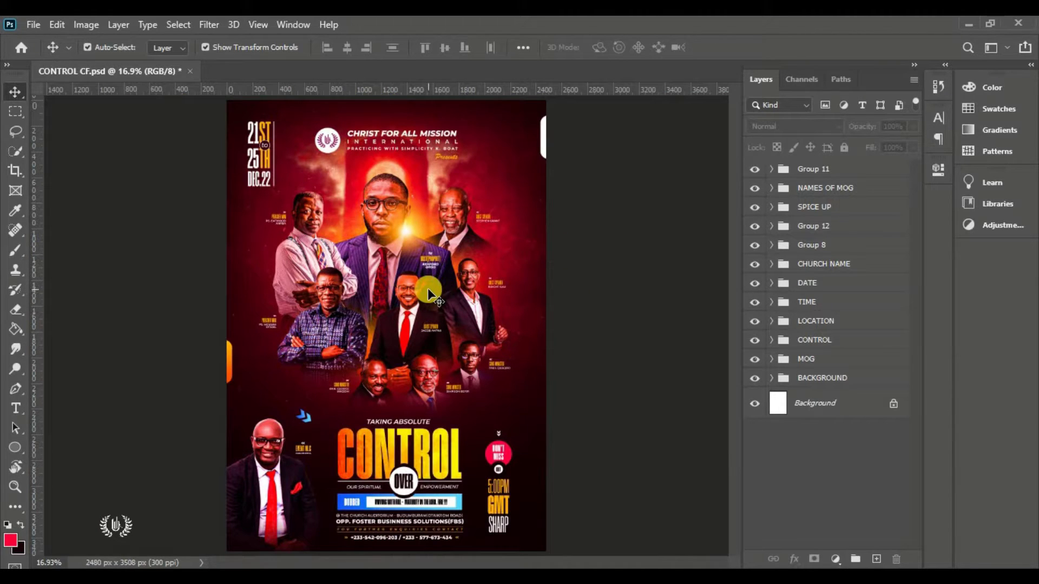
{"action": "left_click", "coordinate": [755, 171]}
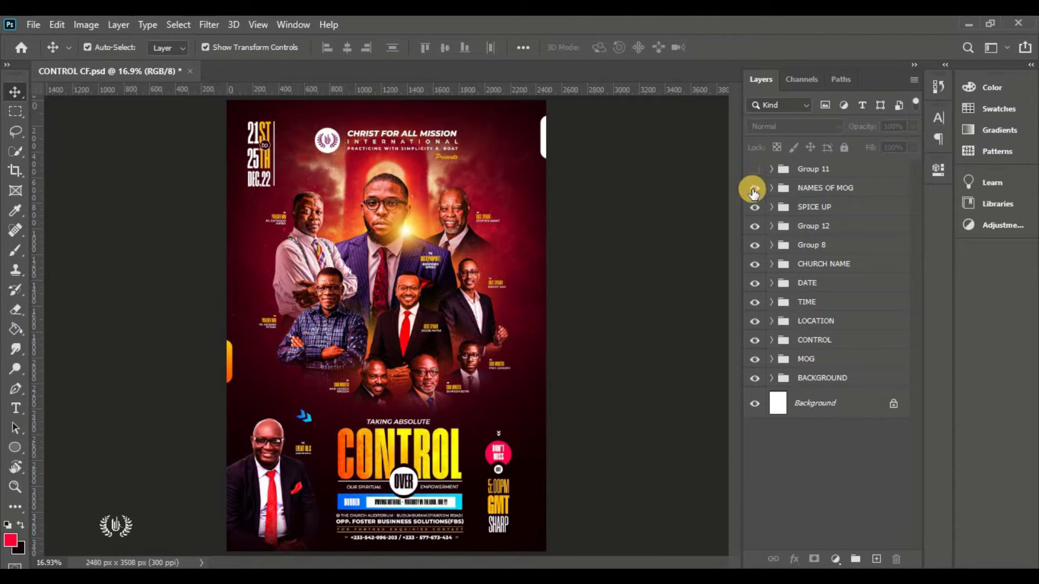
{"action": "left_click", "coordinate": [753, 189]}
{"action": "left_click", "coordinate": [754, 207]}
{"action": "left_click", "coordinate": [756, 227]}
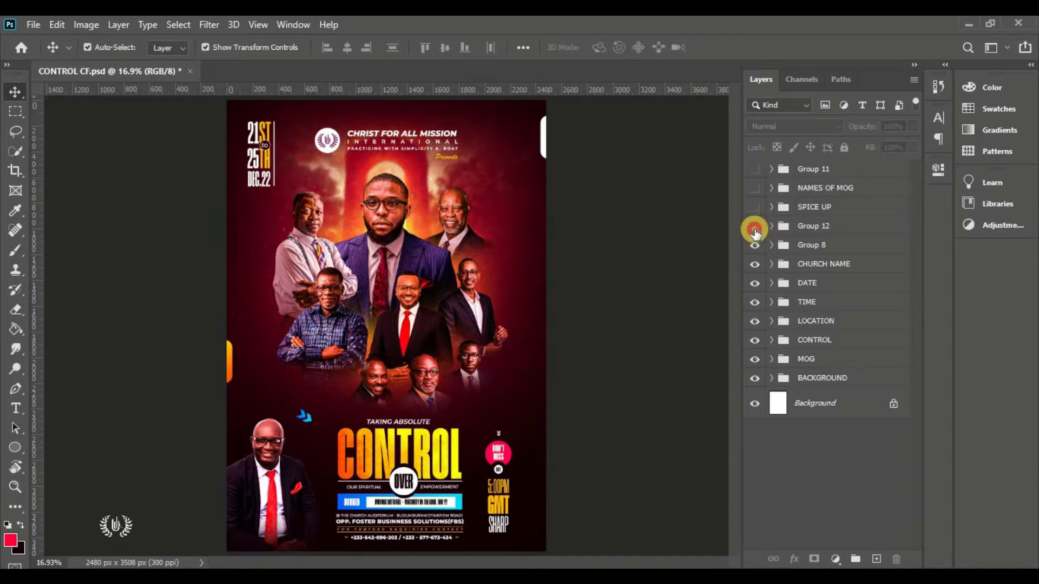
{"action": "left_click", "coordinate": [754, 246]}
{"action": "left_click", "coordinate": [754, 265]}
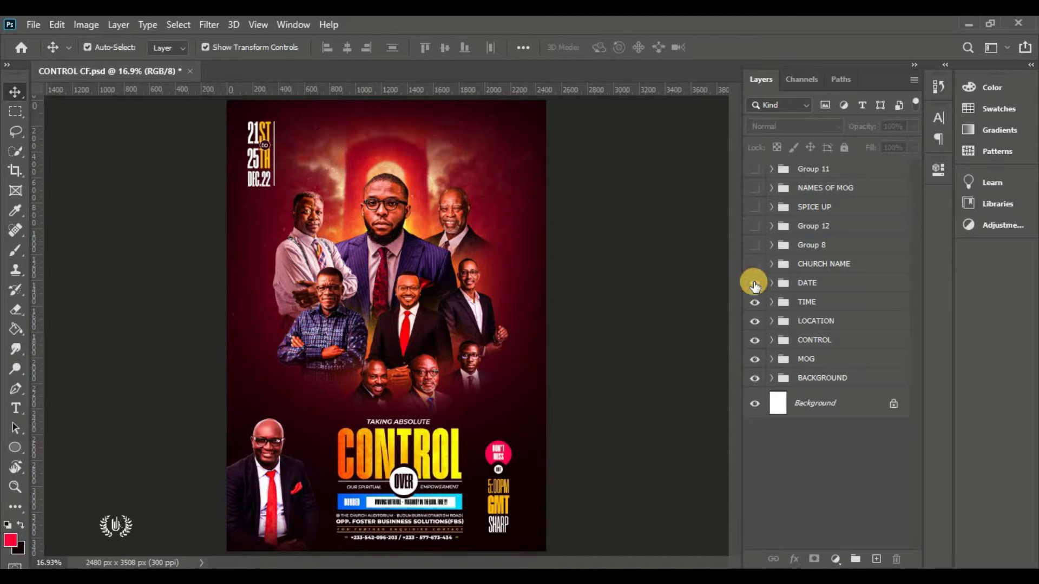
{"action": "left_click", "coordinate": [754, 284]}
{"action": "left_click", "coordinate": [754, 302]}
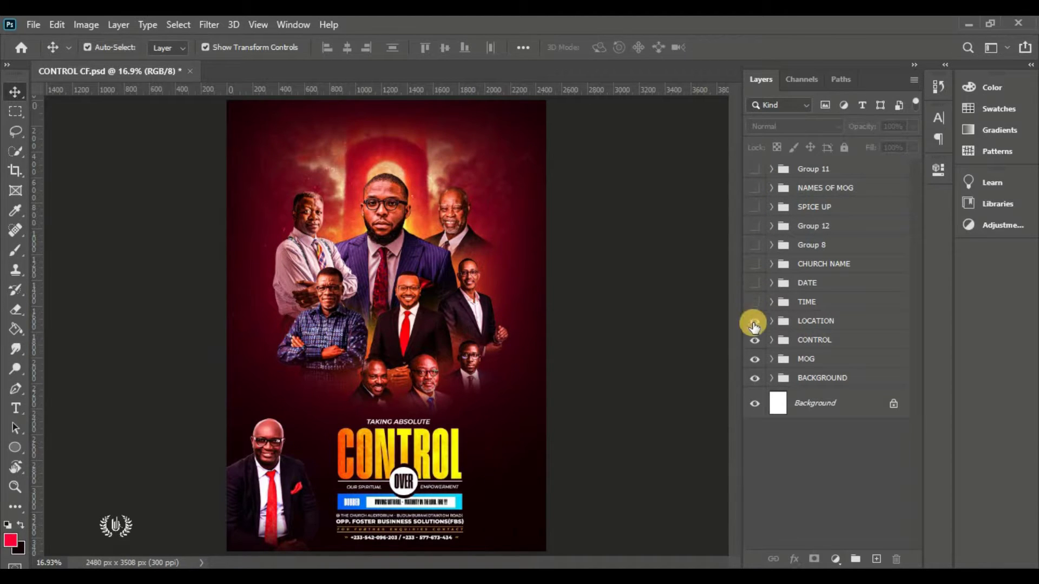
{"action": "left_click", "coordinate": [754, 322]}
{"action": "left_click", "coordinate": [754, 340]}
{"action": "left_click", "coordinate": [754, 358]}
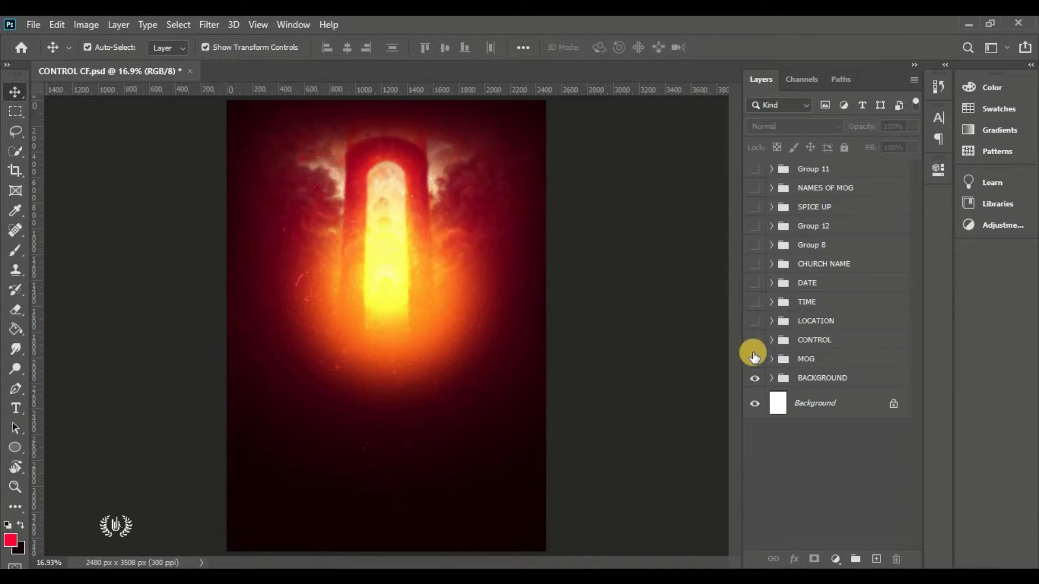
{"action": "left_click", "coordinate": [754, 379]}
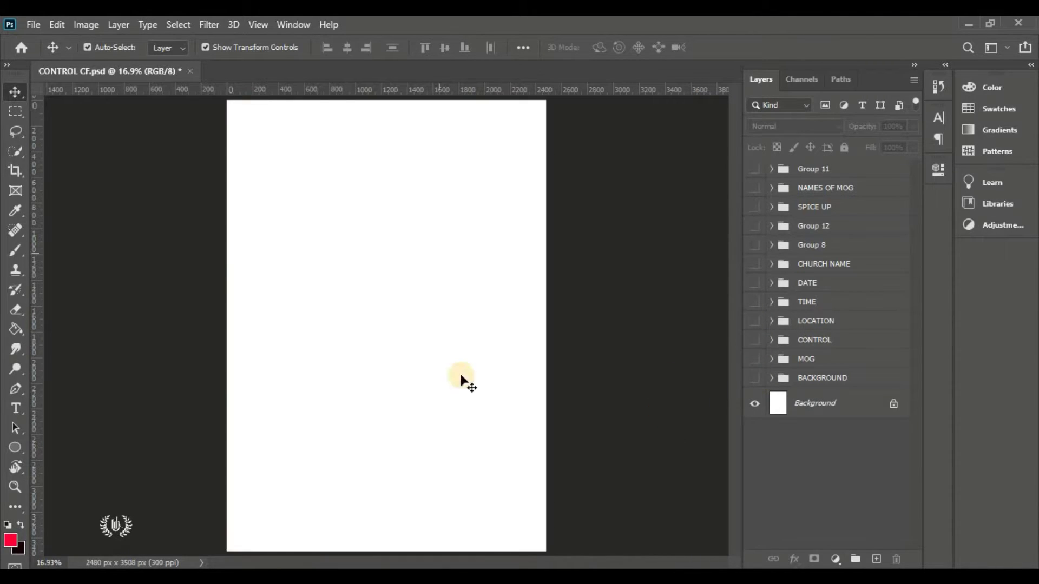
Turn every group back on, from BACKGROUND up through MOG, CONTROL and TIME to Group 11
{"action": "left_click", "coordinate": [755, 378]}
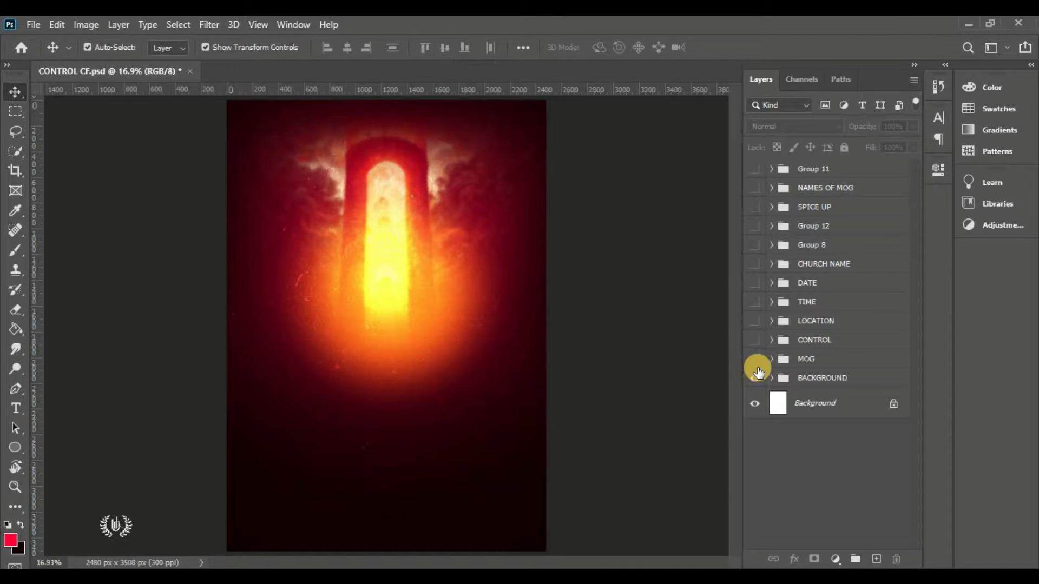
{"action": "left_click", "coordinate": [756, 360]}
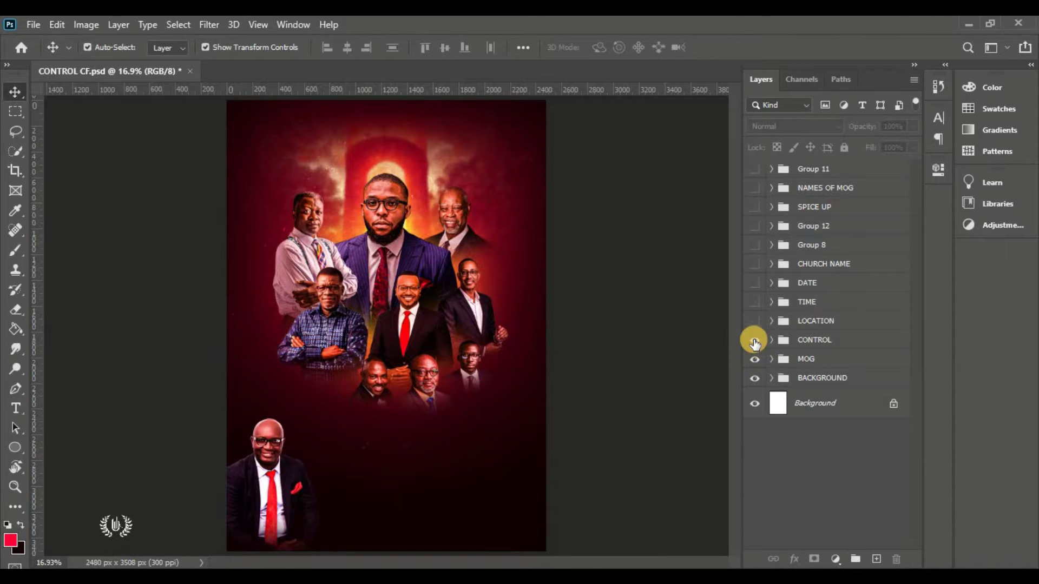
{"action": "left_click", "coordinate": [754, 341]}
{"action": "left_click", "coordinate": [754, 320]}
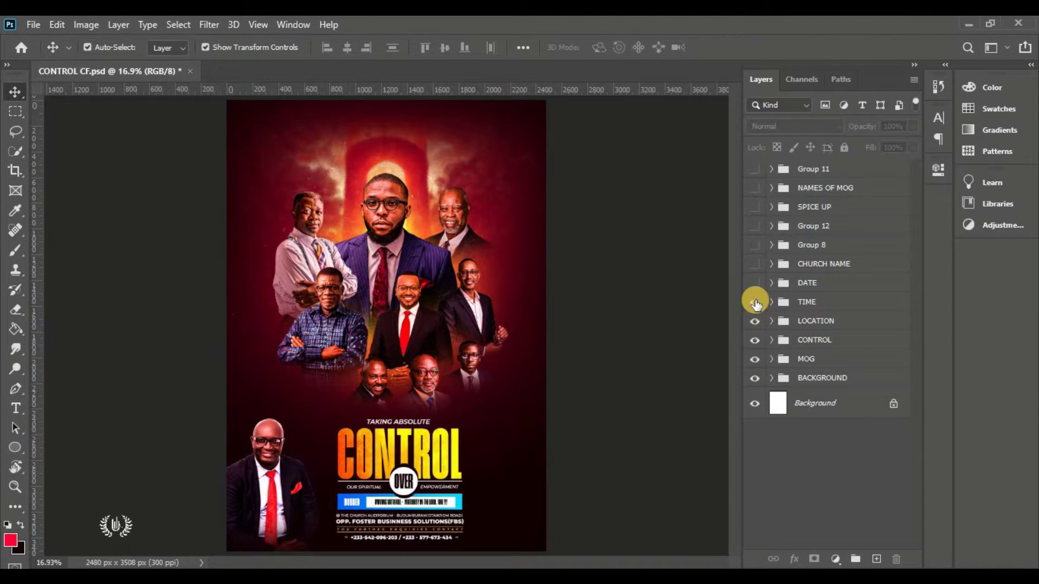
{"action": "left_click", "coordinate": [755, 302]}
{"action": "left_click", "coordinate": [755, 283]}
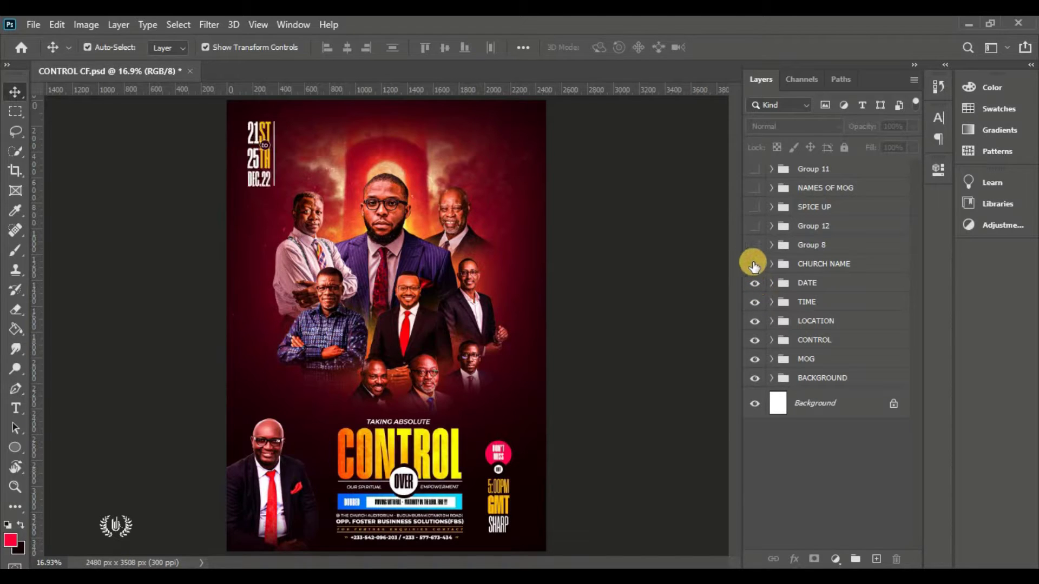
{"action": "left_click", "coordinate": [754, 264]}
{"action": "left_click", "coordinate": [754, 247]}
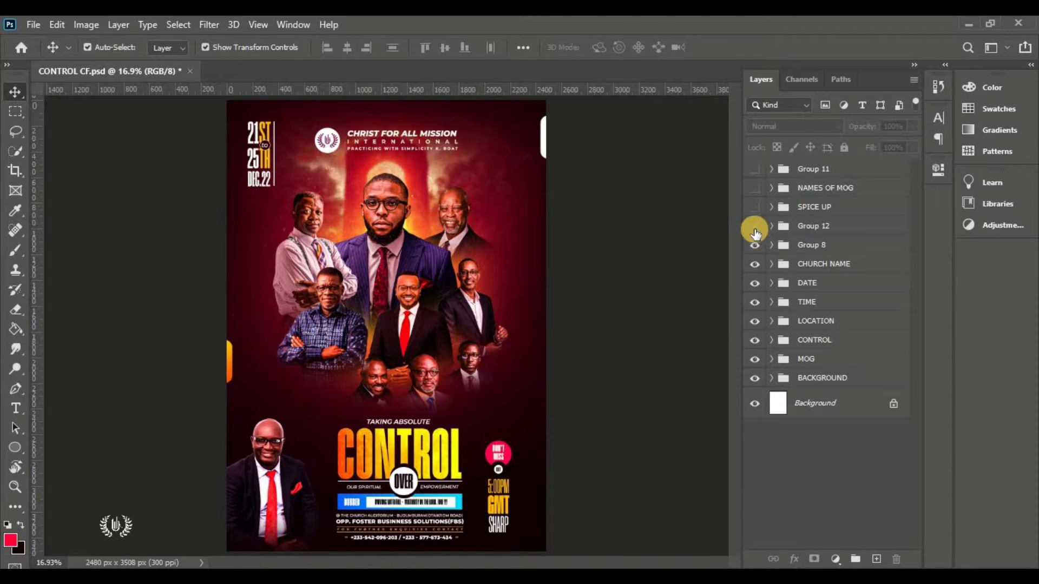
{"action": "left_click", "coordinate": [754, 208]}
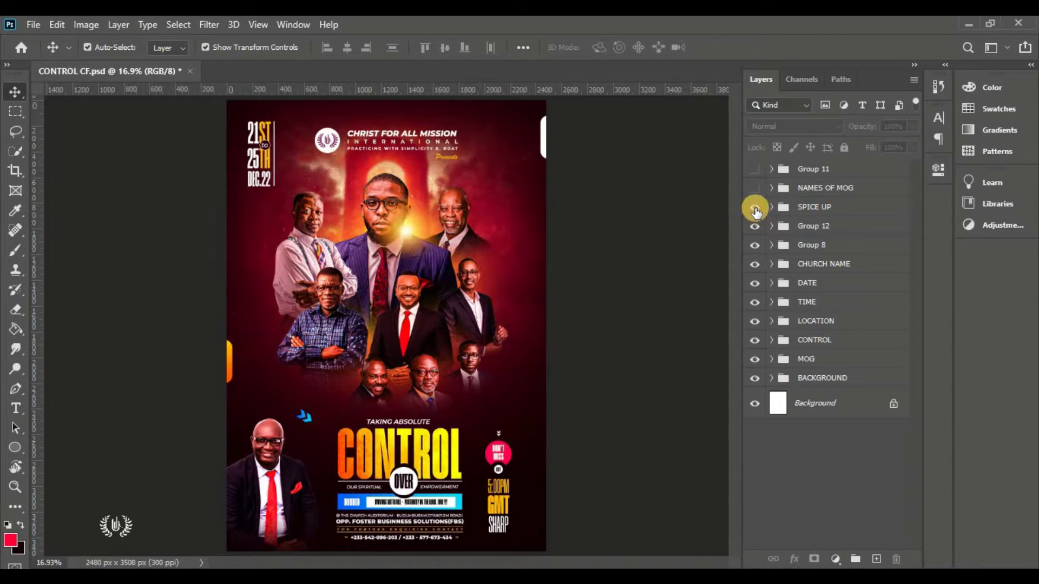
{"action": "left_click", "coordinate": [755, 188]}
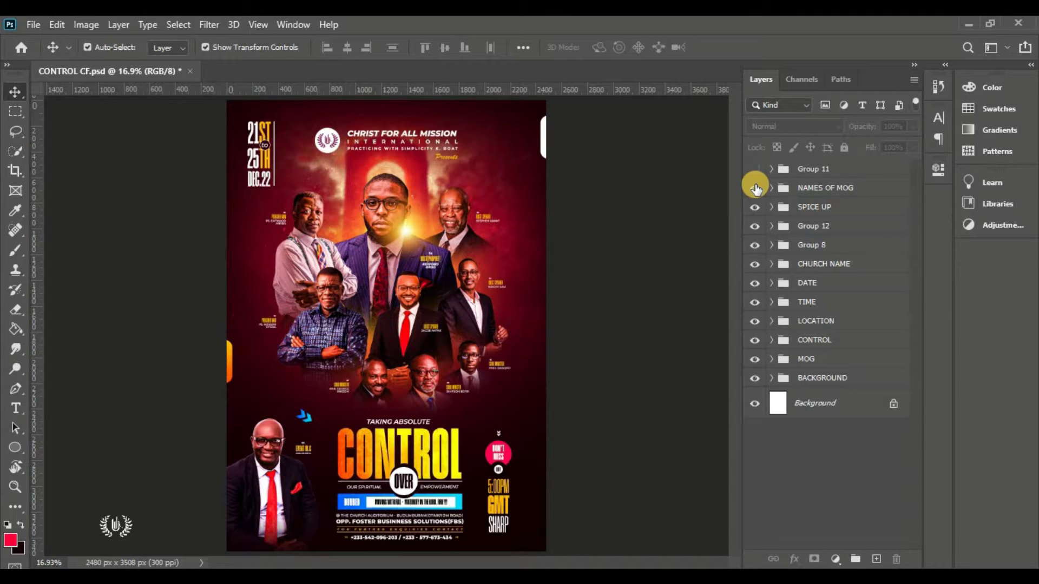
{"action": "left_click", "coordinate": [754, 169]}
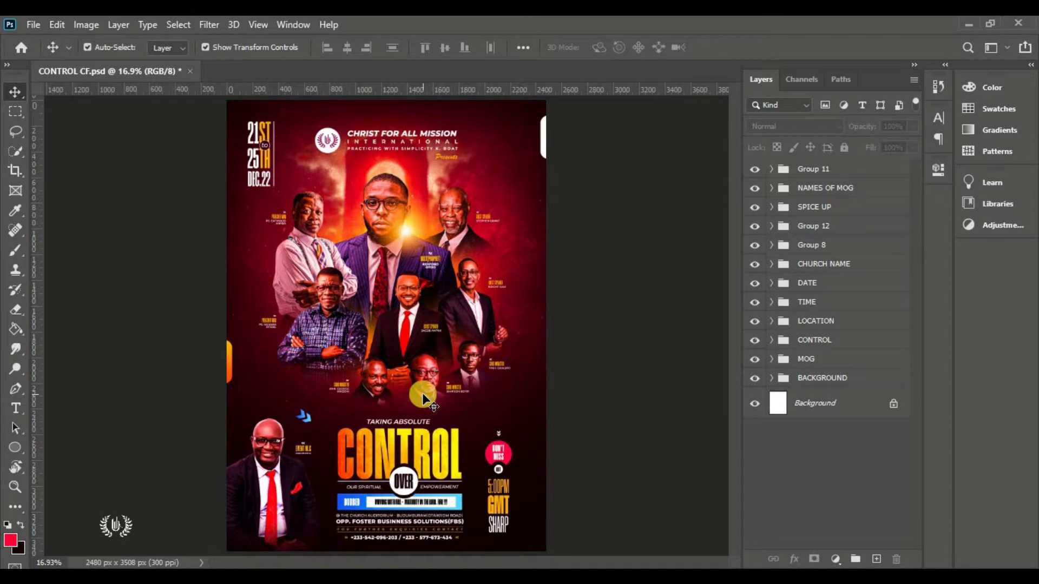
Select and deselect the 15 source images in the CONTROL CF folder, then return to Photoshop
{"action": "key", "text": "alt+Tab"}
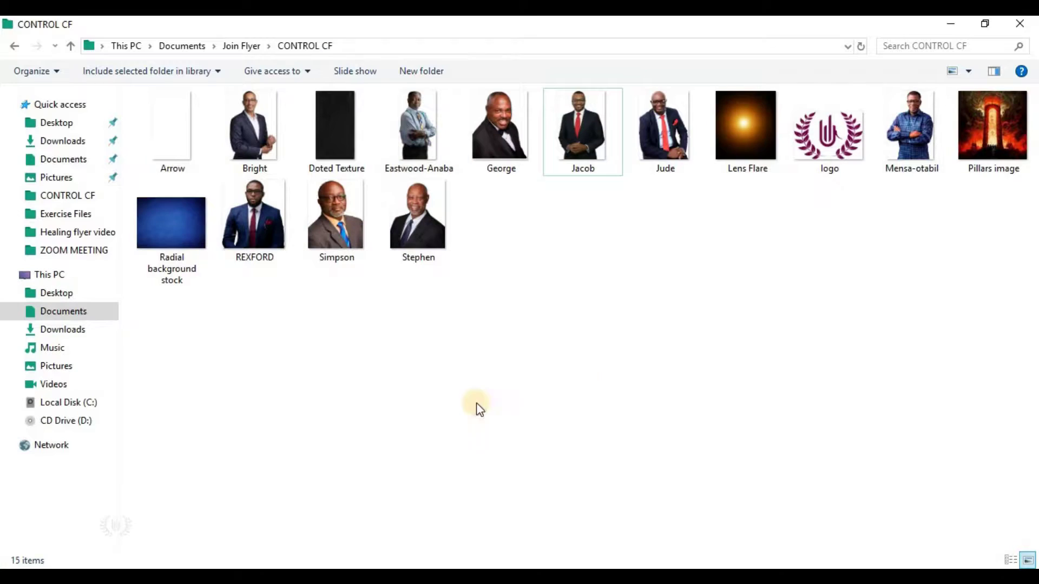
{"action": "left_click_drag", "start_coordinate": [1016, 219], "coordinate": [175, 128]}
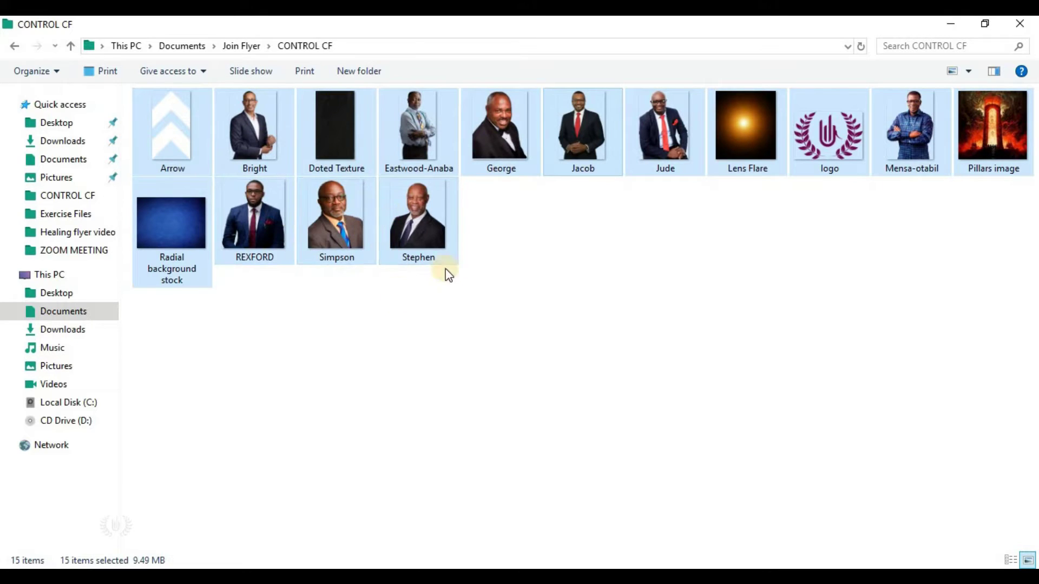
{"action": "left_click", "coordinate": [522, 308]}
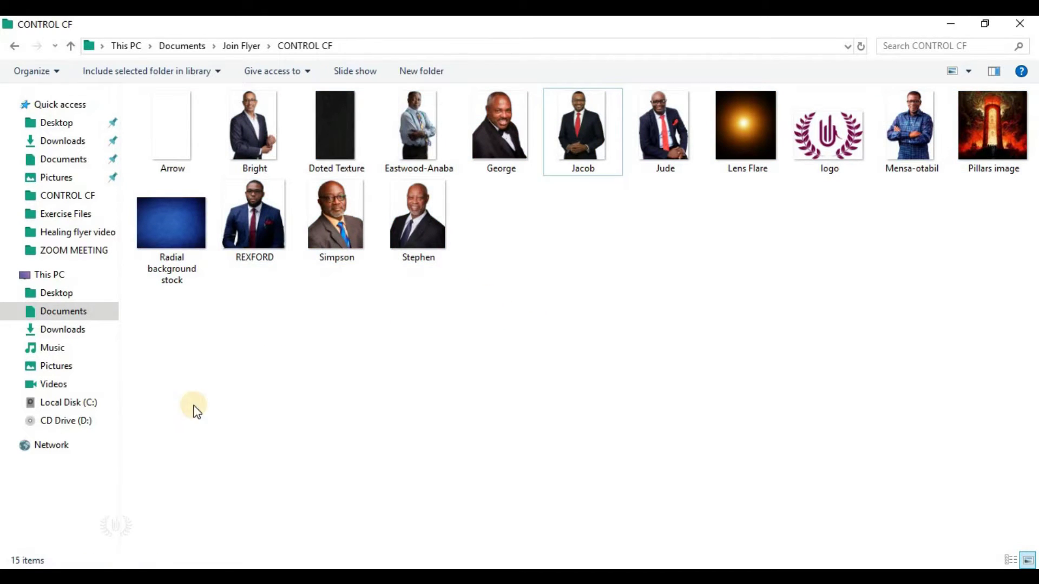
{"action": "key", "text": "alt+Tab"}
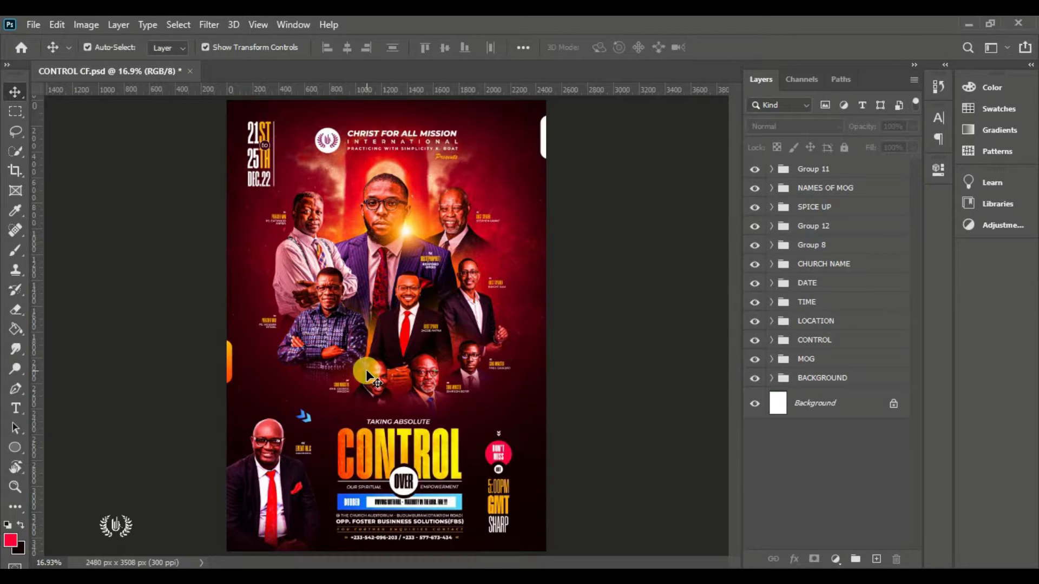
Start a new document from the Print A4 preset with millimetre units
{"action": "left_click", "coordinate": [34, 24]}
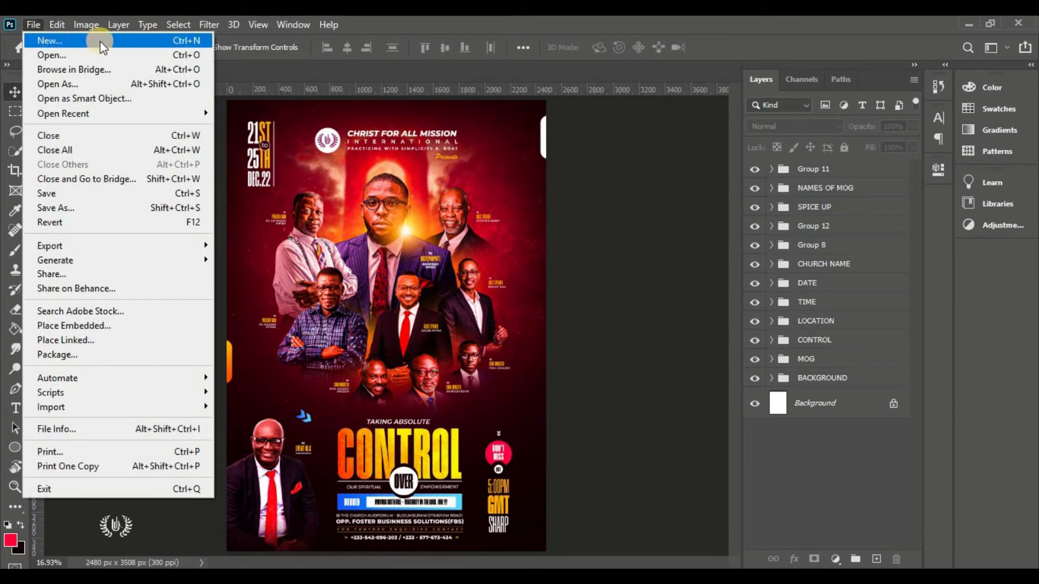
{"action": "left_click", "coordinate": [108, 40]}
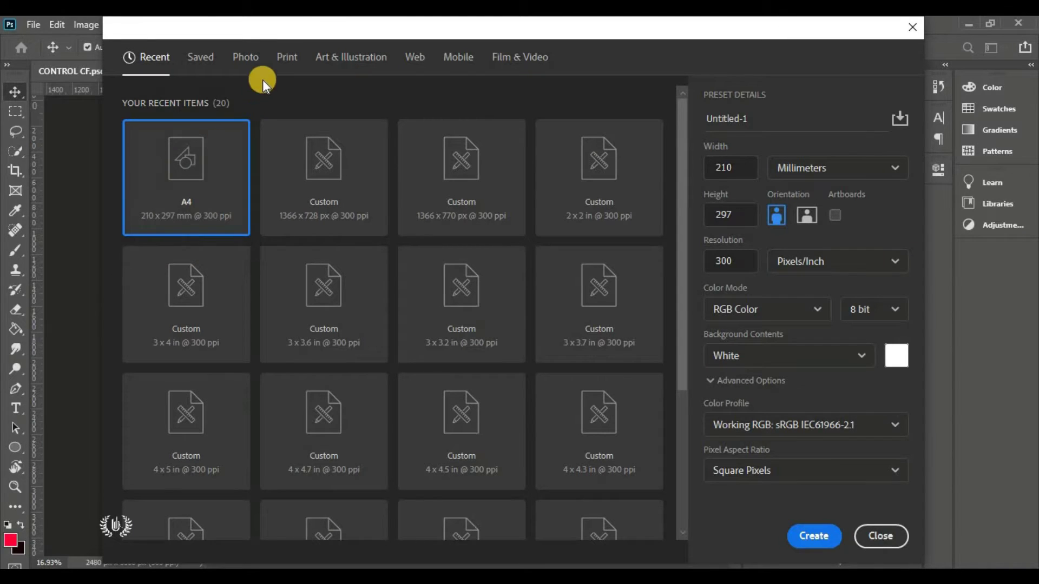
{"action": "left_click", "coordinate": [283, 59]}
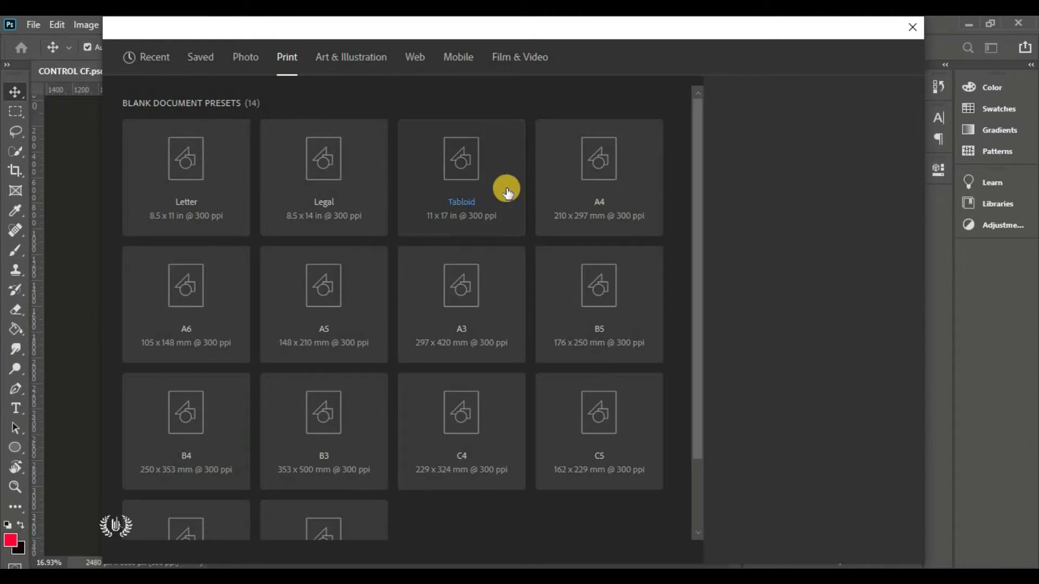
{"action": "left_click", "coordinate": [583, 201]}
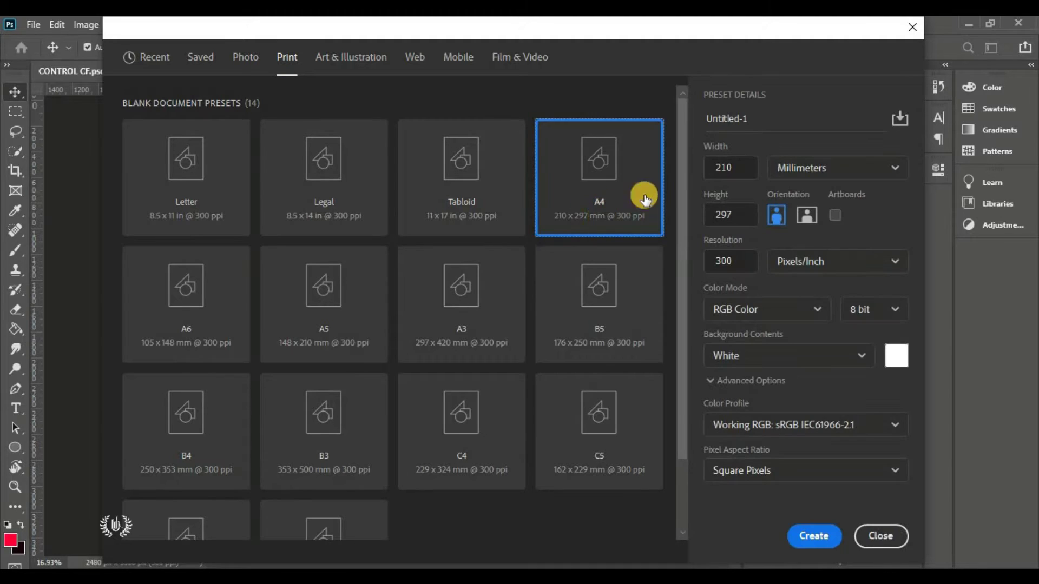
{"action": "left_click", "coordinate": [838, 172]}
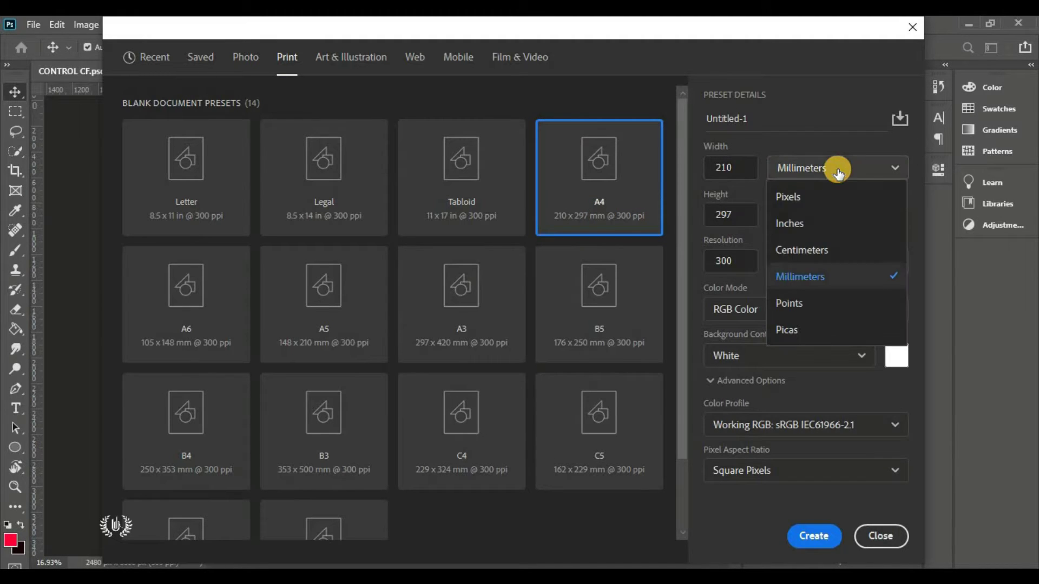
{"action": "left_click", "coordinate": [839, 275]}
Keep 210 × 297 mm at 300 ppi in RGB Color, name it MY YOUTUBE FAMILY, and create it
{"action": "left_click", "coordinate": [717, 167]}
{"action": "left_click", "coordinate": [703, 213]}
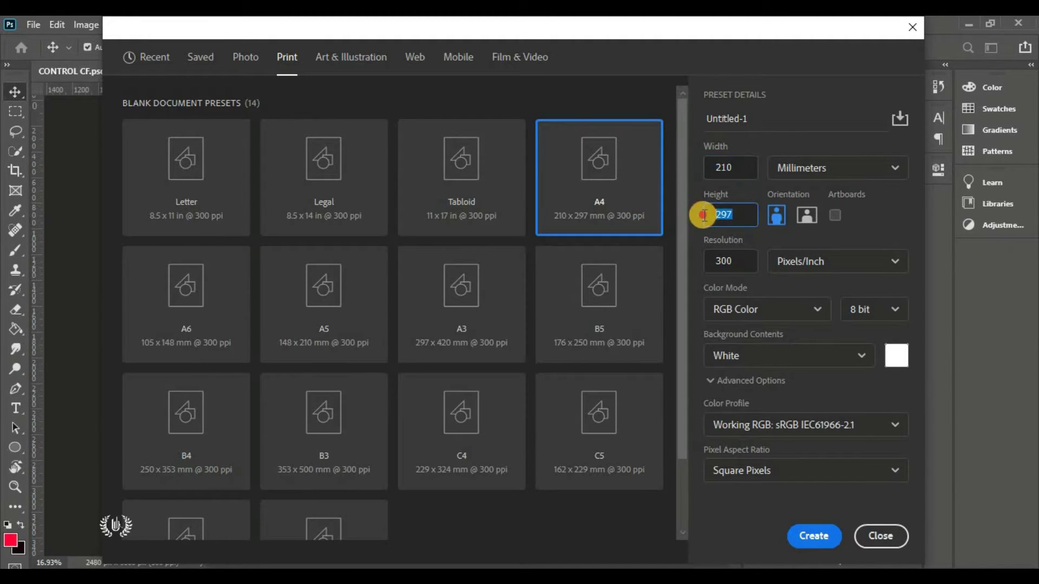
{"action": "left_click", "coordinate": [706, 265]}
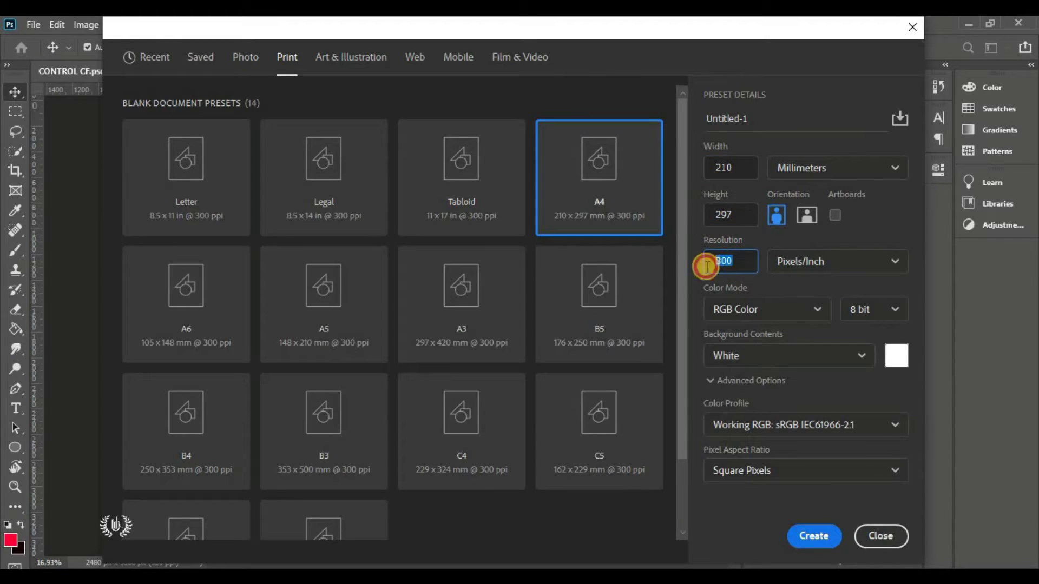
{"action": "left_click", "coordinate": [776, 215]}
{"action": "left_click", "coordinate": [740, 309]}
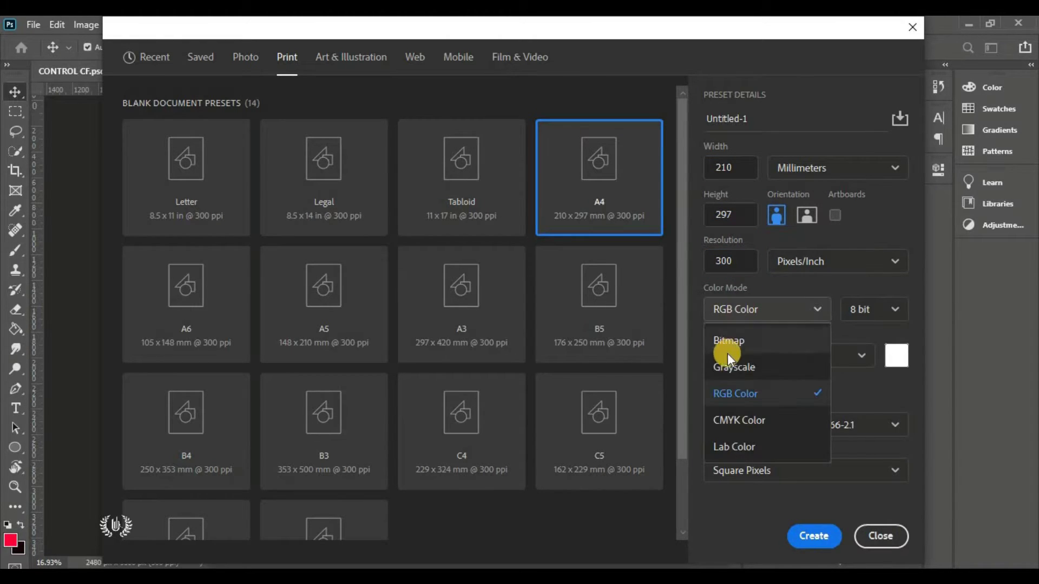
{"action": "left_click", "coordinate": [771, 396]}
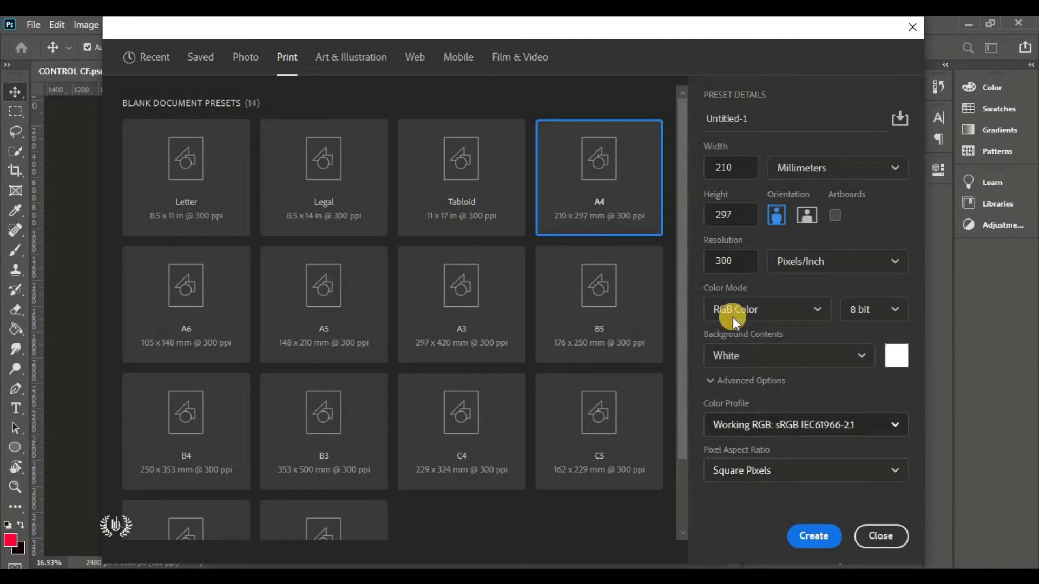
{"action": "left_click", "coordinate": [771, 118]}
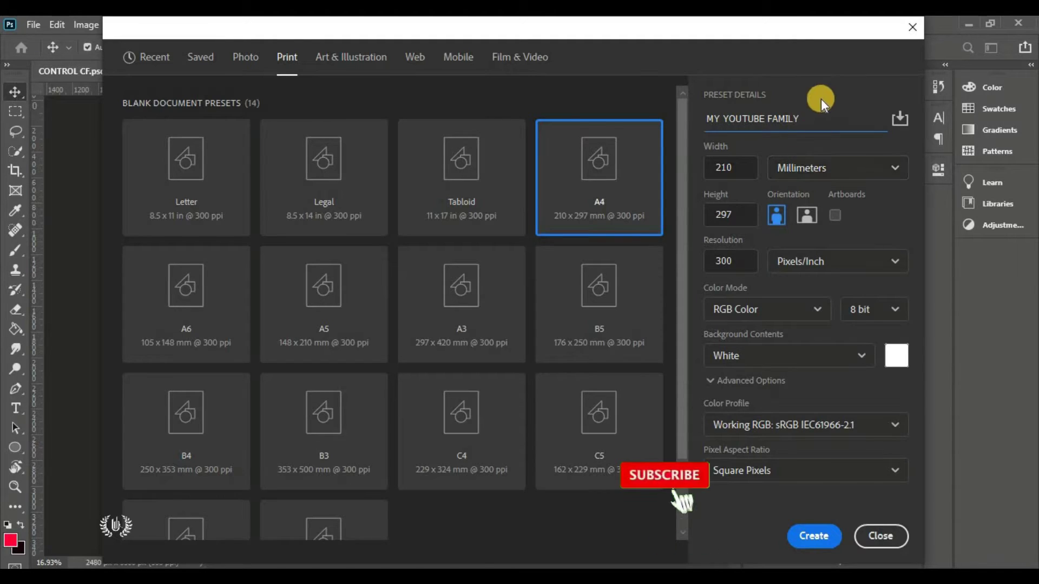
{"action": "left_click", "coordinate": [813, 535]}
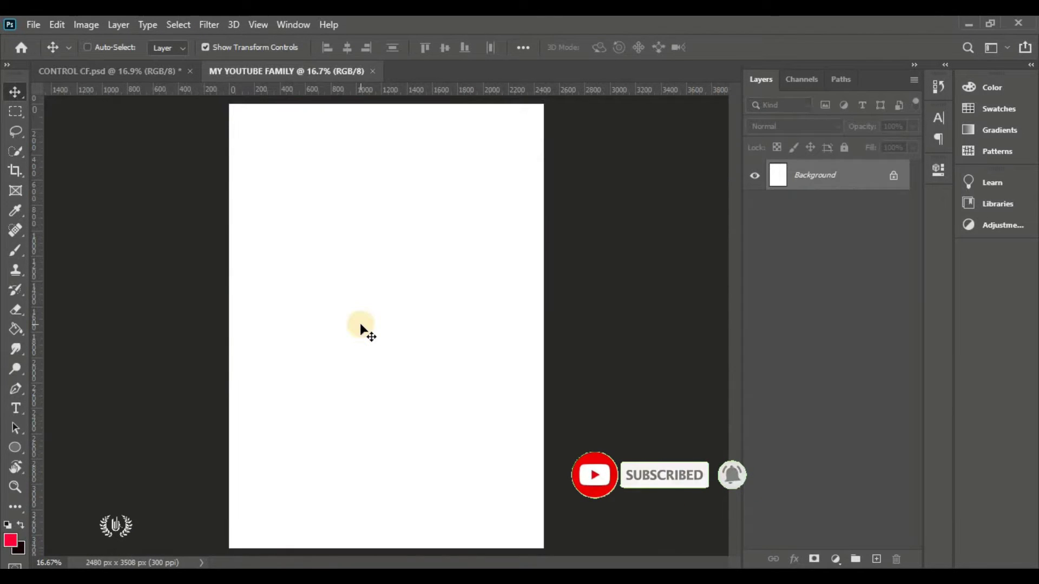
Swap the colours and add a Solid Color fill layer in near-black maroon #150005
{"action": "key", "text": "x"}
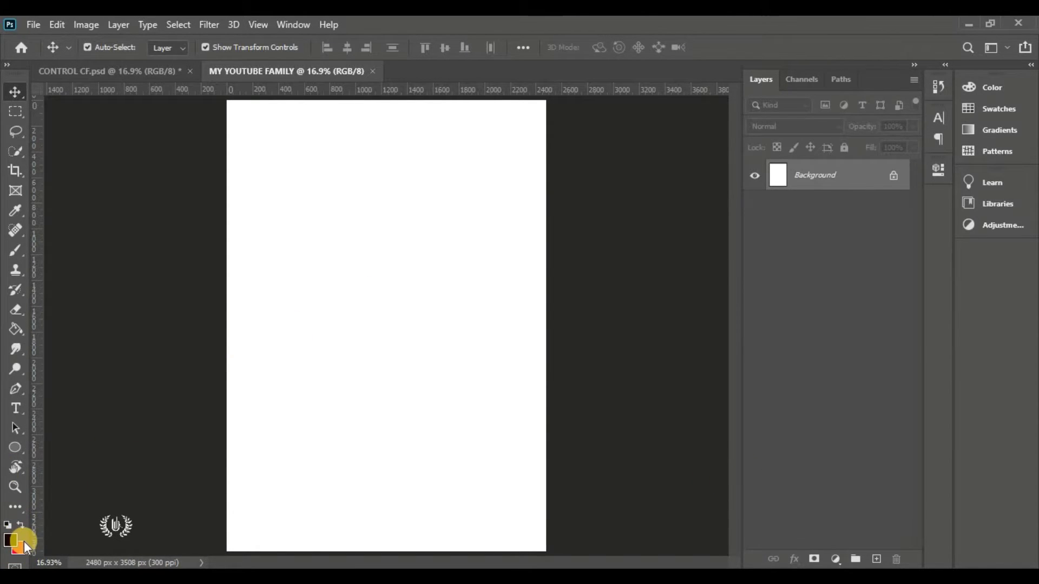
{"action": "left_click", "coordinate": [836, 558]}
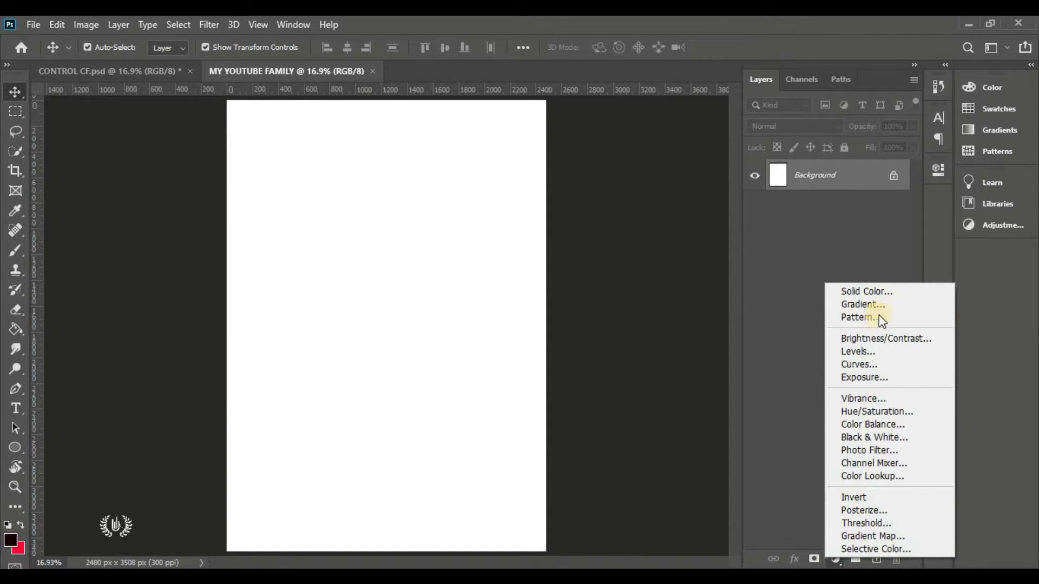
{"action": "left_click", "coordinate": [900, 290]}
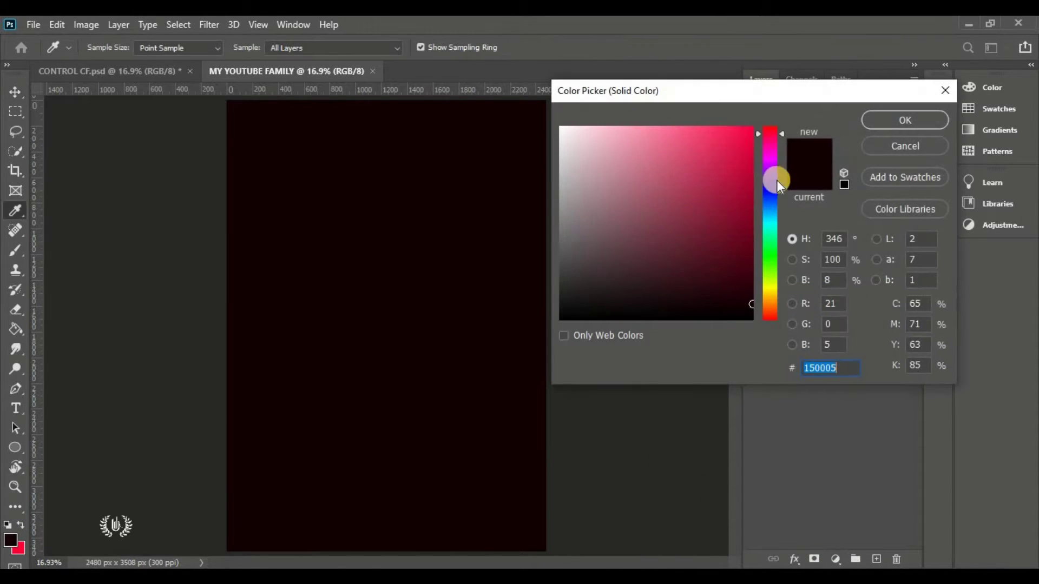
{"action": "left_click", "coordinate": [774, 181]}
{"action": "left_click_drag", "start_coordinate": [728, 186], "coordinate": [750, 108]}
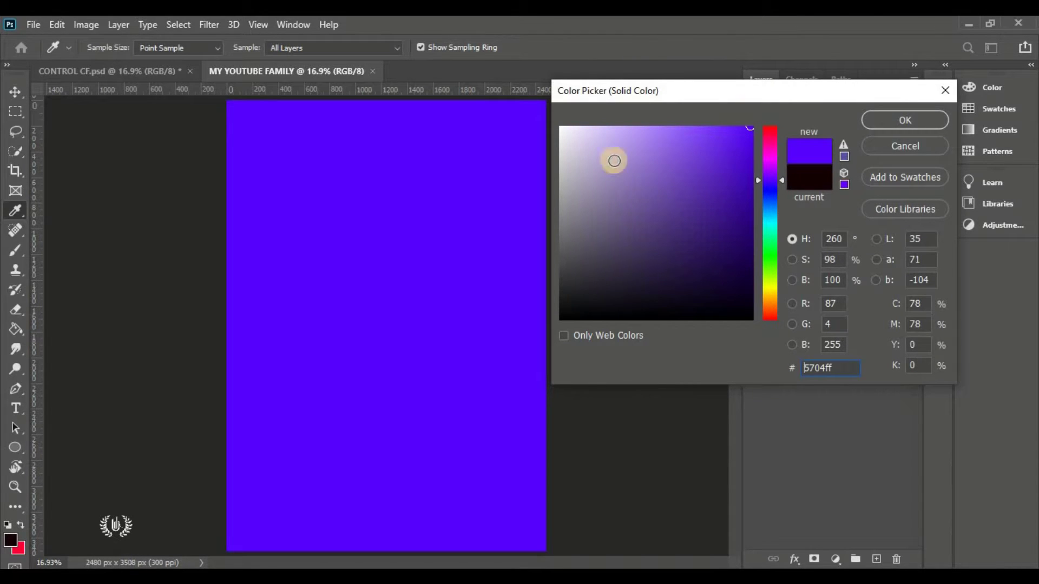
{"action": "left_click", "coordinate": [12, 541]}
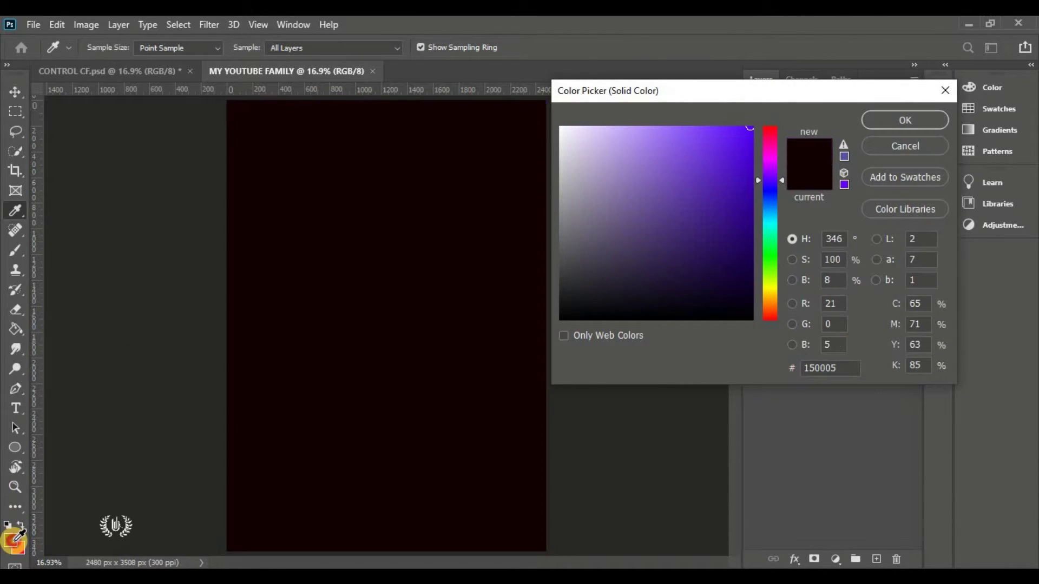
{"action": "left_click", "coordinate": [830, 368]}
{"action": "left_click", "coordinate": [904, 121]}
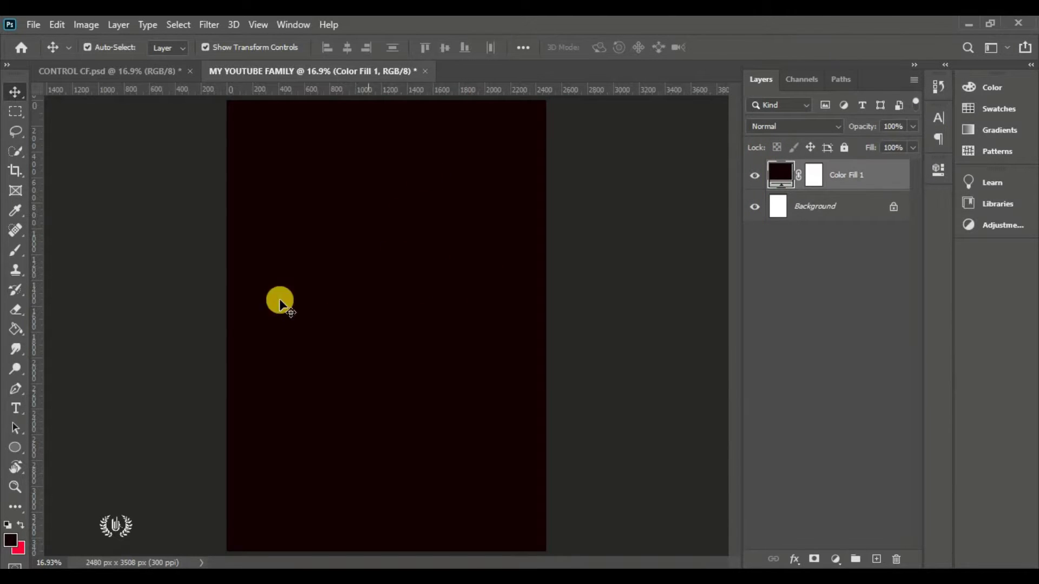
Draw a circle with the Ellipse Tool and move it up and left on the page
{"action": "left_click", "coordinate": [14, 448]}
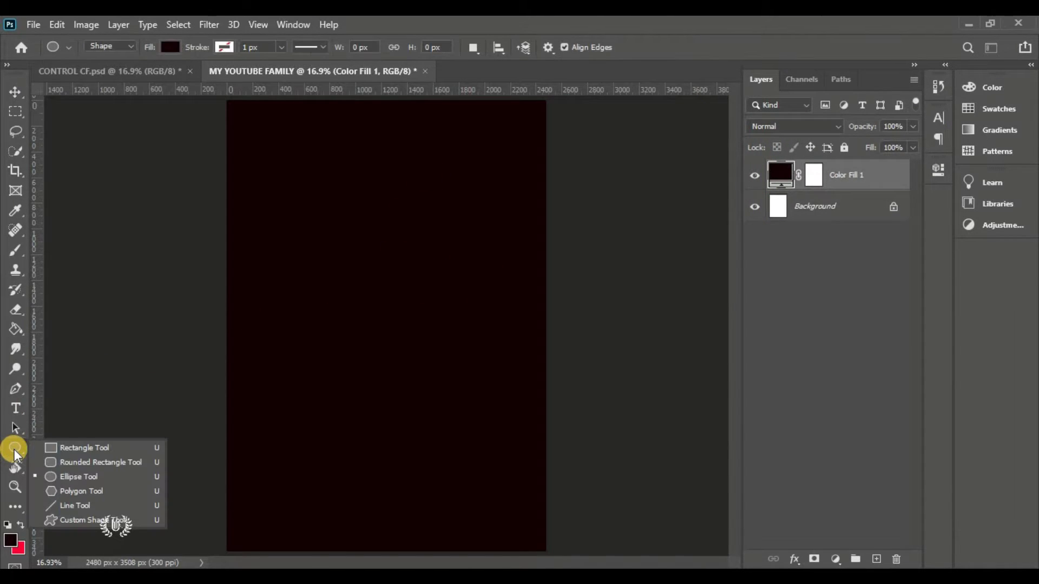
{"action": "left_click", "coordinate": [132, 480]}
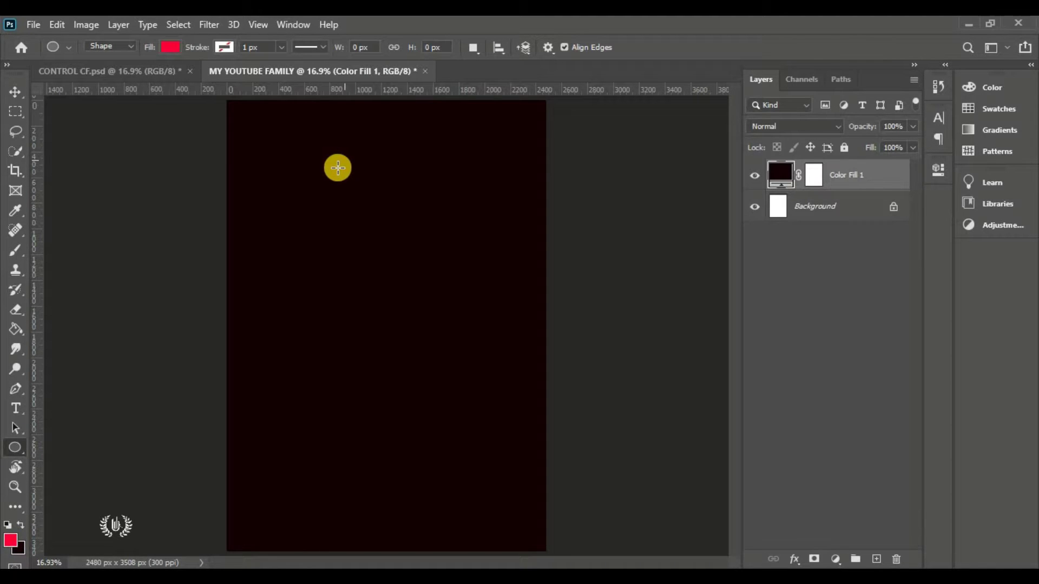
{"action": "left_click_drag", "start_coordinate": [337, 167], "coordinate": [521, 460]}
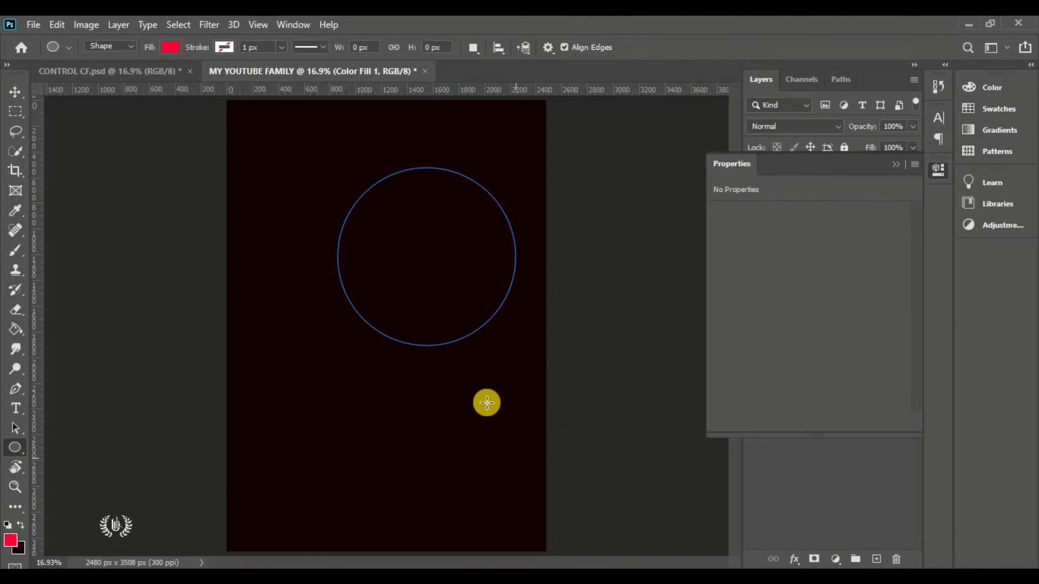
{"action": "key", "text": "v"}
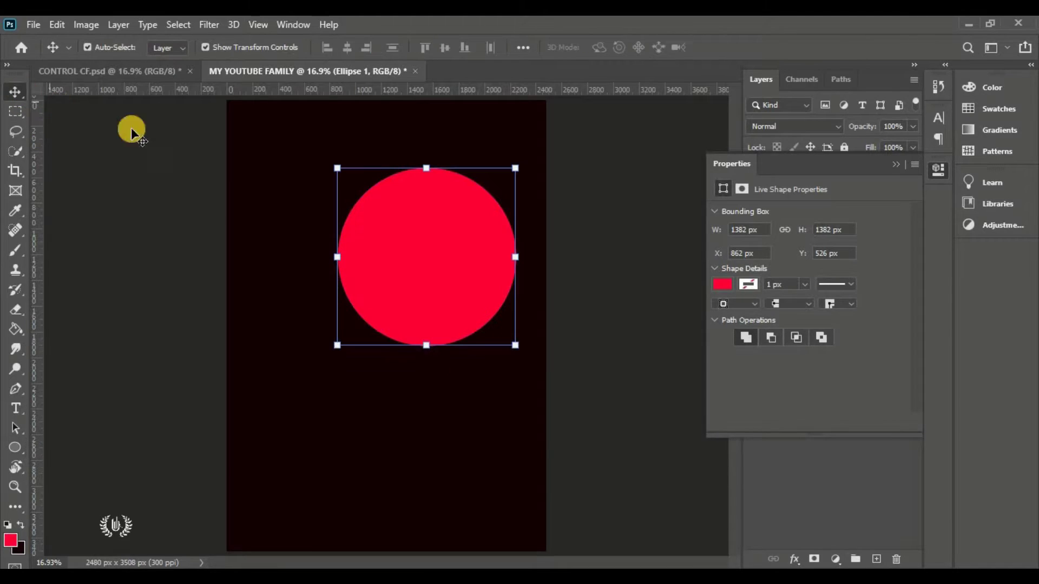
{"action": "left_click", "coordinate": [896, 164]}
{"action": "left_click_drag", "start_coordinate": [419, 251], "coordinate": [381, 229]}
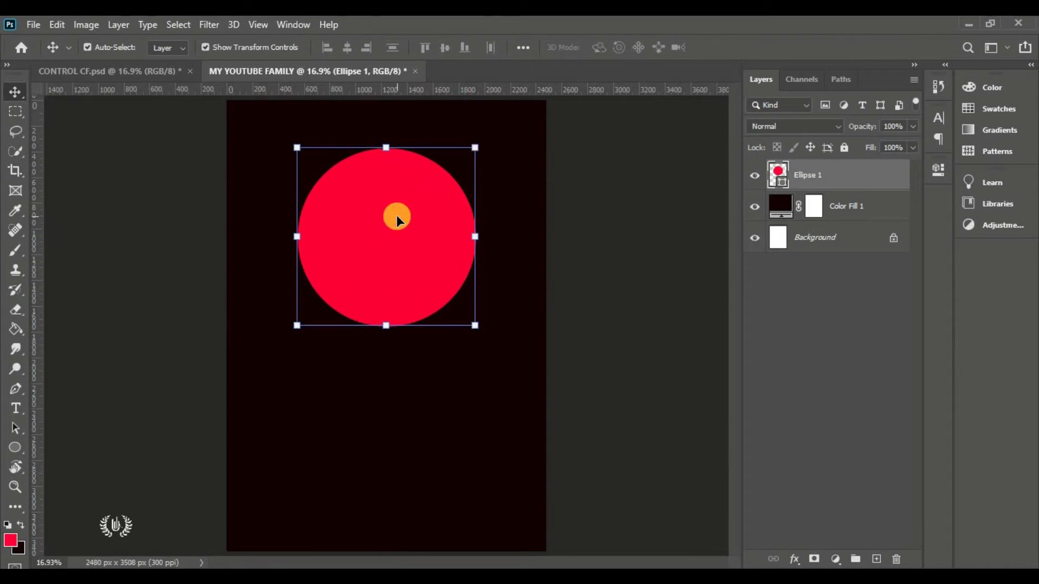
Set the circle's fill colour to bright red #ff0036
{"action": "double_click", "coordinate": [783, 185]}
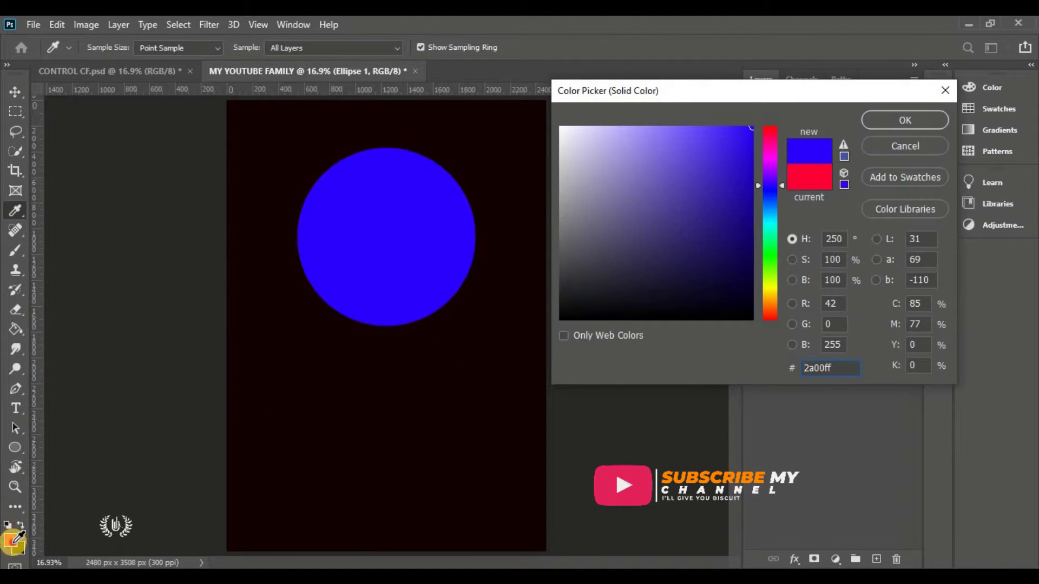
{"action": "left_click", "coordinate": [10, 539]}
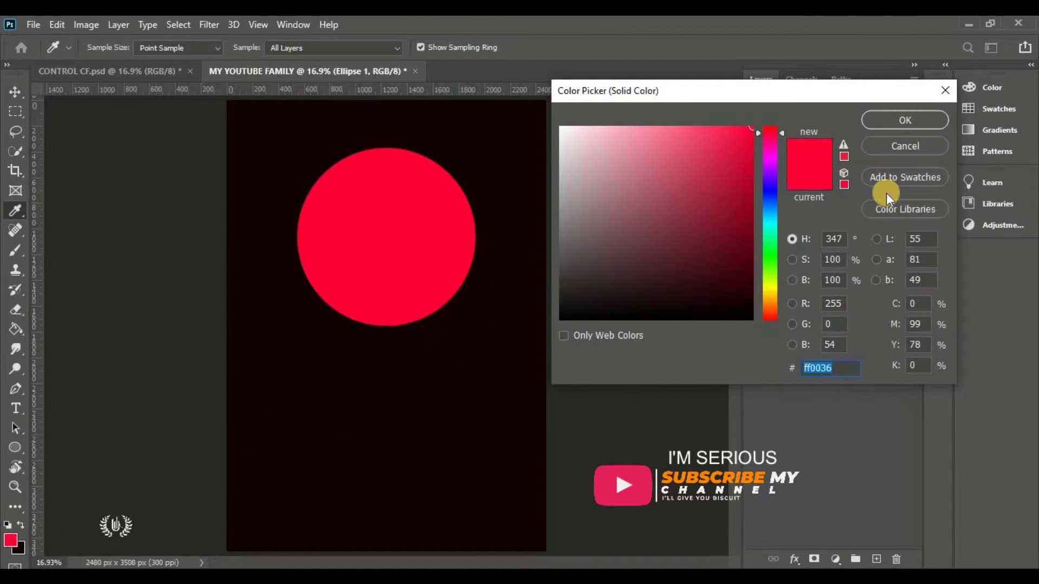
{"action": "left_click", "coordinate": [895, 118]}
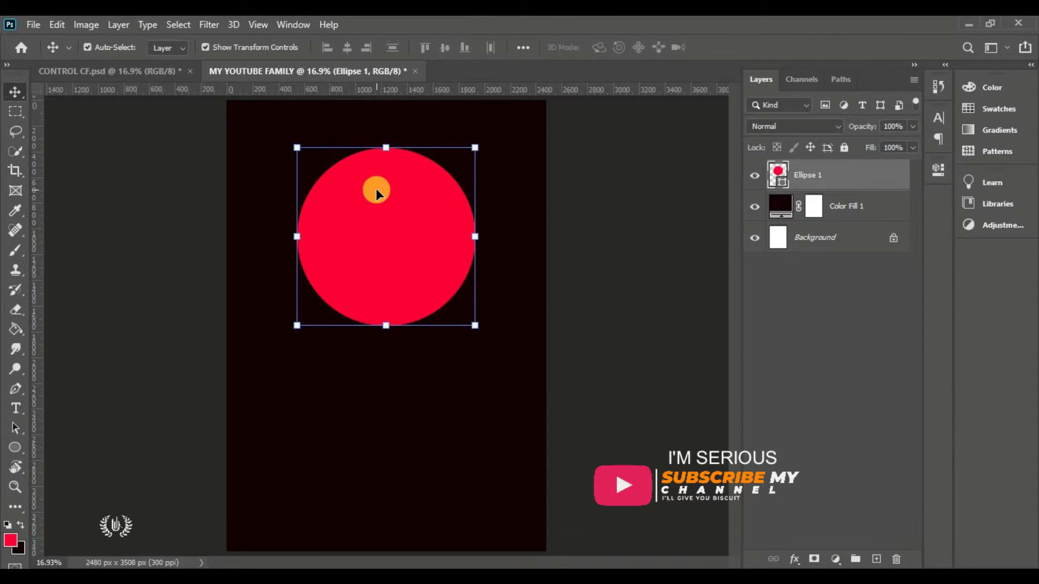
{"action": "left_click", "coordinate": [57, 24]}
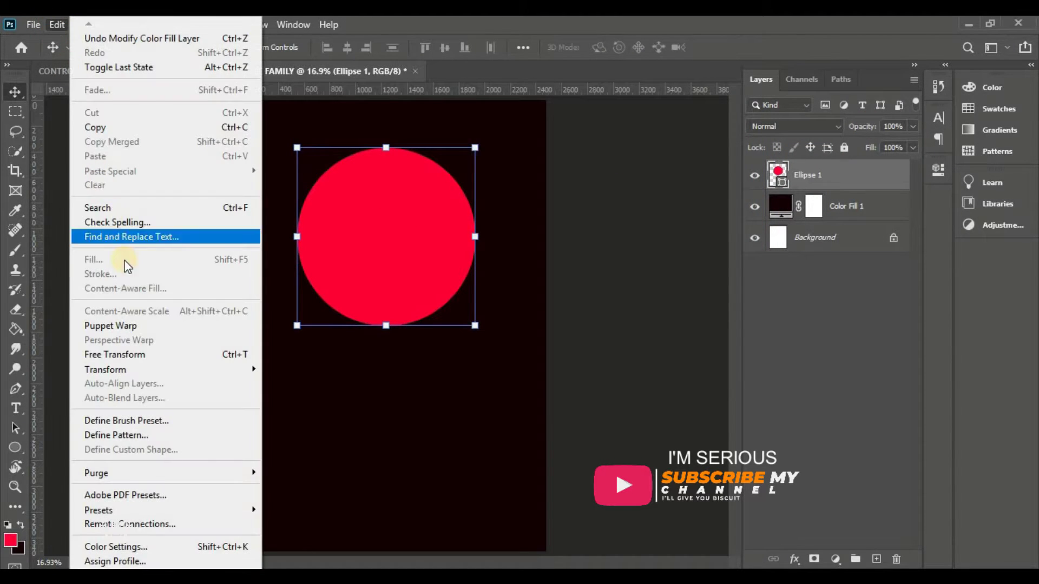
Scale Ellipse 1 to about 107% and centre it horizontally using Select All, then deselect
{"action": "left_click", "coordinate": [168, 360]}
{"action": "left_click_drag", "start_coordinate": [386, 325], "coordinate": [385, 338]}
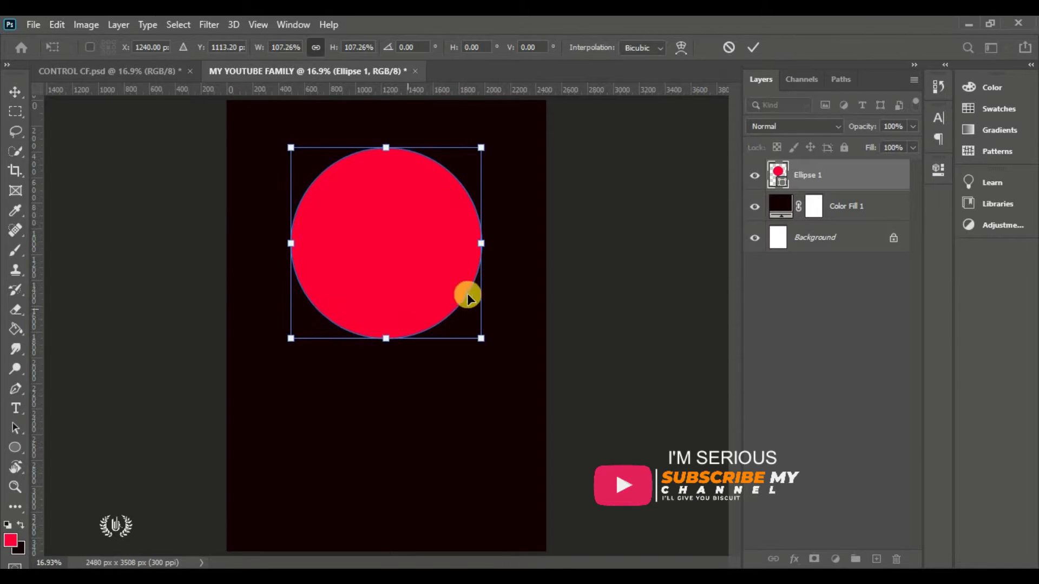
{"action": "left_click", "coordinate": [753, 47]}
{"action": "left_click", "coordinate": [179, 25]}
{"action": "left_click", "coordinate": [180, 37]}
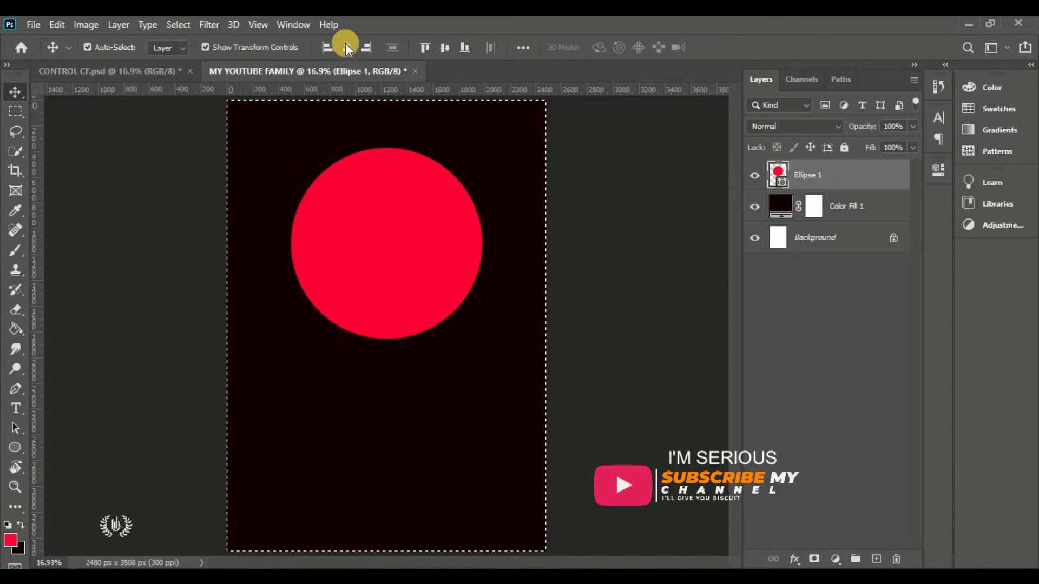
{"action": "left_click", "coordinate": [179, 24]}
{"action": "left_click", "coordinate": [187, 53]}
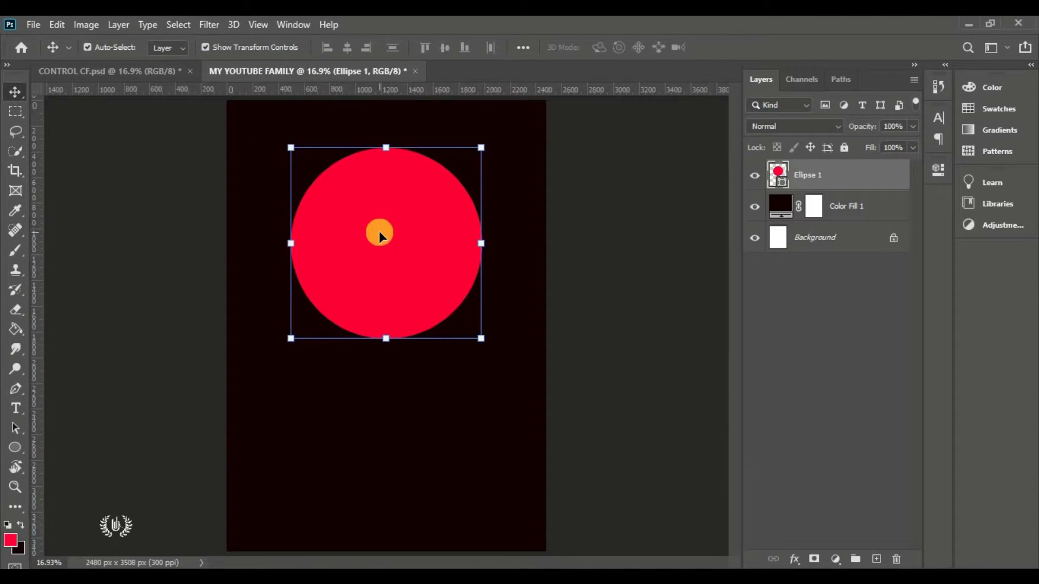
{"action": "left_click", "coordinate": [202, 28]}
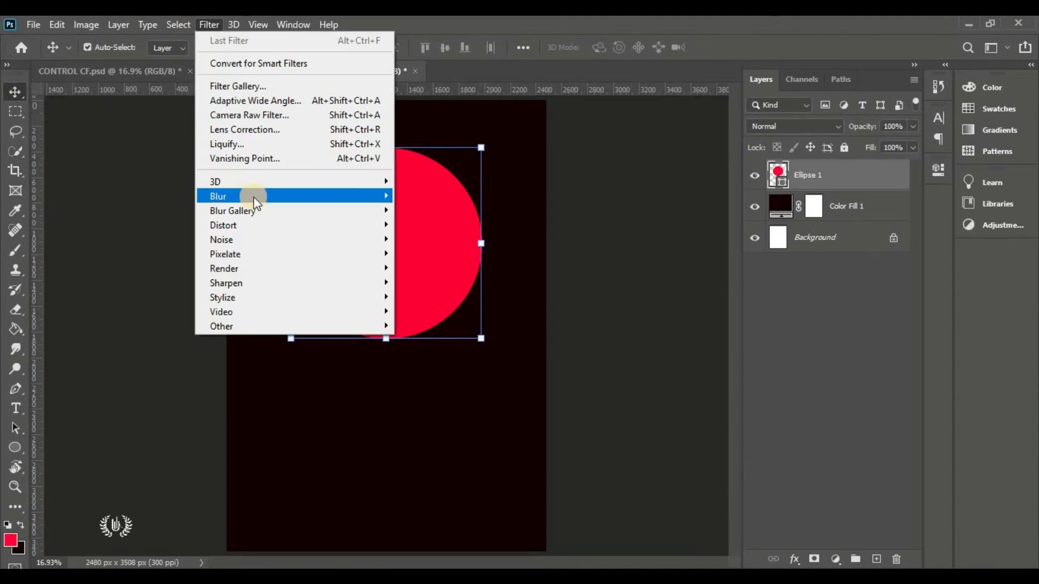
Convert Ellipse 1 to a smart object and apply a 600-pixel Gaussian Blur
{"action": "mouse_move", "coordinate": [335, 199]}
{"action": "left_click", "coordinate": [439, 253]}
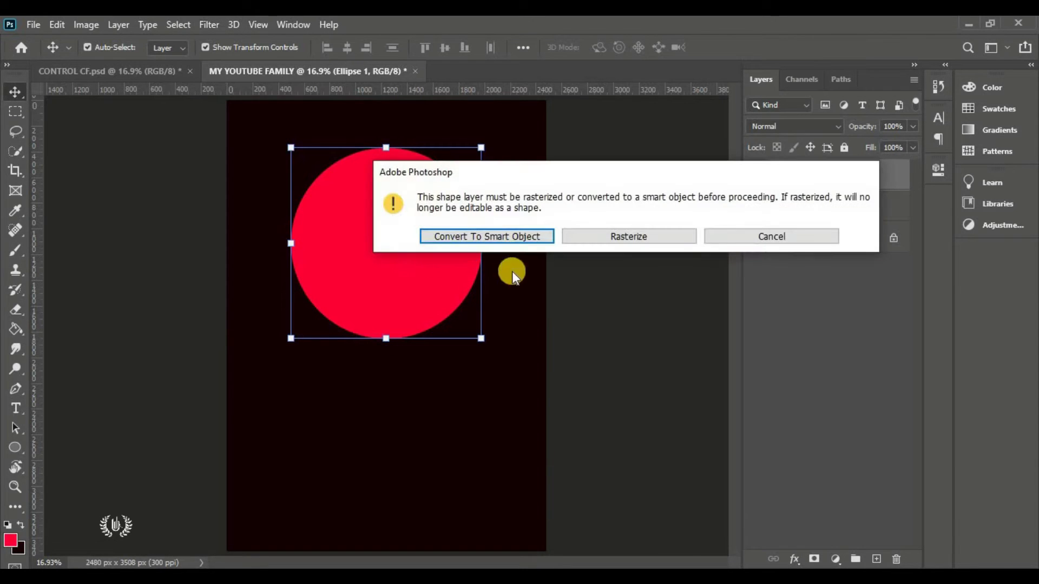
{"action": "left_click", "coordinate": [528, 232]}
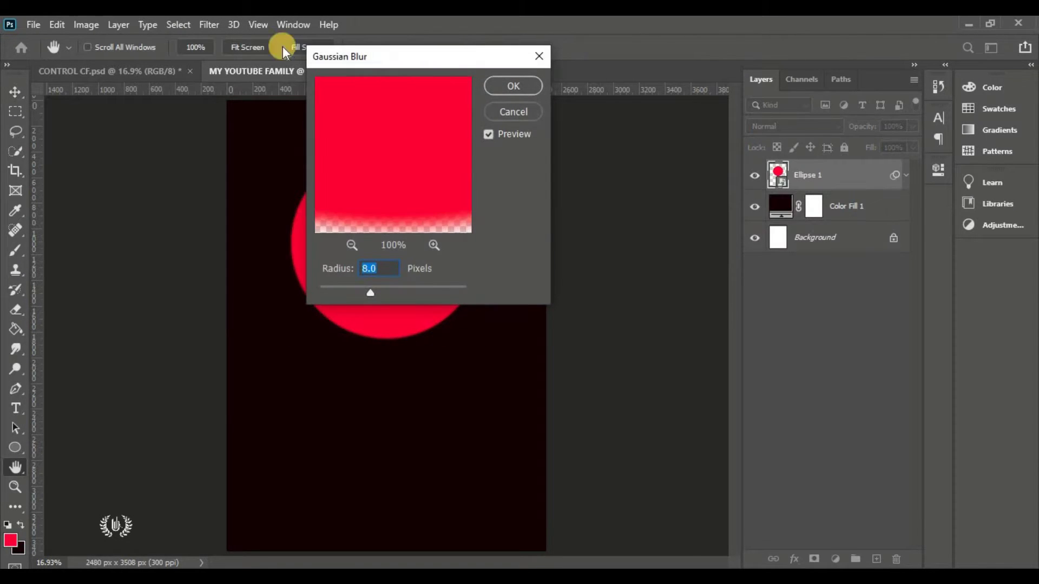
{"action": "left_click_drag", "start_coordinate": [357, 56], "coordinate": [546, 70]}
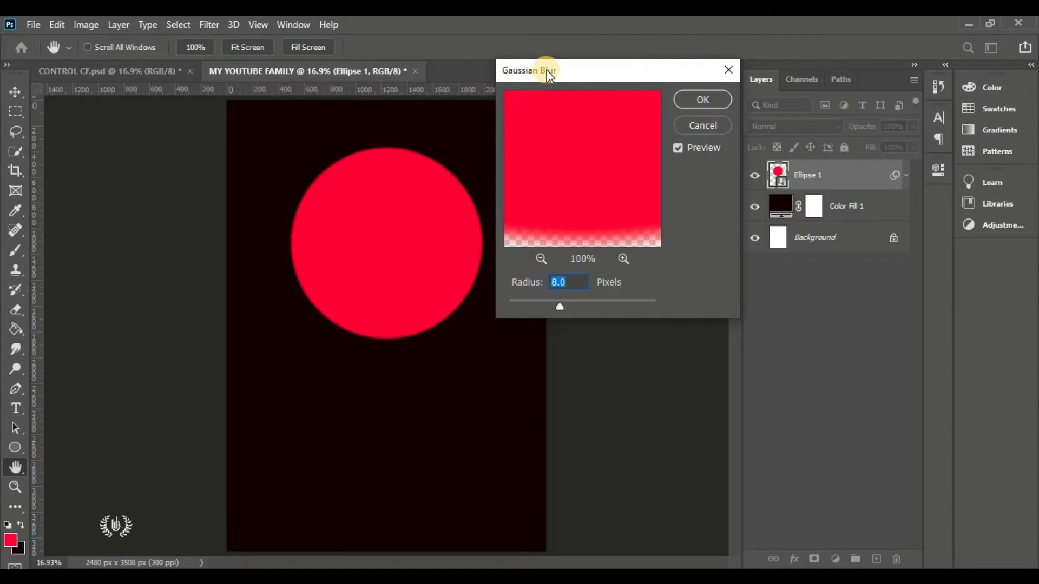
{"action": "type", "text": "600"}
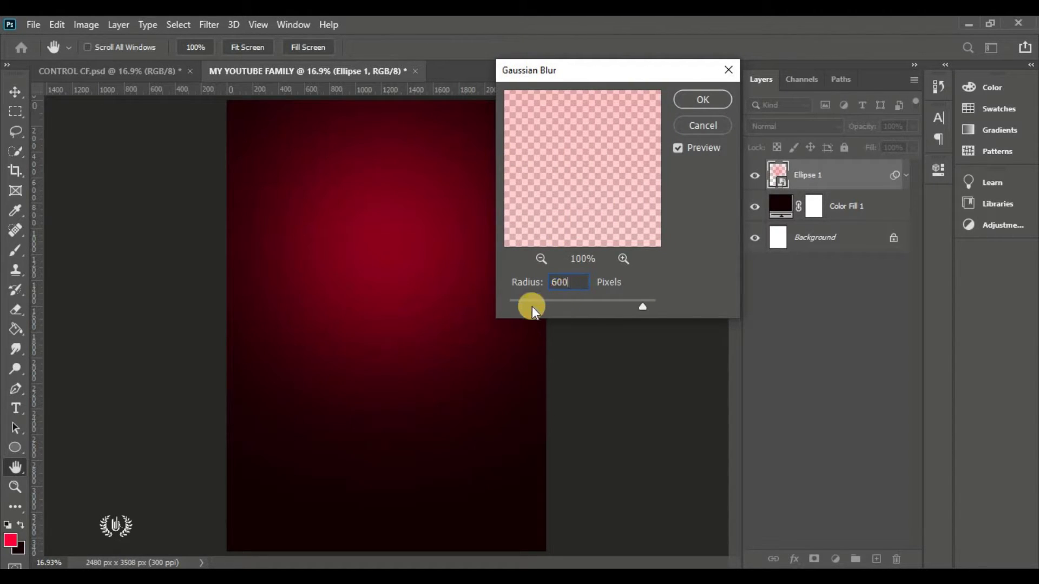
{"action": "left_click_drag", "start_coordinate": [531, 306], "coordinate": [623, 304]}
{"action": "left_click", "coordinate": [543, 282]}
{"action": "type", "text": "600"}
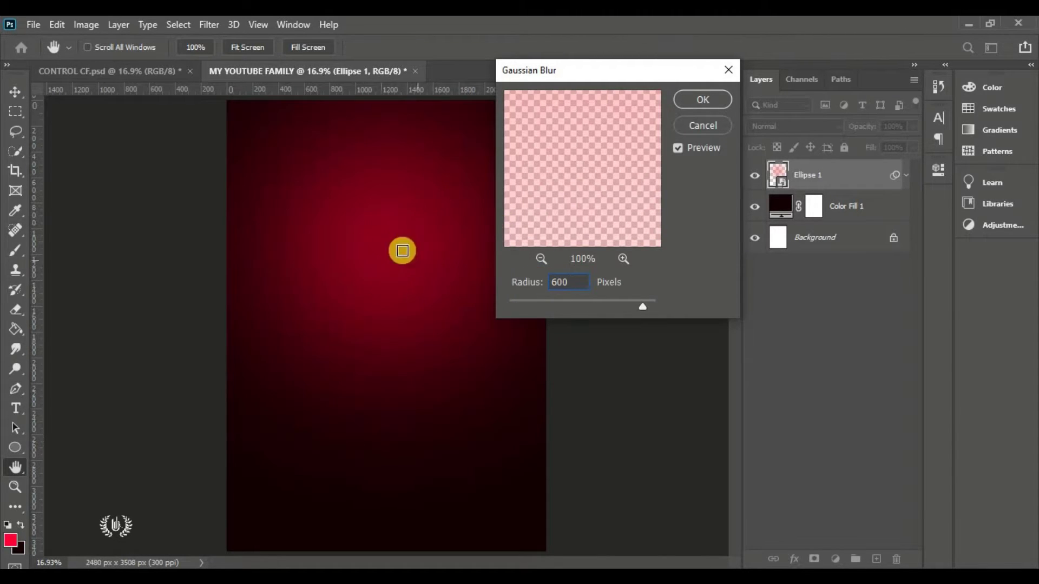
{"action": "left_click", "coordinate": [703, 99]}
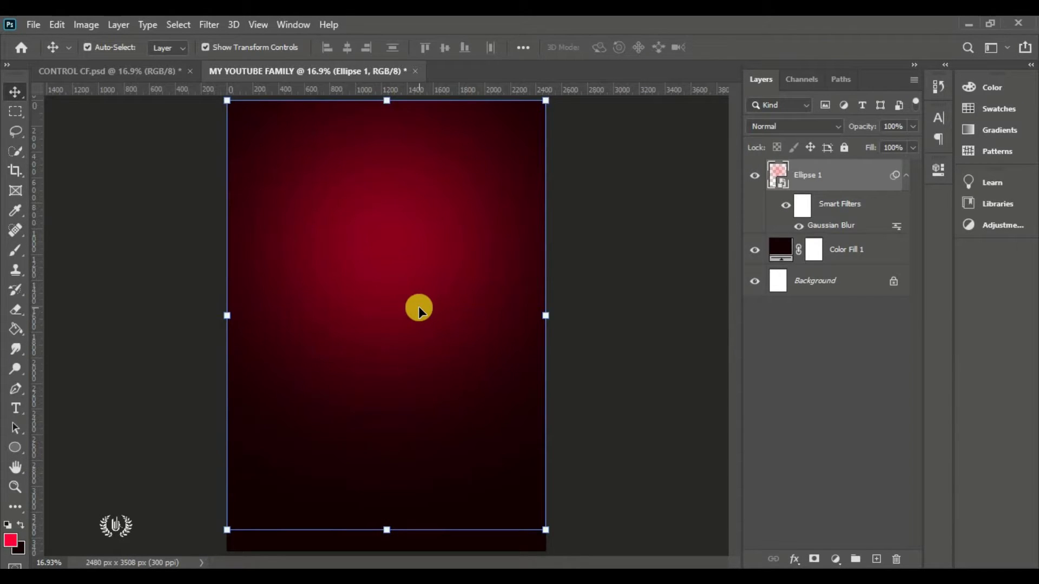
Place the Radial background stock image embedded into the poster
{"action": "left_click", "coordinate": [33, 25]}
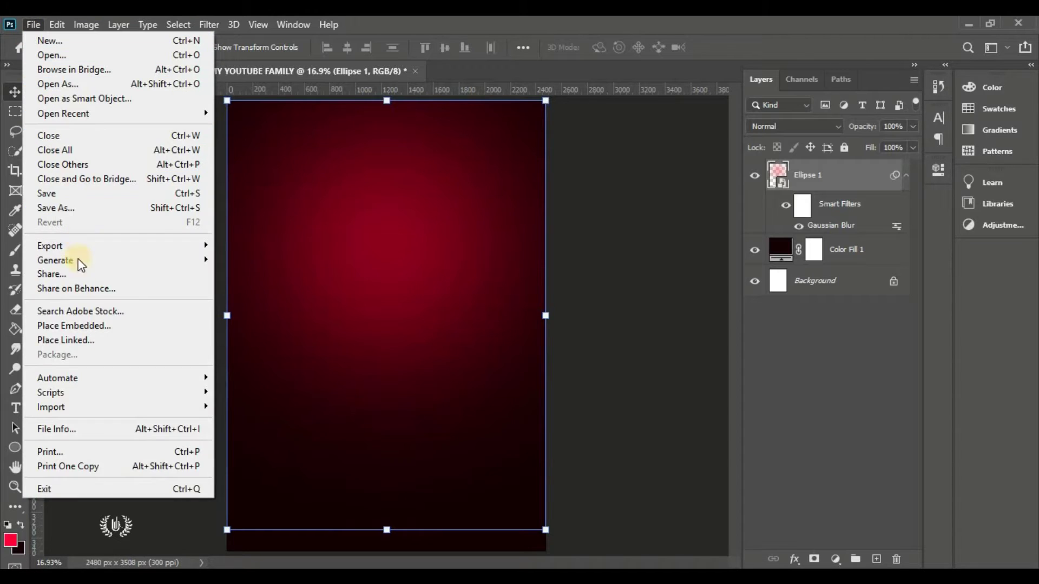
{"action": "left_click", "coordinate": [153, 325]}
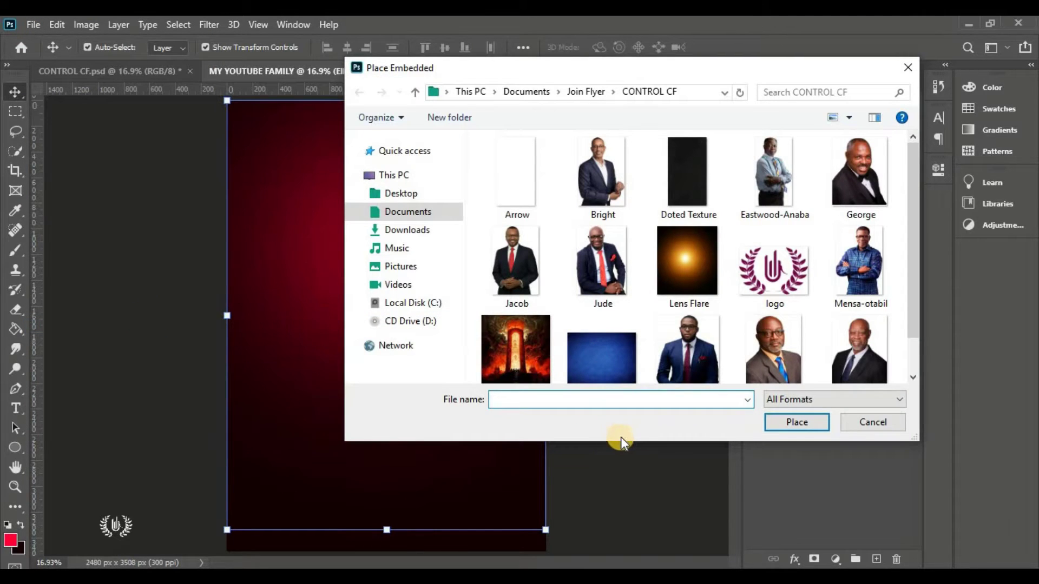
{"action": "scroll", "coordinate": [608, 331], "scroll_direction": "down", "scroll_amount": 1}
{"action": "left_click", "coordinate": [608, 331]}
{"action": "left_click", "coordinate": [787, 421]}
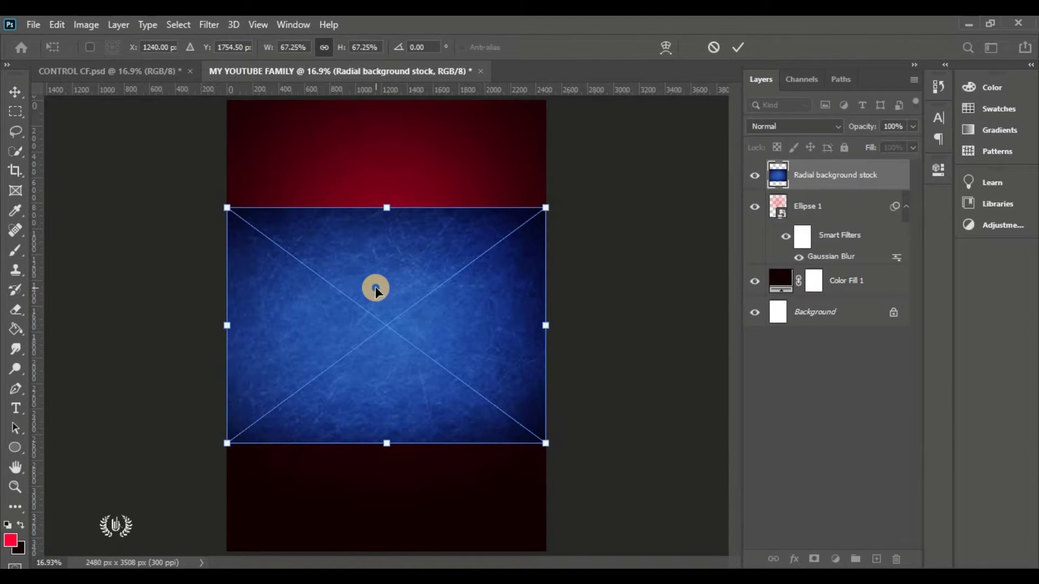
Rotate the texture 90° clockwise and stretch it to cover the whole canvas
{"action": "right_click", "coordinate": [375, 289]}
{"action": "left_click", "coordinate": [478, 417]}
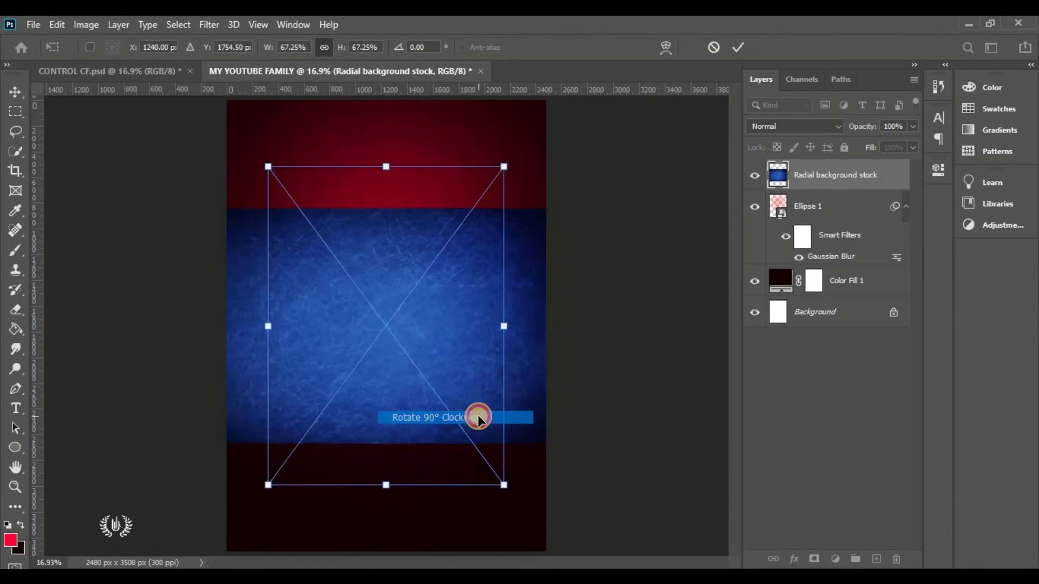
{"action": "left_click_drag", "start_coordinate": [505, 327], "coordinate": [556, 331]}
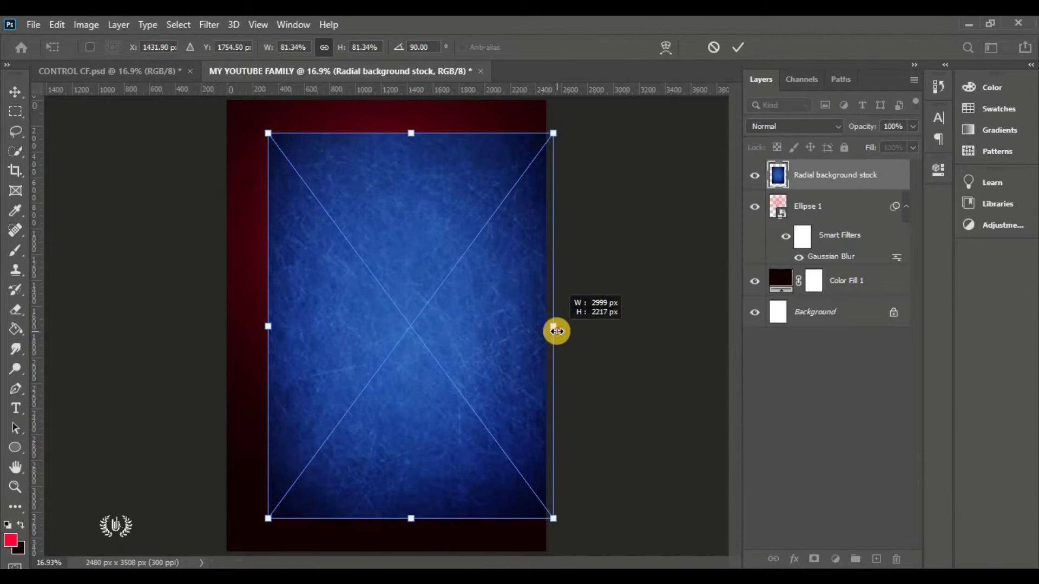
{"action": "left_click_drag", "start_coordinate": [267, 326], "coordinate": [215, 332]}
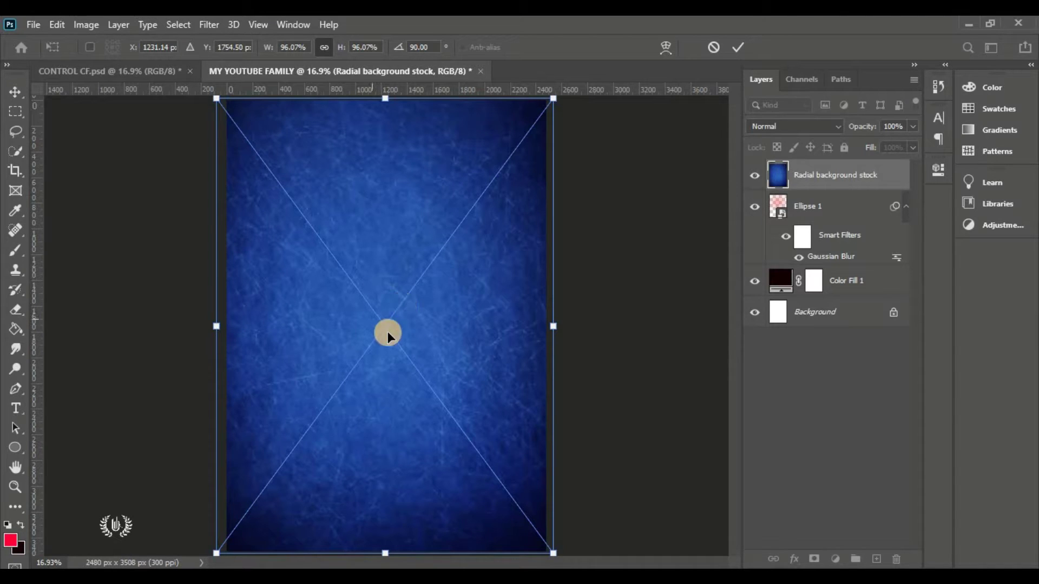
{"action": "left_click", "coordinate": [739, 47]}
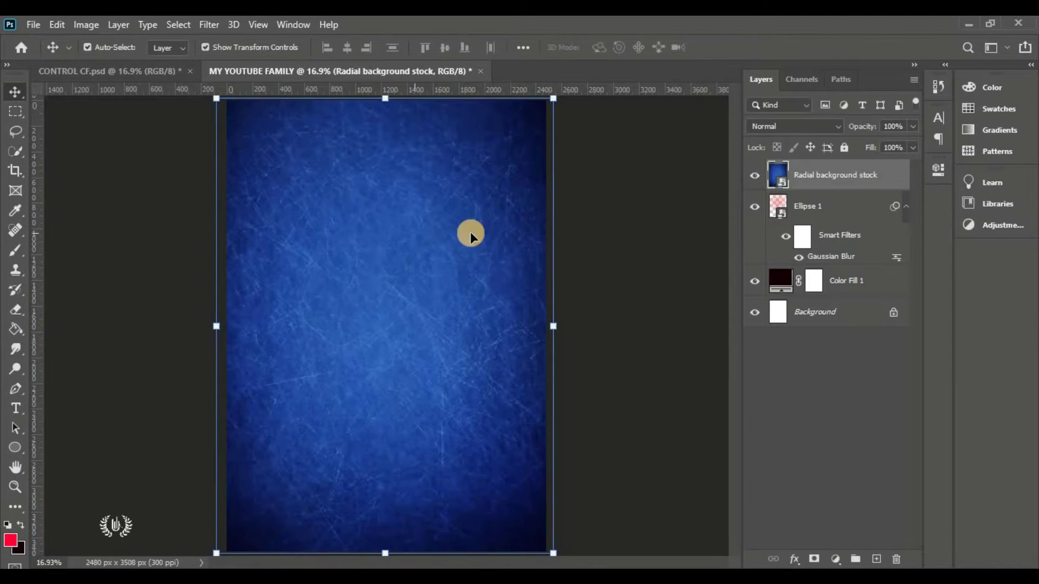
Set the Radial background stock layer to Multiply at 25% opacity and toggle its visibility to compare
{"action": "left_click", "coordinate": [817, 128]}
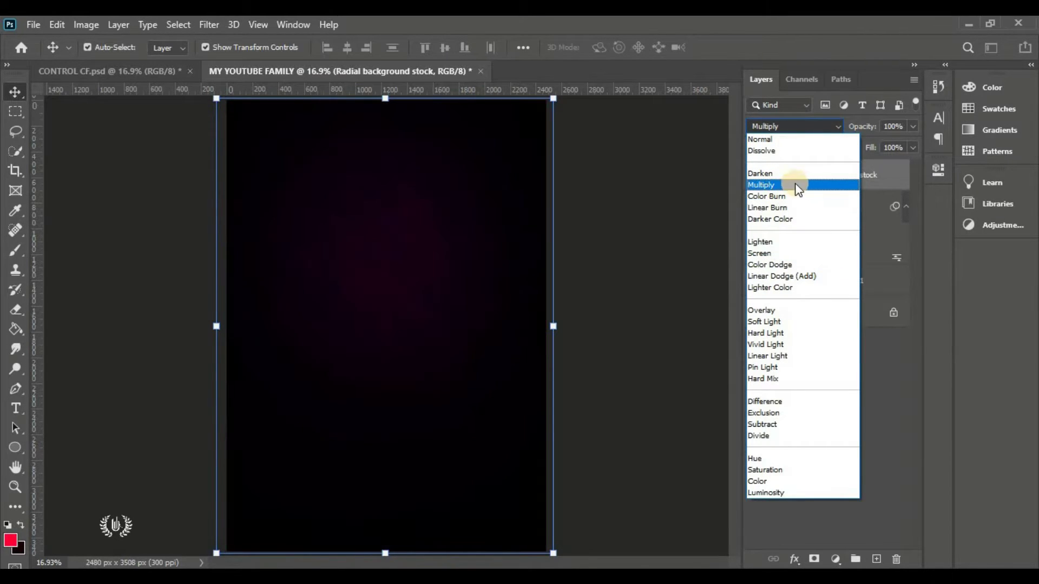
{"action": "left_click", "coordinate": [806, 186]}
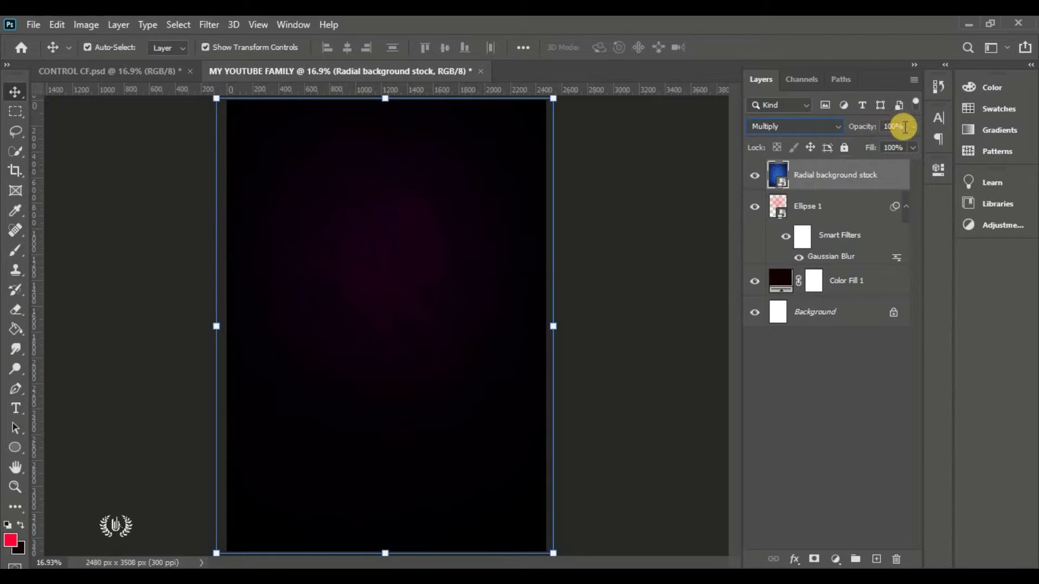
{"action": "type", "text": "25"}
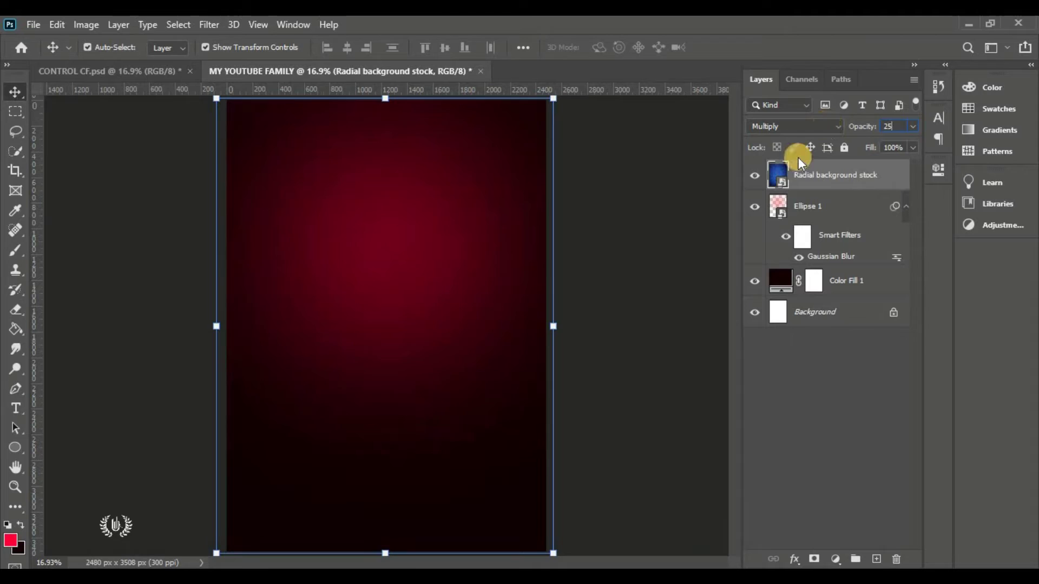
{"action": "key", "text": "Return"}
{"action": "left_click", "coordinate": [706, 175]}
{"action": "left_click", "coordinate": [753, 179]}
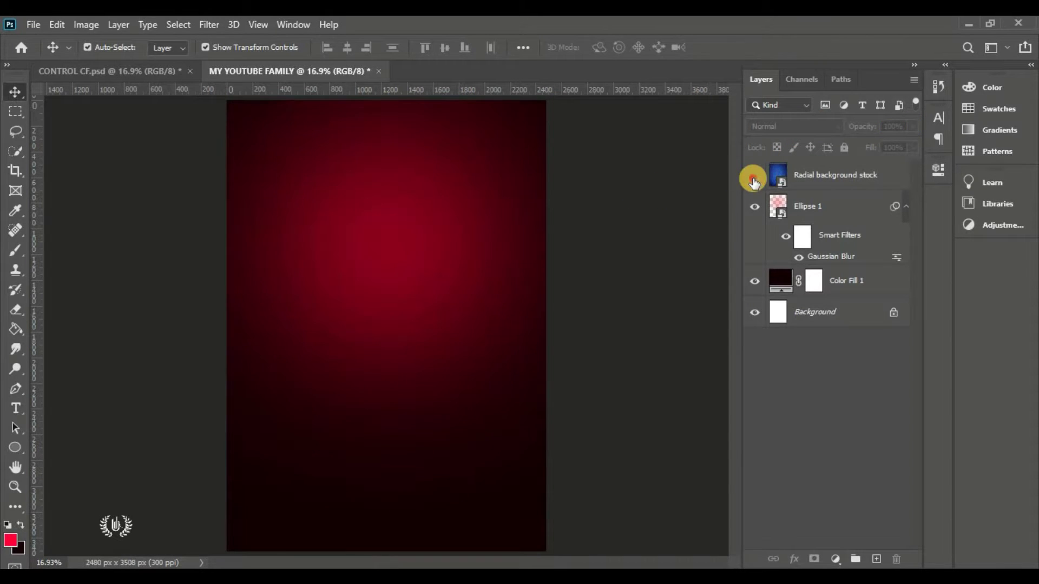
{"action": "left_click", "coordinate": [753, 178]}
{"action": "left_click", "coordinate": [753, 179]}
{"action": "left_click", "coordinate": [753, 178]}
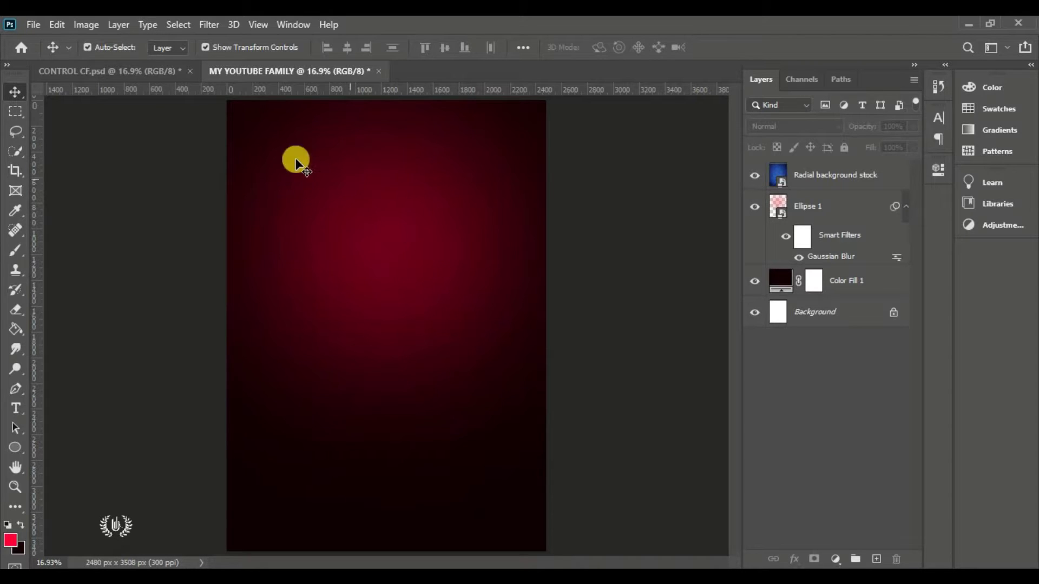
Place the Pillars image embedded, scale it to about 88%, and position it at the page top
{"action": "left_click", "coordinate": [41, 24]}
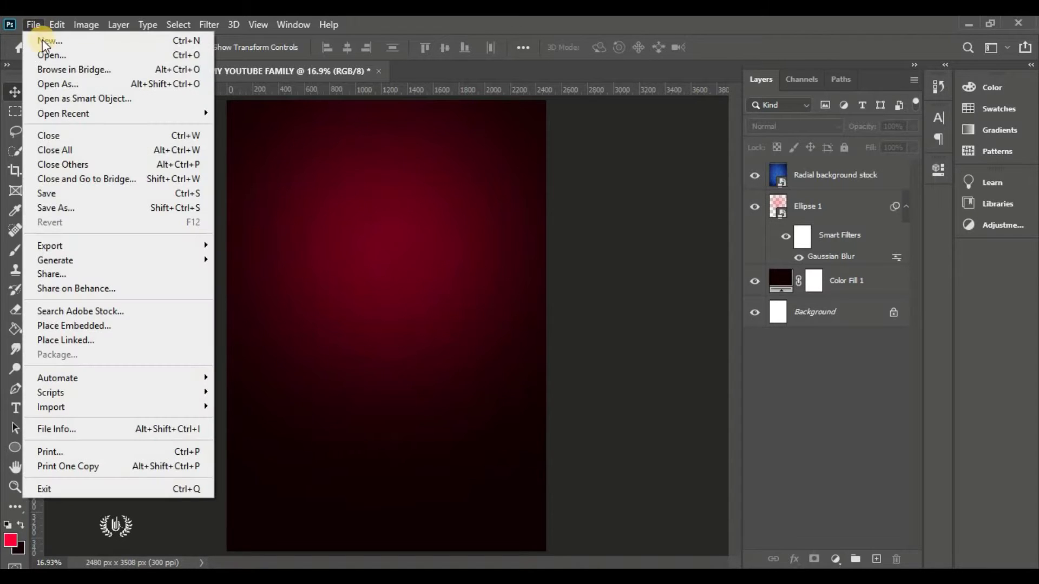
{"action": "left_click", "coordinate": [128, 322]}
{"action": "left_click", "coordinate": [527, 349]}
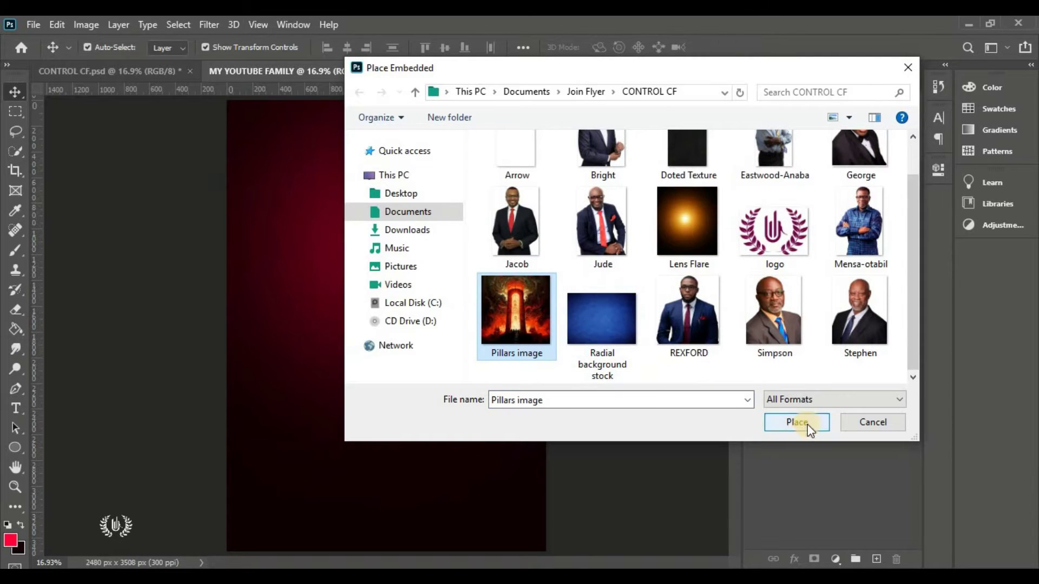
{"action": "left_click", "coordinate": [808, 425]}
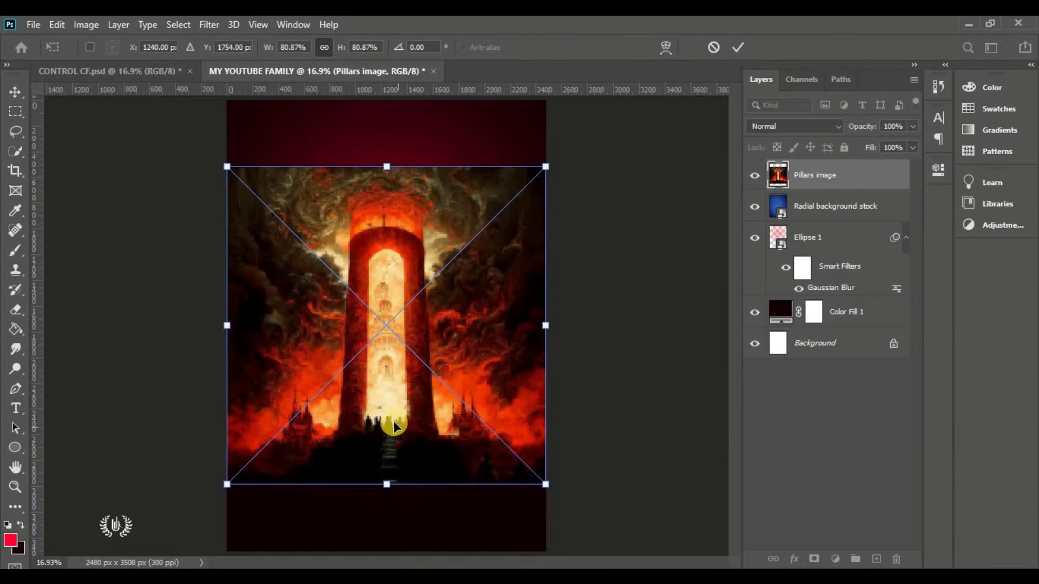
{"action": "left_click_drag", "start_coordinate": [394, 421], "coordinate": [389, 355]}
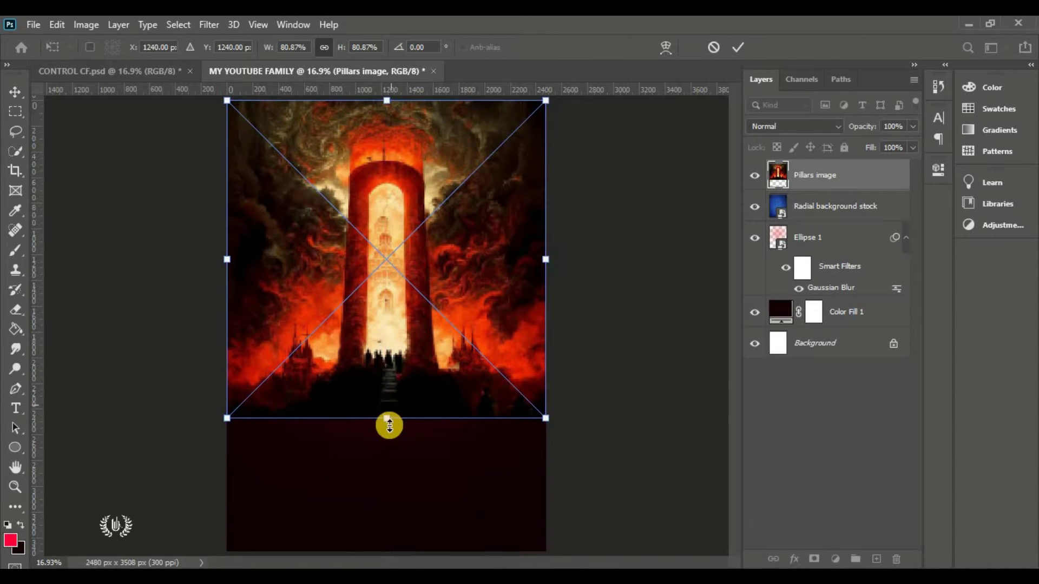
{"action": "left_click_drag", "start_coordinate": [388, 425], "coordinate": [389, 453]}
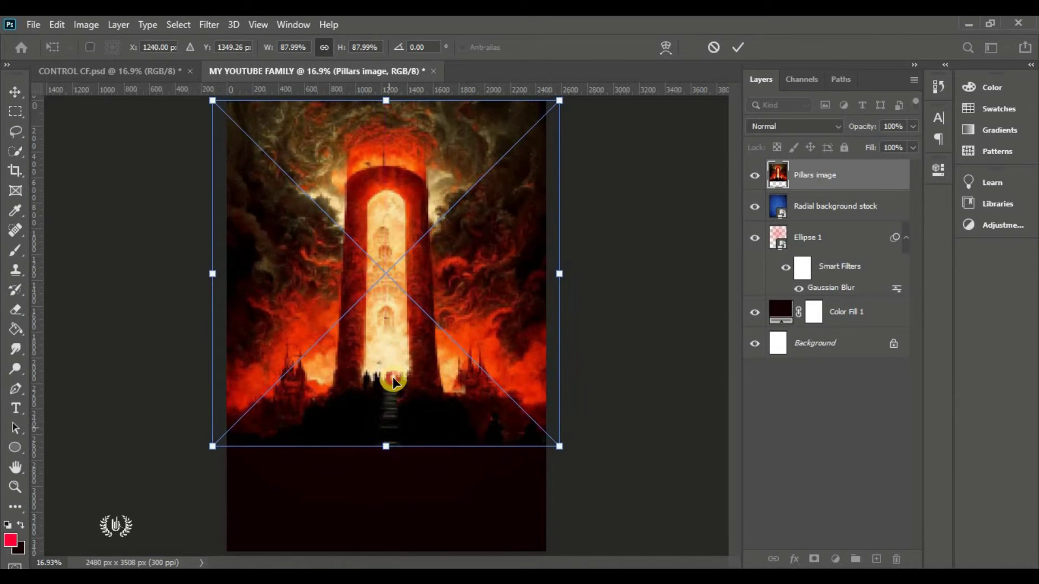
{"action": "left_click_drag", "start_coordinate": [393, 409], "coordinate": [393, 384]}
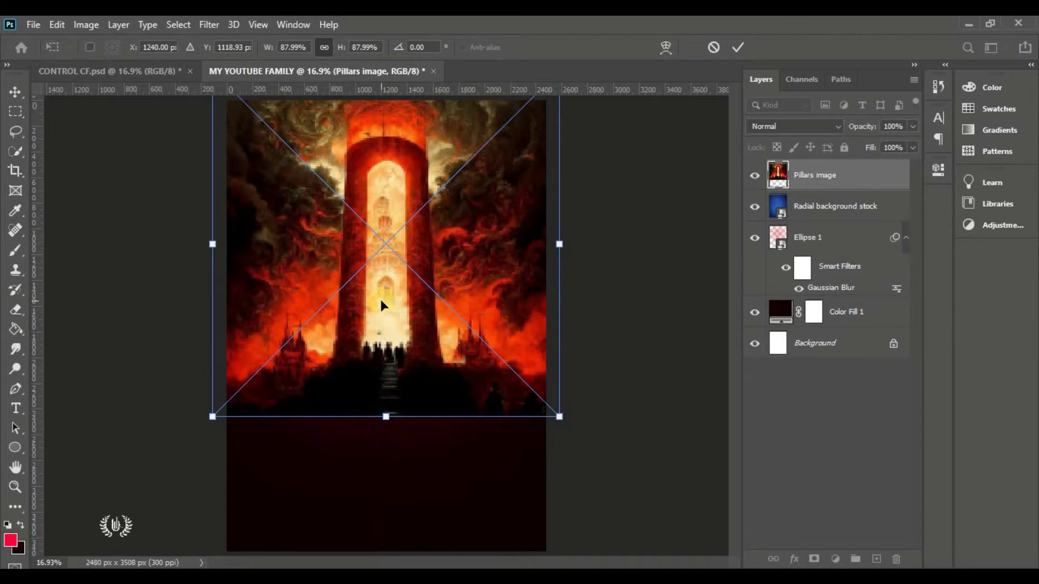
{"action": "left_click", "coordinate": [738, 47]}
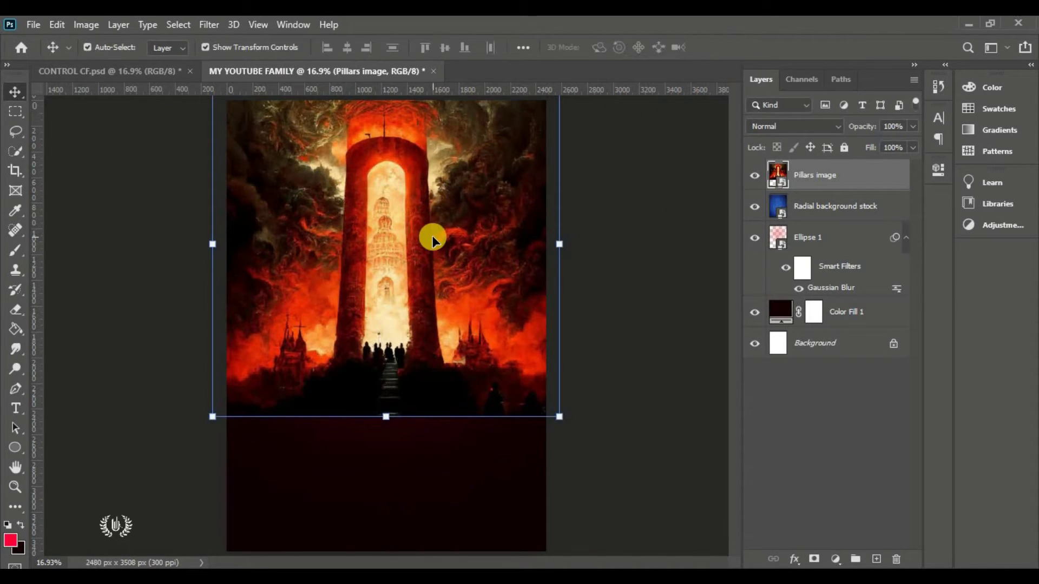
Apply an 8-pixel Gaussian Blur to the Pillars image layer
{"action": "left_click", "coordinate": [208, 25]}
{"action": "mouse_move", "coordinate": [278, 196]}
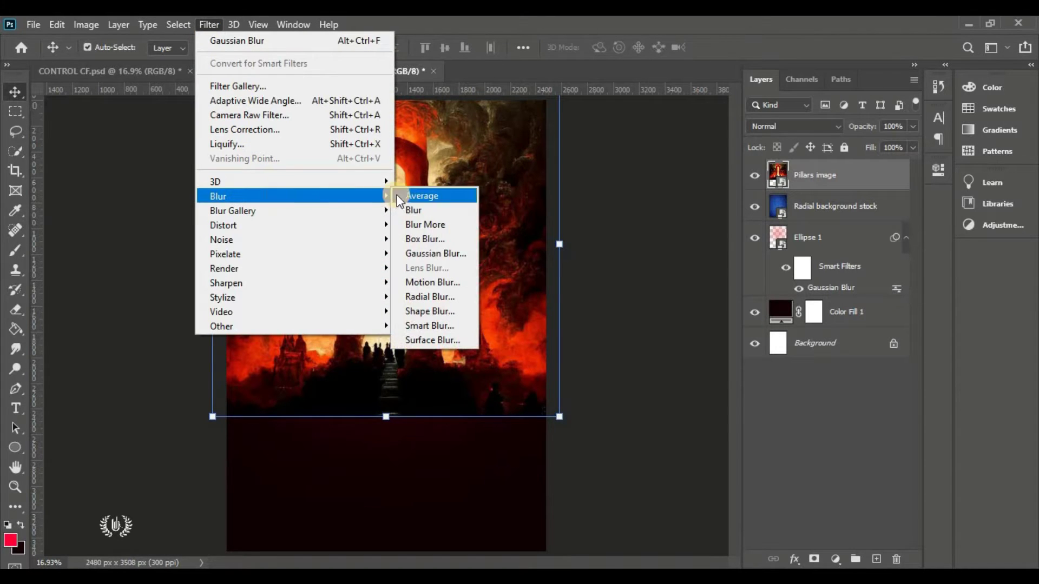
{"action": "left_click", "coordinate": [452, 253]}
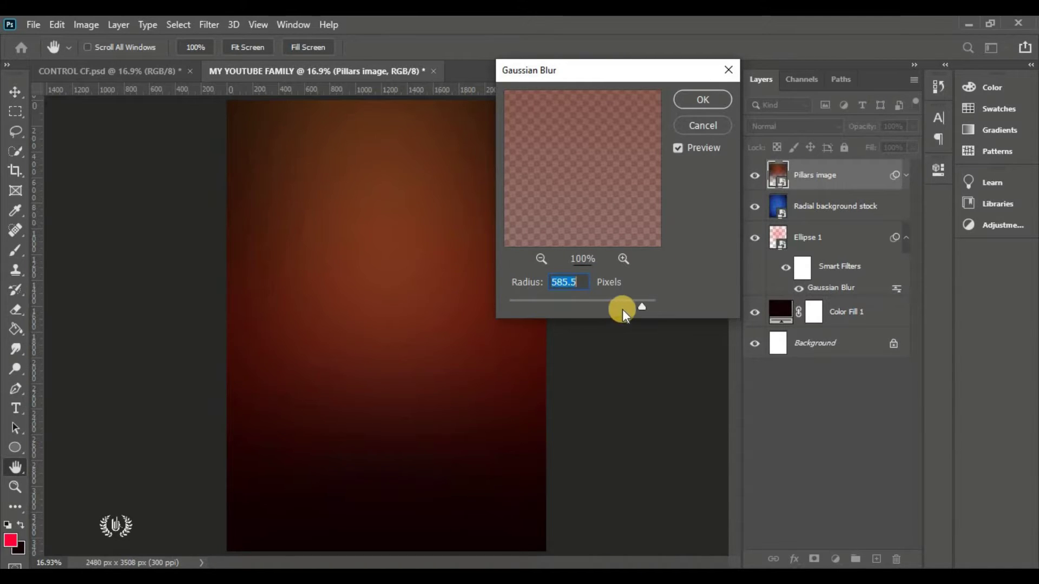
{"action": "left_click_drag", "start_coordinate": [612, 306], "coordinate": [502, 305]}
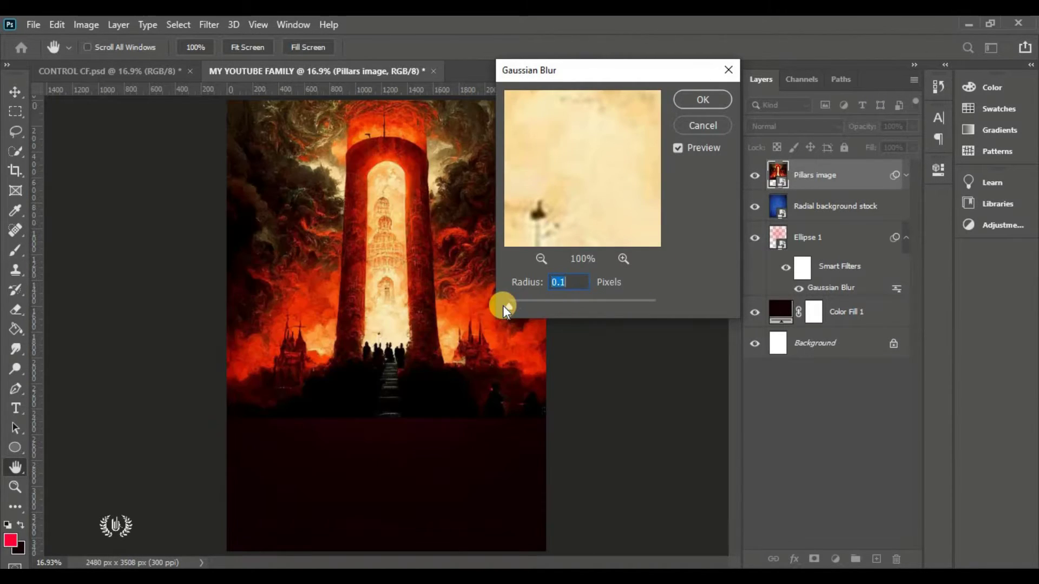
{"action": "left_click_drag", "start_coordinate": [638, 73], "coordinate": [663, 78]}
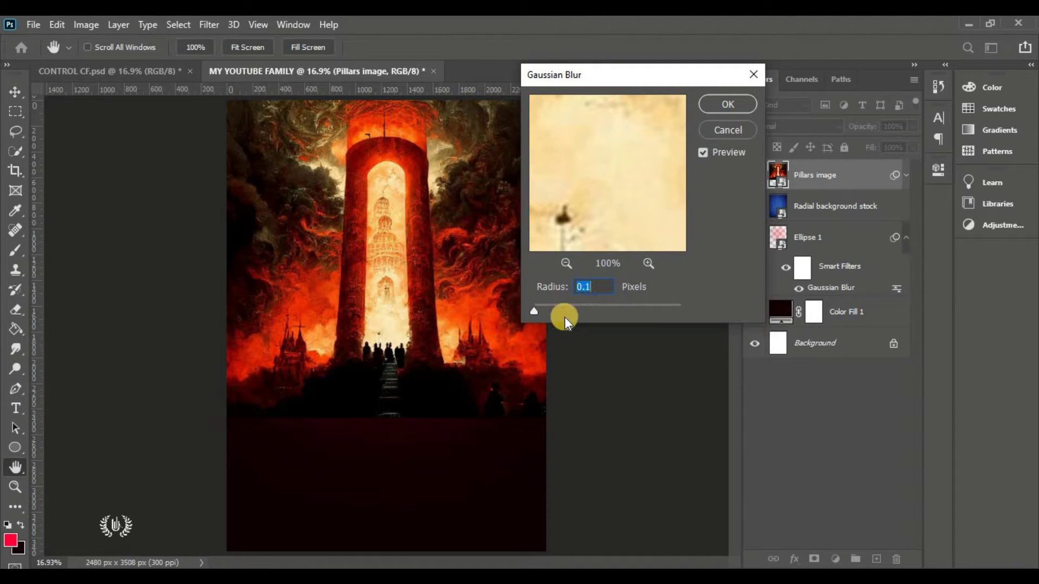
{"action": "type", "text": "8"}
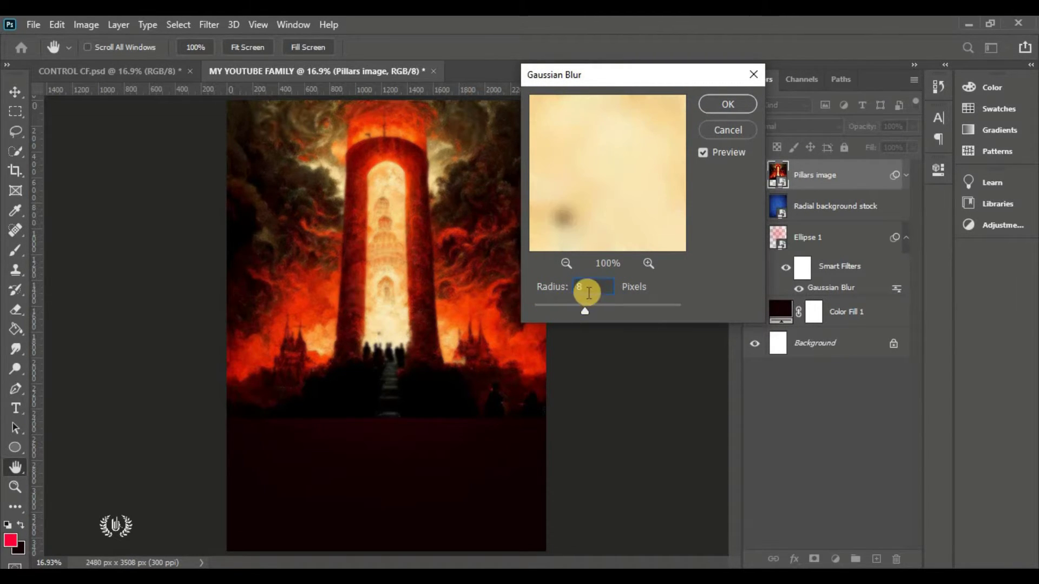
{"action": "left_click", "coordinate": [728, 103]}
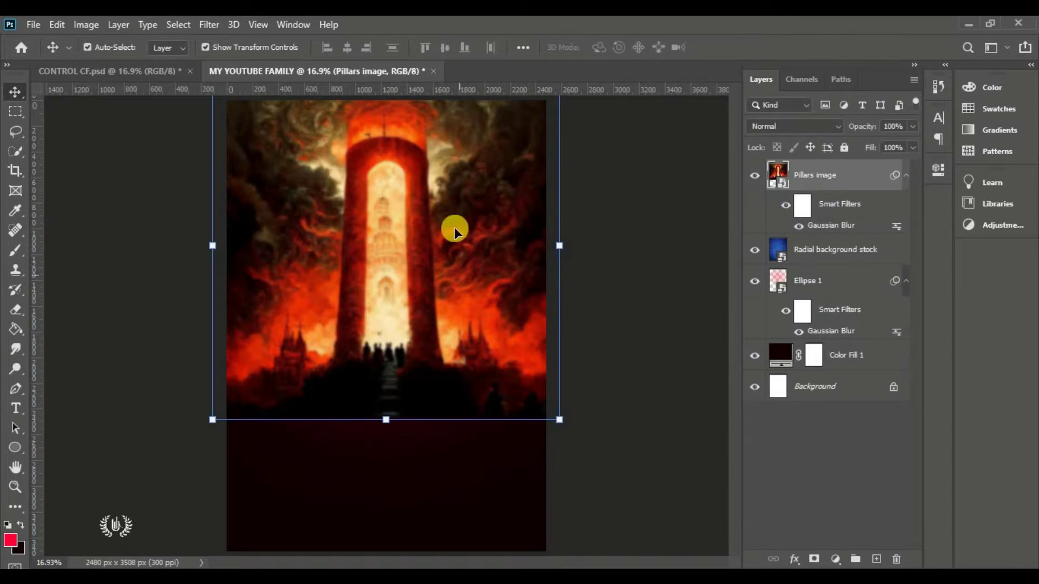
Set the Pillars image layer's blend mode to Screen
{"action": "left_click", "coordinate": [798, 227]}
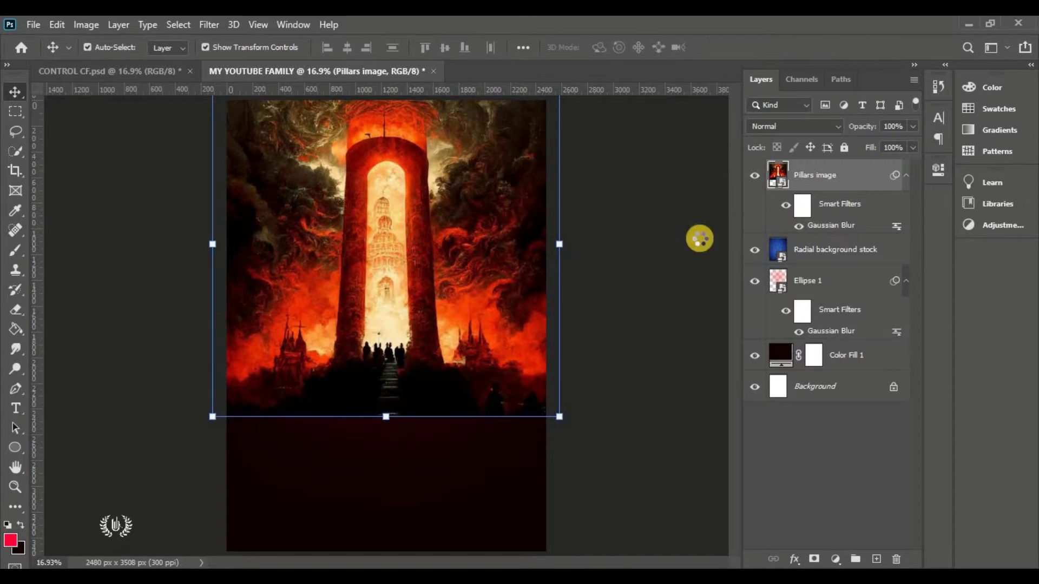
{"action": "left_click", "coordinate": [616, 281]}
{"action": "left_click", "coordinate": [377, 316]}
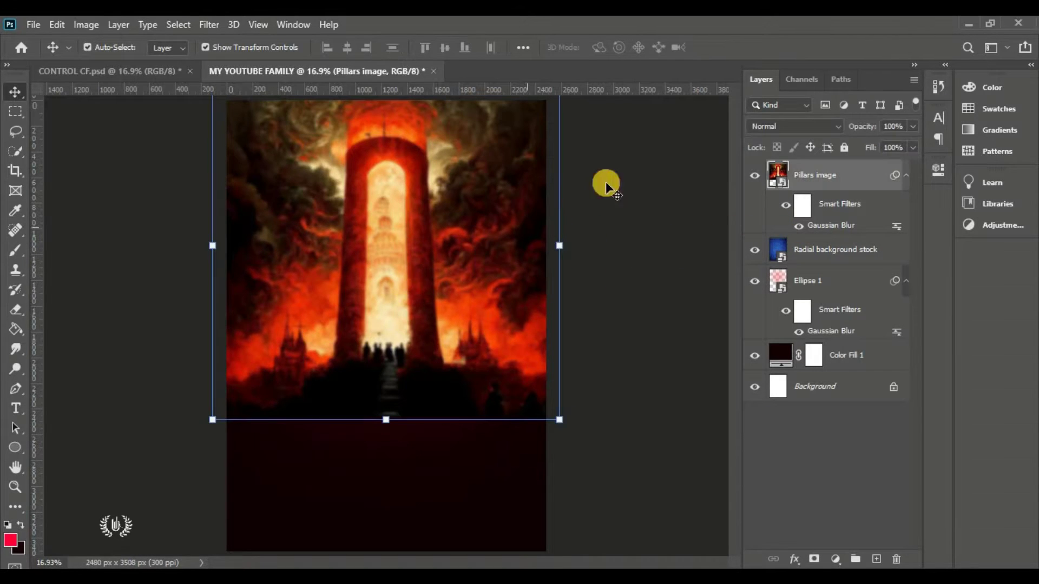
{"action": "left_click", "coordinate": [770, 128]}
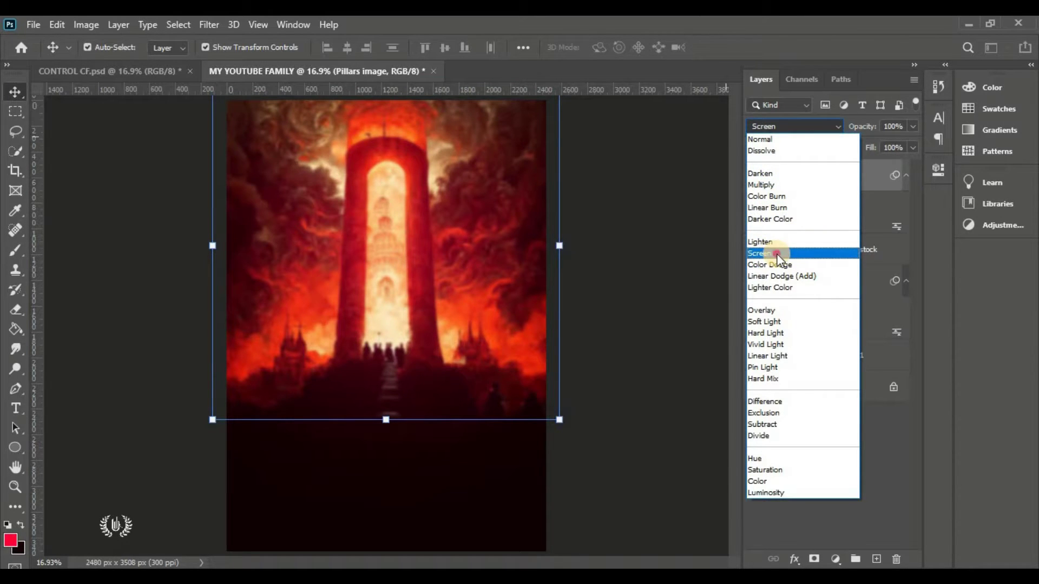
{"action": "left_click", "coordinate": [777, 253]}
Toggle the Pillars image to compare, then add a white layer mask to it
{"action": "left_click", "coordinate": [689, 253]}
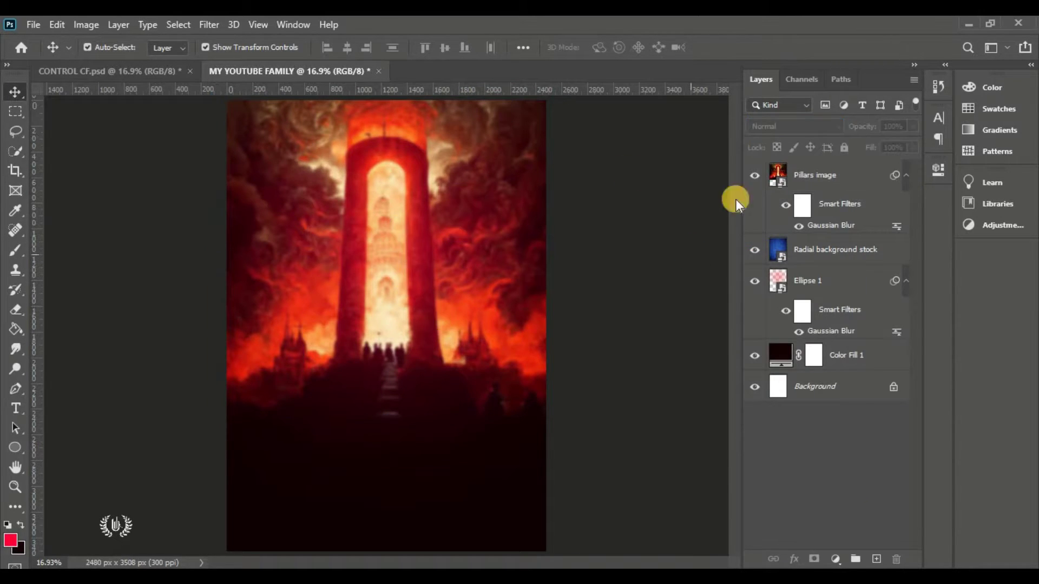
{"action": "left_click", "coordinate": [753, 176]}
{"action": "left_click", "coordinate": [753, 176]}
{"action": "left_click", "coordinate": [809, 177]}
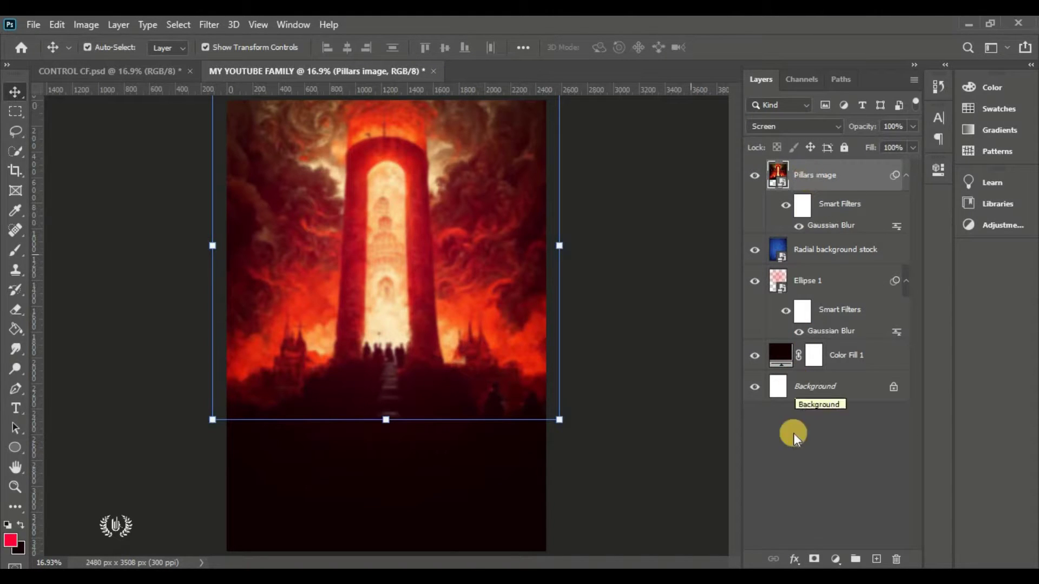
{"action": "left_click", "coordinate": [812, 558]}
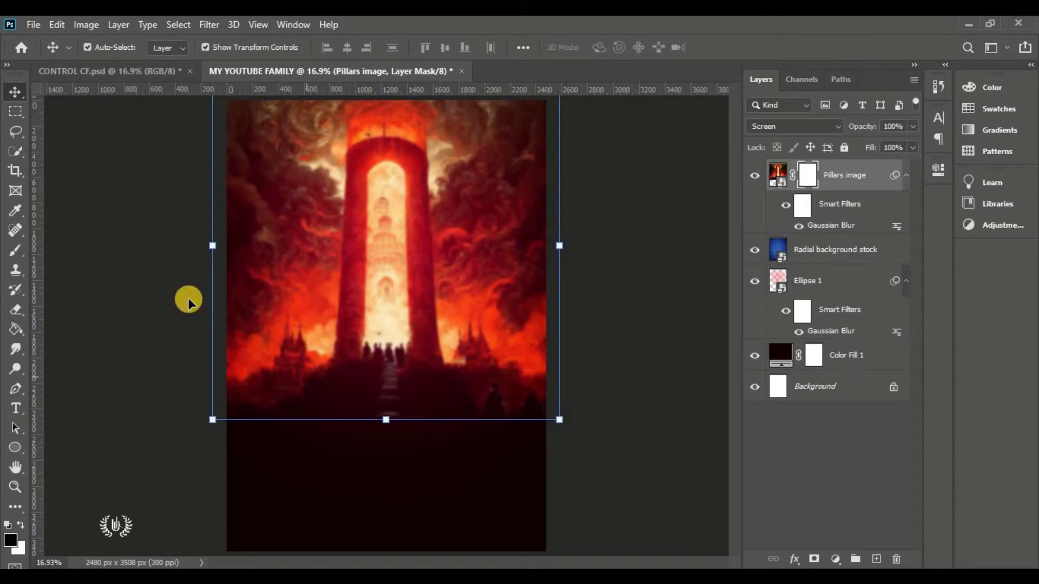
Set up a black Soft Round brush at 1400 px with full opacity and flow
{"action": "left_click", "coordinate": [15, 250]}
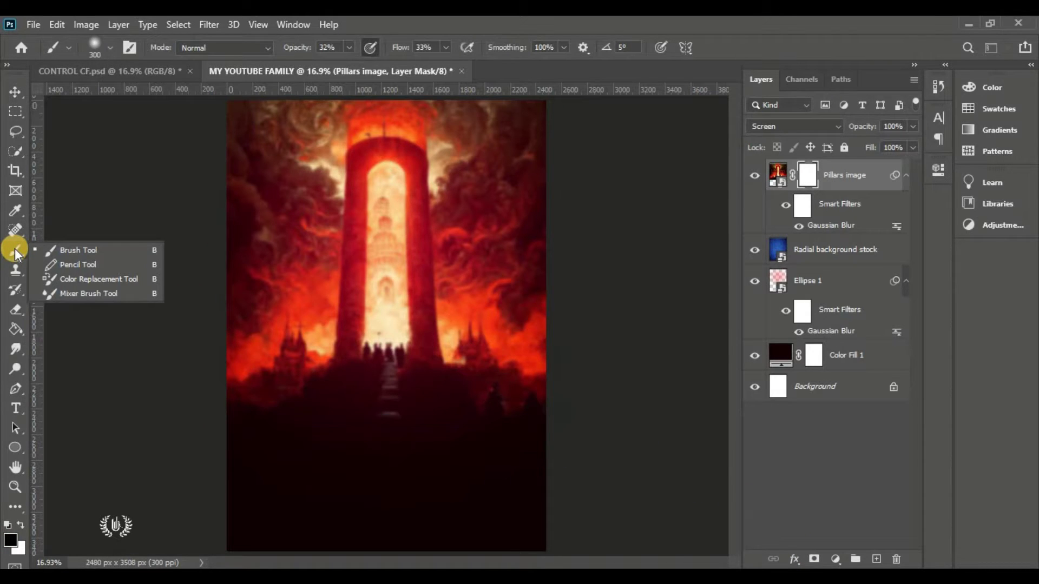
{"action": "left_click", "coordinate": [81, 251]}
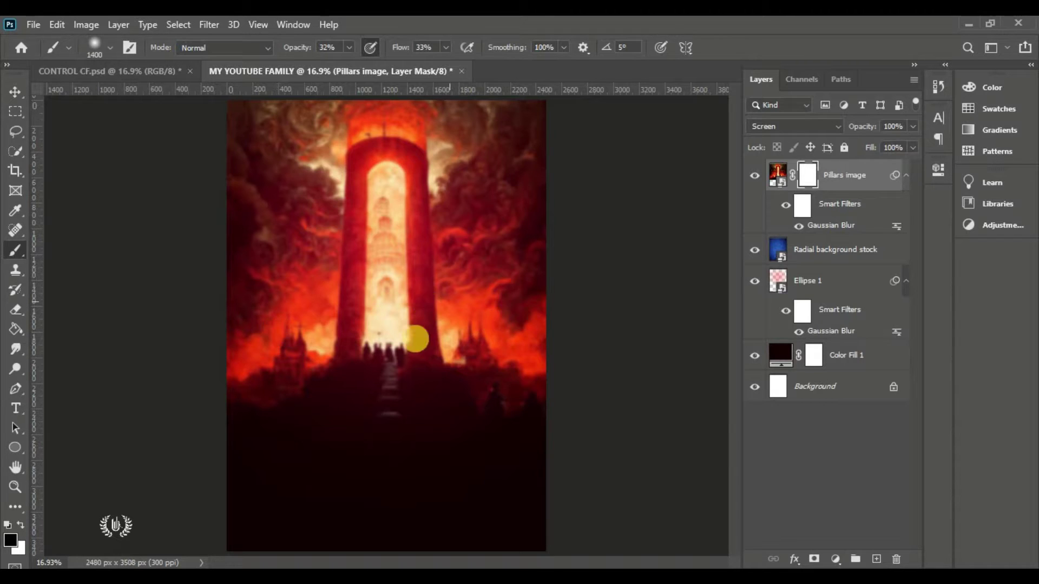
{"action": "left_click", "coordinate": [111, 47]}
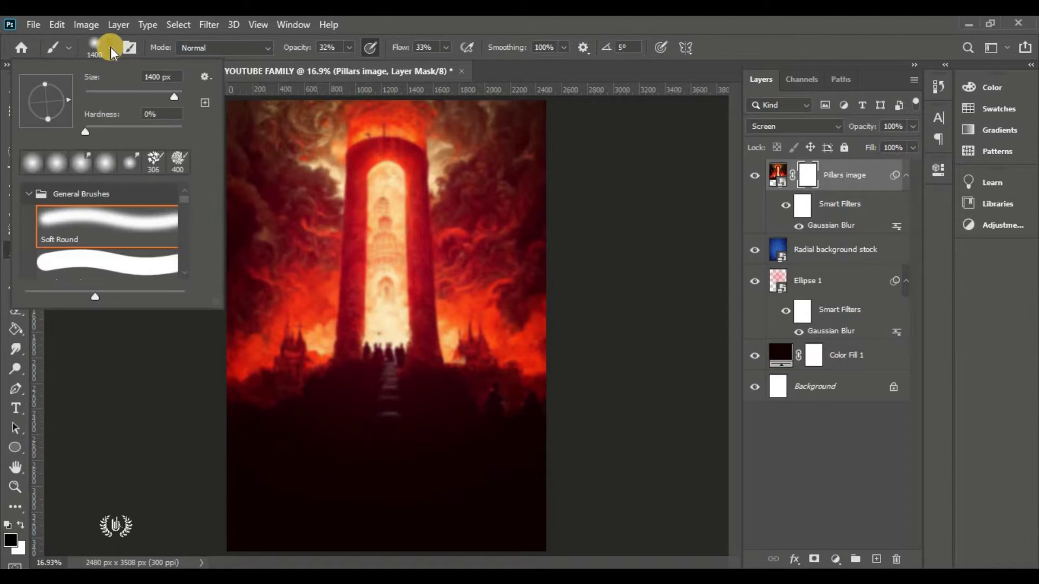
{"action": "left_click", "coordinate": [168, 113]}
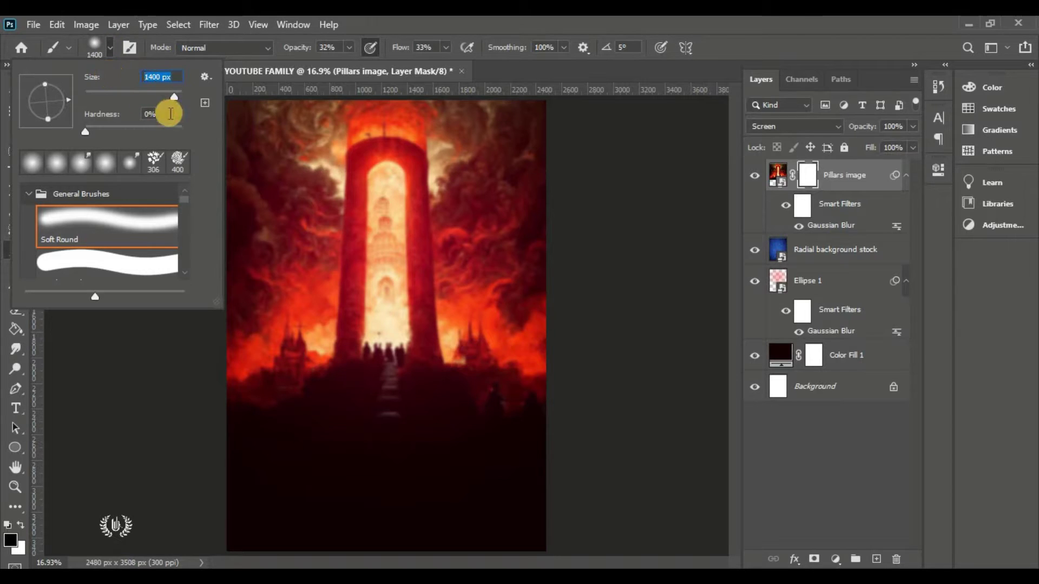
{"action": "left_click", "coordinate": [114, 236]}
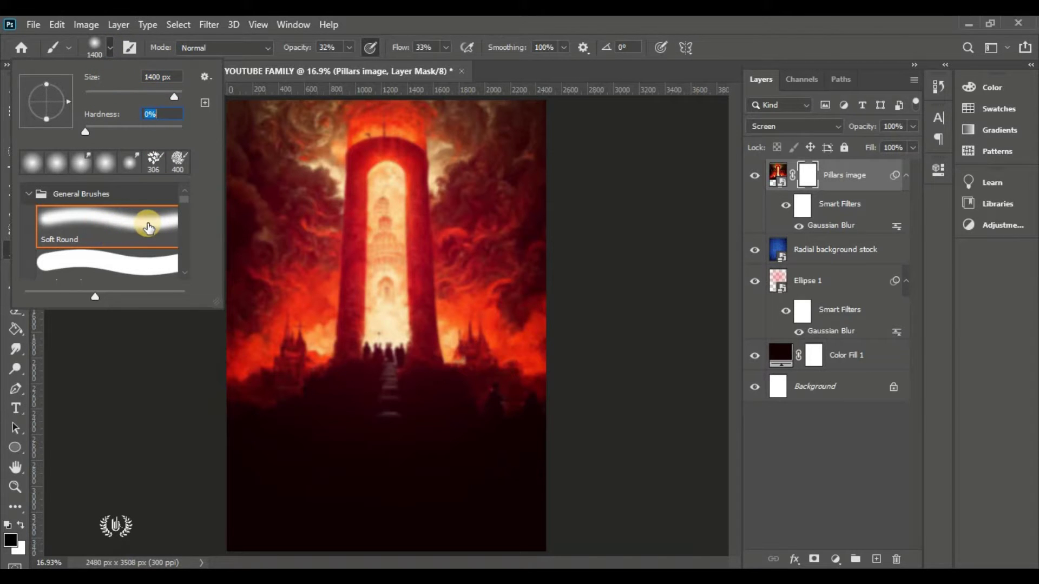
{"action": "left_click", "coordinate": [109, 48]}
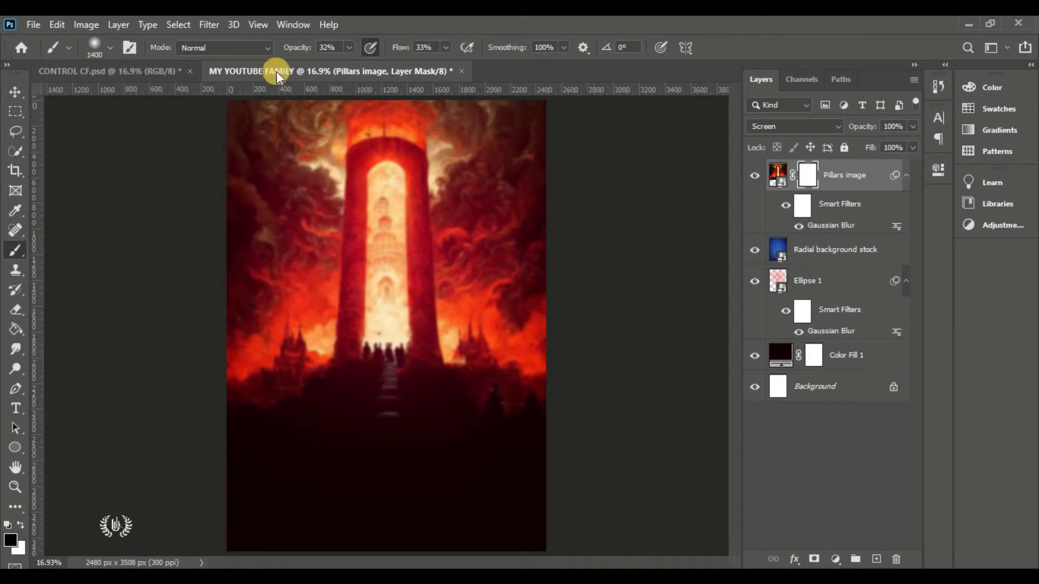
{"action": "left_click_drag", "start_coordinate": [296, 47], "coordinate": [450, 58]}
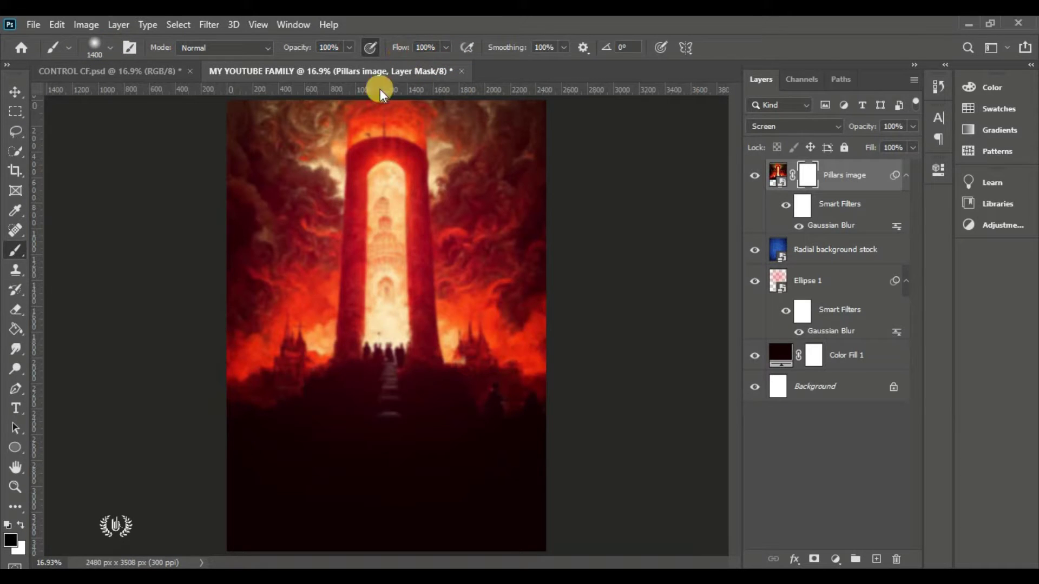
{"action": "left_click", "coordinate": [10, 540]}
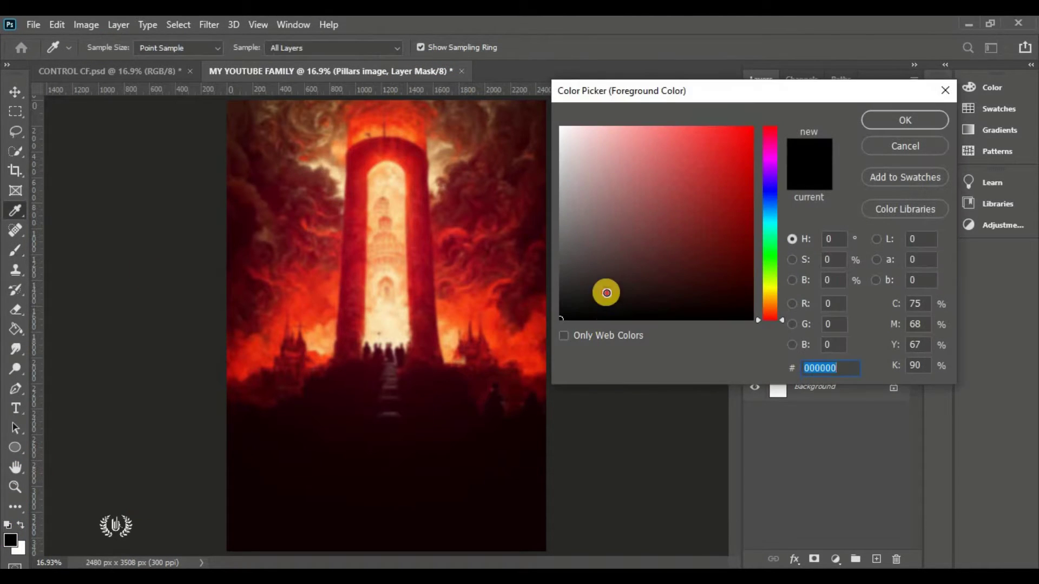
{"action": "left_click", "coordinate": [891, 120]}
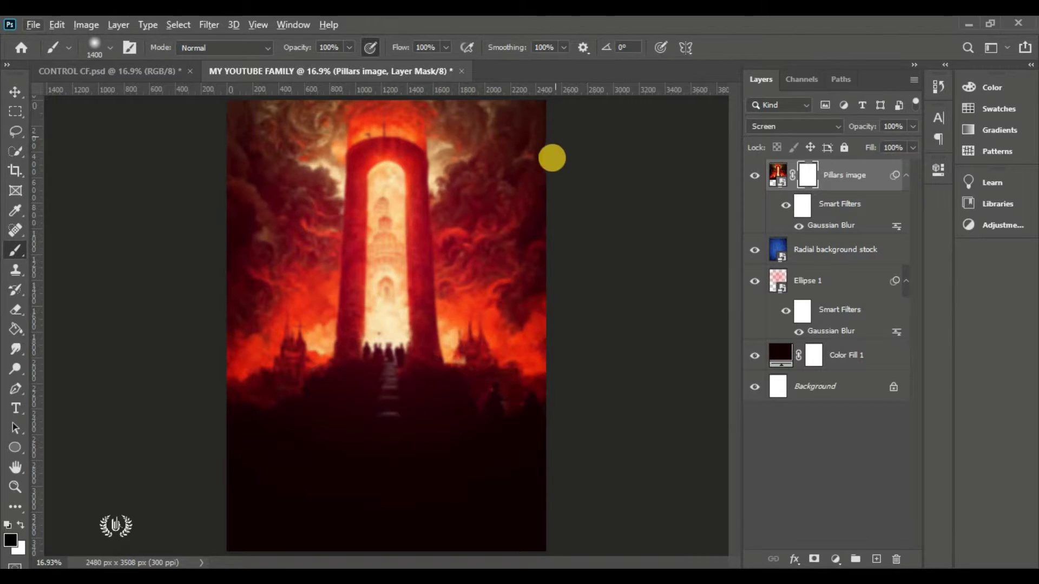
Paint black on the Pillars mask over the outer clouds and the tower base
{"action": "scroll", "coordinate": [551, 157], "scroll_direction": "down", "scroll_amount": 1}
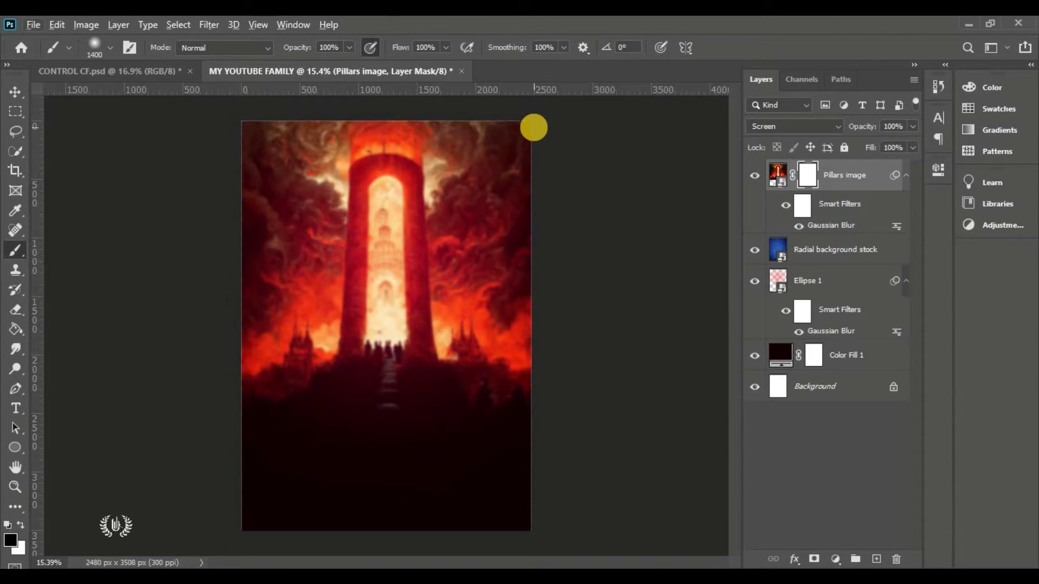
{"action": "mouse_move", "coordinate": [533, 128]}
{"action": "left_mouse_down"}
{"action": "mouse_move", "coordinate": [540, 285]}
{"action": "mouse_move", "coordinate": [519, 369]}
{"action": "mouse_move", "coordinate": [500, 386]}
{"action": "mouse_move", "coordinate": [397, 401]}
{"action": "mouse_move", "coordinate": [306, 383]}
{"action": "mouse_move", "coordinate": [269, 357]}
{"action": "mouse_move", "coordinate": [251, 304]}
{"action": "mouse_move", "coordinate": [253, 139]}
{"action": "mouse_move", "coordinate": [301, 99]}
{"action": "mouse_move", "coordinate": [373, 86]}
{"action": "mouse_move", "coordinate": [469, 100]}
{"action": "mouse_move", "coordinate": [506, 128]}
{"action": "mouse_move", "coordinate": [449, 90]}
{"action": "left_mouse_up"}
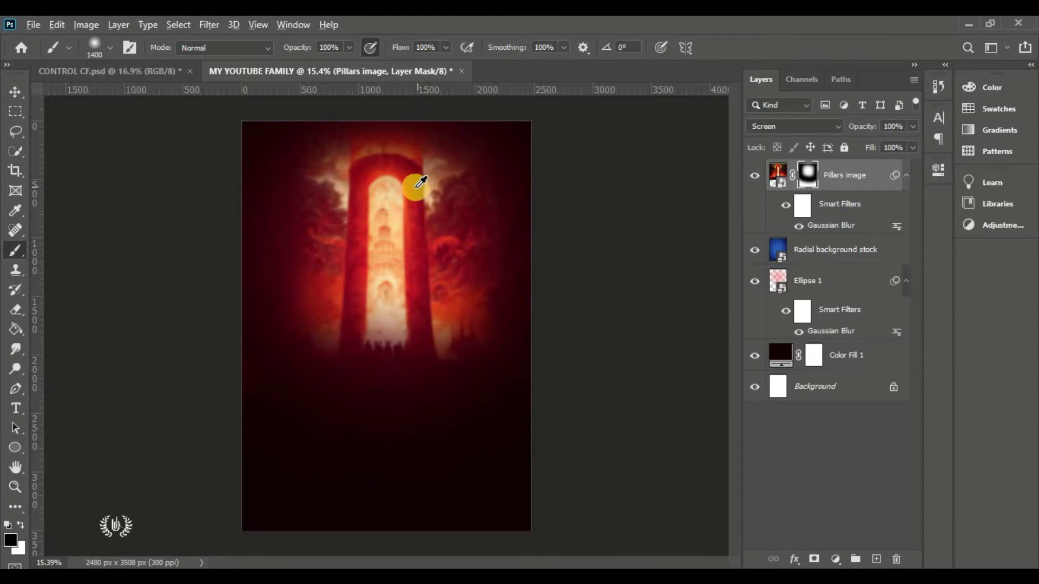
{"action": "scroll", "coordinate": [406, 200], "scroll_direction": "down", "scroll_amount": 2}
{"action": "mouse_move", "coordinate": [384, 117]}
{"action": "left_mouse_down"}
{"action": "mouse_move", "coordinate": [342, 114]}
{"action": "mouse_move", "coordinate": [435, 121]}
{"action": "left_mouse_up"}
{"action": "mouse_move", "coordinate": [443, 215]}
{"action": "left_mouse_down"}
{"action": "mouse_move", "coordinate": [483, 223]}
{"action": "mouse_move", "coordinate": [501, 276]}
{"action": "mouse_move", "coordinate": [499, 324]}
{"action": "left_mouse_up"}
{"action": "mouse_move", "coordinate": [480, 375]}
{"action": "left_mouse_down"}
{"action": "mouse_move", "coordinate": [367, 387]}
{"action": "mouse_move", "coordinate": [431, 352]}
{"action": "left_mouse_up"}
{"action": "left_click_drag", "start_coordinate": [378, 382], "coordinate": [411, 369]}
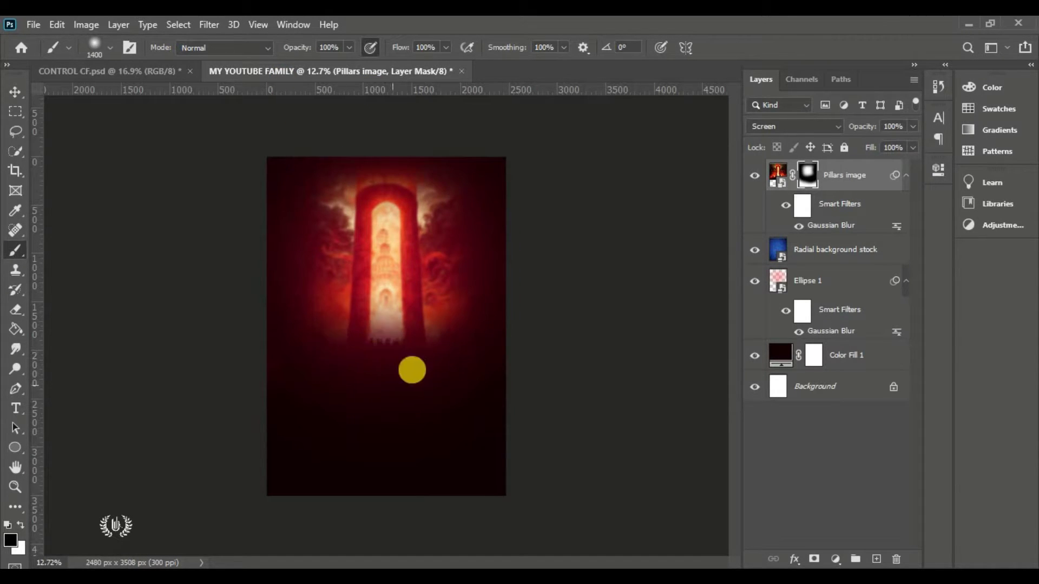
{"action": "left_click", "coordinate": [15, 87]}
{"action": "left_click", "coordinate": [248, 184]}
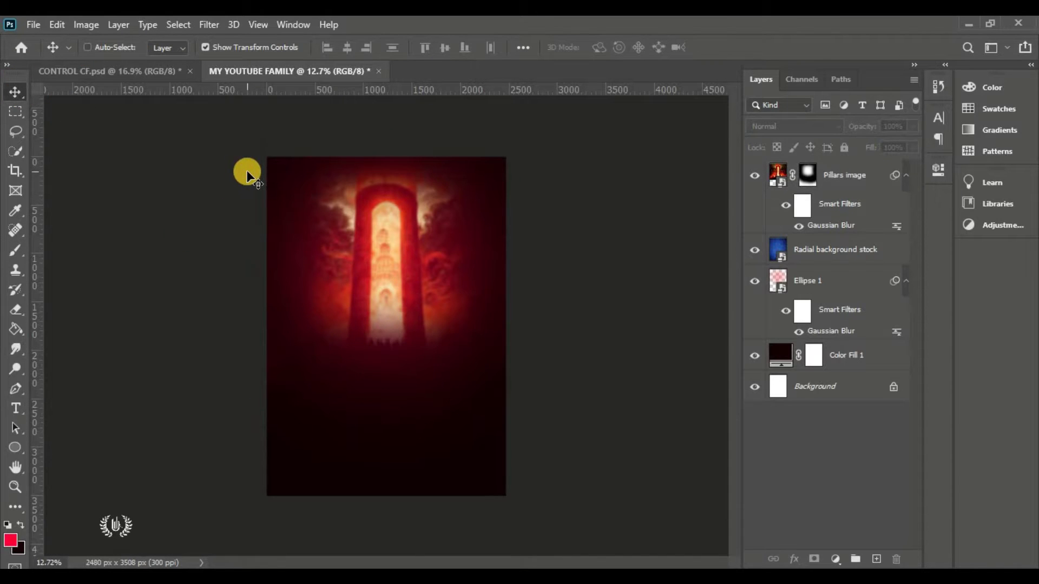
{"action": "key", "text": "ctrl+0"}
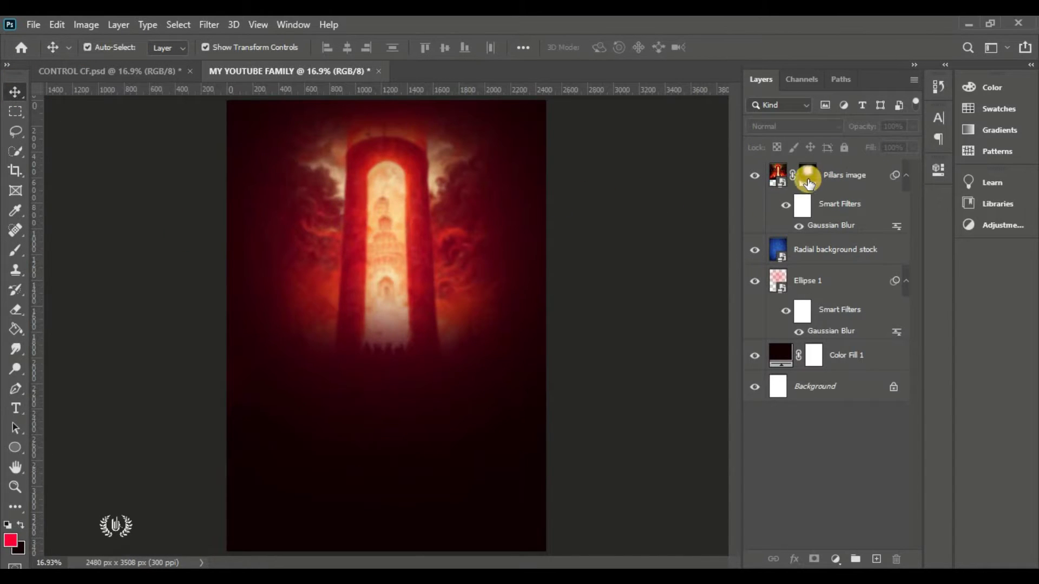
{"action": "left_click", "coordinate": [807, 182], "text": "shift"}
{"action": "left_click", "coordinate": [807, 183], "text": "shift"}
Draw a black circle, Ellipse 2, over the tower's lower middle and nudge it toward centre
{"action": "left_click", "coordinate": [839, 174]}
{"action": "left_click", "coordinate": [15, 447]}
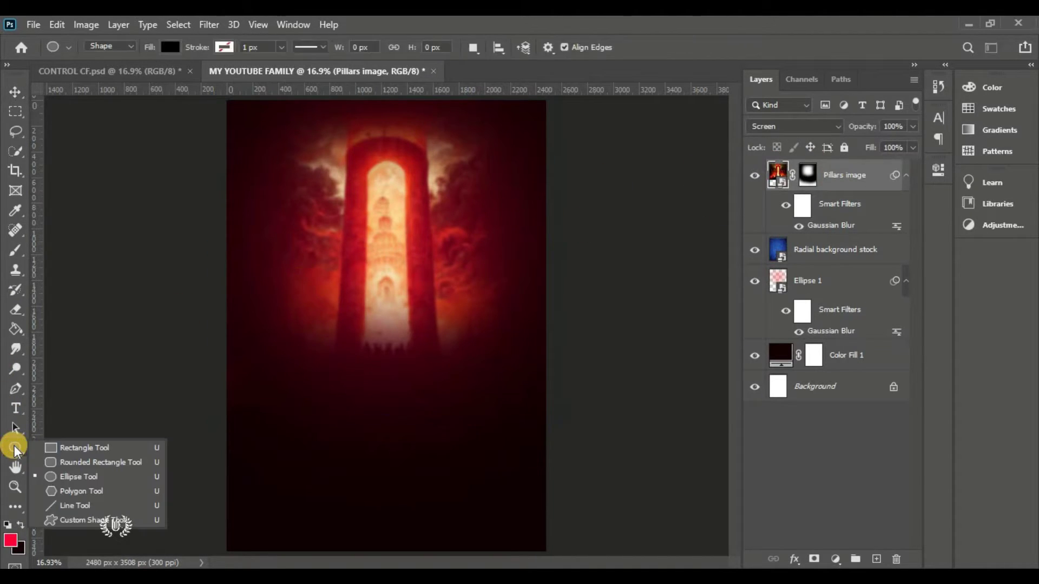
{"action": "left_click_drag", "start_coordinate": [15, 450], "coordinate": [81, 483]}
{"action": "left_click", "coordinate": [86, 481]}
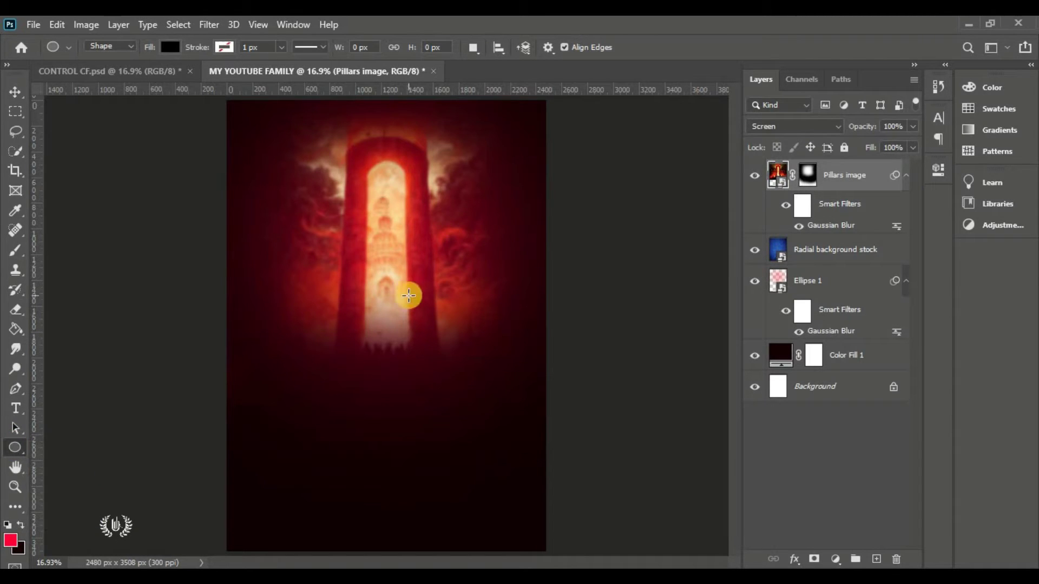
{"action": "left_click_drag", "start_coordinate": [360, 231], "coordinate": [481, 354]}
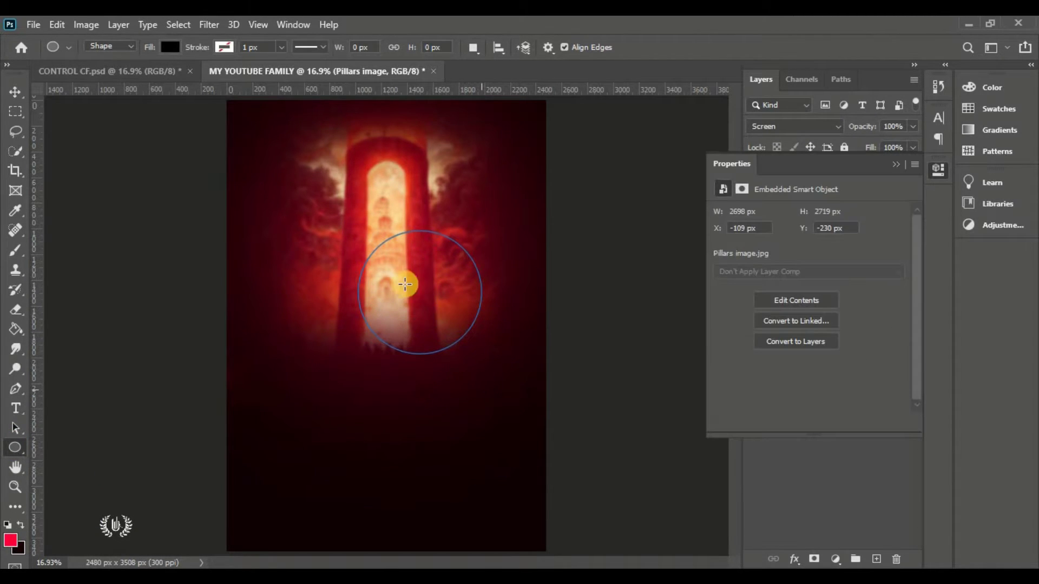
{"action": "left_click", "coordinate": [13, 91]}
{"action": "left_click", "coordinate": [895, 165]}
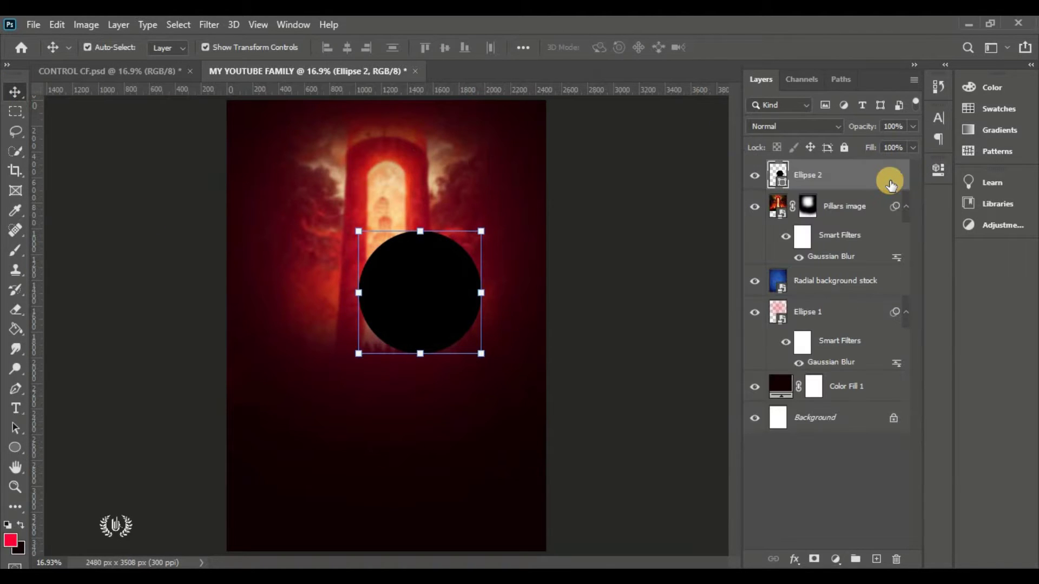
{"action": "left_click_drag", "start_coordinate": [429, 297], "coordinate": [396, 311]}
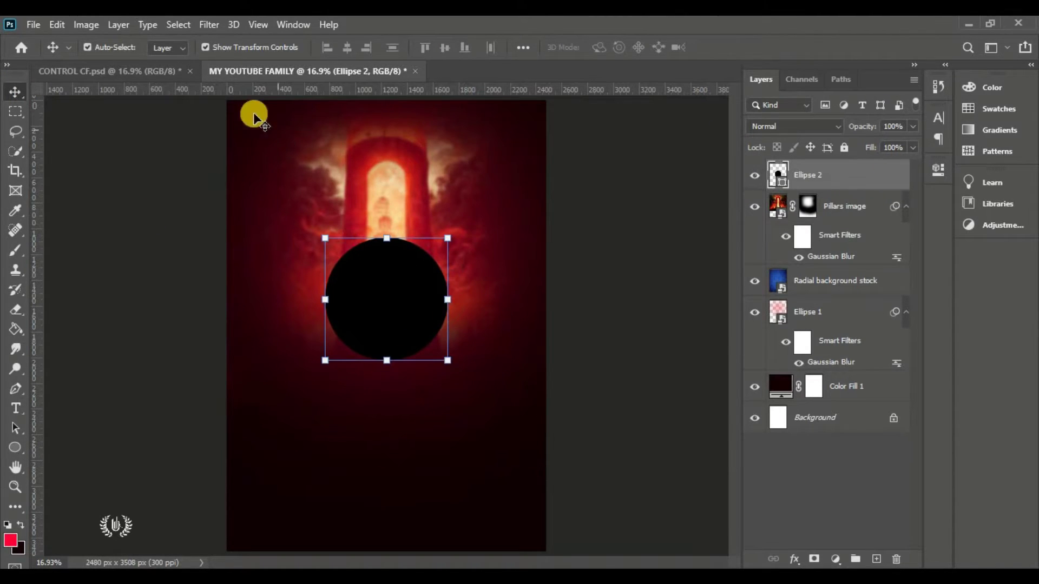
Centre the circle horizontally on the canvas using Select All and Align Horizontal Centers
{"action": "left_click", "coordinate": [178, 24]}
{"action": "left_click", "coordinate": [186, 39]}
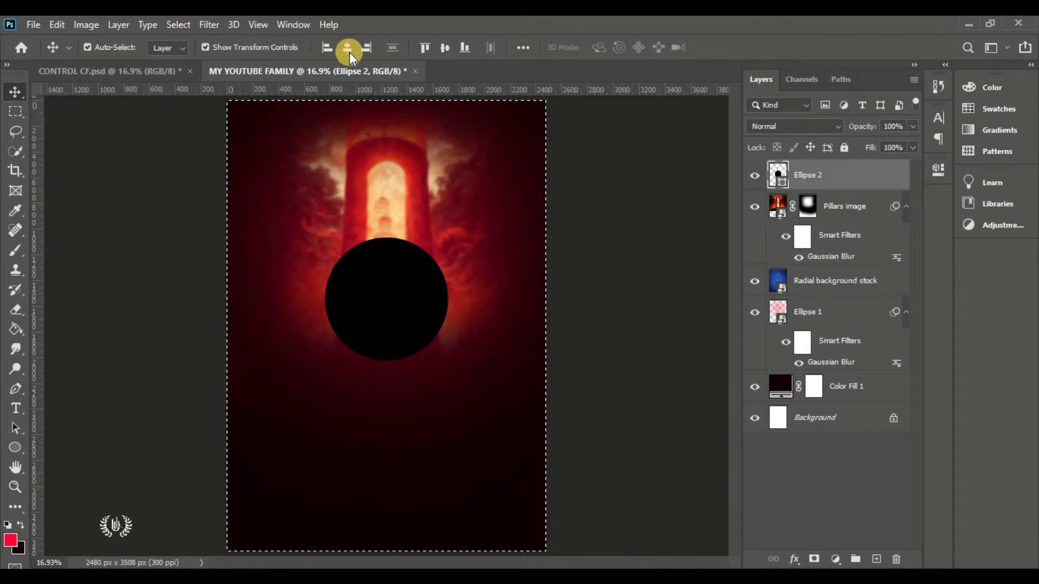
{"action": "left_click", "coordinate": [169, 25]}
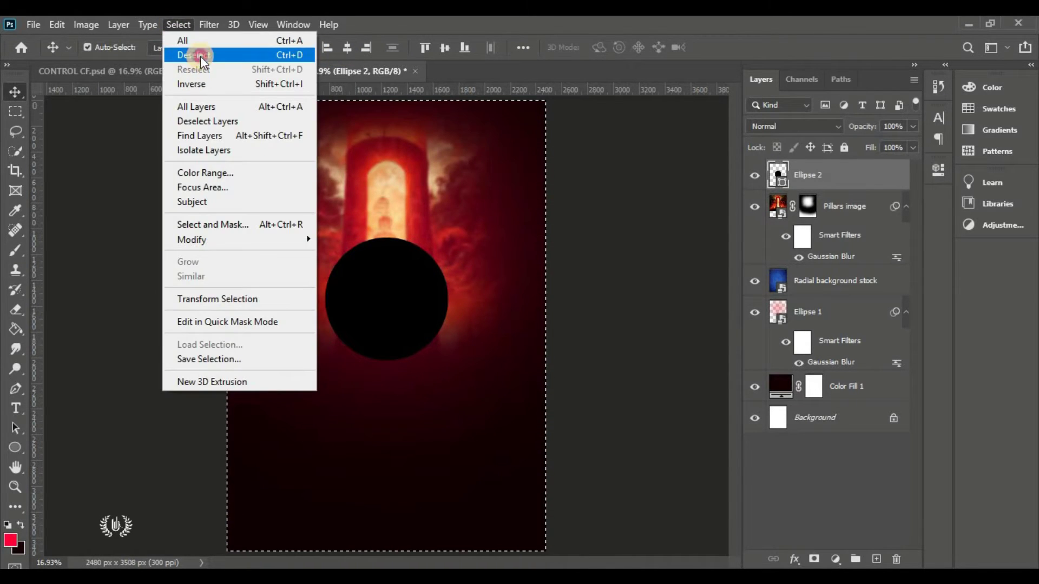
{"action": "left_click", "coordinate": [199, 55]}
Change the Ellipse 2 fill colour to orange #ff9c00
{"action": "double_click", "coordinate": [779, 184]}
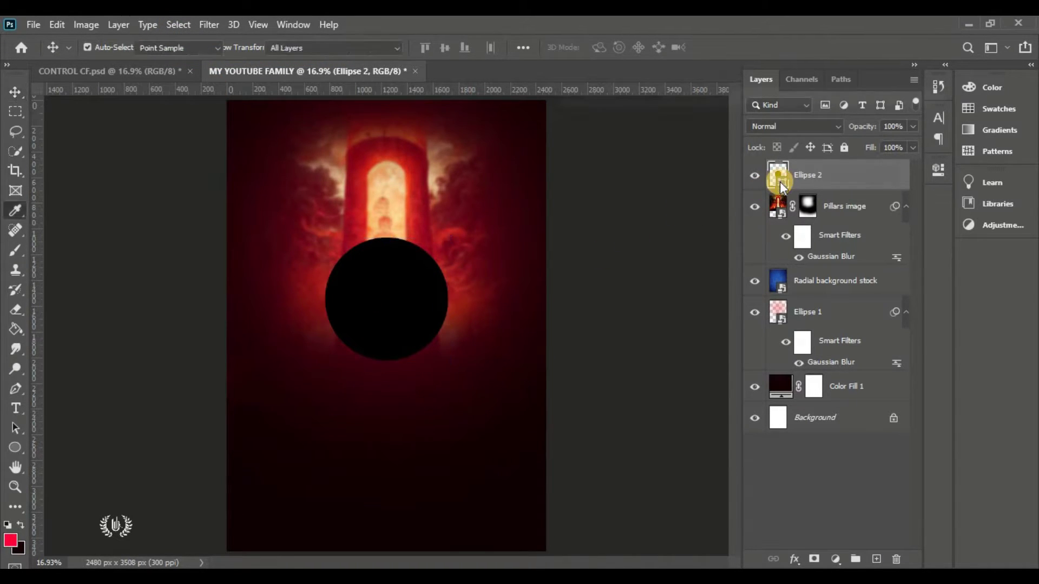
{"action": "left_click", "coordinate": [770, 300]}
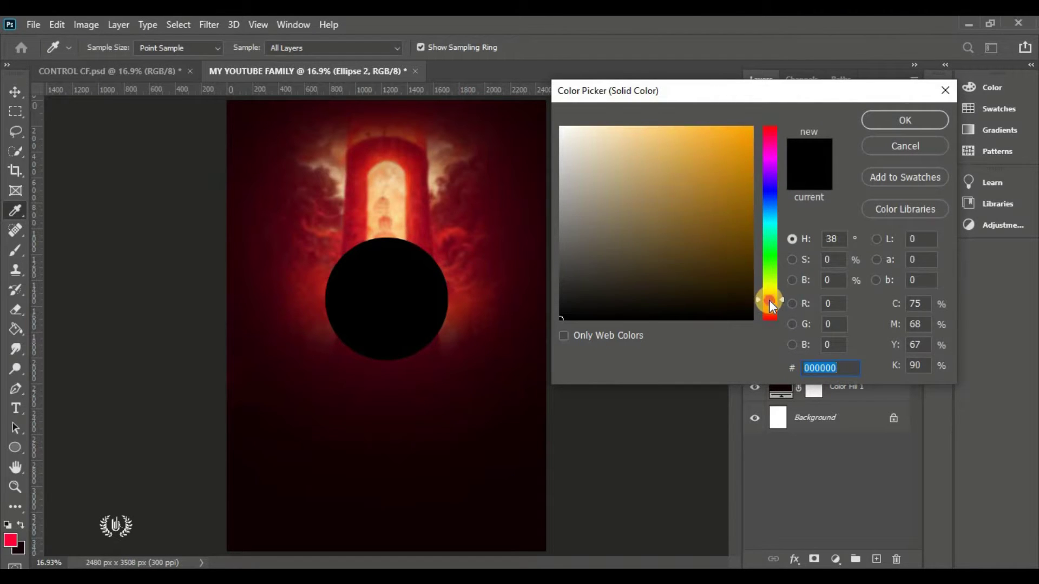
{"action": "mouse_move", "coordinate": [730, 214]}
{"action": "left_mouse_down"}
{"action": "mouse_move", "coordinate": [714, 162]}
{"action": "mouse_move", "coordinate": [825, 99]}
{"action": "left_mouse_up"}
{"action": "left_click_drag", "start_coordinate": [836, 372], "coordinate": [734, 365]}
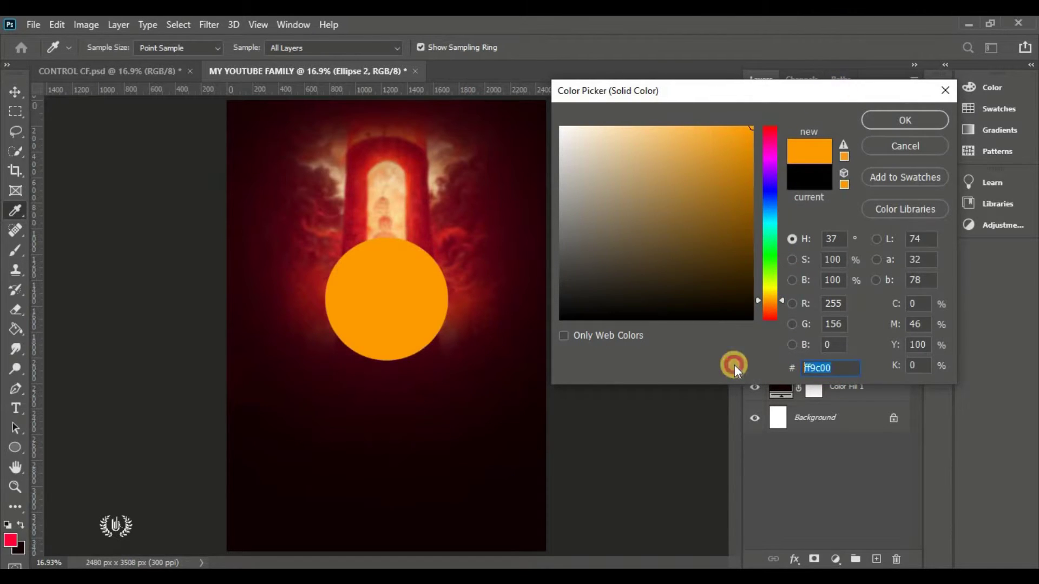
{"action": "left_click_drag", "start_coordinate": [815, 366], "coordinate": [750, 368]}
{"action": "left_click", "coordinate": [872, 129]}
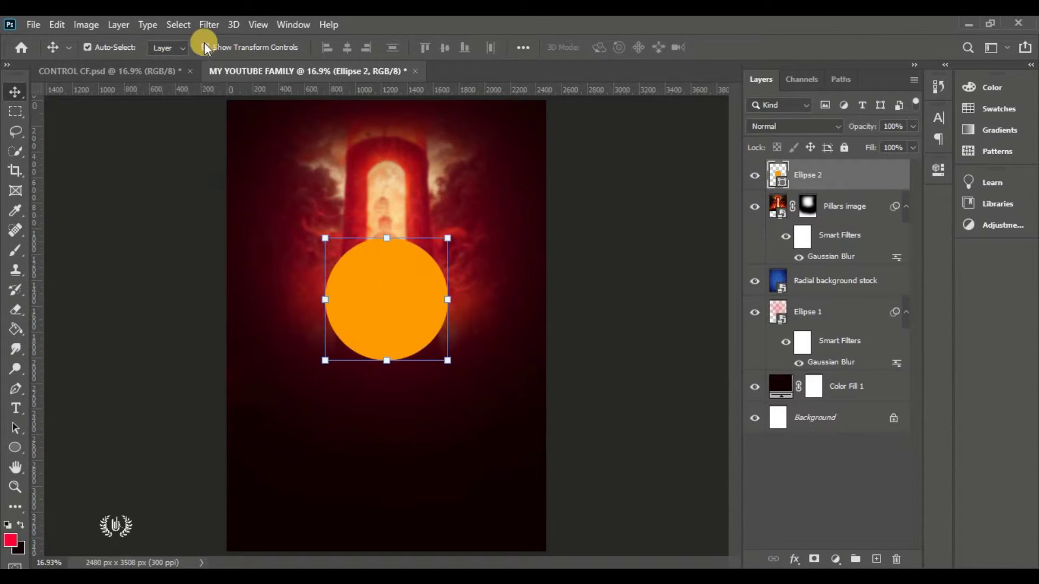
Convert Ellipse 2 to a smart object and apply a 180-pixel Gaussian Blur
{"action": "left_click", "coordinate": [207, 26]}
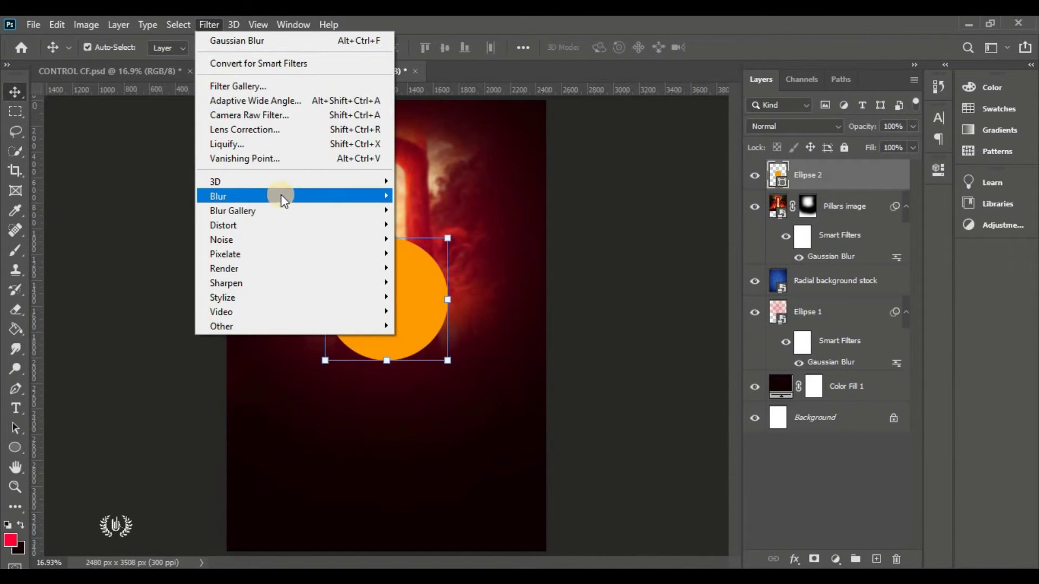
{"action": "mouse_move", "coordinate": [281, 196]}
{"action": "left_click", "coordinate": [439, 251]}
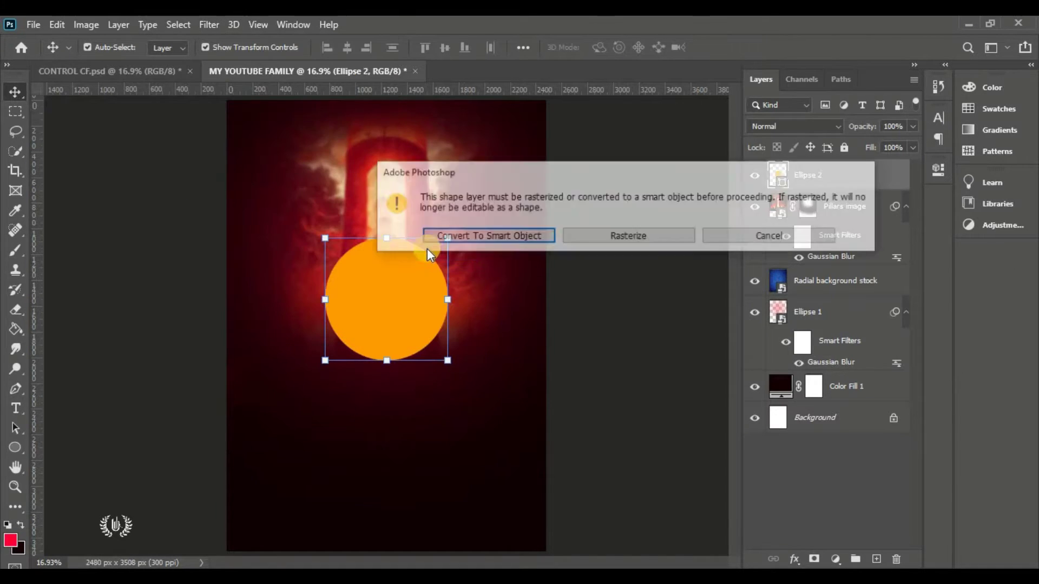
{"action": "left_click", "coordinate": [498, 238]}
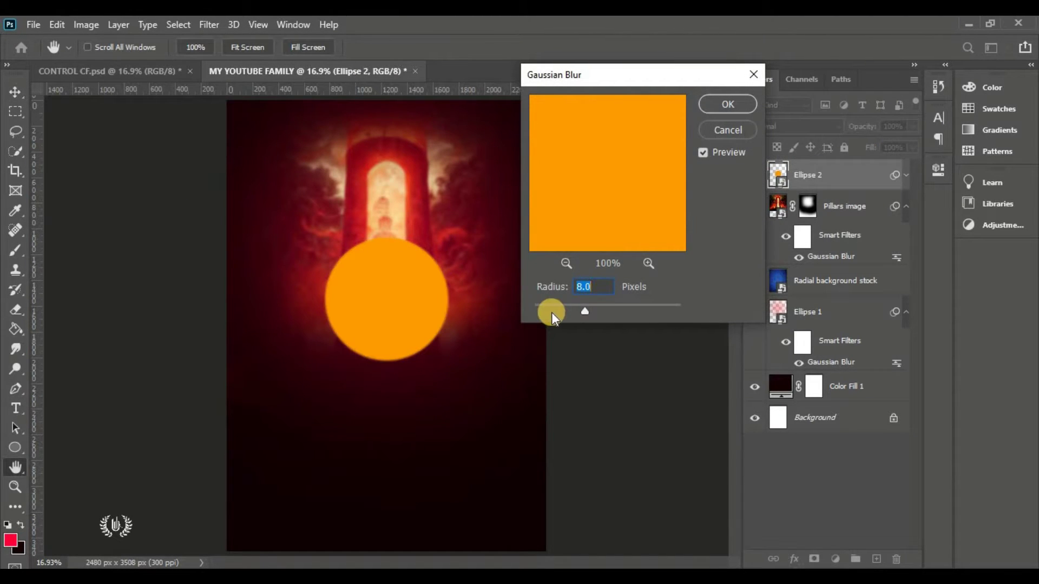
{"action": "mouse_move", "coordinate": [584, 313]}
{"action": "left_mouse_down"}
{"action": "mouse_move", "coordinate": [524, 314]}
{"action": "mouse_move", "coordinate": [600, 309]}
{"action": "left_mouse_up"}
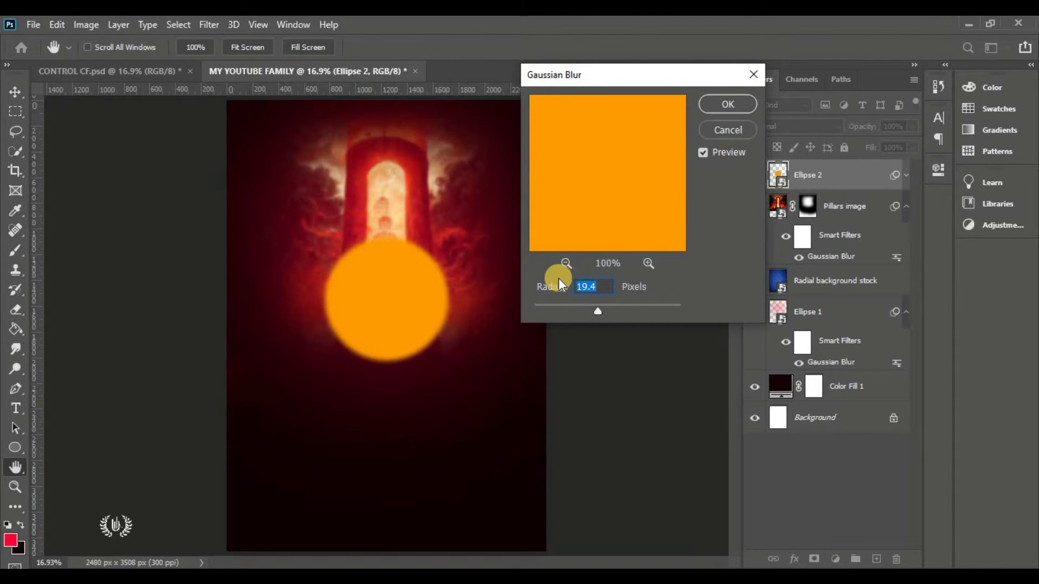
{"action": "type", "text": "180"}
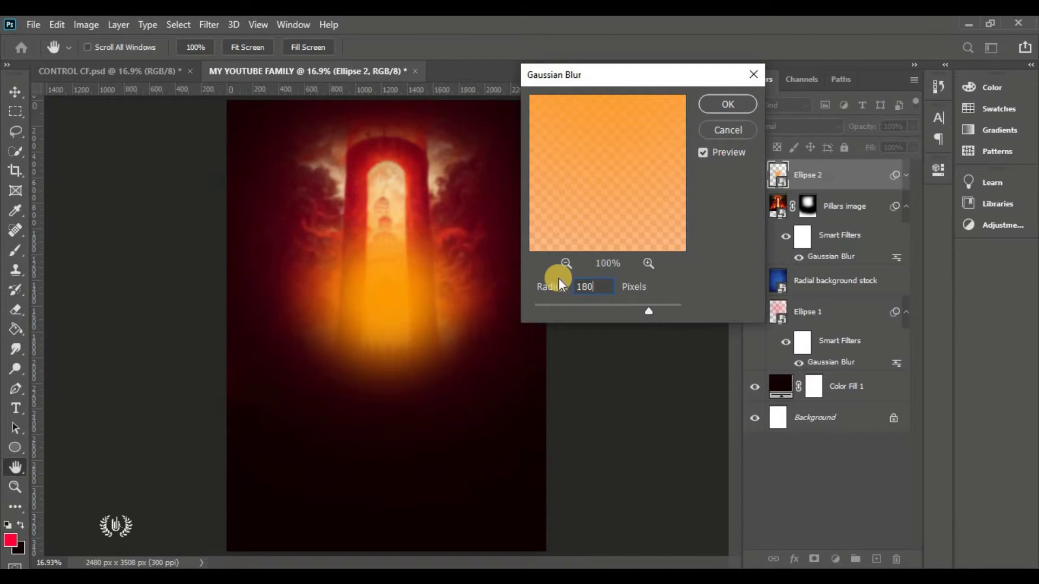
{"action": "left_click", "coordinate": [728, 101]}
{"action": "key", "text": "v"}
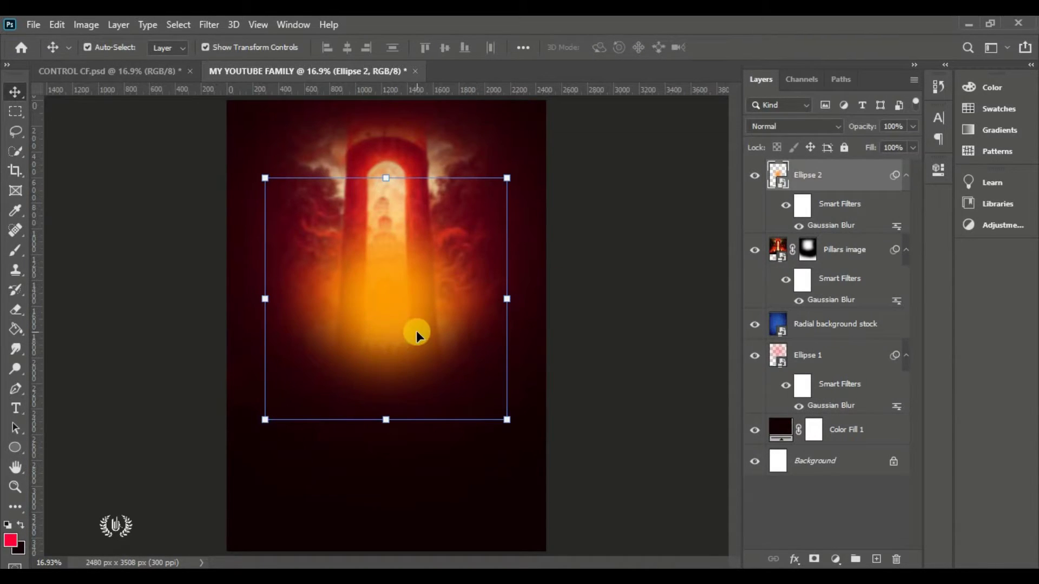
Set Ellipse 2 to Linear Dodge (Add) blending and toggle it to compare
{"action": "left_click", "coordinate": [783, 128]}
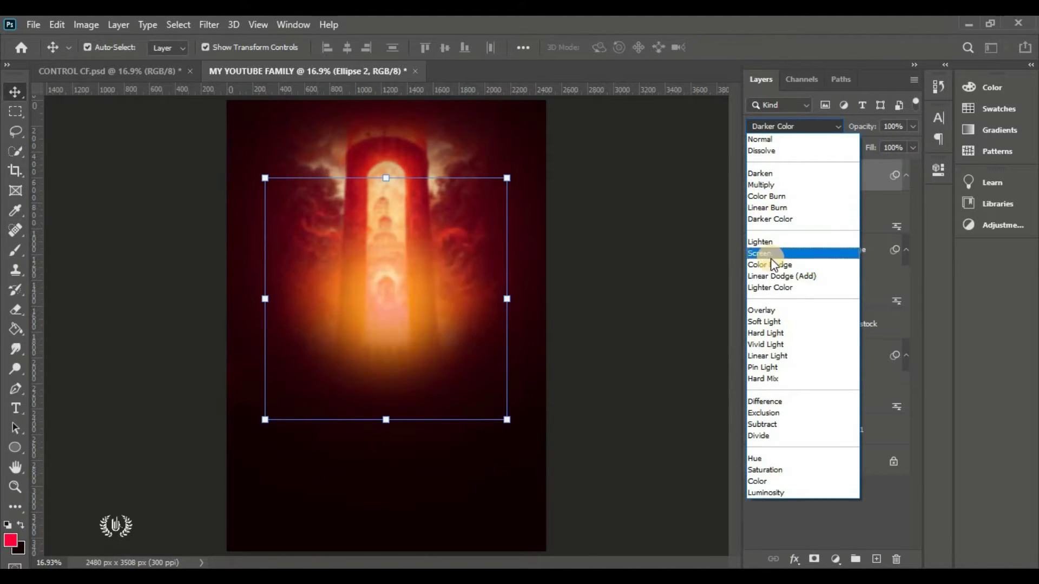
{"action": "left_click", "coordinate": [781, 274]}
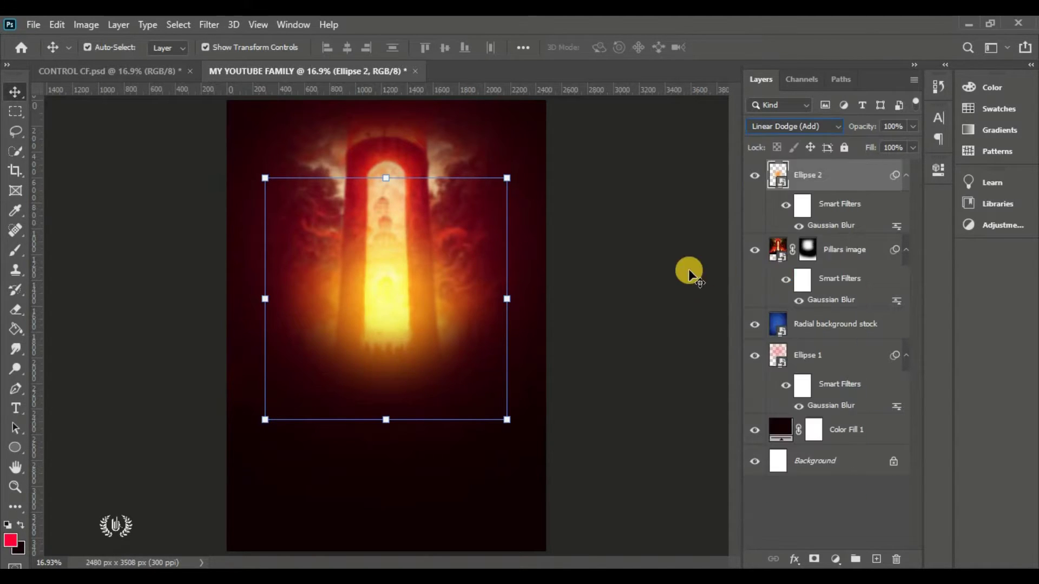
{"action": "left_click", "coordinate": [671, 269]}
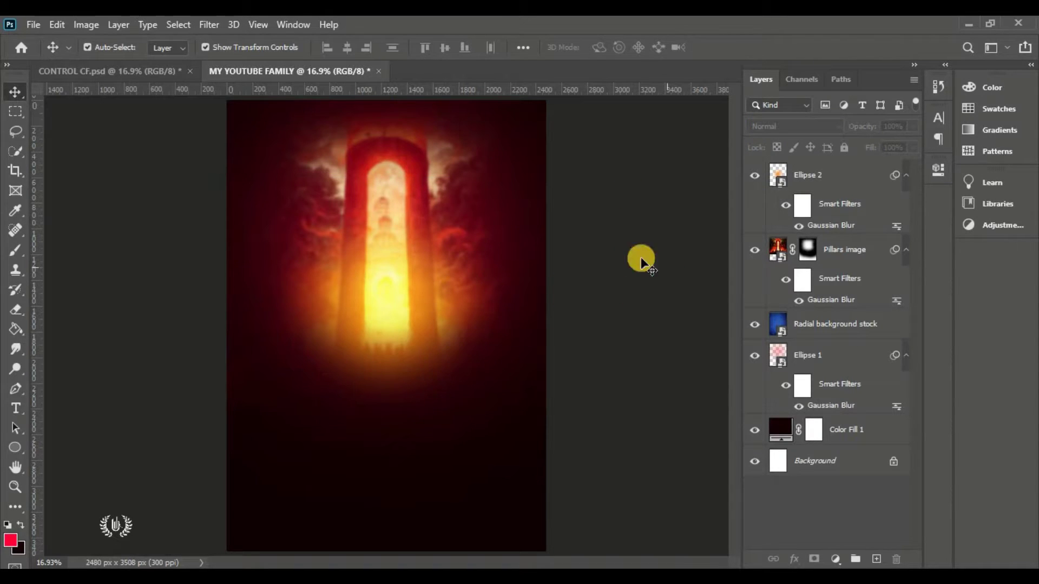
{"action": "left_click", "coordinate": [818, 181]}
{"action": "left_click", "coordinate": [754, 174]}
{"action": "left_click", "coordinate": [754, 175]}
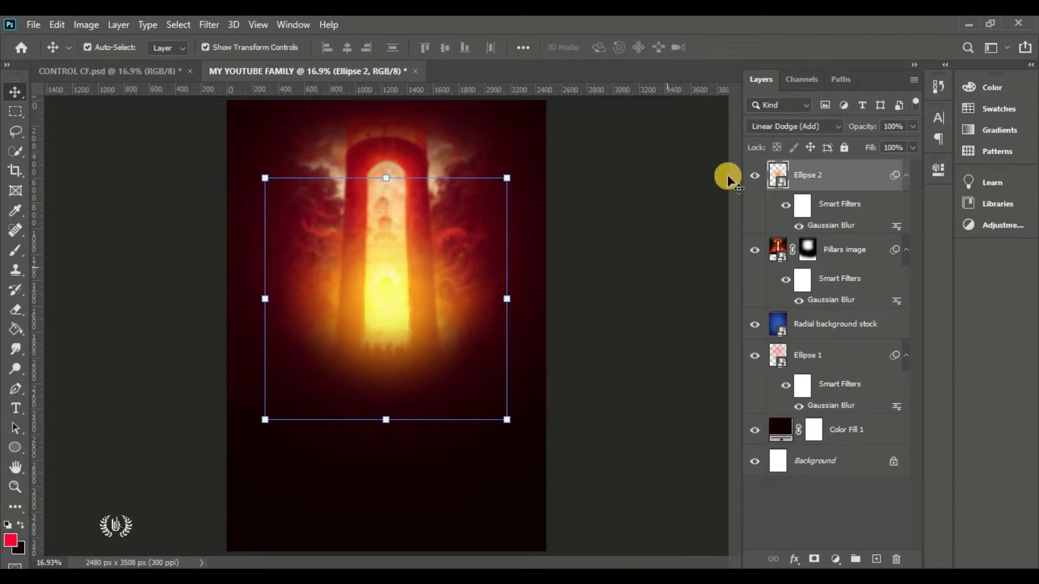
Place the Doted Texture image embedded and stretch it to cover the poster
{"action": "left_click", "coordinate": [33, 24]}
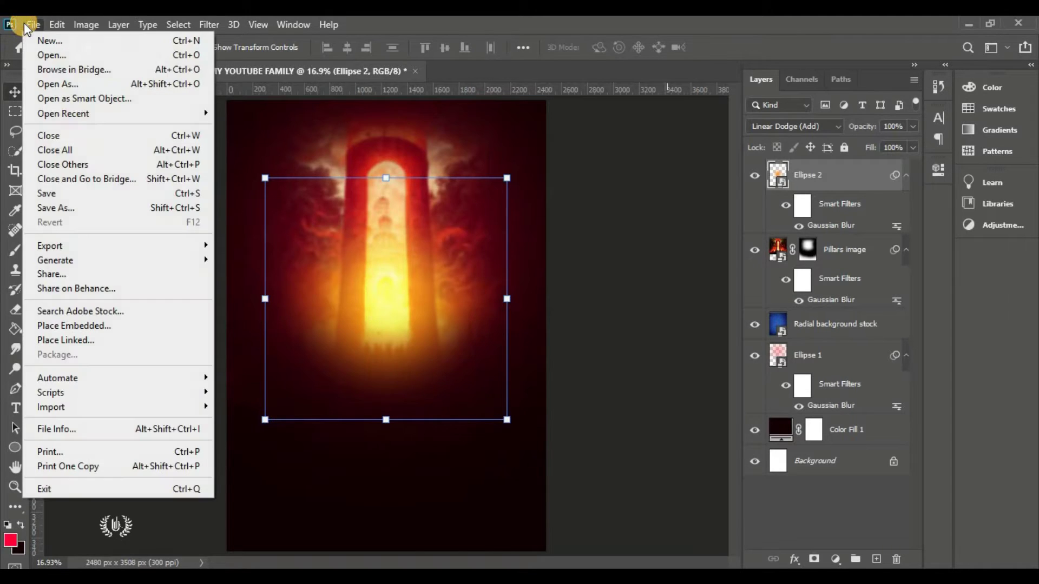
{"action": "left_click", "coordinate": [108, 326]}
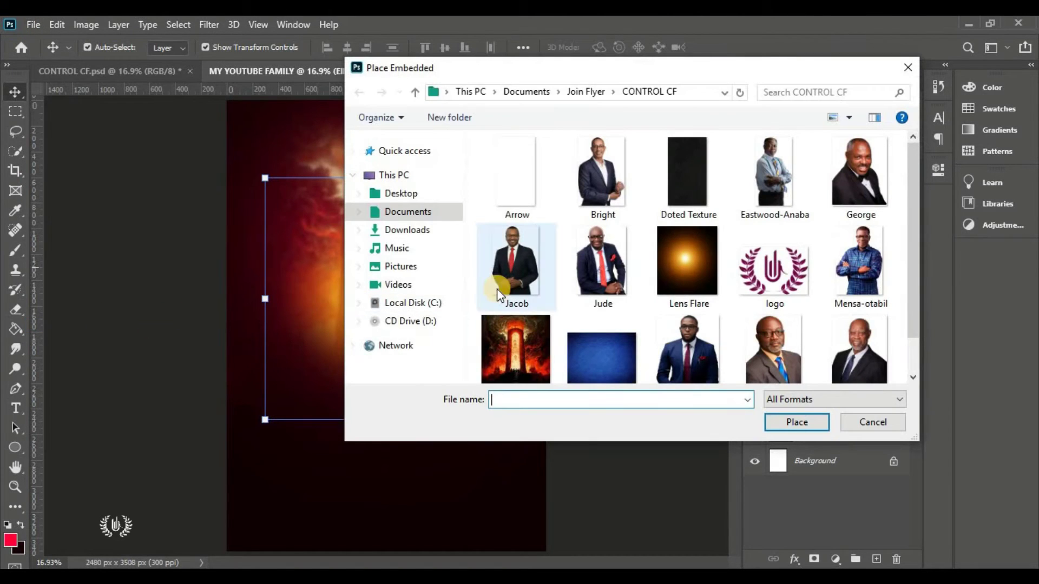
{"action": "left_click", "coordinate": [683, 179]}
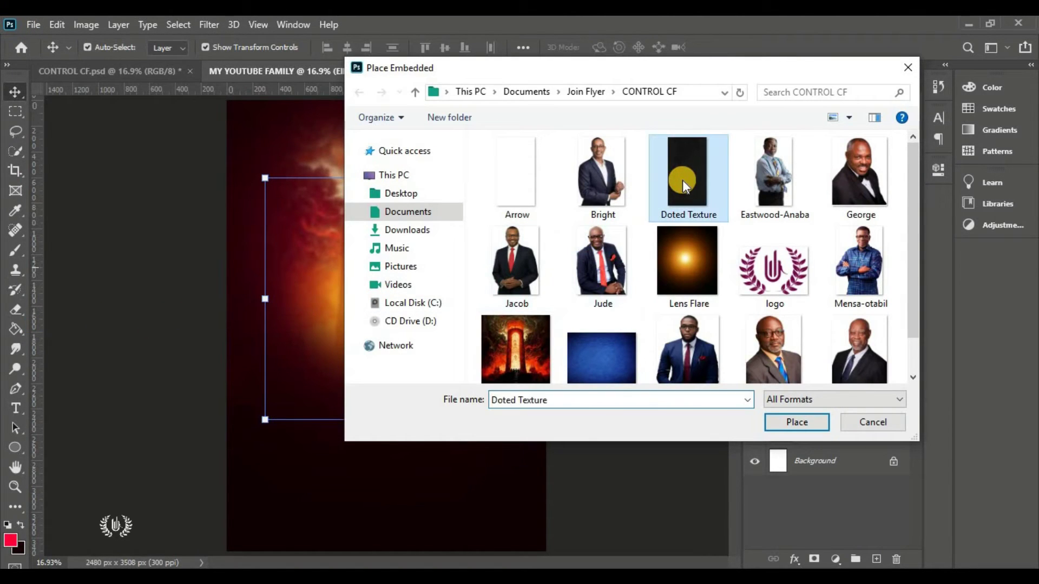
{"action": "left_click", "coordinate": [782, 422]}
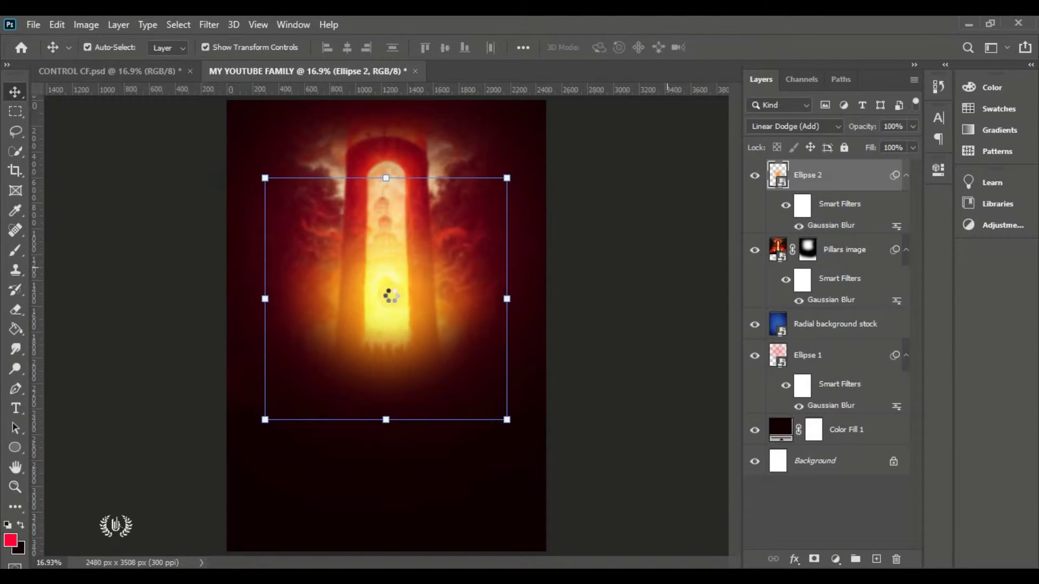
{"action": "left_click_drag", "start_coordinate": [512, 327], "coordinate": [553, 326]}
{"action": "left_click_drag", "start_coordinate": [257, 326], "coordinate": [215, 352]}
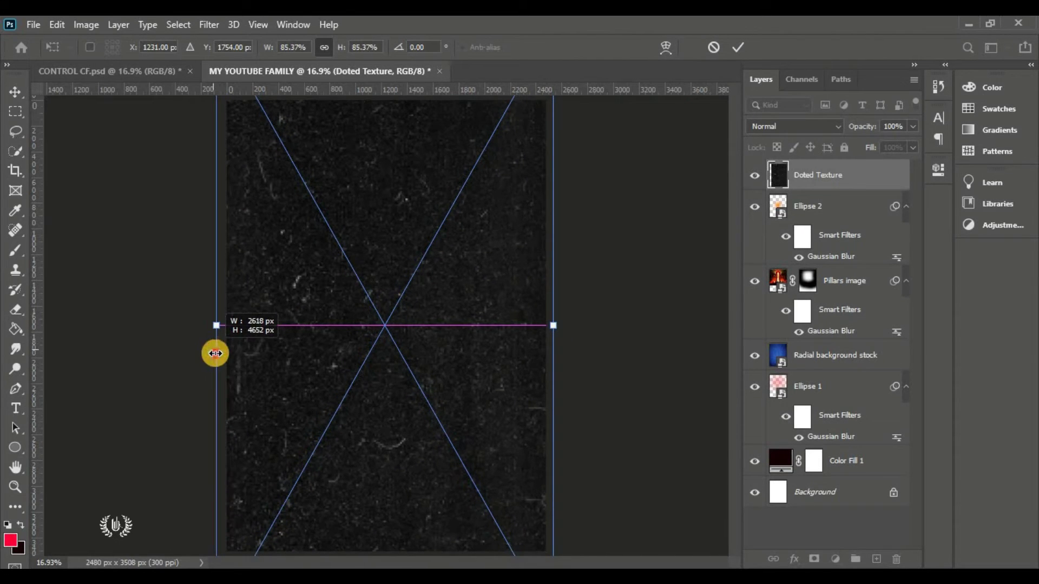
{"action": "left_click", "coordinate": [738, 47]}
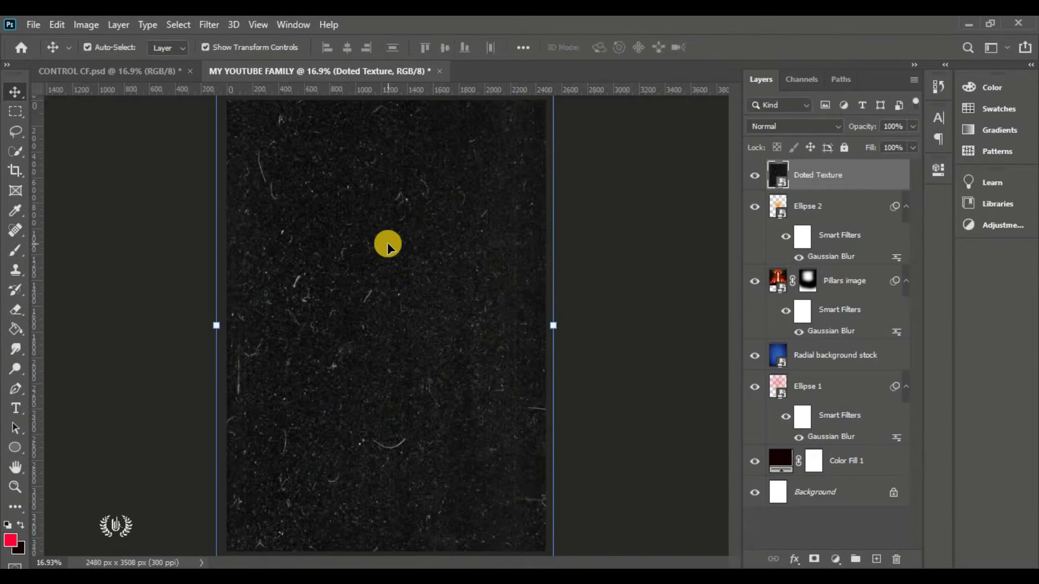
Set the Doted Texture layer to Color Dodge blending and toggle it to compare
{"action": "left_click", "coordinate": [773, 126]}
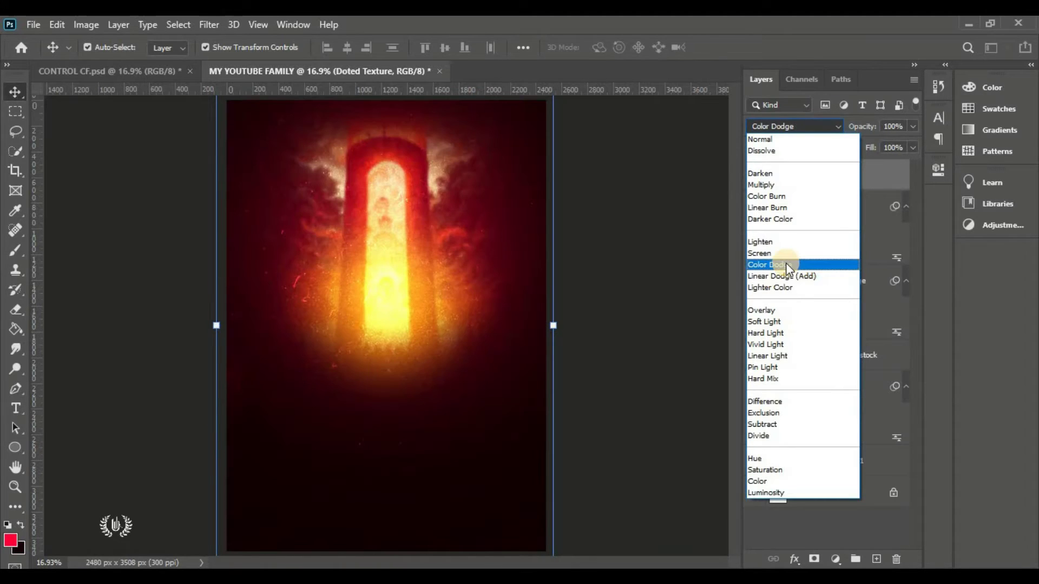
{"action": "left_click", "coordinate": [786, 264]}
{"action": "left_click", "coordinate": [665, 274]}
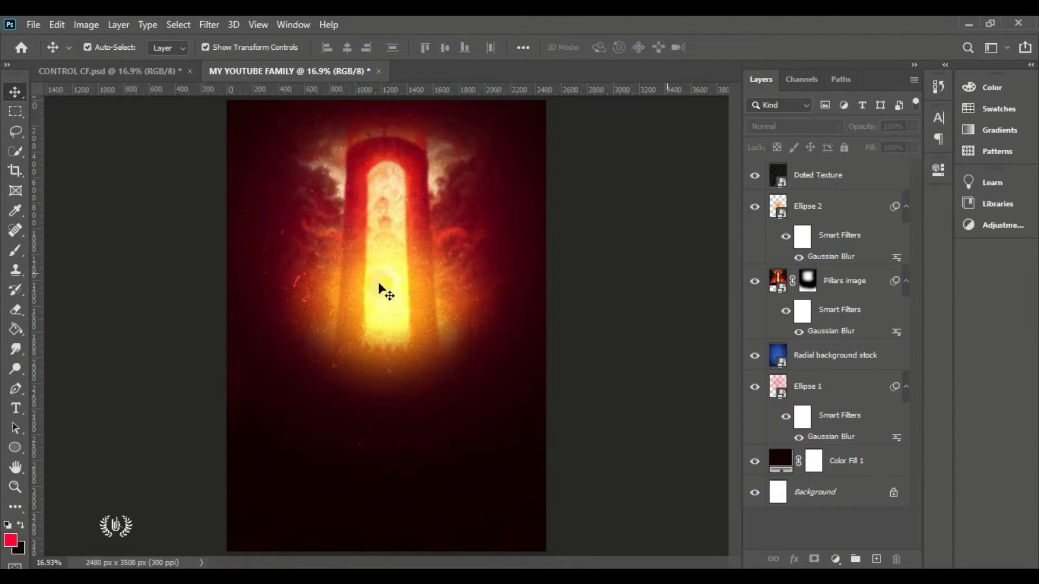
{"action": "left_click", "coordinate": [760, 175]}
{"action": "left_click", "coordinate": [761, 175]}
{"action": "left_click", "coordinate": [761, 175]}
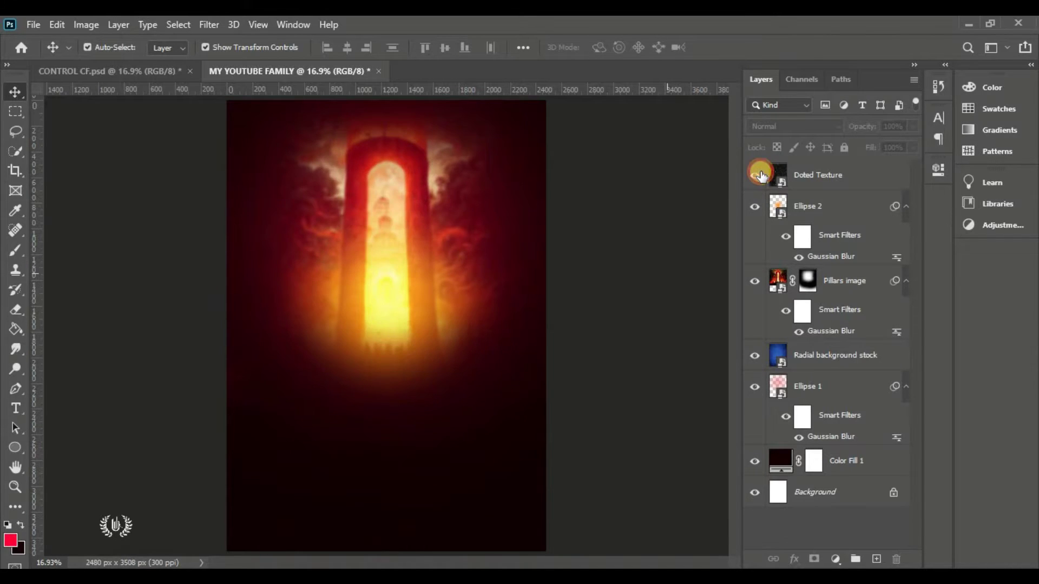
{"action": "left_click", "coordinate": [761, 175]}
Lower the Doted Texture layer's opacity to 70%
{"action": "left_click", "coordinate": [811, 174]}
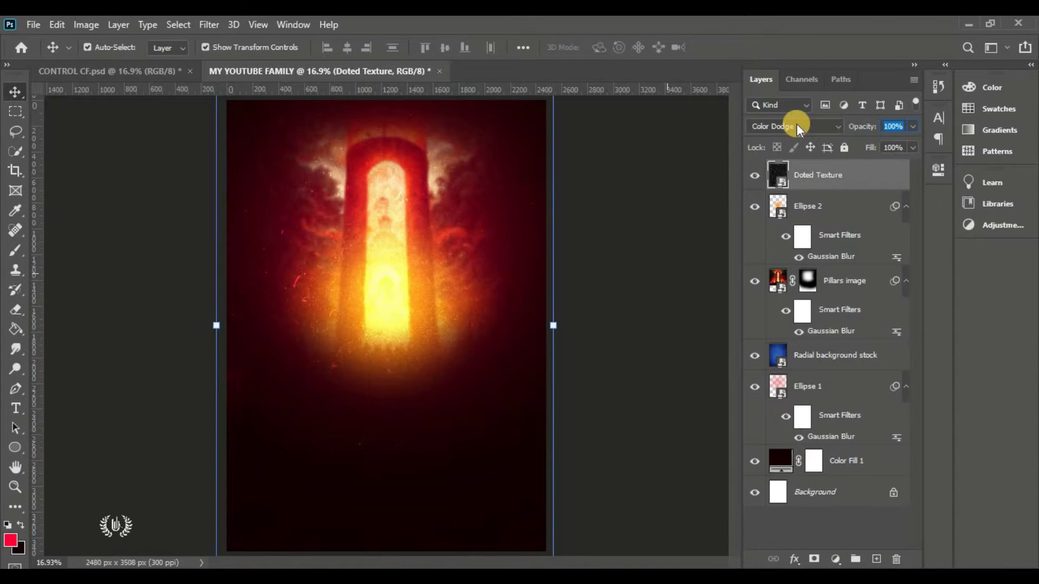
{"action": "type", "text": "70"}
{"action": "key", "text": "Return"}
{"action": "left_click", "coordinate": [664, 203]}
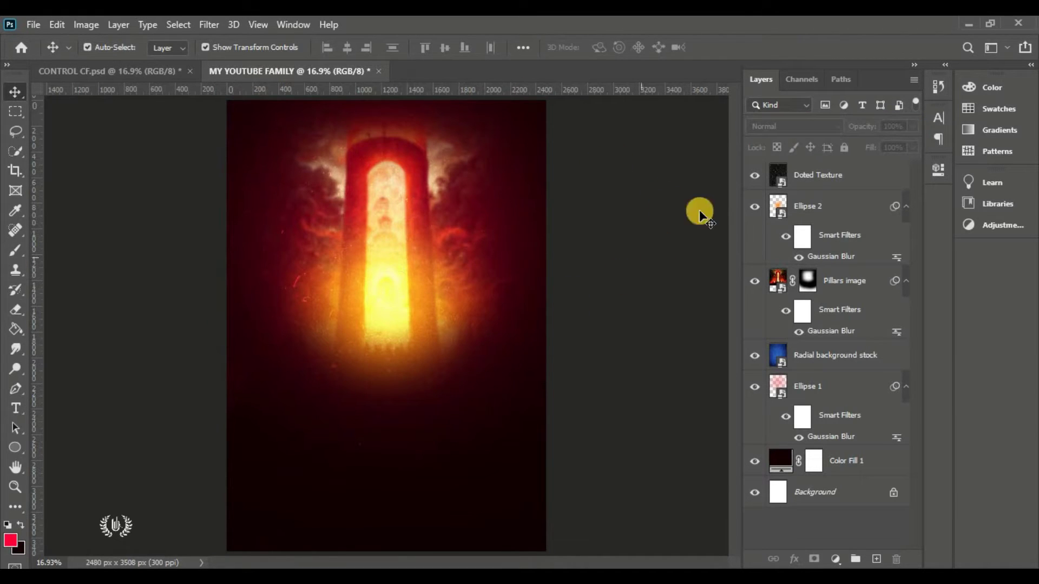
{"action": "left_click", "coordinate": [814, 178]}
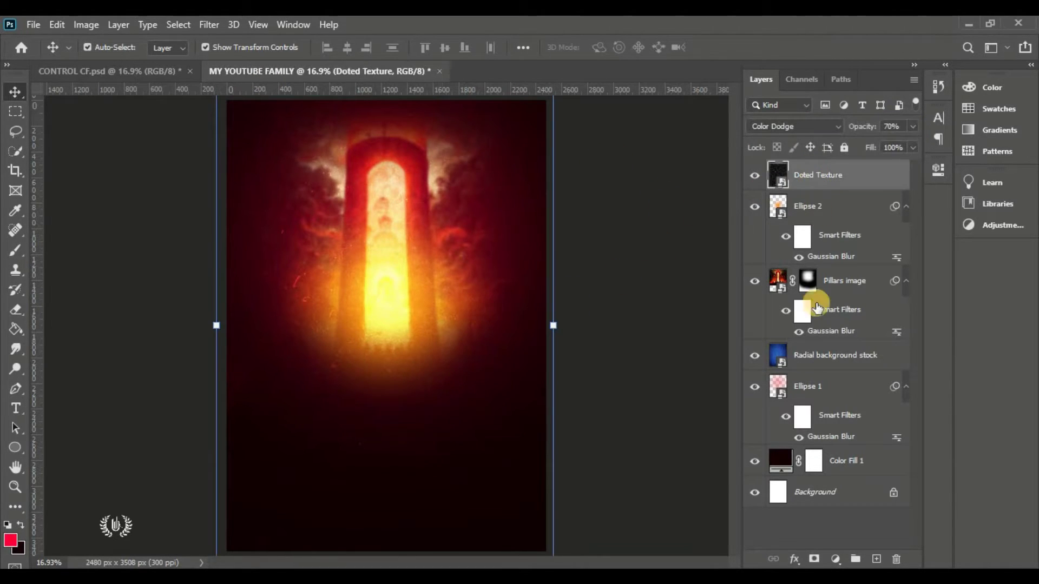
Group layers Doted Texture through Color Fill 1 into a group named BACKGROUND
{"action": "left_click", "coordinate": [847, 462], "text": "shift"}
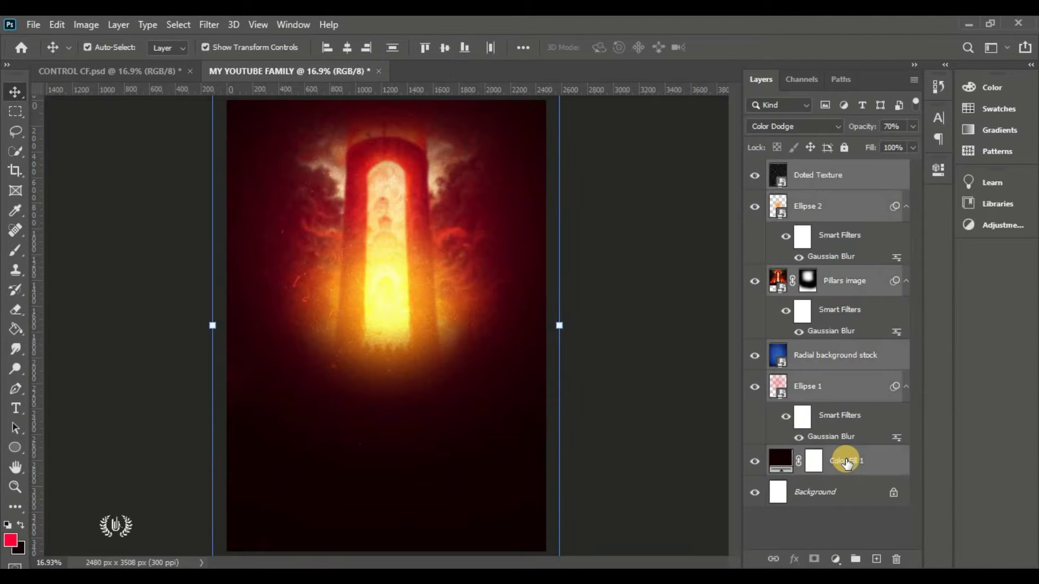
{"action": "left_click", "coordinate": [854, 559]}
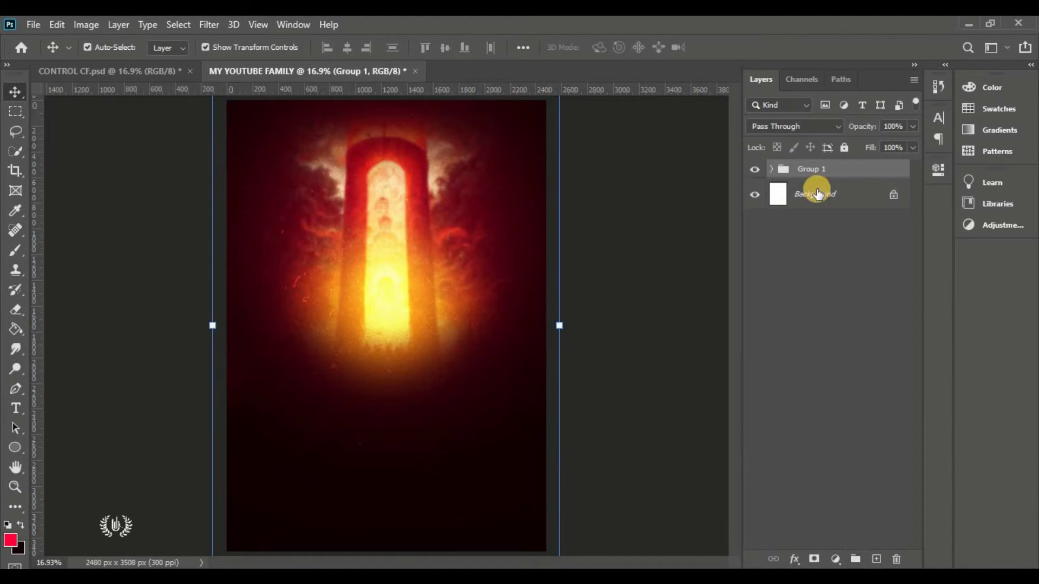
{"action": "type", "text": "BA"}
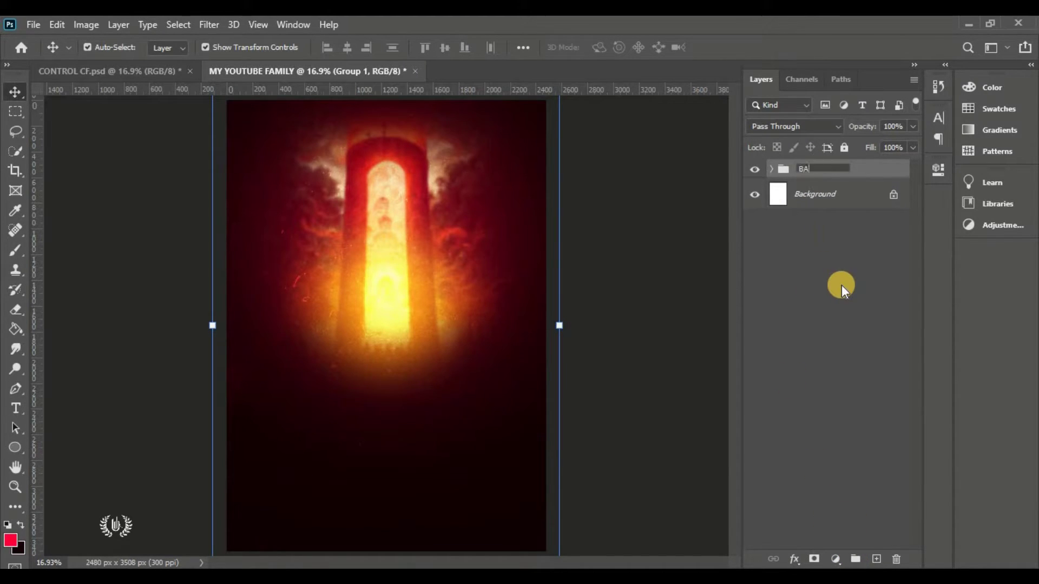
{"action": "type", "text": "CKGROUND"}
{"action": "key", "text": "Return"}
{"action": "left_click", "coordinate": [596, 265]}
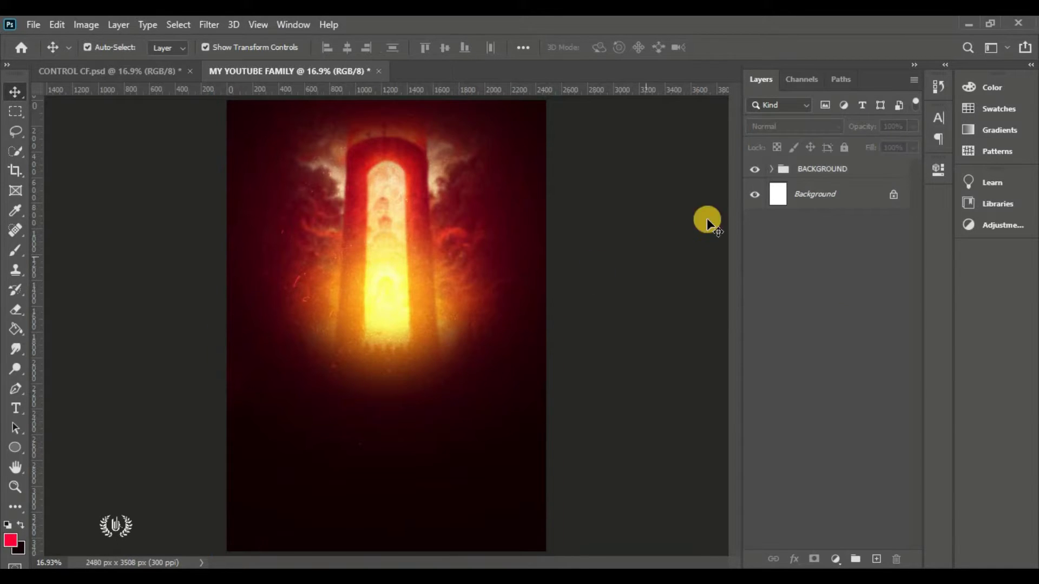
{"action": "left_click", "coordinate": [754, 170]}
{"action": "left_click", "coordinate": [753, 170]}
Place the speaker portrait embedded, scale it to about 51%, and add a layer mask
{"action": "left_click", "coordinate": [34, 27]}
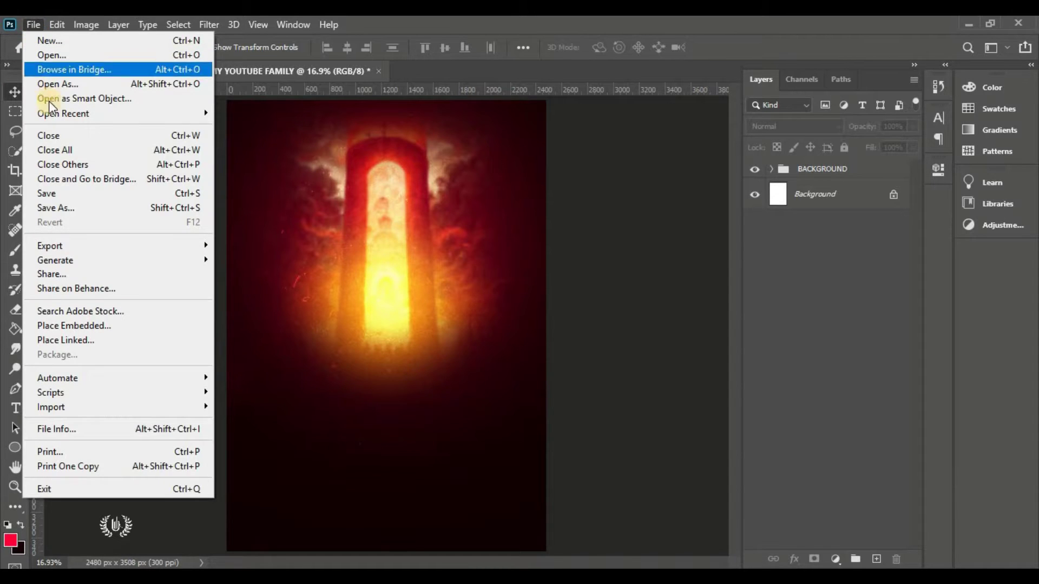
{"action": "left_click", "coordinate": [126, 325]}
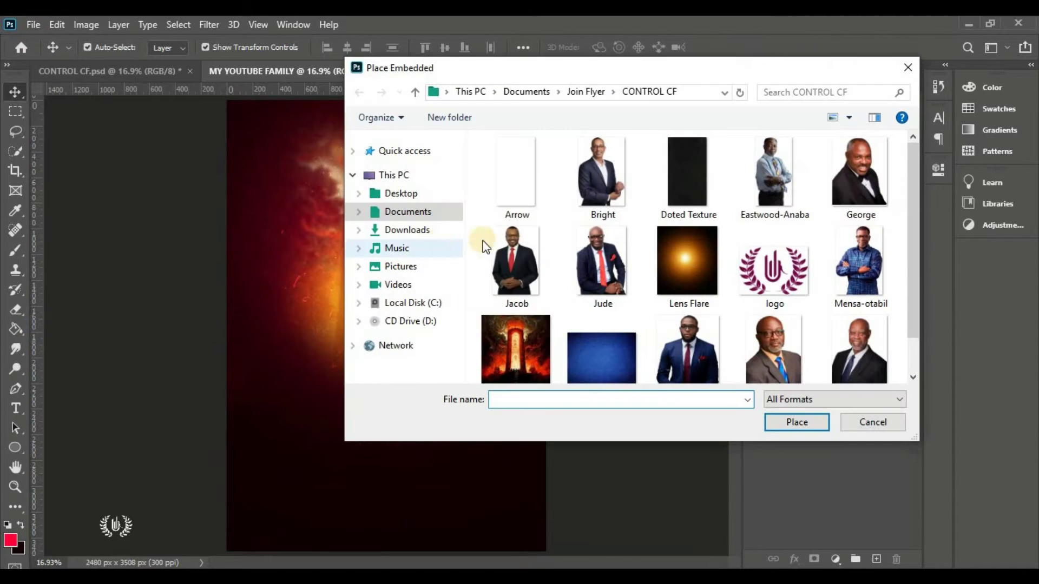
{"action": "left_click", "coordinate": [701, 336]}
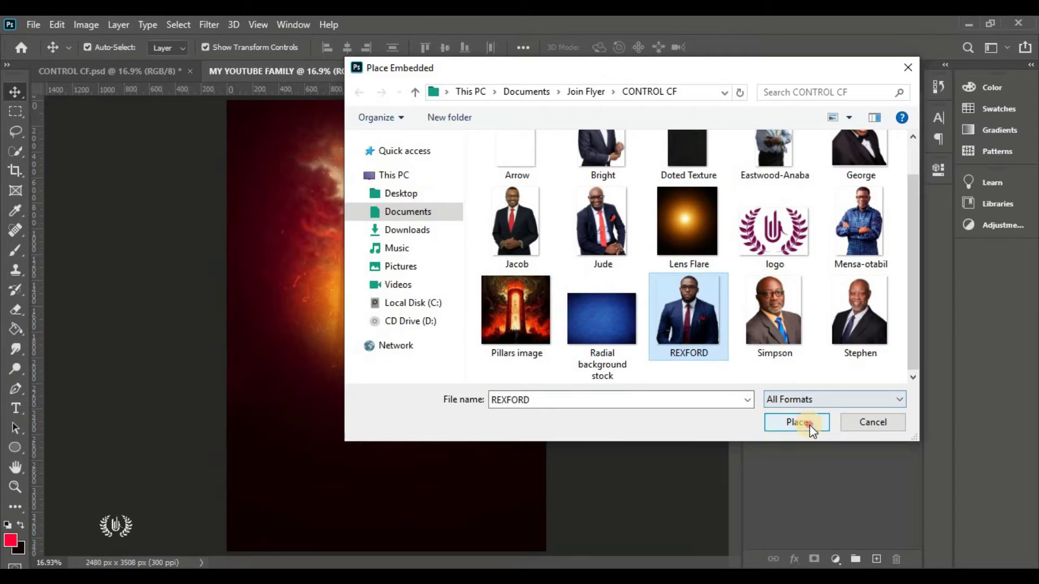
{"action": "left_click", "coordinate": [810, 424]}
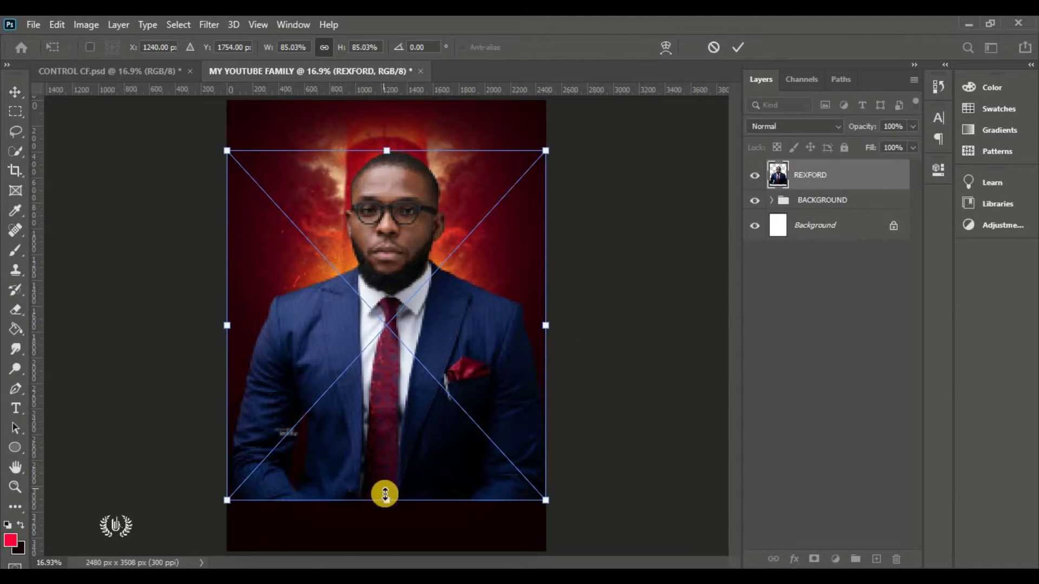
{"action": "left_click_drag", "start_coordinate": [387, 501], "coordinate": [380, 373]}
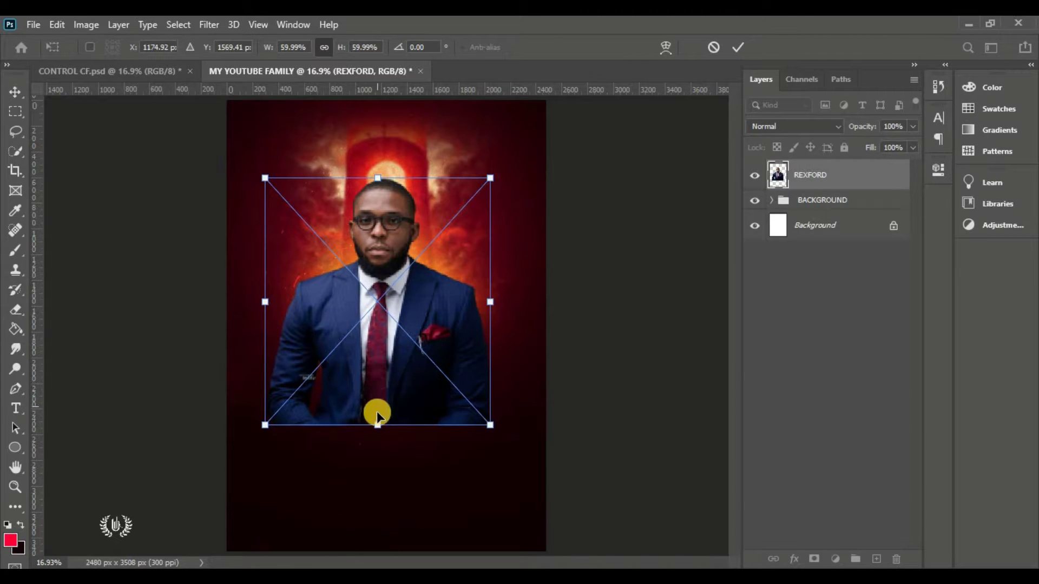
{"action": "left_click_drag", "start_coordinate": [380, 417], "coordinate": [372, 385]}
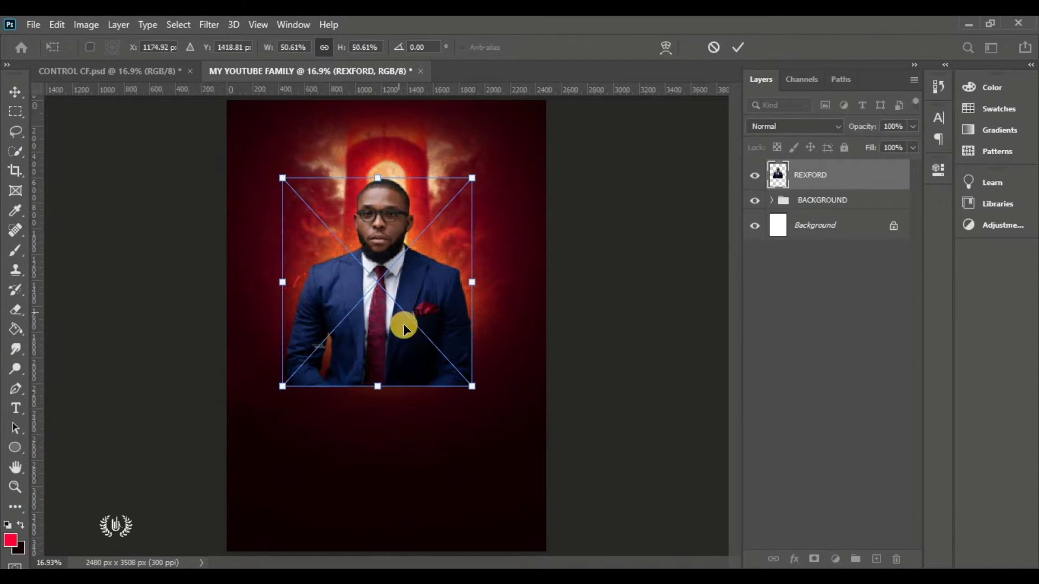
{"action": "left_click", "coordinate": [738, 47]}
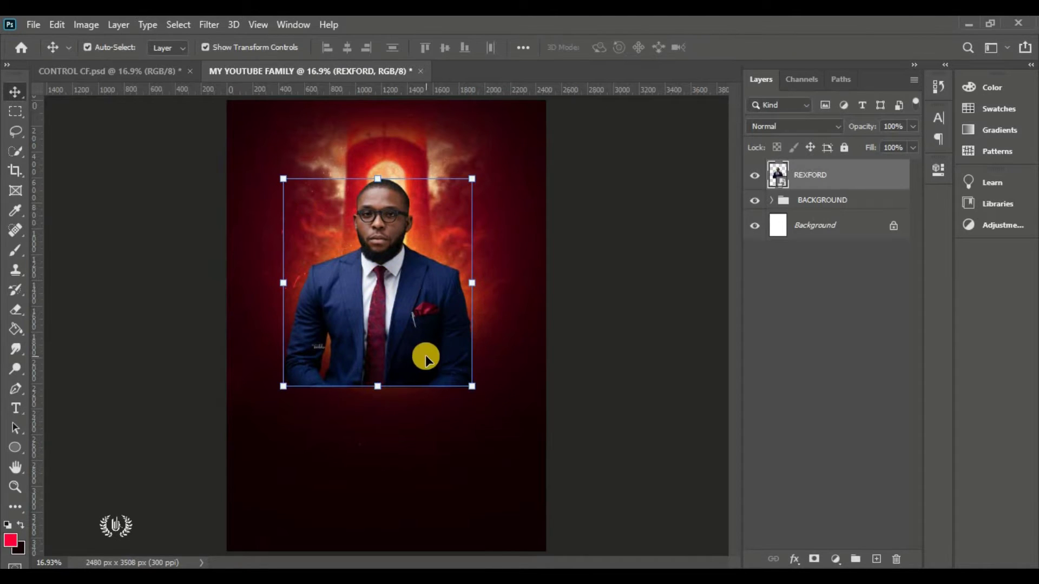
{"action": "left_click", "coordinate": [814, 559]}
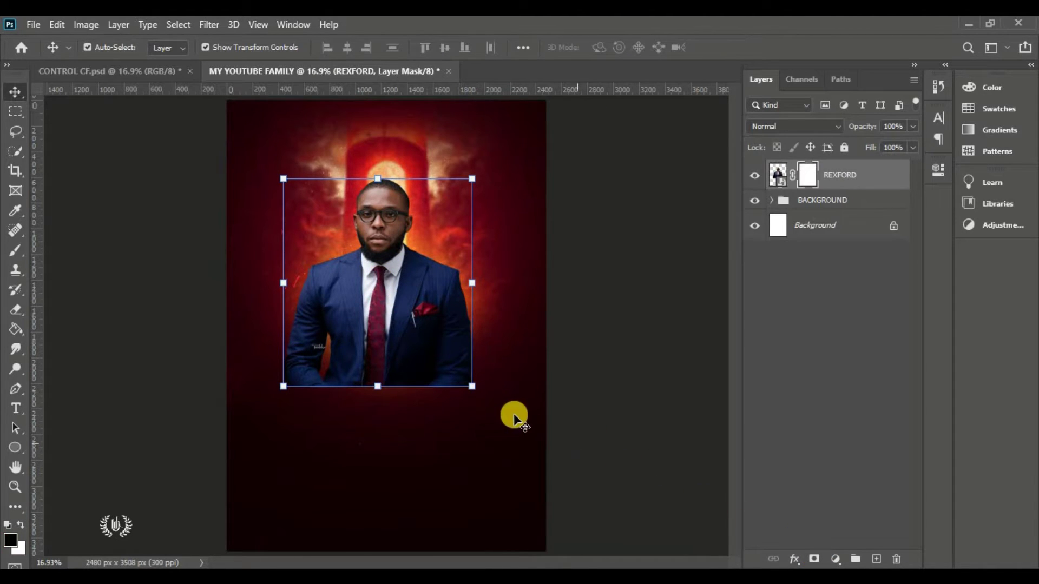
Set up a soft brush at 800 px with black (#000000) as the foreground colour
{"action": "right_click", "coordinate": [9, 254]}
{"action": "left_click", "coordinate": [74, 244]}
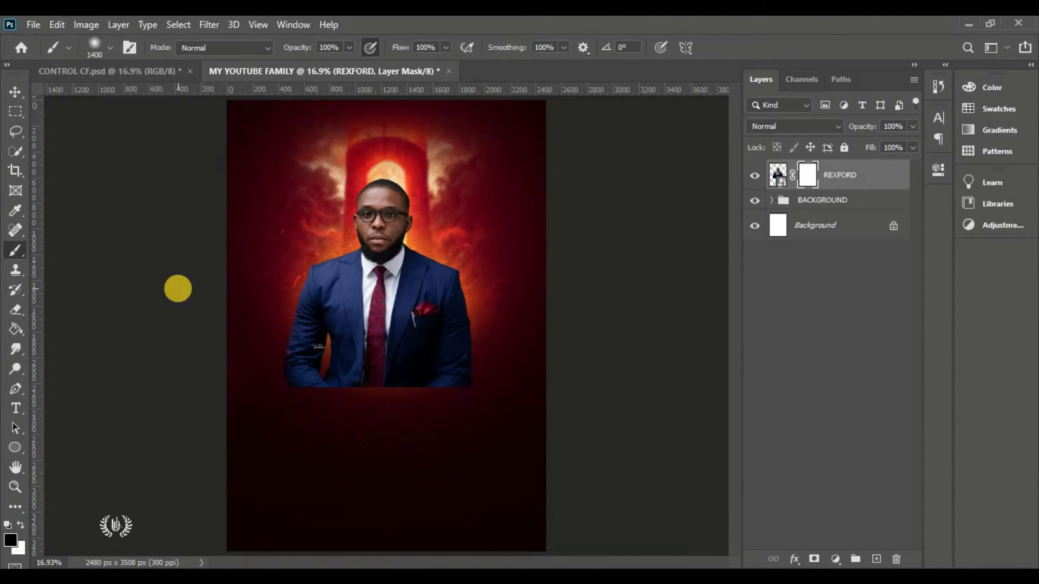
{"action": "key", "text": "bracketleft"}
{"action": "key", "text": "bracketleft"}
{"action": "key", "text": "bracketleft"}
{"action": "key", "text": "bracketleft"}
{"action": "key", "text": "bracketleft"}
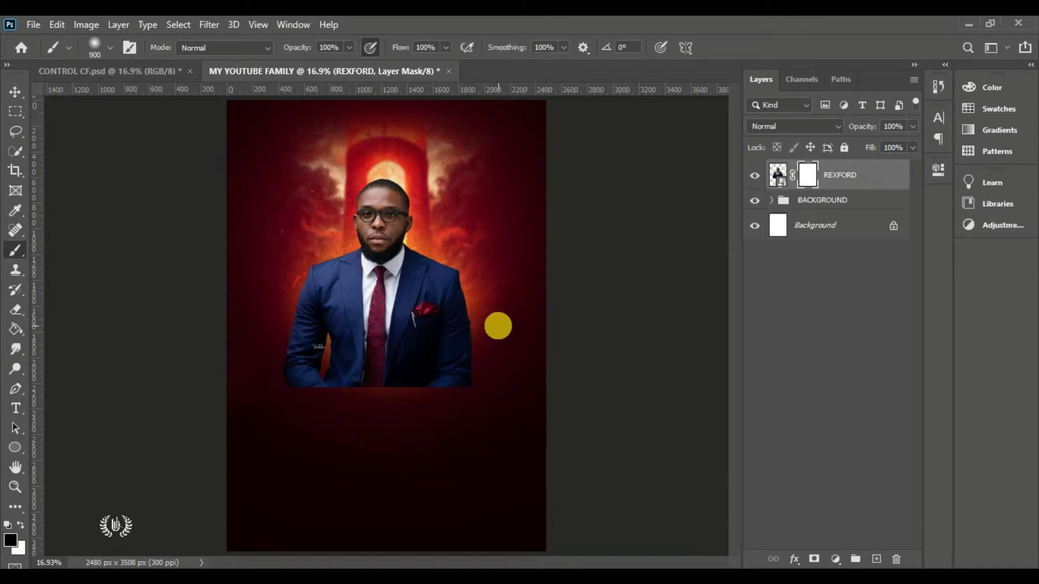
{"action": "key", "text": "bracketleft"}
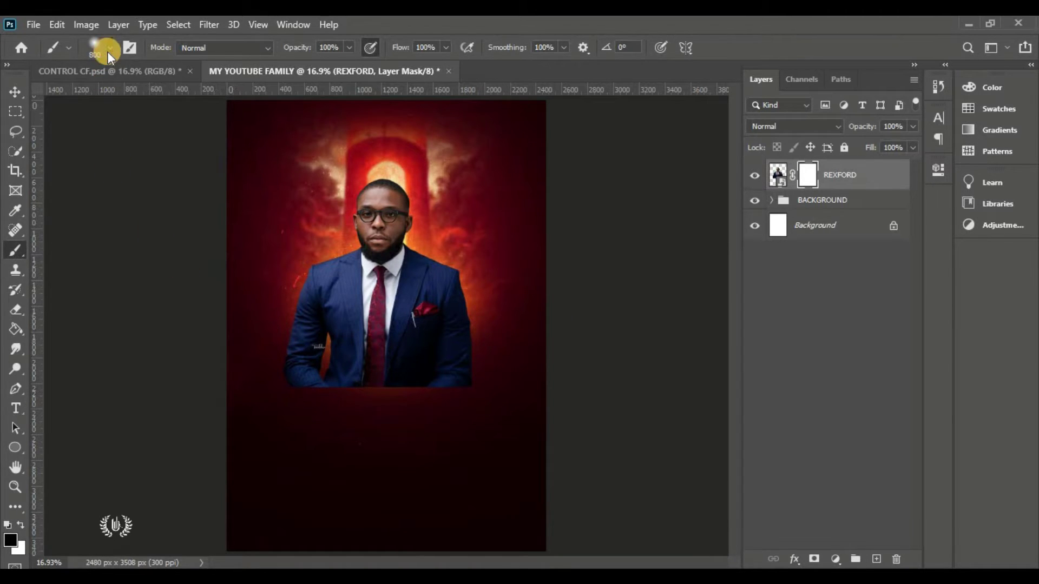
{"action": "left_click", "coordinate": [109, 51]}
{"action": "left_click", "coordinate": [160, 118]}
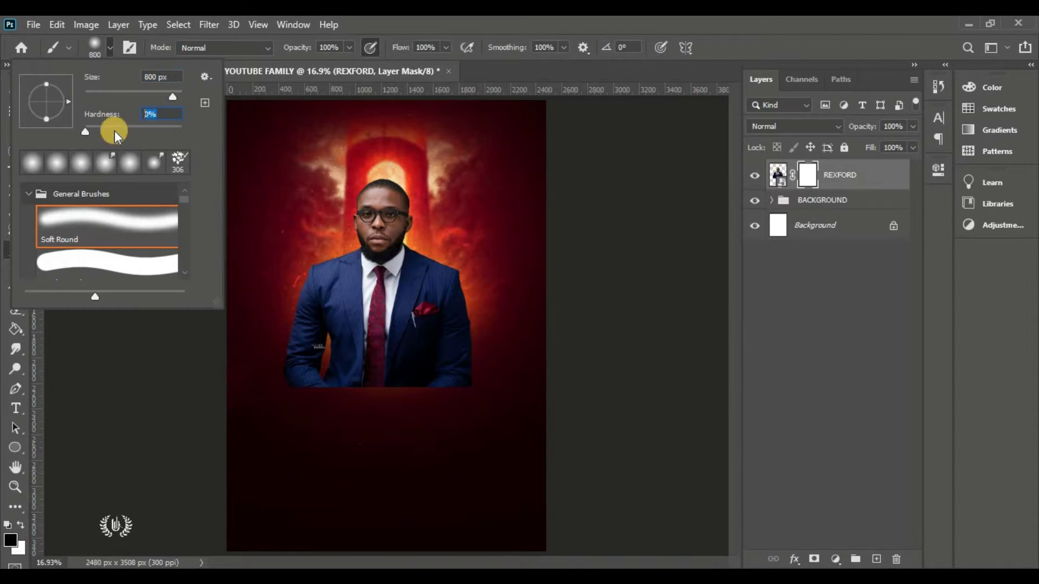
{"action": "key", "text": "Return"}
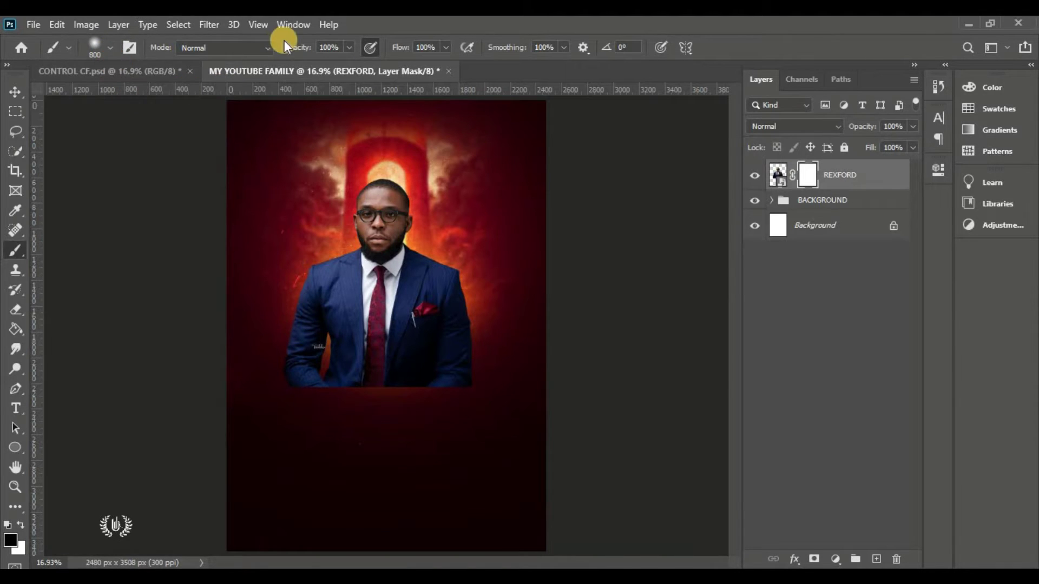
{"action": "left_click", "coordinate": [8, 539]}
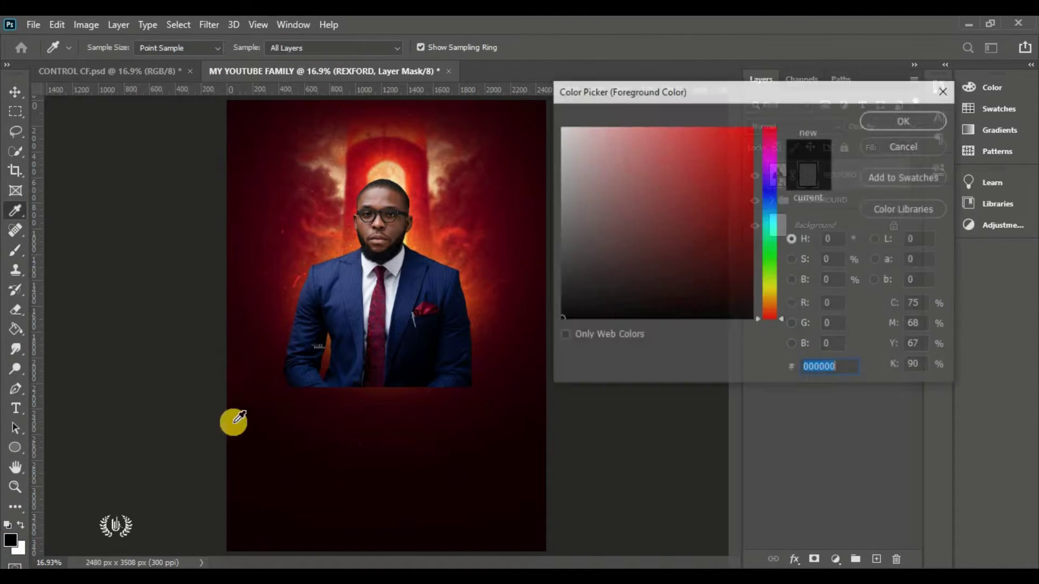
{"action": "type", "text": "000000"}
{"action": "left_click", "coordinate": [898, 119]}
Paint black on the REXFORD portrait mask to fade the suit's hard lower edge
{"action": "scroll", "coordinate": [428, 309], "scroll_direction": "up", "scroll_amount": 3}
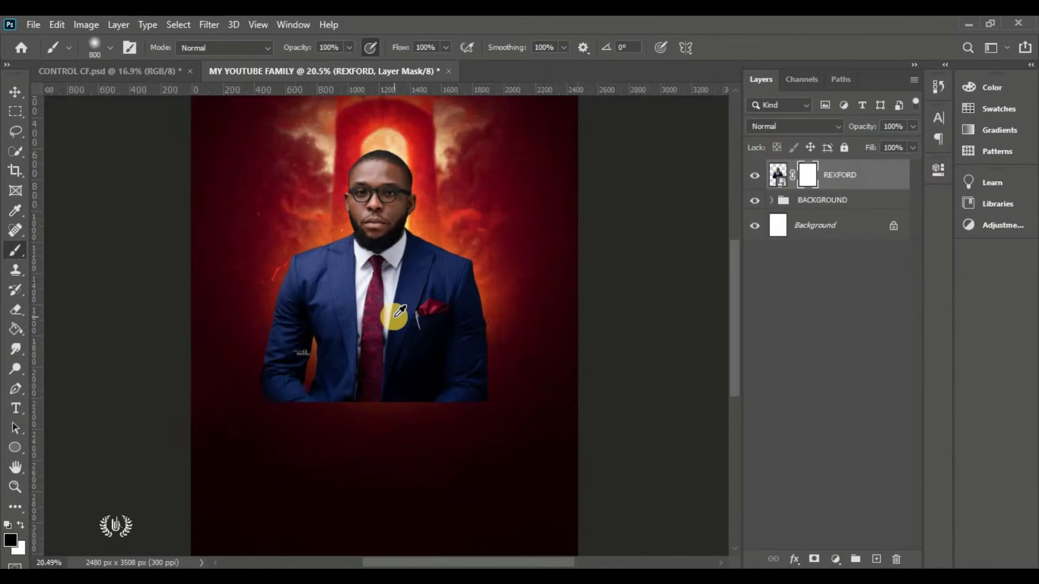
{"action": "left_click_drag", "start_coordinate": [732, 287], "coordinate": [735, 307]}
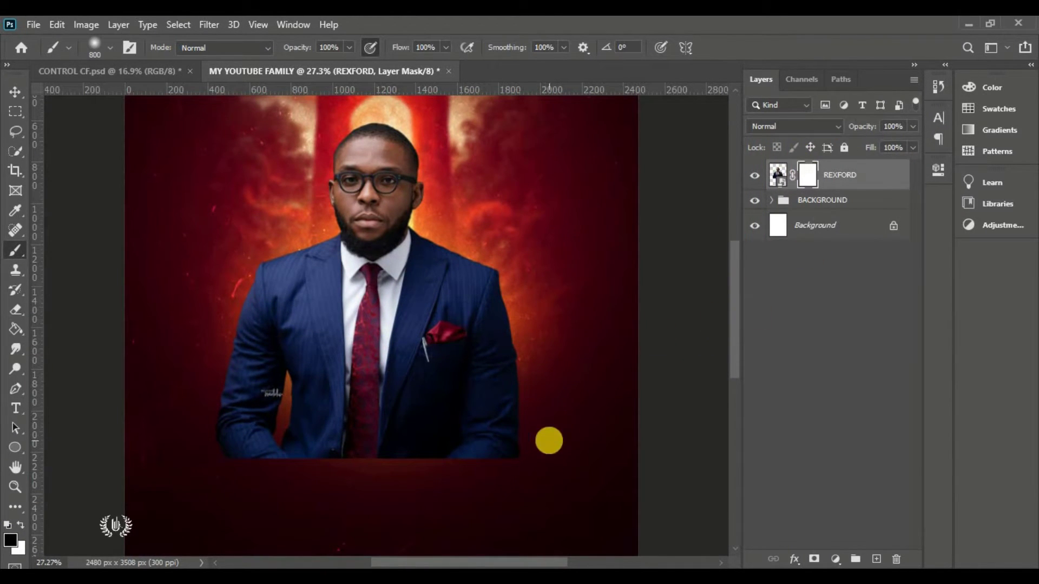
{"action": "mouse_move", "coordinate": [501, 442]}
{"action": "left_mouse_down"}
{"action": "mouse_move", "coordinate": [248, 458]}
{"action": "mouse_move", "coordinate": [162, 428]}
{"action": "mouse_move", "coordinate": [293, 465]}
{"action": "mouse_move", "coordinate": [519, 451]}
{"action": "mouse_move", "coordinate": [615, 395]}
{"action": "left_mouse_up"}
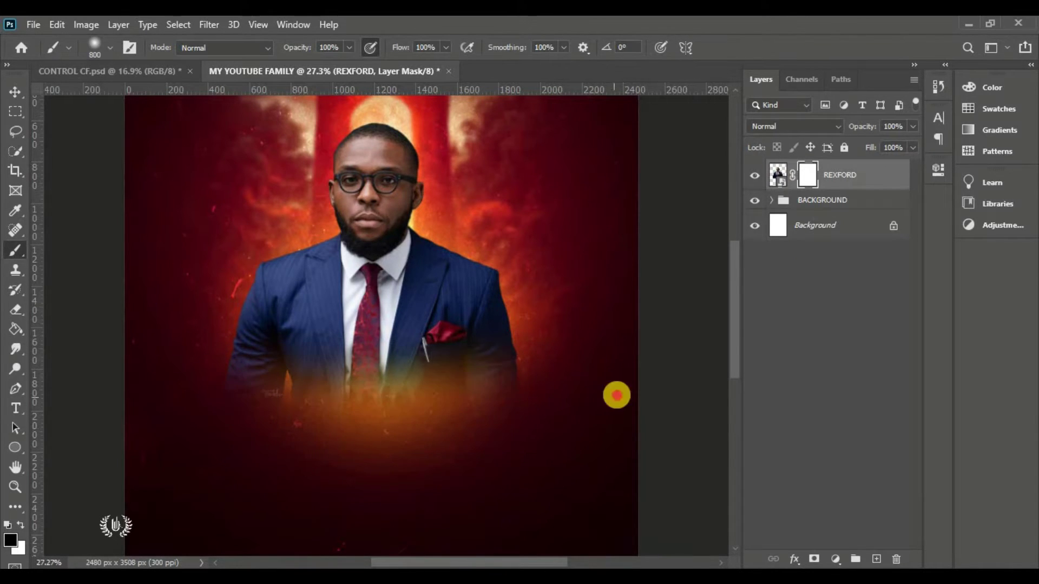
{"action": "left_click", "coordinate": [15, 91]}
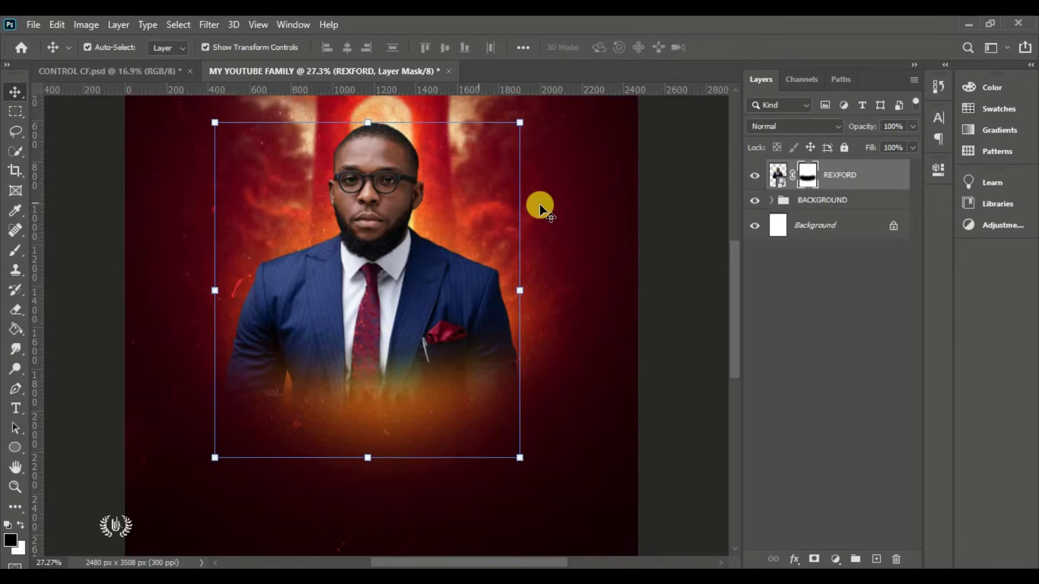
{"action": "left_click", "coordinate": [670, 262]}
{"action": "key", "text": "ctrl+0"}
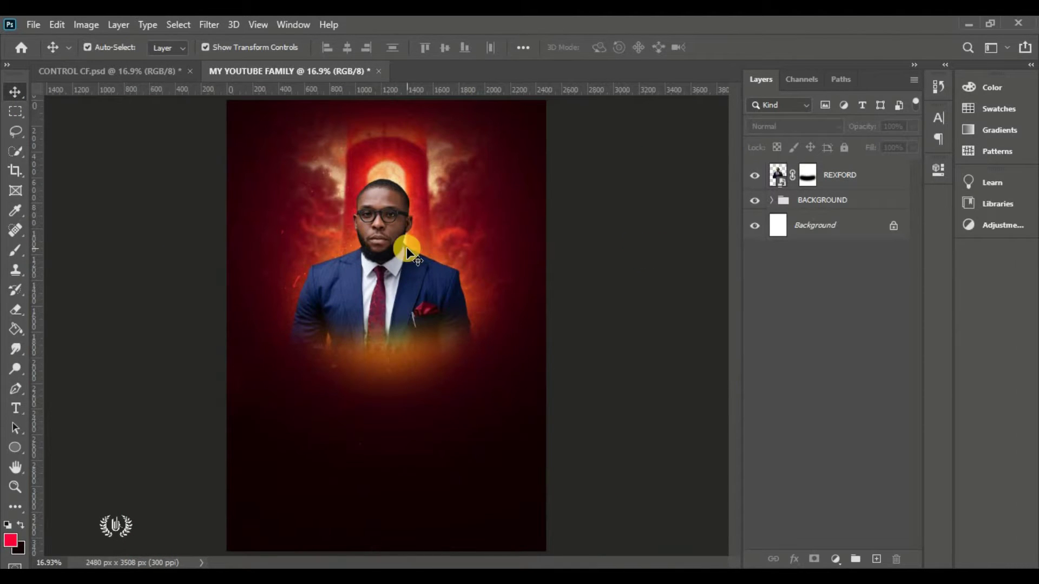
Embed the Eastwood-Anaba portrait, scale it down and mask its bottom edge away
{"action": "left_click", "coordinate": [33, 25]}
{"action": "left_click", "coordinate": [93, 325]}
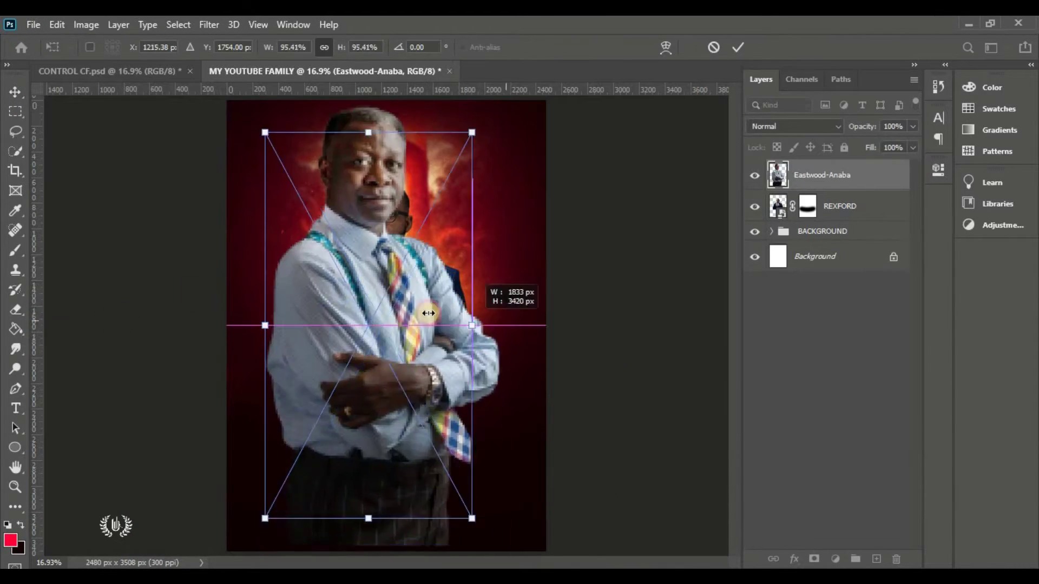
{"action": "left_click_drag", "start_coordinate": [496, 521], "coordinate": [379, 400]}
{"action": "key", "text": "Return"}
{"action": "left_click", "coordinate": [813, 559]}
{"action": "key", "text": "b"}
{"action": "left_click_drag", "start_coordinate": [281, 368], "coordinate": [335, 325]}
{"action": "left_click", "coordinate": [34, 24]}
{"action": "left_click", "coordinate": [93, 324]}
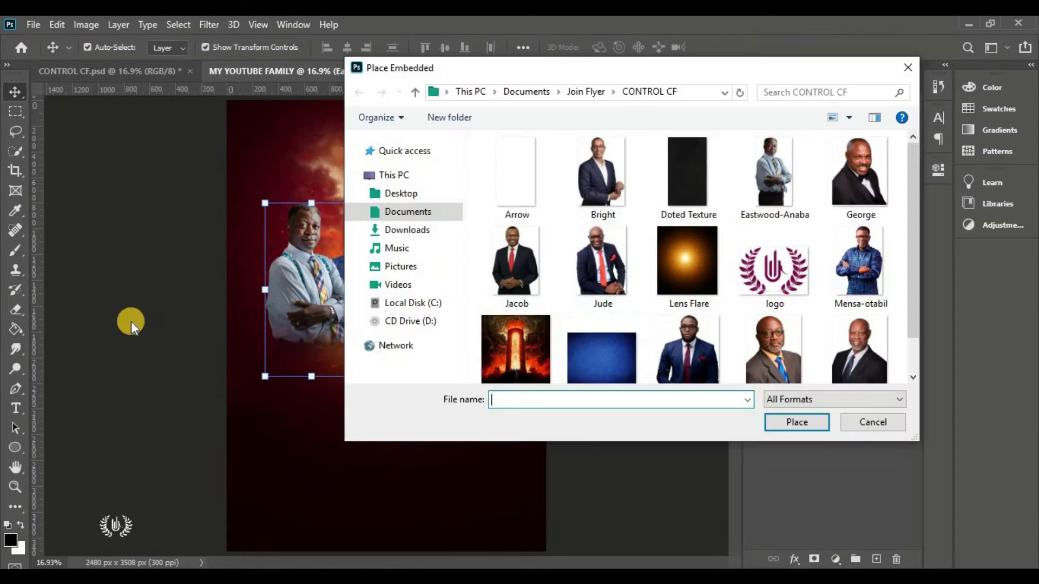
{"action": "double_click", "coordinate": [860, 348]}
{"action": "left_click_drag", "start_coordinate": [545, 524], "coordinate": [459, 261]}
{"action": "key", "text": "Return"}
{"action": "left_click_drag", "start_coordinate": [837, 175], "coordinate": [837, 248]}
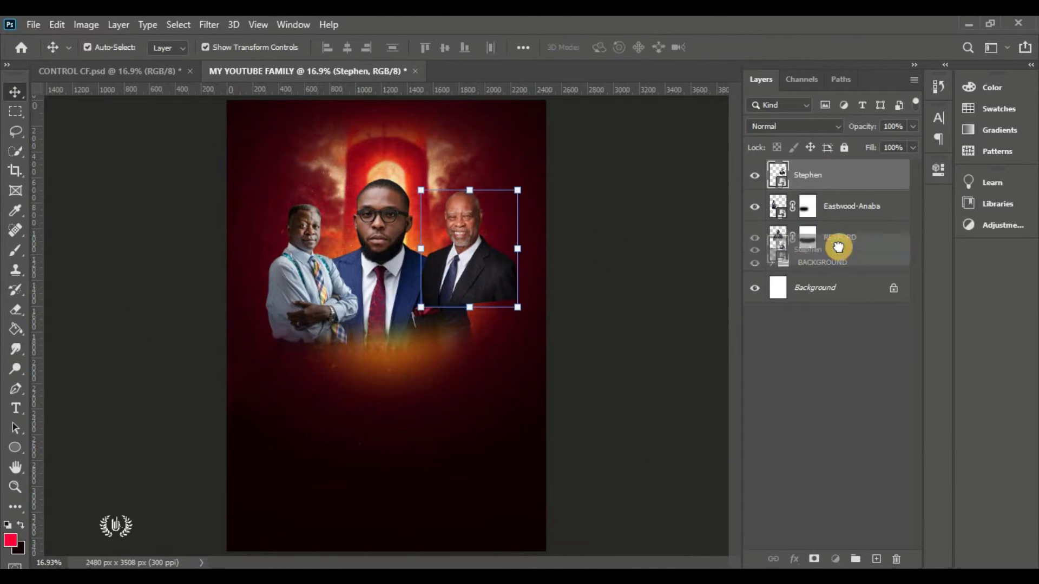
{"action": "left_click", "coordinate": [755, 175]}
{"action": "left_click", "coordinate": [754, 206]}
{"action": "left_click", "coordinate": [813, 559]}
{"action": "left_click_drag", "start_coordinate": [433, 303], "coordinate": [508, 303]}
{"action": "left_click", "coordinate": [755, 175]}
{"action": "left_click", "coordinate": [754, 206]}
{"action": "left_click", "coordinate": [34, 24]}
Embed the Mensa-otabil portrait small in the lower left and fade its bottom
{"action": "left_click", "coordinate": [93, 318]}
{"action": "left_click", "coordinate": [858, 266]}
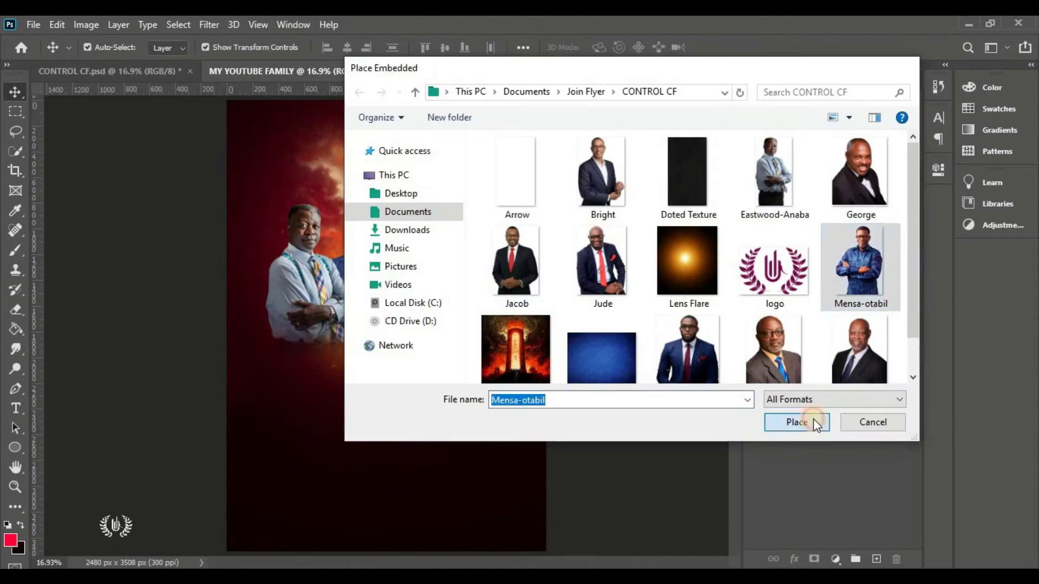
{"action": "left_click", "coordinate": [816, 422]}
{"action": "left_click_drag", "start_coordinate": [379, 360], "coordinate": [345, 364]}
{"action": "key", "text": "Return"}
{"action": "left_click", "coordinate": [813, 558]}
{"action": "left_click_drag", "start_coordinate": [368, 433], "coordinate": [276, 447]}
Embed the Bright portrait on the right, shrunk, with a mask fading its bottom
{"action": "left_click", "coordinate": [33, 25]}
{"action": "left_click", "coordinate": [92, 318]}
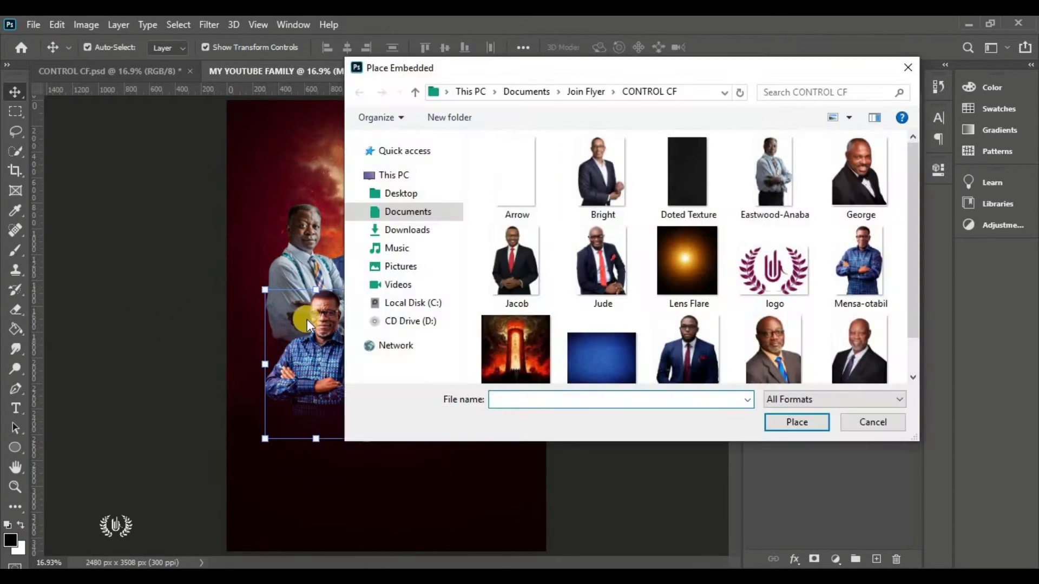
{"action": "left_click", "coordinate": [538, 169]}
{"action": "left_click", "coordinate": [794, 421]}
{"action": "left_click_drag", "start_coordinate": [511, 336], "coordinate": [503, 331]}
{"action": "key", "text": "Return"}
{"action": "left_click", "coordinate": [813, 559]}
{"action": "left_click_drag", "start_coordinate": [541, 411], "coordinate": [440, 429]}
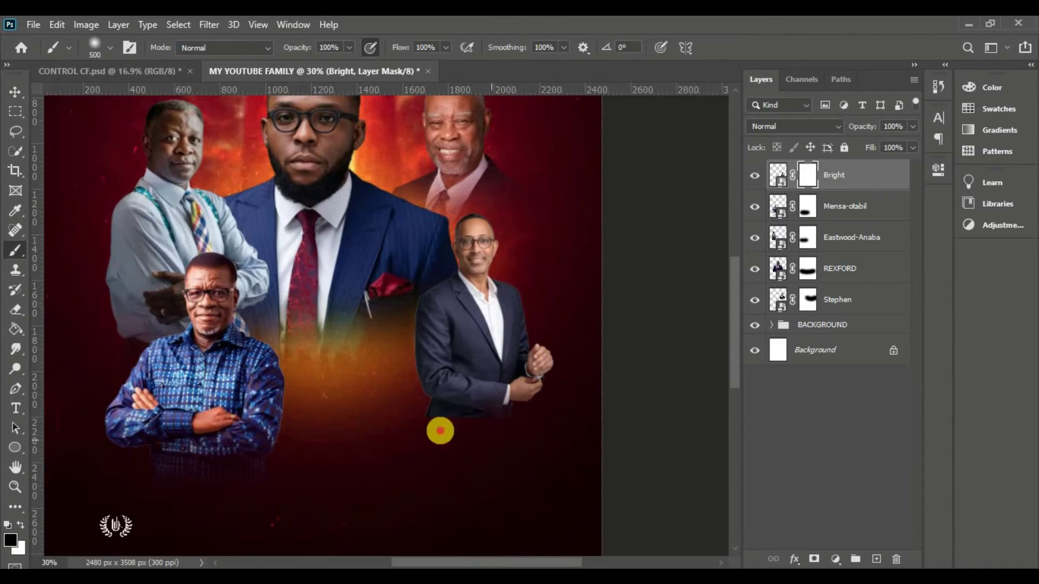
Embed the Jacob portrait scaled down at the bottom centre and fade its bottom
{"action": "left_click", "coordinate": [33, 25]}
{"action": "left_click", "coordinate": [74, 325]}
{"action": "left_click_drag", "start_coordinate": [396, 99], "coordinate": [390, 390]}
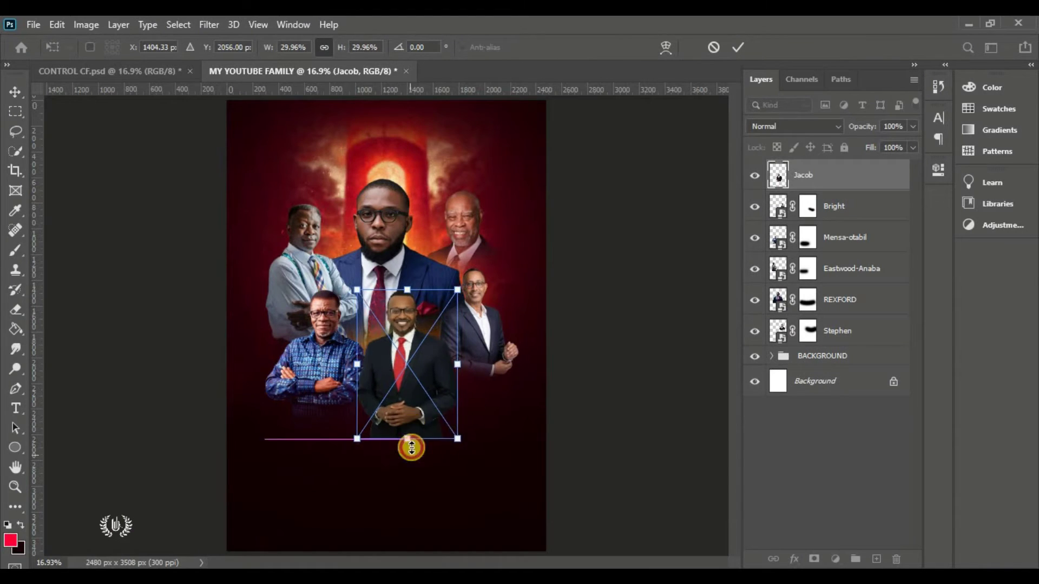
{"action": "left_click_drag", "start_coordinate": [411, 448], "coordinate": [421, 389]}
{"action": "key", "text": "Return"}
{"action": "left_click", "coordinate": [813, 558]}
{"action": "left_click_drag", "start_coordinate": [473, 417], "coordinate": [243, 456]}
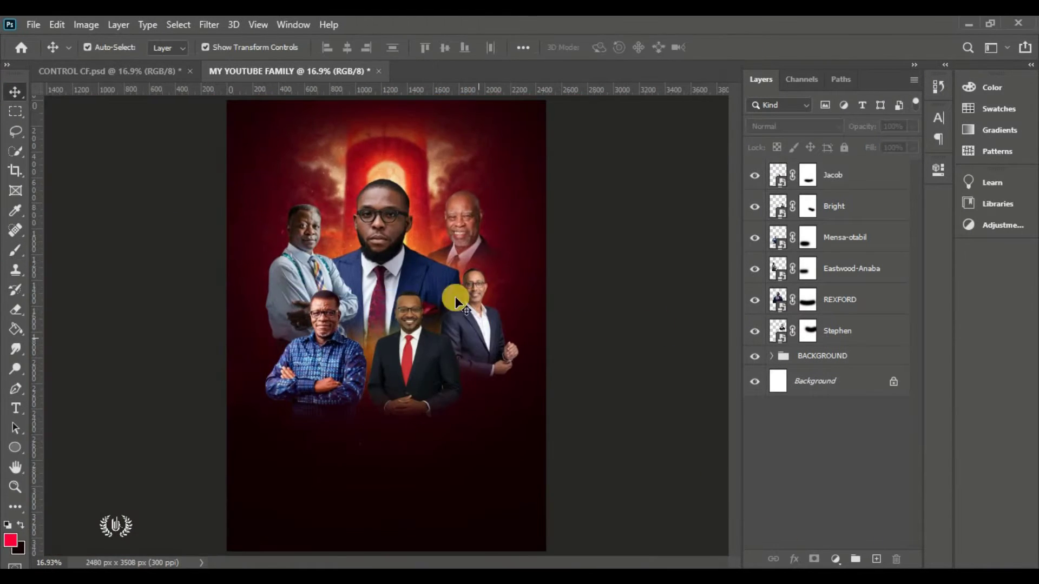
Embed the George portrait shrunk at the bottom centre with a masked, faded bottom
{"action": "left_click", "coordinate": [34, 24]}
{"action": "left_click", "coordinate": [92, 318]}
{"action": "double_click", "coordinate": [859, 172]}
{"action": "left_click_drag", "start_coordinate": [329, 394], "coordinate": [364, 417]}
{"action": "key", "text": "Return"}
{"action": "left_click", "coordinate": [814, 559]}
{"action": "left_click_drag", "start_coordinate": [378, 460], "coordinate": [329, 477]}
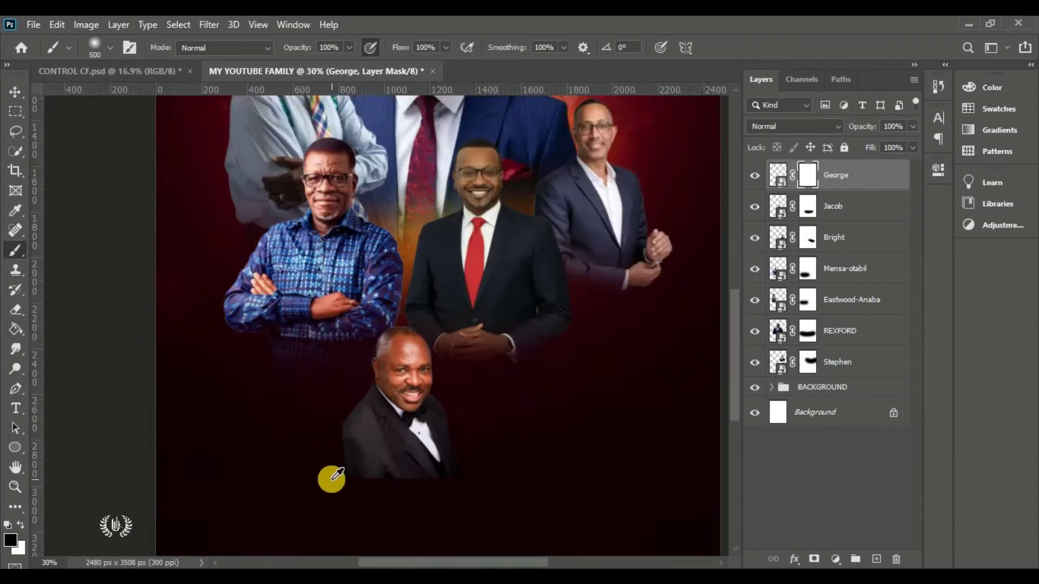
Embed the Simpson portrait beside George, masked and resized into position
{"action": "left_click", "coordinate": [34, 25]}
{"action": "left_click", "coordinate": [92, 318]}
{"action": "left_click", "coordinate": [772, 306]}
{"action": "left_click", "coordinate": [795, 424]}
{"action": "left_click_drag", "start_coordinate": [543, 546], "coordinate": [465, 476]}
{"action": "key", "text": "Return"}
{"action": "scroll", "coordinate": [411, 422], "scroll_direction": "up", "scroll_amount": 3}
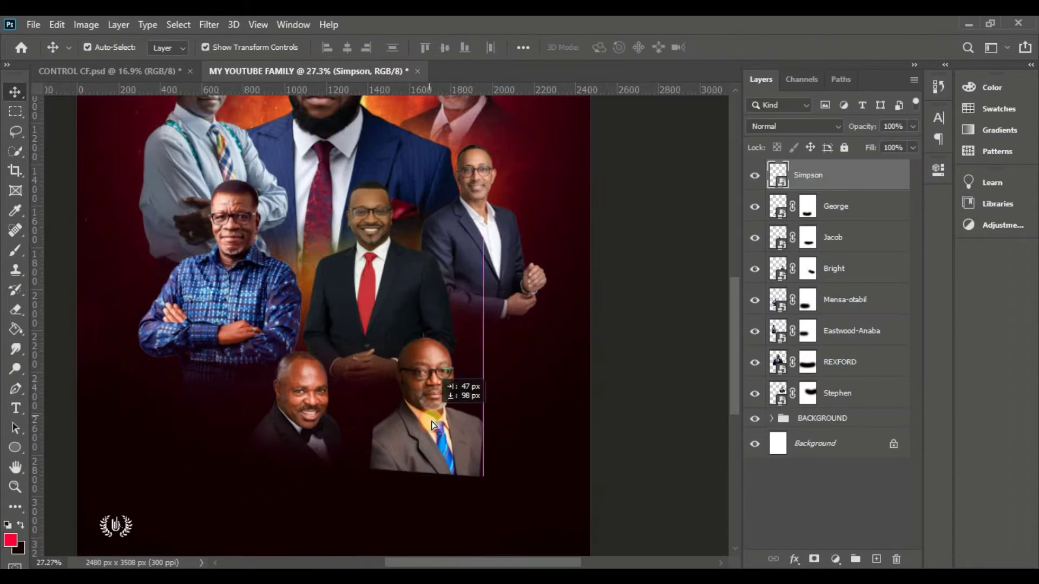
{"action": "left_click_drag", "start_coordinate": [421, 412], "coordinate": [414, 400]}
{"action": "left_click", "coordinate": [814, 559]}
{"action": "key", "text": "ctrl+t"}
{"action": "left_click_drag", "start_coordinate": [465, 463], "coordinate": [418, 448]}
{"action": "key", "text": "Return"}
Embed PAUL shrunk and tilted bottom right, below Simpson, with its bottom brushed out
{"action": "left_click", "coordinate": [34, 25]}
{"action": "left_click", "coordinate": [92, 318]}
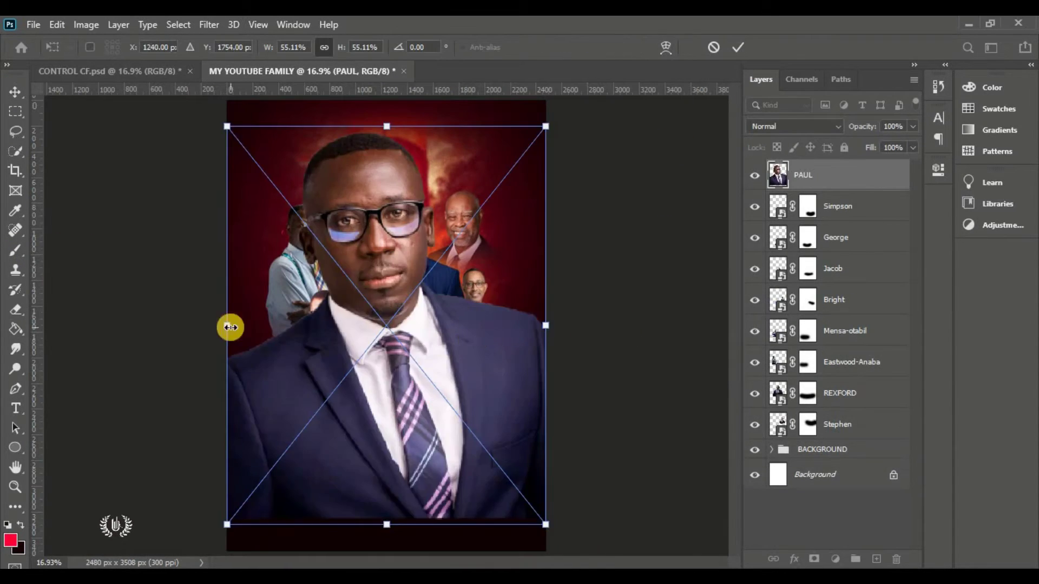
{"action": "left_click_drag", "start_coordinate": [227, 325], "coordinate": [498, 438]}
{"action": "scroll", "coordinate": [498, 439], "scroll_direction": "up", "scroll_amount": 3}
{"action": "key", "text": "Return"}
{"action": "left_click", "coordinate": [814, 559]}
{"action": "left_click_drag", "start_coordinate": [833, 175], "coordinate": [833, 219]}
{"action": "right_click", "coordinate": [15, 250]}
{"action": "left_click", "coordinate": [60, 250]}
{"action": "left_click_drag", "start_coordinate": [476, 432], "coordinate": [508, 454]}
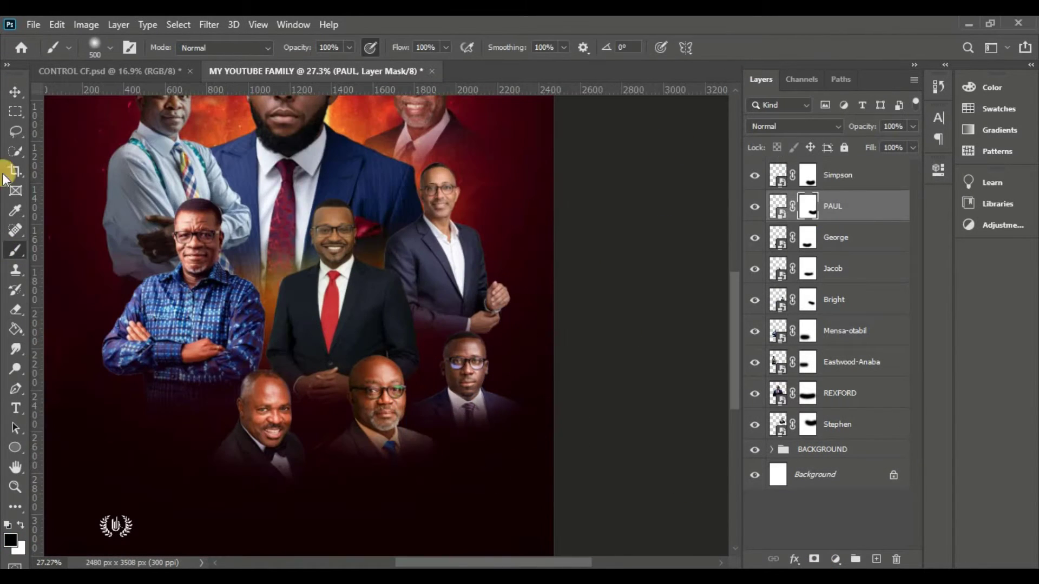
{"action": "key", "text": "v"}
Group the speaker portraits into a folder named MOG and scale it to about 87%
{"action": "left_click", "coordinate": [837, 424], "text": "shift"}
{"action": "key", "text": "ctrl+g"}
{"action": "double_click", "coordinate": [806, 169]}
{"action": "type", "text": "MOG"}
{"action": "left_click", "coordinate": [57, 24]}
{"action": "left_click", "coordinate": [139, 353]}
{"action": "left_click_drag", "start_coordinate": [397, 515], "coordinate": [394, 440]}
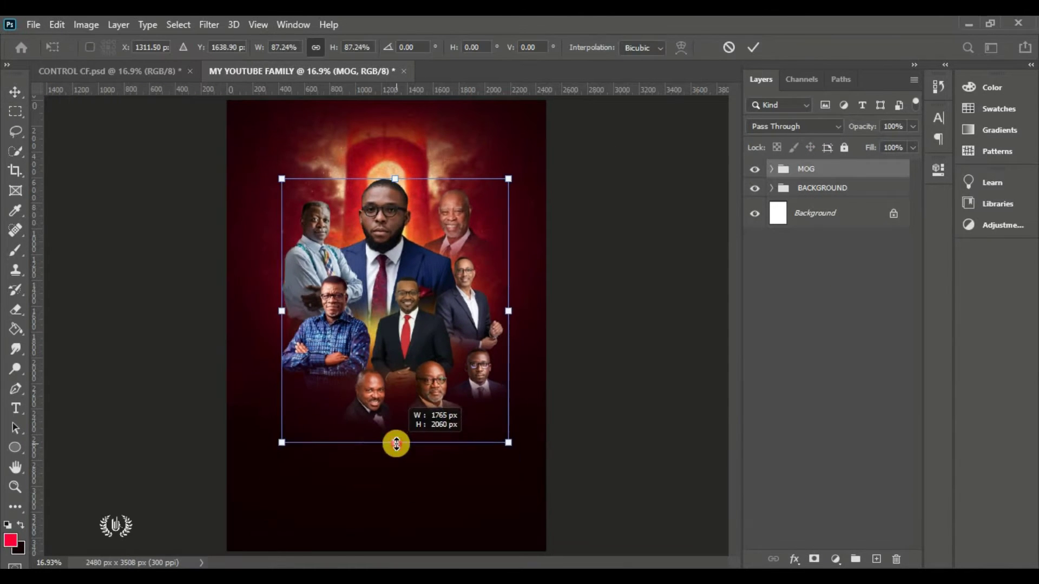
{"action": "key", "text": "Return"}
{"action": "key", "text": "ctrl+t"}
{"action": "key", "text": "Return"}
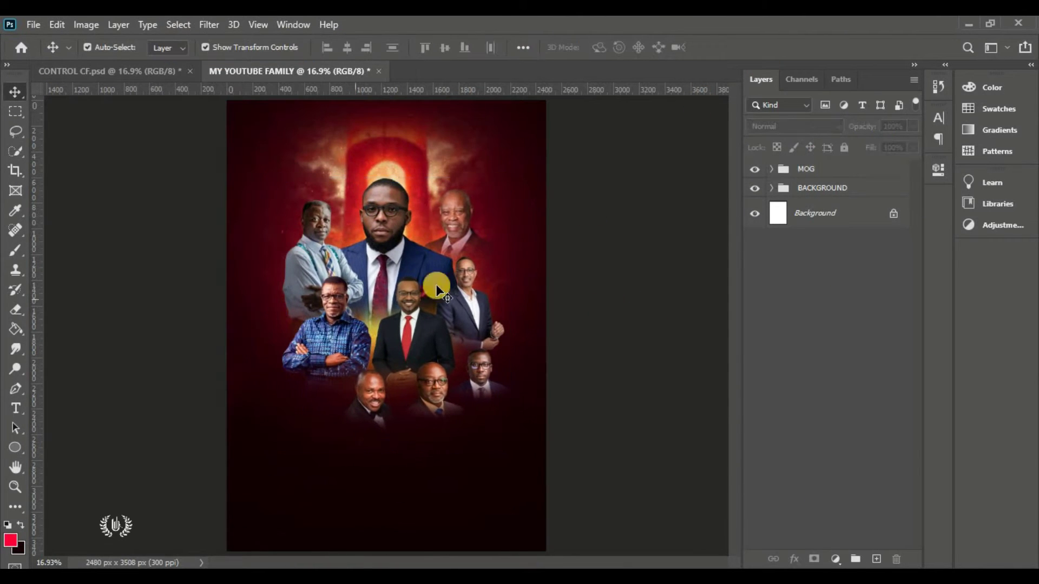
Embed the Jude portrait, shrunk and slightly tilted, in the bottom-left corner
{"action": "left_click", "coordinate": [33, 24]}
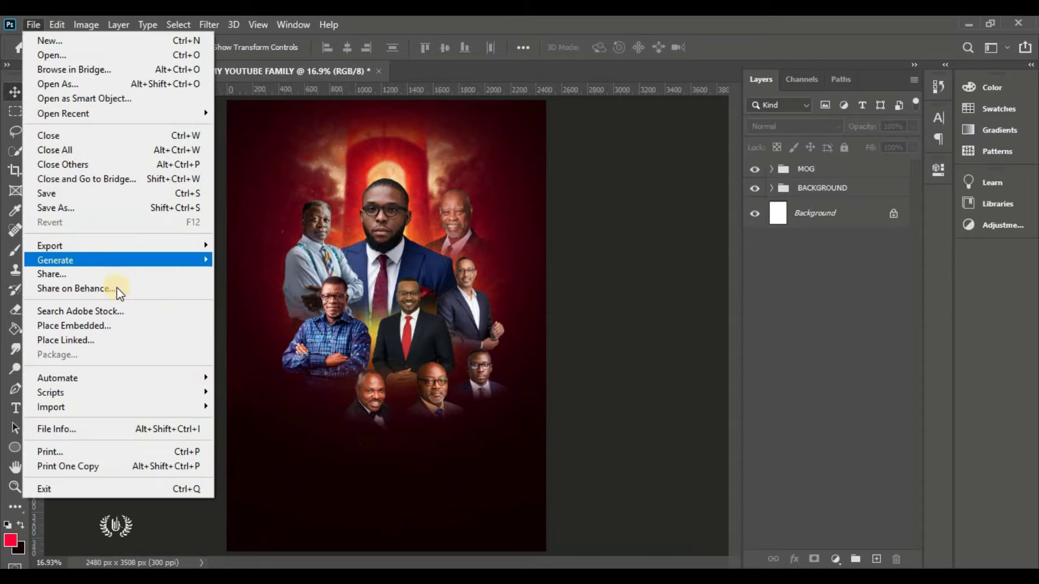
{"action": "left_click", "coordinate": [125, 324]}
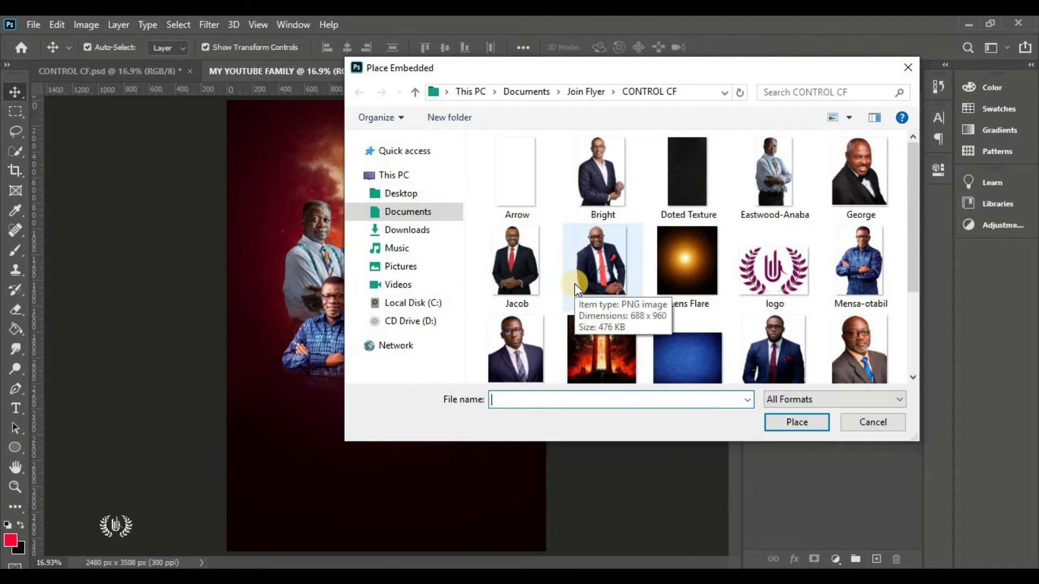
{"action": "scroll", "coordinate": [573, 292], "scroll_direction": "down", "scroll_amount": 1}
{"action": "left_click", "coordinate": [588, 261]}
{"action": "left_click", "coordinate": [795, 422]}
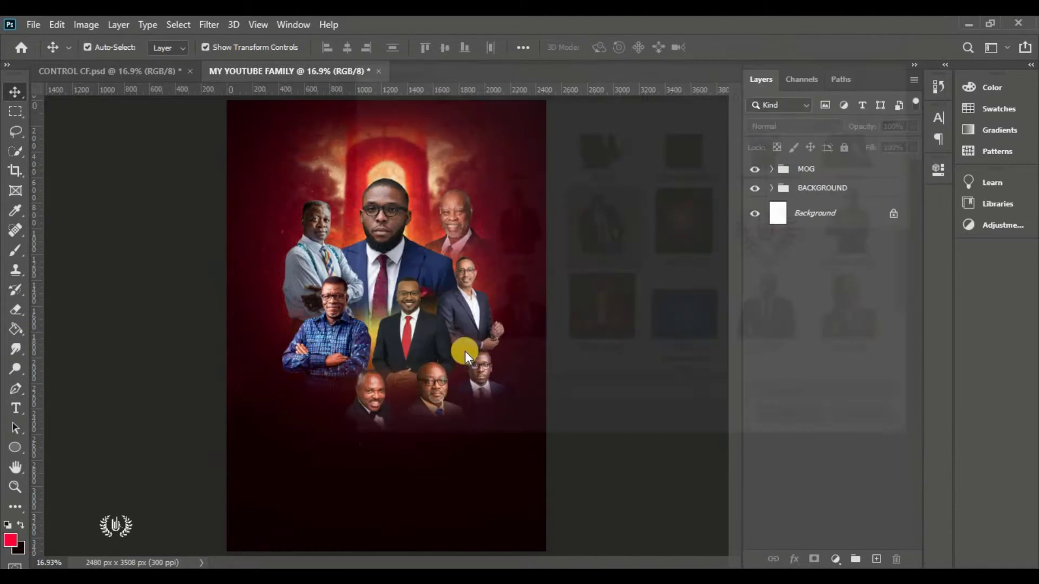
{"action": "left_click_drag", "start_coordinate": [545, 103], "coordinate": [417, 278]}
{"action": "left_click_drag", "start_coordinate": [439, 236], "coordinate": [454, 248]}
{"action": "left_click_drag", "start_coordinate": [424, 294], "coordinate": [324, 399]}
{"action": "left_click_drag", "start_coordinate": [255, 474], "coordinate": [254, 489]}
{"action": "left_click", "coordinate": [738, 47]}
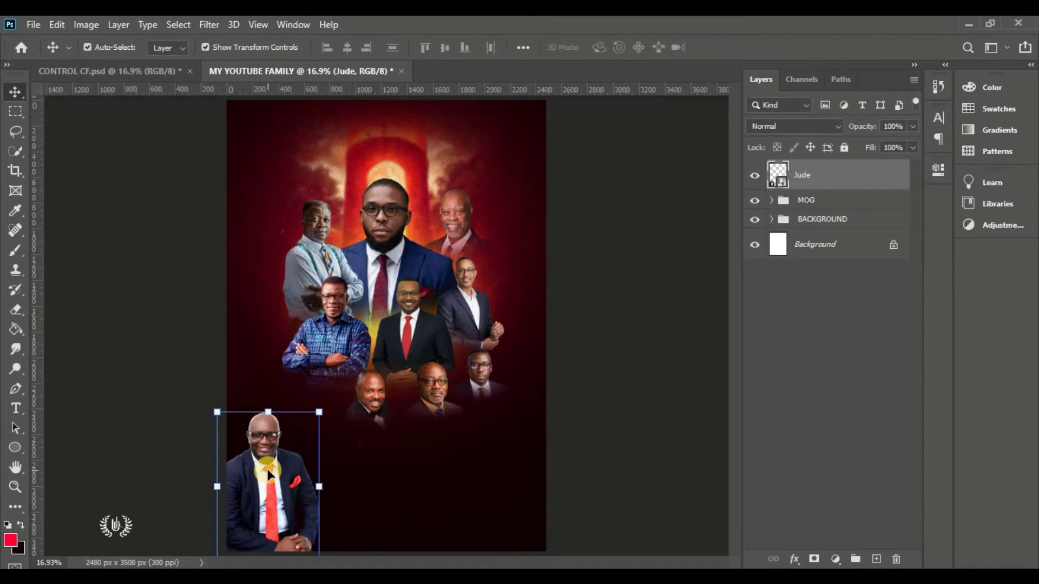
Mask Jude's layer and brush his hands out into the bottom edge
{"action": "left_click", "coordinate": [813, 559]}
{"action": "left_click_drag", "start_coordinate": [13, 248], "coordinate": [58, 250]}
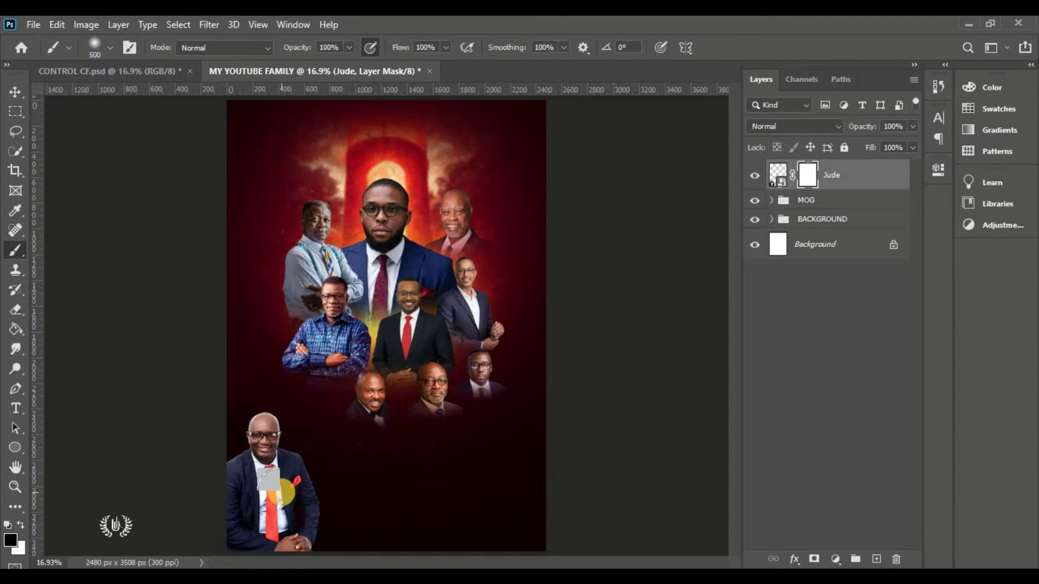
{"action": "scroll", "coordinate": [273, 442], "scroll_direction": "up", "scroll_amount": 3}
{"action": "left_click_drag", "start_coordinate": [734, 324], "coordinate": [736, 380]}
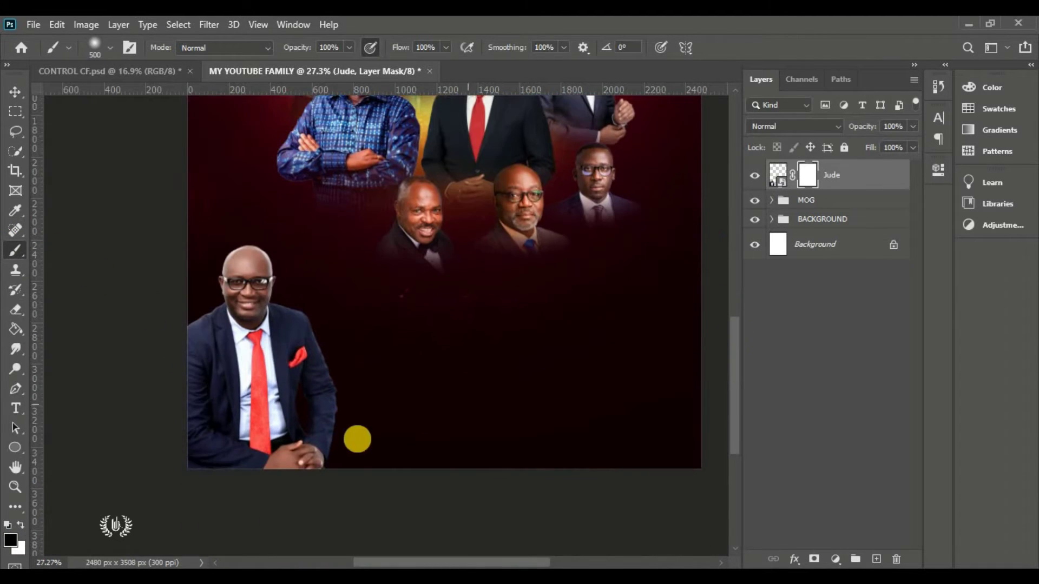
{"action": "scroll", "coordinate": [217, 444], "scroll_direction": "up", "scroll_amount": 2}
{"action": "scroll", "coordinate": [284, 459], "scroll_direction": "up", "scroll_amount": 1}
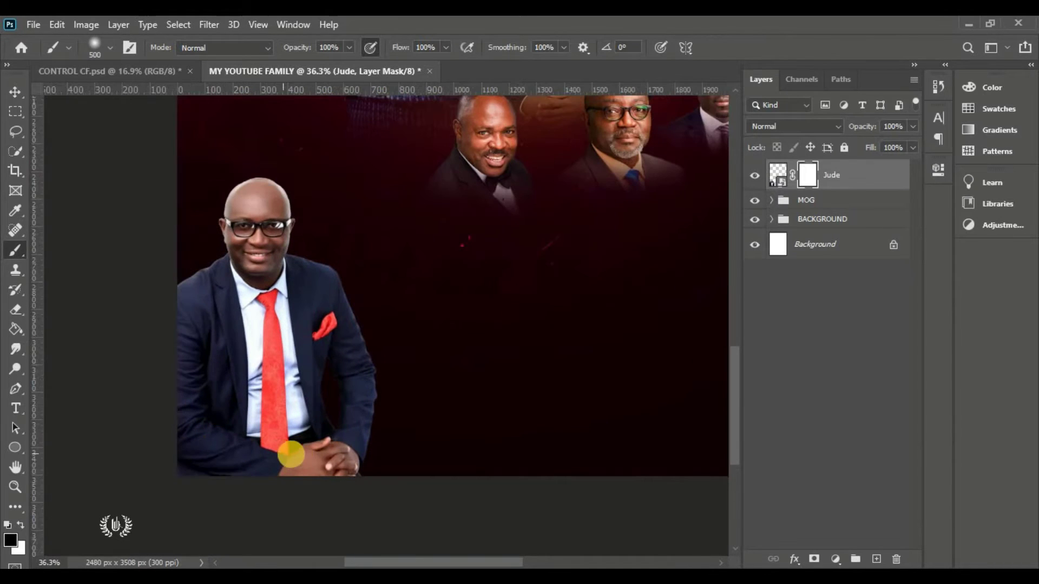
{"action": "mouse_move", "coordinate": [428, 486]}
{"action": "left_mouse_down"}
{"action": "mouse_move", "coordinate": [280, 510]}
{"action": "mouse_move", "coordinate": [118, 485]}
{"action": "mouse_move", "coordinate": [213, 515]}
{"action": "mouse_move", "coordinate": [543, 500]}
{"action": "left_mouse_up"}
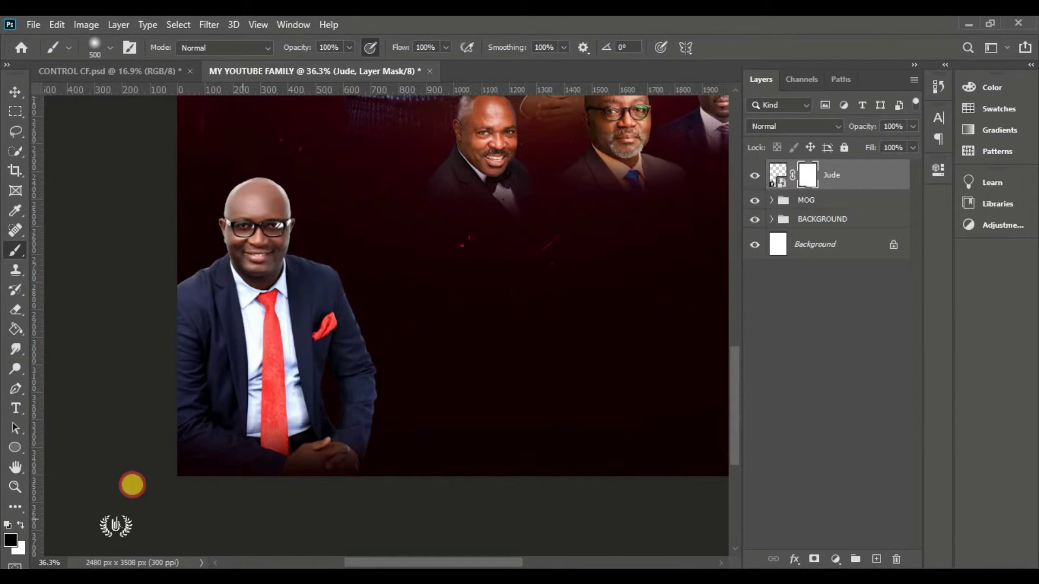
{"action": "left_click", "coordinate": [15, 91]}
{"action": "left_click", "coordinate": [84, 230]}
{"action": "key", "text": "ctrl+0"}
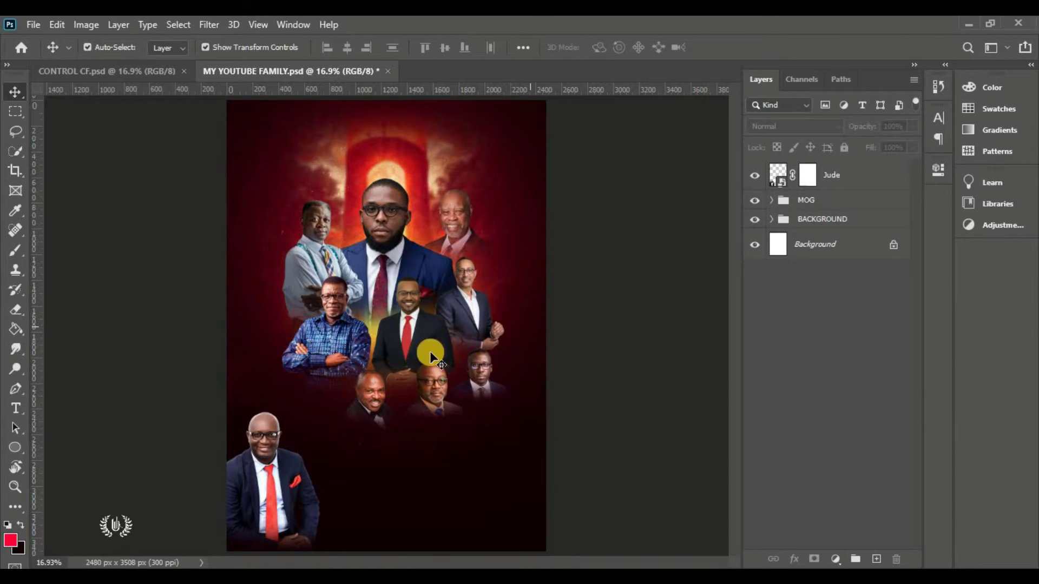
Open the Camera Raw Filter on the REXFORD portrait and set Temperature to +50
{"action": "left_click", "coordinate": [393, 217]}
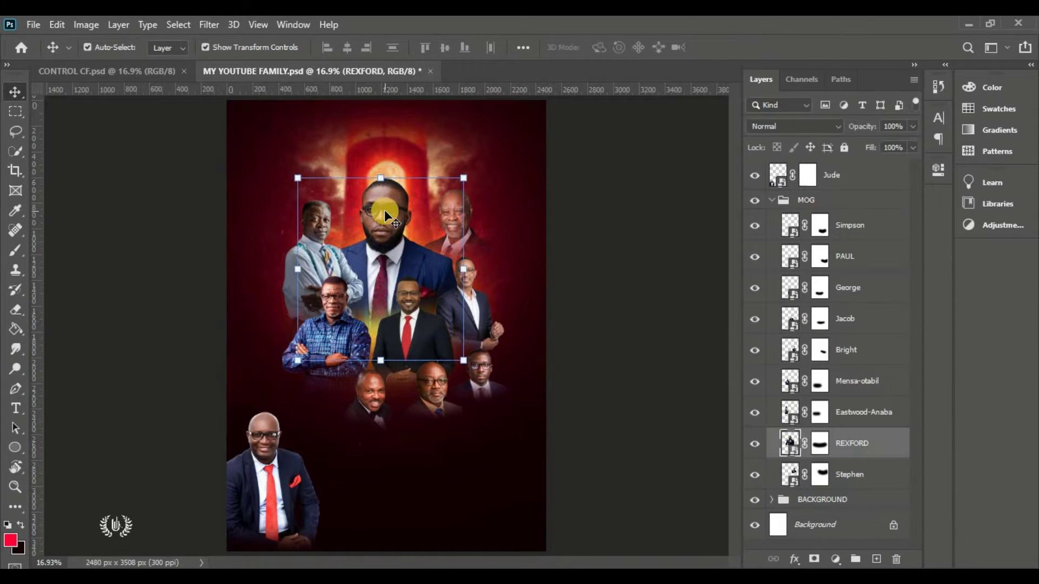
{"action": "left_click", "coordinate": [755, 443]}
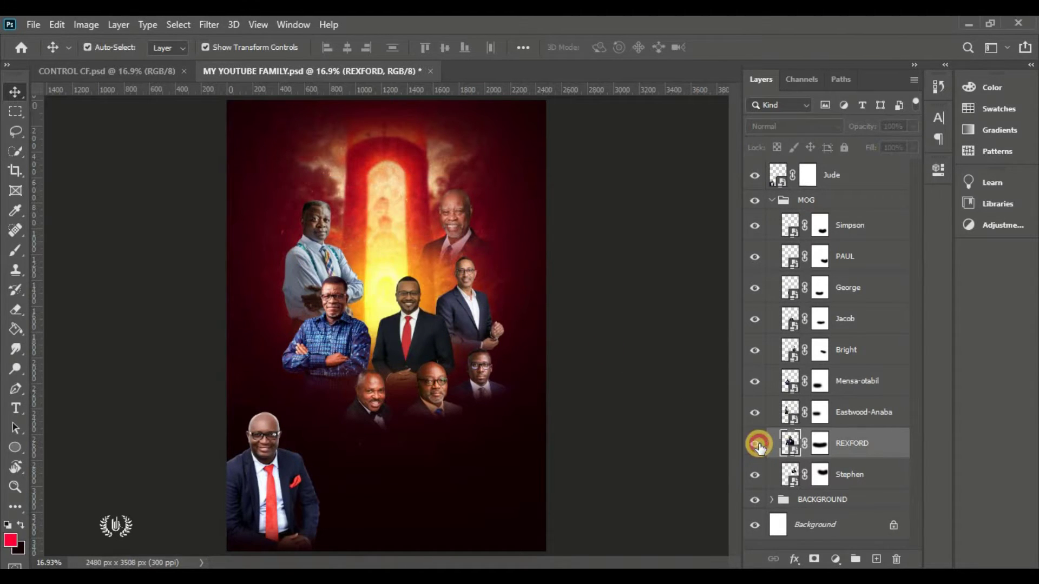
{"action": "left_click", "coordinate": [757, 443]}
{"action": "scroll", "coordinate": [385, 208], "scroll_direction": "up", "scroll_amount": 6}
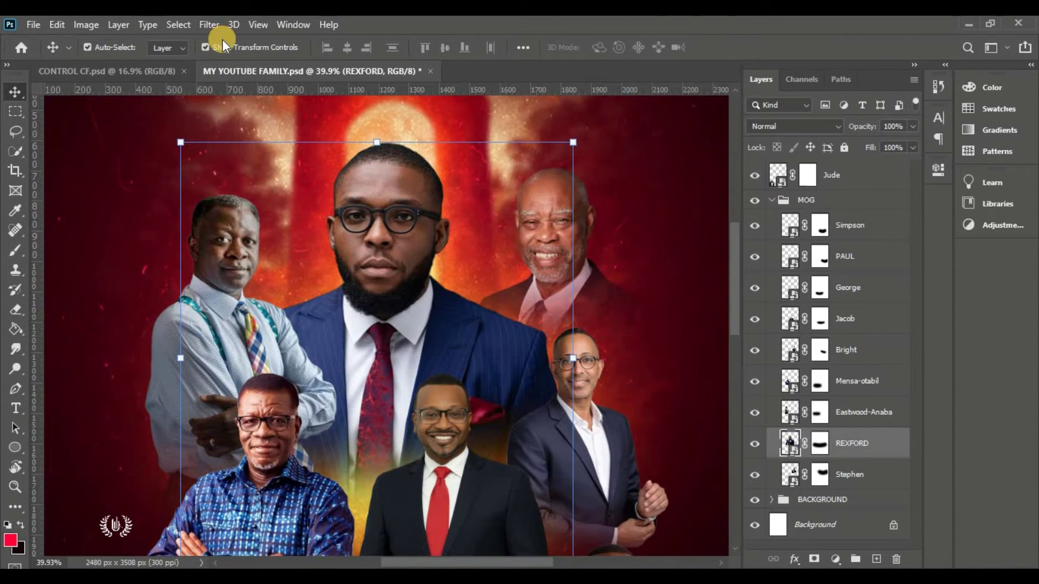
{"action": "left_click", "coordinate": [209, 24]}
{"action": "left_click", "coordinate": [288, 112]}
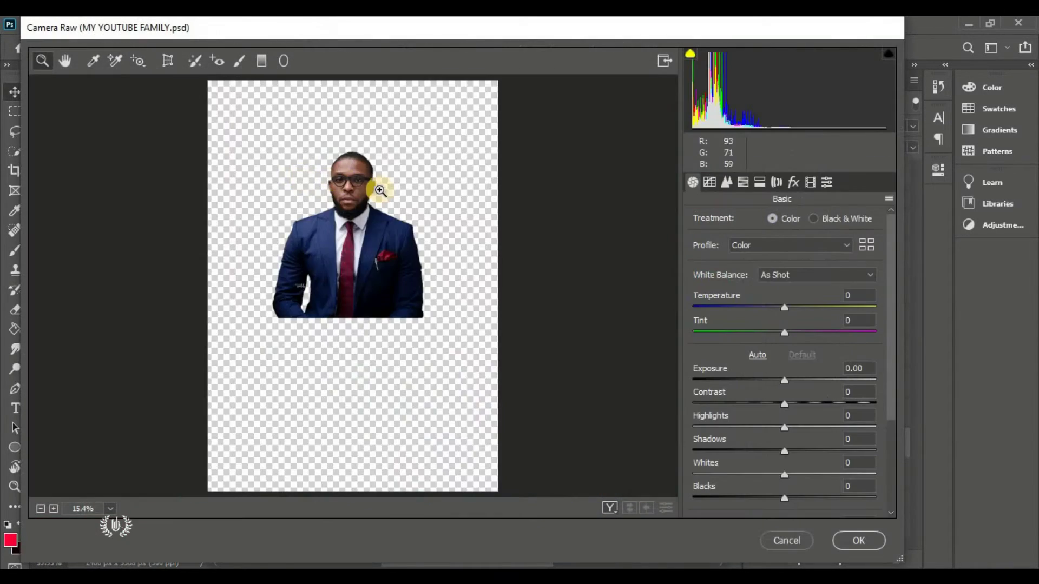
{"action": "left_click_drag", "start_coordinate": [380, 191], "coordinate": [416, 226]}
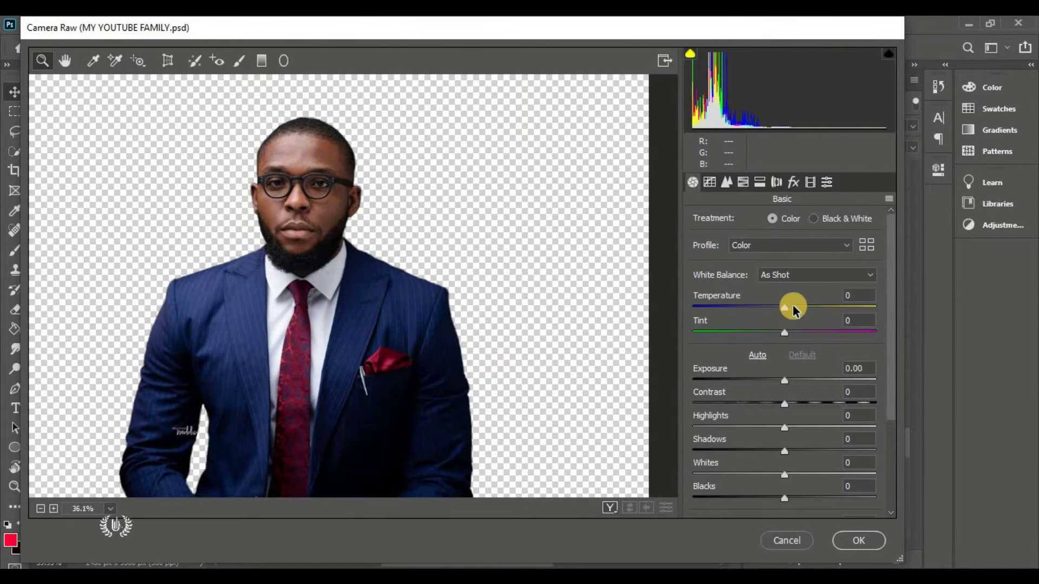
{"action": "left_click", "coordinate": [824, 307]}
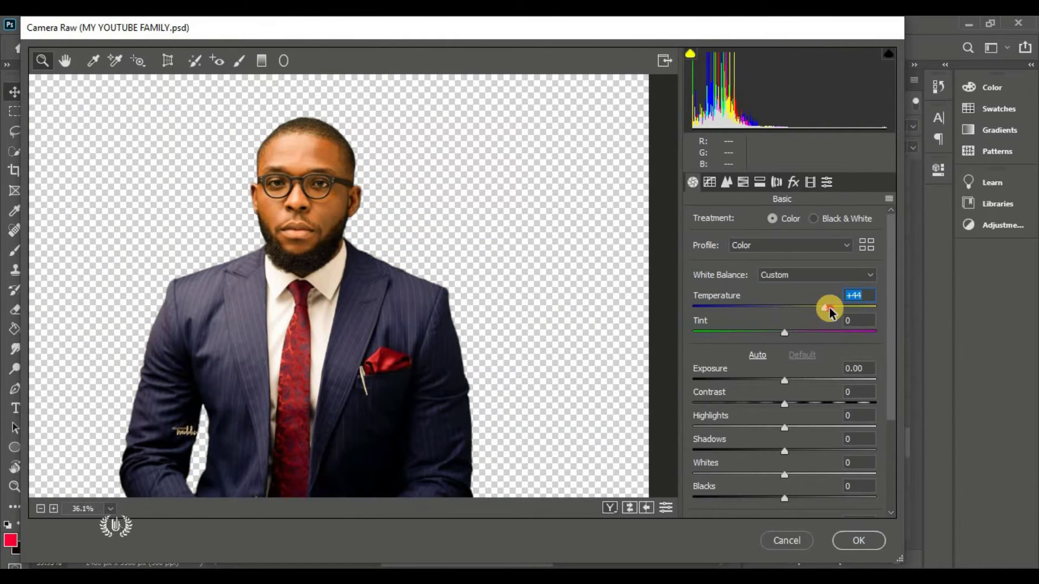
{"action": "left_click_drag", "start_coordinate": [830, 312], "coordinate": [865, 333]}
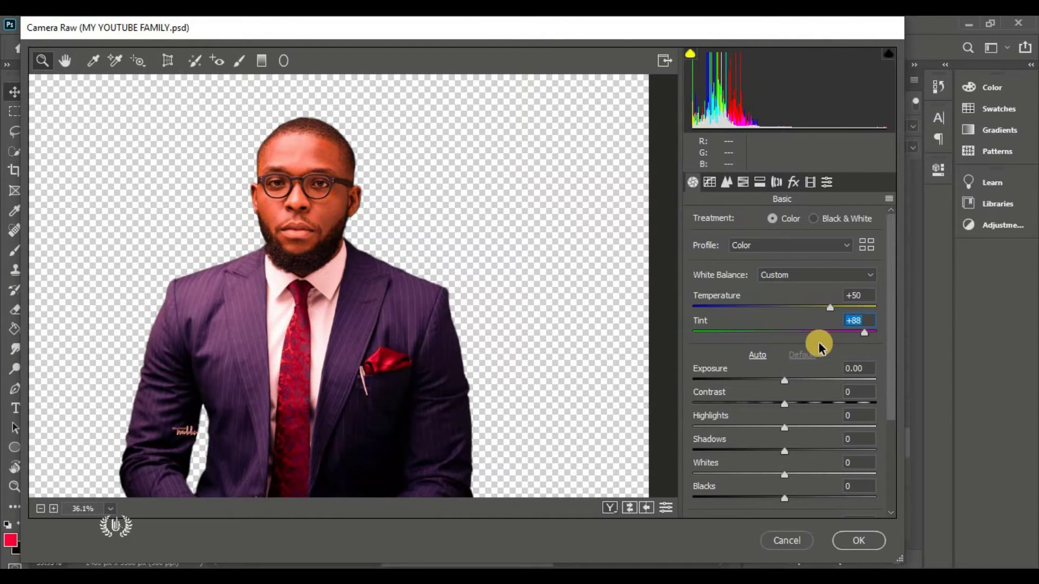
Set Tint +90, Contrast +60, Shadows -31, and raise Texture and Clarity
{"action": "type", "text": "90"}
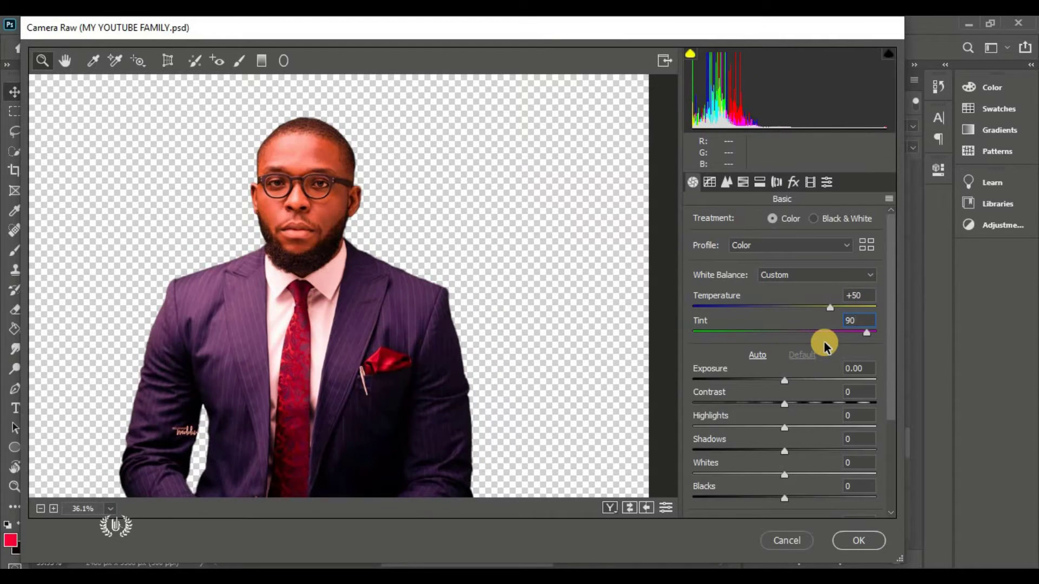
{"action": "left_click", "coordinate": [838, 403]}
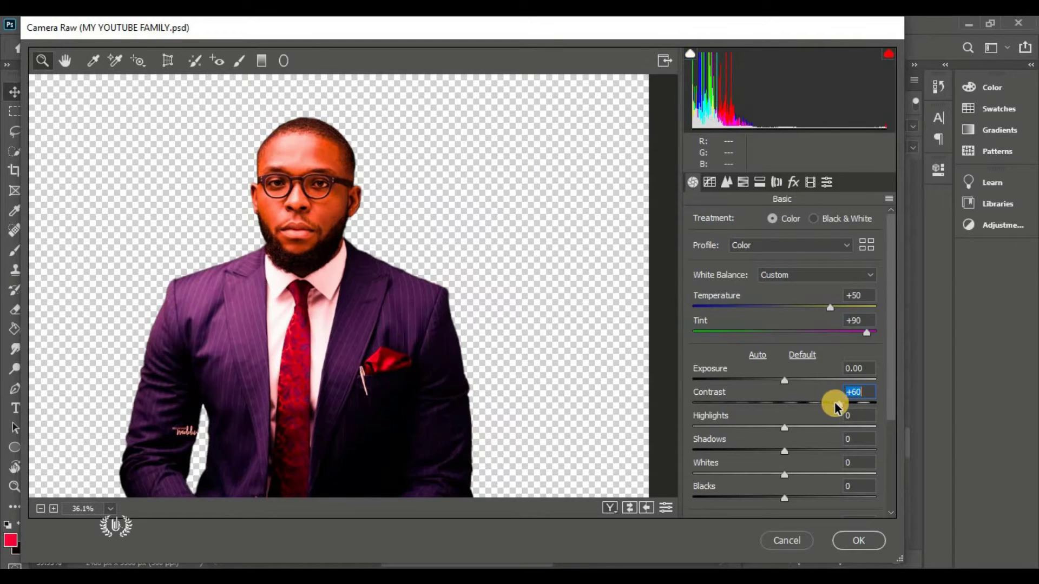
{"action": "scroll", "coordinate": [790, 374], "scroll_direction": "down", "scroll_amount": 3}
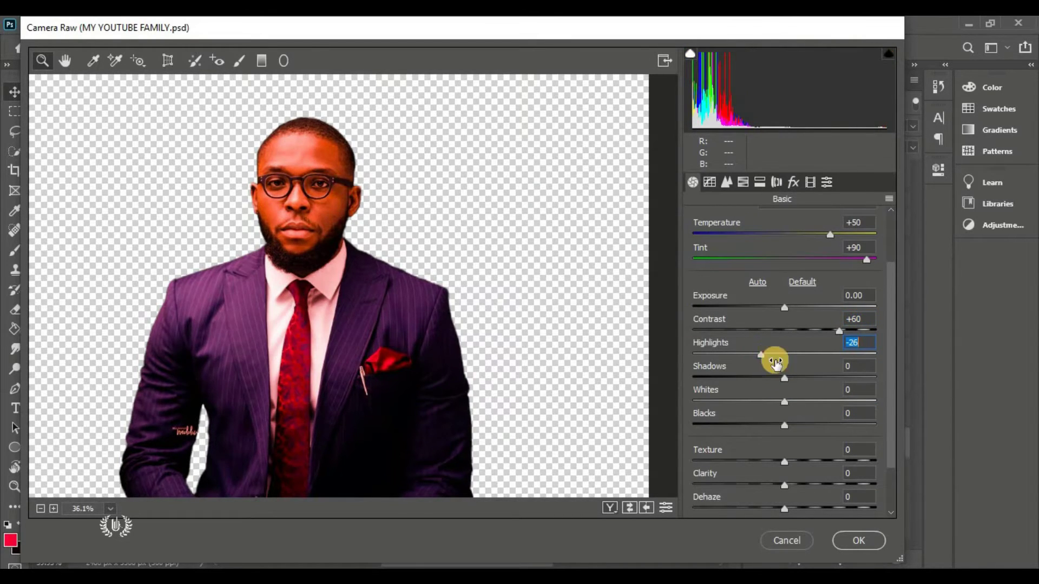
{"action": "left_click", "coordinate": [755, 379]}
{"action": "scroll", "coordinate": [787, 365], "scroll_direction": "down", "scroll_amount": 3}
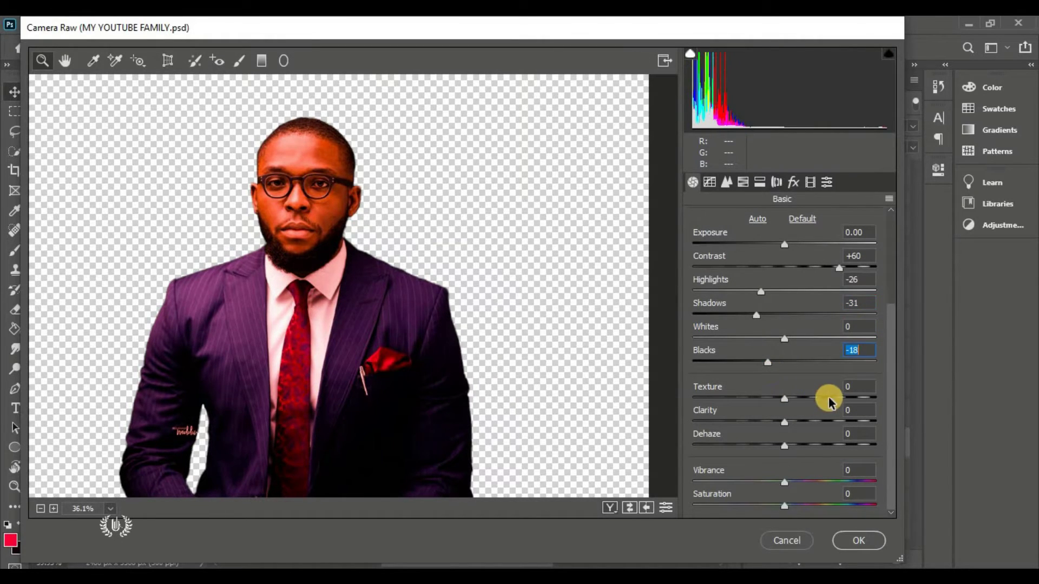
{"action": "left_click", "coordinate": [846, 398]}
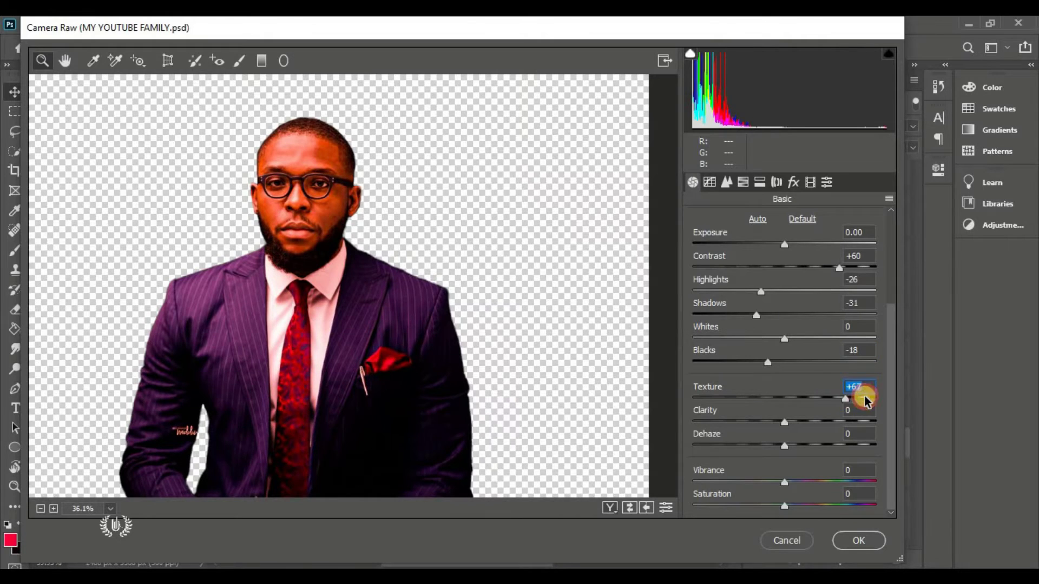
{"action": "left_click", "coordinate": [865, 399]}
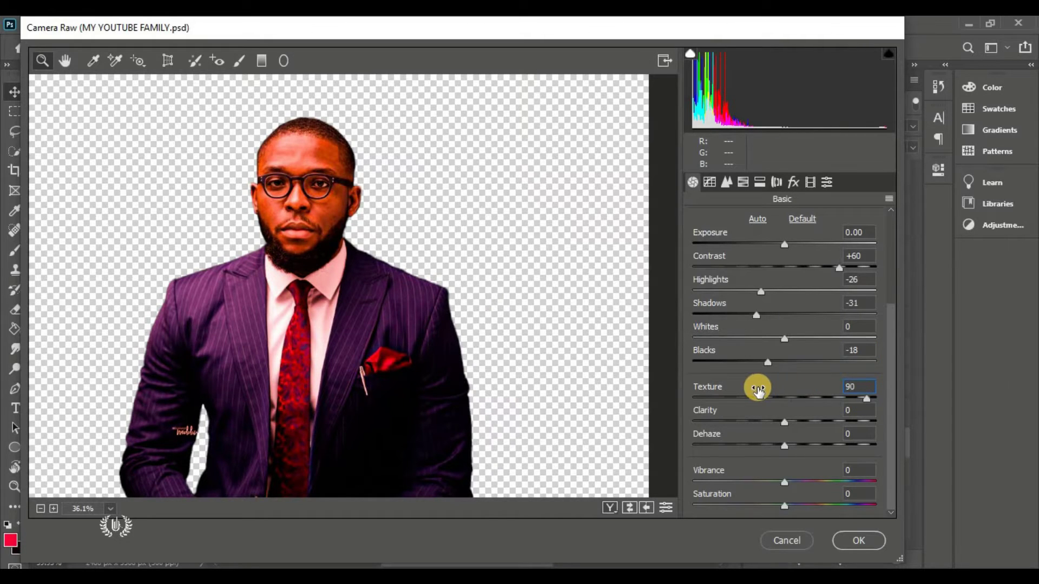
{"action": "left_click", "coordinate": [802, 422]}
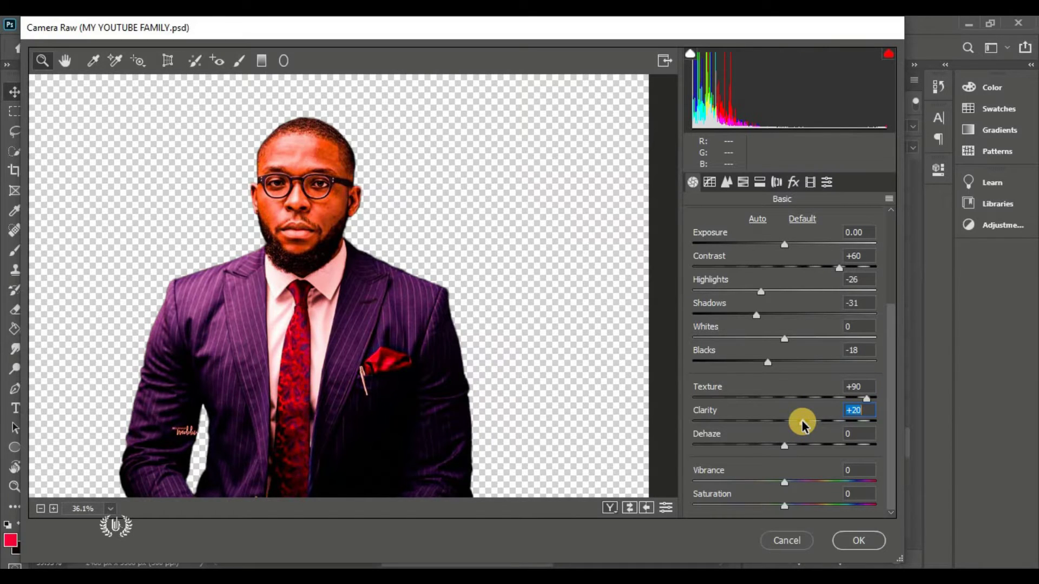
{"action": "left_click", "coordinate": [819, 422]}
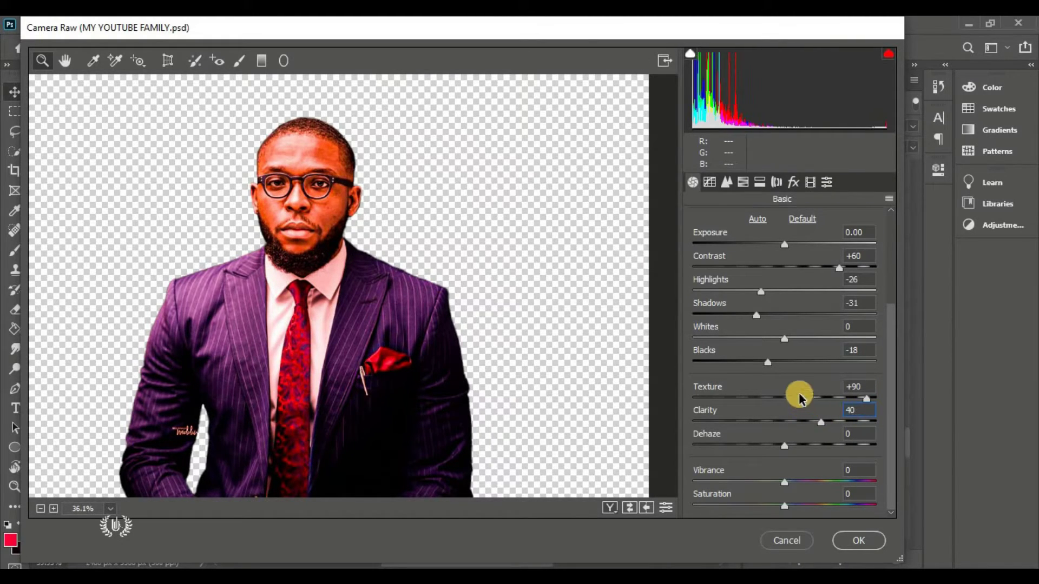
Set Clarity to +45 and apply the Camera Raw grade to REXFORD
{"action": "scroll", "coordinate": [799, 397], "scroll_direction": "up", "scroll_amount": 1}
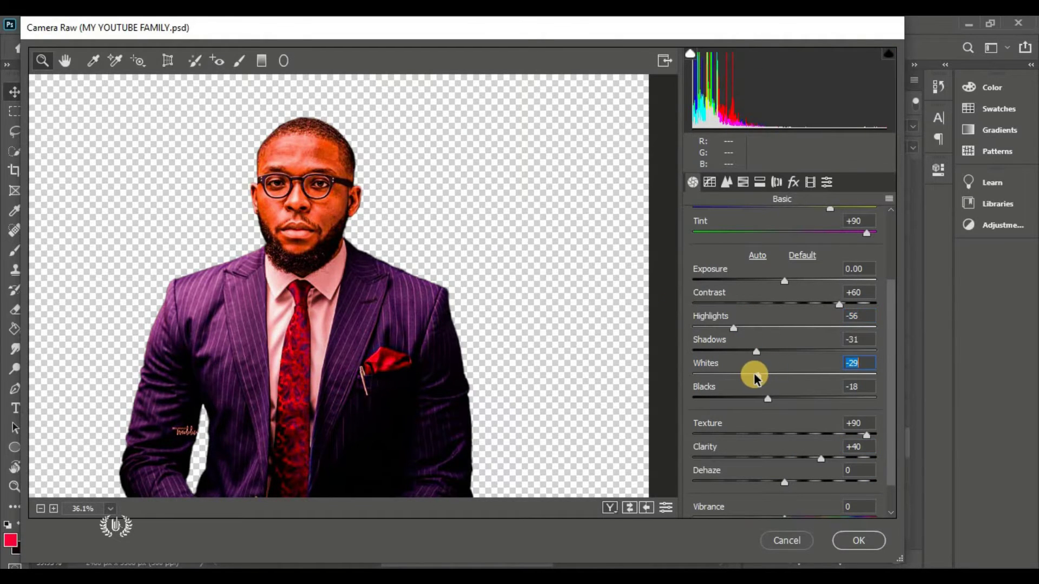
{"action": "scroll", "coordinate": [764, 384], "scroll_direction": "down", "scroll_amount": 1}
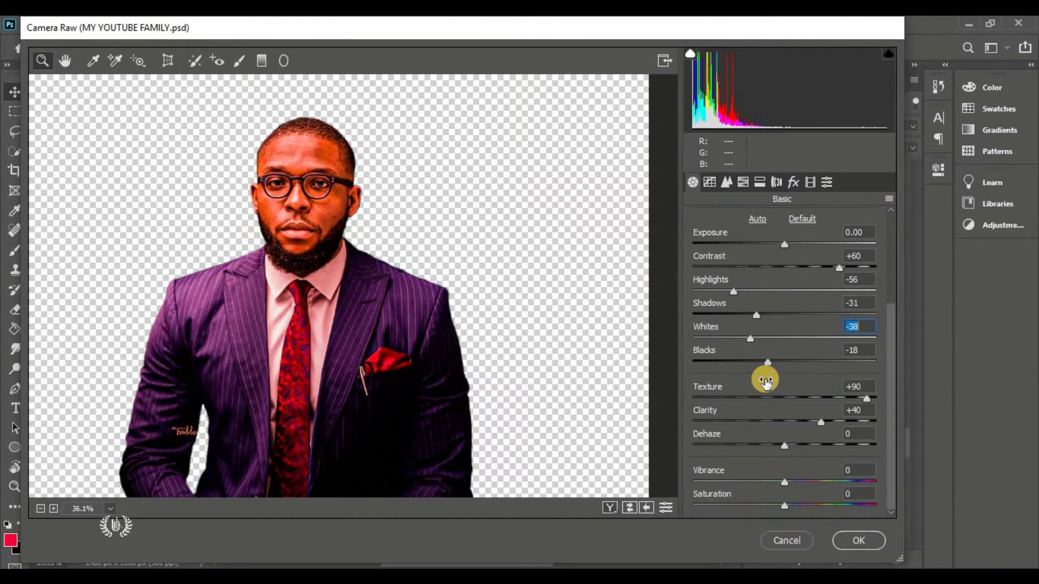
{"action": "scroll", "coordinate": [482, 290], "scroll_direction": "down", "scroll_amount": 2}
{"action": "scroll", "coordinate": [412, 292], "scroll_direction": "up", "scroll_amount": 3}
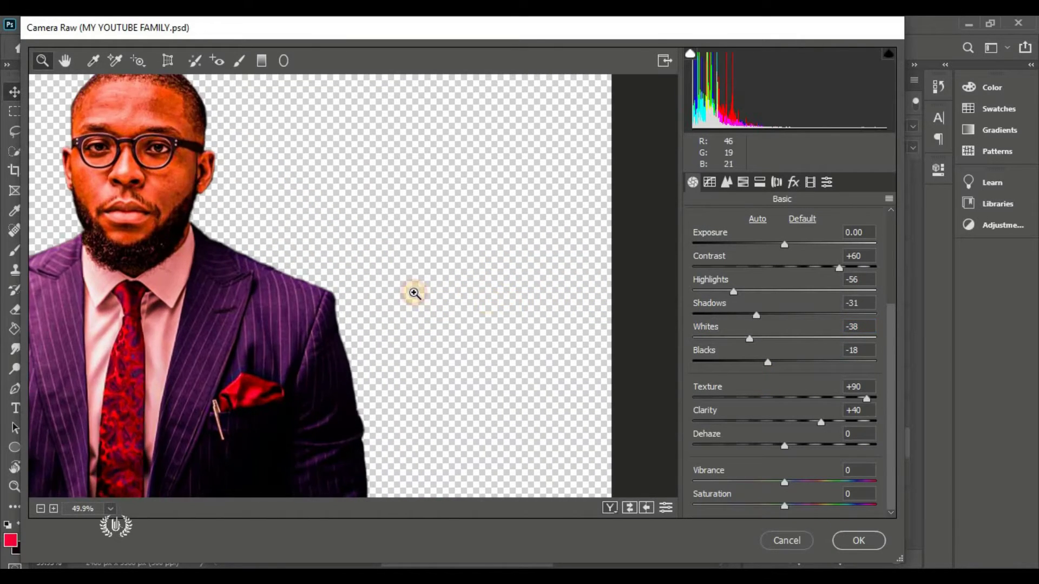
{"action": "scroll", "coordinate": [364, 294], "scroll_direction": "down", "scroll_amount": 3}
{"action": "scroll", "coordinate": [257, 264], "scroll_direction": "up", "scroll_amount": 1}
{"action": "scroll", "coordinate": [258, 263], "scroll_direction": "up", "scroll_amount": 3}
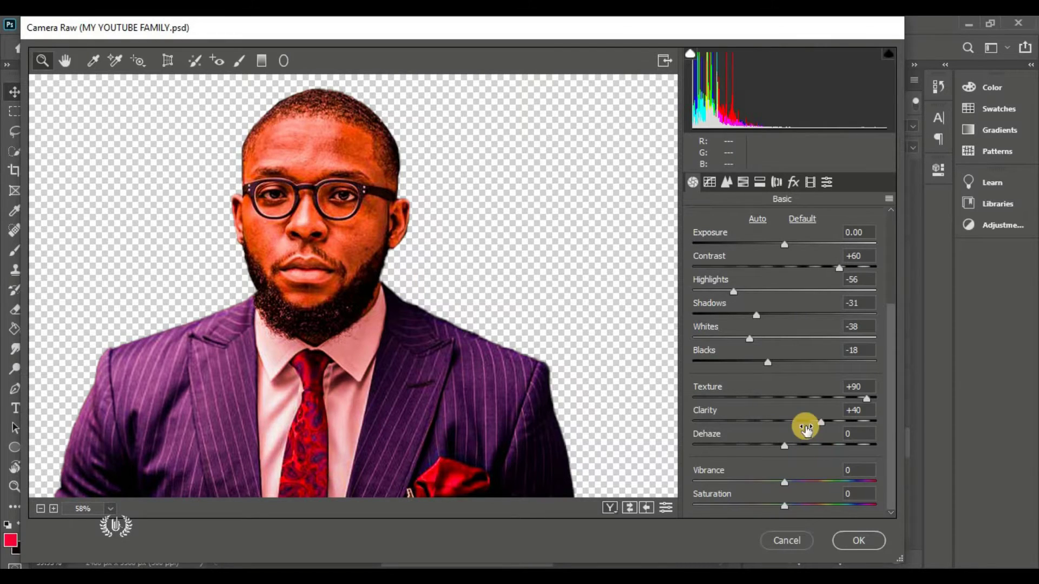
{"action": "left_click_drag", "start_coordinate": [825, 423], "coordinate": [828, 422]}
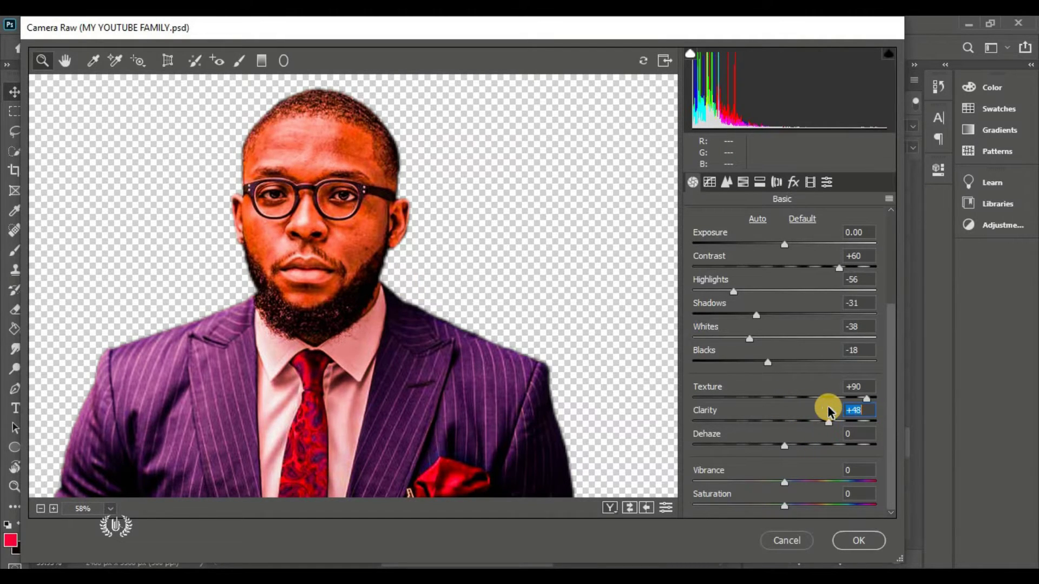
{"action": "type", "text": "45"}
{"action": "left_click", "coordinate": [858, 541]}
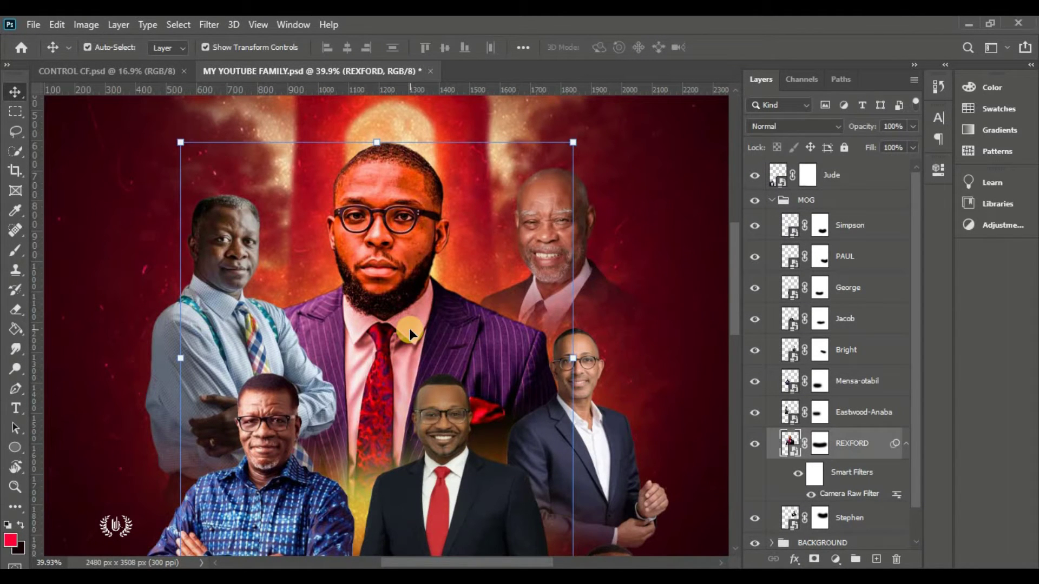
Fit the poster on screen and select the crossed-arms speaker's portrait
{"action": "key", "text": "ctrl+0"}
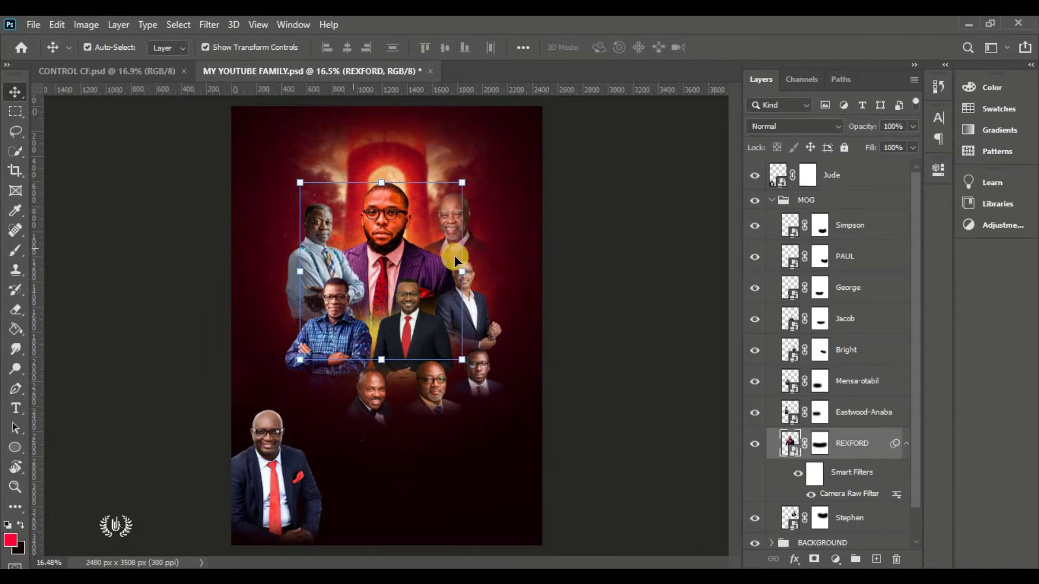
{"action": "left_click", "coordinate": [715, 469]}
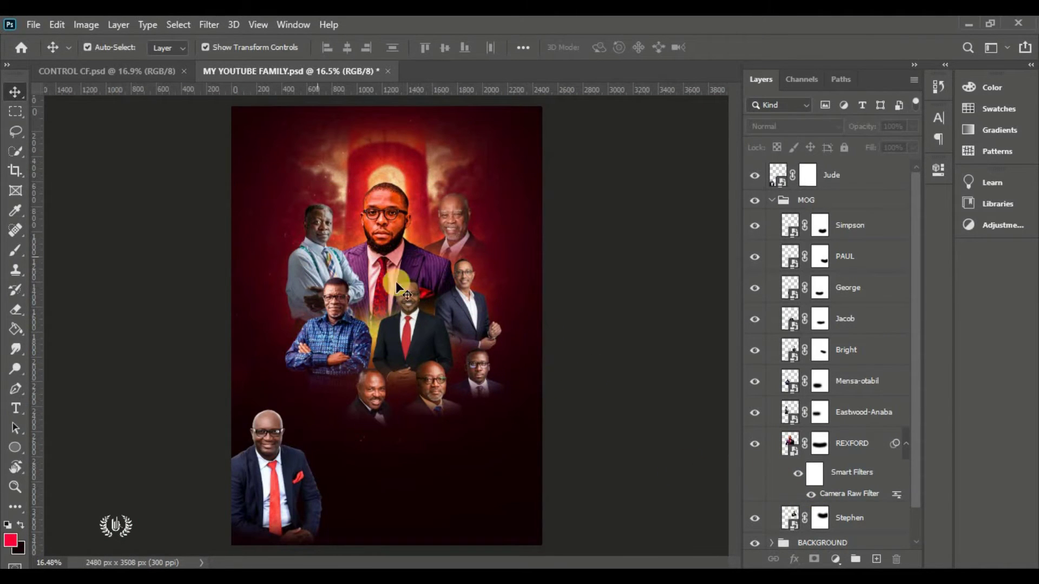
{"action": "scroll", "coordinate": [402, 224], "scroll_direction": "up", "scroll_amount": 3}
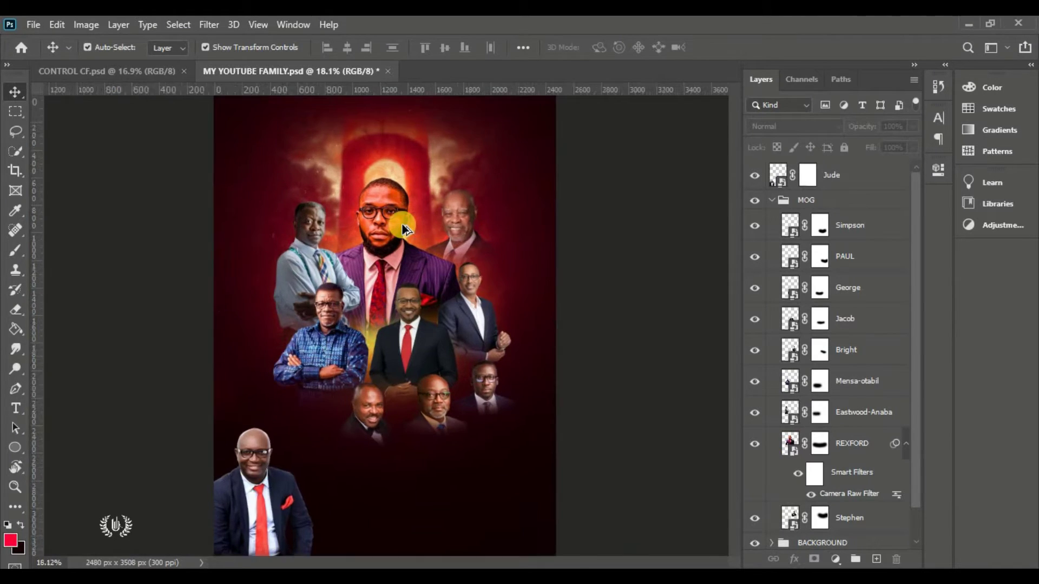
{"action": "left_click", "coordinate": [262, 238]}
Reopen Camera Raw on the crossed-arms speaker's portrait and warm its Temperature to +34
{"action": "key", "text": "ctrl+shift+a"}
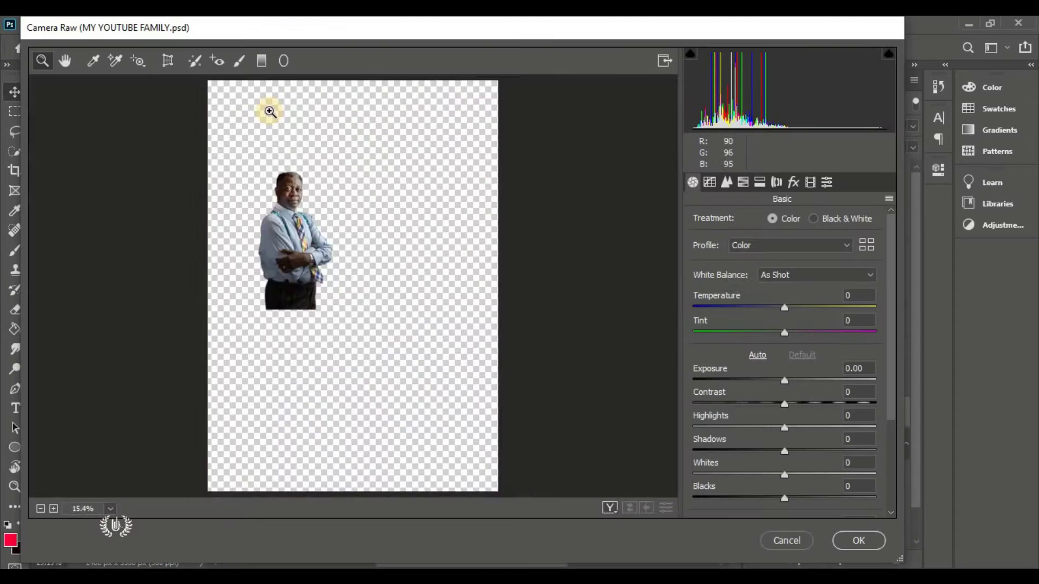
{"action": "left_click_drag", "start_coordinate": [784, 307], "coordinate": [819, 313]}
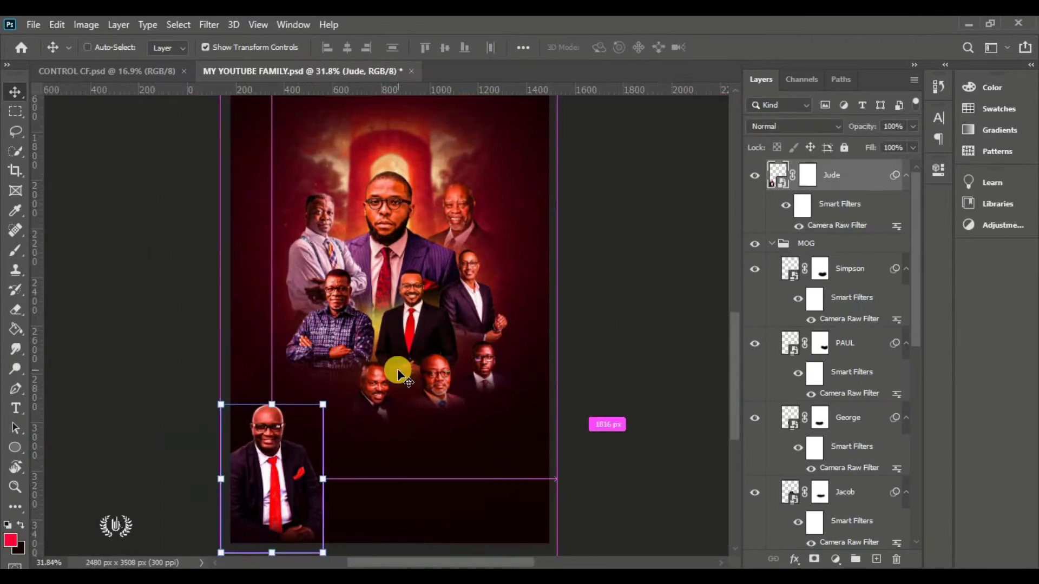
Add a white 'GUEST SPEAKER' caption in Humane Semi Bold at the upper right
{"action": "left_click", "coordinate": [771, 243]}
{"action": "scroll", "coordinate": [493, 199], "scroll_direction": "up", "scroll_amount": 5}
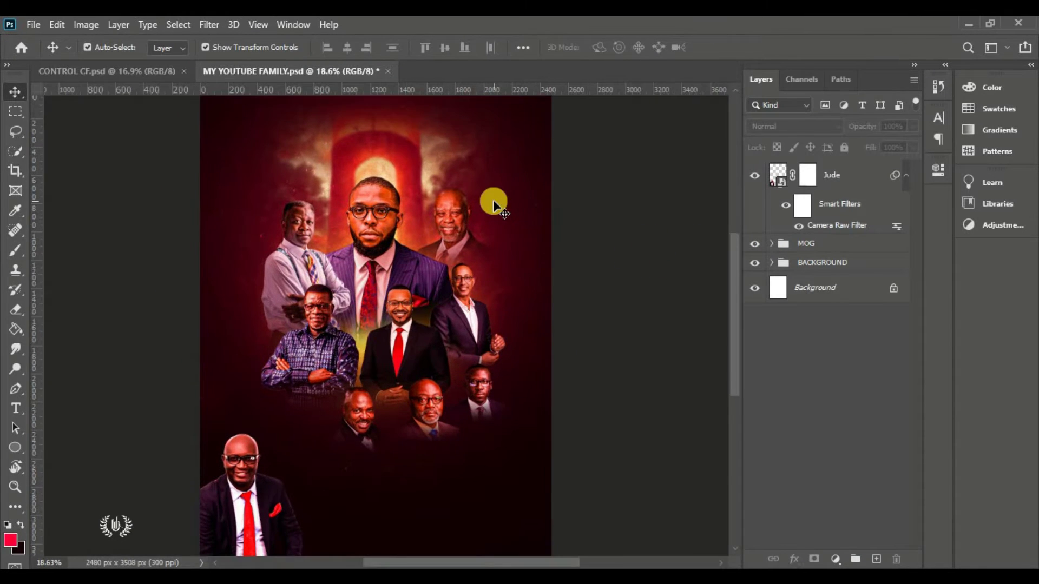
{"action": "left_click", "coordinate": [27, 410]}
{"action": "left_click", "coordinate": [503, 281]}
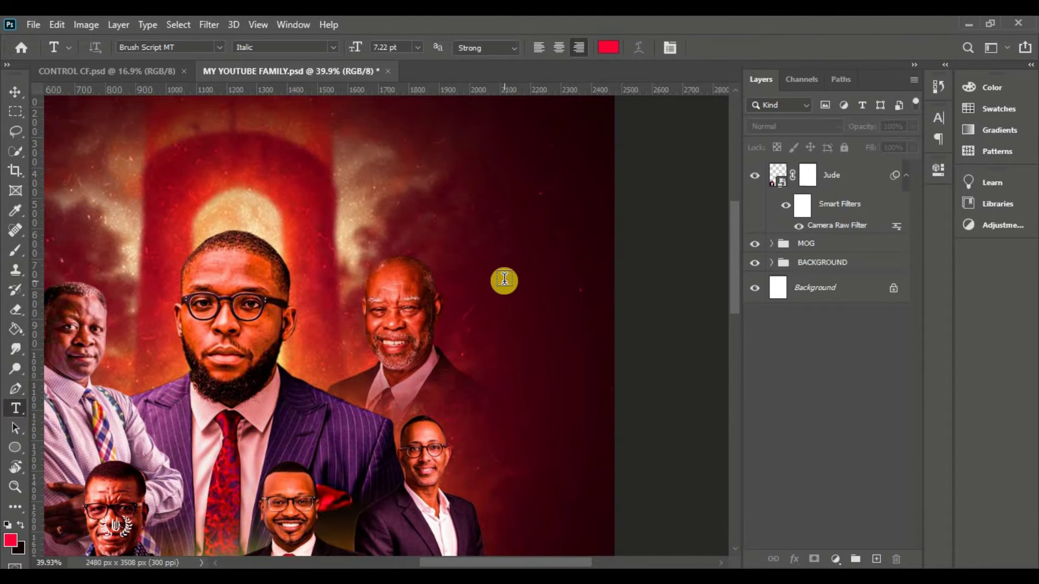
{"action": "left_click", "coordinate": [608, 47]}
{"action": "left_click", "coordinate": [888, 118]}
{"action": "type", "text": "Humane"}
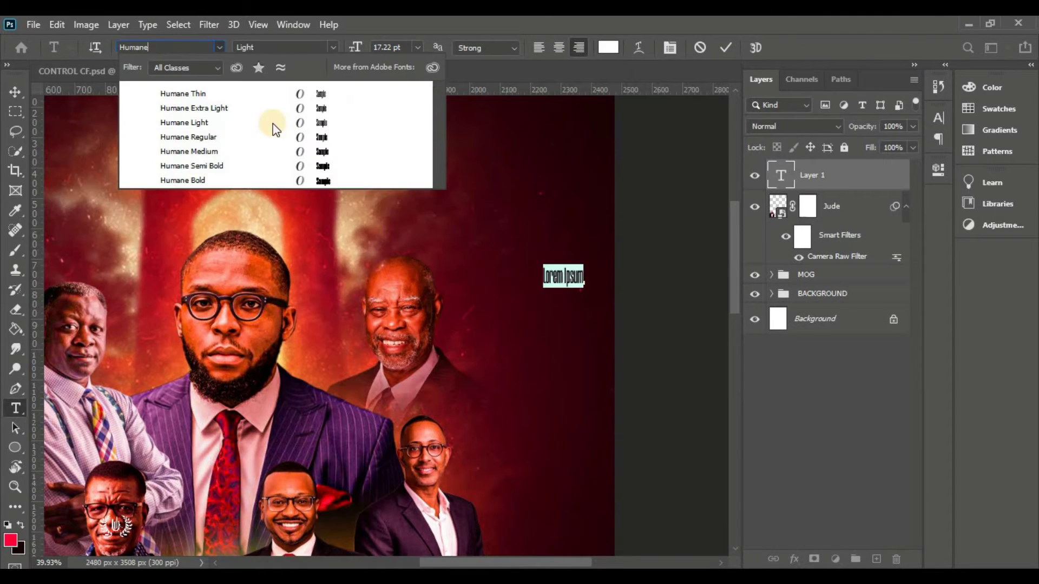
{"action": "left_click", "coordinate": [227, 165]}
{"action": "type", "text": "G"}
{"action": "scroll", "coordinate": [562, 295], "scroll_direction": "up", "scroll_amount": 3}
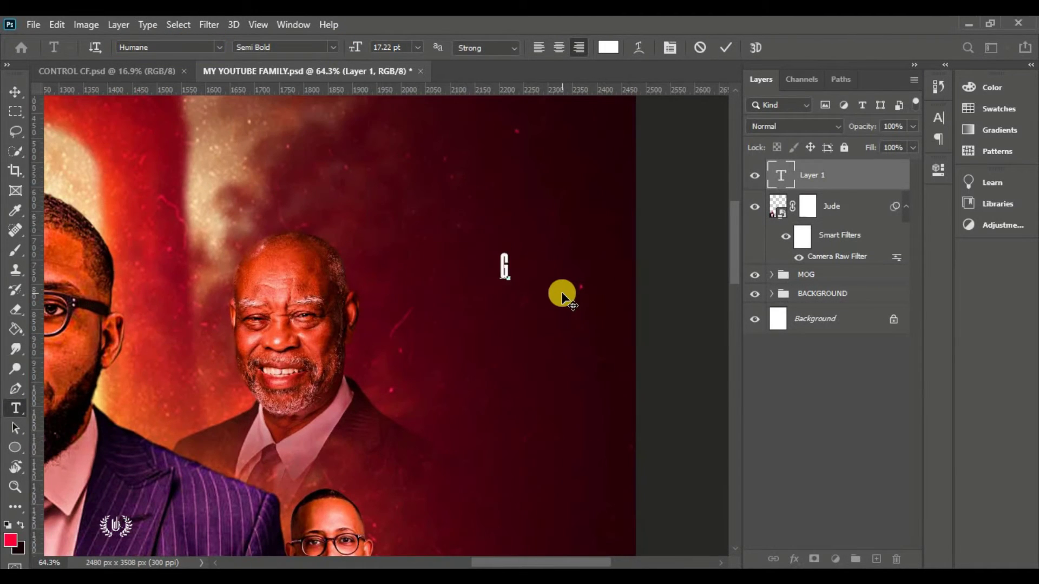
{"action": "type", "text": "UEST SPEAKER"}
{"action": "key", "text": "ctrl+Return"}
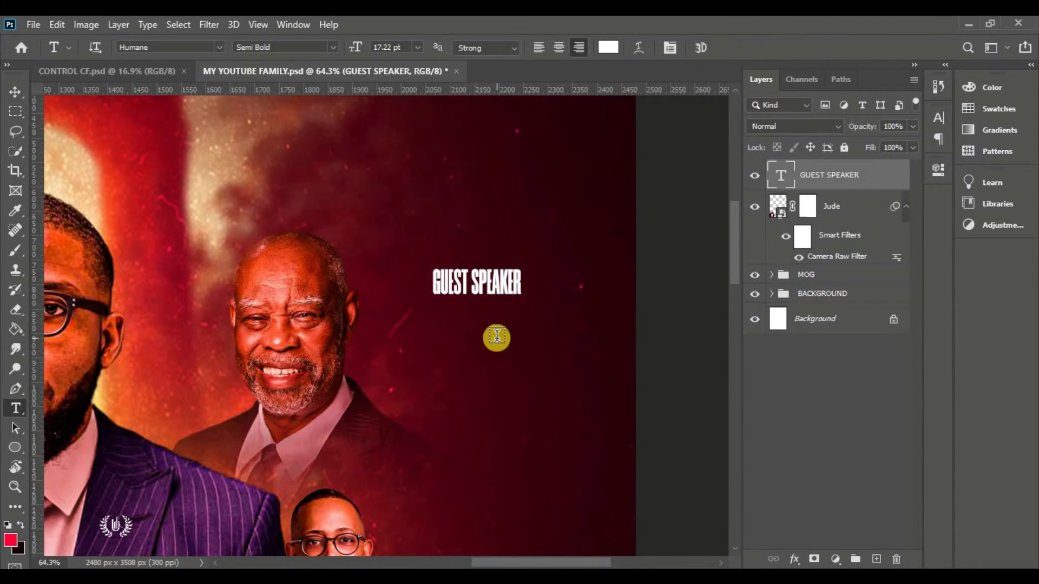
Add the speaker's name below it in Montserrat Medium at 10 pt
{"action": "left_click", "coordinate": [493, 336]}
{"action": "left_click", "coordinate": [184, 52]}
{"action": "type", "text": "Montserrat"}
{"action": "left_click", "coordinate": [332, 47]}
{"action": "left_click", "coordinate": [264, 159]}
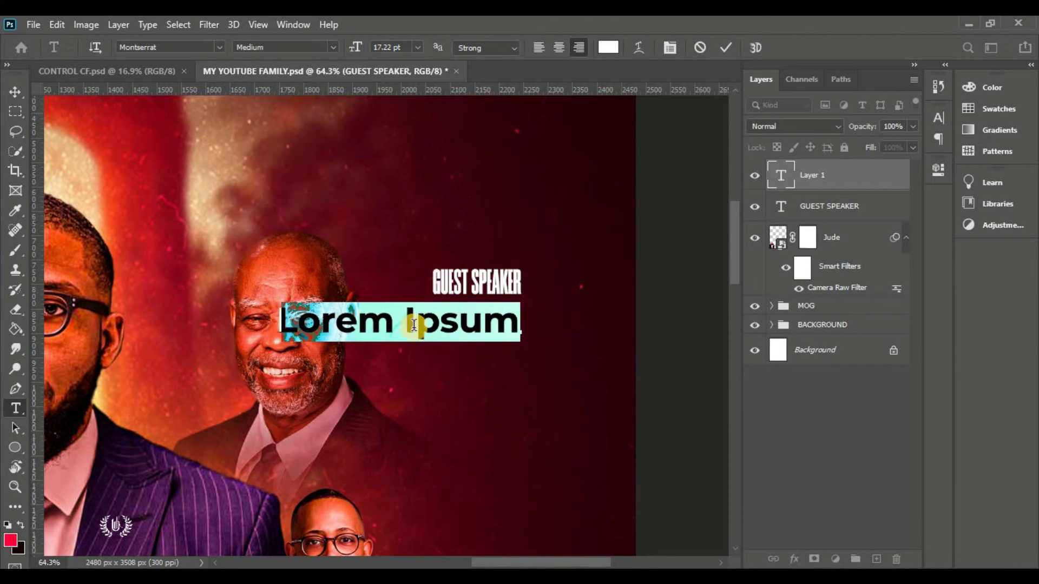
{"action": "left_click", "coordinate": [334, 48]}
{"action": "type", "text": "10"}
{"action": "key", "text": "Return"}
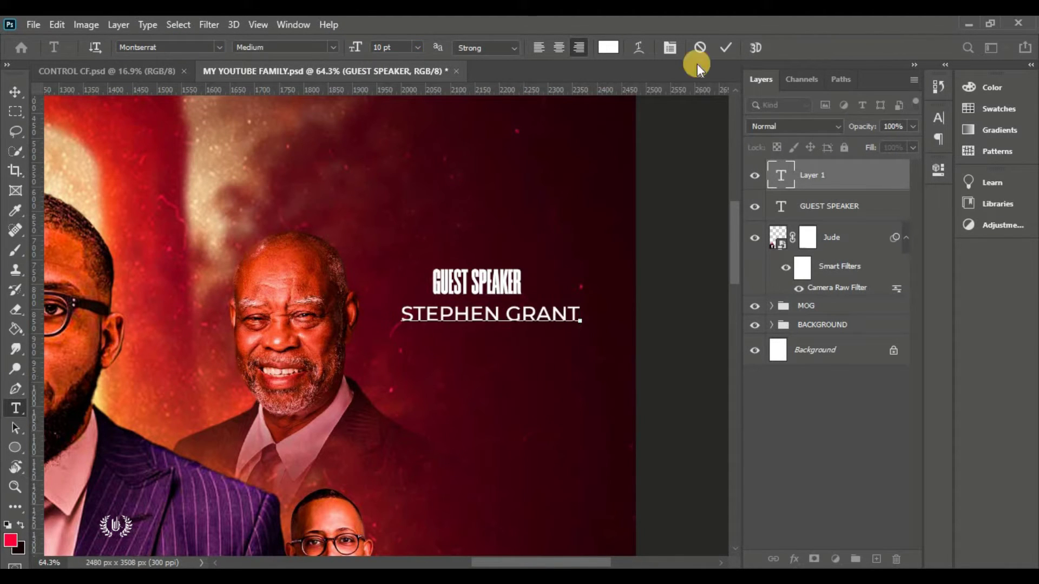
{"action": "key", "text": "ctrl+Return"}
Position the name text directly under the GUEST SPEAKER caption
{"action": "key", "text": "v"}
{"action": "mouse_move", "coordinate": [527, 313]}
{"action": "left_mouse_down"}
{"action": "mouse_move", "coordinate": [556, 314]}
{"action": "mouse_move", "coordinate": [519, 308]}
{"action": "mouse_move", "coordinate": [543, 307]}
{"action": "left_mouse_up"}
{"action": "key", "text": "ctrl+t"}
{"action": "key", "text": "Return"}
Color the GUEST SPEAKER caption orange #ffa800
{"action": "key", "text": "alt+["}
{"action": "left_click", "coordinate": [938, 118]}
{"action": "left_click", "coordinate": [908, 207]}
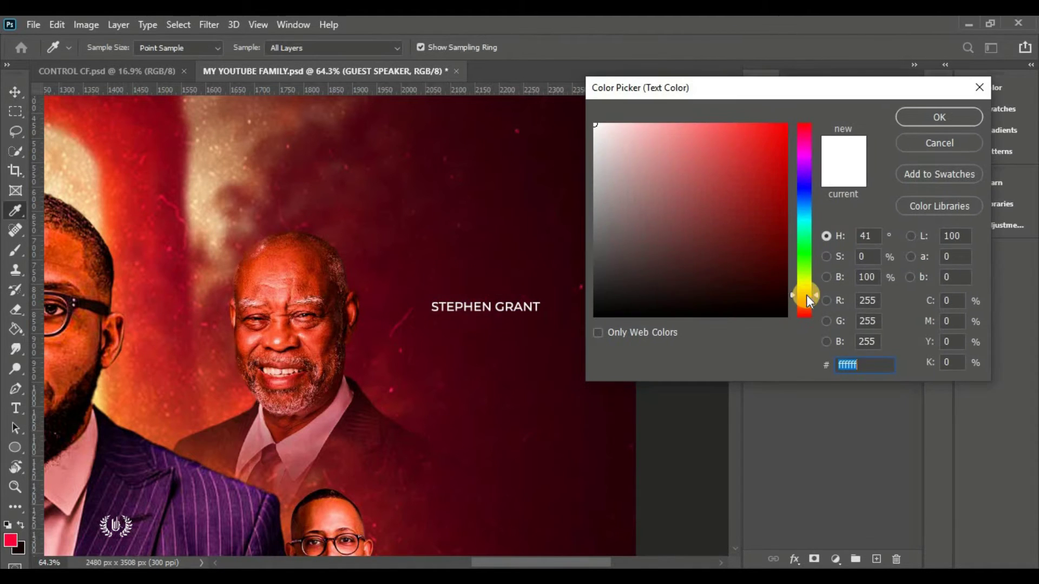
{"action": "type", "text": "ffa800"}
{"action": "key", "text": "Return"}
Place the arrow graphic, then shrink and rotate it to a tiny size beside the label
{"action": "double_click", "coordinate": [529, 174]}
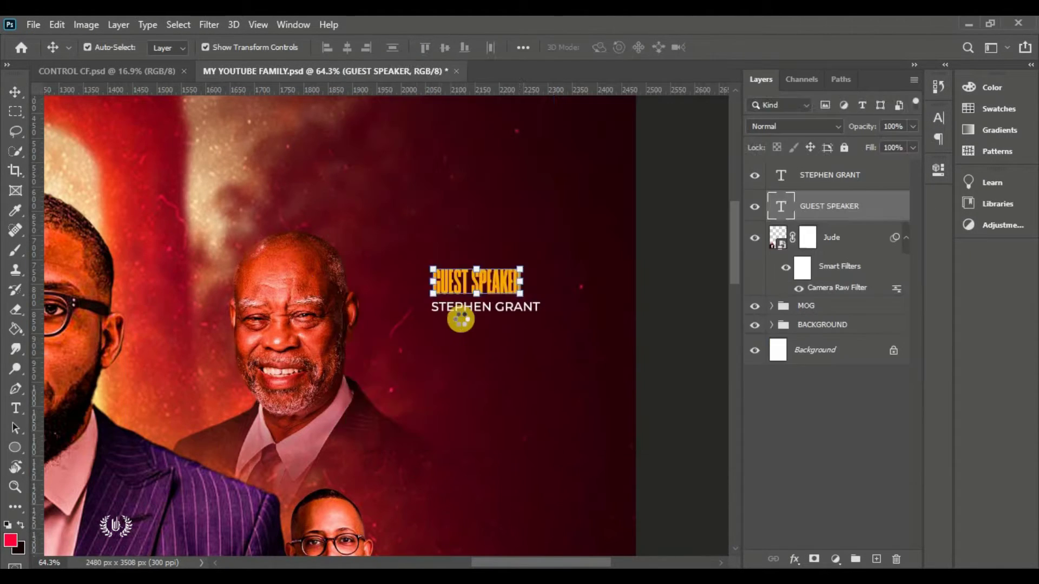
{"action": "key", "text": "ctrl+0"}
{"action": "scroll", "coordinate": [487, 217], "scroll_direction": "up", "scroll_amount": 3}
{"action": "left_click_drag", "start_coordinate": [464, 118], "coordinate": [388, 152]}
{"action": "key", "text": "ctrl+plus"}
{"action": "left_click_drag", "start_coordinate": [360, 222], "coordinate": [356, 269]}
{"action": "key", "text": "ctrl+plus"}
{"action": "left_click", "coordinate": [737, 50]}
Group the arrow, caption and name as Group 1 and move it beside the top-right portrait
{"action": "left_click", "coordinate": [772, 355]}
{"action": "left_click", "coordinate": [429, 336]}
{"action": "left_click_drag", "start_coordinate": [503, 352], "coordinate": [408, 204]}
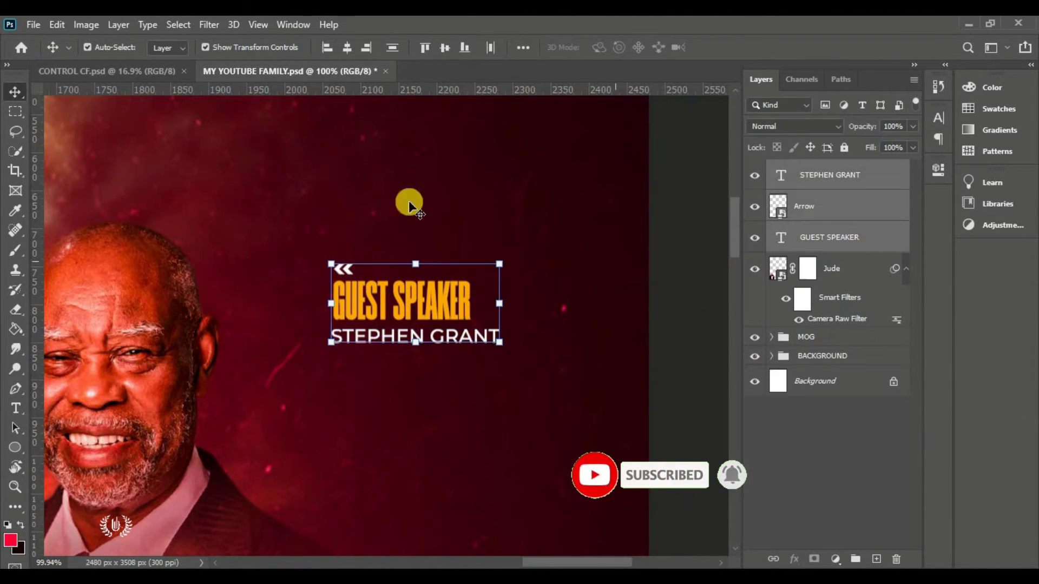
{"action": "left_click", "coordinate": [855, 559]}
{"action": "key", "text": "ctrl+t"}
{"action": "left_click_drag", "start_coordinate": [412, 294], "coordinate": [375, 389]}
Duplicate the label group and move the copy down beside the next portrait
{"action": "key", "text": "ctrl+0"}
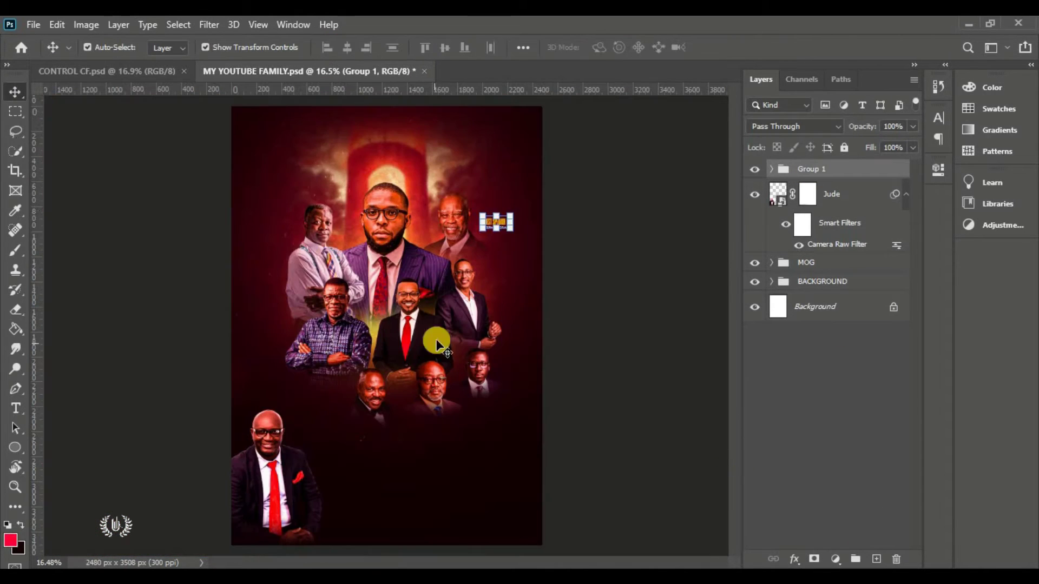
{"action": "left_click", "coordinate": [687, 132]}
{"action": "scroll", "coordinate": [480, 227], "scroll_direction": "up", "scroll_amount": 5}
{"action": "key", "text": "ctrl+j"}
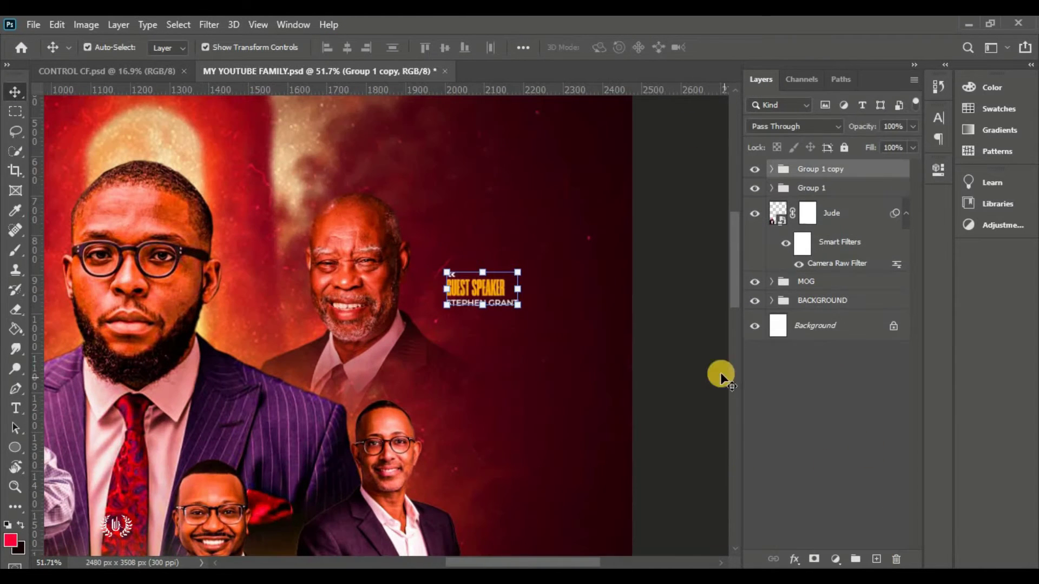
{"action": "scroll", "coordinate": [604, 233], "scroll_direction": "down", "scroll_amount": 3}
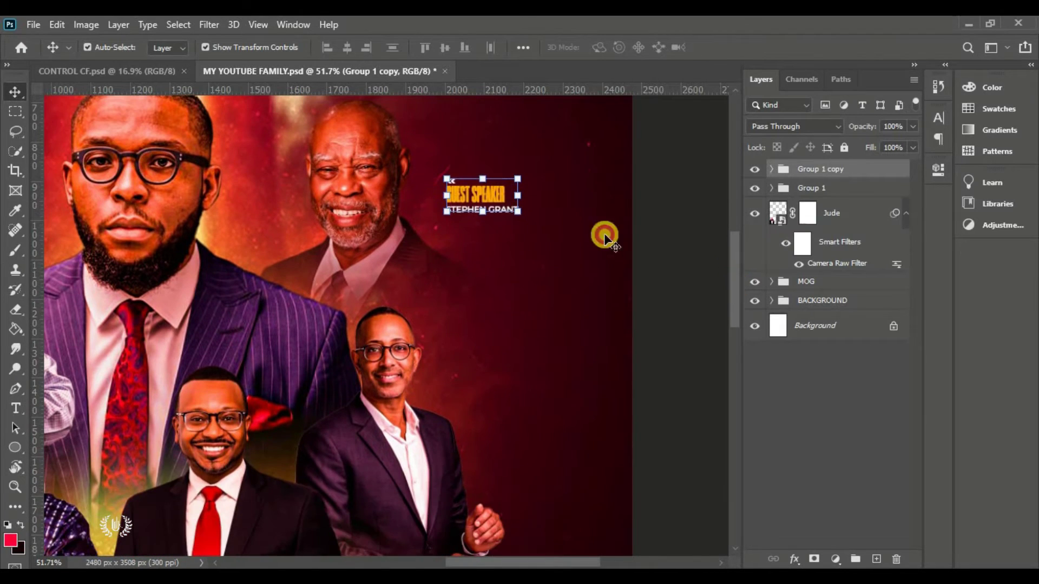
{"action": "left_click", "coordinate": [482, 177]}
{"action": "left_click_drag", "start_coordinate": [490, 193], "coordinate": [498, 375]}
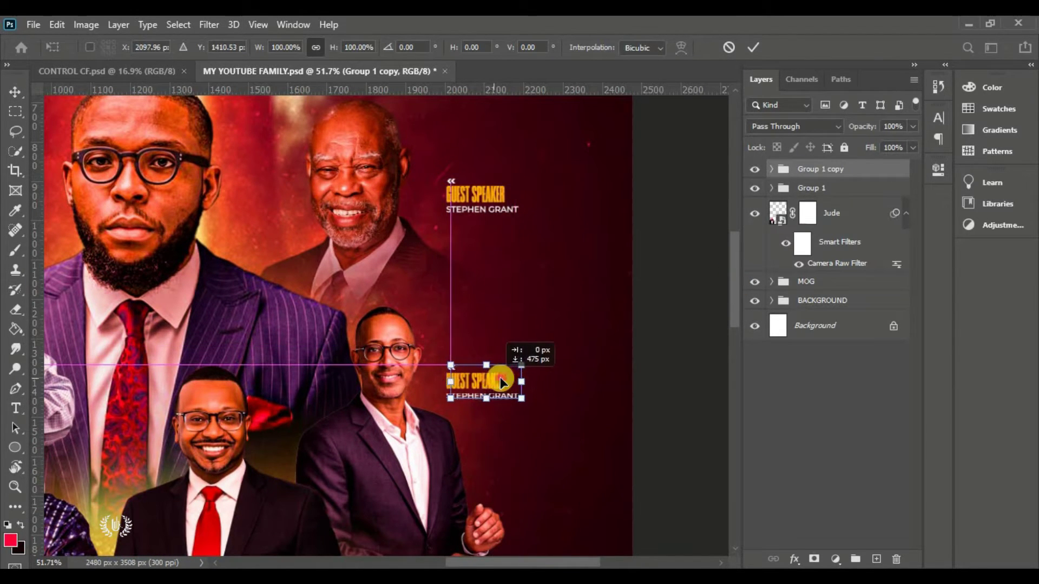
{"action": "left_click", "coordinate": [755, 45]}
{"action": "left_click", "coordinate": [602, 378]}
Retype the copied label's name as the second speaker's name
{"action": "scroll", "coordinate": [482, 403], "scroll_direction": "up", "scroll_amount": 2}
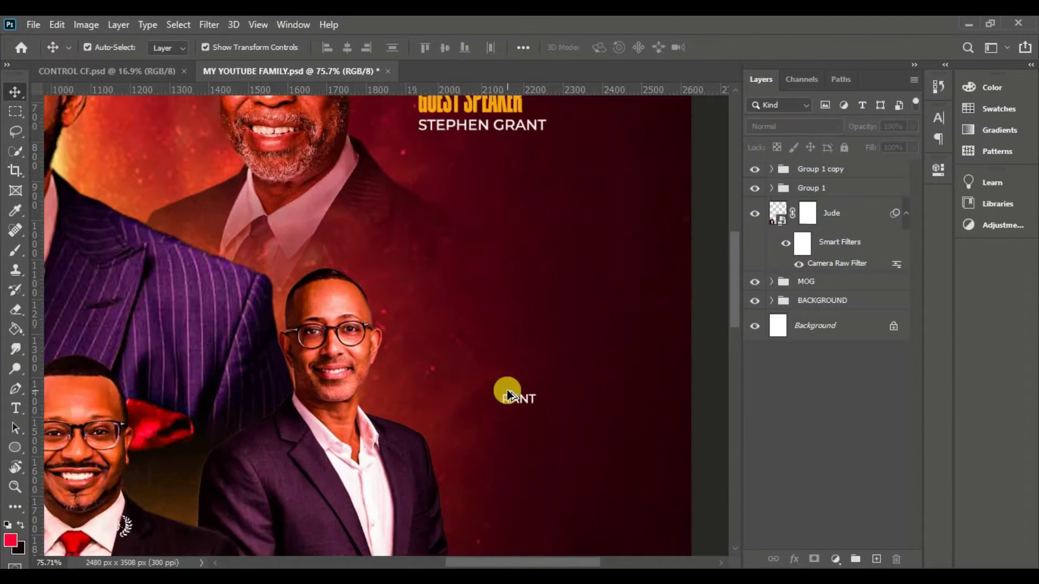
{"action": "double_click", "coordinate": [506, 392]}
{"action": "key", "text": "ctrl+Return"}
Copy the label down to the next portrait and rename it for the third speaker
{"action": "scroll", "coordinate": [475, 399], "scroll_direction": "down", "scroll_amount": 2}
{"action": "scroll", "coordinate": [618, 181], "scroll_direction": "down", "scroll_amount": 2}
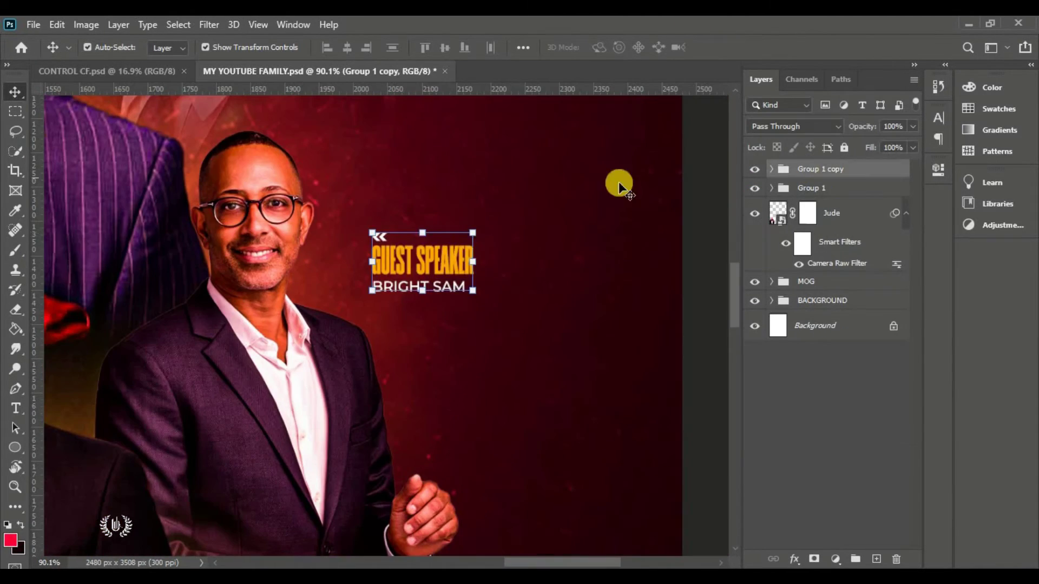
{"action": "left_click_drag", "start_coordinate": [416, 255], "coordinate": [525, 452]}
{"action": "double_click", "coordinate": [535, 468]}
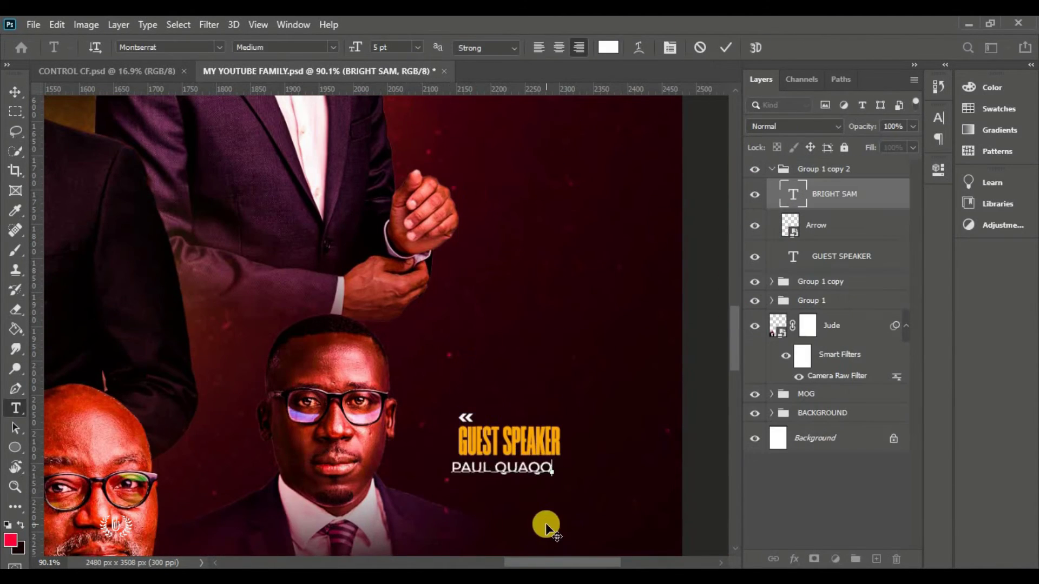
{"action": "key", "text": "ctrl+Return"}
{"action": "left_click", "coordinate": [771, 169]}
Copy the label down-left to another portrait and rename it for the fourth speaker
{"action": "scroll", "coordinate": [670, 241], "scroll_direction": "down", "scroll_amount": 3}
{"action": "scroll", "coordinate": [670, 241], "scroll_direction": "up", "scroll_amount": 3}
{"action": "left_click_drag", "start_coordinate": [564, 324], "coordinate": [374, 428]}
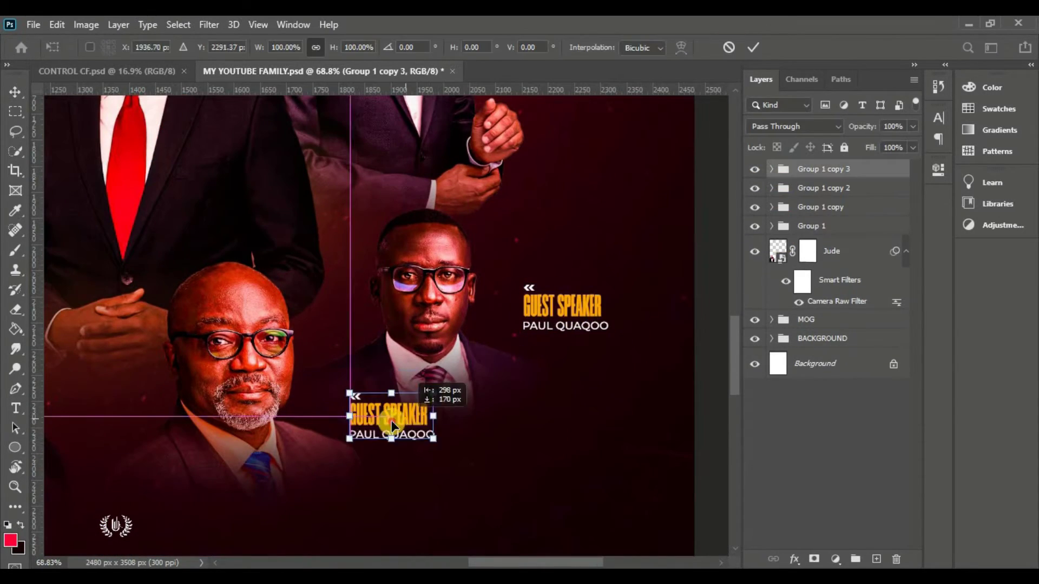
{"action": "double_click", "coordinate": [379, 428]}
{"action": "key", "text": "ctrl+Return"}
Duplicate the label for a left-side portrait, flipping the arrow and shifting the name left
{"action": "scroll", "coordinate": [346, 429], "scroll_direction": "down", "scroll_amount": 5}
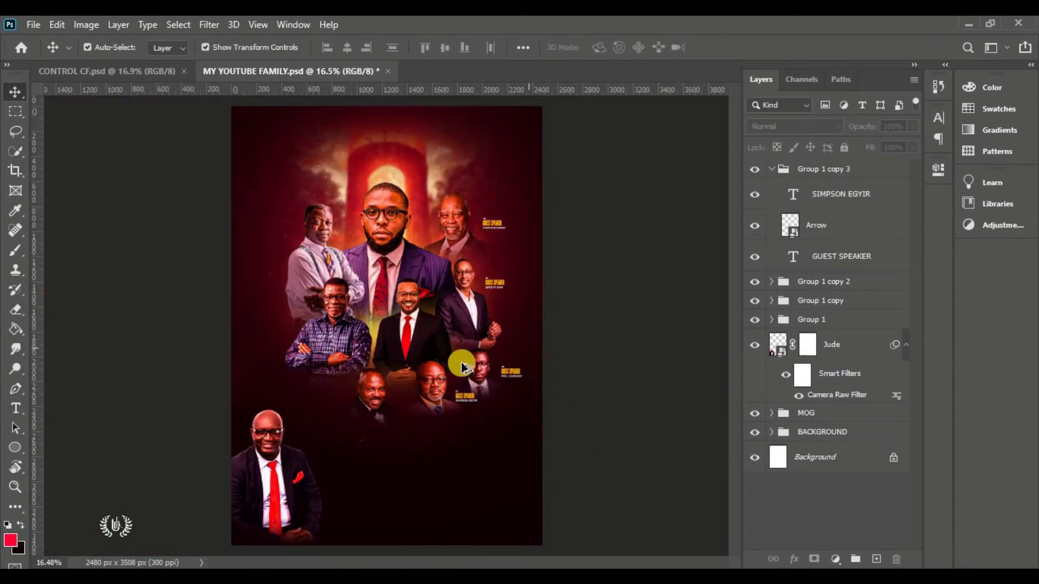
{"action": "scroll", "coordinate": [609, 231], "scroll_direction": "up", "scroll_amount": 3}
{"action": "key", "text": "ctrl+j"}
{"action": "key", "text": "ctrl+t"}
{"action": "key", "text": "Return"}
{"action": "scroll", "coordinate": [263, 259], "scroll_direction": "up", "scroll_amount": 5}
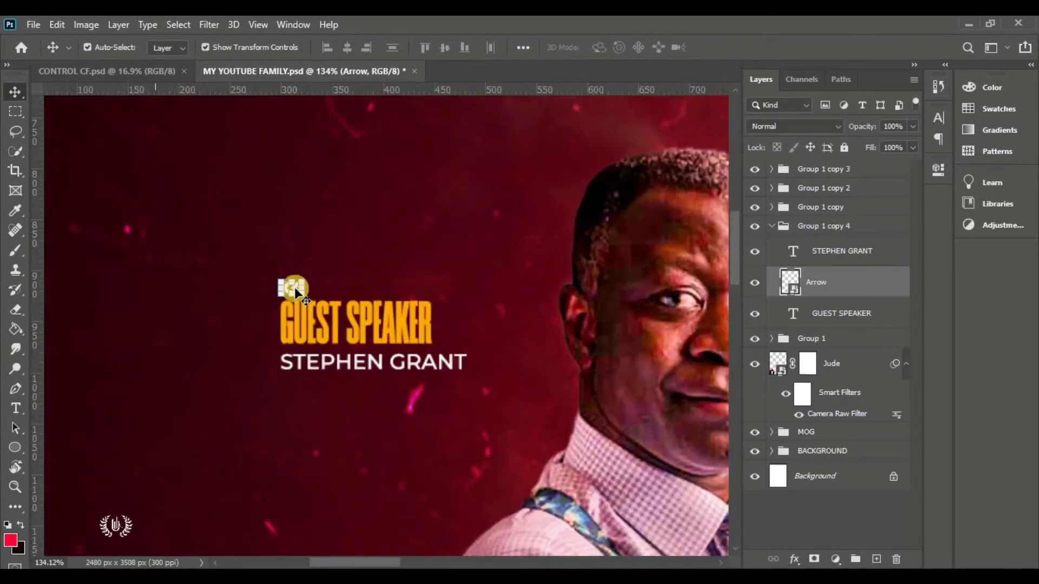
{"action": "left_click", "coordinate": [483, 282]}
{"action": "left_click", "coordinate": [752, 47]}
{"action": "left_click_drag", "start_coordinate": [441, 365], "coordinate": [295, 411]}
Replace the mirrored label's name with a two-line speaker name
{"action": "scroll", "coordinate": [294, 411], "scroll_direction": "down", "scroll_amount": 3}
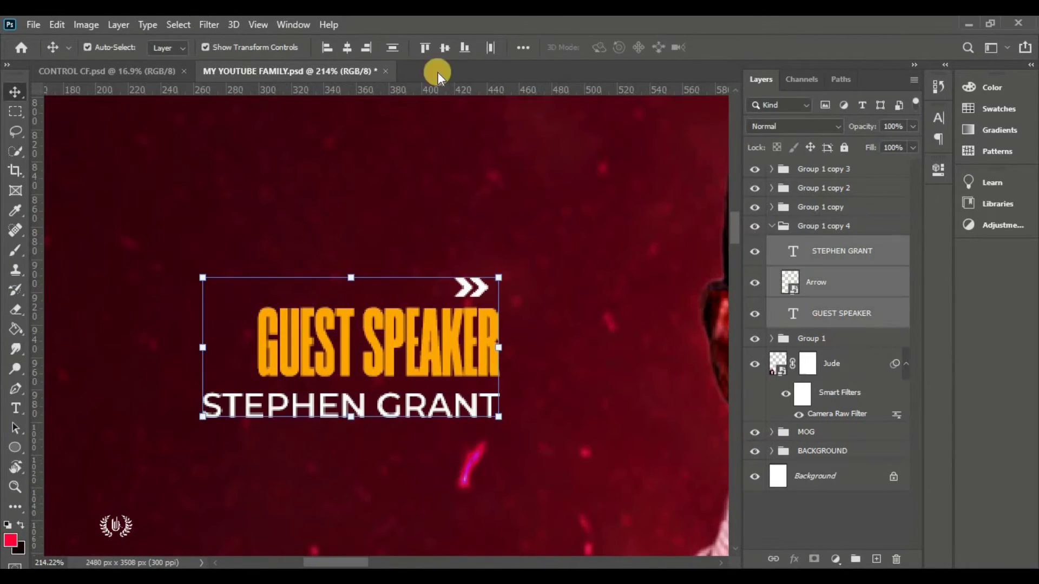
{"action": "scroll", "coordinate": [398, 389], "scroll_direction": "up", "scroll_amount": 3}
{"action": "key", "text": "t"}
{"action": "left_click", "coordinate": [399, 389]}
{"action": "key", "text": "ctrl+a"}
{"action": "type", "text": "PS. EASTWOOD"}
{"action": "key", "text": "Return"}
{"action": "type", "text": "ANABA"}
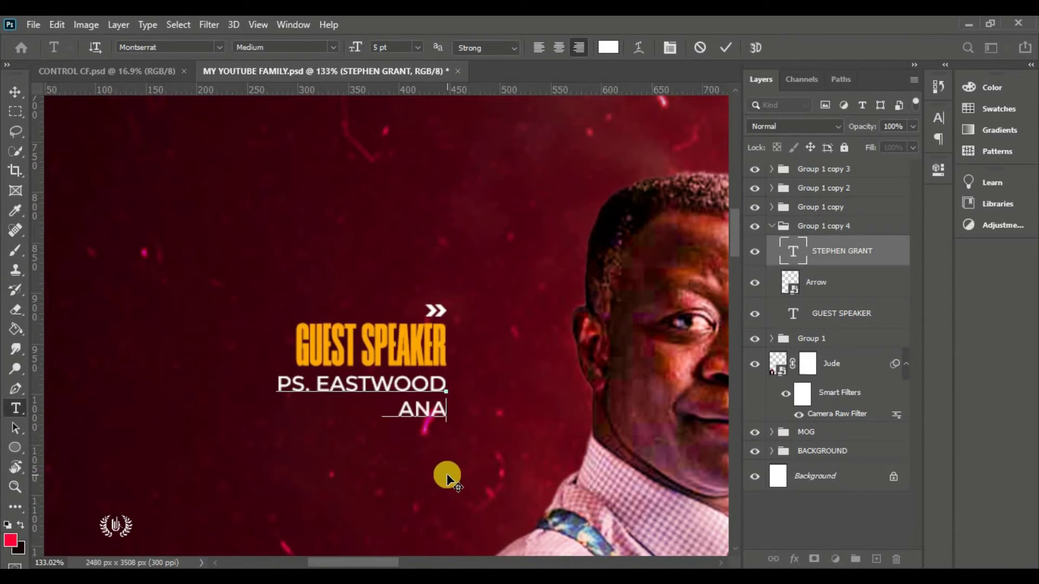
{"action": "key", "text": "ctrl+Return"}
Duplicate the finished label group and retype its name for another speaker
{"action": "scroll", "coordinate": [640, 272], "scroll_direction": "down", "scroll_amount": 5}
{"action": "left_click", "coordinate": [888, 223]}
{"action": "key", "text": "ctrl+j"}
{"action": "key", "text": "ctrl+t"}
{"action": "key", "text": "Return"}
{"action": "scroll", "coordinate": [301, 401], "scroll_direction": "up", "scroll_amount": 3}
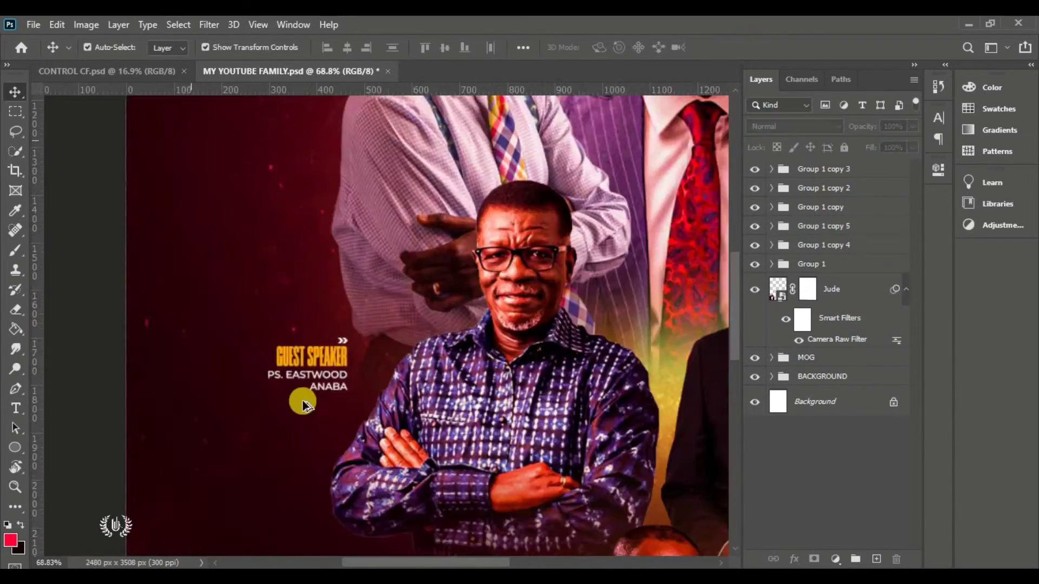
{"action": "key", "text": "t"}
{"action": "left_click_drag", "start_coordinate": [297, 359], "coordinate": [448, 390]}
{"action": "type", "text": "MENSAH OTABIL"}
{"action": "key", "text": "ctrl+Return"}
{"action": "key", "text": "v"}
Copy a label down to the last portrait and rename it for the final speaker
{"action": "scroll", "coordinate": [336, 294], "scroll_direction": "down", "scroll_amount": 4}
{"action": "scroll", "coordinate": [337, 294], "scroll_direction": "up", "scroll_amount": 3}
{"action": "left_click", "coordinate": [822, 226]}
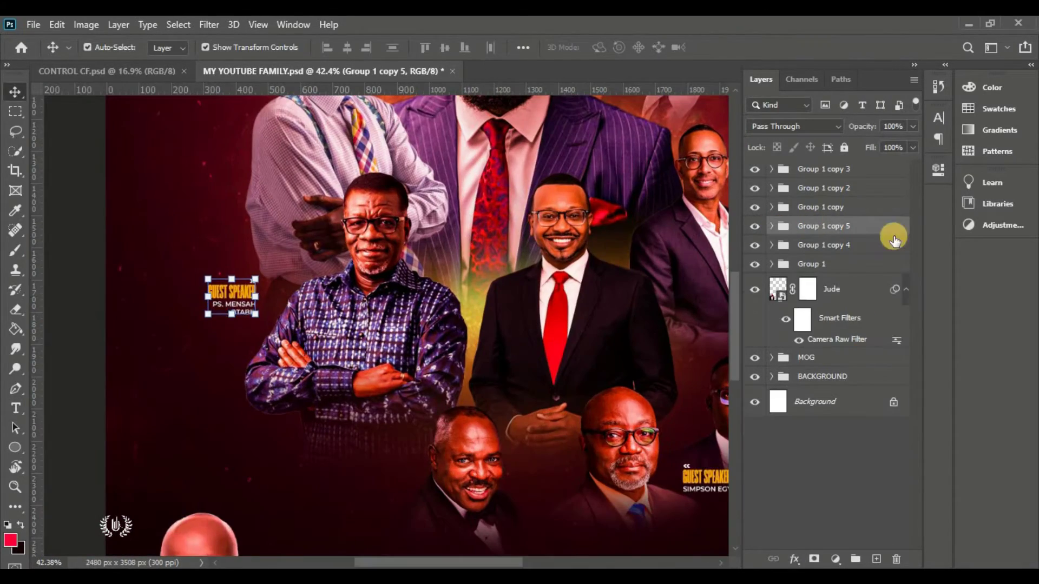
{"action": "left_click_drag", "start_coordinate": [233, 295], "coordinate": [383, 464]}
{"action": "key", "text": "Return"}
{"action": "scroll", "coordinate": [336, 433], "scroll_direction": "up", "scroll_amount": 3}
{"action": "key", "text": "t"}
{"action": "left_click", "coordinate": [380, 441]}
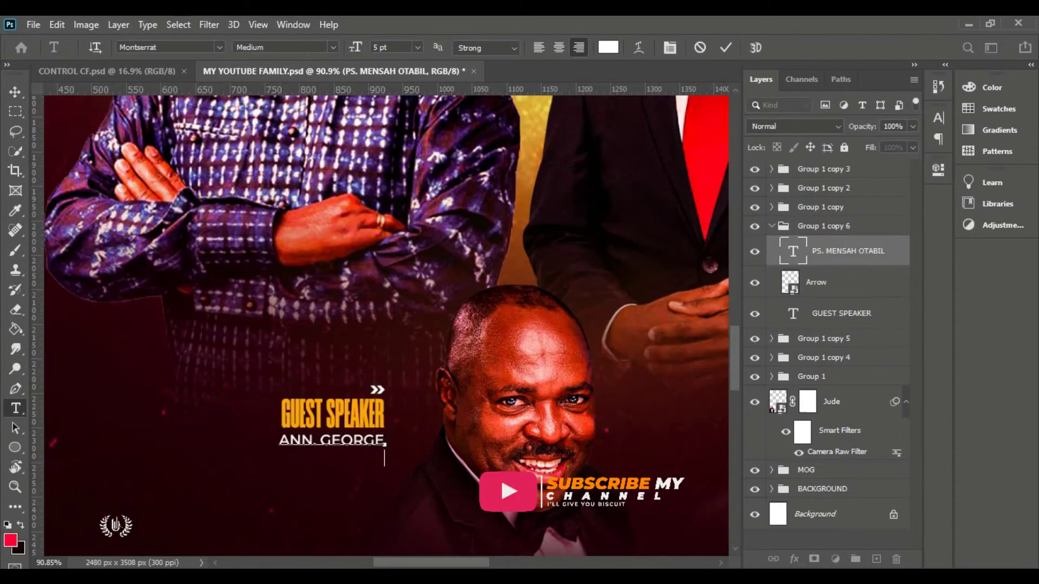
{"action": "key", "text": "ctrl+Return"}
{"action": "key", "text": "v"}
{"action": "scroll", "coordinate": [621, 406], "scroll_direction": "down", "scroll_amount": 4}
{"action": "scroll", "coordinate": [596, 272], "scroll_direction": "up", "scroll_amount": 3}
Copy a label to the central portrait and retitle it HOST(PROPHET), with the host's name in ExtraBold Italic
{"action": "left_click_drag", "start_coordinate": [596, 272], "coordinate": [444, 332]}
{"action": "scroll", "coordinate": [424, 392], "scroll_direction": "up", "scroll_amount": 2}
{"action": "type", "text": "tHOST(PROPHET)"}
{"action": "key", "text": "ctrl+Return"}
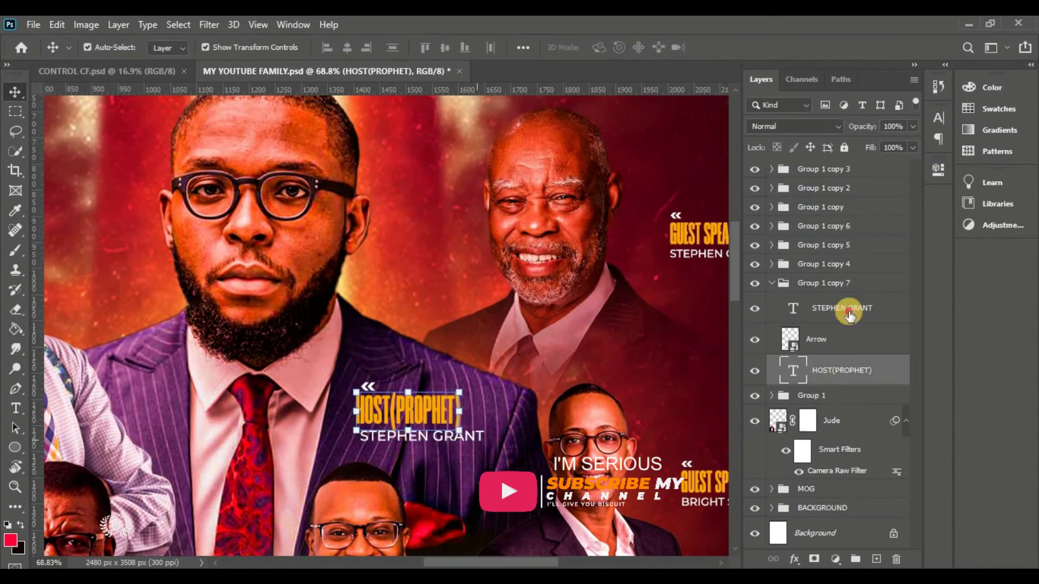
{"action": "double_click", "coordinate": [793, 308]}
{"action": "left_click", "coordinate": [331, 46]}
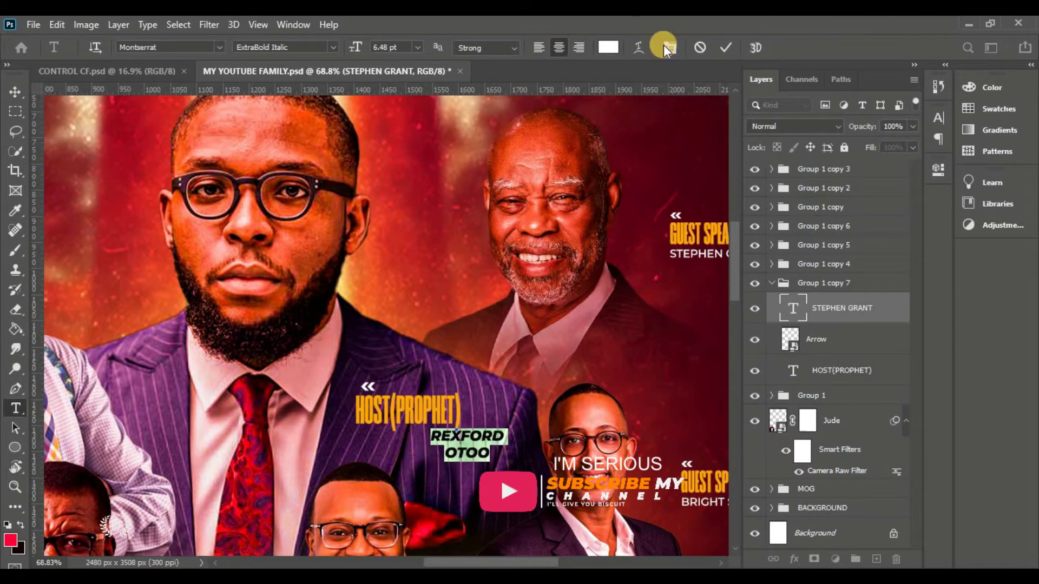
{"action": "key", "text": "ctrl+Return"}
Place a copy of the host label beside the bottom-left portrait
{"action": "scroll", "coordinate": [590, 393], "scroll_direction": "down", "scroll_amount": 5}
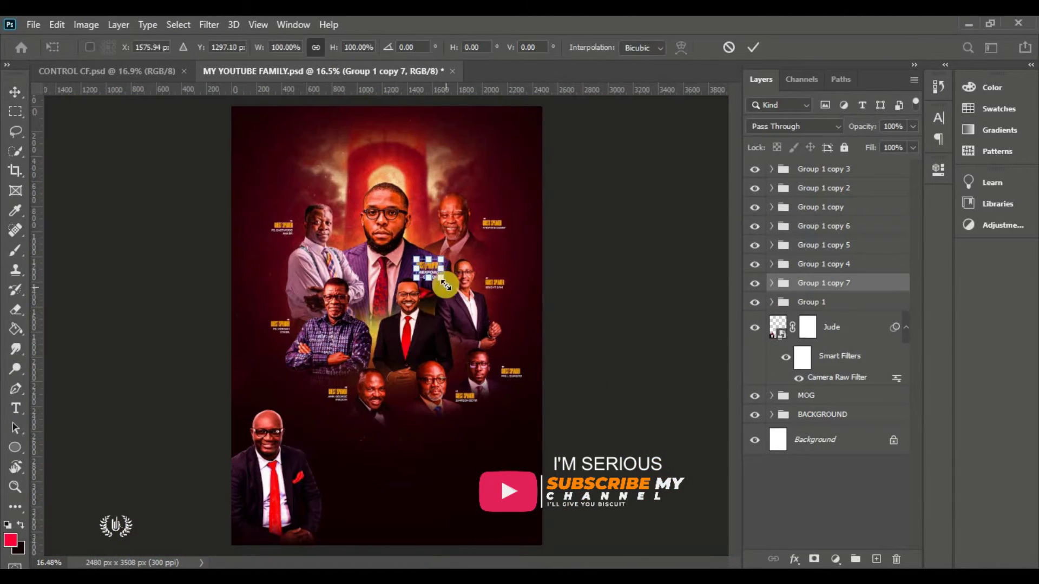
{"action": "left_click_drag", "start_coordinate": [441, 280], "coordinate": [331, 449]}
{"action": "key", "text": "ctrl+t"}
{"action": "key", "text": "Return"}
{"action": "scroll", "coordinate": [331, 449], "scroll_direction": "up", "scroll_amount": 5}
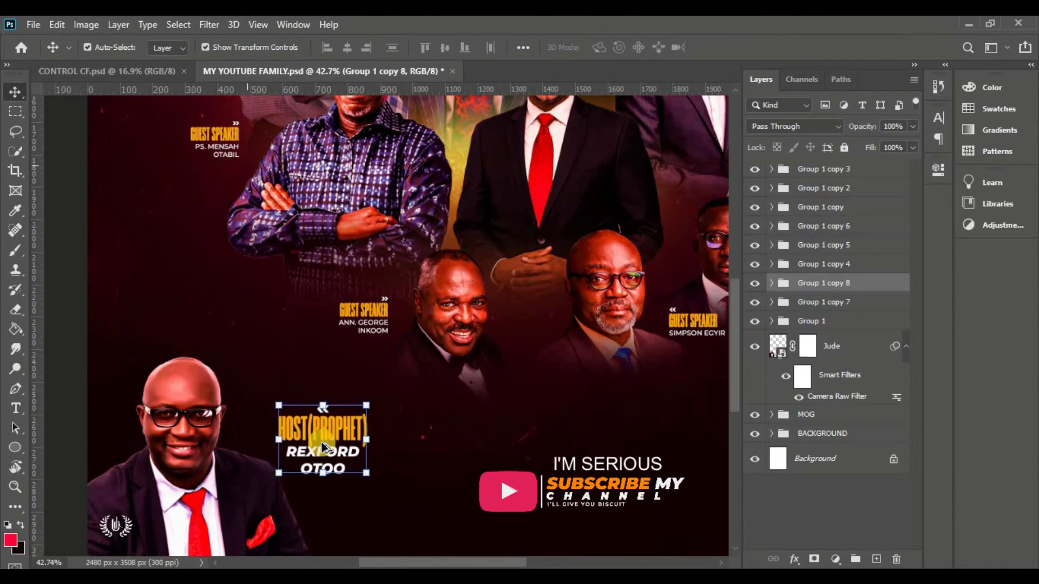
Retitle the copied label EVENT M.C and replace the name beneath with the emcee's name
{"action": "left_click", "coordinate": [771, 283]}
{"action": "double_click", "coordinate": [793, 370]}
{"action": "type", "text": "EVENT M.C"}
{"action": "left_click", "coordinate": [344, 461]}
{"action": "key", "text": "ctrl+a"}
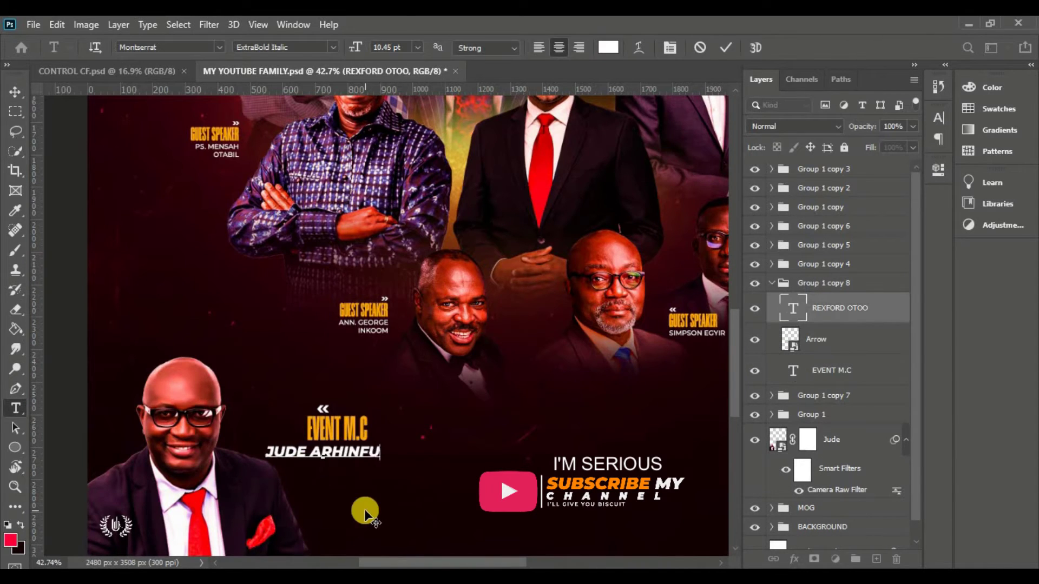
{"action": "left_click", "coordinate": [726, 47]}
Nudge the arrow left above the heading and shrink the EVENT M.C label layers
{"action": "key", "text": "v"}
{"action": "scroll", "coordinate": [429, 431], "scroll_direction": "up", "scroll_amount": 3}
{"action": "left_click_drag", "start_coordinate": [307, 357], "coordinate": [291, 357]}
{"action": "left_click", "coordinate": [333, 427], "text": "shift"}
{"action": "left_click", "coordinate": [333, 390], "text": "shift"}
{"action": "key", "text": "ctrl+t"}
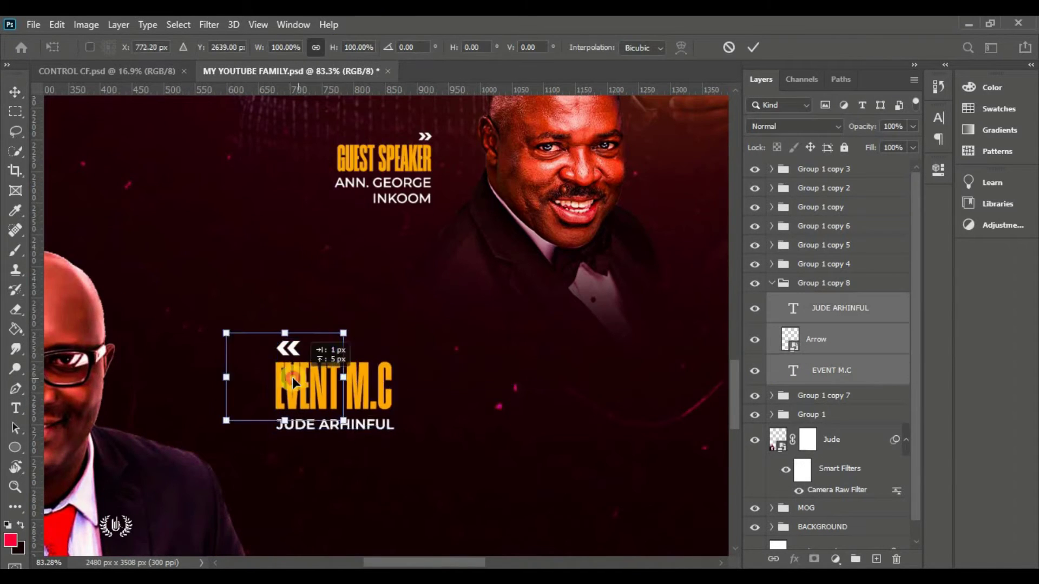
{"action": "key", "text": "ctrl+0"}
{"action": "left_click_drag", "start_coordinate": [325, 424], "coordinate": [321, 422]}
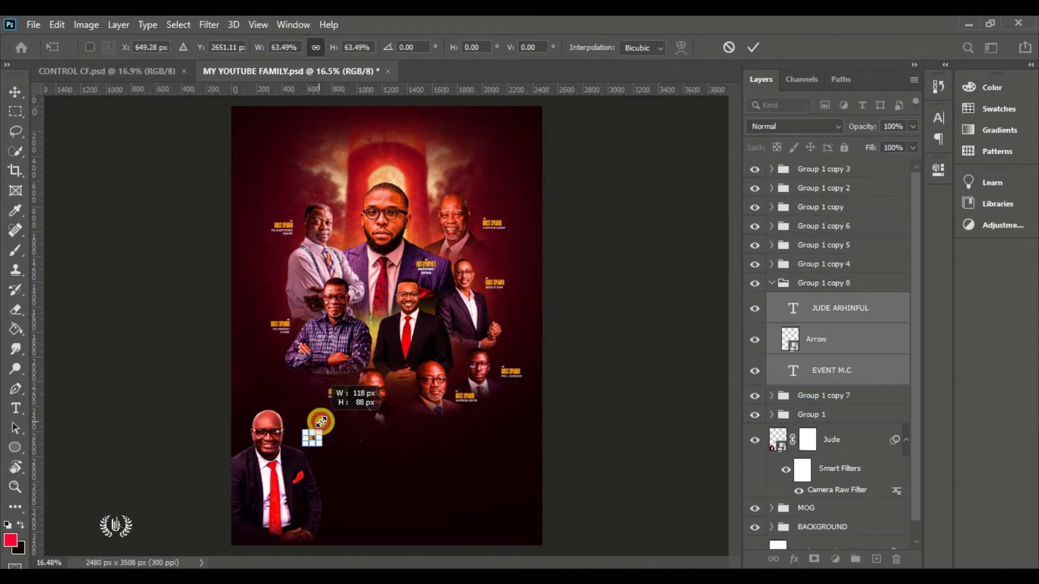
{"action": "left_click", "coordinate": [753, 47]}
{"action": "left_click", "coordinate": [552, 356]}
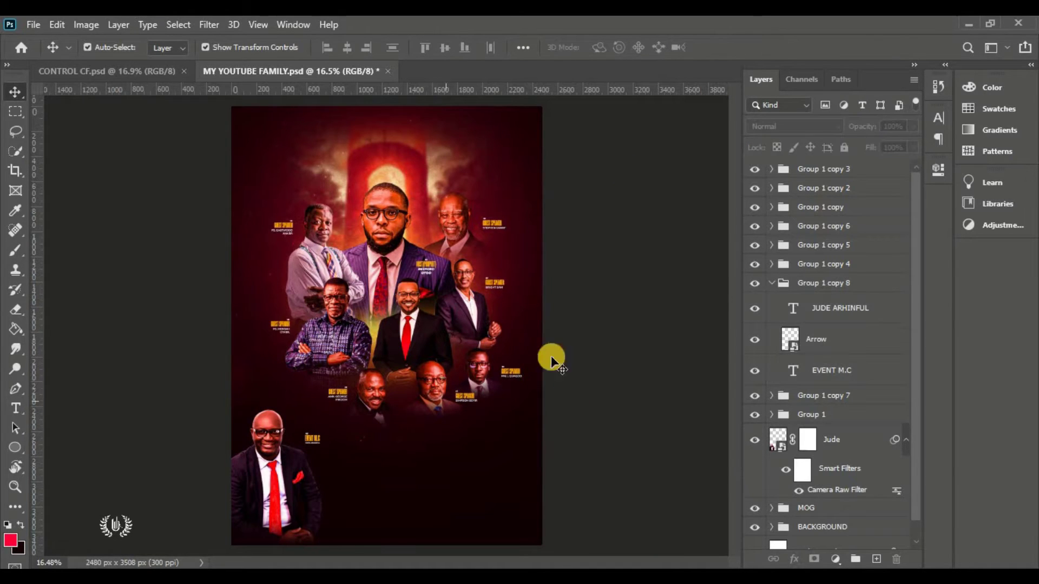
{"action": "key", "text": "ctrl+plus"}
{"action": "left_click", "coordinate": [772, 283]}
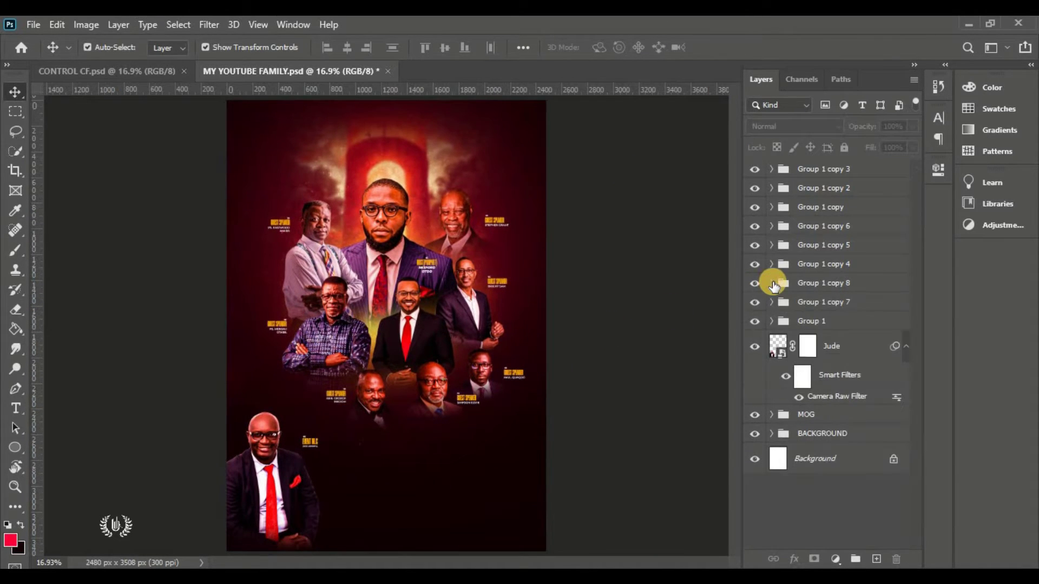
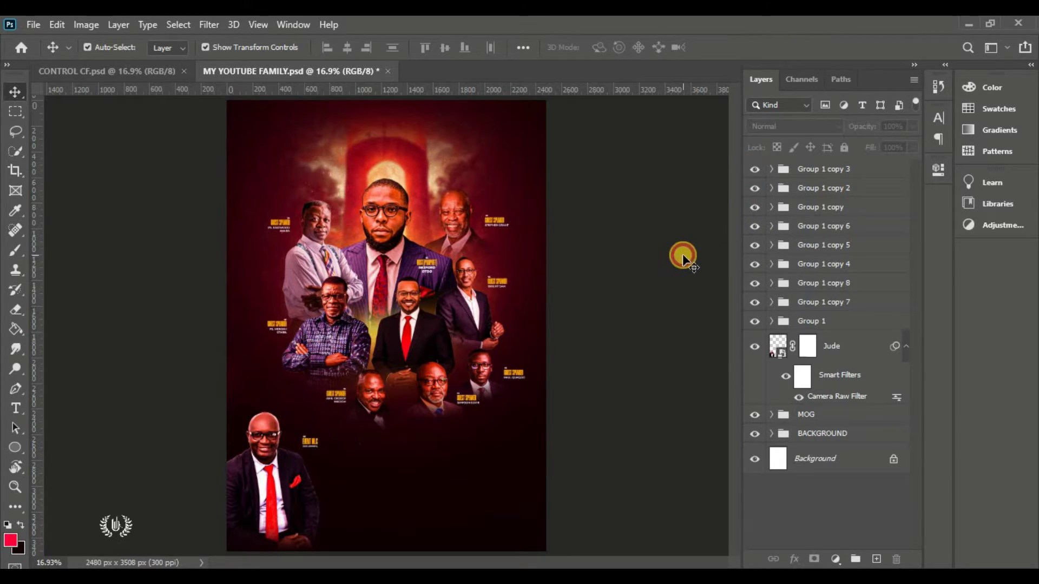
Group the nine speaker-name groups, Group 1 copy 3 down to Group 1, as 'NAMES OF MOG'
{"action": "left_click", "coordinate": [813, 168]}
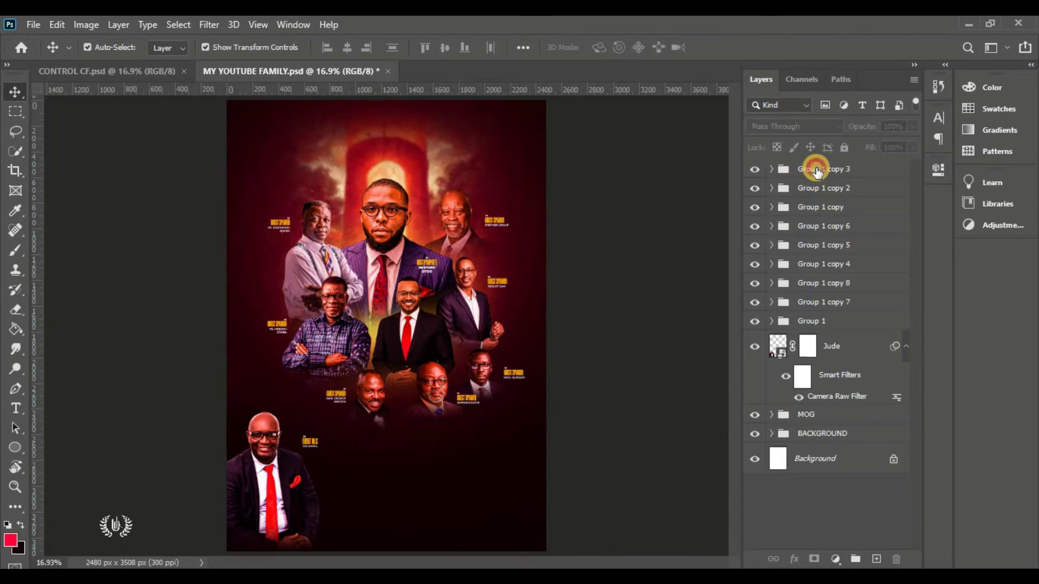
{"action": "left_click", "coordinate": [833, 324], "text": "shift"}
{"action": "left_click", "coordinate": [855, 561]}
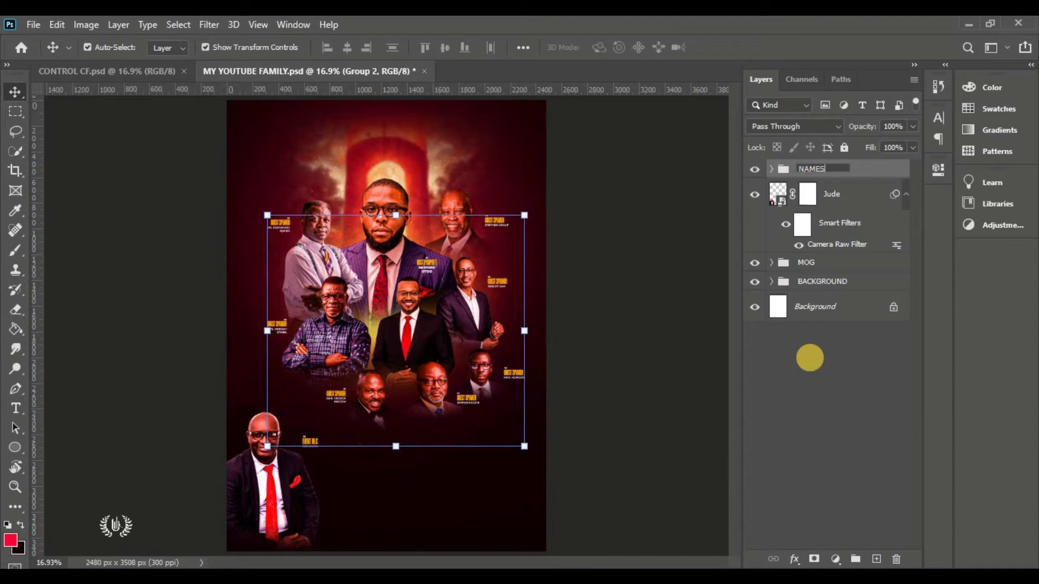
{"action": "key", "text": "Return"}
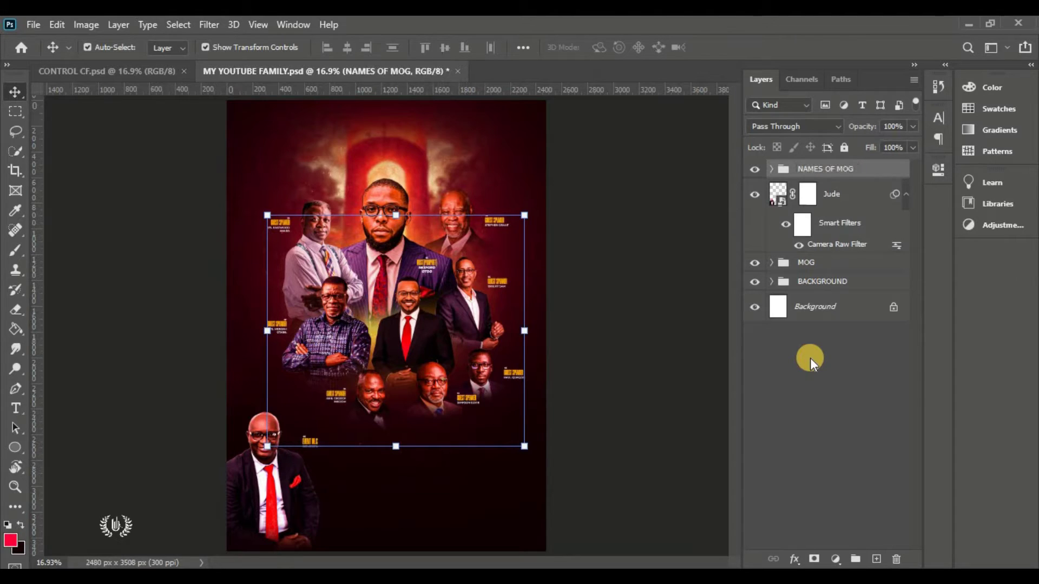
{"action": "left_click", "coordinate": [405, 100]}
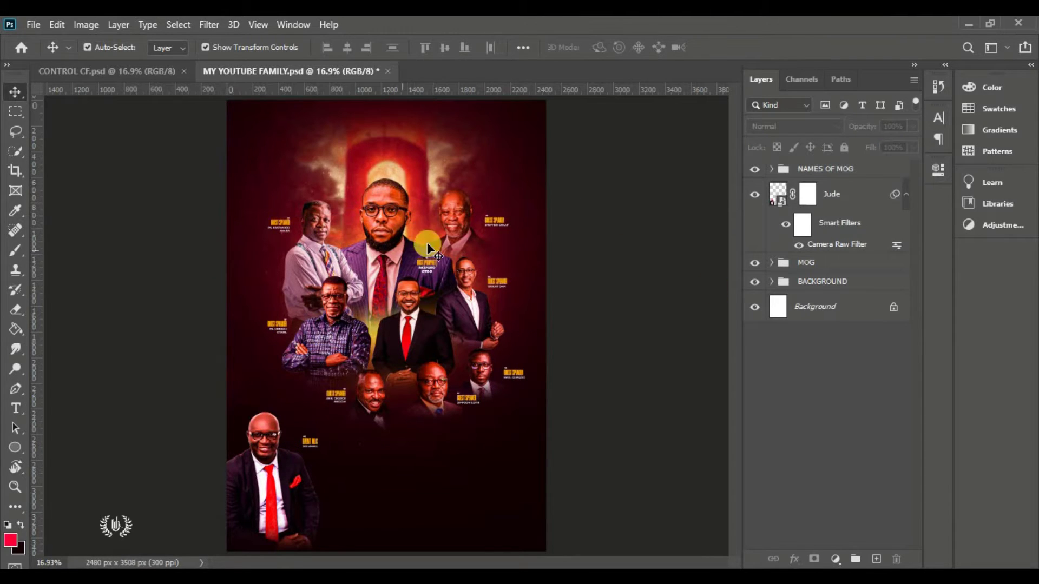
{"action": "left_click", "coordinate": [828, 170]}
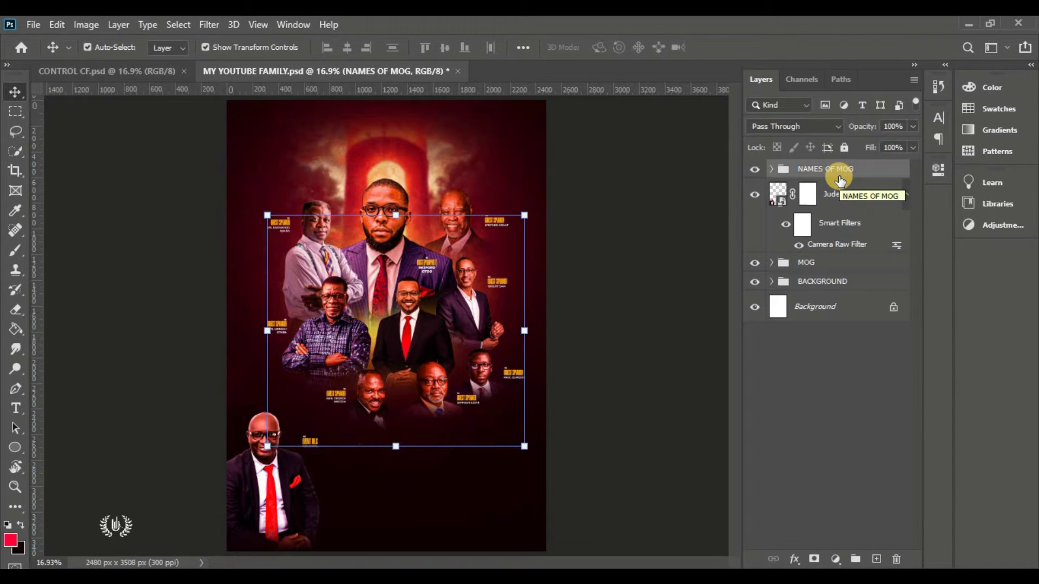
{"action": "left_click_drag", "start_coordinate": [15, 409], "coordinate": [77, 410]}
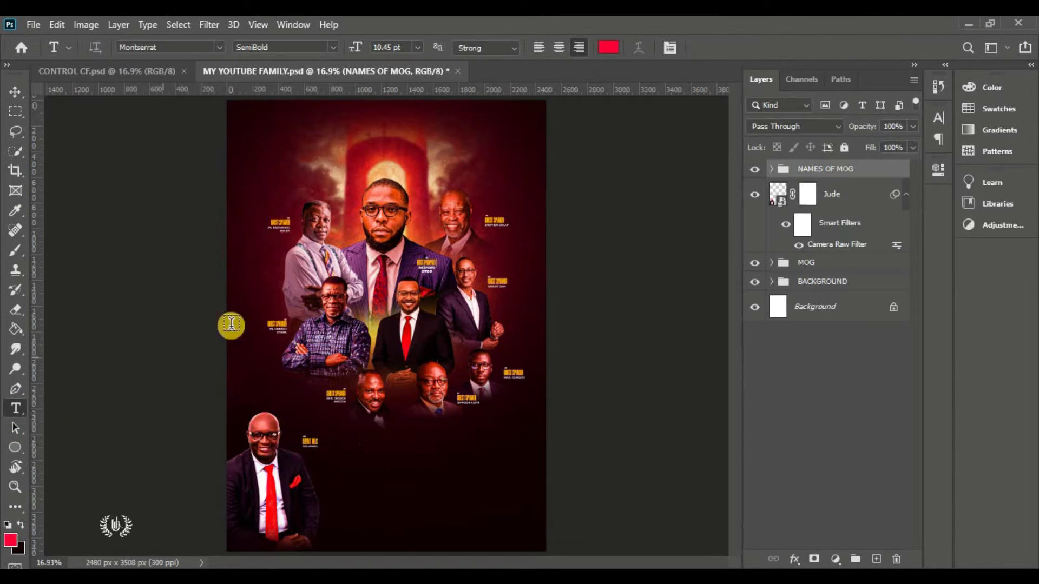
Add the title 'CHRIST FOR ALL MISSION' in white ExtraBold Italic near the flyer top
{"action": "left_click", "coordinate": [371, 142]}
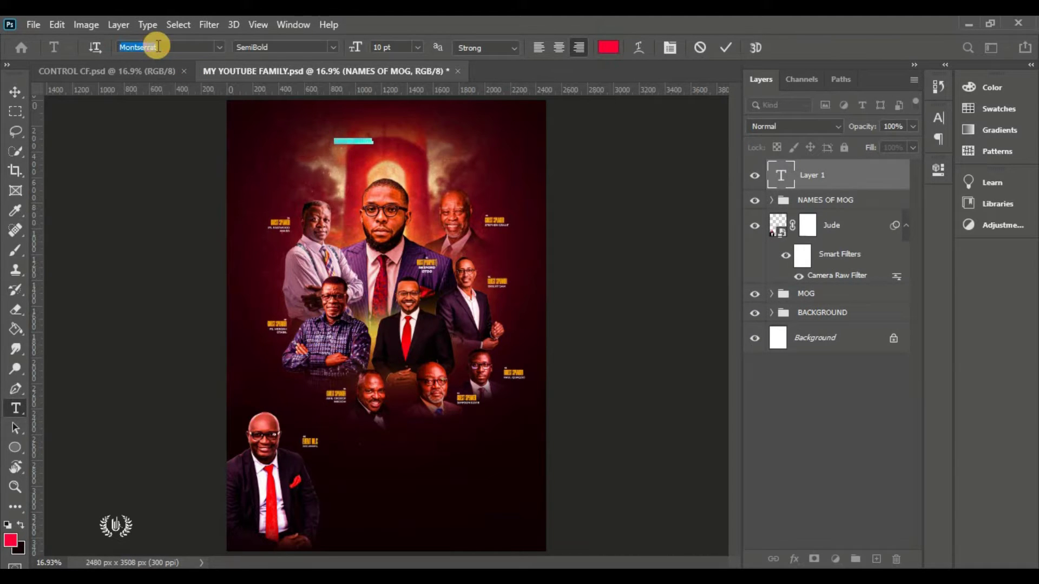
{"action": "left_click", "coordinate": [321, 54]}
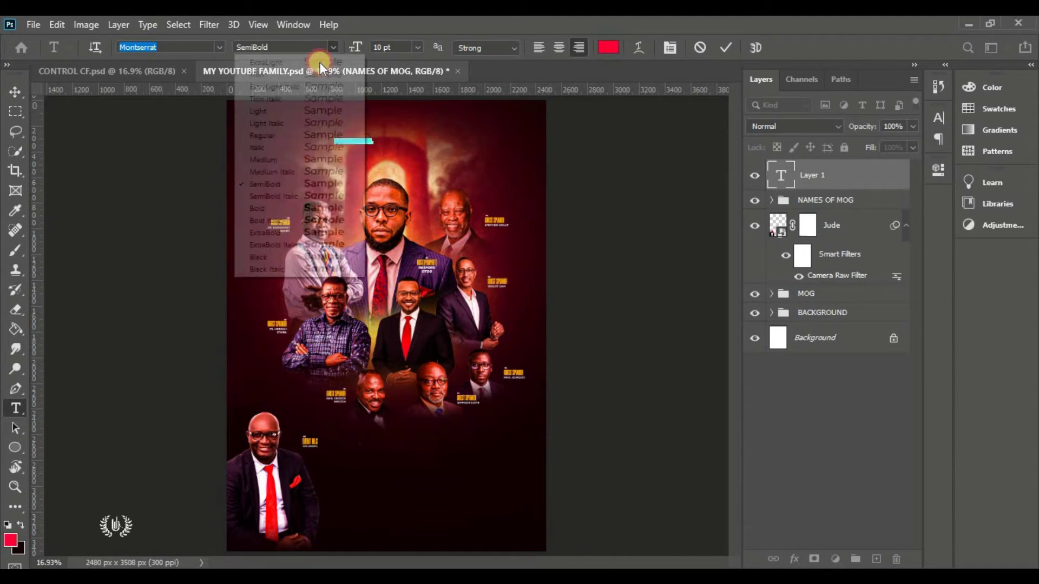
{"action": "left_click", "coordinate": [327, 242]}
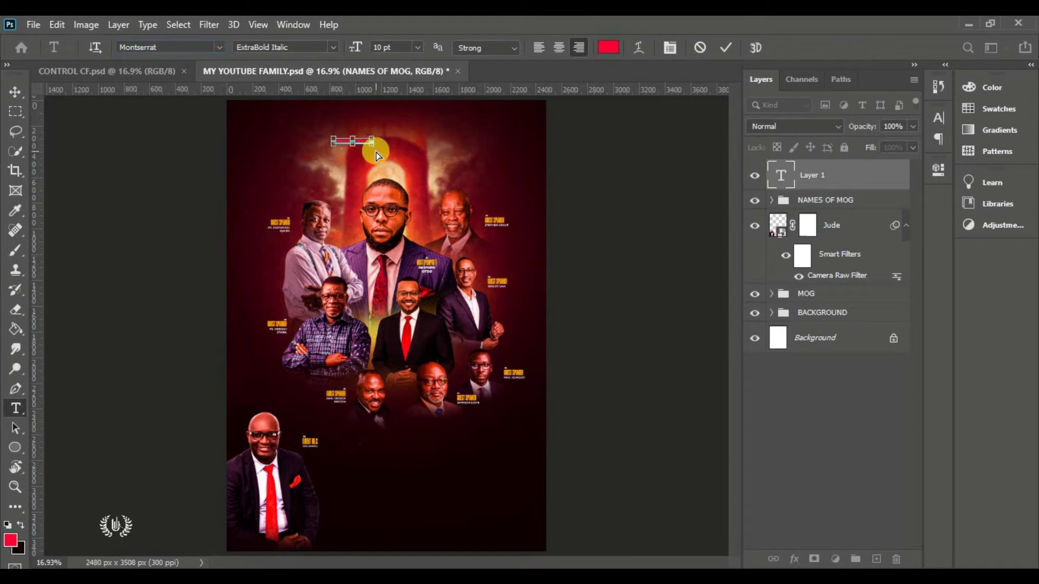
{"action": "scroll", "coordinate": [356, 135], "scroll_direction": "up", "scroll_amount": 5}
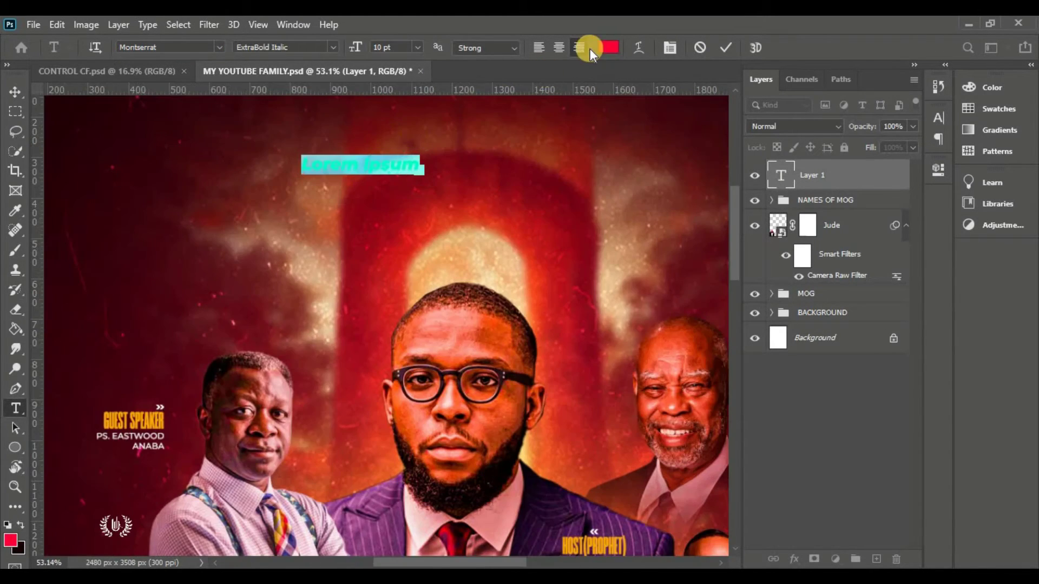
{"action": "left_click", "coordinate": [608, 47]}
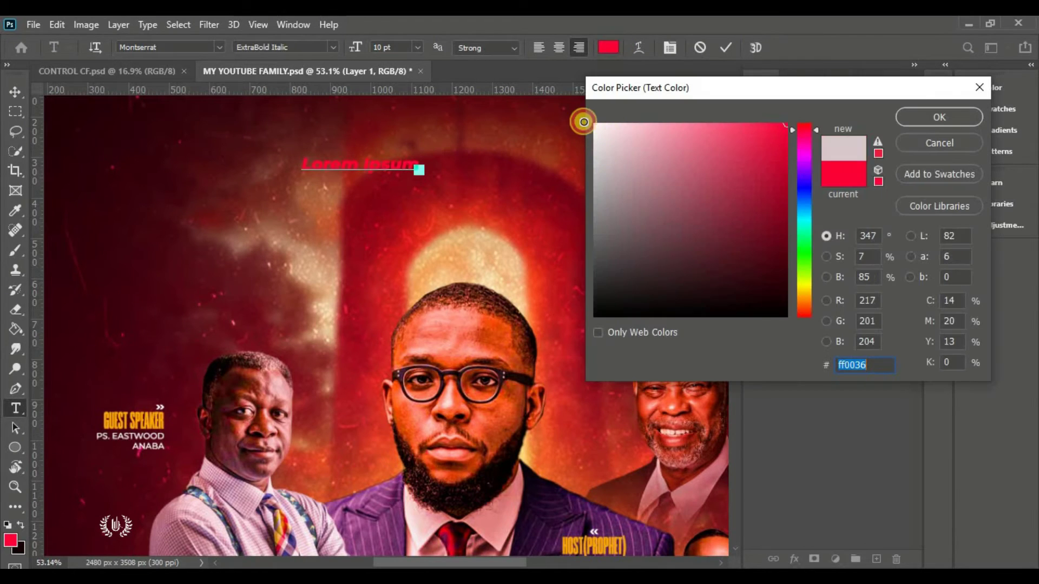
{"action": "left_click", "coordinate": [583, 122]}
{"action": "left_click", "coordinate": [920, 120]}
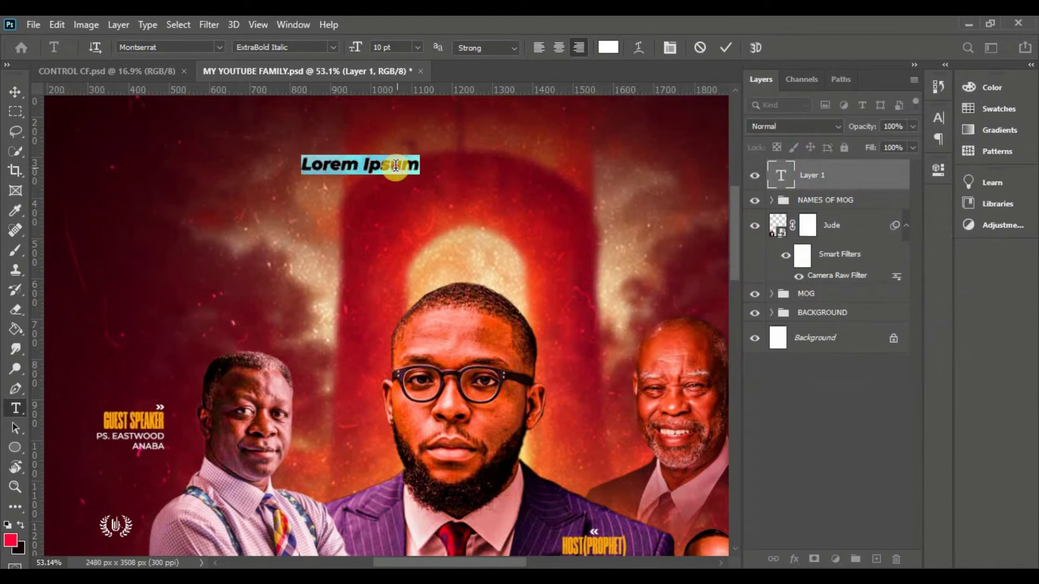
{"action": "type", "text": "CHRIST FOR ALL MISSION"}
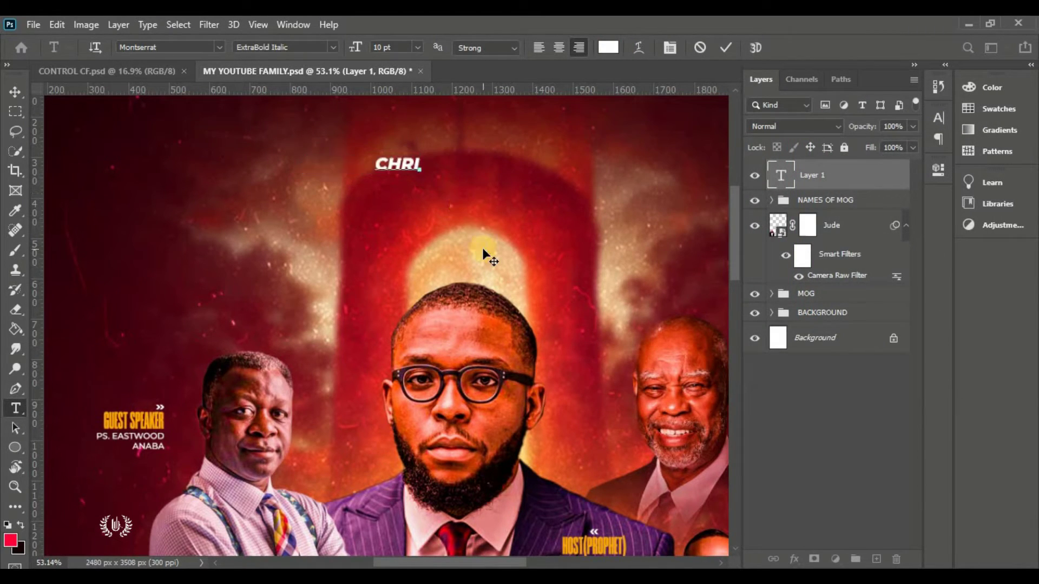
{"action": "left_click", "coordinate": [725, 47]}
Add an 'INTERNATIONAL' line below the title in Medium style at 7 pt
{"action": "left_click", "coordinate": [345, 199]}
{"action": "left_click", "coordinate": [332, 47]}
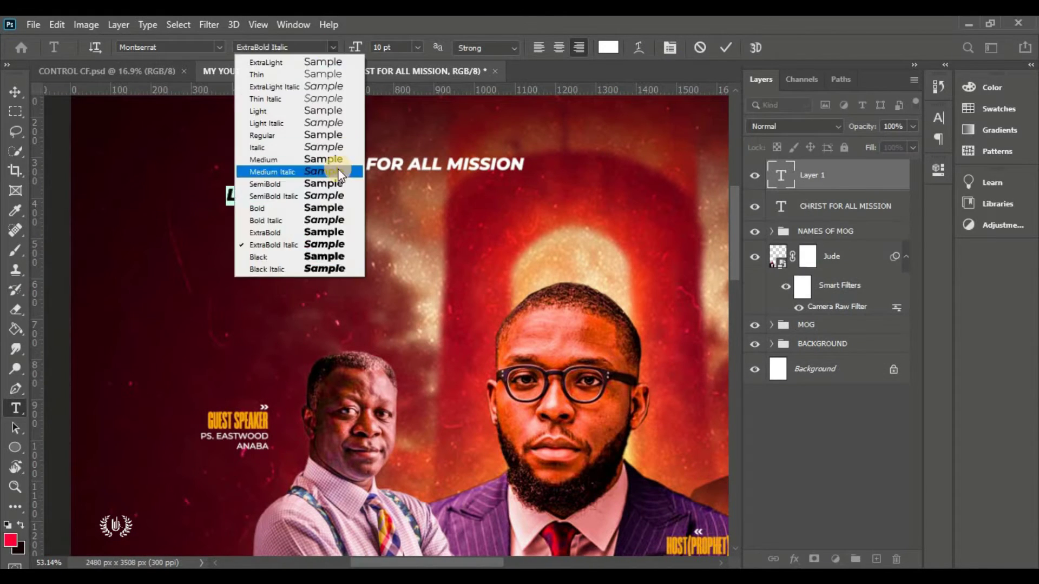
{"action": "left_click", "coordinate": [335, 171]}
{"action": "type", "text": "INTERNATIONAL"}
{"action": "scroll", "coordinate": [272, 268], "scroll_direction": "up", "scroll_amount": 3}
{"action": "key", "text": "ctrl+a"}
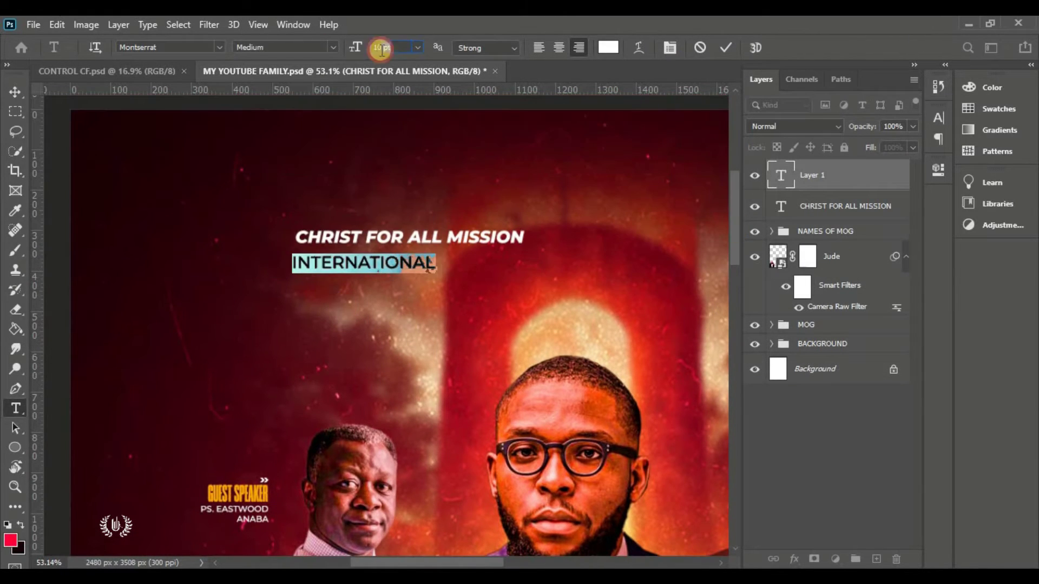
{"action": "left_click_drag", "start_coordinate": [356, 47], "coordinate": [343, 46]}
Set INTERNATIONAL tracking to 1000 and scale it to match the title width
{"action": "left_click", "coordinate": [939, 117]}
{"action": "left_click_drag", "start_coordinate": [855, 173], "coordinate": [407, 284]}
{"action": "type", "text": "1000"}
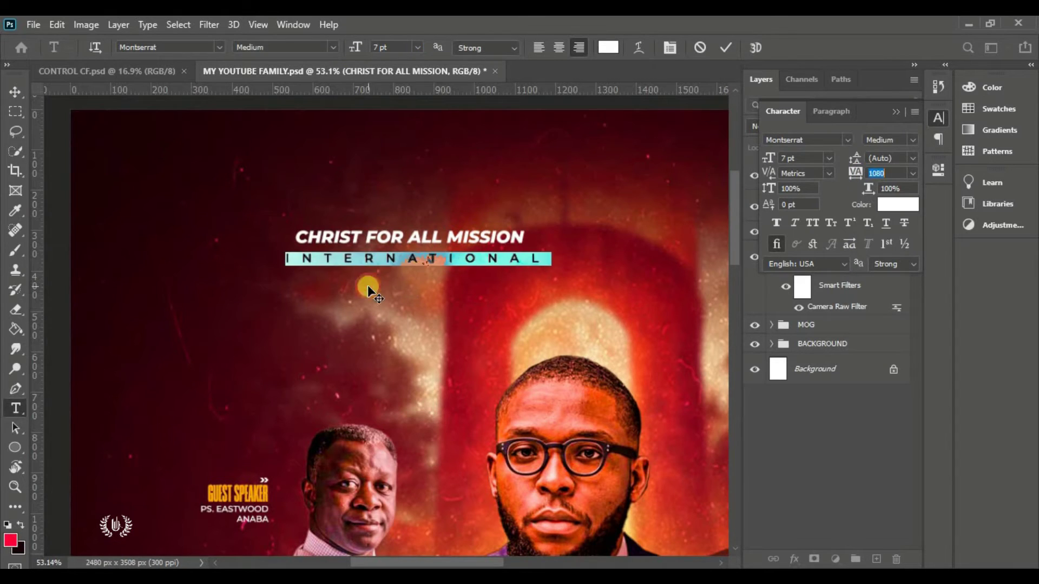
{"action": "key", "text": "Return"}
{"action": "key", "text": "ctrl+t"}
{"action": "mouse_move", "coordinate": [549, 266]}
{"action": "left_mouse_down"}
{"action": "mouse_move", "coordinate": [493, 267]}
{"action": "mouse_move", "coordinate": [535, 266]}
{"action": "left_mouse_up"}
{"action": "key", "text": "Return"}
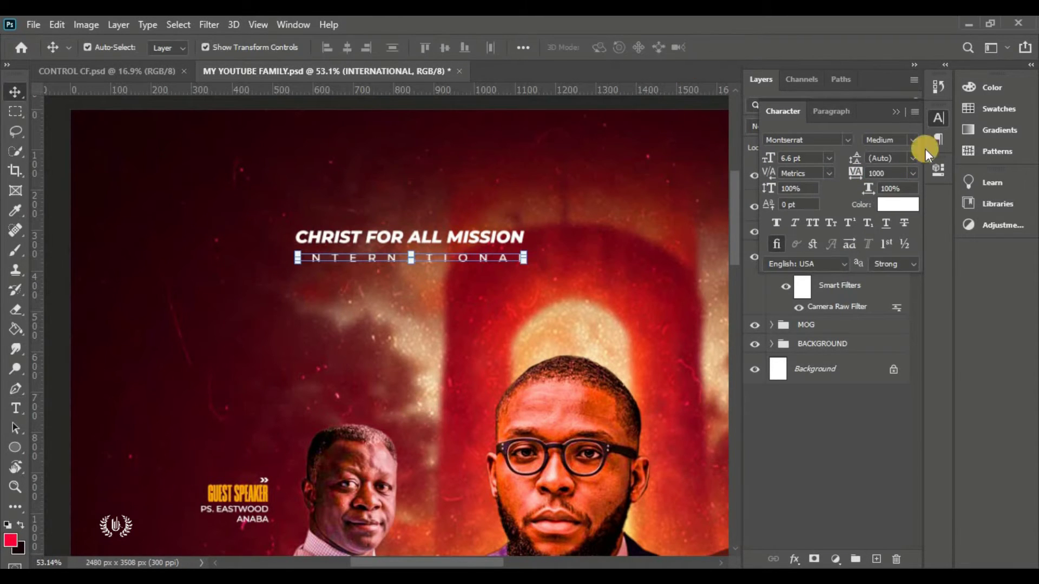
Add the tagline 'PRACTICING WITH SIMPLICITY K. BOAT' with tracking reset to 0
{"action": "left_click", "coordinate": [938, 117]}
{"action": "key", "text": "t"}
{"action": "left_click", "coordinate": [254, 287]}
{"action": "left_click_drag", "start_coordinate": [254, 287], "coordinate": [427, 282]}
{"action": "key", "text": "ctrl+t"}
{"action": "type", "text": "0"}
{"action": "key", "text": "Return"}
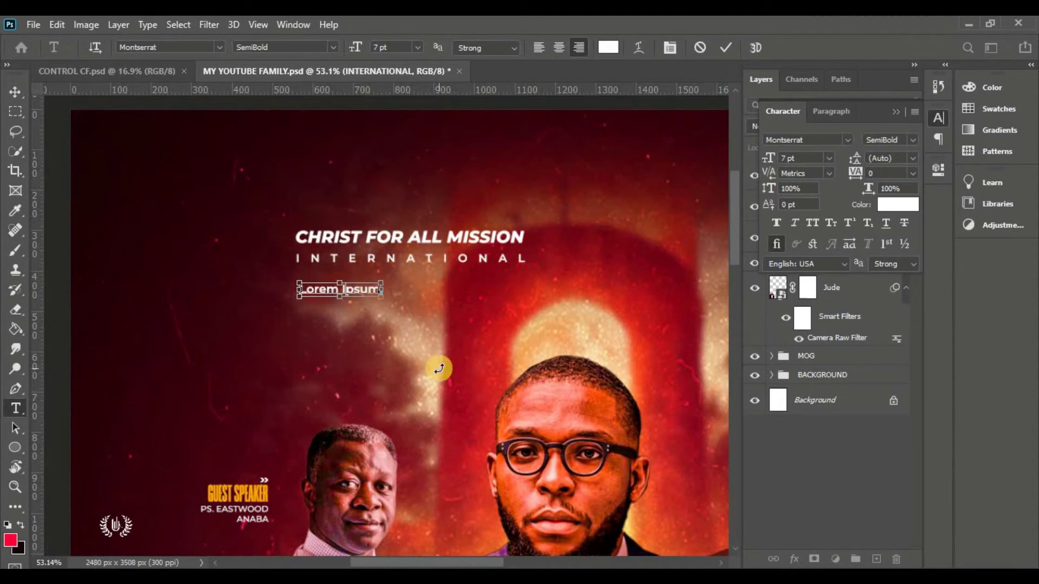
{"action": "type", "text": "PRACTICING WITH SIMPLICITY K. BOAT."}
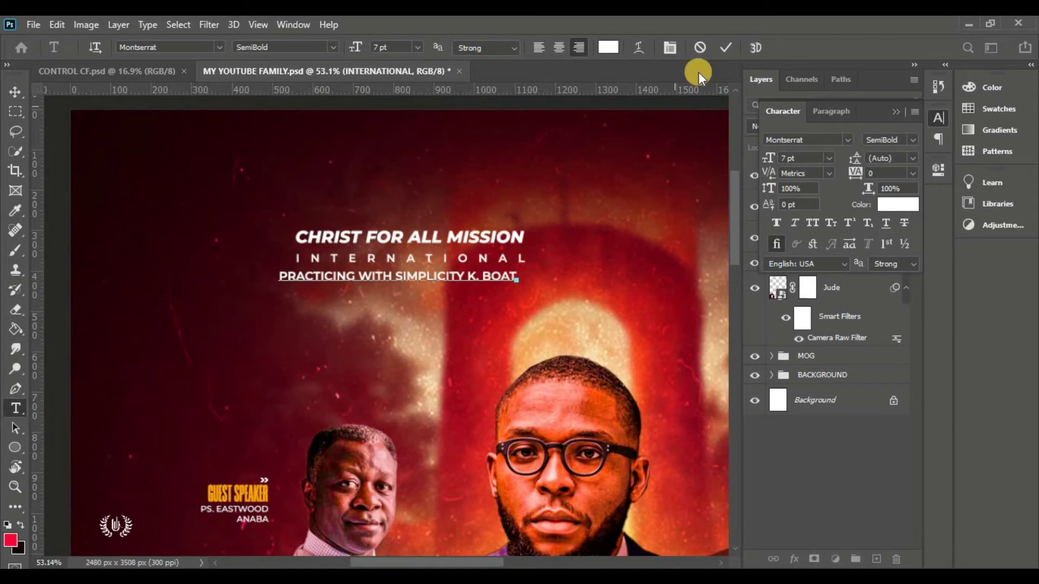
{"action": "left_click", "coordinate": [725, 47]}
Align the tagline beneath INTERNATIONAL and move the three-line title block toward top centre
{"action": "key", "text": "v"}
{"action": "key", "text": "ctrl+t"}
{"action": "left_click", "coordinate": [754, 50]}
{"action": "key", "text": "ctrl+0"}
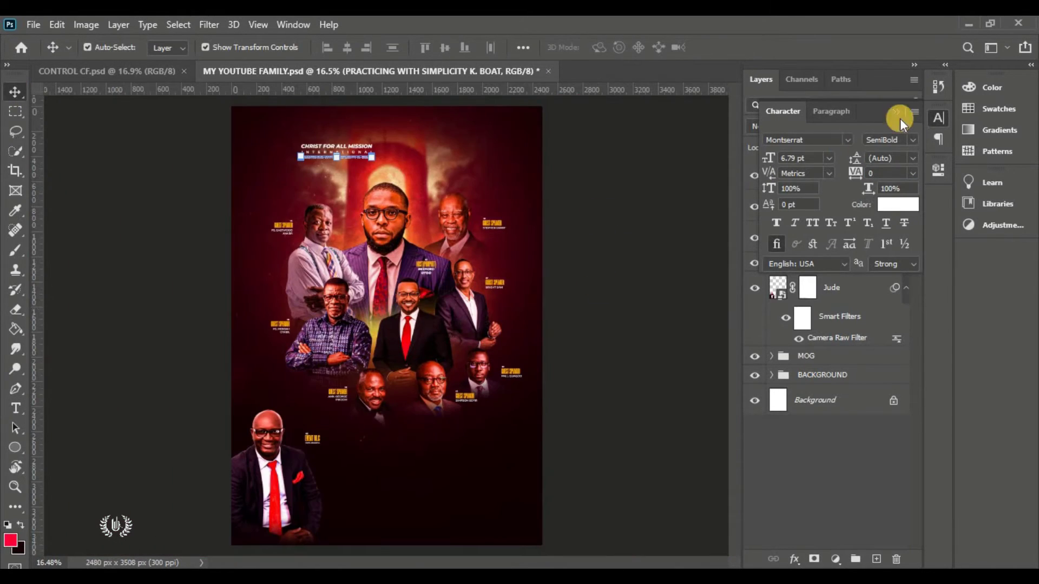
{"action": "left_click", "coordinate": [845, 237], "text": "shift"}
{"action": "key", "text": "ctrl+t"}
{"action": "left_click_drag", "start_coordinate": [359, 140], "coordinate": [429, 144]}
{"action": "left_click", "coordinate": [753, 47]}
{"action": "left_click", "coordinate": [829, 183]}
{"action": "scroll", "coordinate": [725, 241], "scroll_direction": "up", "scroll_amount": 3}
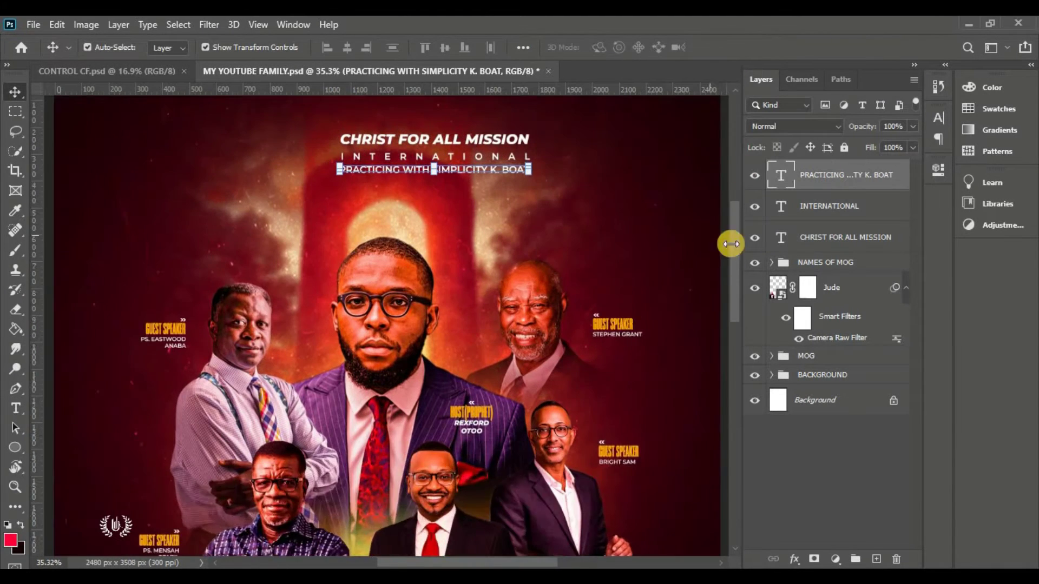
Draw a white circle left of the title and place an embedded logo image inside it
{"action": "left_click", "coordinate": [14, 447]}
{"action": "left_click_drag", "start_coordinate": [287, 216], "coordinate": [325, 239]}
{"action": "key", "text": "v"}
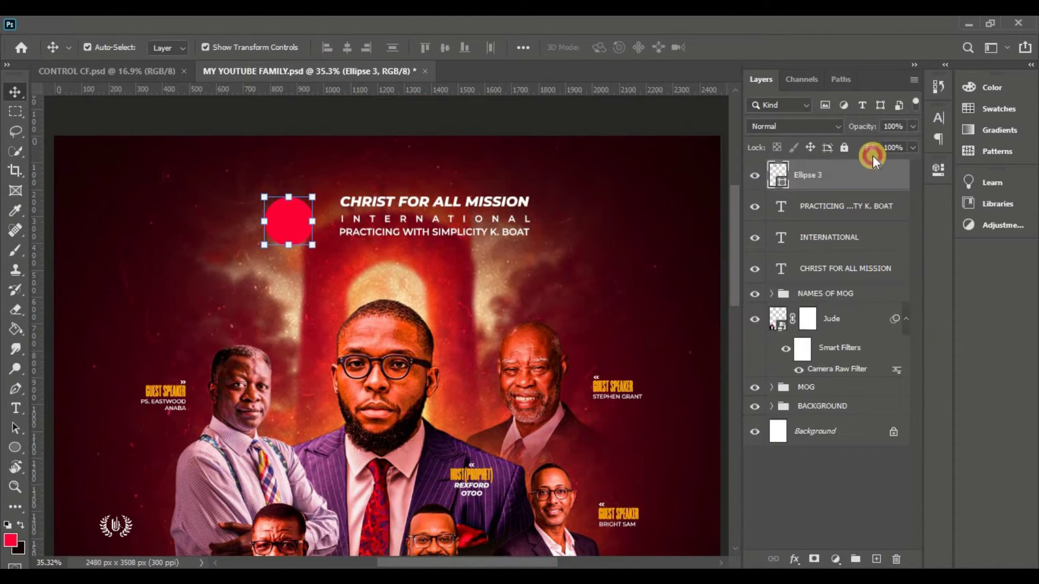
{"action": "double_click", "coordinate": [777, 174]}
{"action": "left_click", "coordinate": [581, 111]}
{"action": "key", "text": "Return"}
{"action": "left_click", "coordinate": [33, 24]}
{"action": "left_click", "coordinate": [125, 330]}
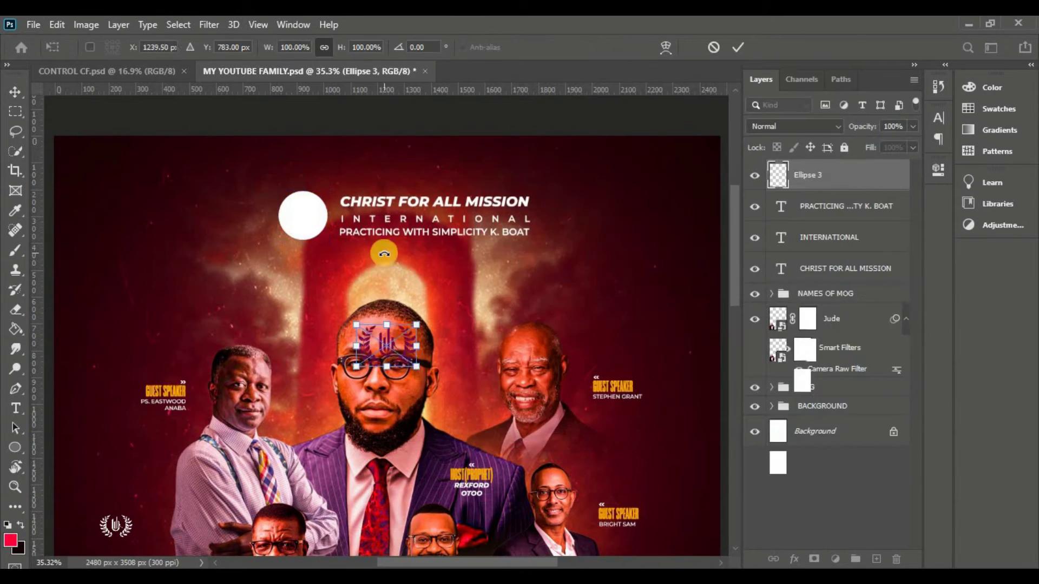
{"action": "key", "text": "Return"}
{"action": "key", "text": "t"}
Add a 'Presents' line below the tagline in Brush Script MT at 17 pt
{"action": "left_click", "coordinate": [444, 262]}
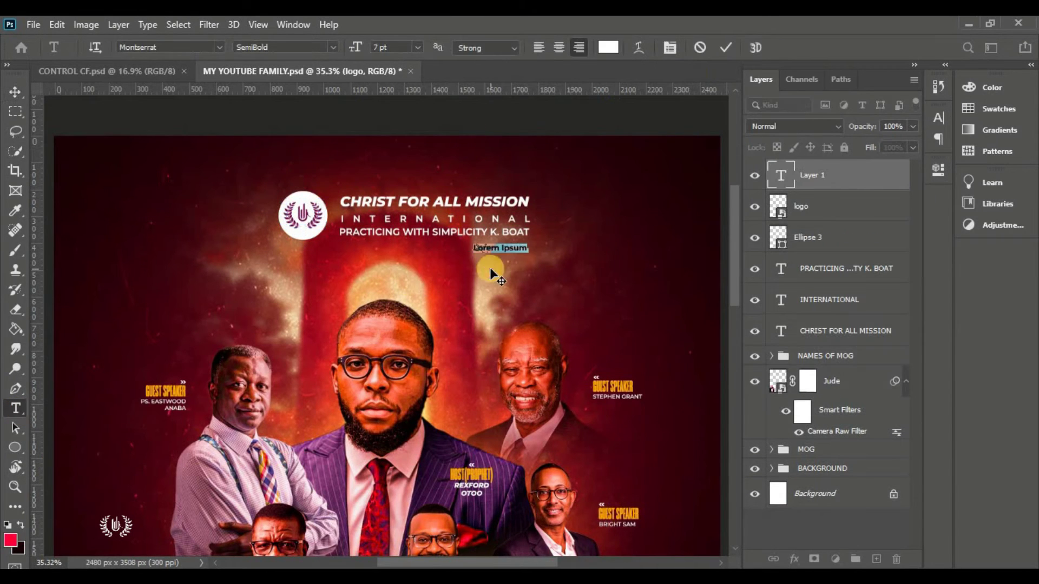
{"action": "left_click", "coordinate": [219, 47]}
{"action": "left_click", "coordinate": [241, 181]}
{"action": "left_click_drag", "start_coordinate": [357, 47], "coordinate": [362, 47]}
{"action": "type", "text": "Presents"}
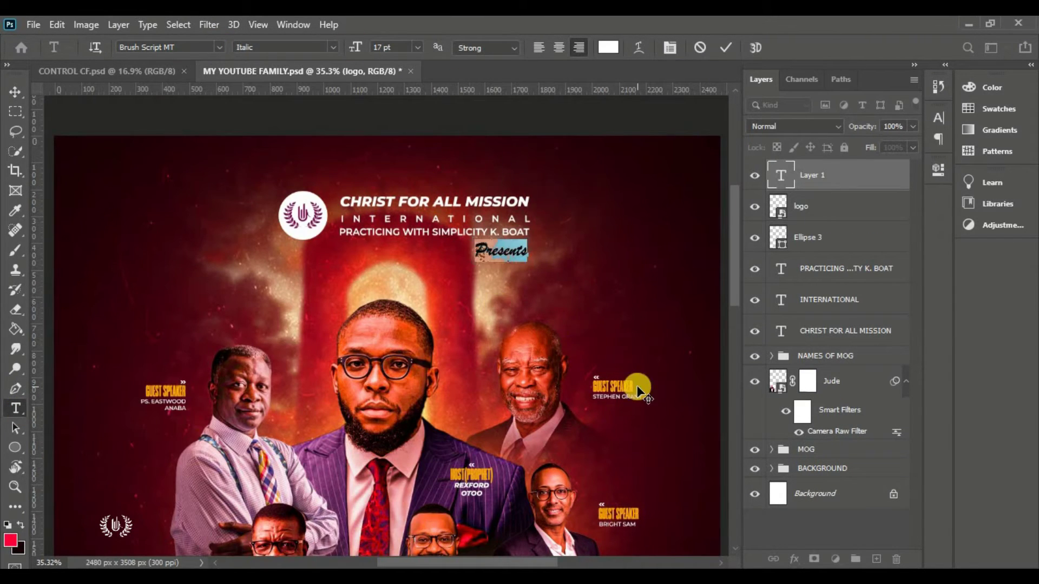
{"action": "key", "text": "ctrl+a"}
{"action": "scroll", "coordinate": [582, 330], "scroll_direction": "up", "scroll_amount": 2}
Colour 'Presents' orange and enlarge it slightly
{"action": "left_click", "coordinate": [608, 47]}
{"action": "left_click", "coordinate": [749, 325]}
{"action": "key", "text": "Return"}
{"action": "key", "text": "ctrl+Return"}
{"action": "key", "text": "v"}
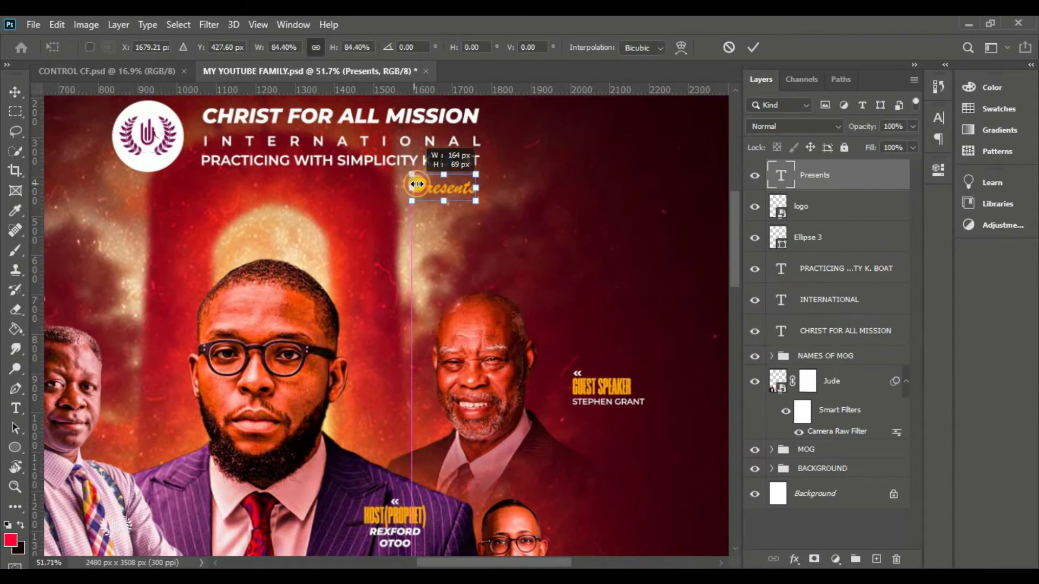
{"action": "key", "text": "ctrl+0"}
{"action": "left_click_drag", "start_coordinate": [432, 161], "coordinate": [436, 163]}
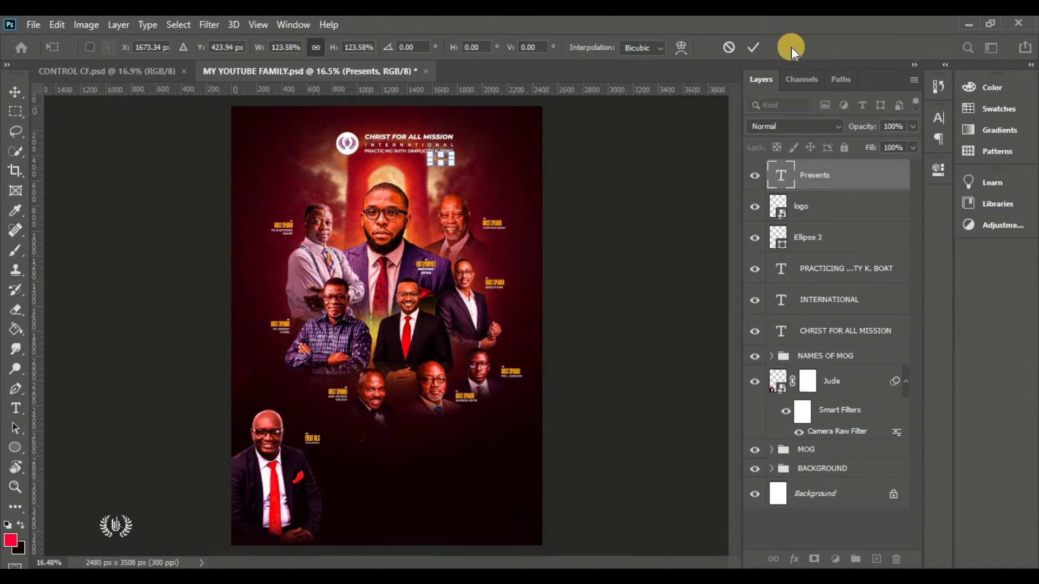
{"action": "left_click", "coordinate": [788, 47]}
Group the logo and title layers as 'CHURCH NAME'
{"action": "left_click", "coordinate": [827, 331], "text": "shift"}
{"action": "key", "text": "ctrl+g"}
{"action": "double_click", "coordinate": [810, 169]}
{"action": "type", "text": "CHURCH NAME"}
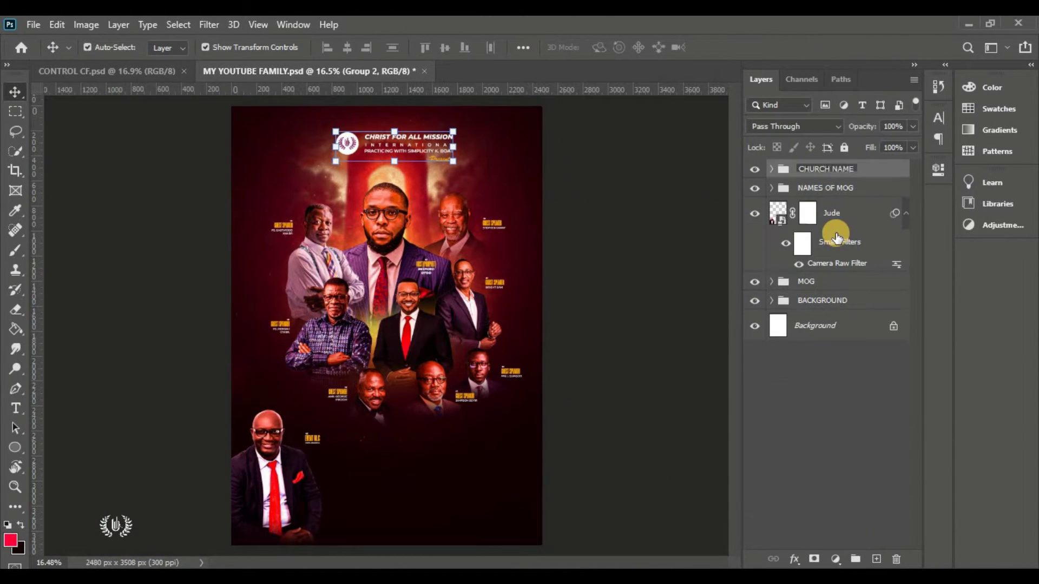
{"action": "key", "text": "Return"}
Enlarge the CHURCH NAME group with Free Transform and save the flyer
{"action": "left_click", "coordinate": [57, 25]}
{"action": "left_click", "coordinate": [139, 352]}
{"action": "left_click_drag", "start_coordinate": [384, 156], "coordinate": [378, 150]}
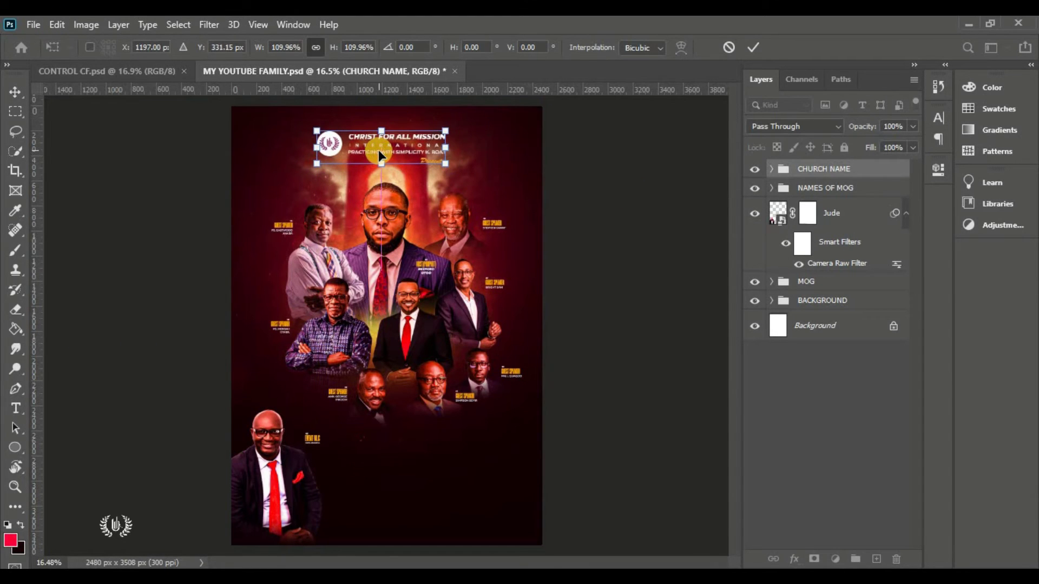
{"action": "left_click", "coordinate": [753, 47]}
{"action": "key", "text": "ctrl+0"}
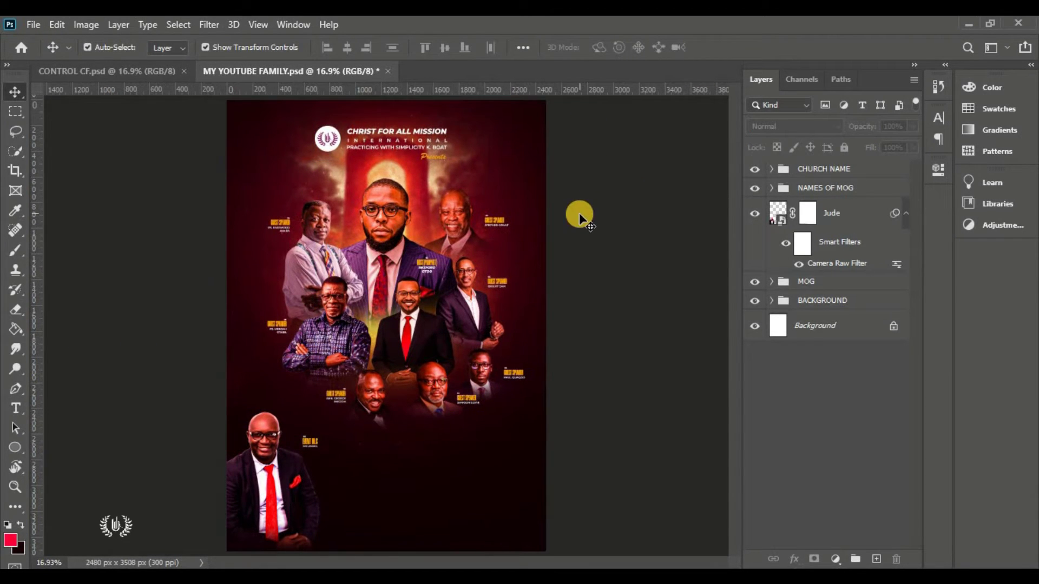
{"action": "key", "text": "ctrl+s"}
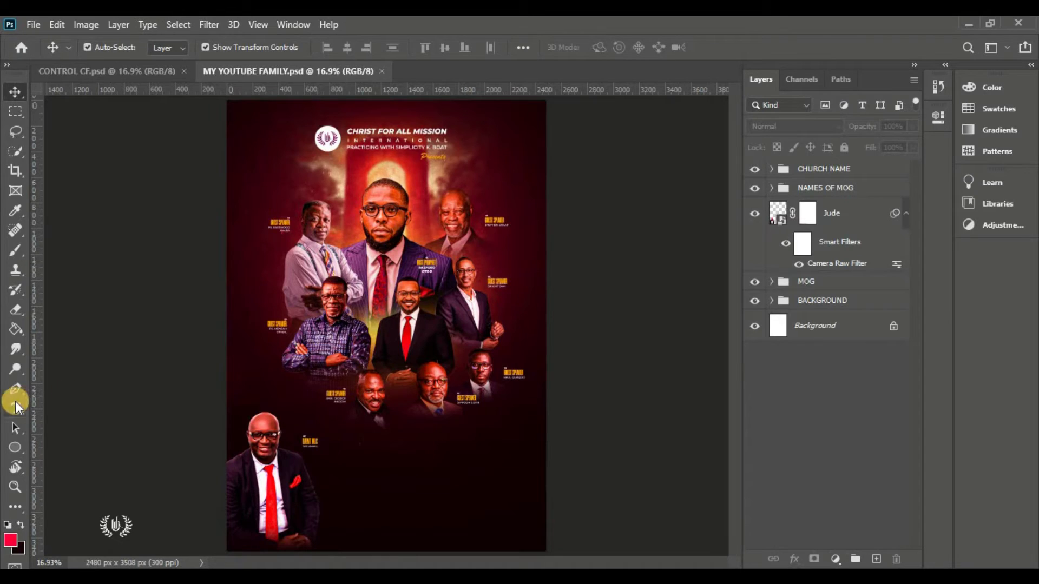
Start a text line below the speakers in Humane Bold at 45 pt
{"action": "left_click", "coordinate": [15, 404]}
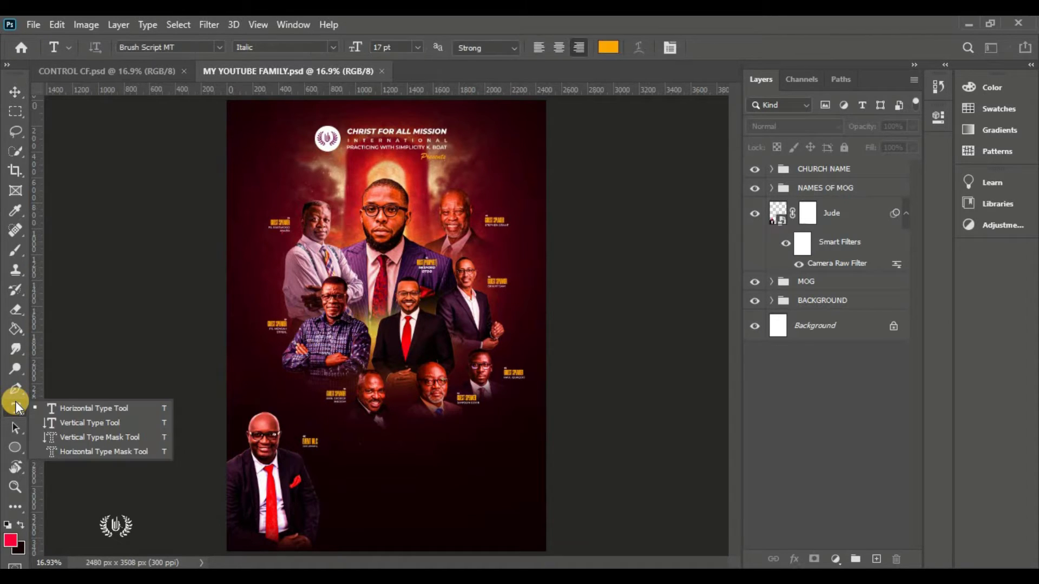
{"action": "left_click", "coordinate": [147, 408]}
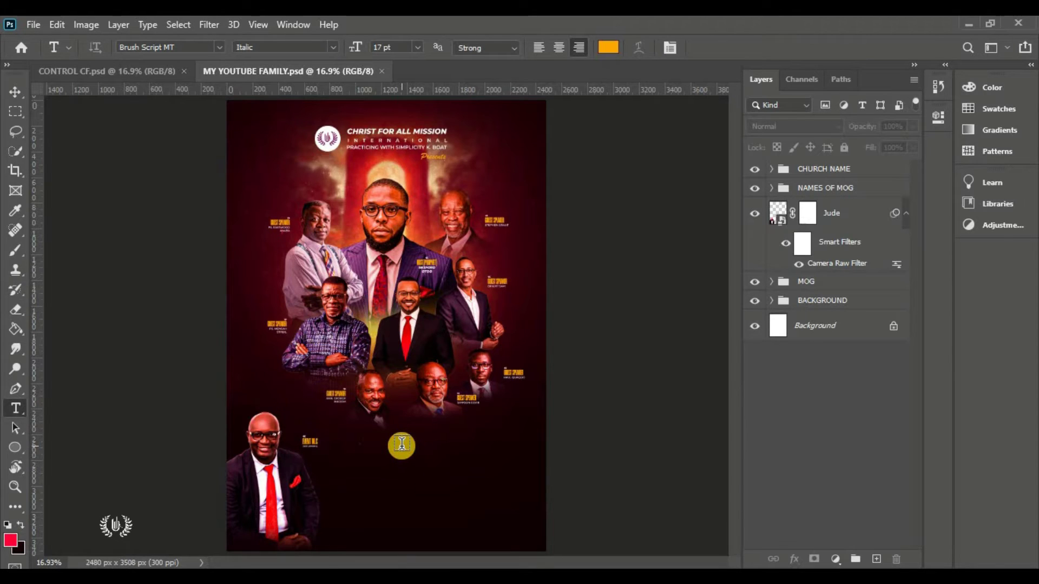
{"action": "left_click", "coordinate": [398, 448]}
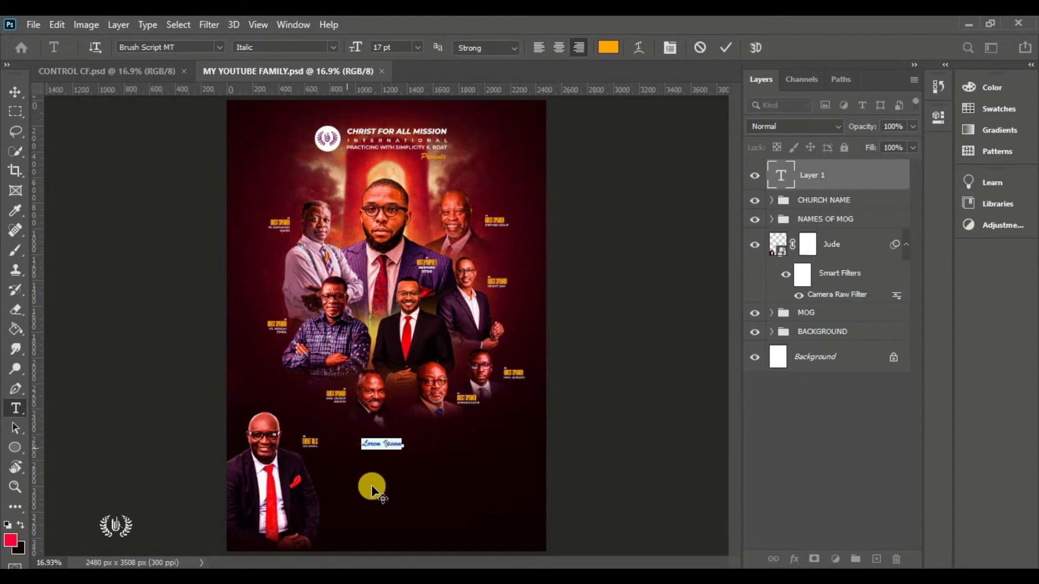
{"action": "scroll", "coordinate": [397, 486], "scroll_direction": "up", "scroll_amount": 3}
{"action": "scroll", "coordinate": [736, 387], "scroll_direction": "down", "scroll_amount": 3}
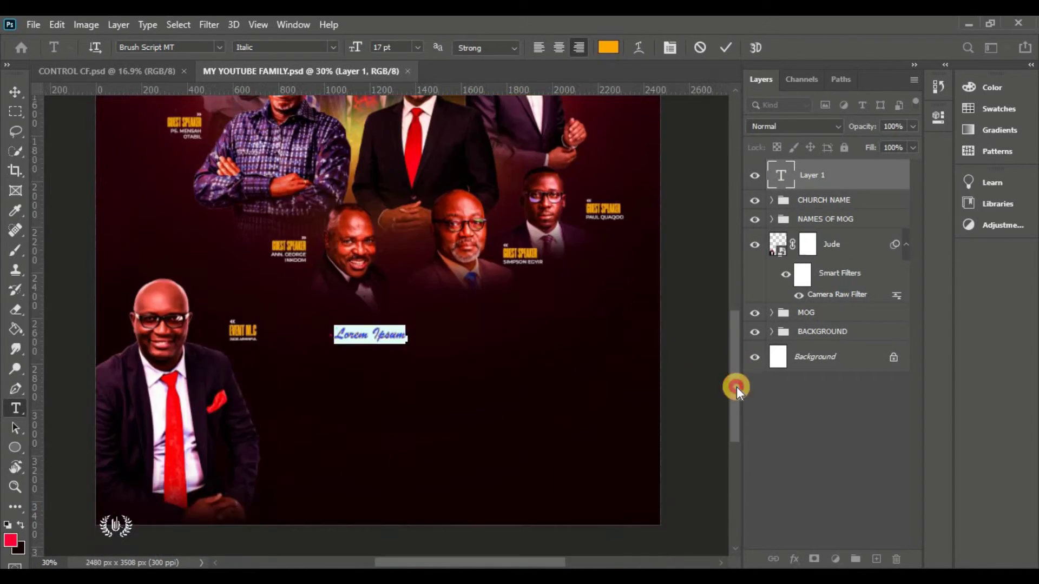
{"action": "scroll", "coordinate": [349, 329], "scroll_direction": "up", "scroll_amount": 2}
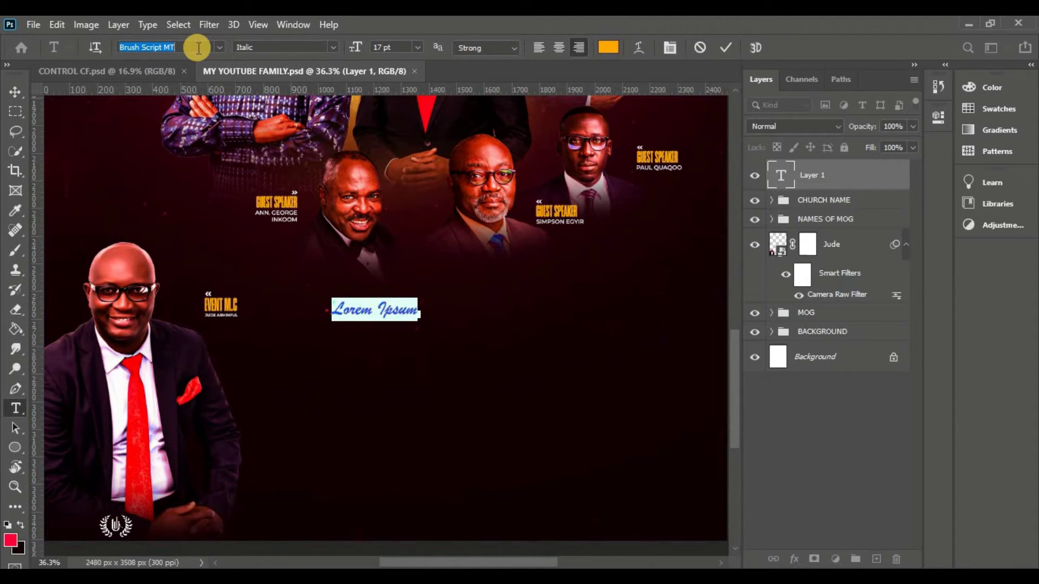
{"action": "type", "text": "Hum"}
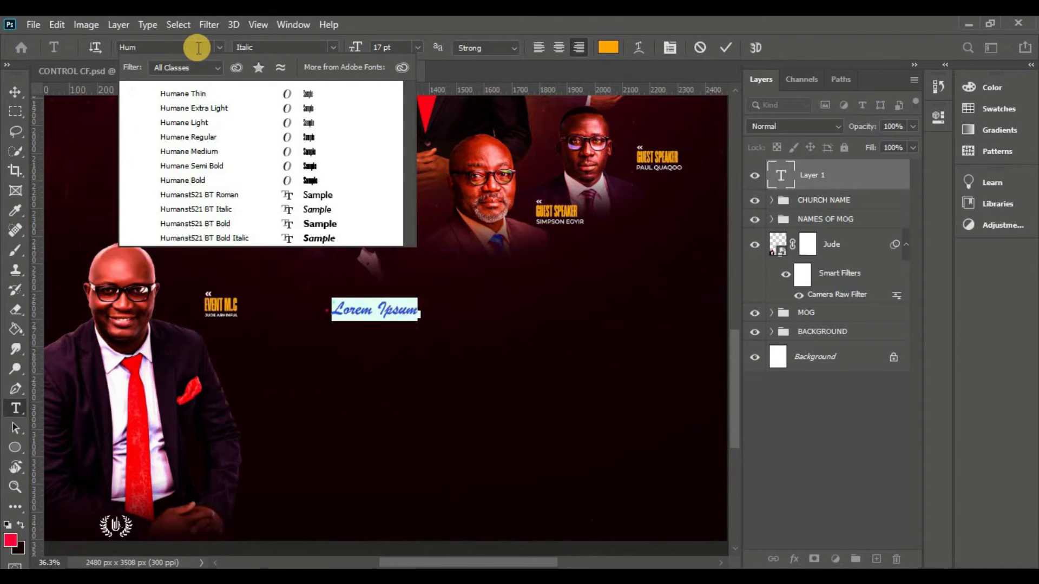
{"action": "left_click", "coordinate": [273, 177]}
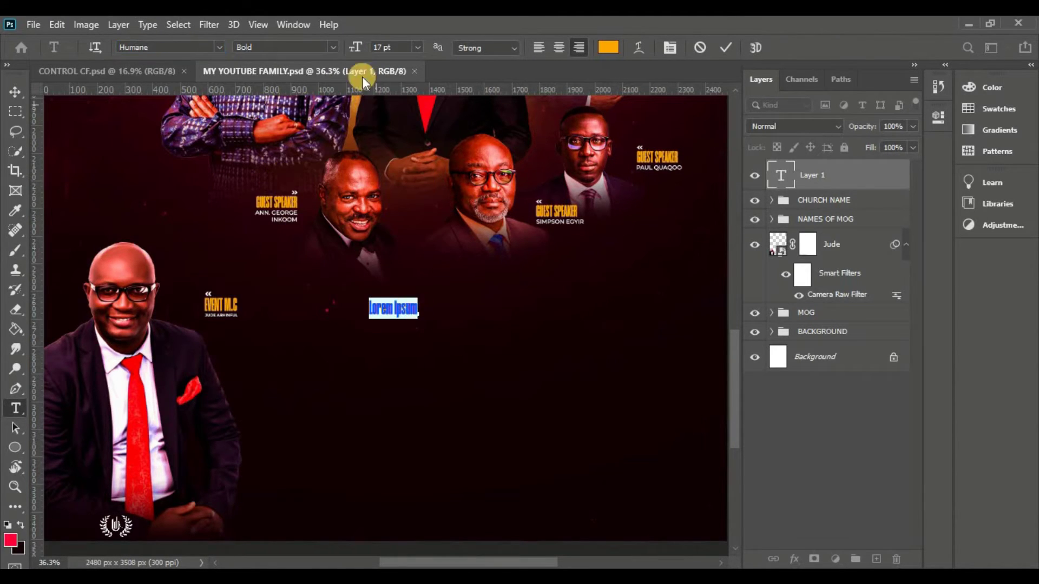
{"action": "left_click_drag", "start_coordinate": [355, 47], "coordinate": [499, 405]}
Type 'CONTROL' and scale it to fit below the speaker photos
{"action": "left_click", "coordinate": [514, 358]}
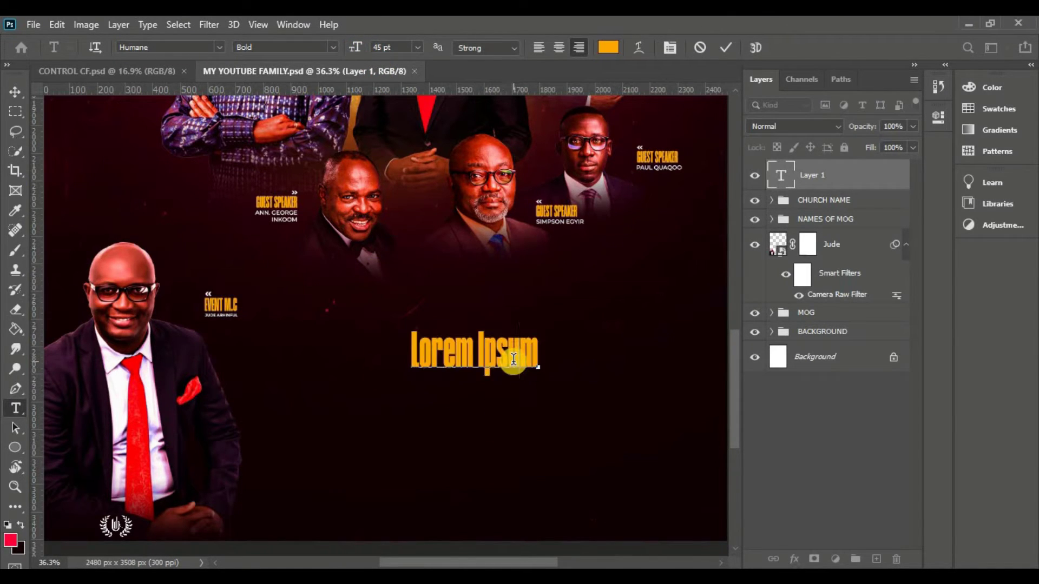
{"action": "triple_click", "coordinate": [513, 359]}
{"action": "type", "text": "CONTROL"}
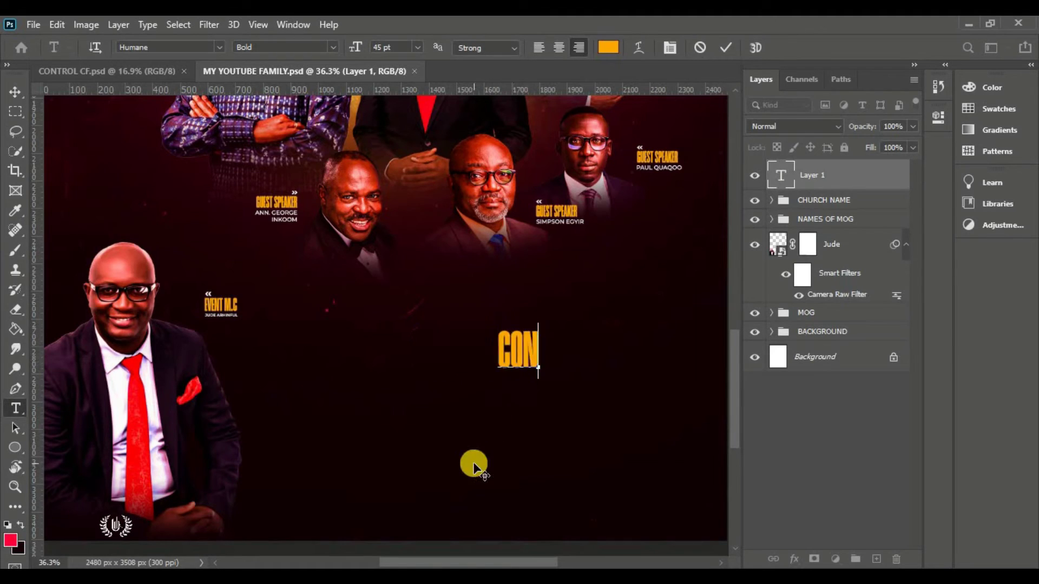
{"action": "left_click", "coordinate": [725, 48]}
{"action": "key", "text": "v"}
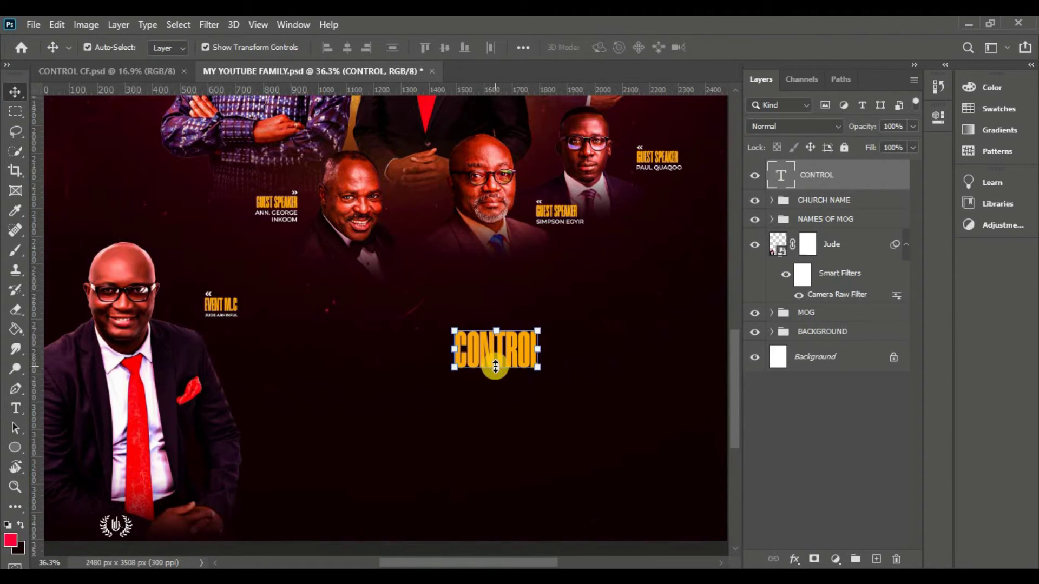
{"action": "left_click_drag", "start_coordinate": [495, 367], "coordinate": [498, 495]}
{"action": "key", "text": "ctrl+0"}
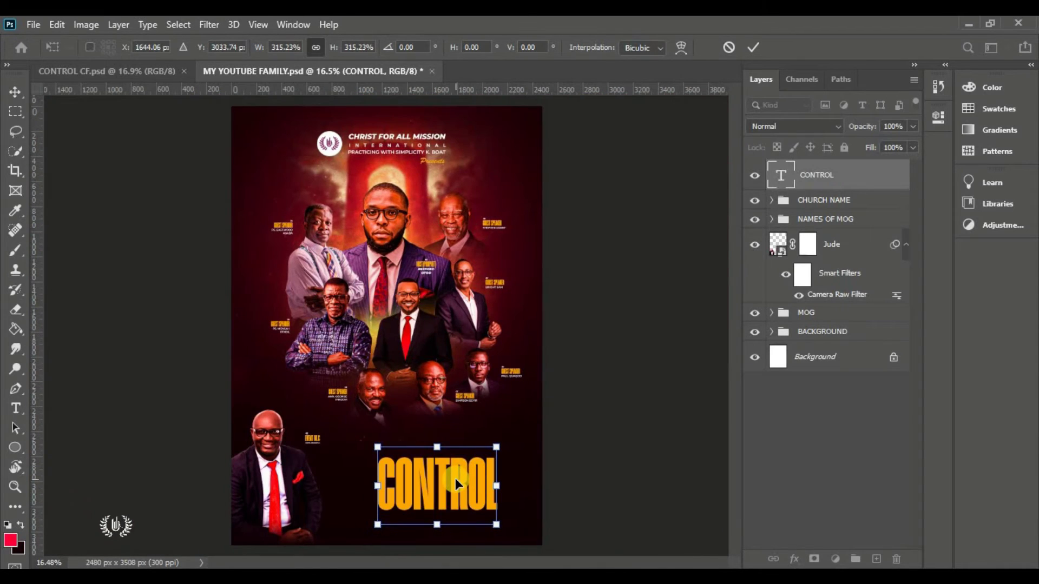
{"action": "left_click_drag", "start_coordinate": [441, 526], "coordinate": [403, 500]}
{"action": "left_click", "coordinate": [750, 51]}
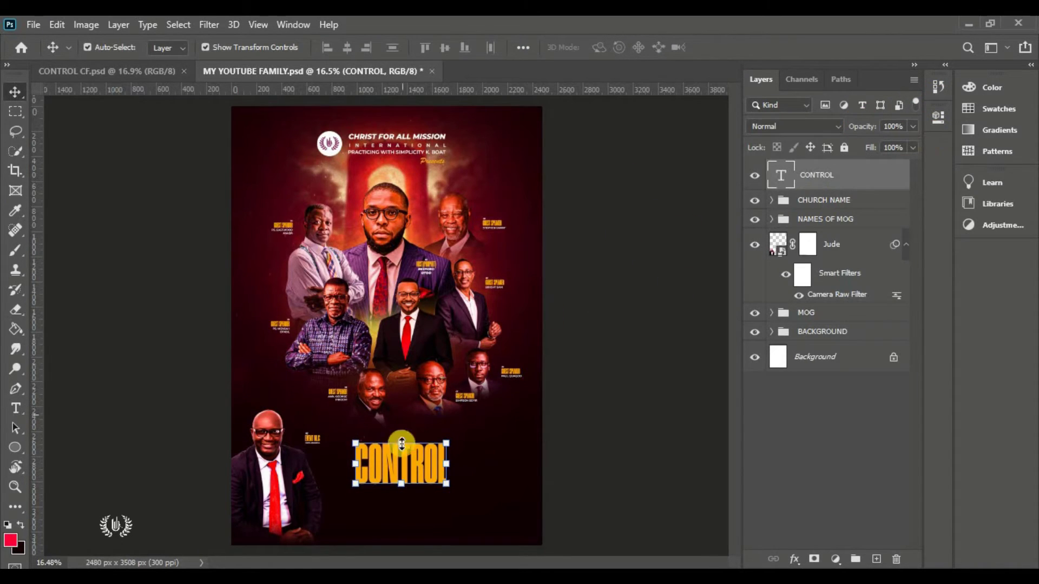
Set the CONTROL text tracking to 20
{"action": "double_click", "coordinate": [421, 459]}
{"action": "key", "text": "ctrl+t"}
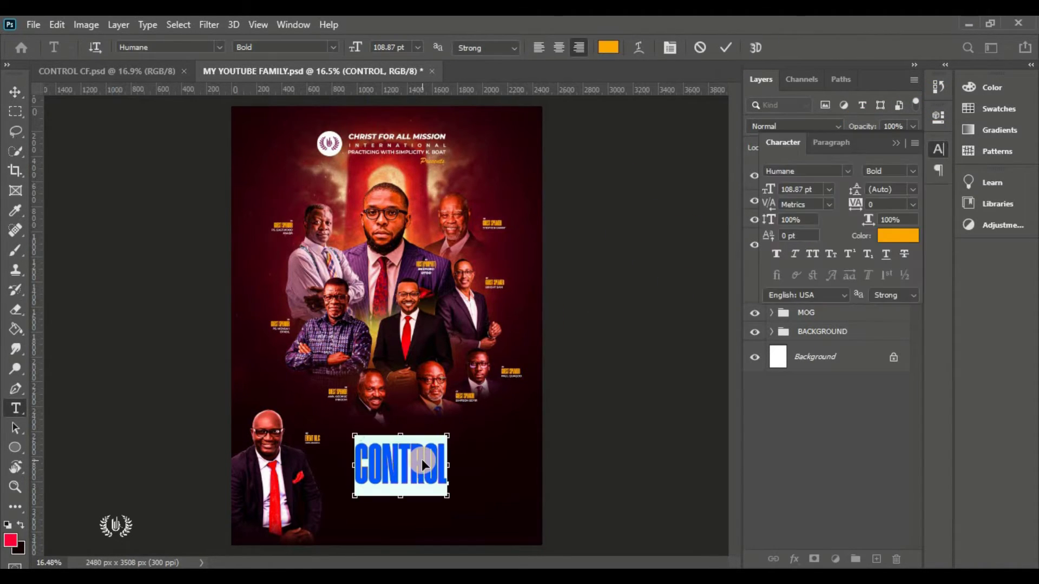
{"action": "left_click", "coordinate": [863, 203]}
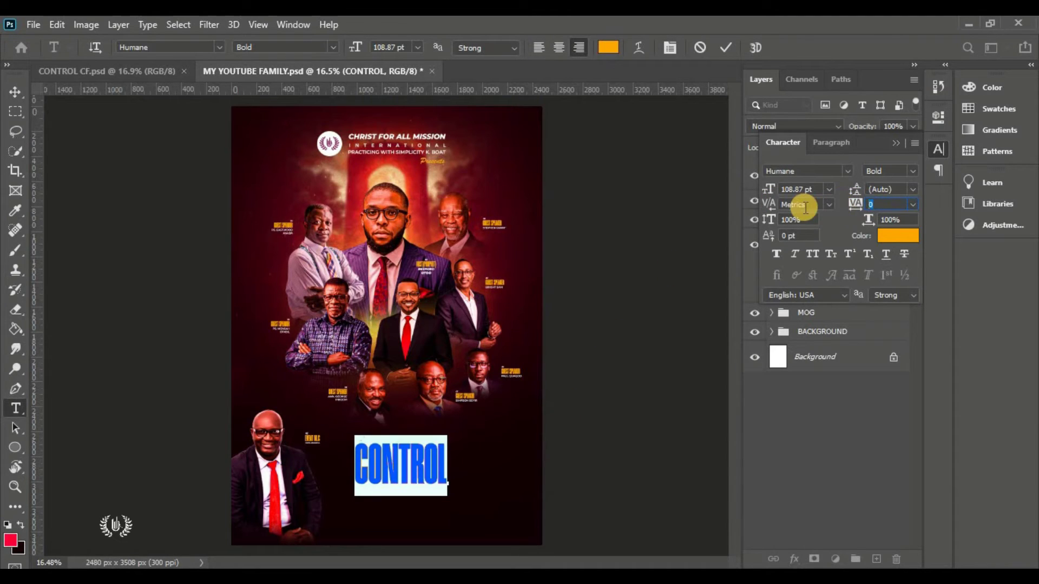
{"action": "type", "text": "20"}
{"action": "key", "text": "Return"}
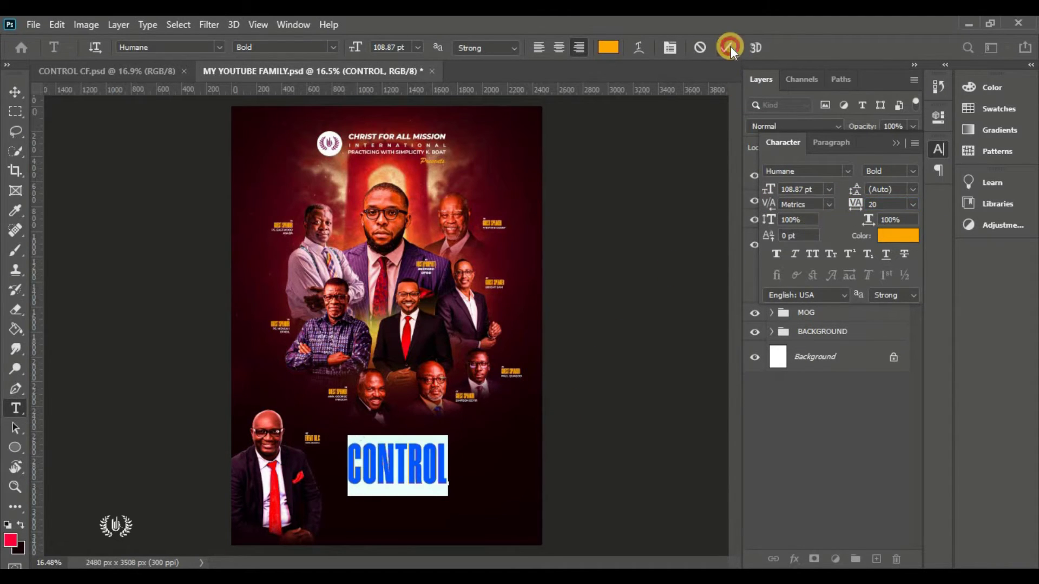
{"action": "left_click", "coordinate": [726, 47]}
{"action": "key", "text": "v"}
{"action": "left_click", "coordinate": [898, 145]}
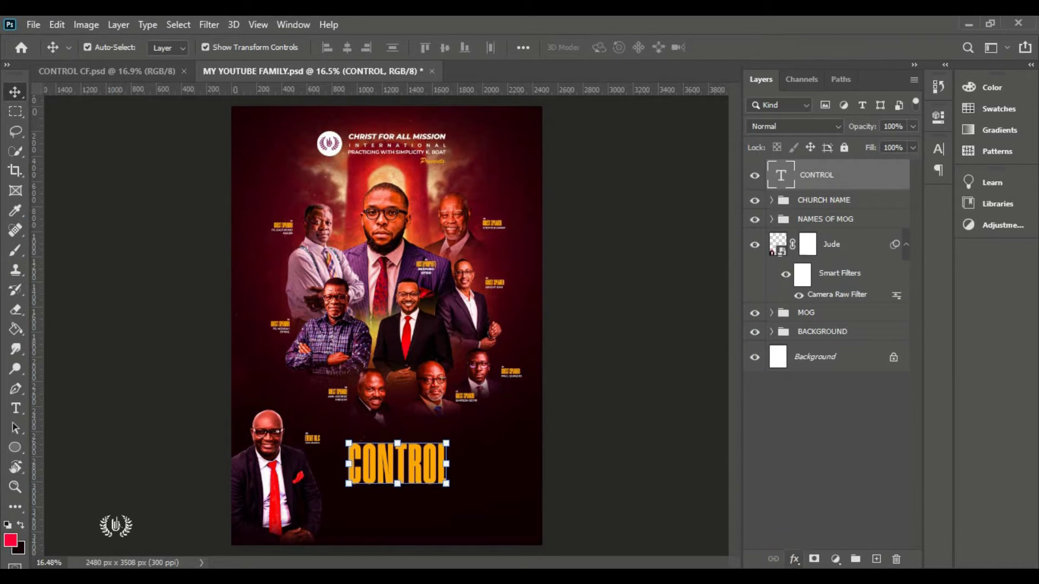
{"action": "scroll", "coordinate": [374, 503], "scroll_direction": "up", "scroll_amount": 5}
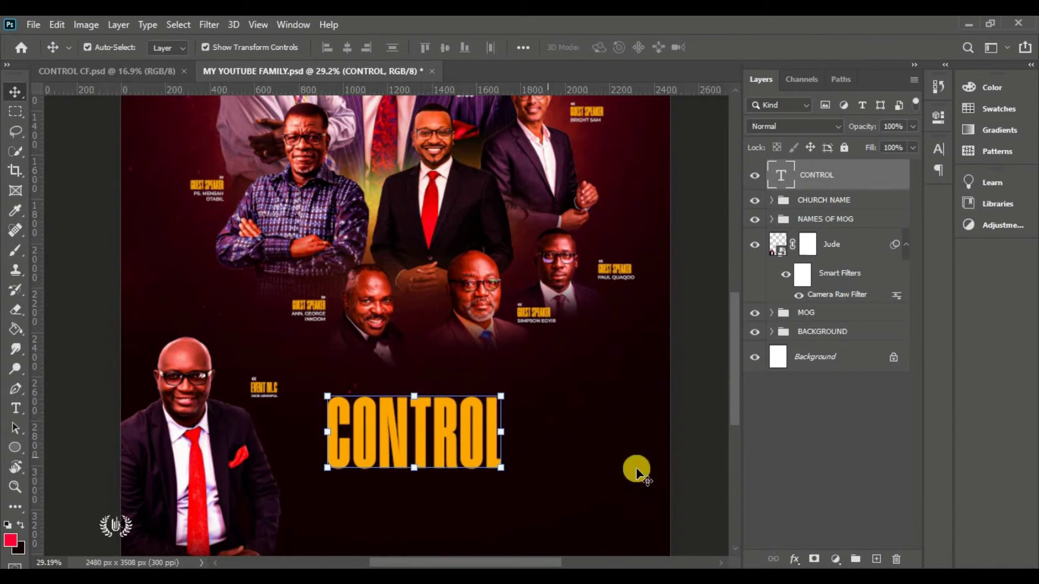
Add a linear Gradient Overlay effect to the CONTROL layer
{"action": "left_click", "coordinate": [795, 560]}
{"action": "left_click", "coordinate": [850, 411]}
{"action": "left_click_drag", "start_coordinate": [570, 108], "coordinate": [717, 81]}
{"action": "left_click", "coordinate": [620, 311]}
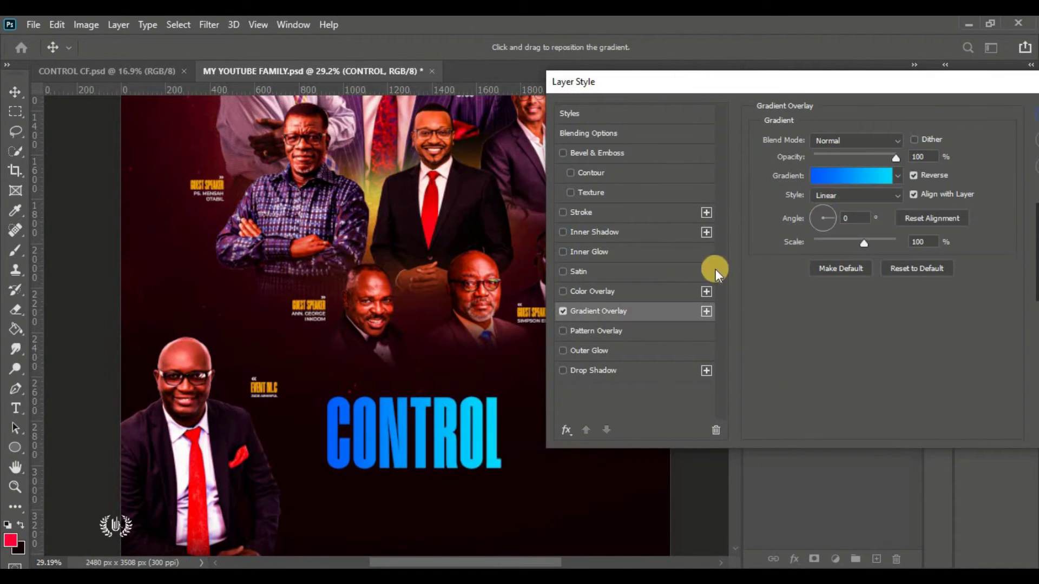
{"action": "left_click_drag", "start_coordinate": [906, 77], "coordinate": [843, 63]}
{"action": "left_click", "coordinate": [834, 185]}
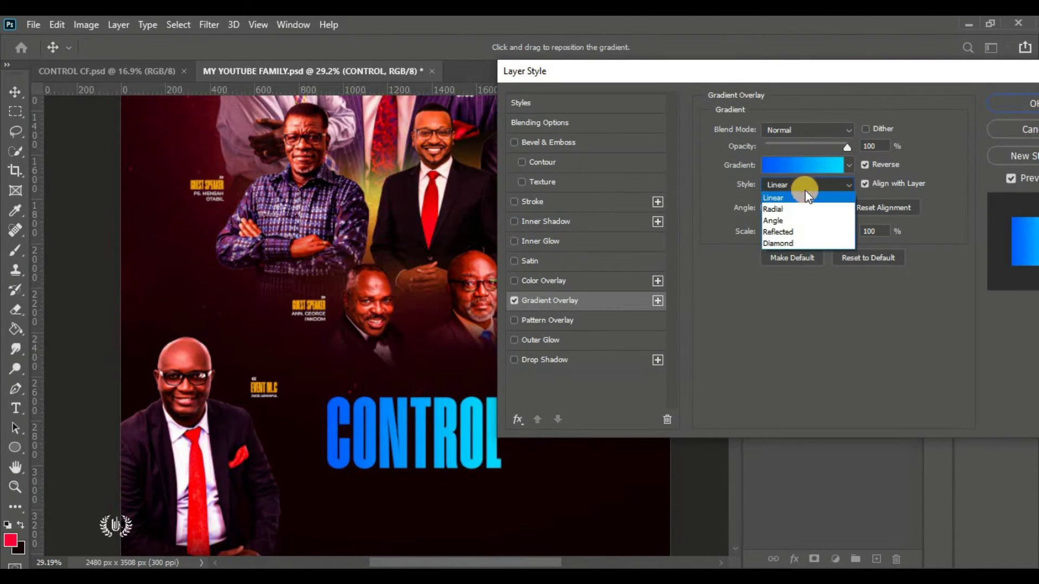
{"action": "left_click", "coordinate": [791, 209]}
{"action": "left_click", "coordinate": [872, 230]}
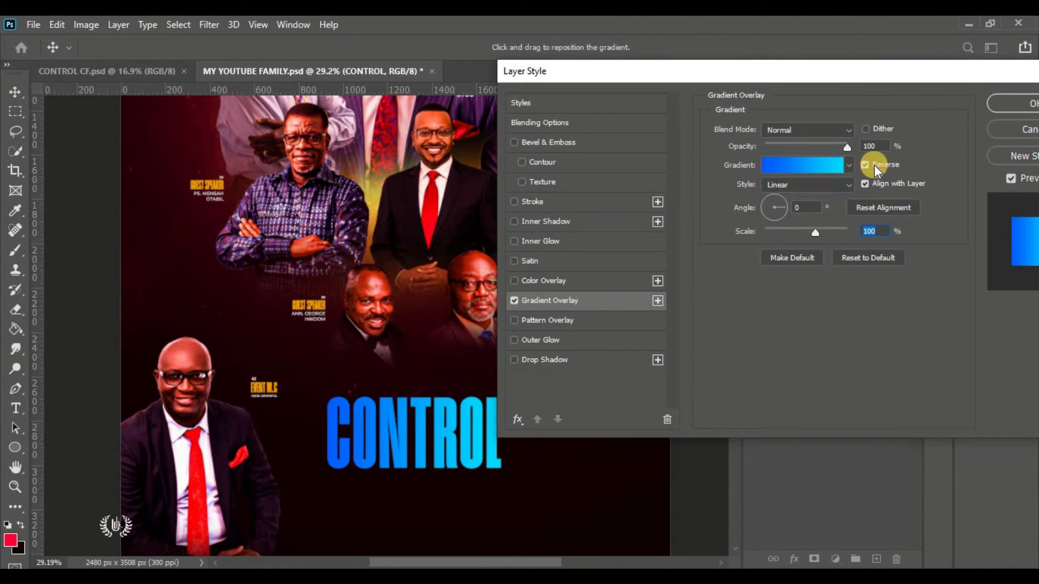
Use the orange-yellow gradient with a yellow left stop and red ff2400 right stop, then apply
{"action": "left_click", "coordinate": [819, 168]}
{"action": "left_click", "coordinate": [516, 313]}
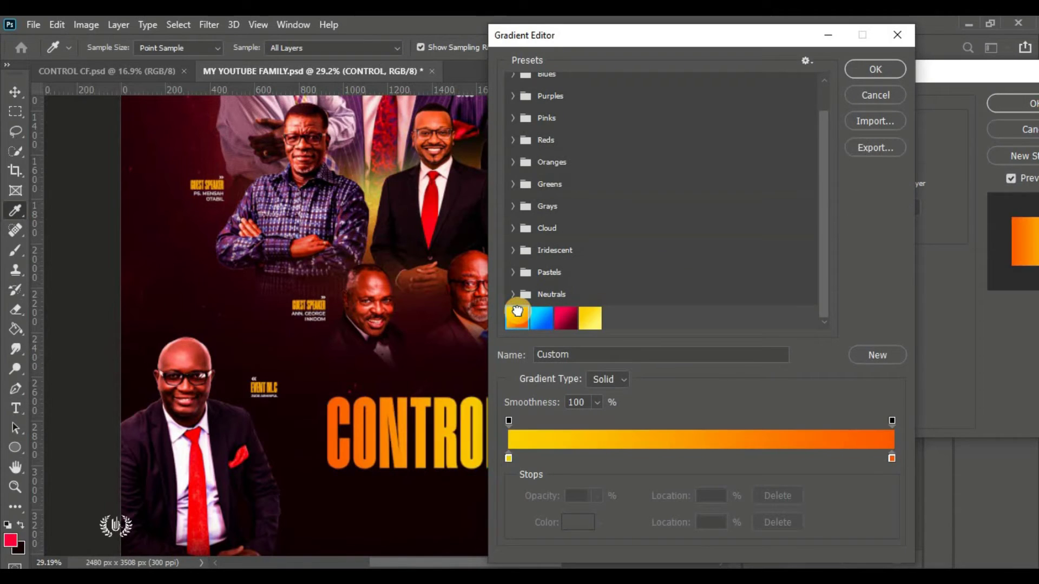
{"action": "left_click_drag", "start_coordinate": [611, 37], "coordinate": [657, 29]}
{"action": "left_click", "coordinate": [554, 452]}
{"action": "left_click", "coordinate": [622, 514]}
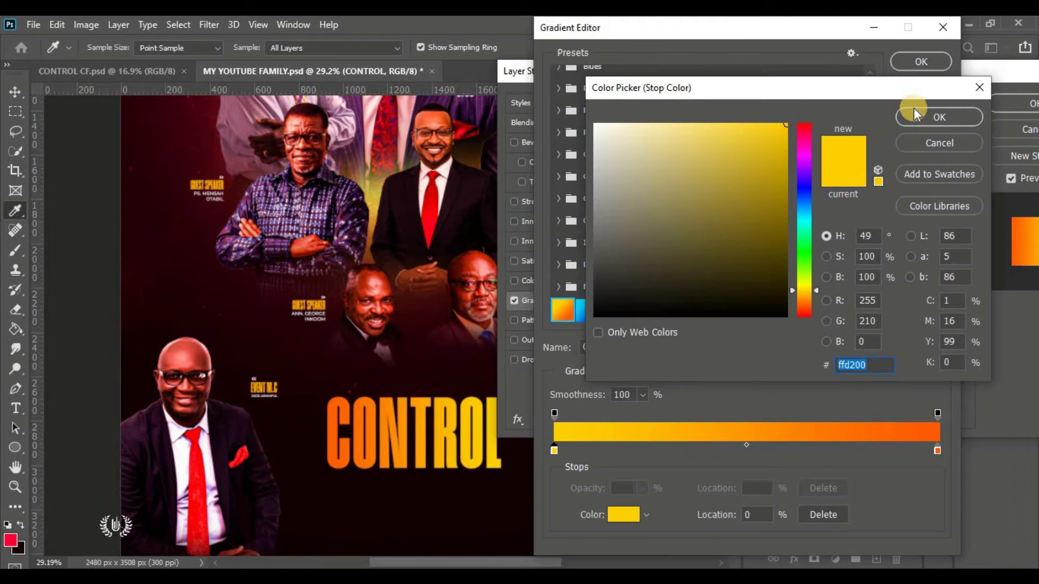
{"action": "left_click", "coordinate": [913, 113]}
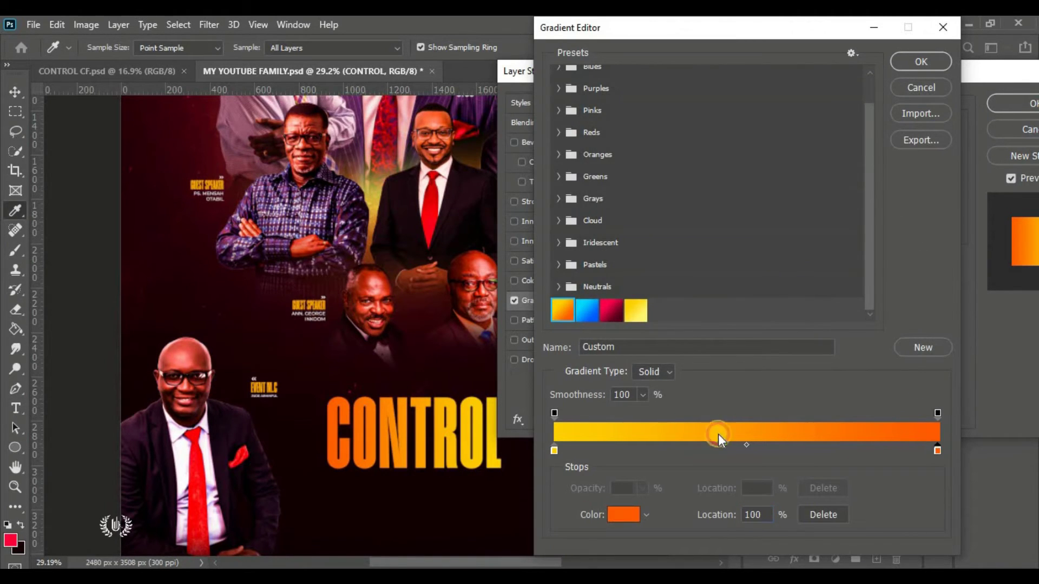
{"action": "left_click_drag", "start_coordinate": [804, 309], "coordinate": [803, 312]}
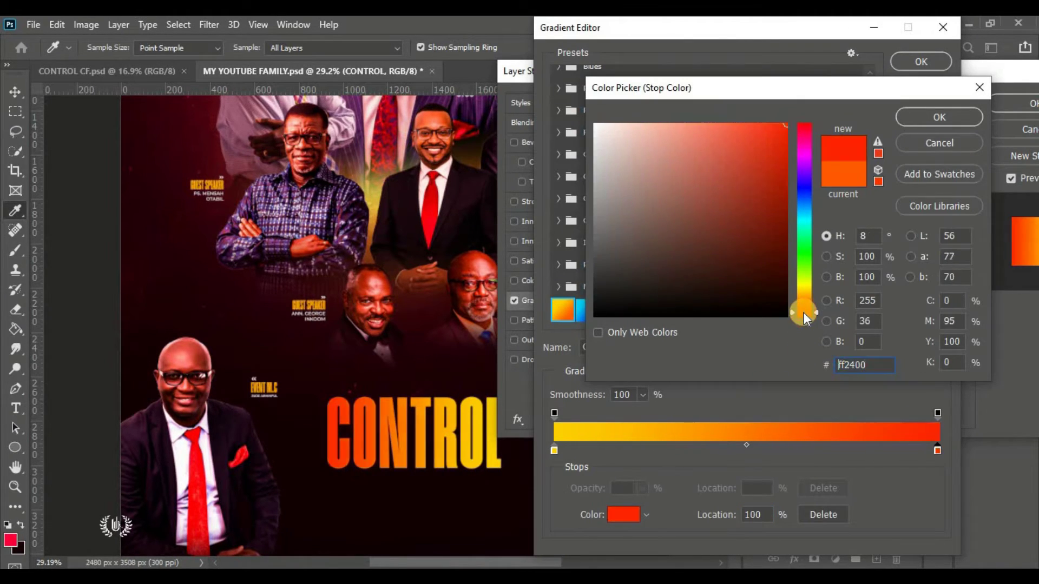
{"action": "double_click", "coordinate": [876, 364]}
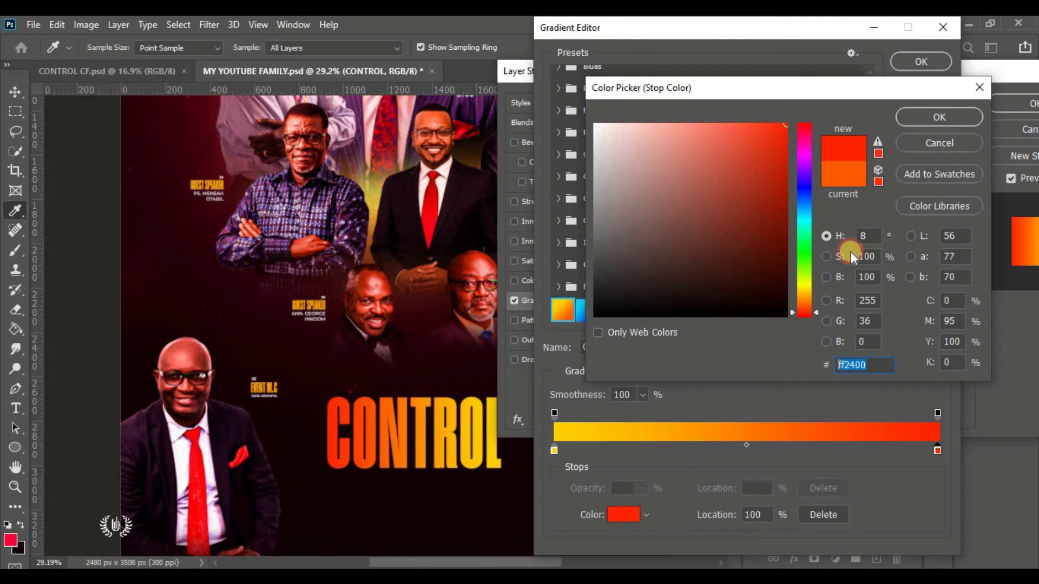
{"action": "left_click", "coordinate": [905, 115]}
{"action": "left_click", "coordinate": [908, 59]}
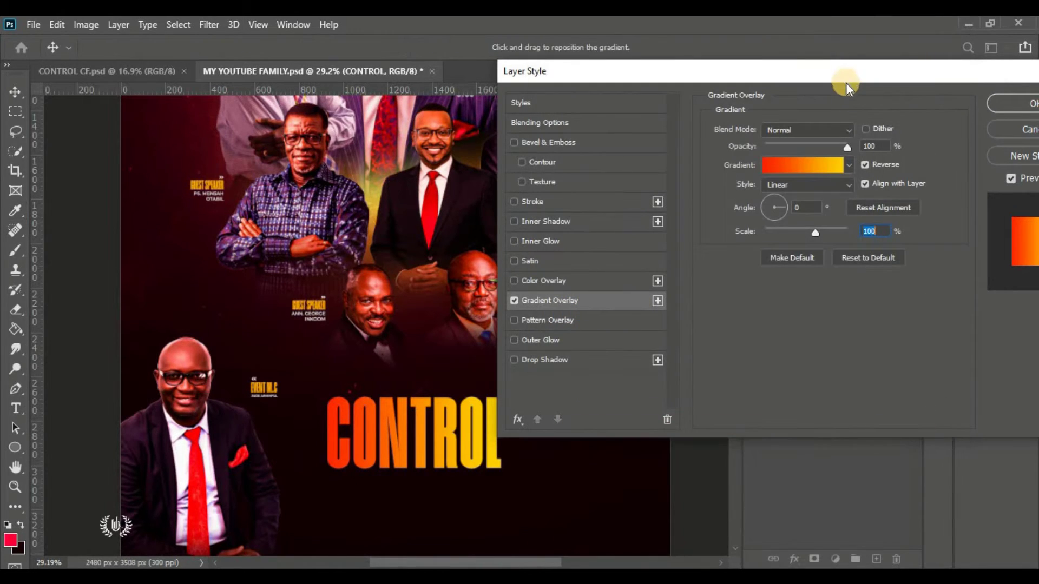
{"action": "left_click_drag", "start_coordinate": [845, 73], "coordinate": [827, 74]}
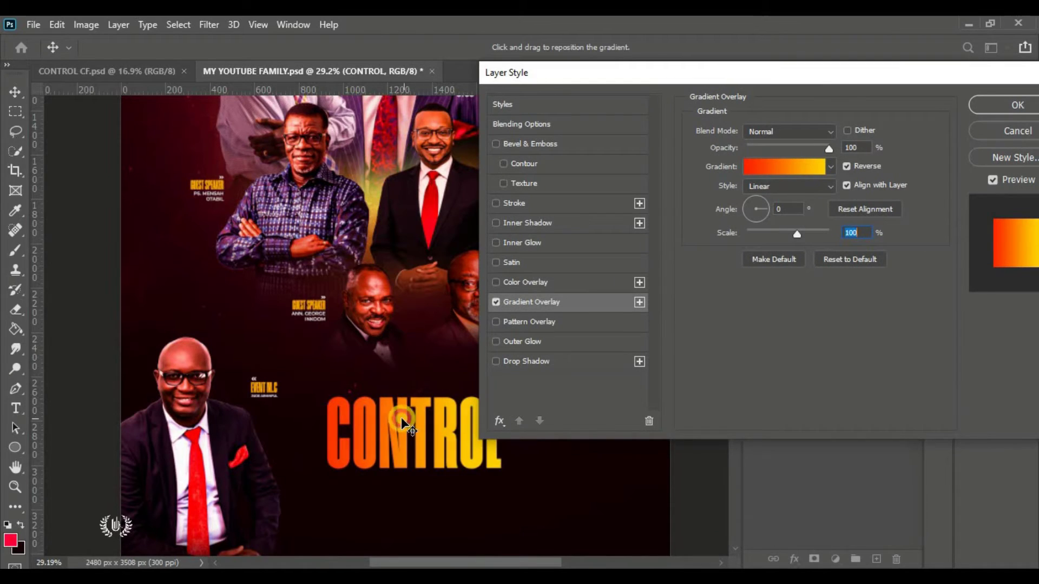
{"action": "left_click_drag", "start_coordinate": [936, 79], "coordinate": [771, 104]}
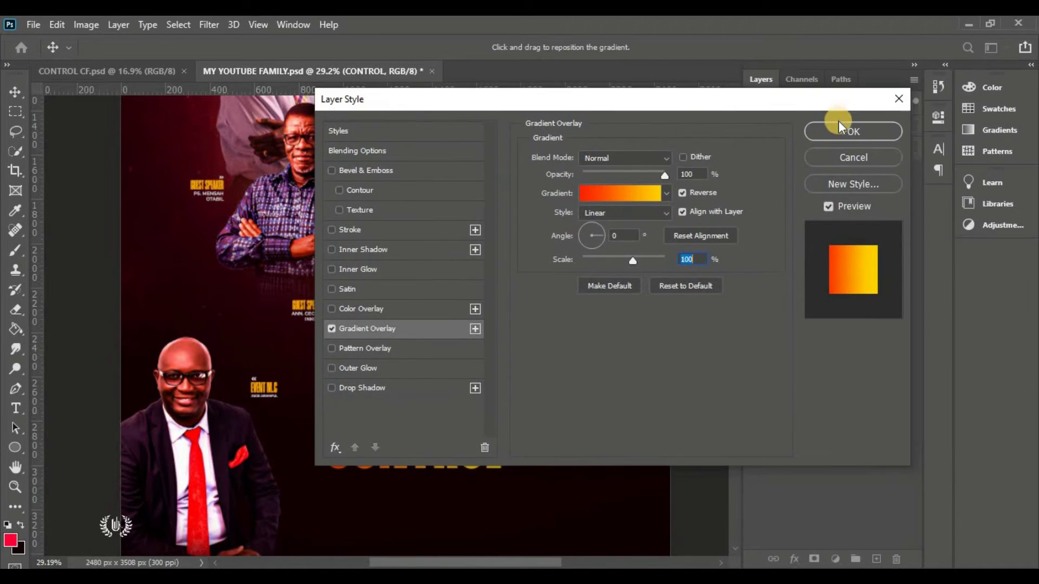
{"action": "left_click", "coordinate": [838, 124]}
Place a new horizontal text line above the CONTROL title with its colour set to white
{"action": "scroll", "coordinate": [504, 353], "scroll_direction": "down", "scroll_amount": 1}
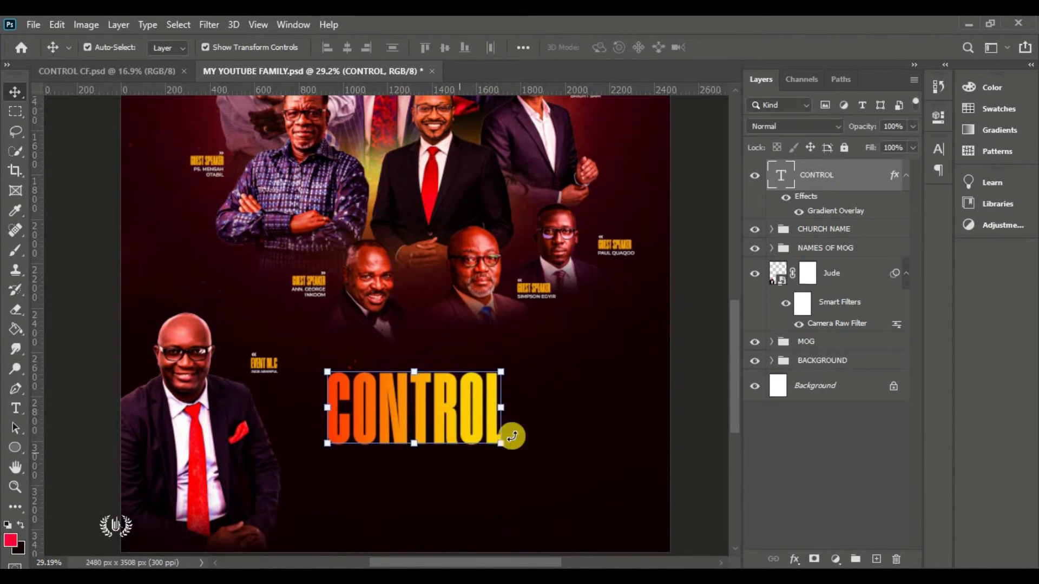
{"action": "scroll", "coordinate": [443, 531], "scroll_direction": "down", "scroll_amount": 3}
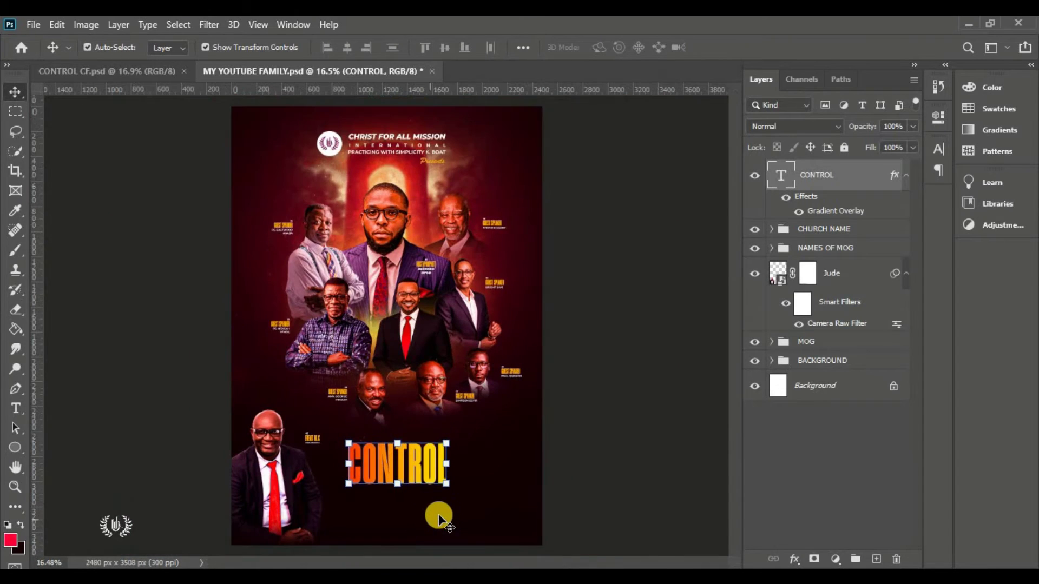
{"action": "scroll", "coordinate": [419, 513], "scroll_direction": "up", "scroll_amount": 4}
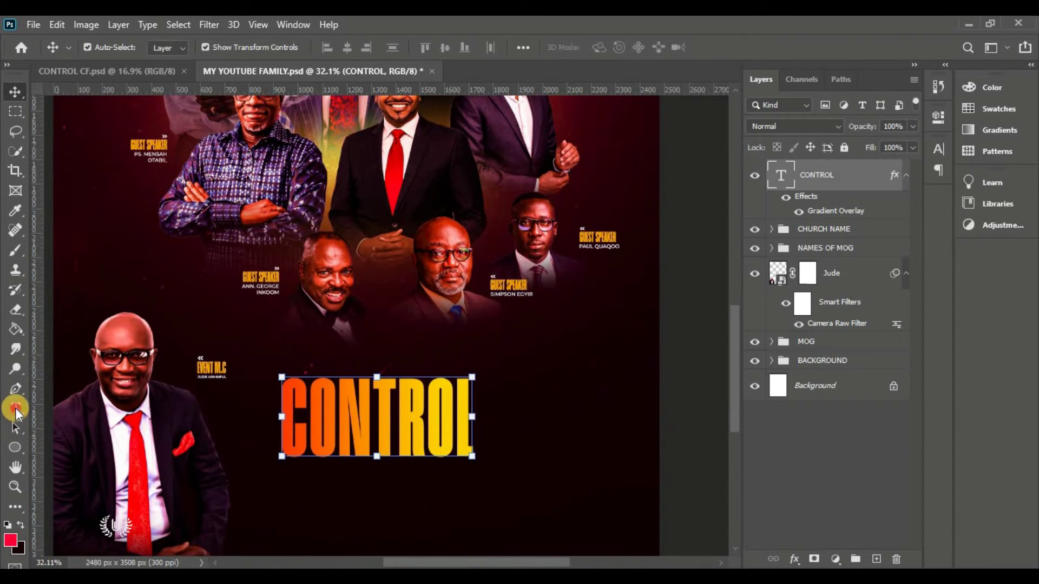
{"action": "left_click", "coordinate": [16, 412]}
{"action": "left_click", "coordinate": [59, 407]}
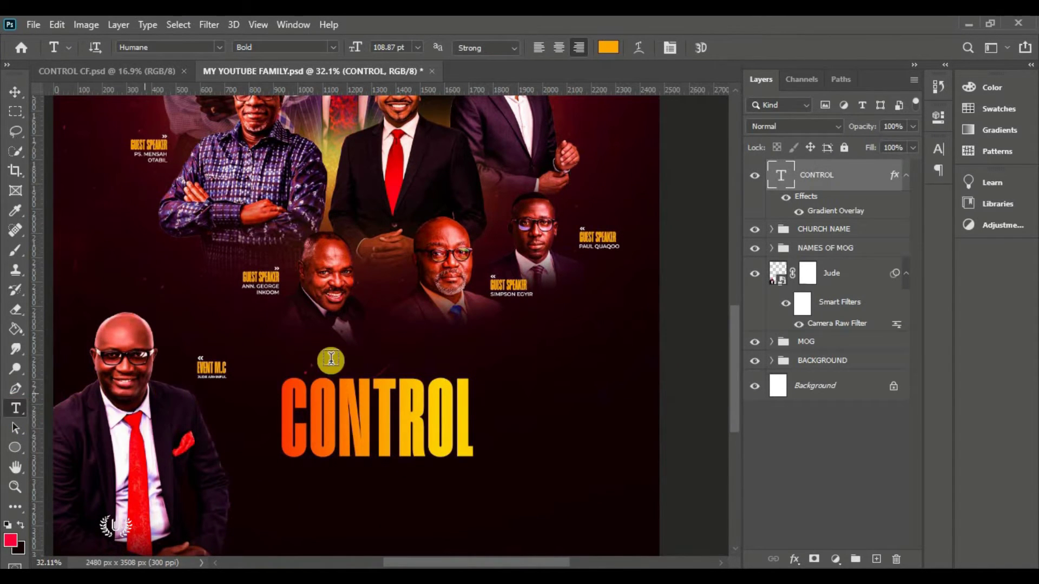
{"action": "left_click", "coordinate": [351, 349]}
{"action": "left_click_drag", "start_coordinate": [311, 390], "coordinate": [407, 400]}
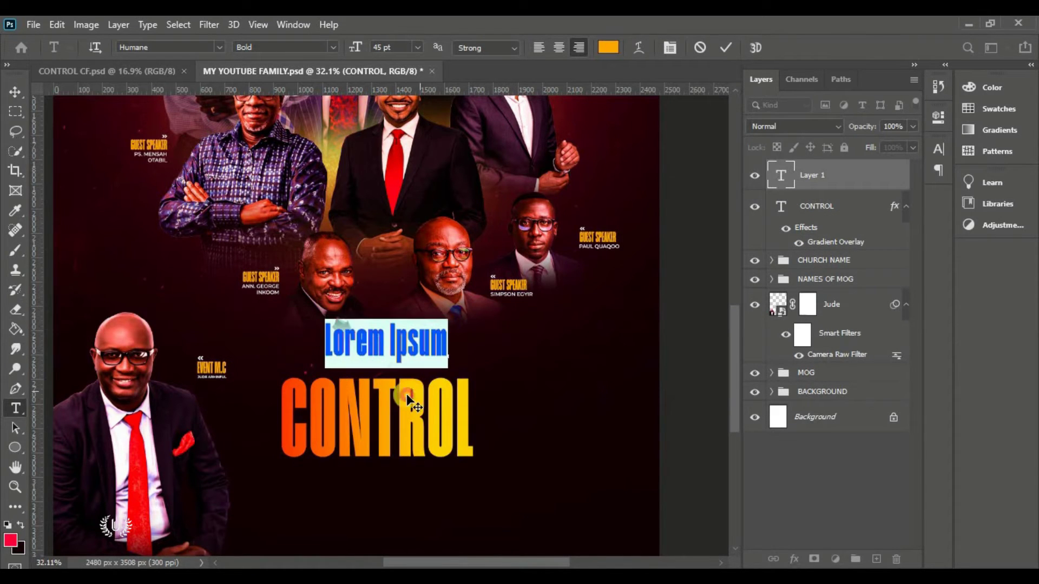
{"action": "left_click", "coordinate": [608, 47]}
{"action": "left_click", "coordinate": [586, 113]}
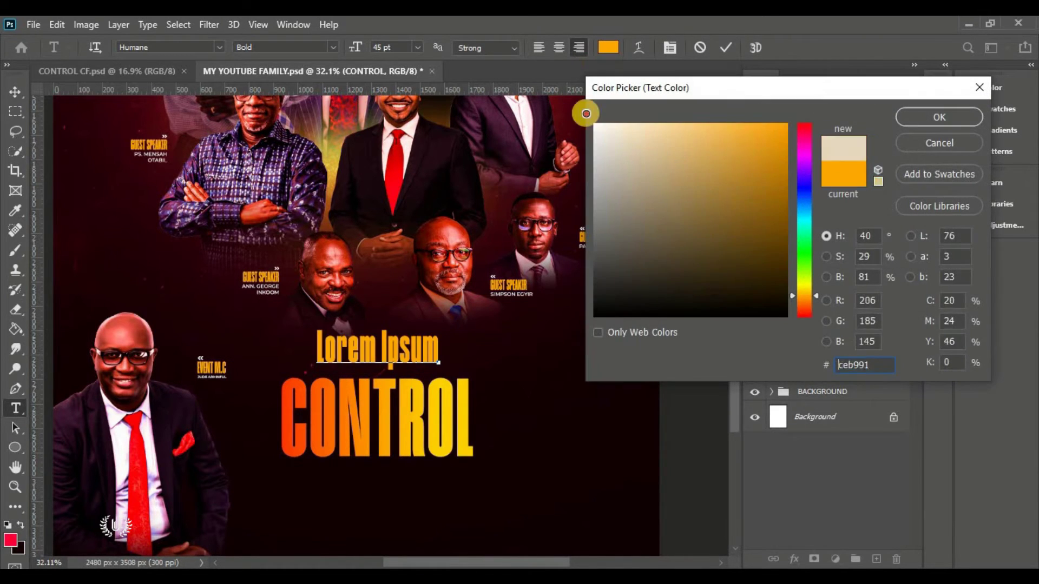
{"action": "left_click_drag", "start_coordinate": [586, 113], "coordinate": [846, 109]}
{"action": "left_click", "coordinate": [938, 117]}
Set the text font to Montserrat SemiBold Italic at 15 pt
{"action": "left_click", "coordinate": [196, 49]}
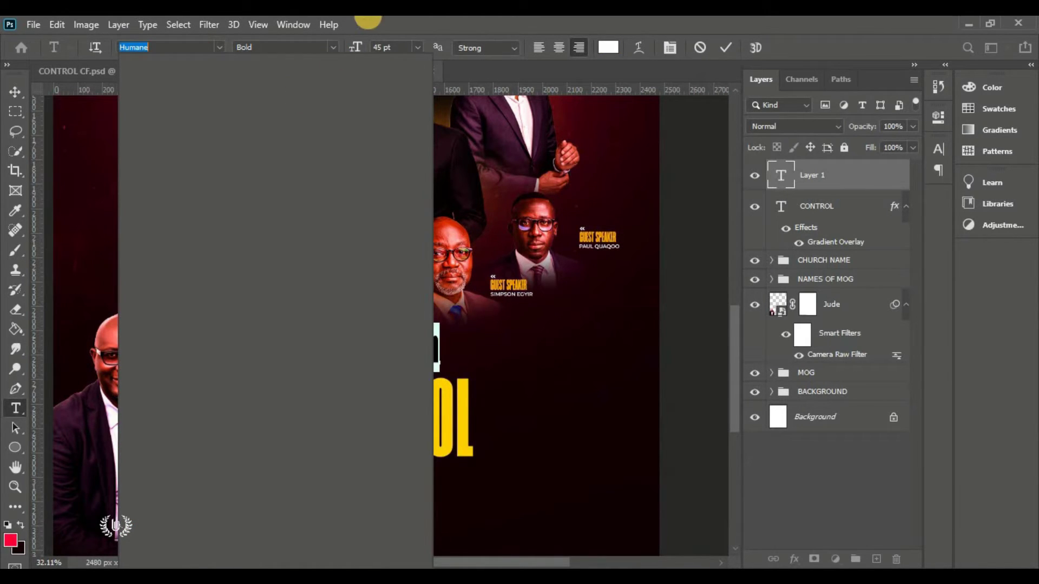
{"action": "type", "text": "Monts"}
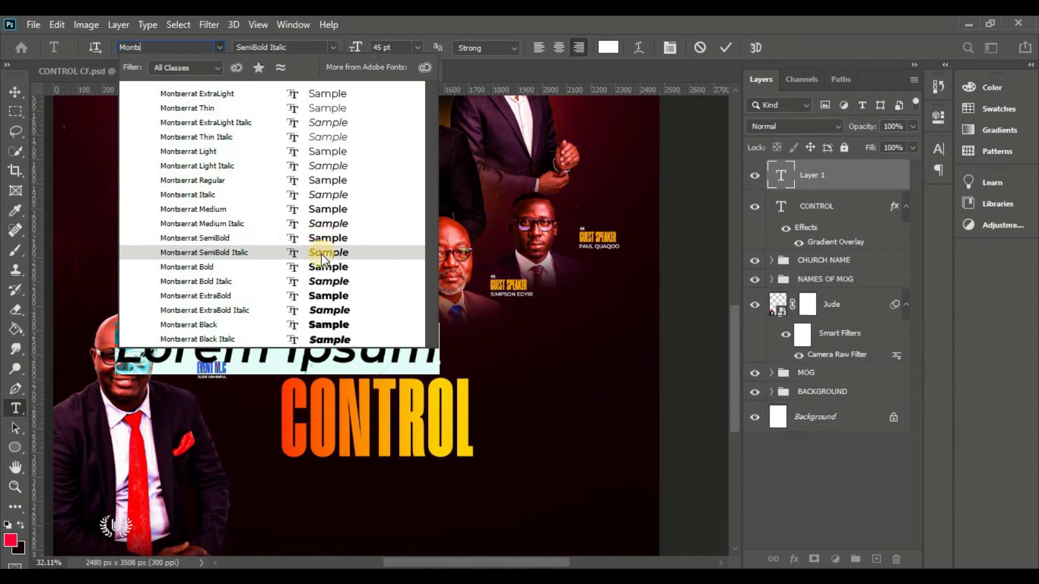
{"action": "left_click", "coordinate": [323, 259]}
{"action": "left_click", "coordinate": [356, 47]}
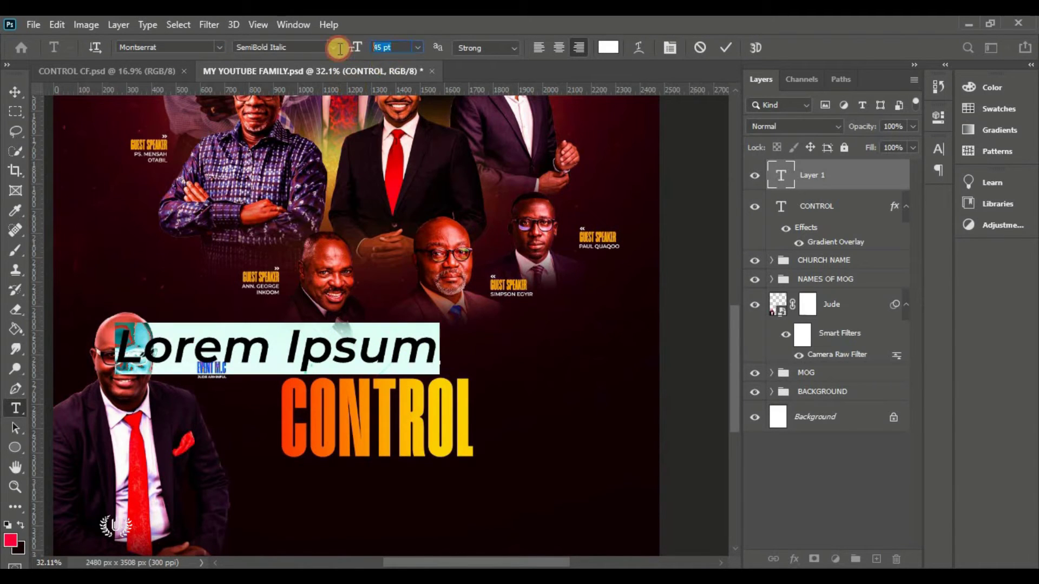
{"action": "type", "text": "15"}
{"action": "key", "text": "Return"}
{"action": "left_click", "coordinate": [409, 352]}
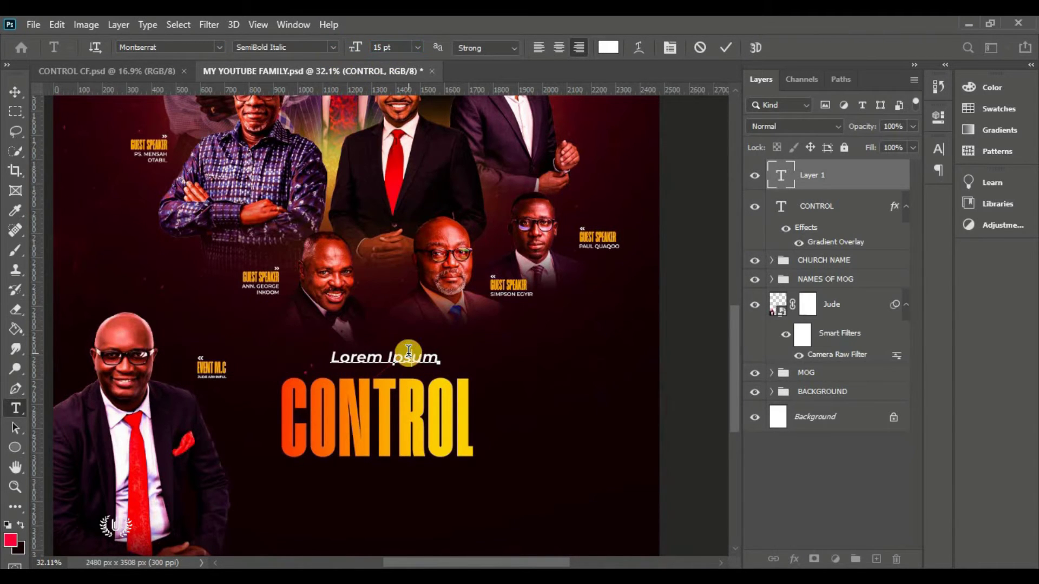
Replace the placeholder text with 'TAKING ABSOLUTE' and commit it
{"action": "key", "text": "ctrl+a"}
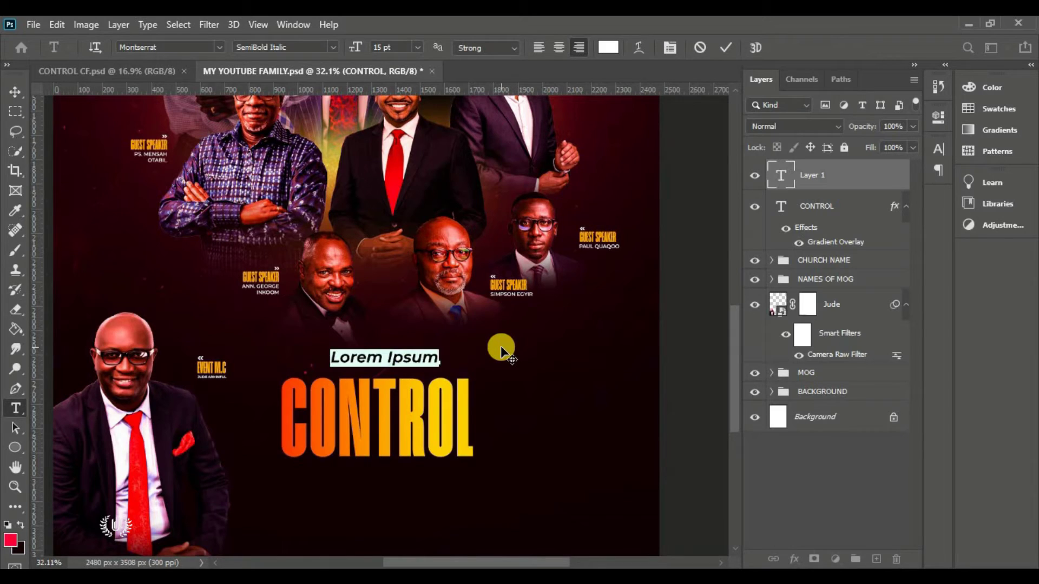
{"action": "type", "text": "ta"}
{"action": "key", "text": "ctrl+a"}
{"action": "type", "text": "TAKING ABSOLUTE"}
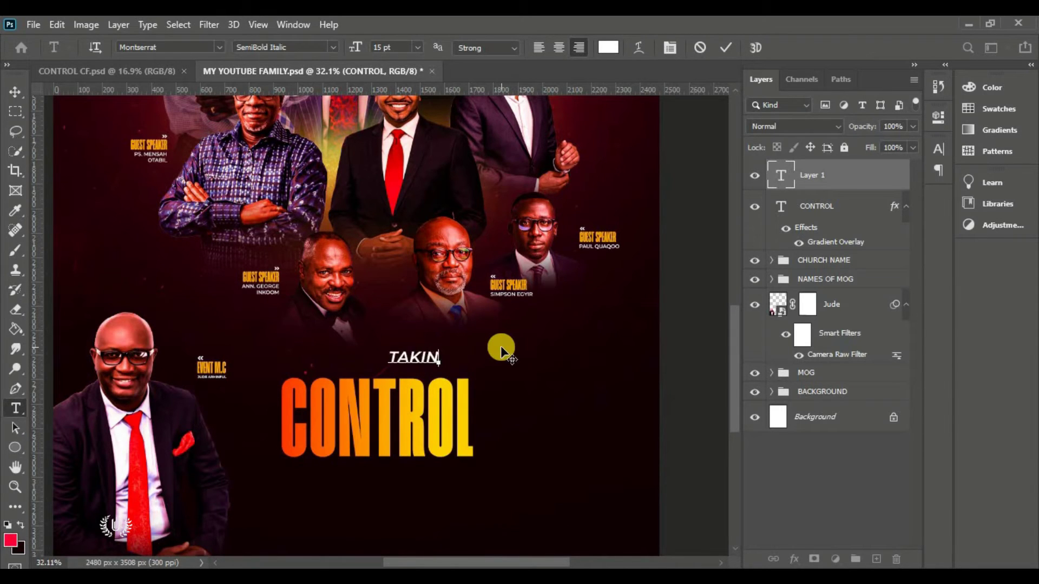
{"action": "left_click", "coordinate": [399, 307]}
Shrink TAKING ABSOLUTE and centre it just above CONTROL, then select the CONTROL title
{"action": "left_click", "coordinate": [15, 91]}
{"action": "left_click", "coordinate": [286, 354]}
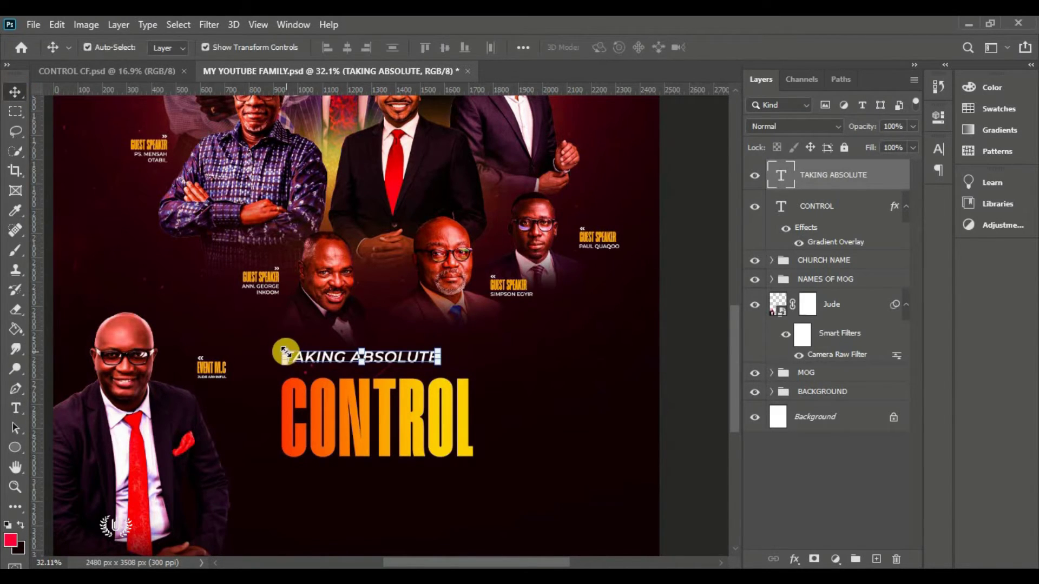
{"action": "left_click_drag", "start_coordinate": [319, 356], "coordinate": [385, 369]}
{"action": "left_click", "coordinate": [752, 47]}
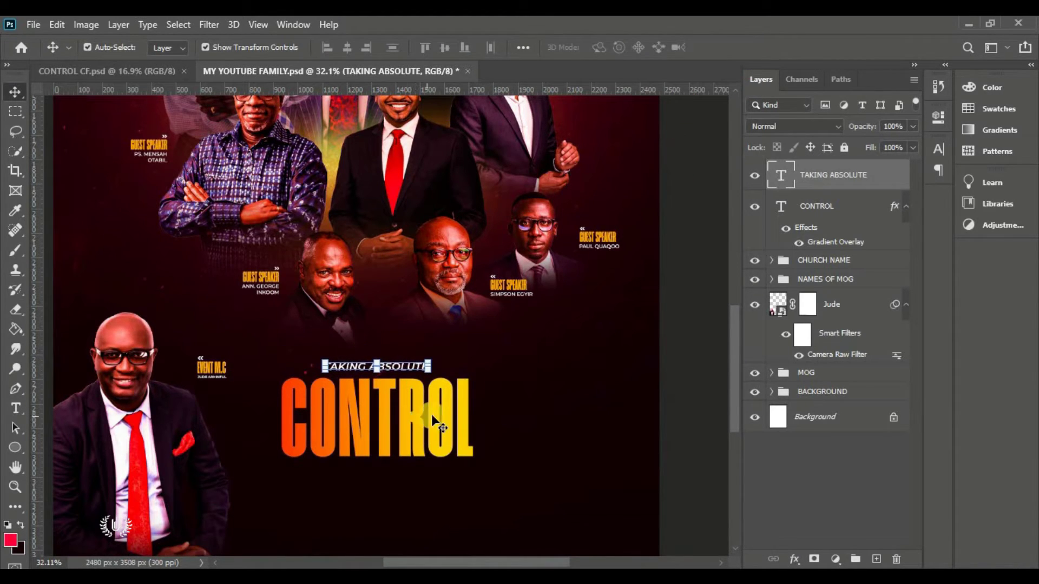
{"action": "scroll", "coordinate": [433, 414], "scroll_direction": "down", "scroll_amount": 3}
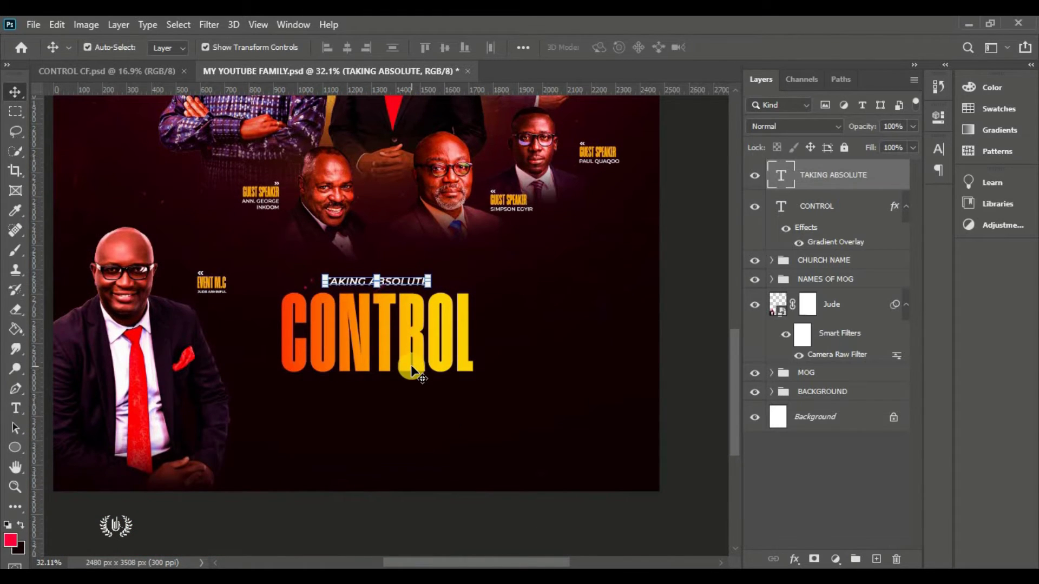
{"action": "left_click", "coordinate": [399, 346]}
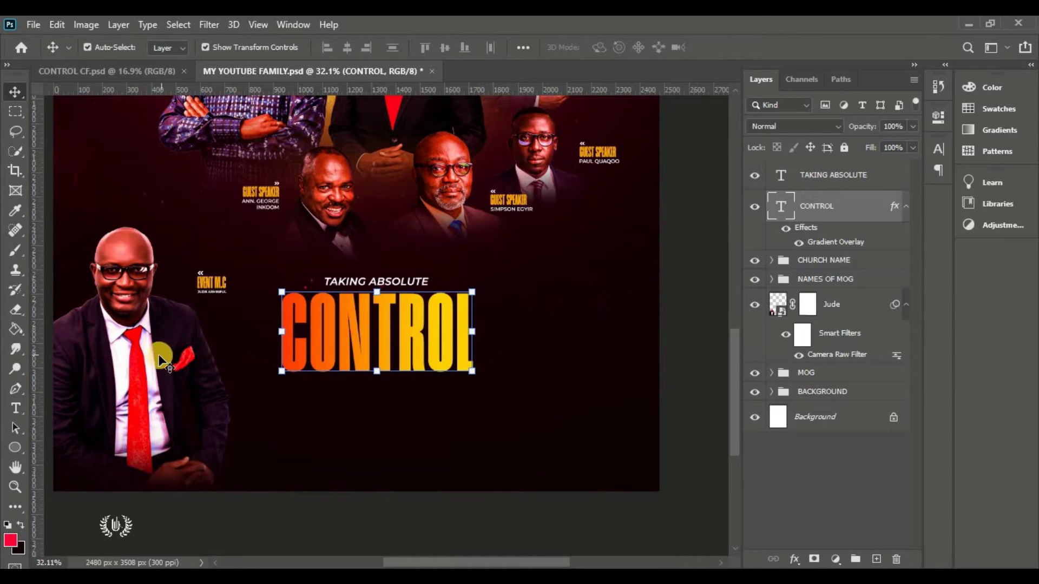
{"action": "right_click", "coordinate": [14, 452]}
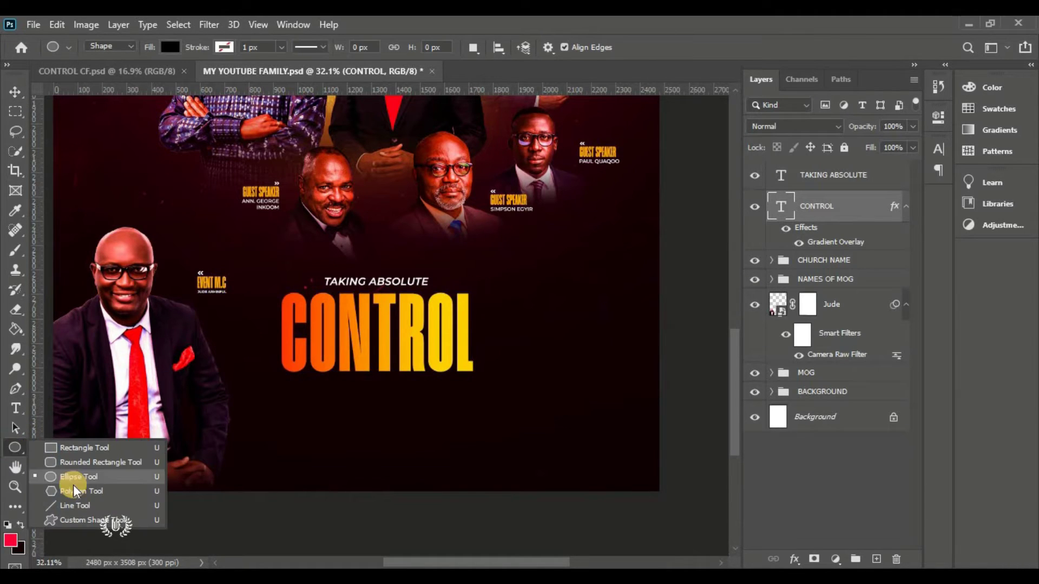
Draw a 330 px circle with the Ellipse Tool just below the CONTROL title
{"action": "left_click", "coordinate": [84, 471]}
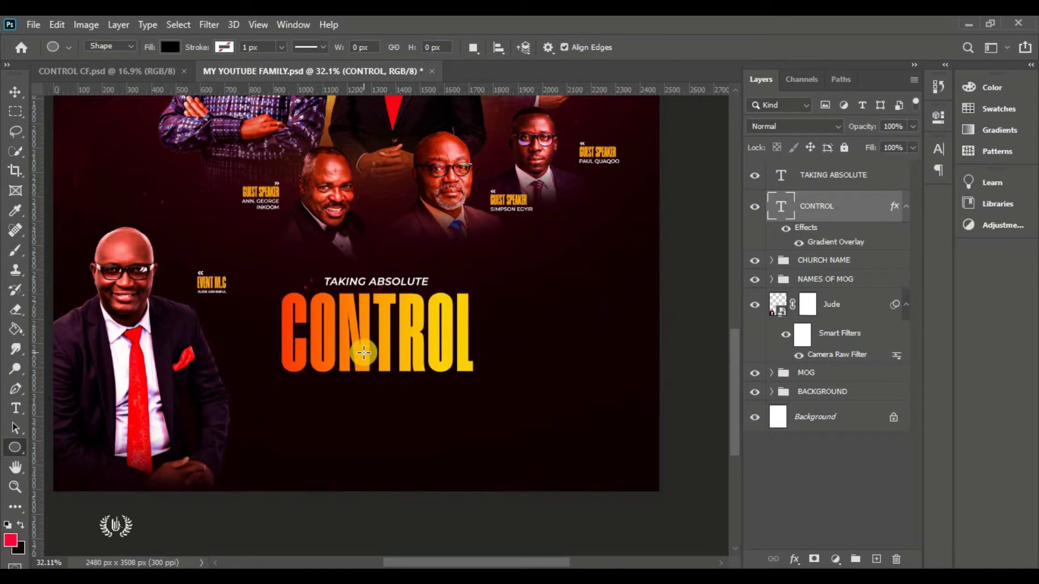
{"action": "left_click_drag", "start_coordinate": [363, 352], "coordinate": [430, 462]}
{"action": "left_click_drag", "start_coordinate": [445, 503], "coordinate": [446, 504]}
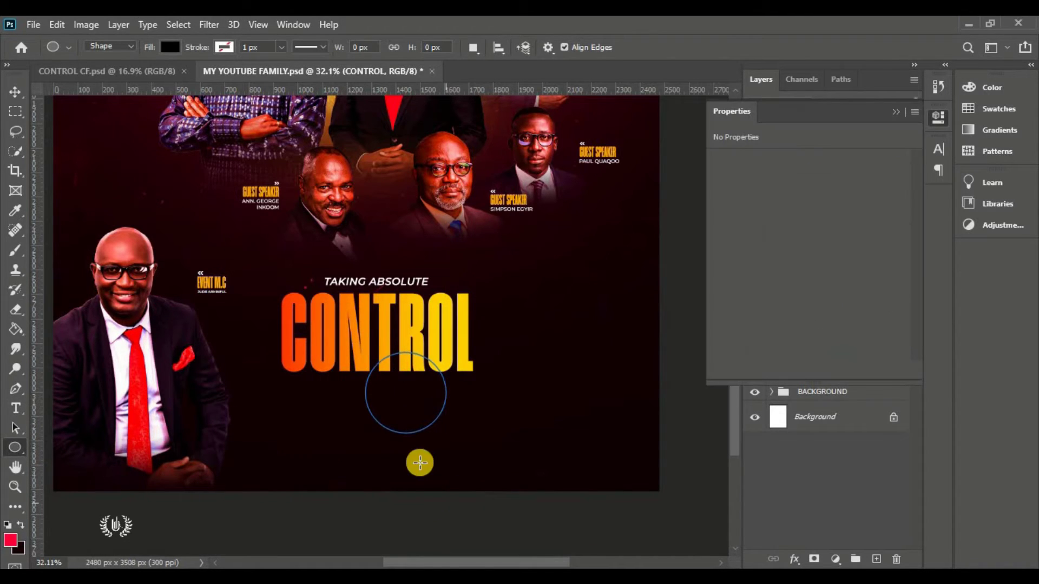
{"action": "left_click", "coordinate": [15, 92]}
{"action": "left_click", "coordinate": [894, 114]}
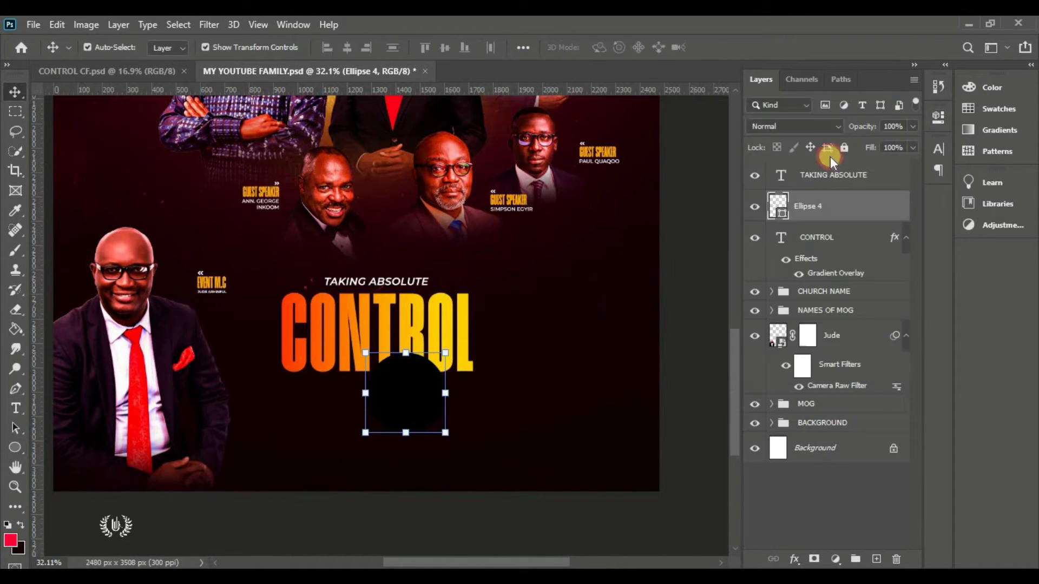
Fill the Ellipse 4 circle pure red and shift it slightly left under CONTROL
{"action": "left_click", "coordinate": [780, 216]}
{"action": "double_click", "coordinate": [780, 217]}
{"action": "left_click_drag", "start_coordinate": [756, 227], "coordinate": [817, 56]}
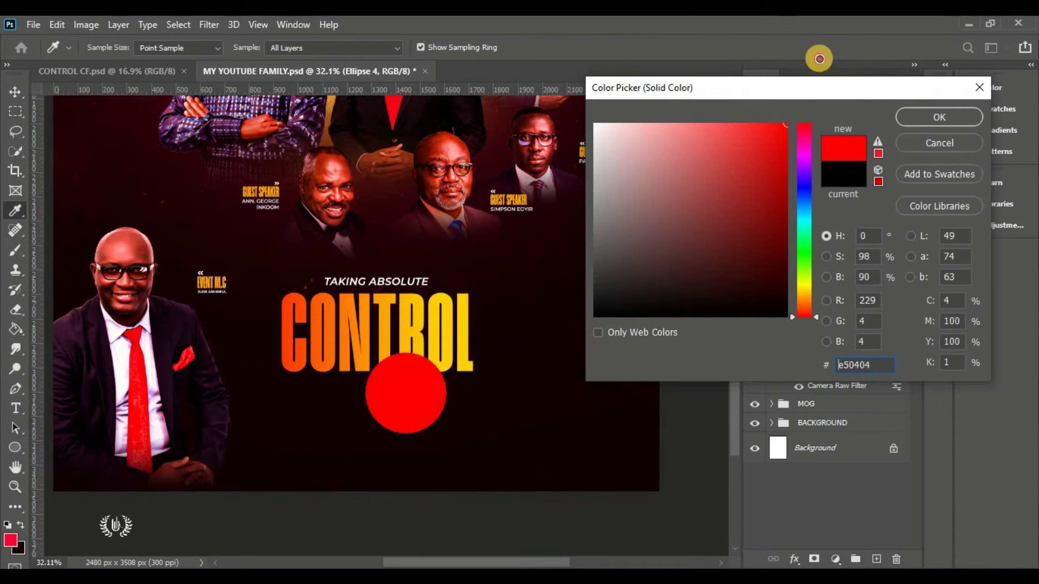
{"action": "left_click", "coordinate": [936, 116]}
{"action": "left_click_drag", "start_coordinate": [417, 398], "coordinate": [391, 393]}
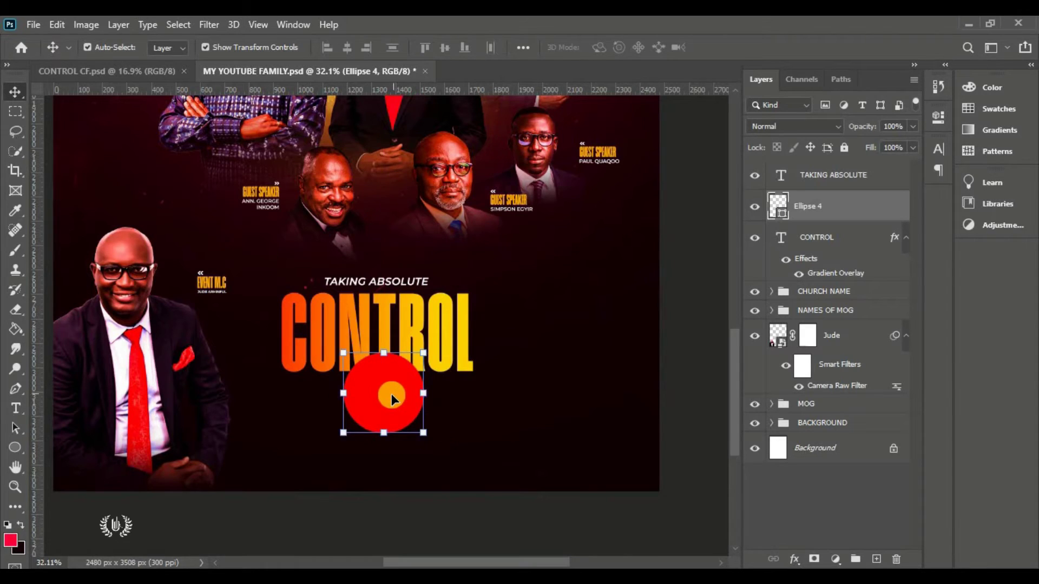
{"action": "left_click", "coordinate": [820, 213]}
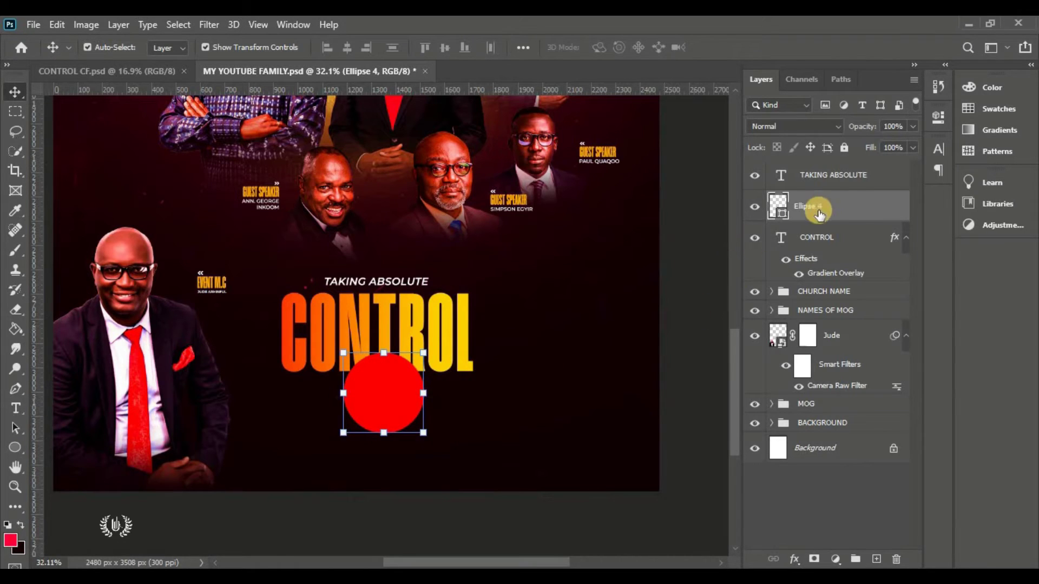
Duplicate the red circle, tag the copy green, and fill it white
{"action": "key", "text": "ctrl+j"}
{"action": "right_click", "coordinate": [854, 215]}
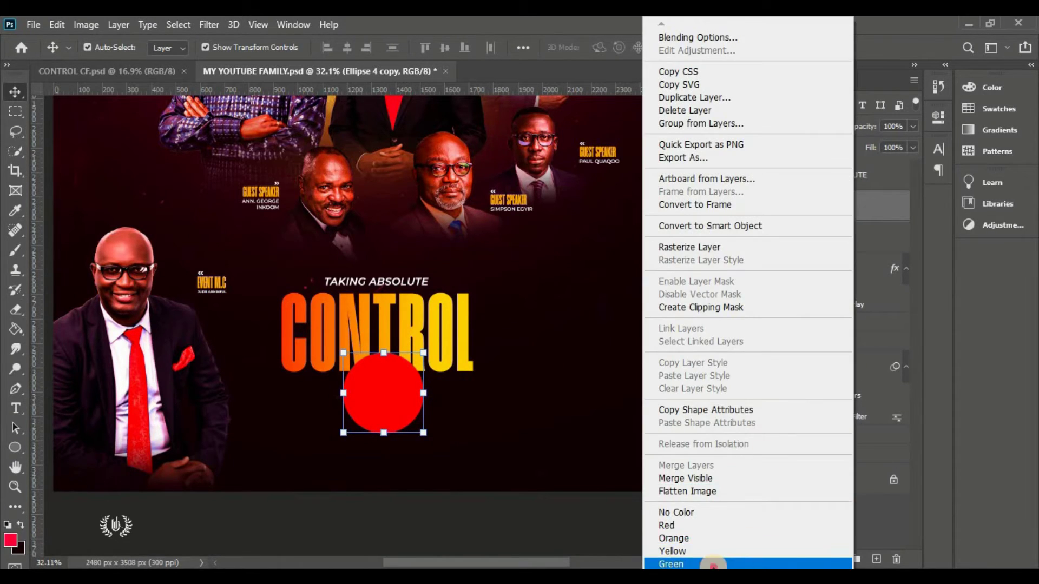
{"action": "left_click", "coordinate": [713, 564]}
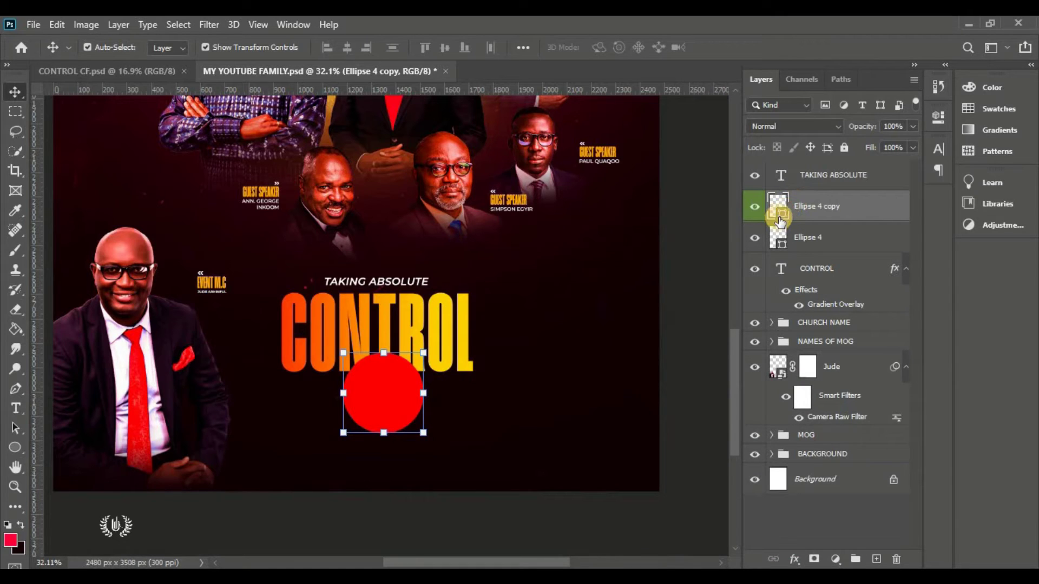
{"action": "double_click", "coordinate": [783, 215]}
{"action": "left_click_drag", "start_coordinate": [760, 225], "coordinate": [562, 73]}
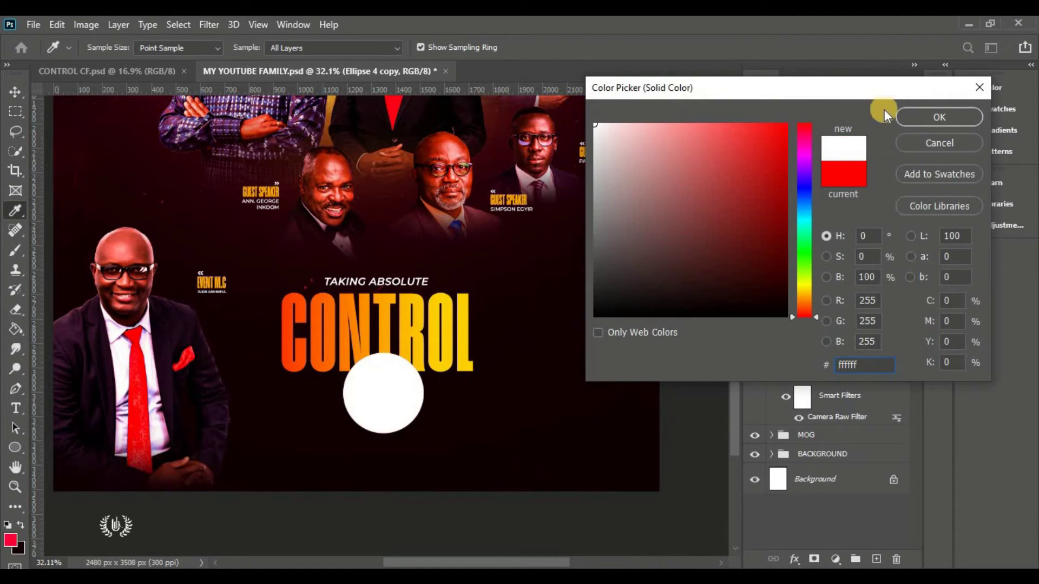
{"action": "left_click", "coordinate": [921, 119]}
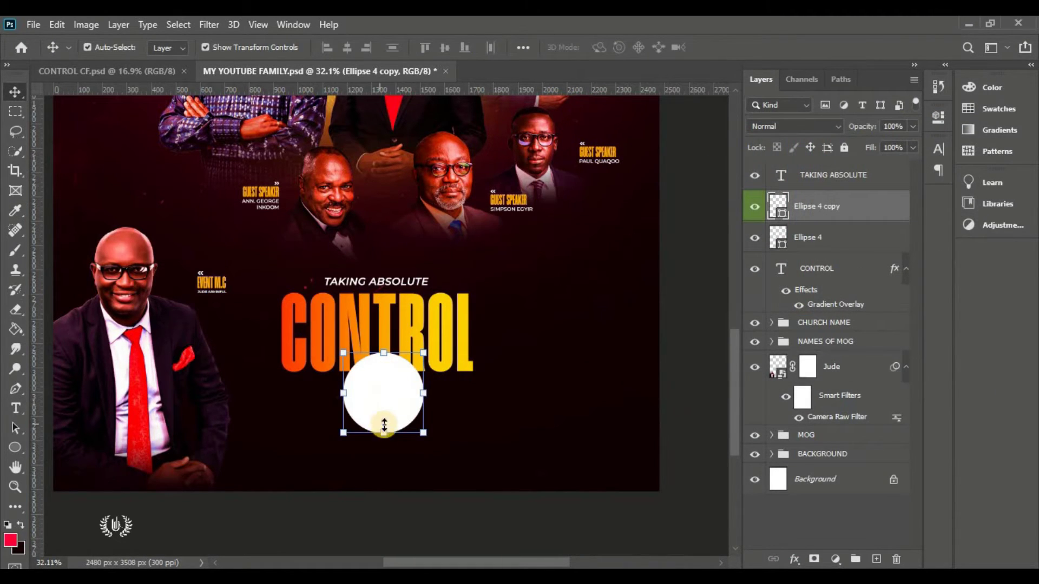
{"action": "left_click_drag", "start_coordinate": [384, 433], "coordinate": [382, 416]}
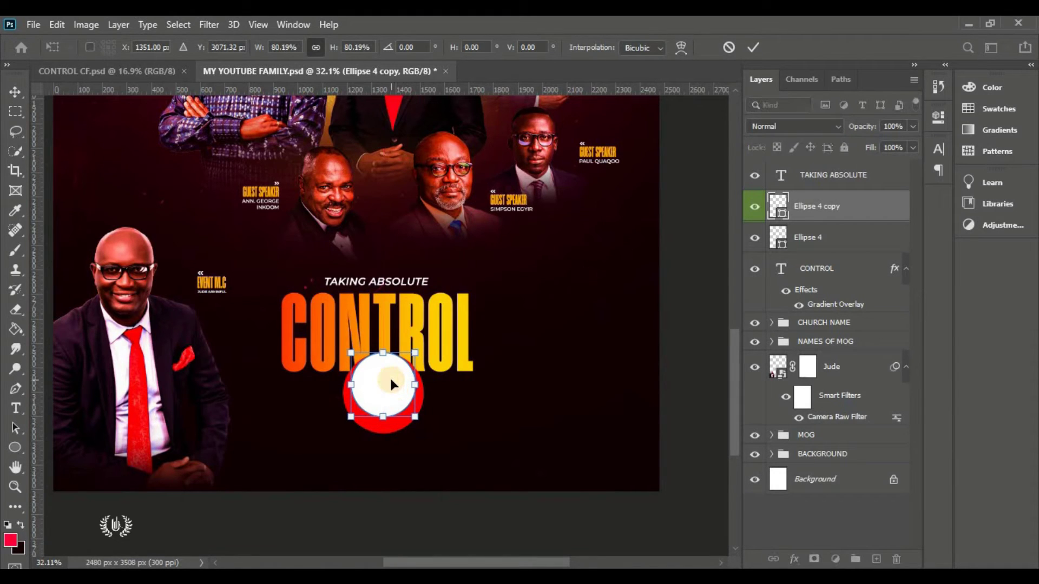
{"action": "left_click", "coordinate": [730, 48]}
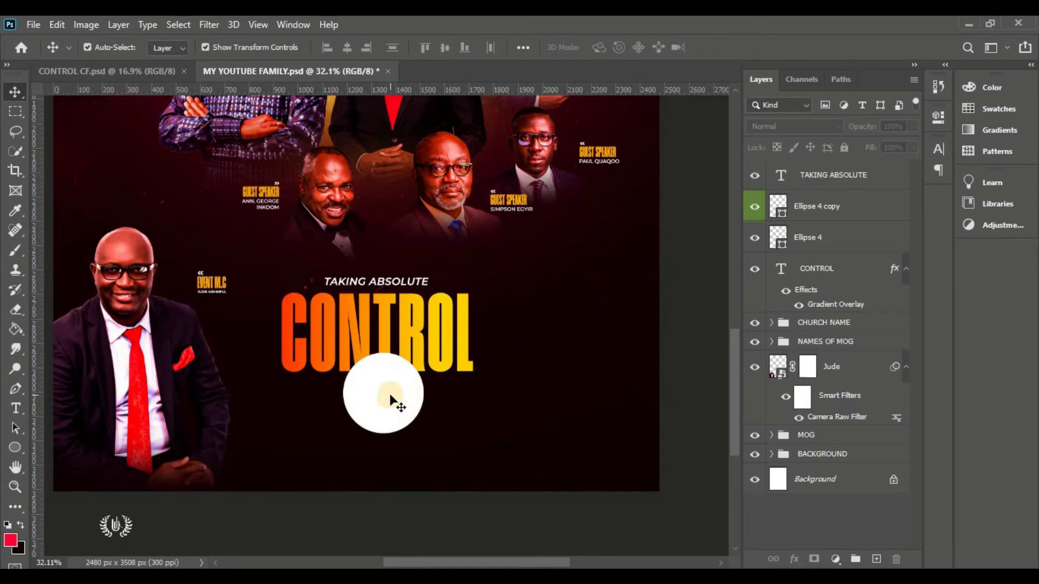
Duplicate Ellipse 4 again, tag it blue, and offset the red circle just below the white one
{"action": "left_click", "coordinate": [828, 239]}
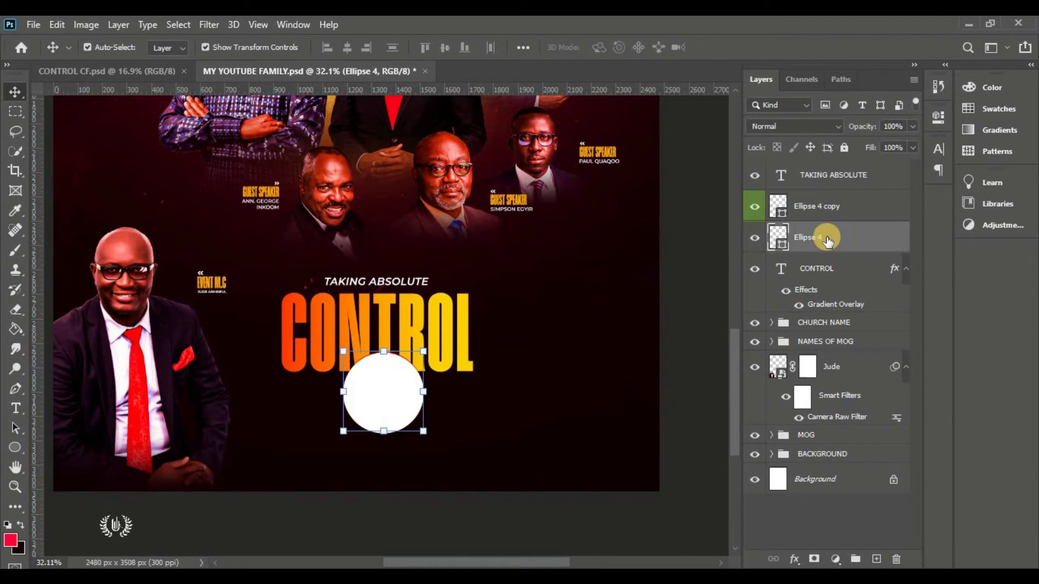
{"action": "key", "text": "shift+Up"}
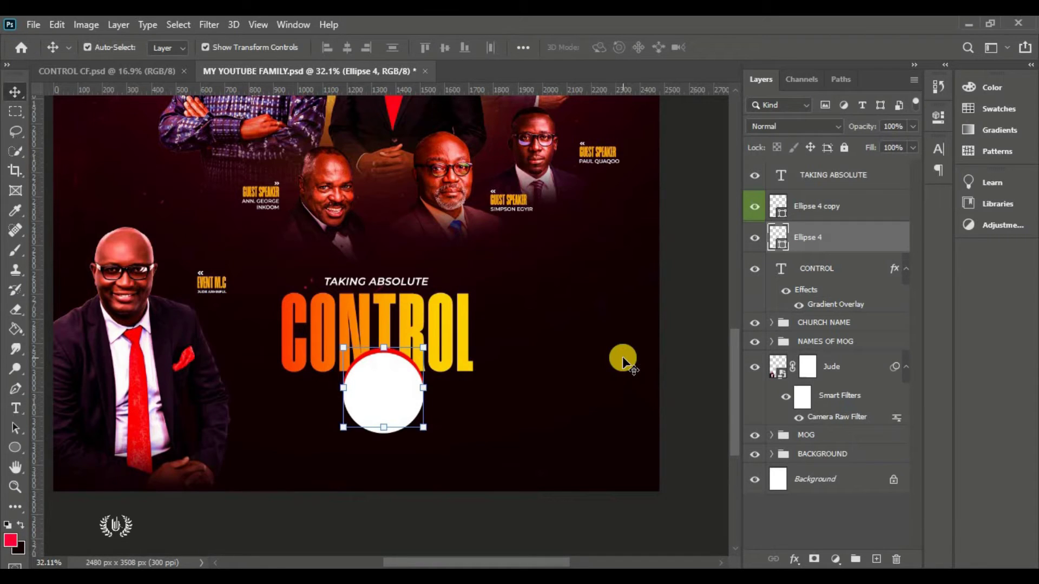
{"action": "key", "text": "ctrl+j"}
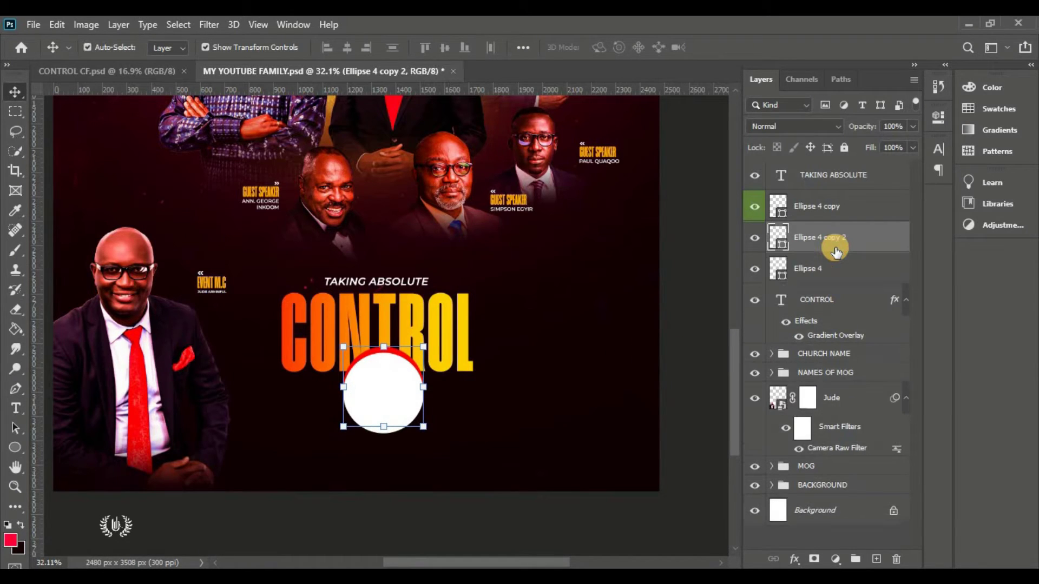
{"action": "right_click", "coordinate": [867, 246]}
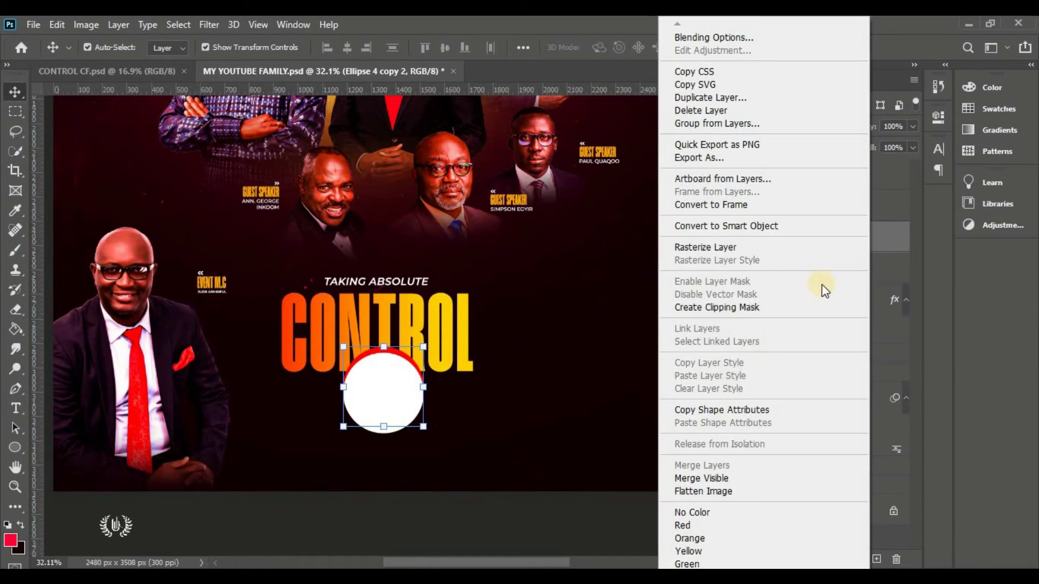
{"action": "left_click", "coordinate": [696, 564]}
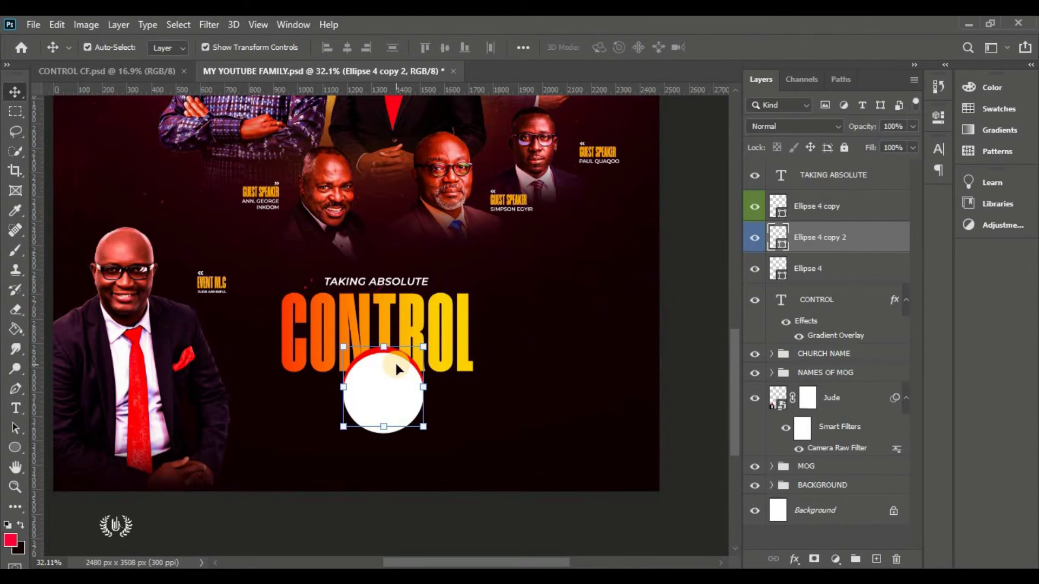
{"action": "mouse_move", "coordinate": [403, 355]}
{"action": "left_mouse_down"}
{"action": "mouse_move", "coordinate": [430, 360]}
{"action": "mouse_move", "coordinate": [382, 394]}
{"action": "mouse_move", "coordinate": [405, 382]}
{"action": "mouse_move", "coordinate": [404, 365]}
{"action": "left_mouse_up"}
{"action": "key", "text": "shift+Up"}
{"action": "key", "text": "shift+Up"}
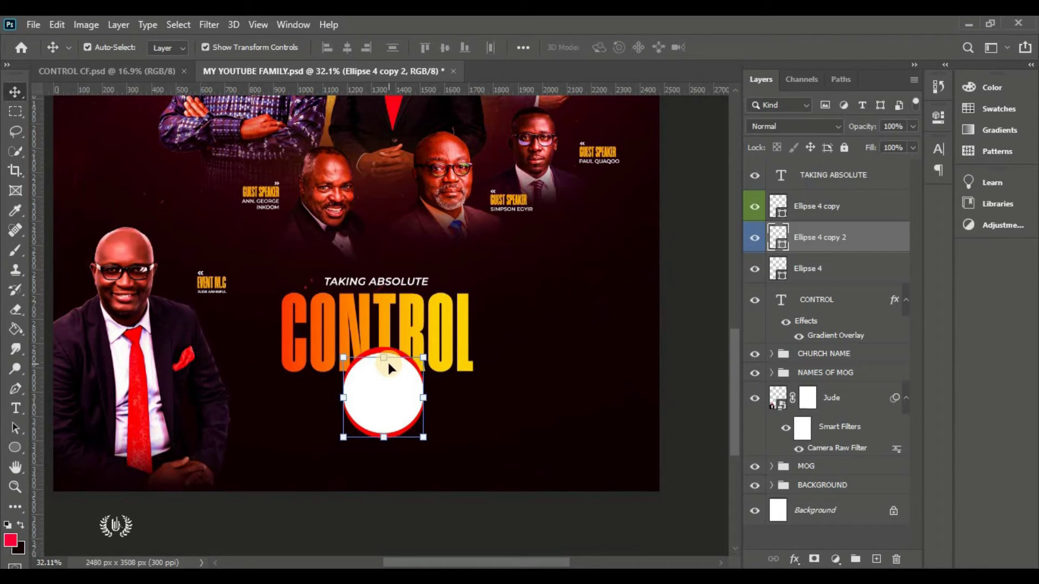
{"action": "key", "text": "Up"}
{"action": "key", "text": "Left"}
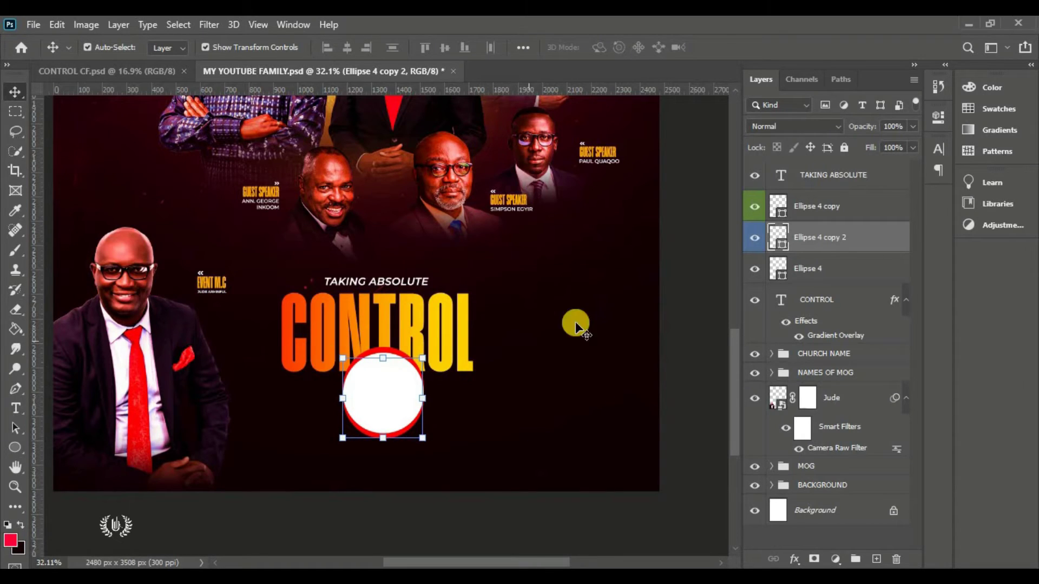
{"action": "left_click", "coordinate": [678, 313]}
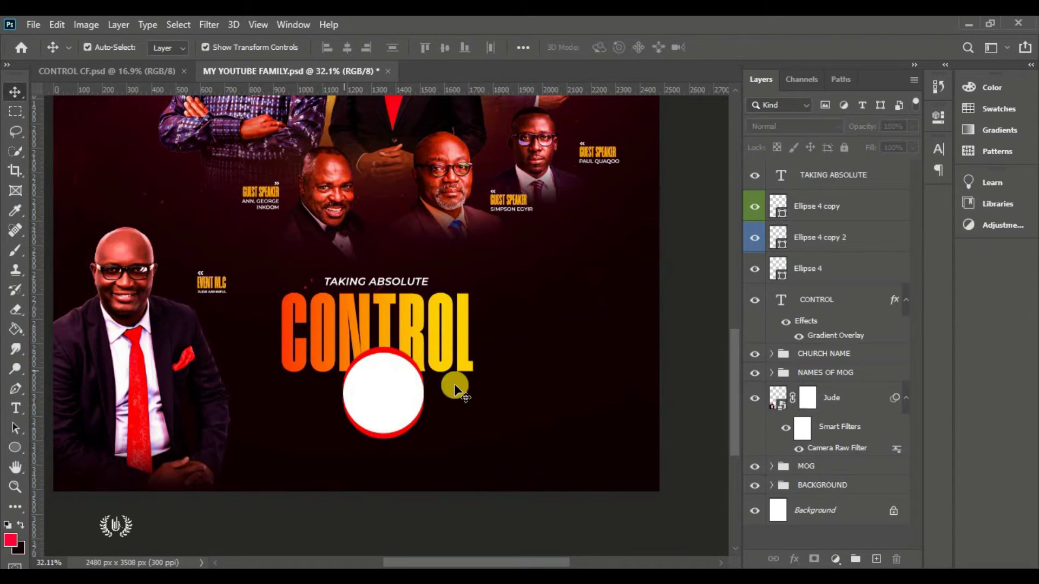
Recolour Ellipse 4 with a dark colour sampled from the poster
{"action": "left_click", "coordinate": [398, 357]}
{"action": "left_click", "coordinate": [752, 271]}
{"action": "left_click", "coordinate": [757, 276]}
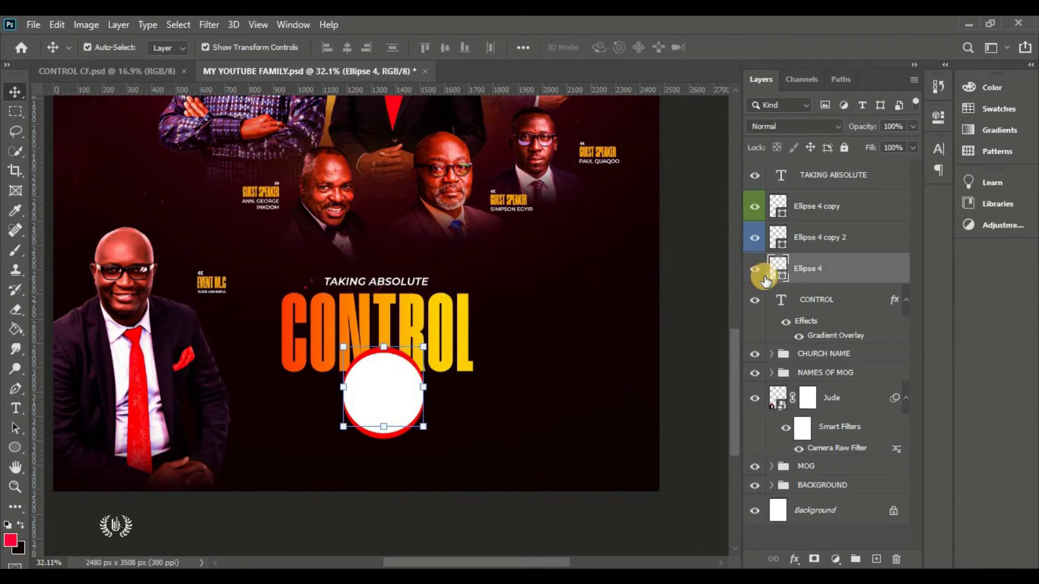
{"action": "double_click", "coordinate": [780, 278]}
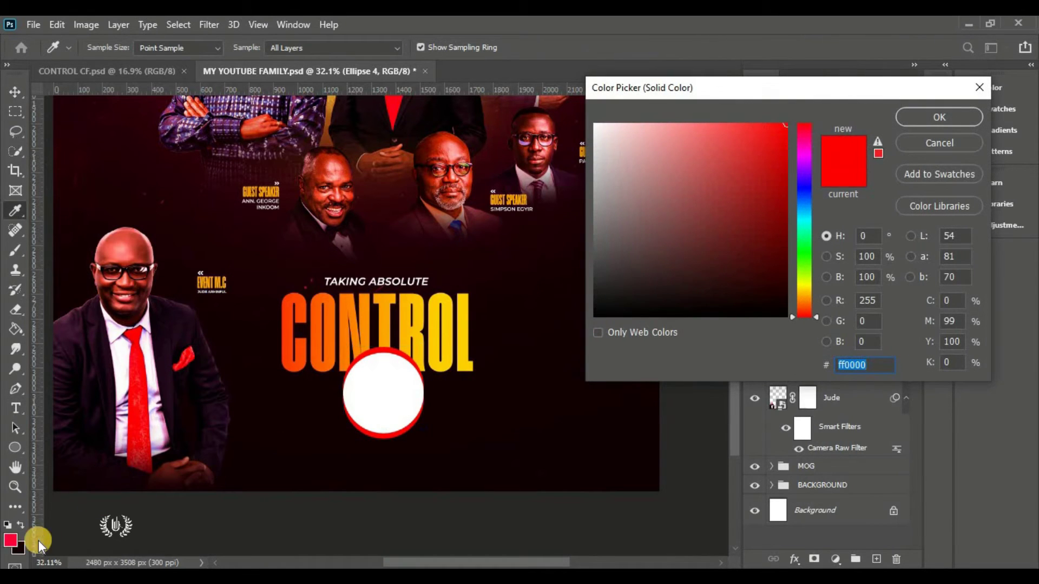
{"action": "left_click", "coordinate": [500, 257]}
{"action": "left_click", "coordinate": [899, 117]}
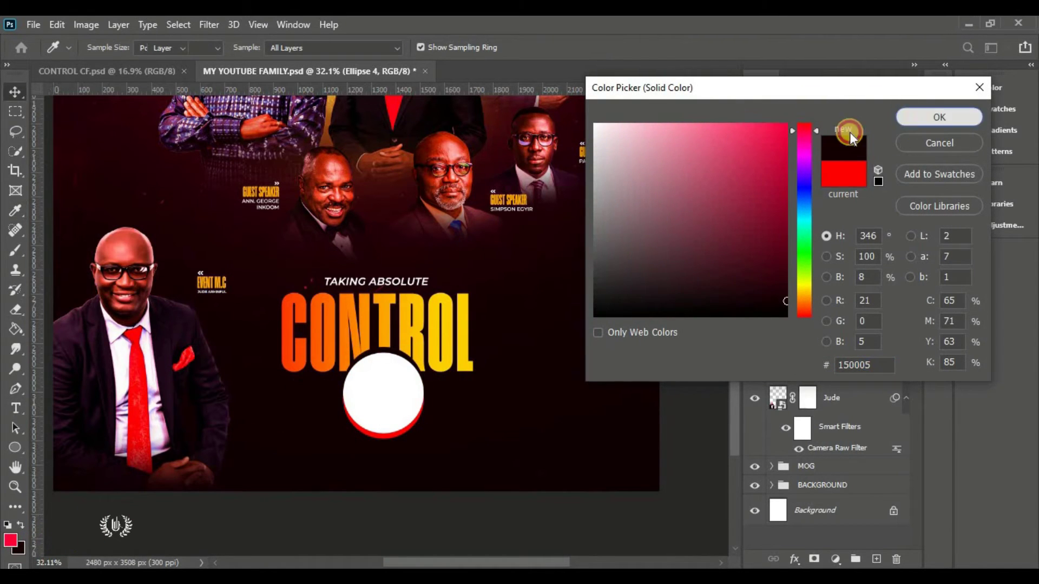
Select all three circle layers and align their horizontal centres
{"action": "key", "text": "ctrl+0"}
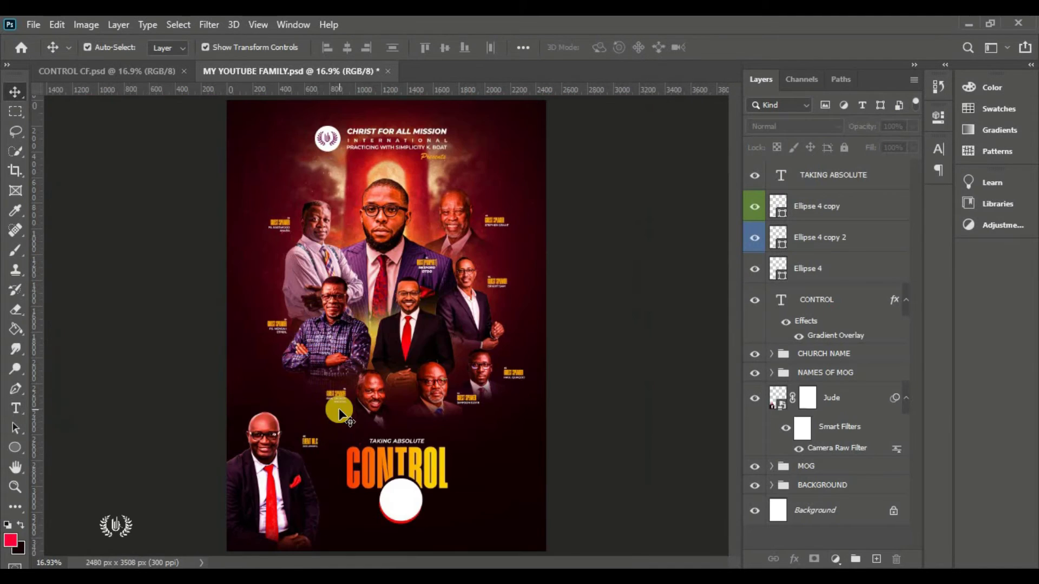
{"action": "scroll", "coordinate": [429, 534], "scroll_direction": "up", "scroll_amount": 4}
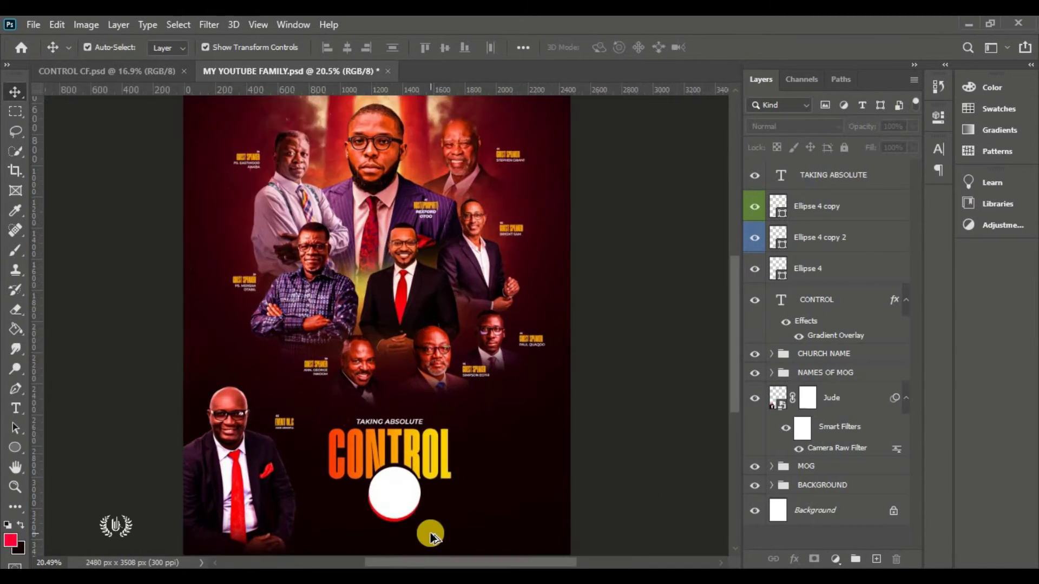
{"action": "left_click", "coordinate": [859, 209]}
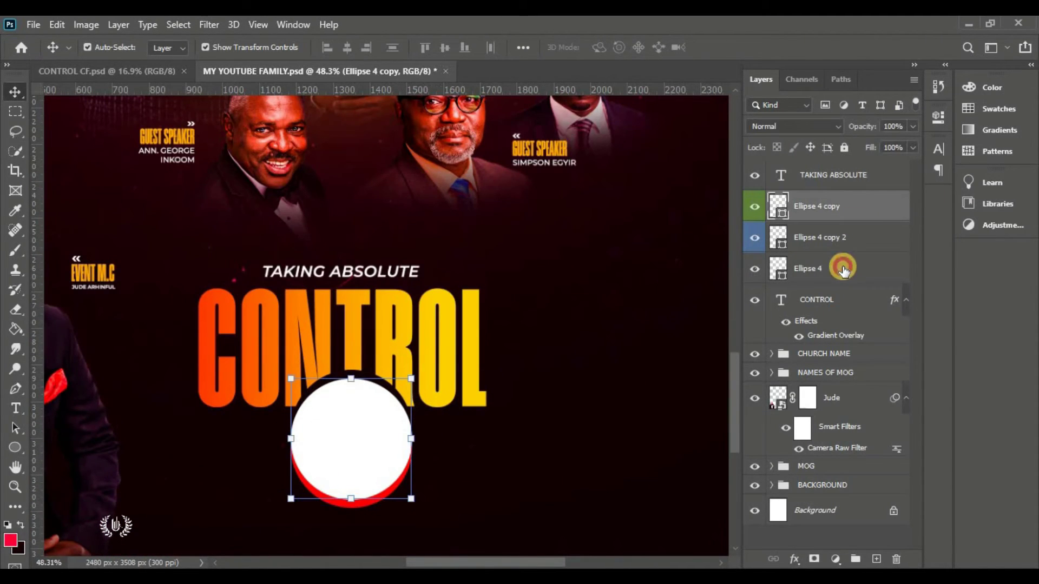
{"action": "left_click", "coordinate": [844, 267], "text": "shift"}
{"action": "left_click", "coordinate": [347, 49]}
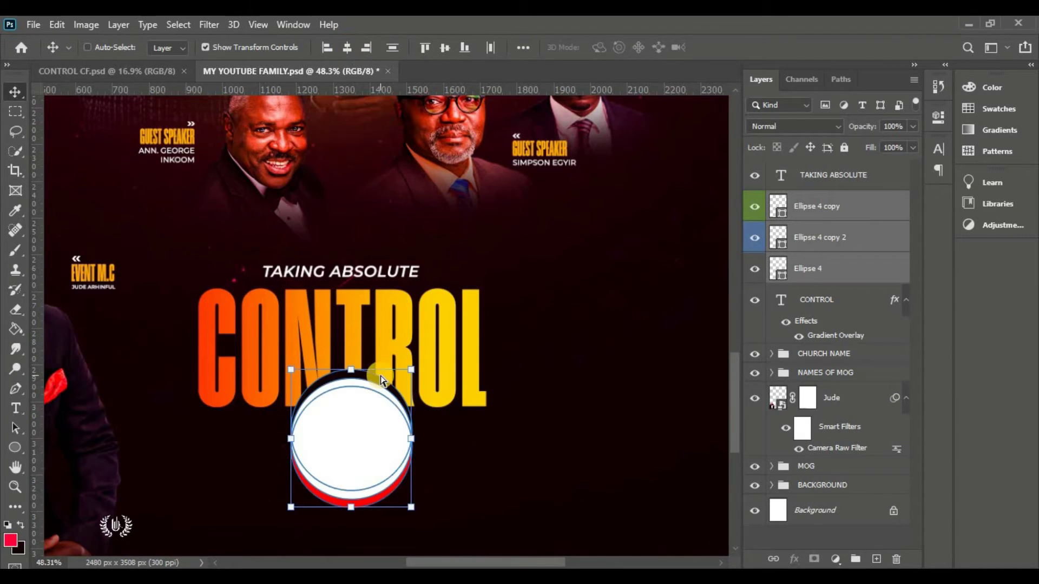
Scale the stacked circles down to 75.72%
{"action": "key", "text": "ctrl+0"}
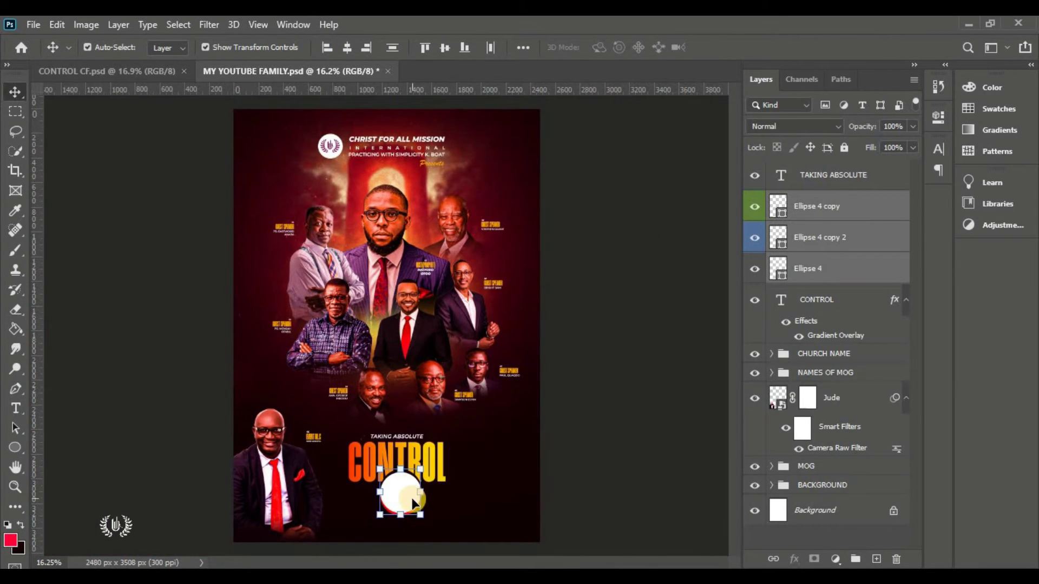
{"action": "scroll", "coordinate": [413, 503], "scroll_direction": "up", "scroll_amount": 3}
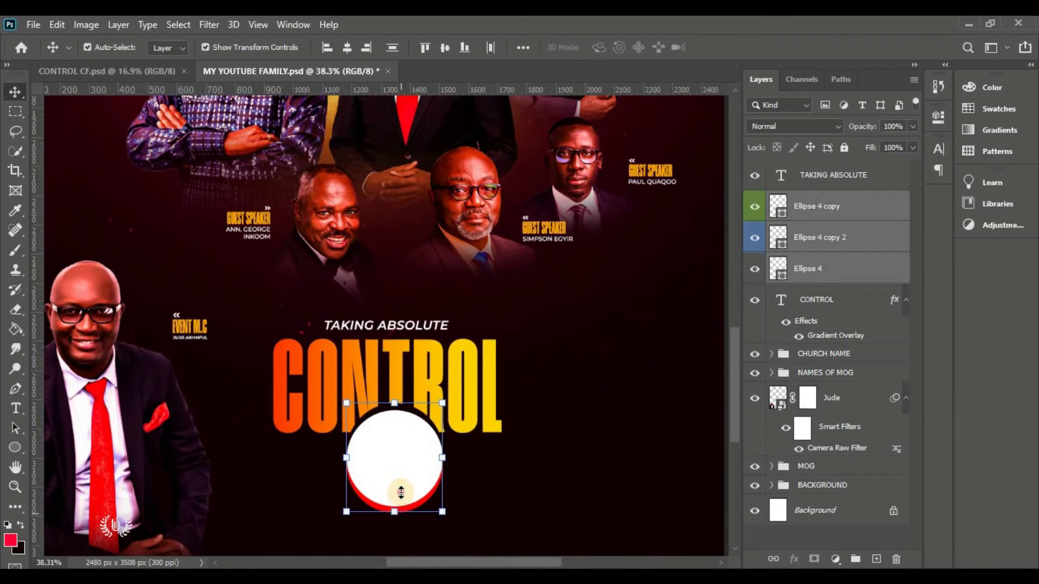
{"action": "left_click_drag", "start_coordinate": [401, 493], "coordinate": [399, 445]}
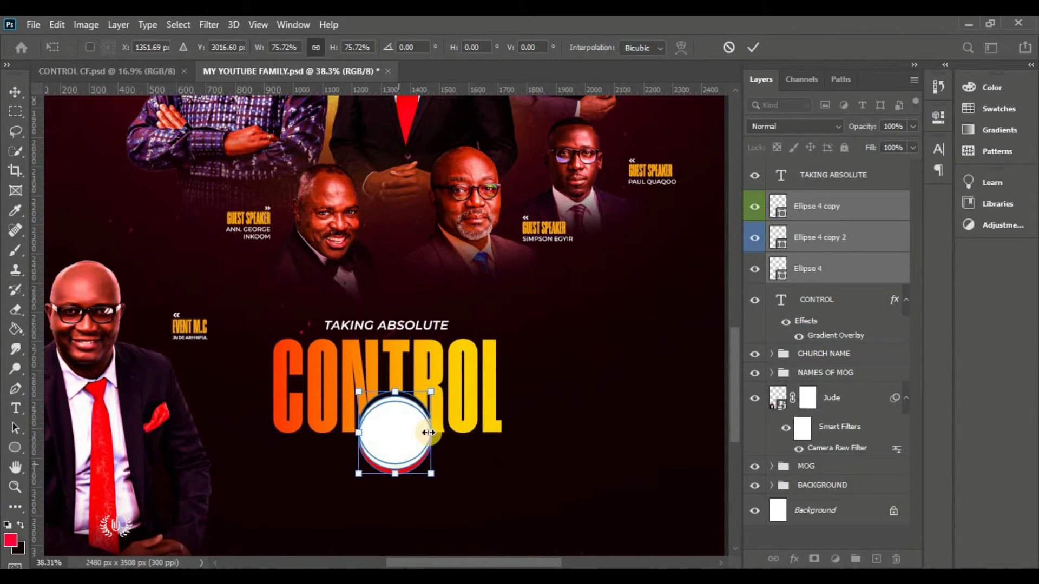
{"action": "left_click", "coordinate": [753, 47]}
{"action": "left_click", "coordinate": [814, 211]}
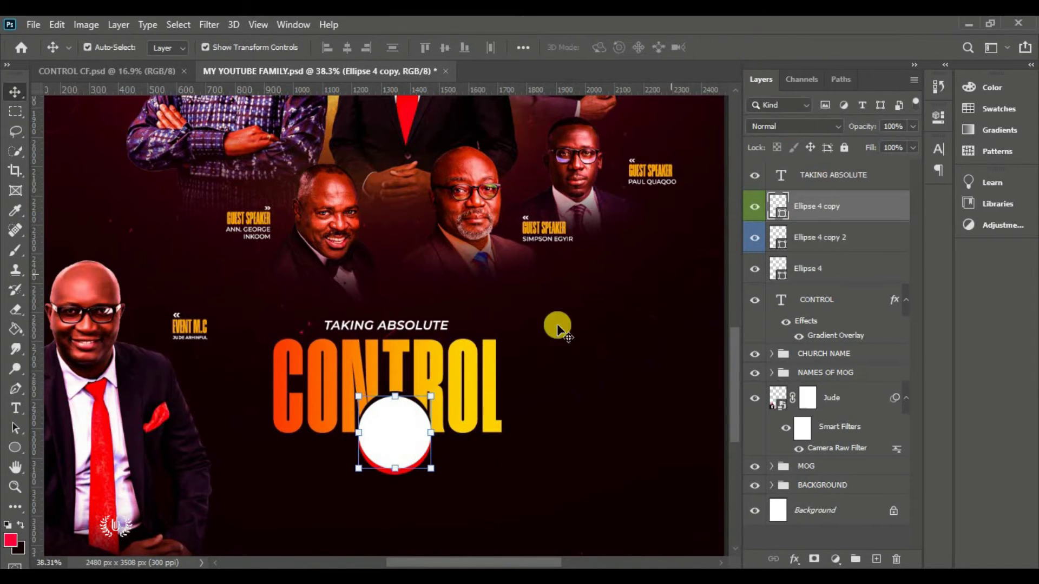
Type 'OVER' inside the white circle in a dark colour and commit it
{"action": "left_click", "coordinate": [15, 408]}
{"action": "left_click", "coordinate": [575, 371]}
{"action": "left_click", "coordinate": [471, 450]}
{"action": "type", "text": "OVER"}
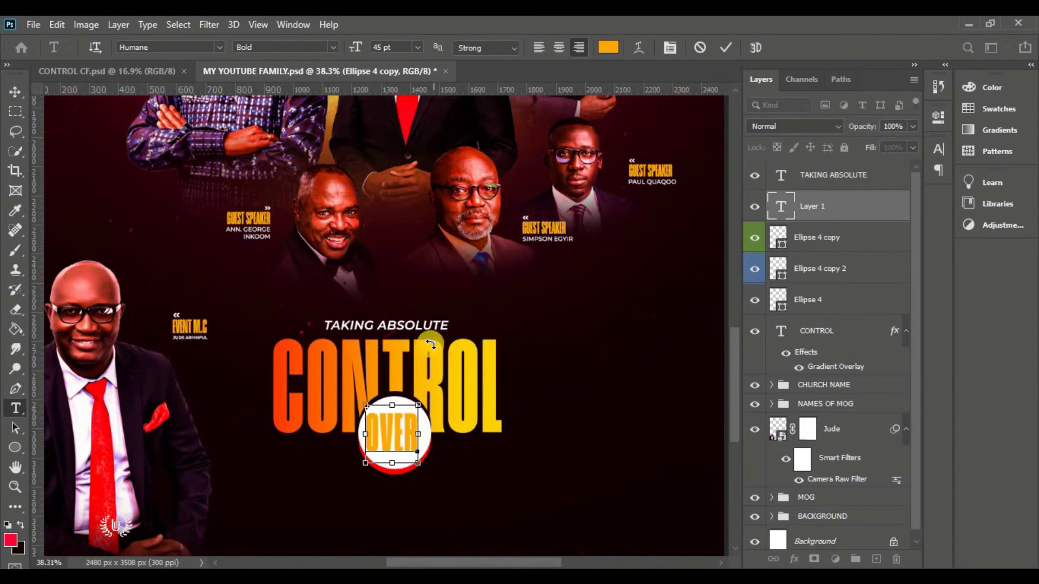
{"action": "left_click", "coordinate": [608, 47]}
{"action": "left_click", "coordinate": [99, 222]}
{"action": "key", "text": "Return"}
{"action": "key", "text": "ctrl+Return"}
{"action": "key", "text": "v"}
Scale the OVER text down to about 92% to fit the circle
{"action": "key", "text": "ctrl+t"}
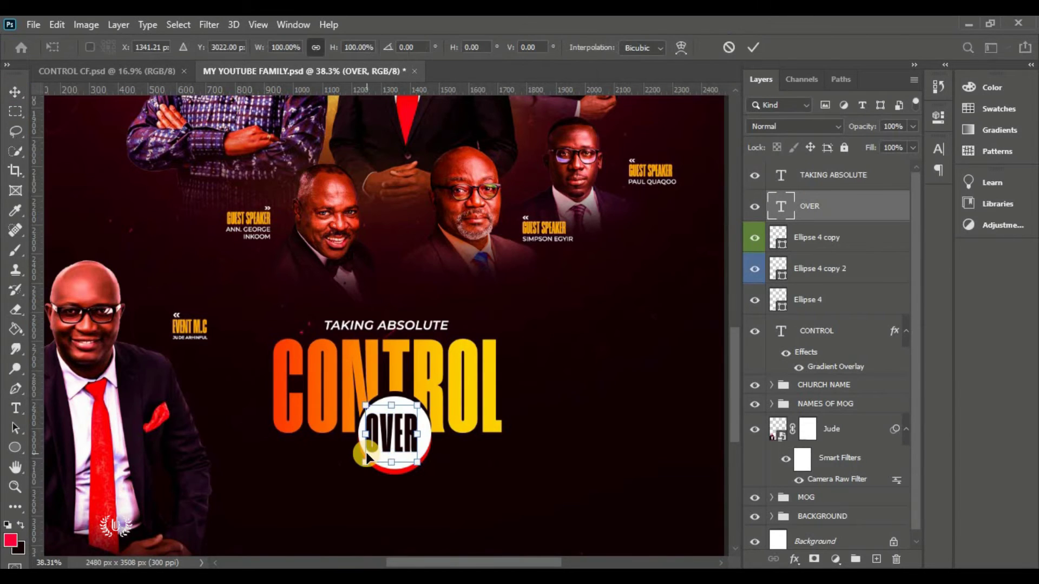
{"action": "left_click_drag", "start_coordinate": [368, 455], "coordinate": [394, 433]}
{"action": "left_click", "coordinate": [756, 47]}
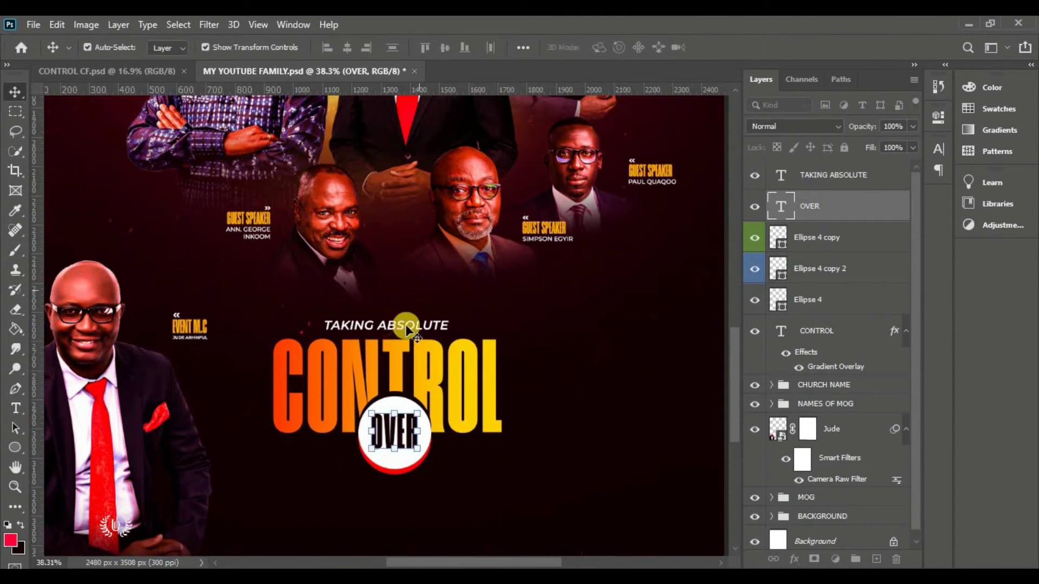
{"action": "key", "text": "ctrl+0"}
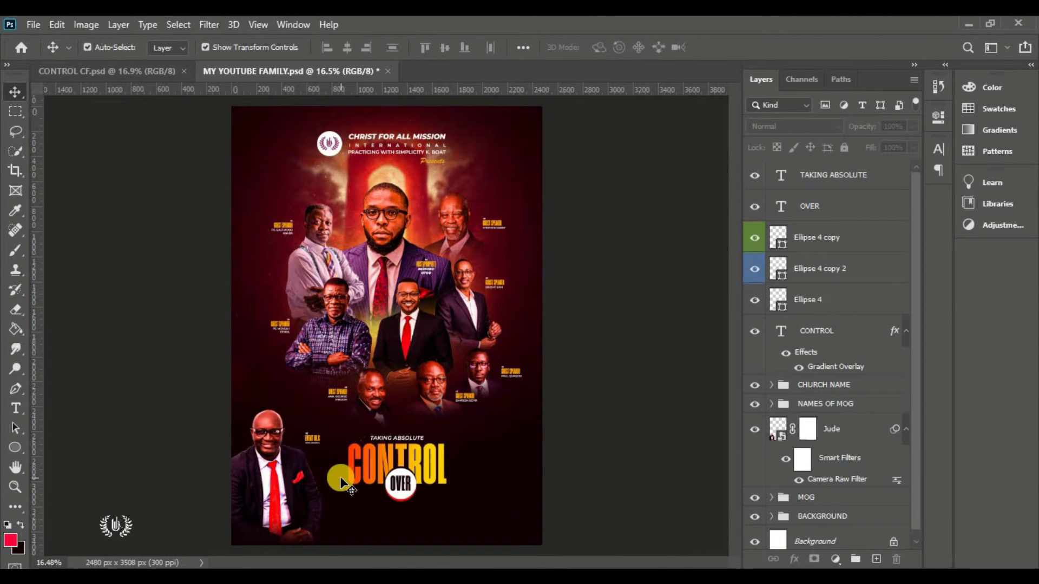
{"action": "scroll", "coordinate": [395, 495], "scroll_direction": "up", "scroll_amount": 5}
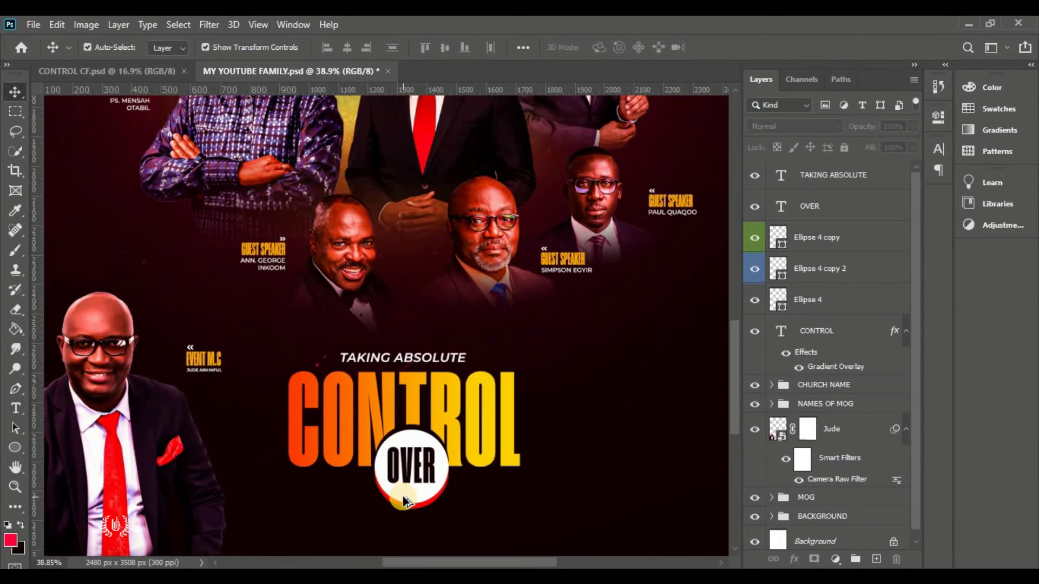
{"action": "left_click", "coordinate": [818, 236]}
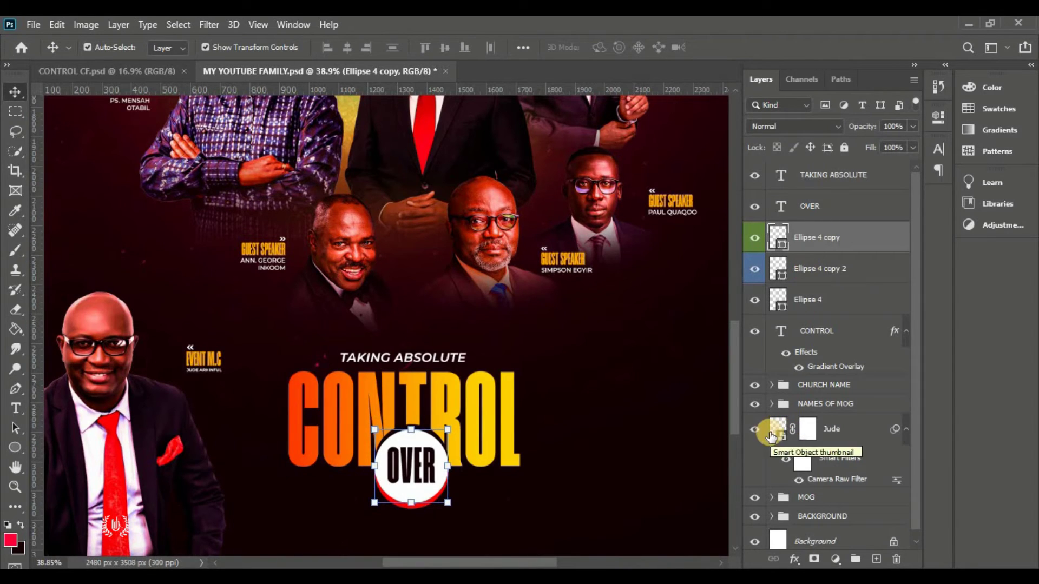
Add a new layer and draw a thin rectangle under CONTROL from its left edge
{"action": "left_click", "coordinate": [875, 560]}
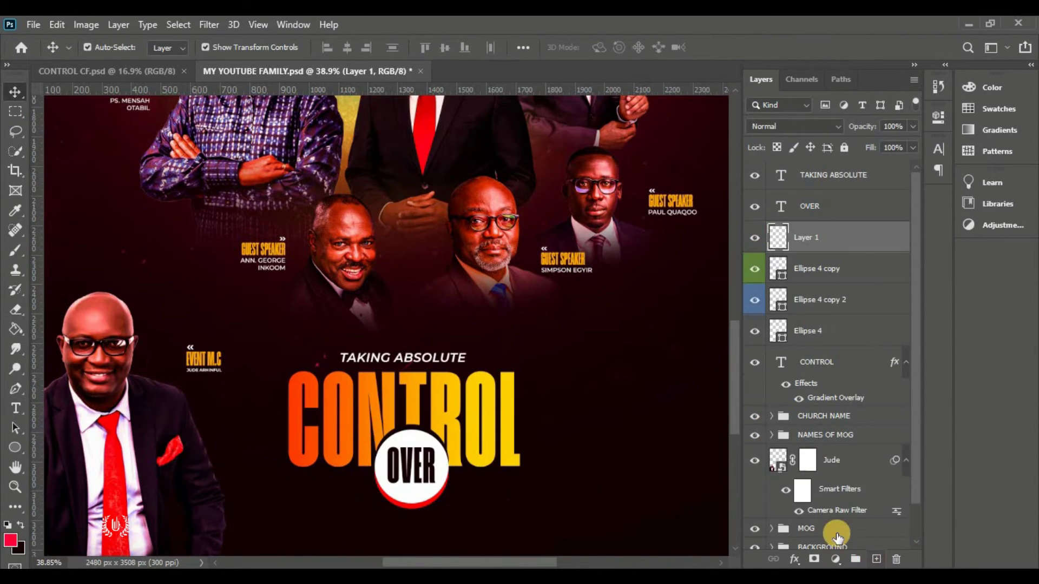
{"action": "left_click", "coordinate": [753, 269]}
{"action": "left_click", "coordinate": [754, 269]}
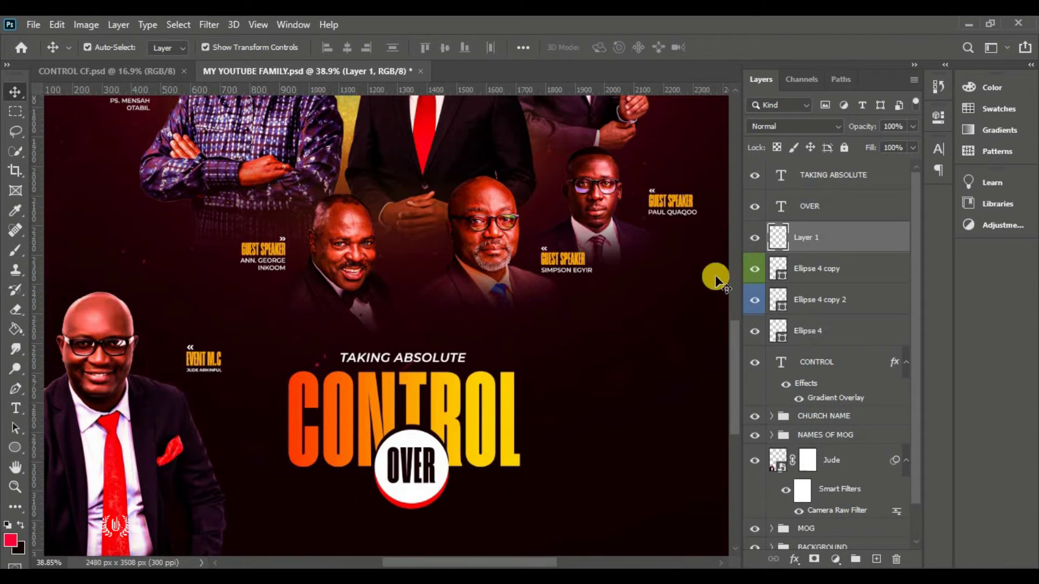
{"action": "left_click", "coordinate": [15, 448]}
{"action": "left_click", "coordinate": [71, 443]}
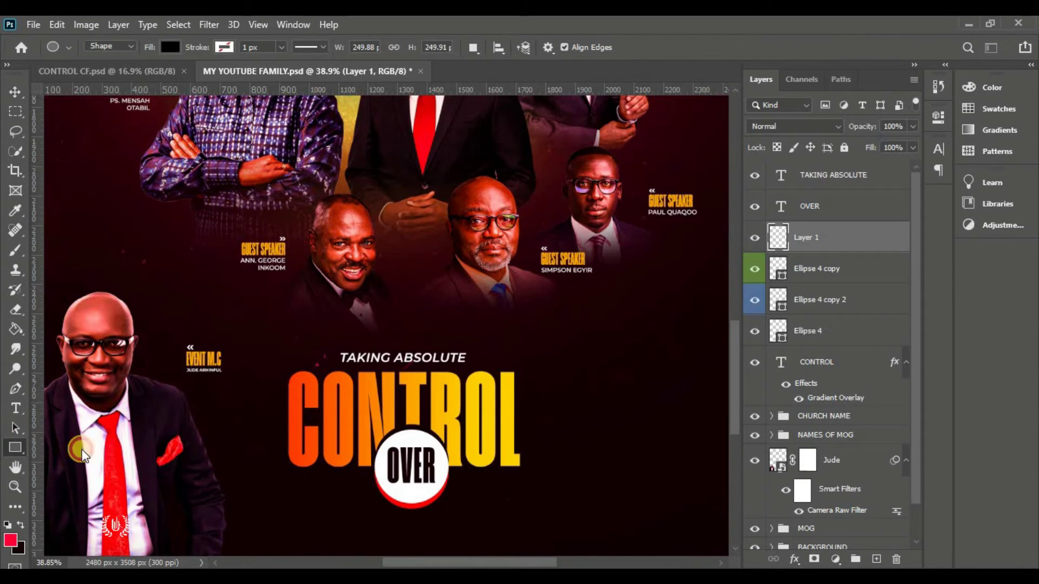
{"action": "left_click_drag", "start_coordinate": [290, 471], "coordinate": [518, 472]}
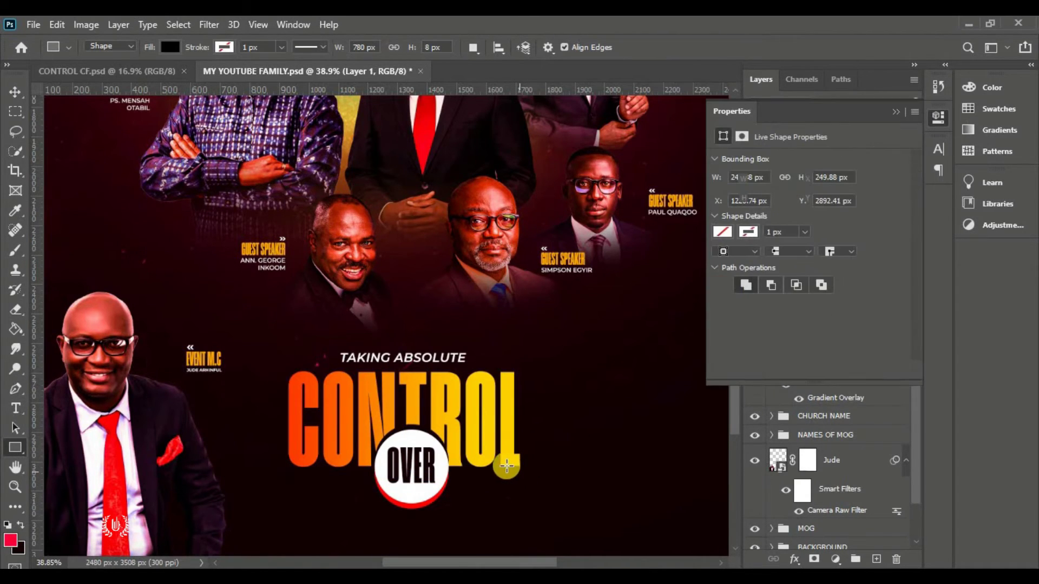
Fill the thin Rectangle 1 line white and add a new empty layer above it
{"action": "left_click", "coordinate": [15, 93]}
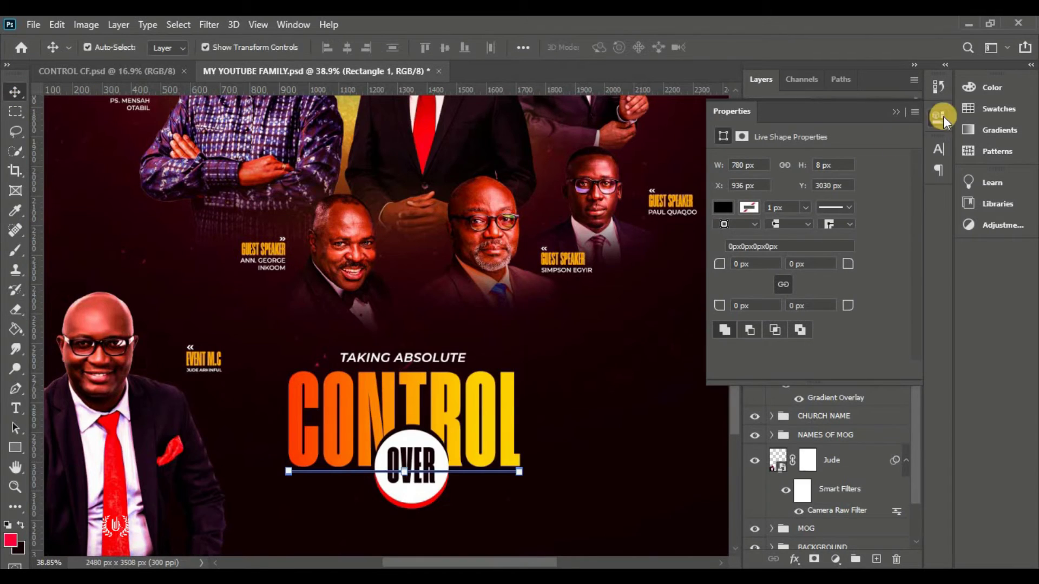
{"action": "left_click", "coordinate": [893, 111]}
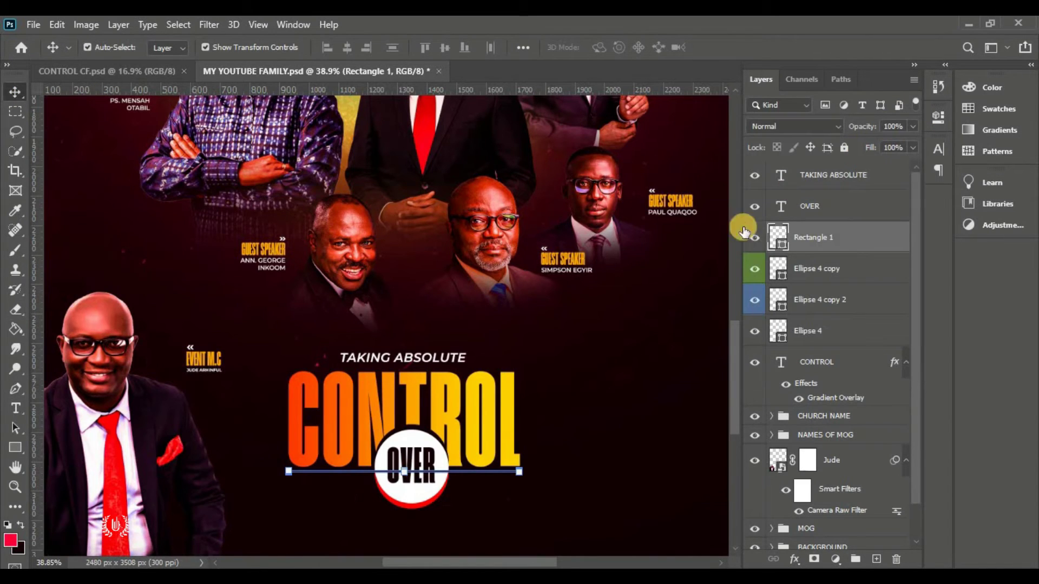
{"action": "double_click", "coordinate": [780, 245]}
{"action": "left_click", "coordinate": [596, 124]}
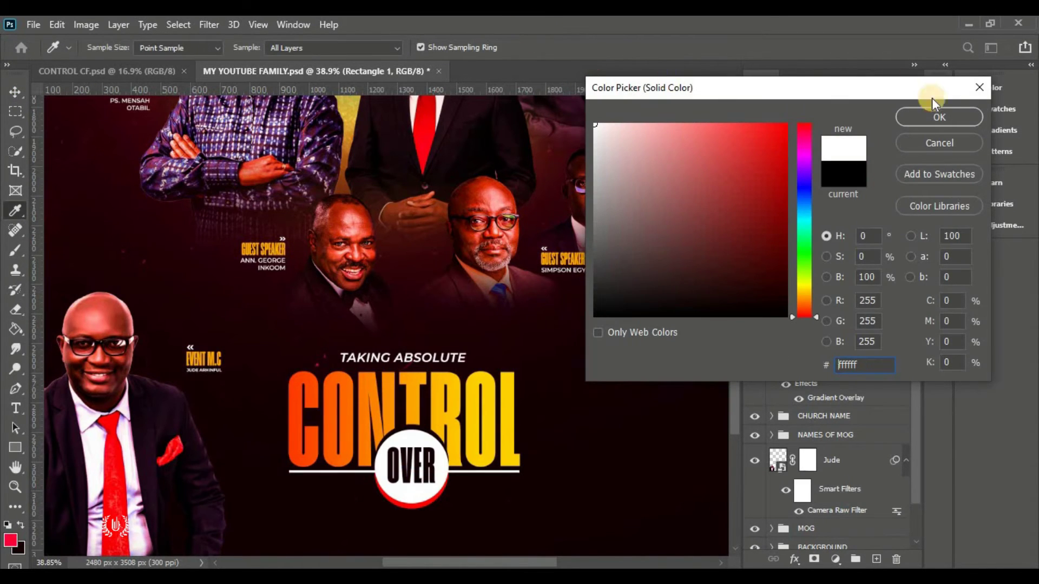
{"action": "left_click", "coordinate": [939, 116]}
{"action": "scroll", "coordinate": [510, 246], "scroll_direction": "down", "scroll_amount": 3}
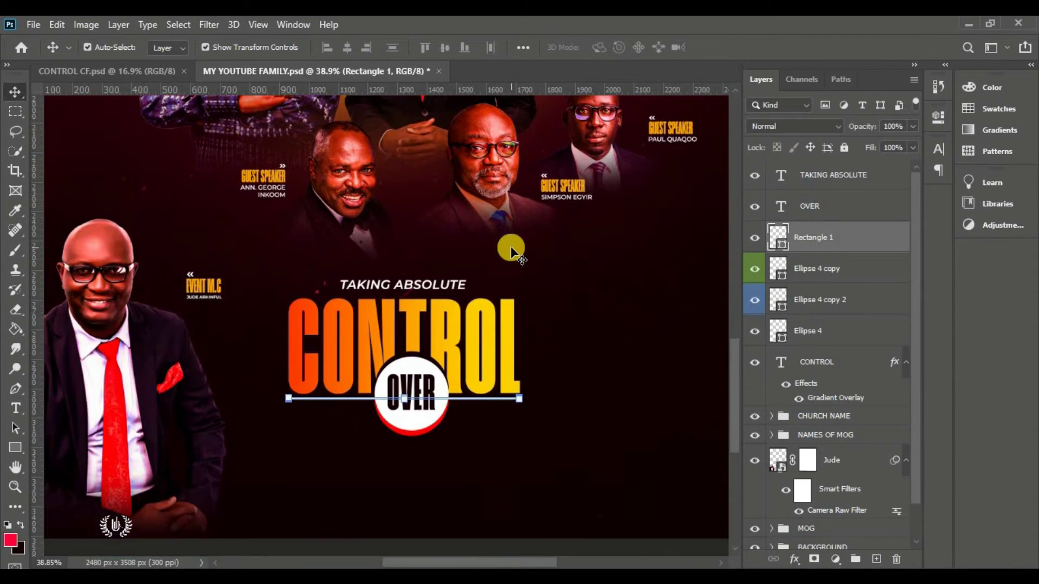
{"action": "scroll", "coordinate": [510, 245], "scroll_direction": "down", "scroll_amount": 2}
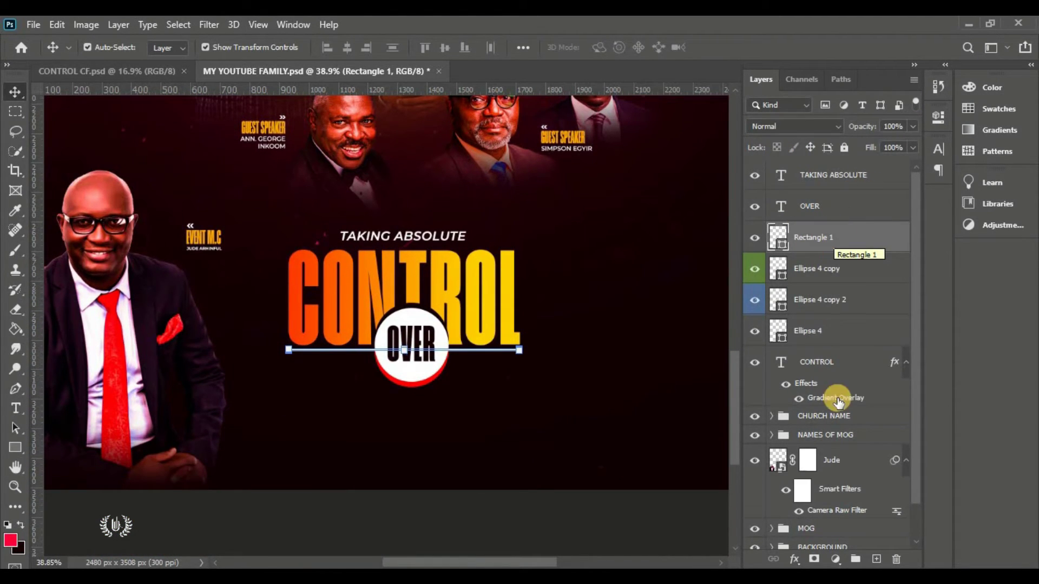
{"action": "left_click_drag", "start_coordinate": [838, 401], "coordinate": [877, 562]}
{"action": "left_click", "coordinate": [877, 558]}
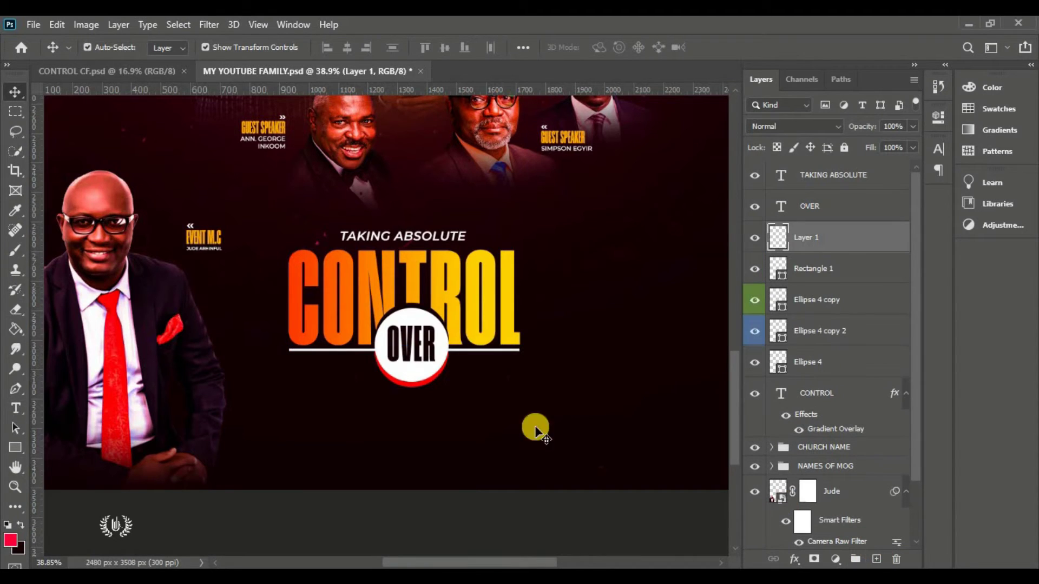
Draw a wide bar below CONTROL with a blue Gradient Overlay and nudge it lower
{"action": "left_click_drag", "start_coordinate": [18, 451], "coordinate": [81, 446]}
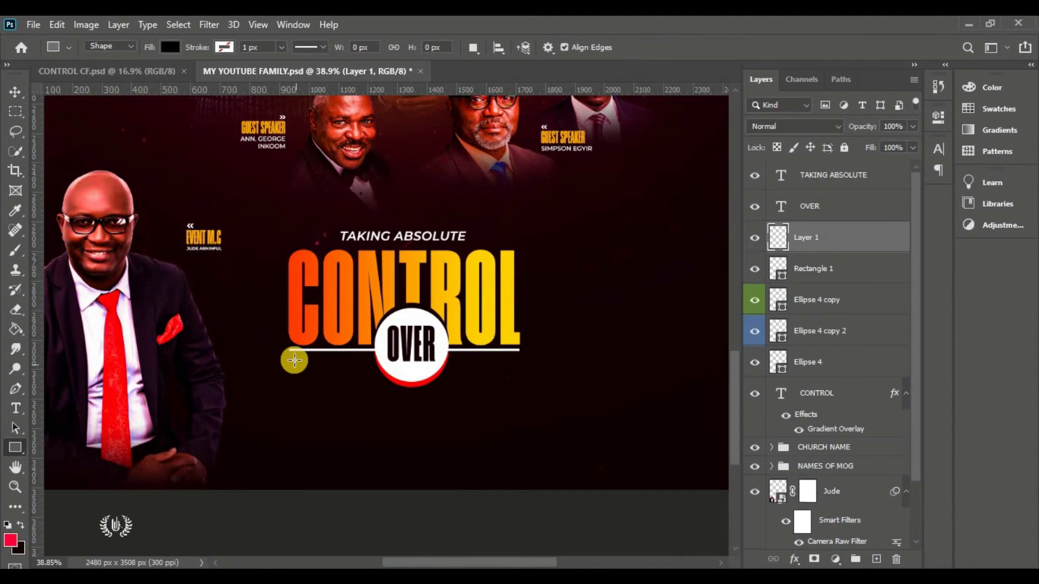
{"action": "left_click_drag", "start_coordinate": [289, 370], "coordinate": [520, 410]}
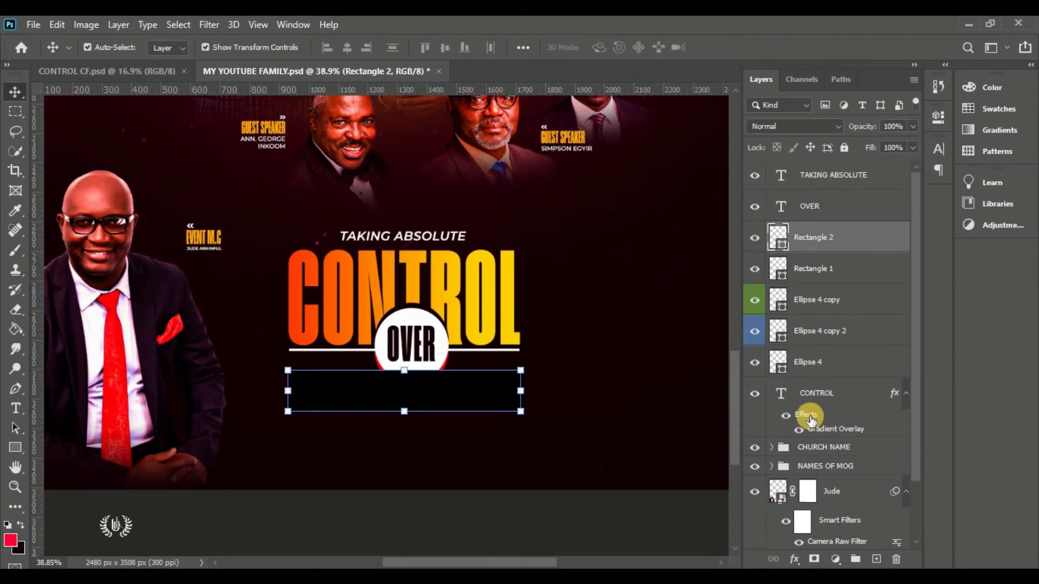
{"action": "double_click", "coordinate": [844, 238]}
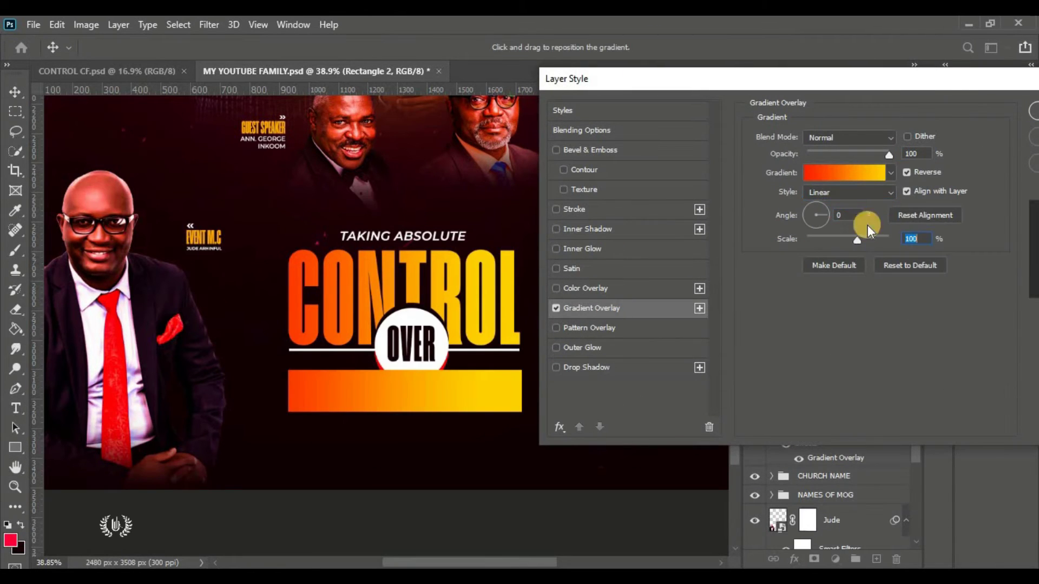
{"action": "left_click", "coordinate": [844, 172]}
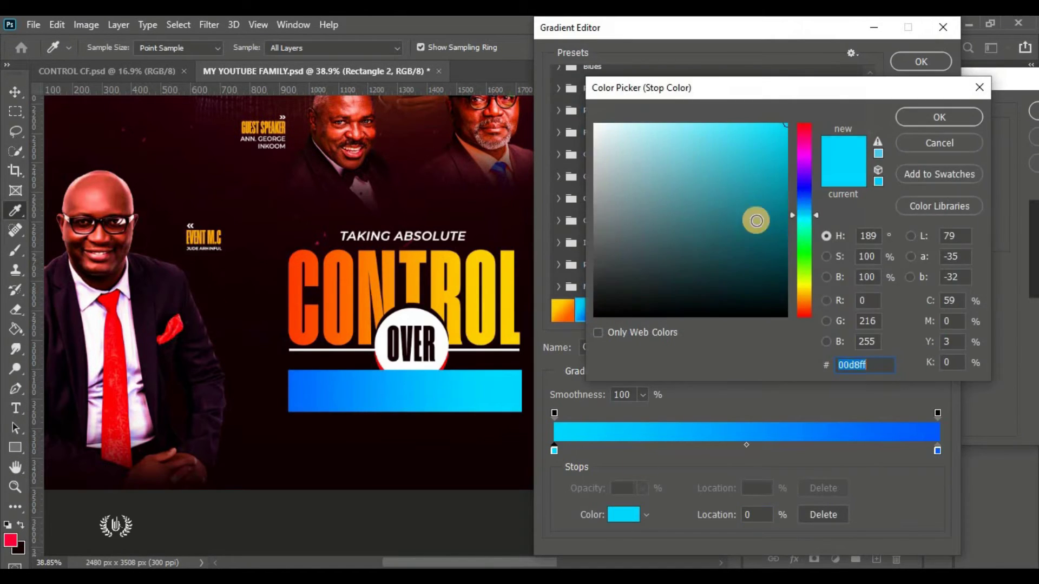
{"action": "left_click", "coordinate": [939, 117]}
{"action": "double_click", "coordinate": [936, 451]}
{"action": "key", "text": "Return"}
{"action": "left_click", "coordinate": [920, 61]}
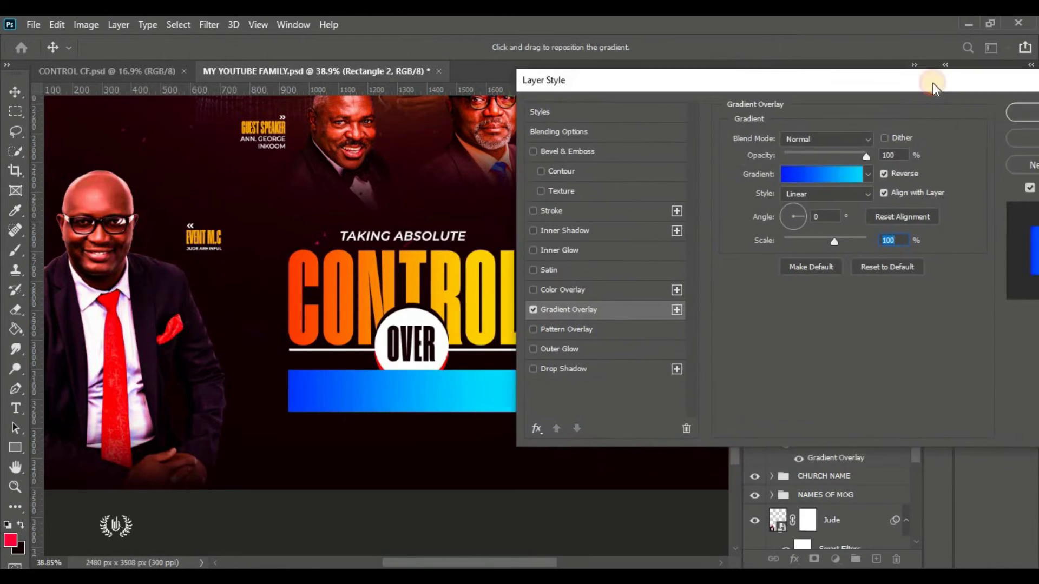
{"action": "left_click_drag", "start_coordinate": [811, 81], "coordinate": [487, 81]}
{"action": "left_click", "coordinate": [719, 160]}
{"action": "left_click_drag", "start_coordinate": [450, 394], "coordinate": [450, 401]}
Recolour the Ellipse 4 copy 2 red ring to the dark #150005
{"action": "left_click", "coordinate": [831, 339]}
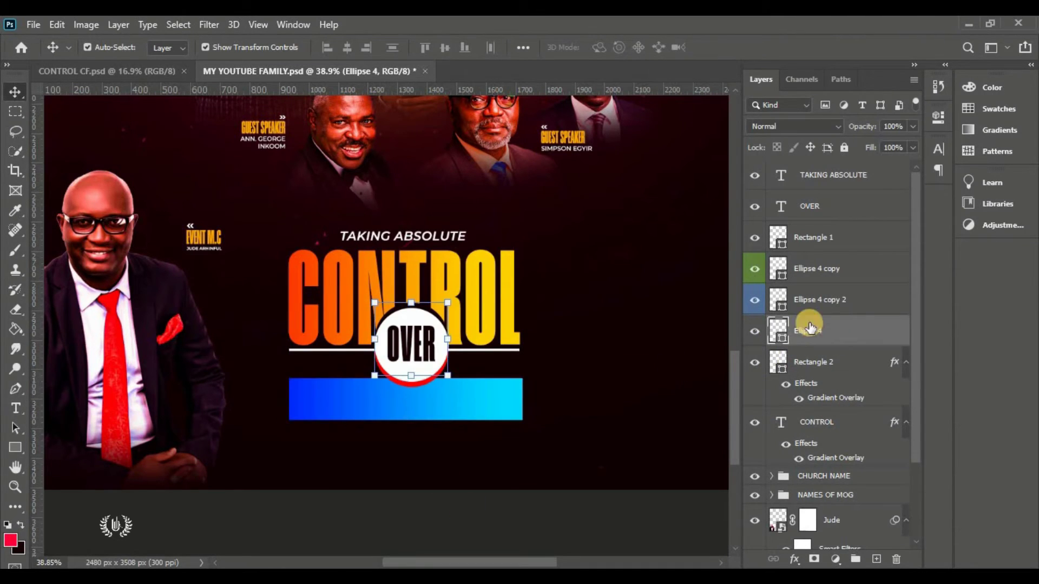
{"action": "left_click", "coordinate": [808, 306]}
{"action": "left_click", "coordinate": [756, 301]}
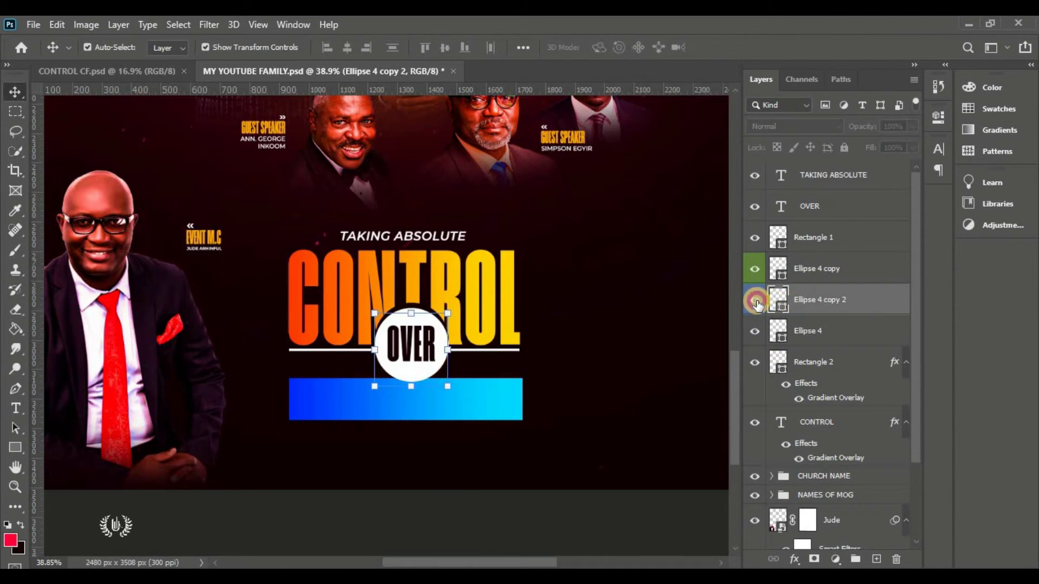
{"action": "left_click", "coordinate": [755, 301]}
{"action": "double_click", "coordinate": [781, 309]}
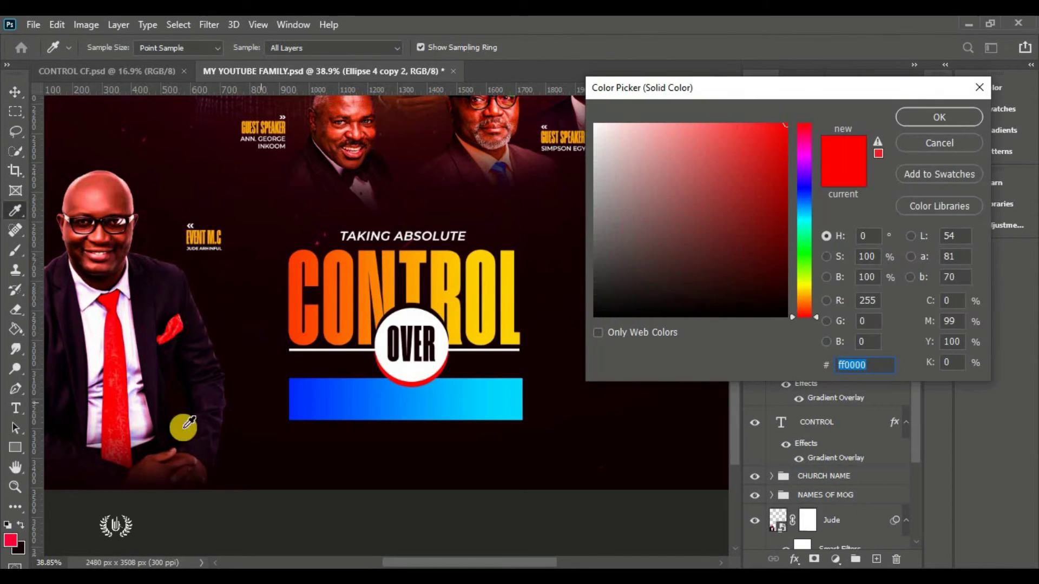
{"action": "left_click", "coordinate": [46, 513]}
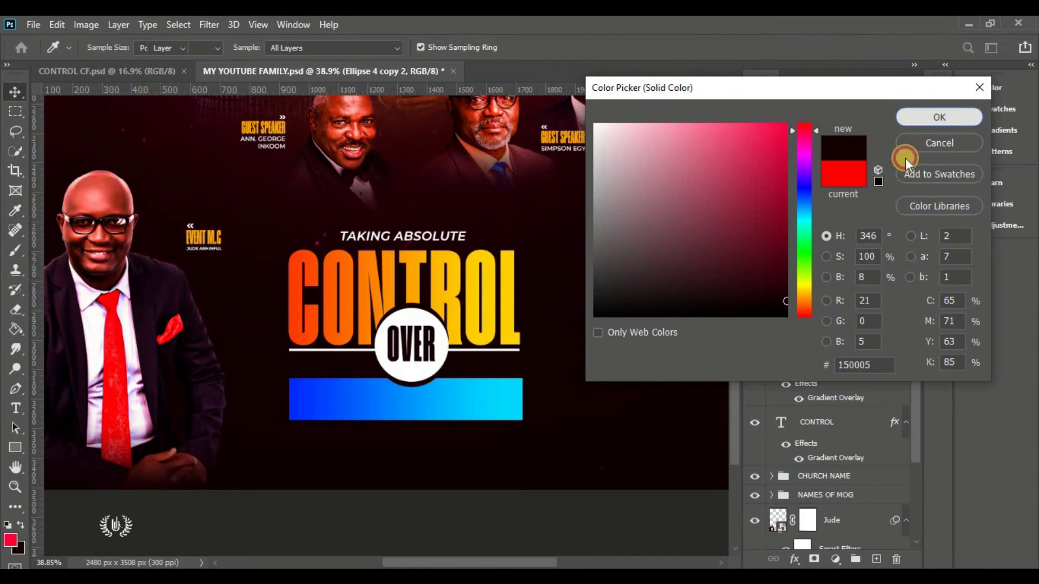
{"action": "left_click", "coordinate": [939, 117]}
{"action": "left_click", "coordinate": [506, 522]}
{"action": "key", "text": "ctrl+0"}
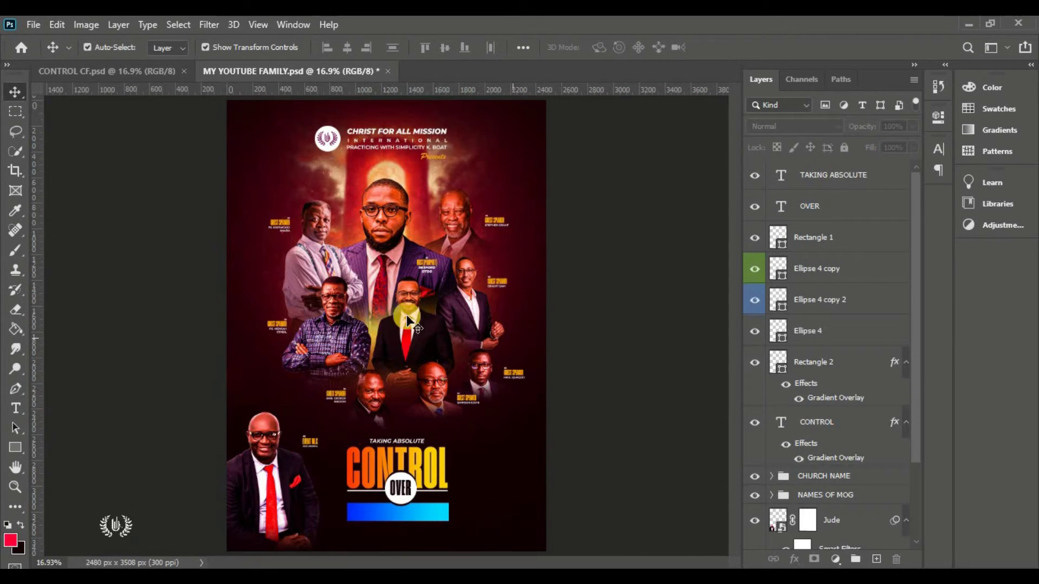
{"action": "scroll", "coordinate": [416, 545], "scroll_direction": "up", "scroll_amount": 7}
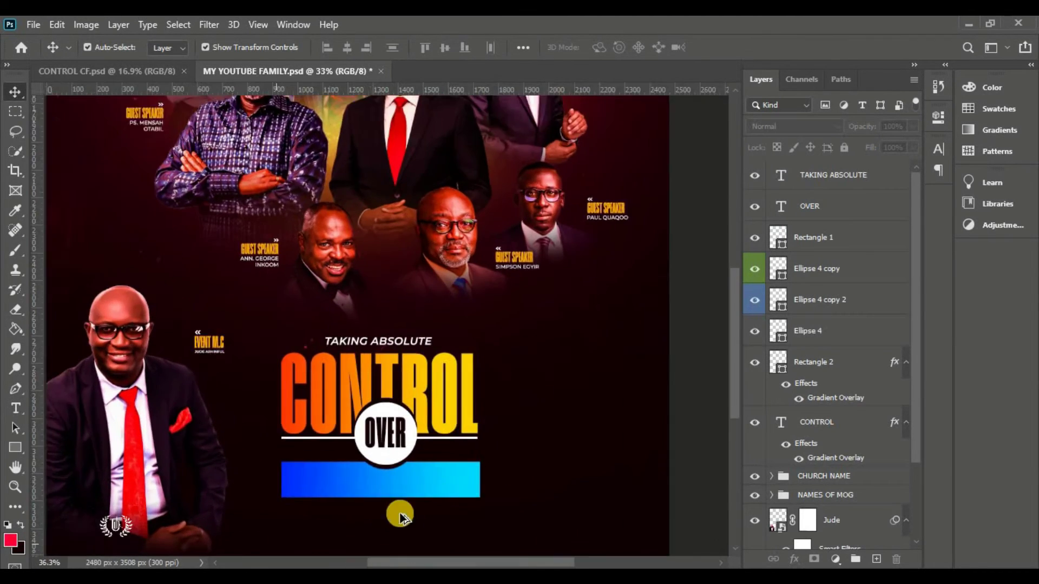
{"action": "left_click", "coordinate": [394, 459]}
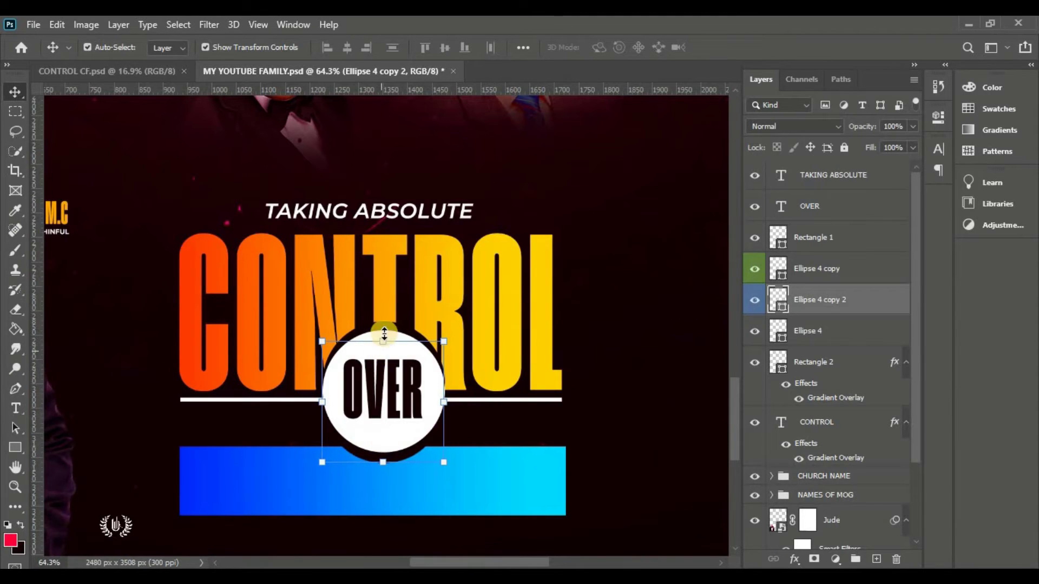
{"action": "left_click", "coordinate": [793, 273]}
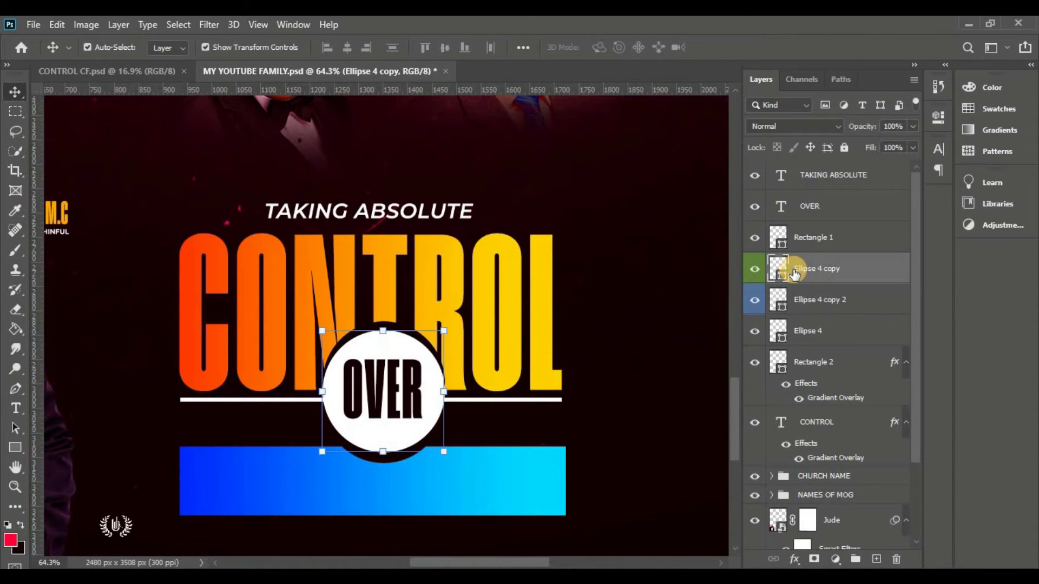
{"action": "scroll", "coordinate": [575, 282], "scroll_direction": "down", "scroll_amount": 1}
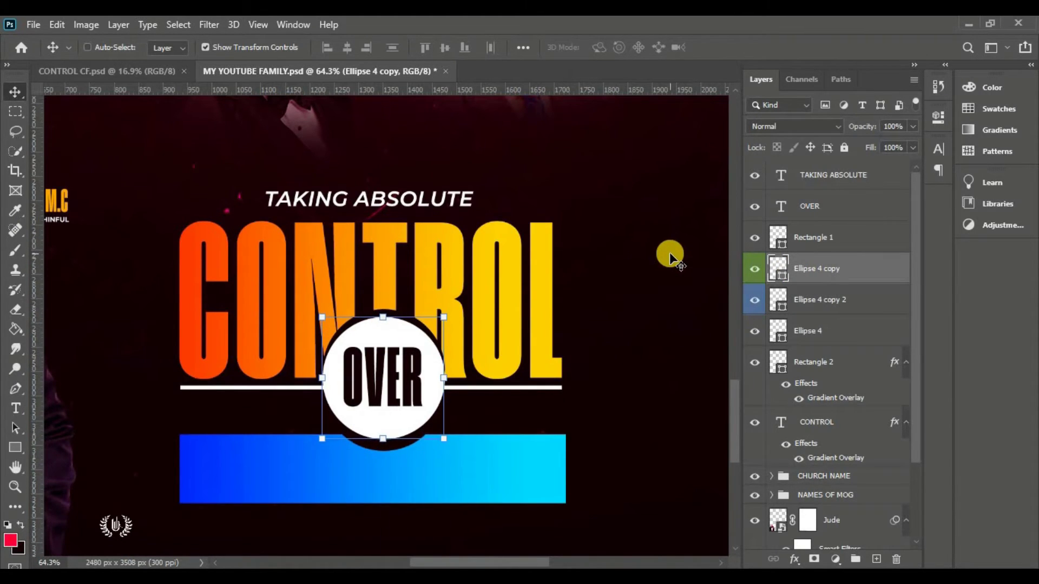
Select the blue bar's layer and add a new empty layer above it
{"action": "left_click", "coordinate": [852, 237]}
{"action": "left_click", "coordinate": [828, 327]}
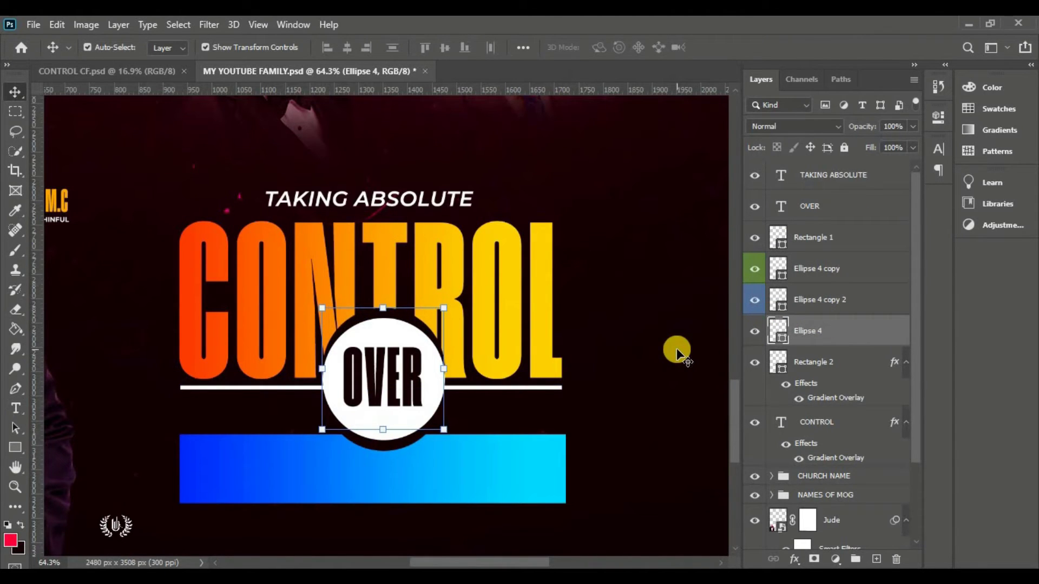
{"action": "left_click", "coordinate": [515, 469]}
{"action": "key", "text": "ctrl+0"}
{"action": "left_click", "coordinate": [607, 471]}
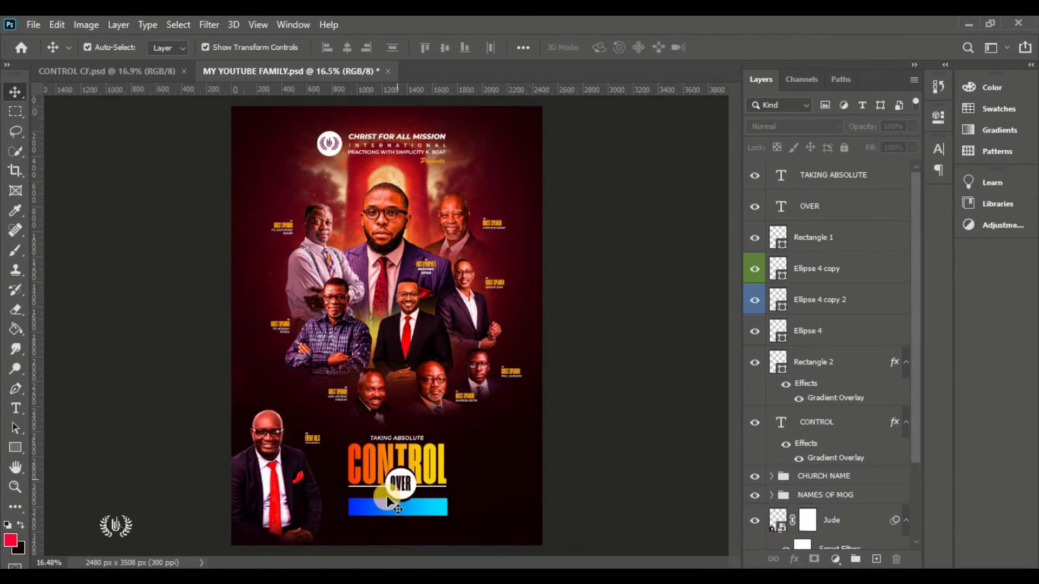
{"action": "scroll", "coordinate": [387, 497], "scroll_direction": "up", "scroll_amount": 5}
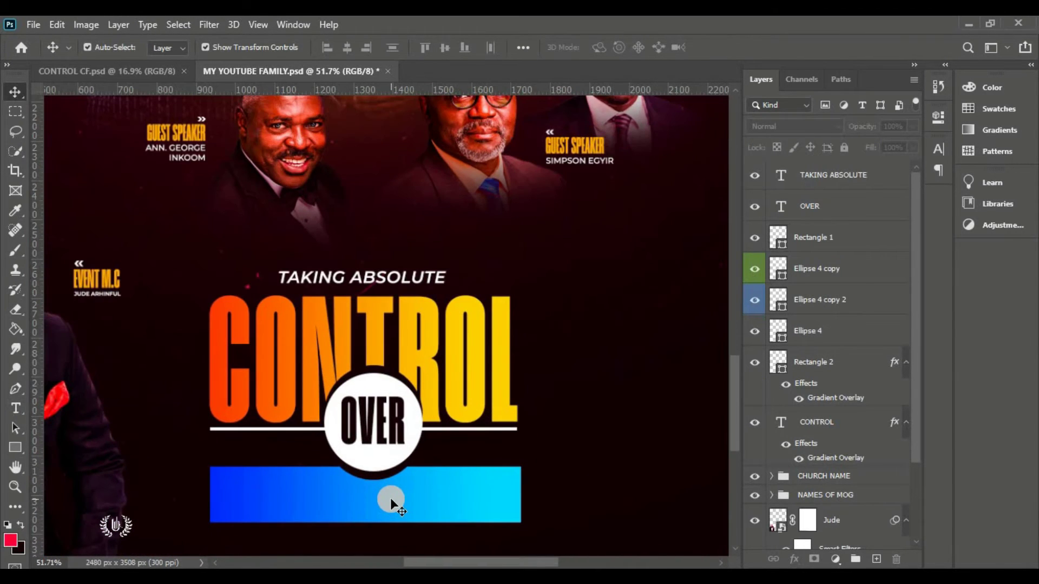
{"action": "scroll", "coordinate": [394, 501], "scroll_direction": "up", "scroll_amount": 2}
{"action": "left_click", "coordinate": [429, 504]}
{"action": "left_click", "coordinate": [876, 559]}
{"action": "left_click_drag", "start_coordinate": [514, 562], "coordinate": [487, 560]}
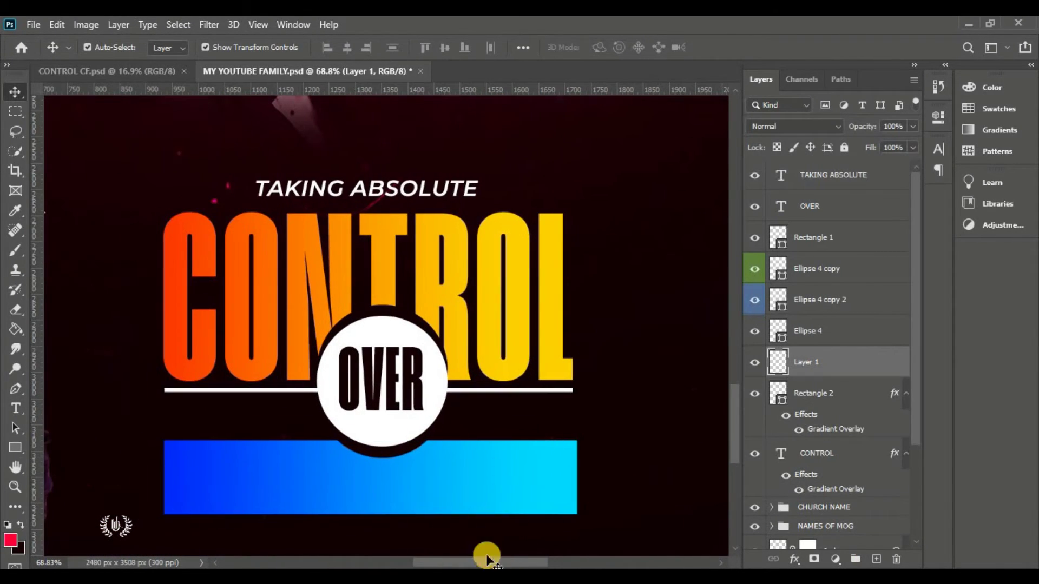
{"action": "scroll", "coordinate": [486, 541], "scroll_direction": "down", "scroll_amount": 2}
Draw a white rectangle inside the blue bar and align it with the bar
{"action": "key", "text": "u"}
{"action": "left_click_drag", "start_coordinate": [262, 403], "coordinate": [565, 449]}
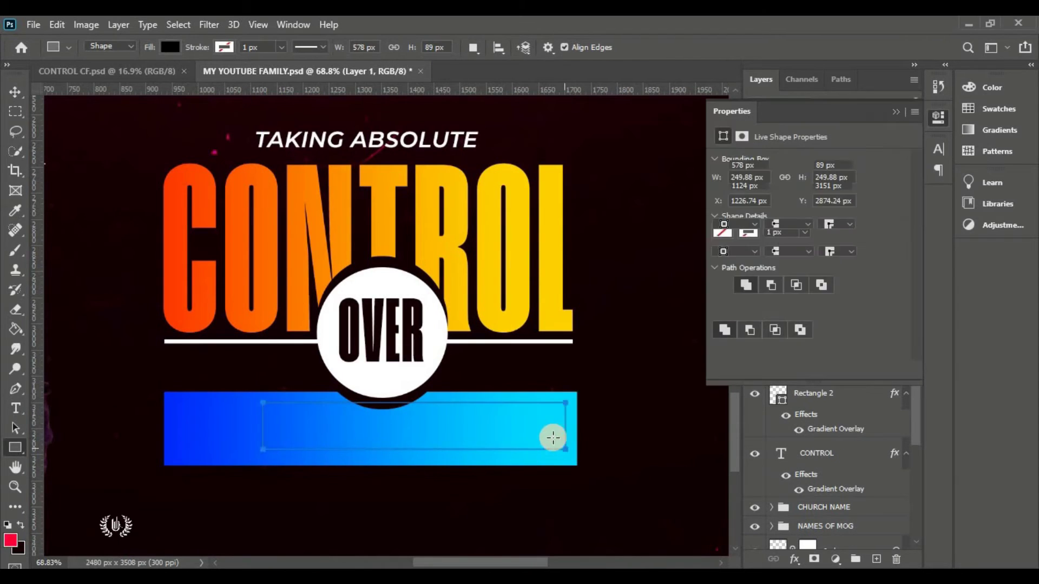
{"action": "left_click", "coordinate": [896, 112]}
{"action": "double_click", "coordinate": [777, 359]}
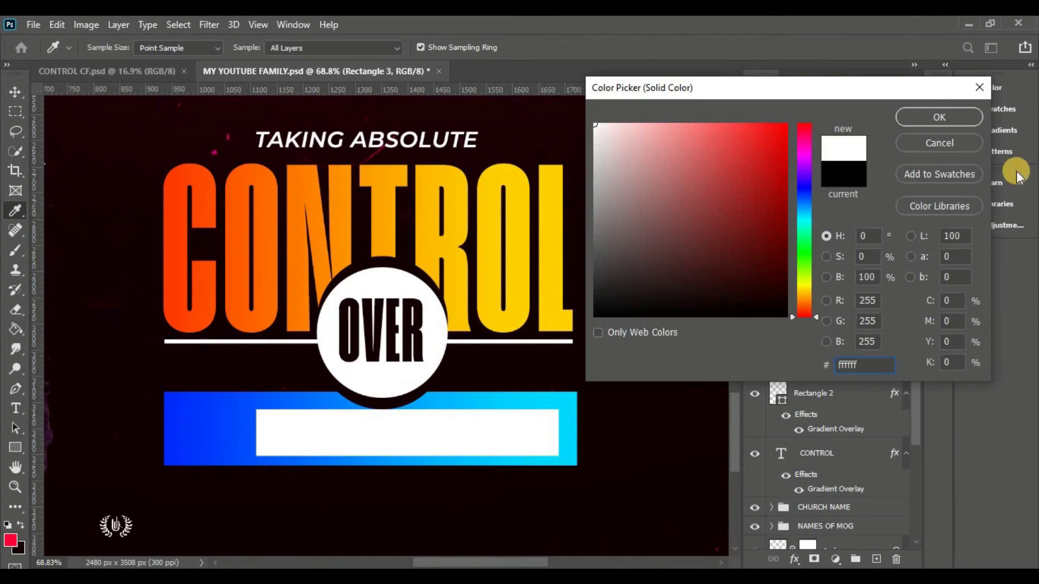
{"action": "key", "text": "Return"}
{"action": "key", "text": "v"}
{"action": "key", "text": "Up"}
{"action": "key", "text": "Up"}
{"action": "key", "text": "Up"}
{"action": "key", "text": "Up"}
{"action": "key", "text": "Up"}
{"action": "key", "text": "Up"}
{"action": "key", "text": "Up"}
{"action": "key", "text": "Up"}
{"action": "left_click", "coordinate": [228, 428], "text": "shift"}
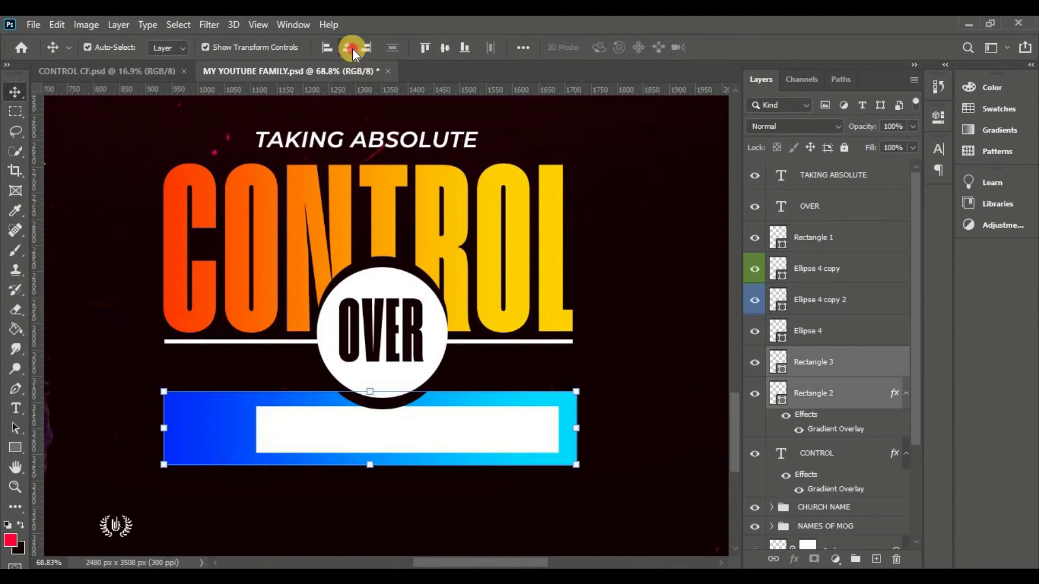
{"action": "left_click", "coordinate": [352, 48]}
Set the DUBBED text on the blue bar to 15 pt, a new font style and white
{"action": "left_click", "coordinate": [464, 441]}
{"action": "key", "text": "t"}
{"action": "left_click", "coordinate": [150, 398]}
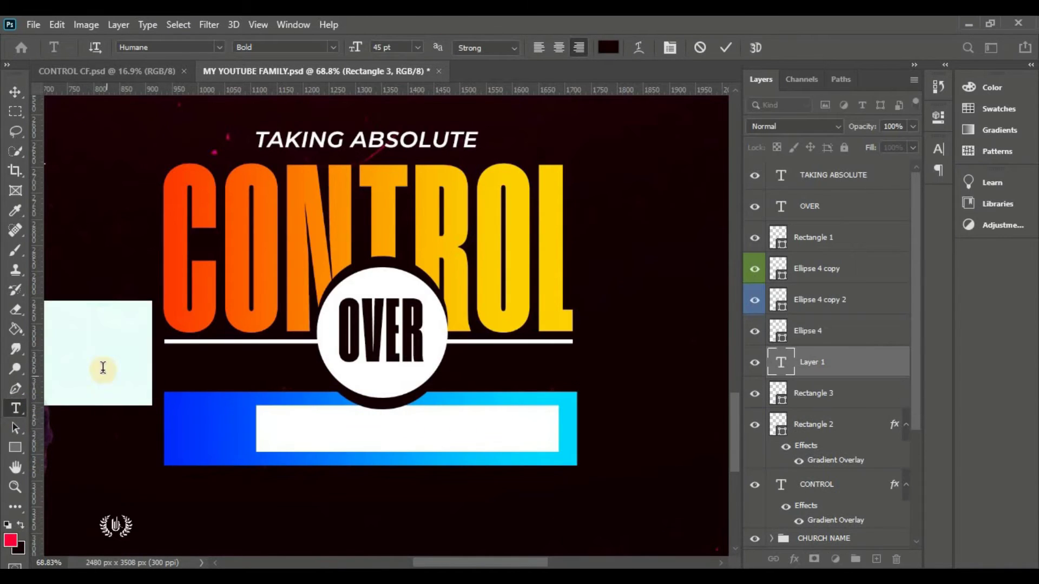
{"action": "left_click_drag", "start_coordinate": [103, 368], "coordinate": [309, 431]}
{"action": "left_click_drag", "start_coordinate": [348, 43], "coordinate": [353, 43]}
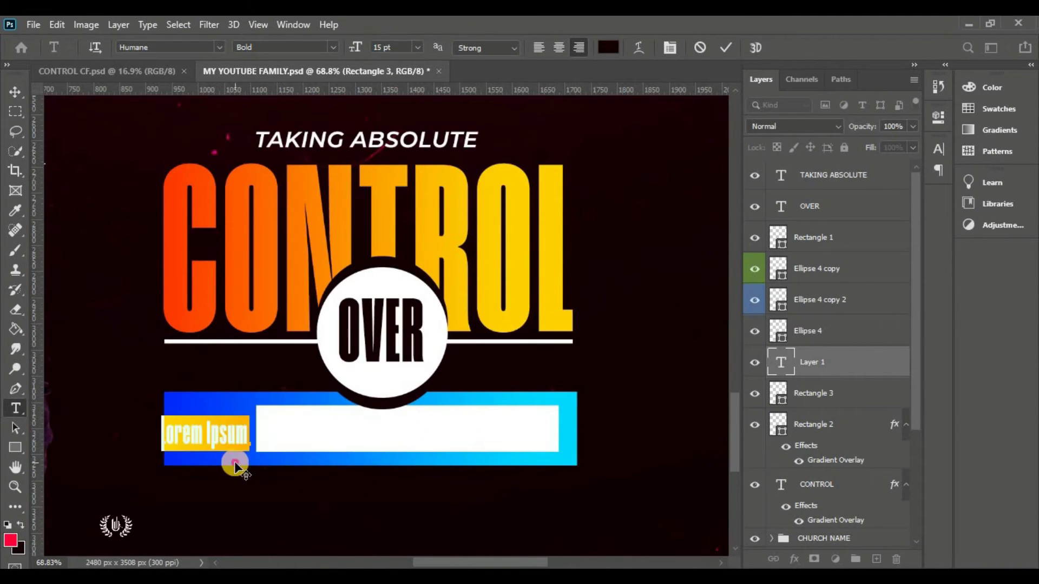
{"action": "type", "text": "I"}
{"action": "left_click", "coordinate": [285, 47]}
{"action": "left_click", "coordinate": [297, 105]}
{"action": "left_click", "coordinate": [608, 47]}
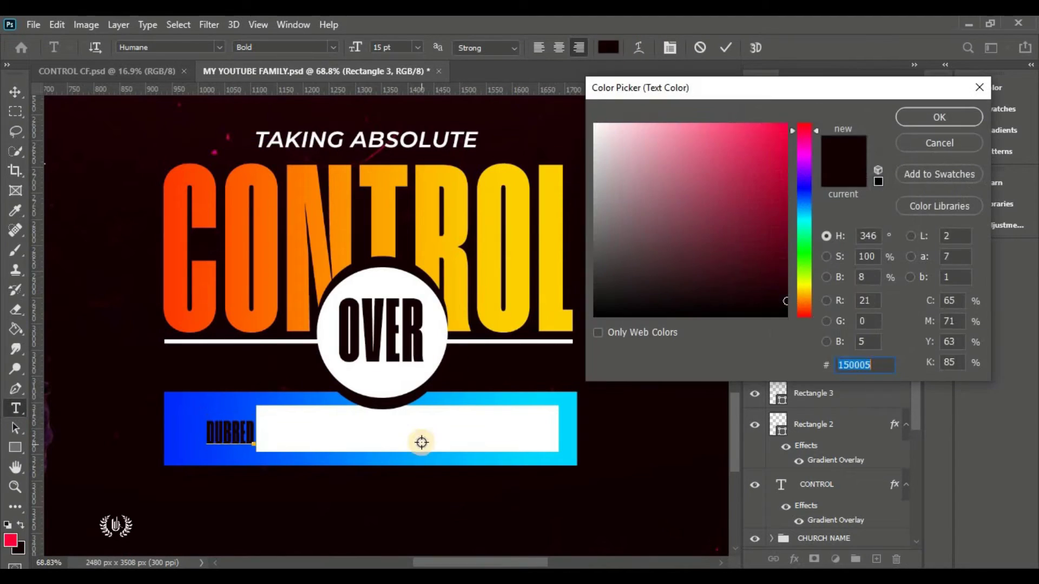
{"action": "left_click", "coordinate": [417, 438]}
{"action": "left_click", "coordinate": [939, 116]}
{"action": "left_click", "coordinate": [725, 48]}
Free Transform DUBBED larger and place it left of the white bar
{"action": "key", "text": "v"}
{"action": "key", "text": "ctrl+t"}
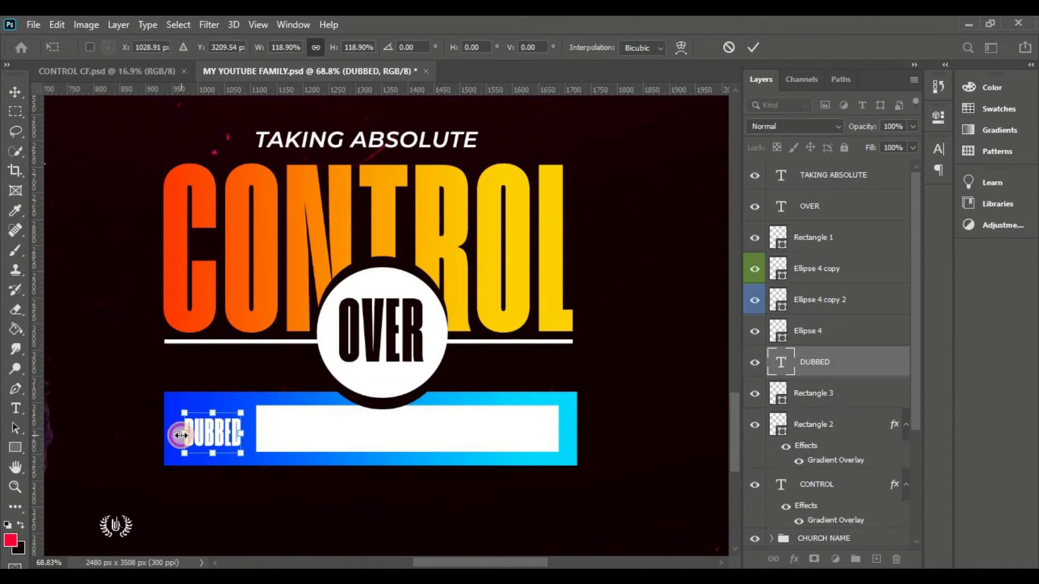
{"action": "left_click_drag", "start_coordinate": [254, 411], "coordinate": [221, 436]}
{"action": "key", "text": "Return"}
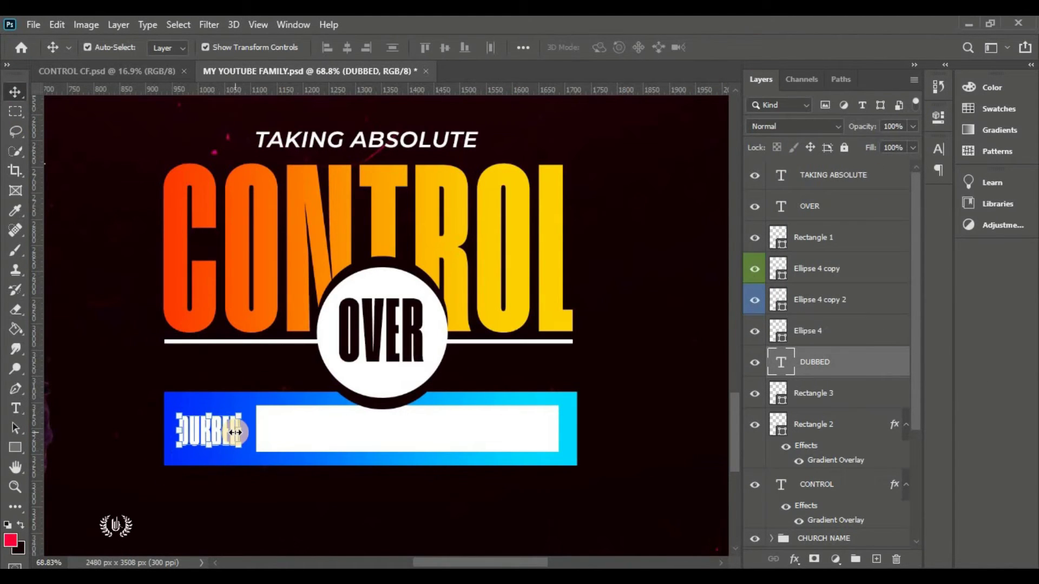
Add 'MOVING WITH FULL - MATURITY IN THE LORD' inside the white bar and nudge it into place
{"action": "key", "text": "t"}
{"action": "left_click", "coordinate": [333, 449]}
{"action": "left_click", "coordinate": [608, 47]}
{"action": "left_click", "coordinate": [939, 112]}
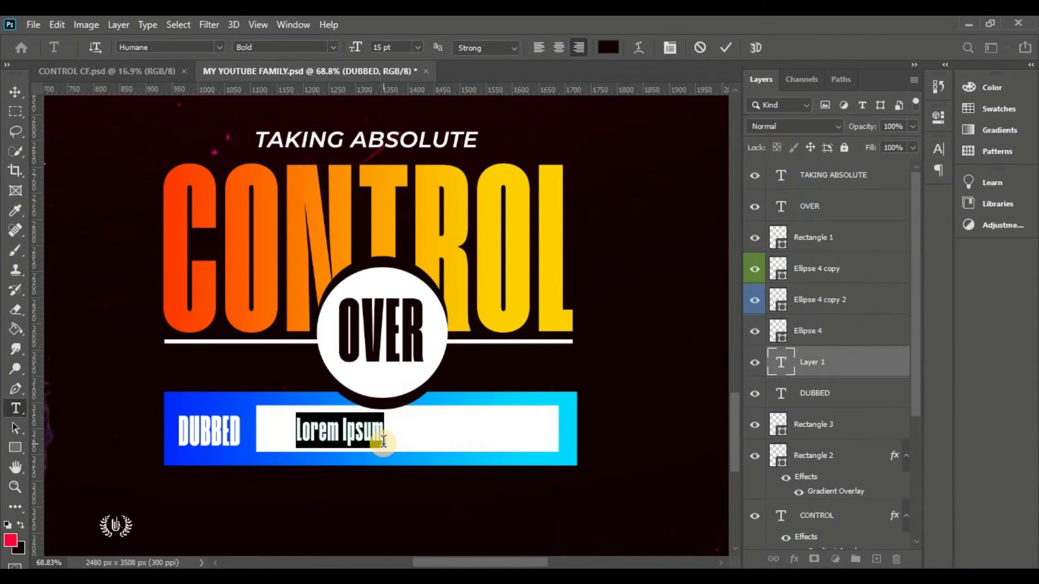
{"action": "type", "text": "MOVING WITH FULL - MATURITY"}
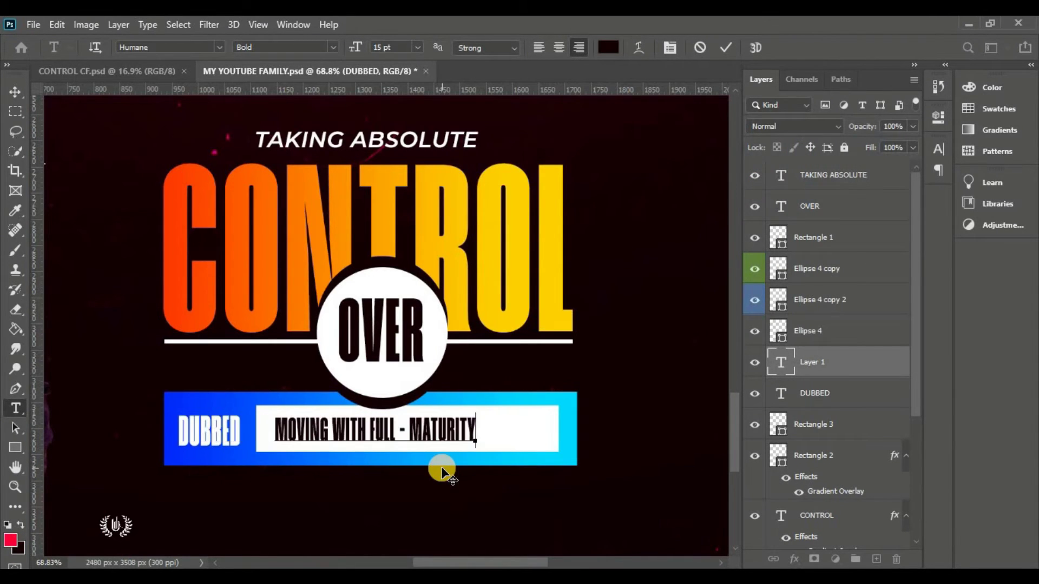
{"action": "type", "text": " IN THE LORD"}
{"action": "left_click_drag", "start_coordinate": [440, 470], "coordinate": [464, 459]}
{"action": "key", "text": "ctrl+Return"}
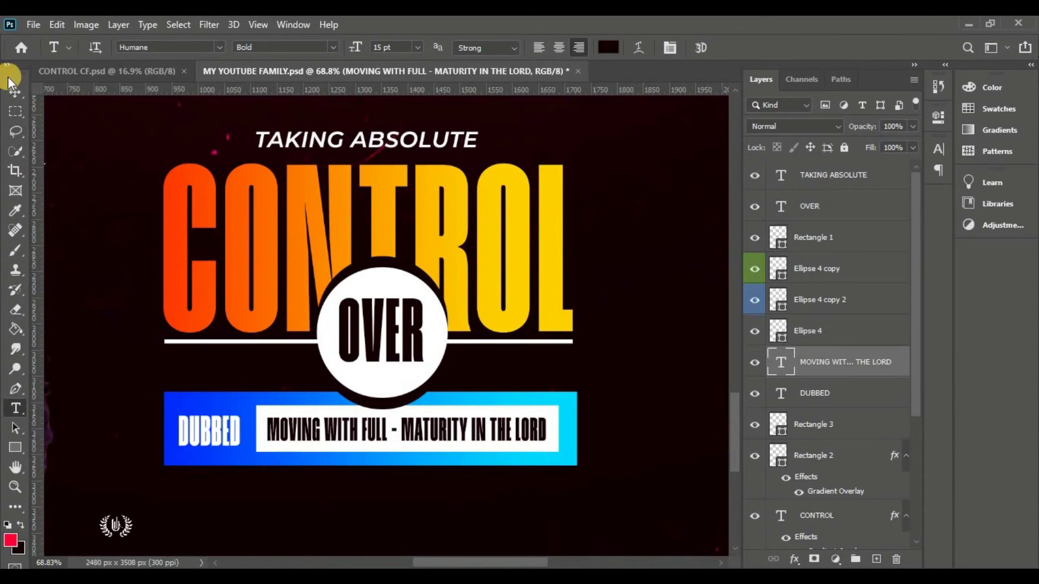
{"action": "left_click", "coordinate": [15, 92]}
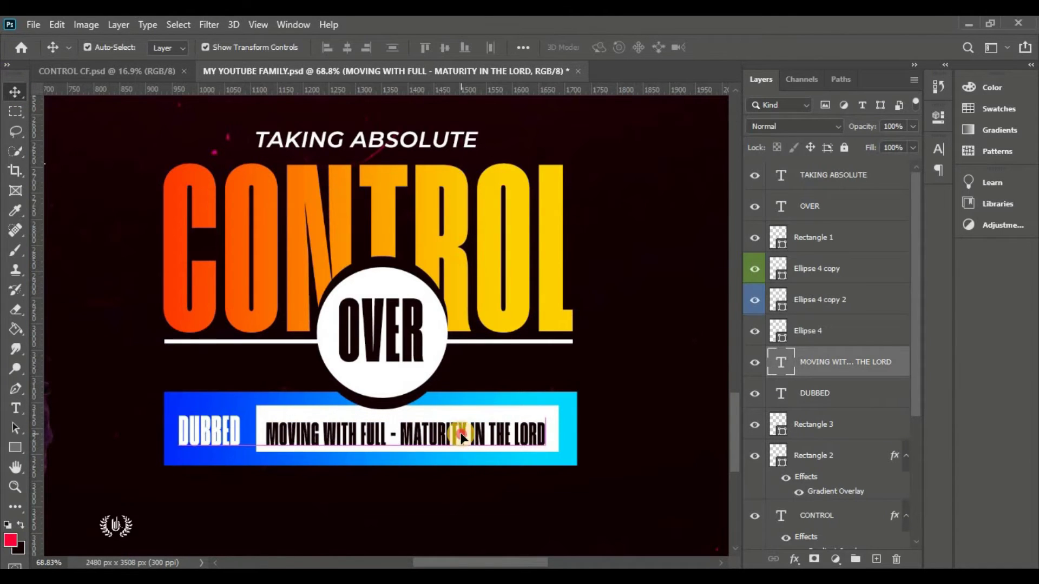
{"action": "left_click_drag", "start_coordinate": [462, 436], "coordinate": [461, 433]}
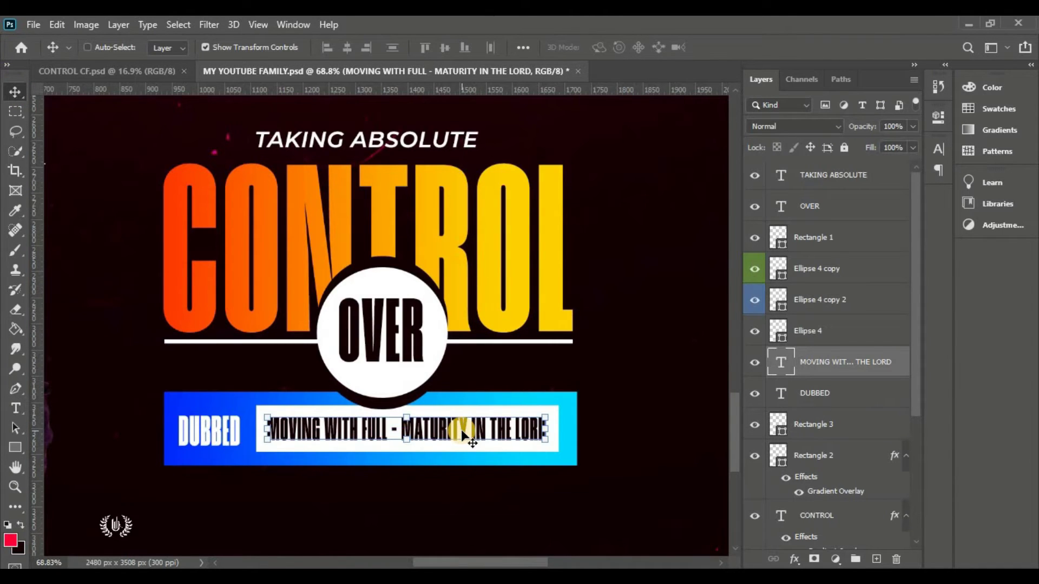
{"action": "key", "text": "ctrl+0"}
{"action": "left_click", "coordinate": [642, 464]}
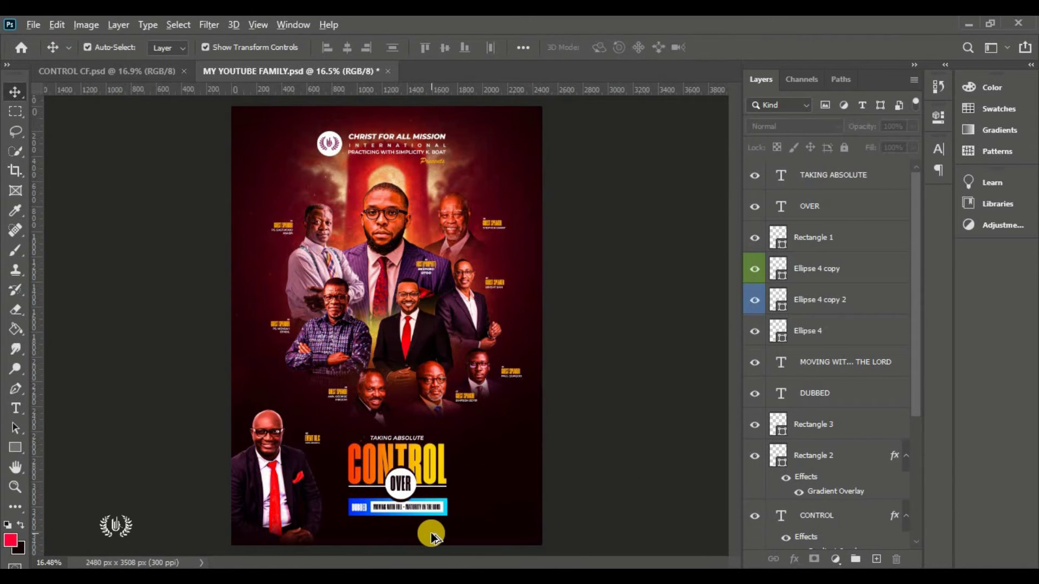
Start a new text line below the CONTROL title
{"action": "scroll", "coordinate": [432, 537], "scroll_direction": "up", "scroll_amount": 6}
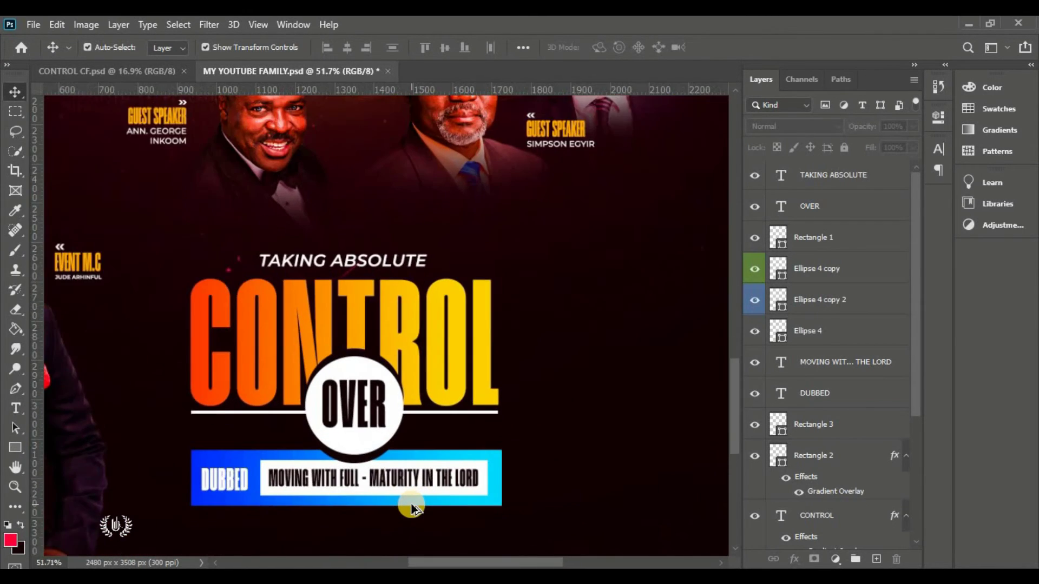
{"action": "scroll", "coordinate": [411, 506], "scroll_direction": "up", "scroll_amount": 2}
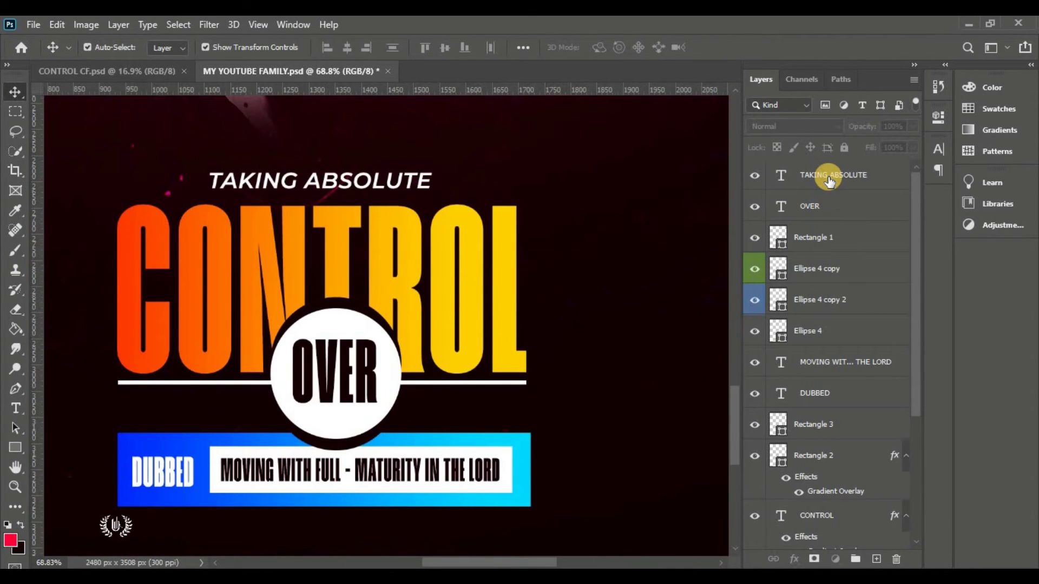
{"action": "left_click", "coordinate": [828, 174]}
{"action": "left_click", "coordinate": [16, 408]}
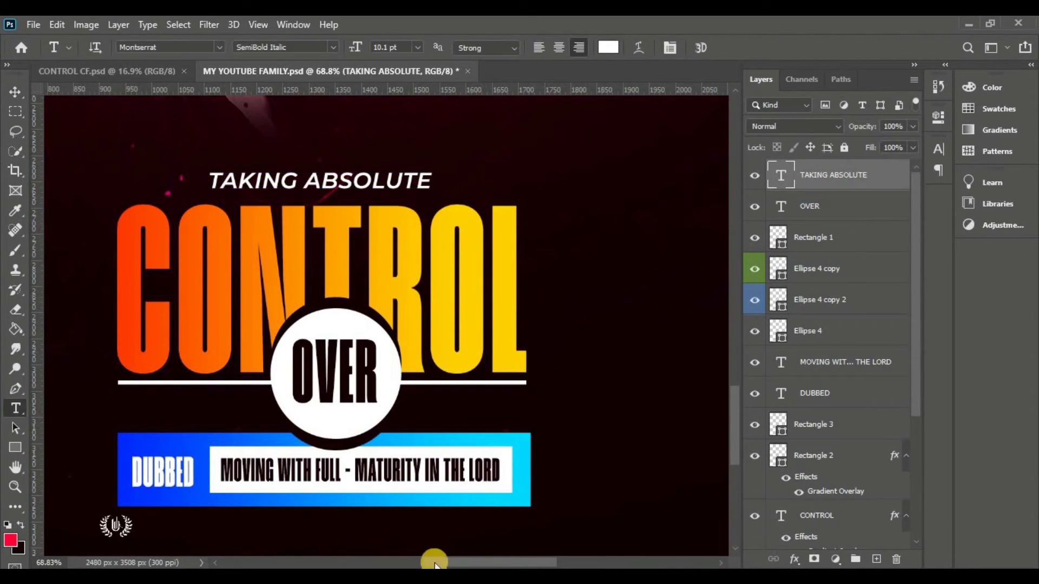
{"action": "left_click_drag", "start_coordinate": [434, 563], "coordinate": [433, 563]}
{"action": "left_click", "coordinate": [237, 417]}
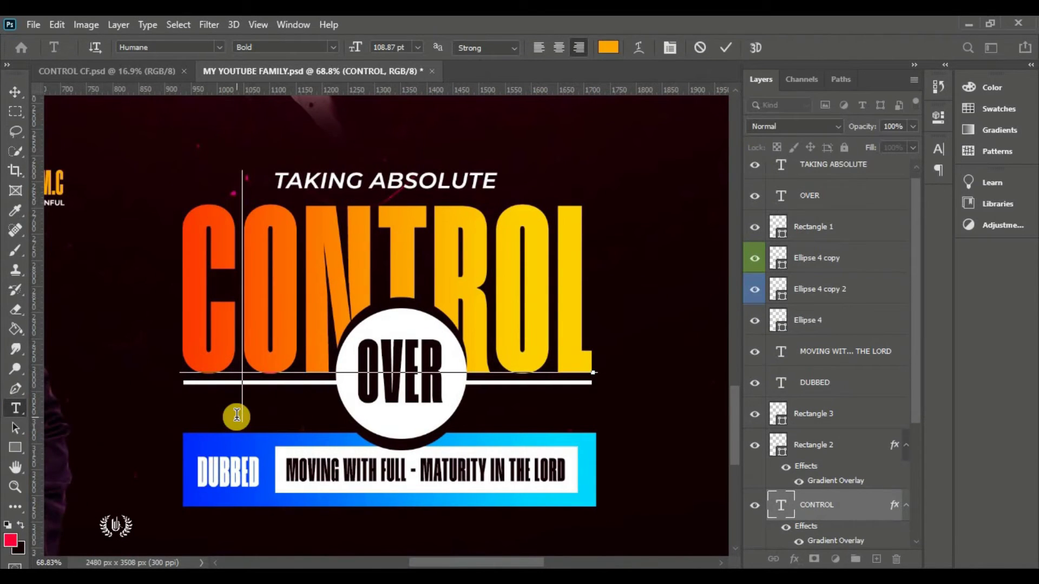
{"action": "left_click", "coordinate": [698, 49]}
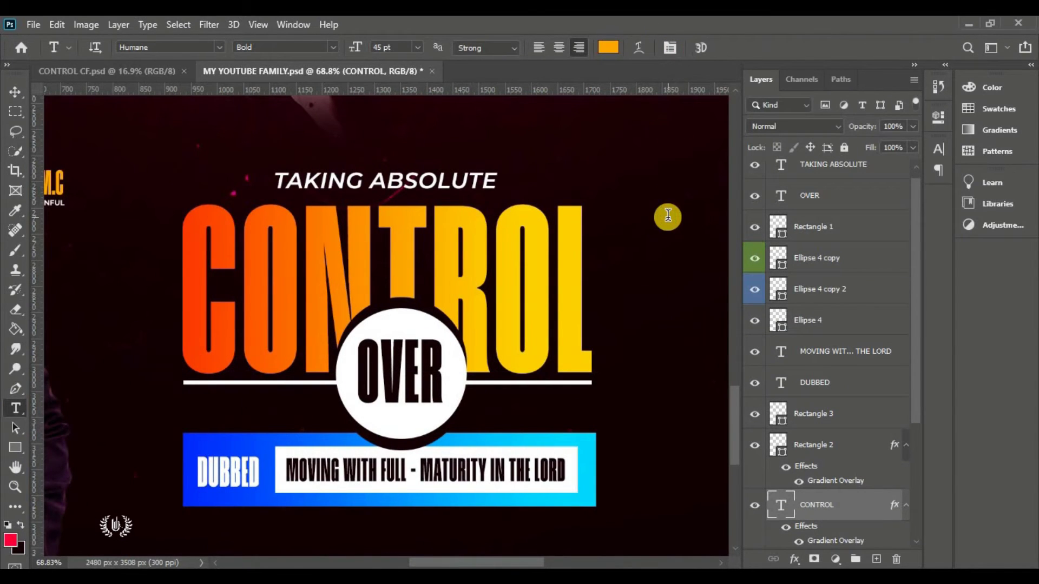
{"action": "left_click", "coordinate": [668, 216]}
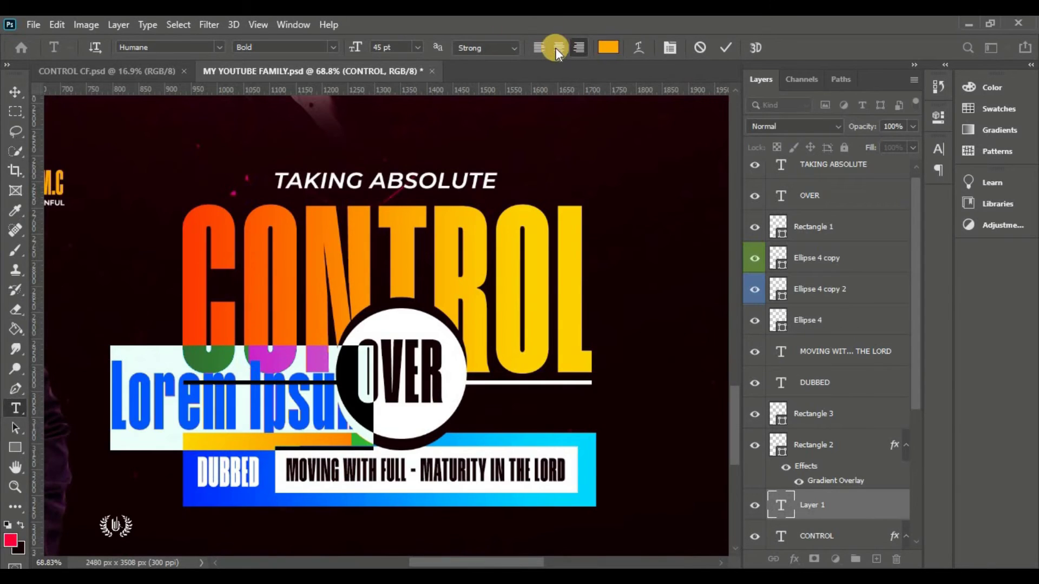
Set the new text to Montserrat Medium Italic at a small size and move it under the rule's left end
{"action": "left_click_drag", "start_coordinate": [347, 49], "coordinate": [343, 48]}
{"action": "left_click", "coordinate": [208, 53]}
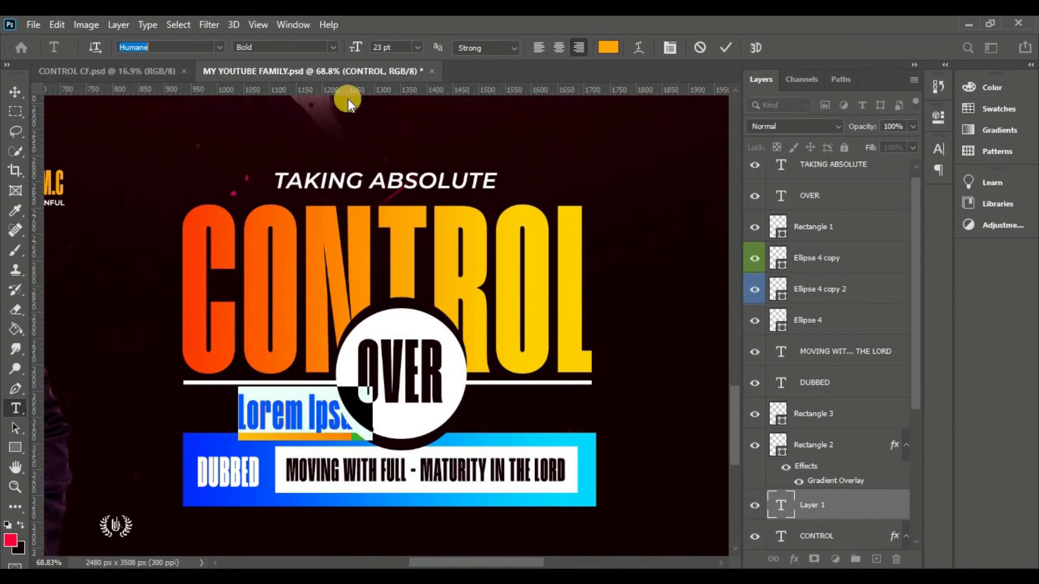
{"action": "type", "text": "MONTS"}
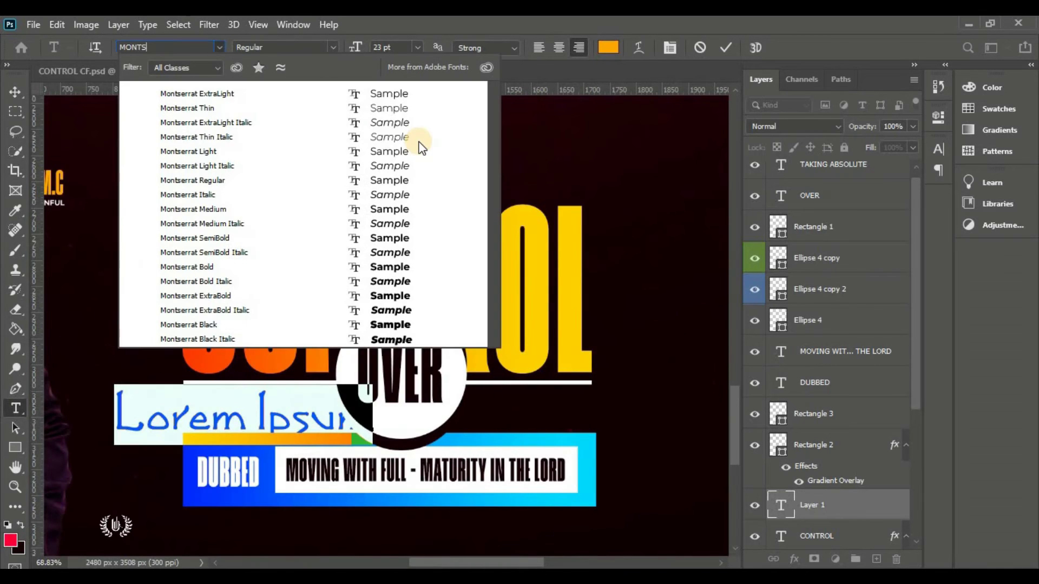
{"action": "left_click", "coordinate": [387, 223]}
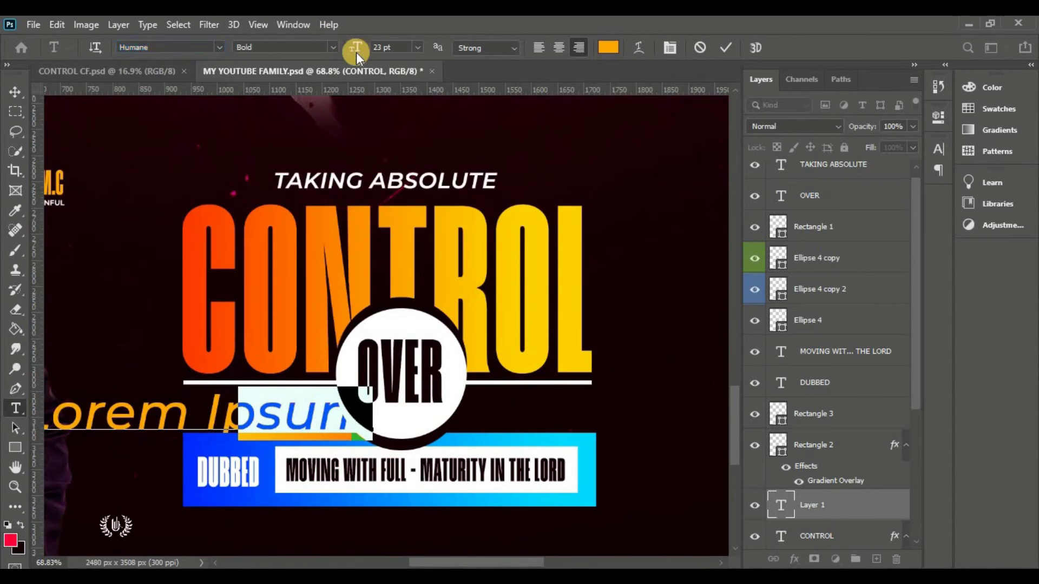
{"action": "left_click_drag", "start_coordinate": [353, 47], "coordinate": [346, 84]}
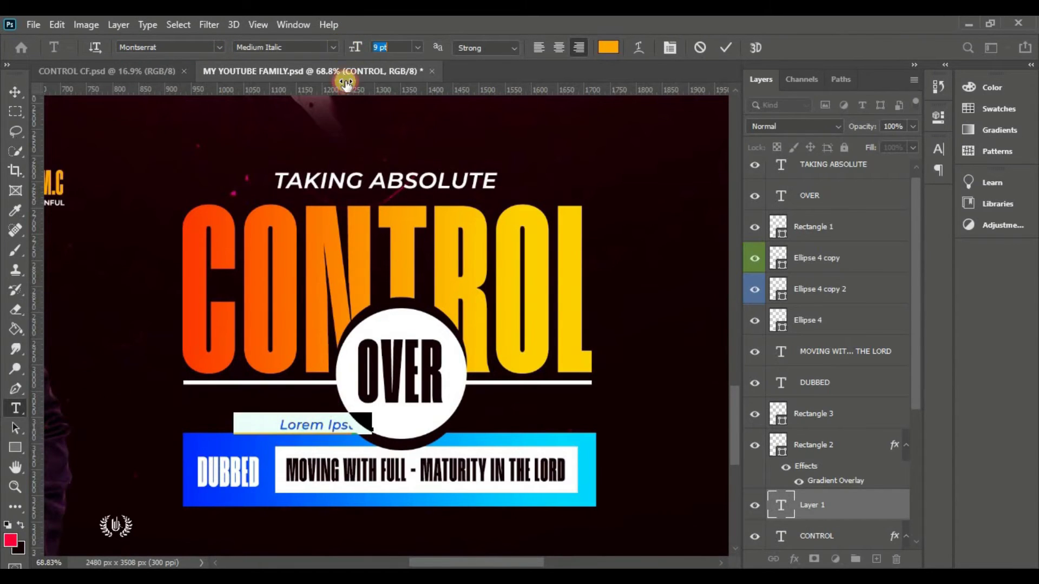
{"action": "left_click_drag", "start_coordinate": [339, 465], "coordinate": [271, 435]}
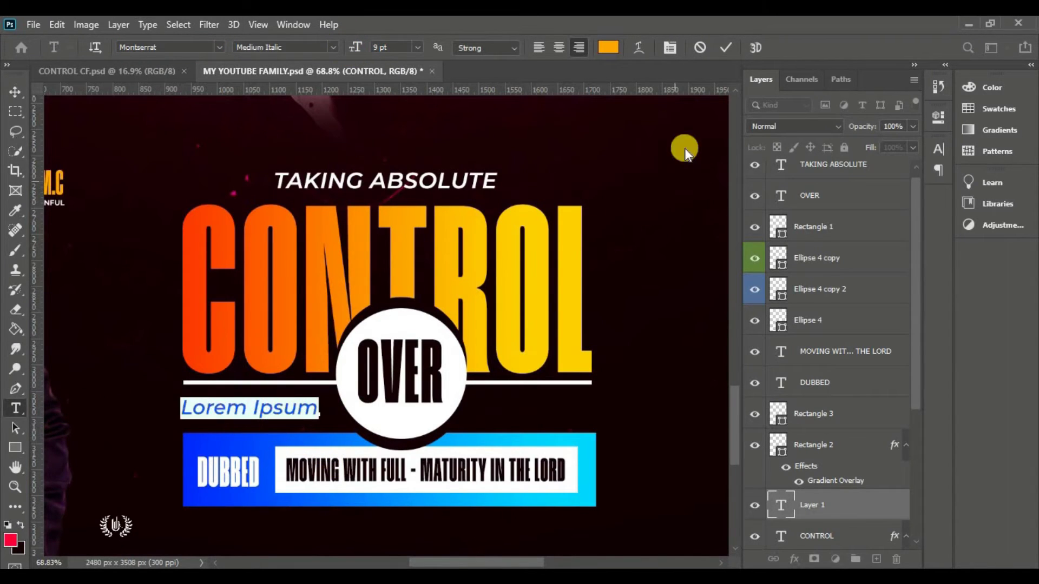
Make the text white (ffffff) with tracking 0 and select its placeholder line
{"action": "left_click", "coordinate": [609, 48]}
{"action": "type", "text": "ffffff"}
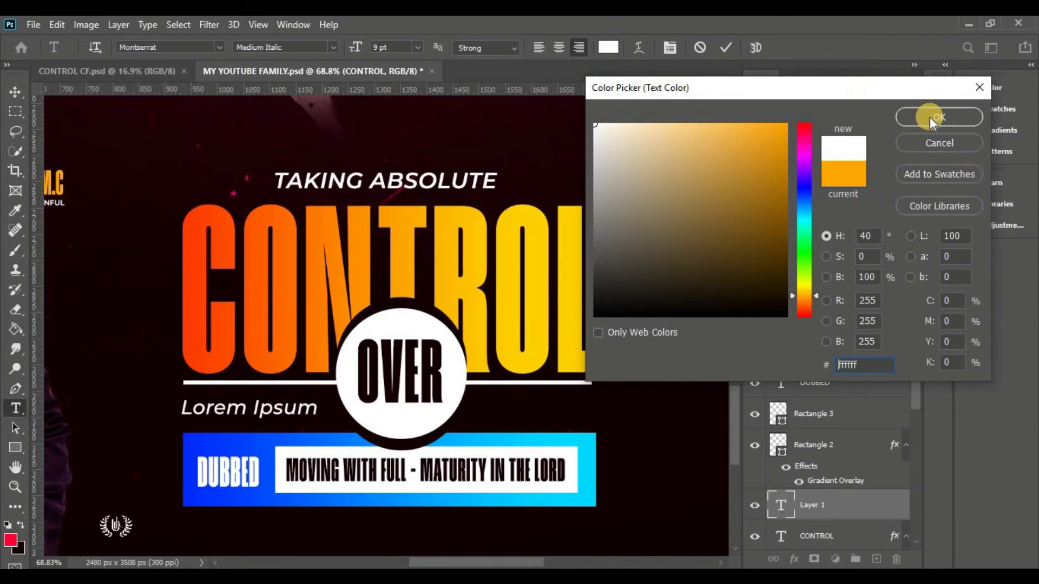
{"action": "left_click", "coordinate": [928, 117]}
{"action": "left_click", "coordinate": [937, 144]}
{"action": "type", "text": "0"}
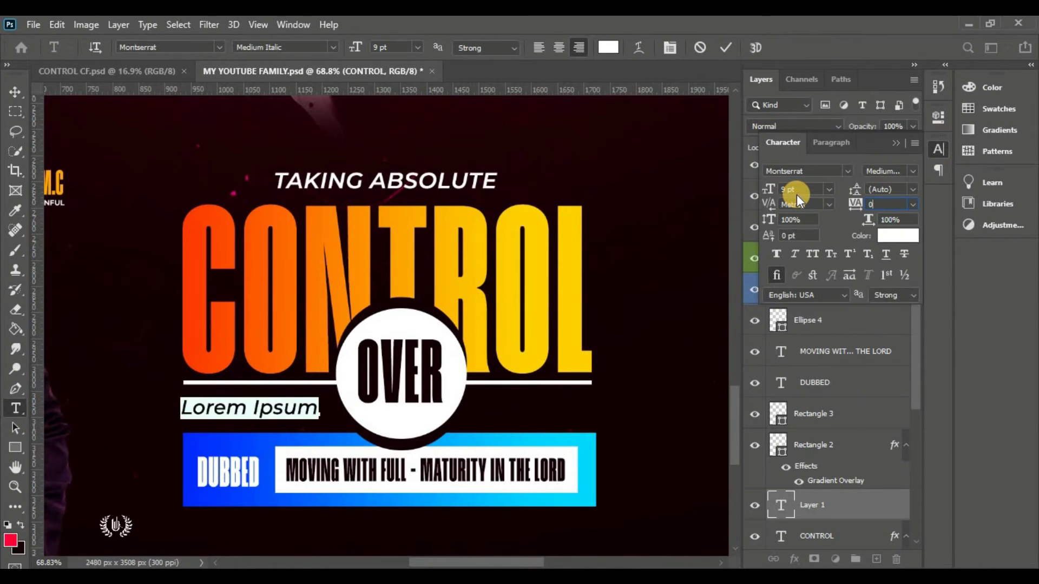
{"action": "left_click", "coordinate": [890, 151]}
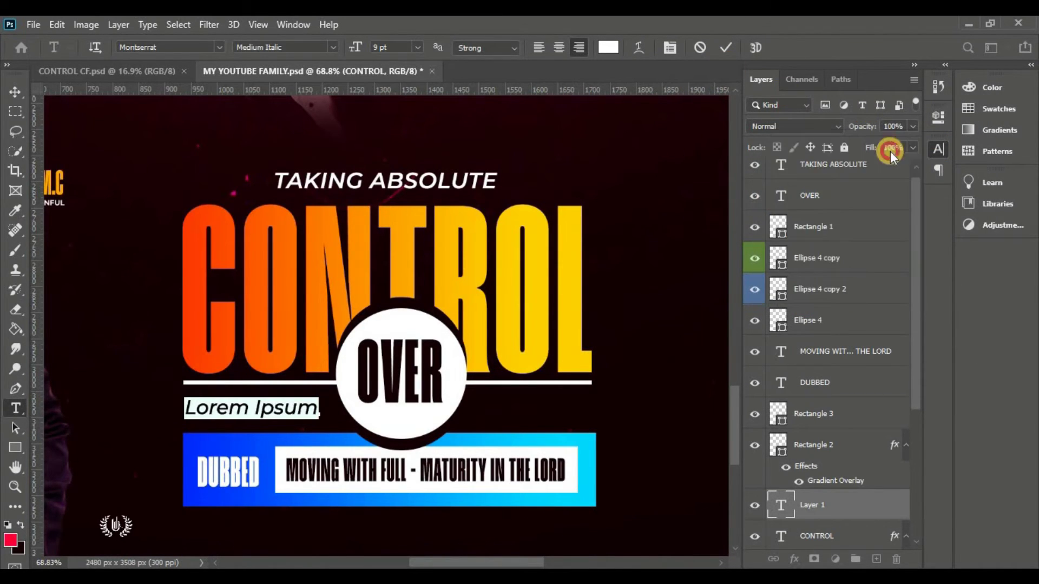
{"action": "left_click", "coordinate": [265, 413]}
{"action": "triple_click", "coordinate": [268, 416]}
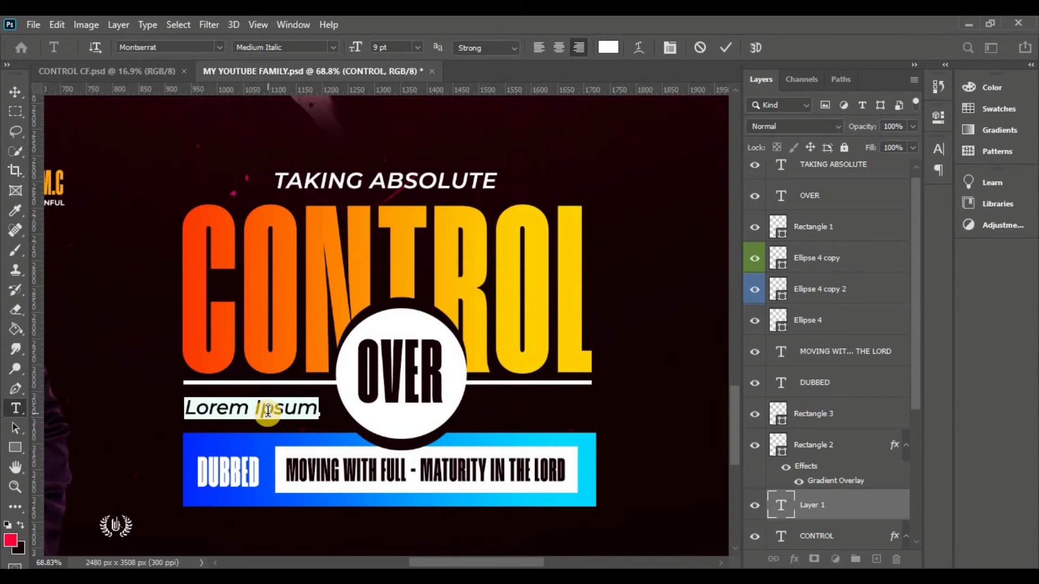
Type 'OUR SPIRITUAL' and scale it under the CONTROL rule
{"action": "type", "text": "OUR SPIRITUAL"}
{"action": "key", "text": "ctrl+t"}
{"action": "left_click_drag", "start_coordinate": [184, 409], "coordinate": [556, 406]}
{"action": "left_click", "coordinate": [753, 48]}
Change the duplicate line to 'EMPOWERMENT' and move it right of the OVER circle
{"action": "double_click", "coordinate": [556, 407]}
{"action": "type", "text": "EMPO"}
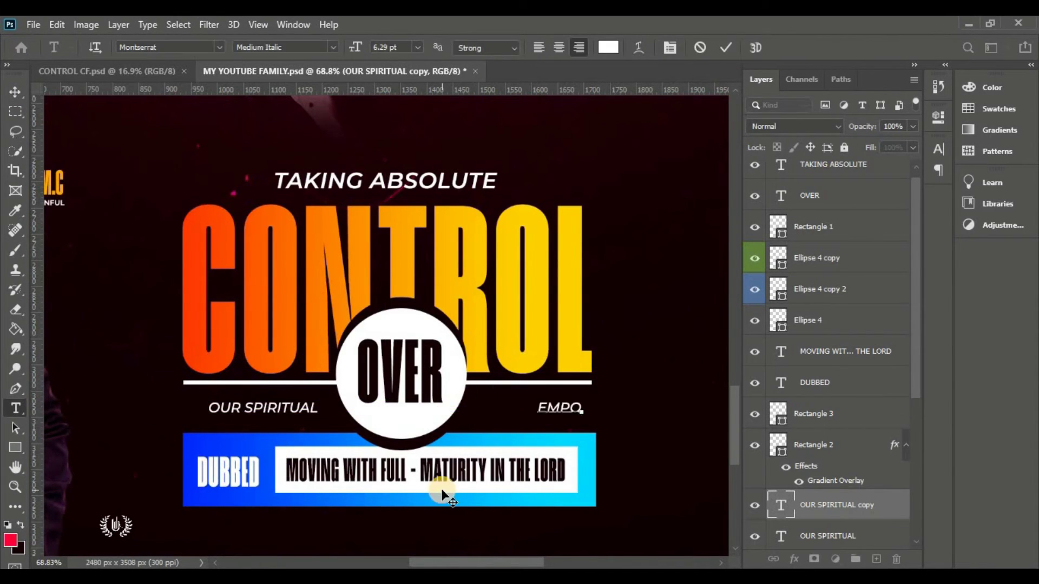
{"action": "type", "text": "WERMENT"}
{"action": "left_click", "coordinate": [725, 47]}
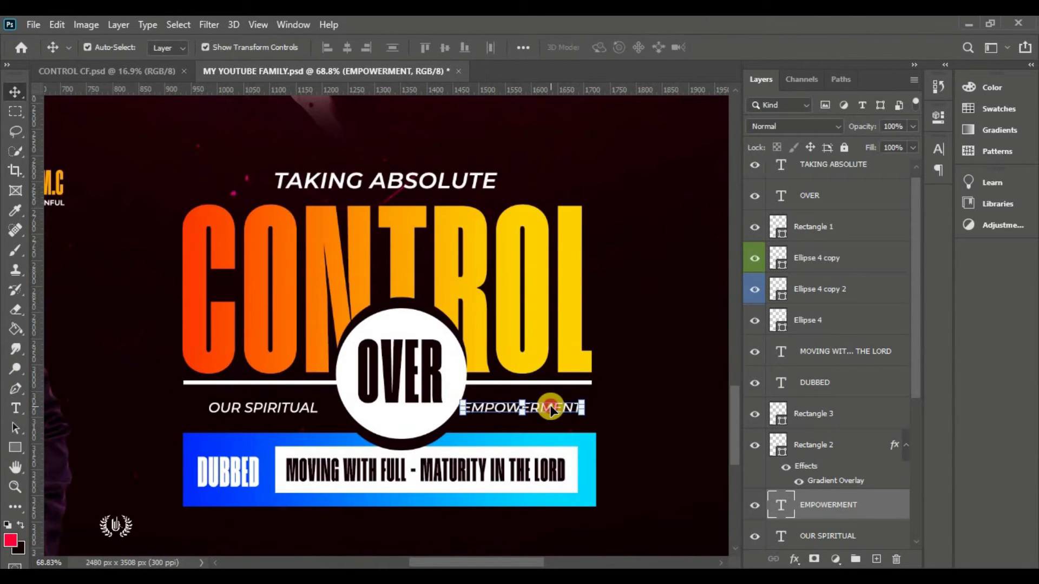
{"action": "left_click_drag", "start_coordinate": [550, 409], "coordinate": [559, 409]}
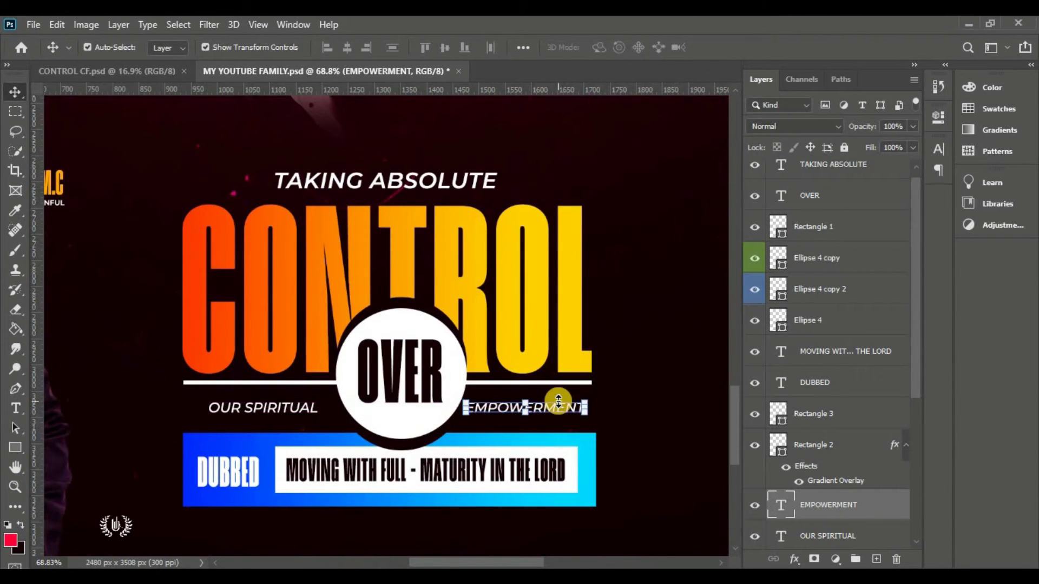
{"action": "key", "text": "ctrl+0"}
{"action": "left_click", "coordinate": [567, 422]}
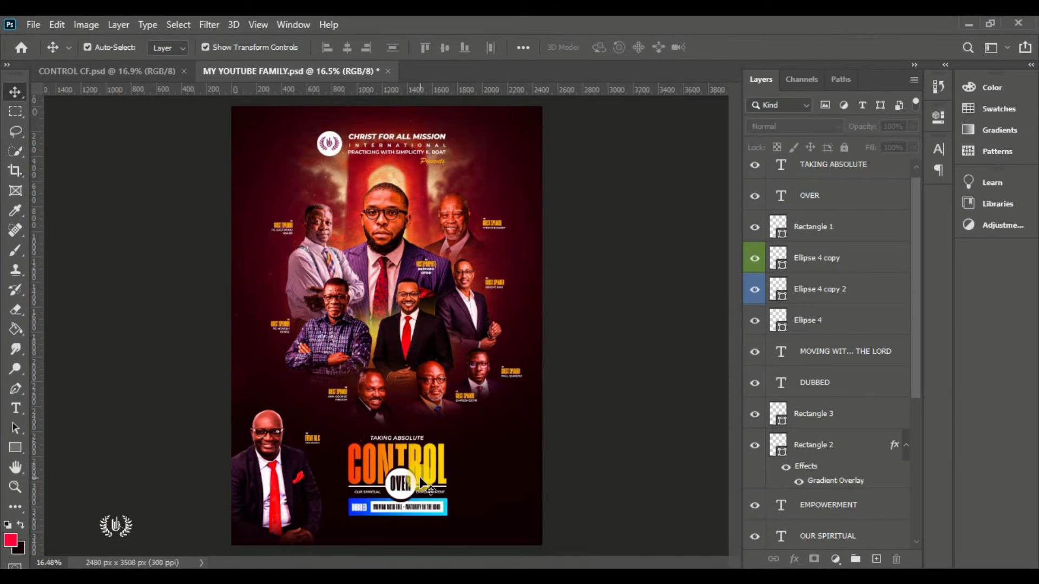
Select the TAKING ABSOLUTE layer in the layers list
{"action": "scroll", "coordinate": [415, 532], "scroll_direction": "up", "scroll_amount": 3}
{"action": "scroll", "coordinate": [416, 533], "scroll_direction": "up", "scroll_amount": 3}
{"action": "scroll", "coordinate": [430, 433], "scroll_direction": "down", "scroll_amount": 2}
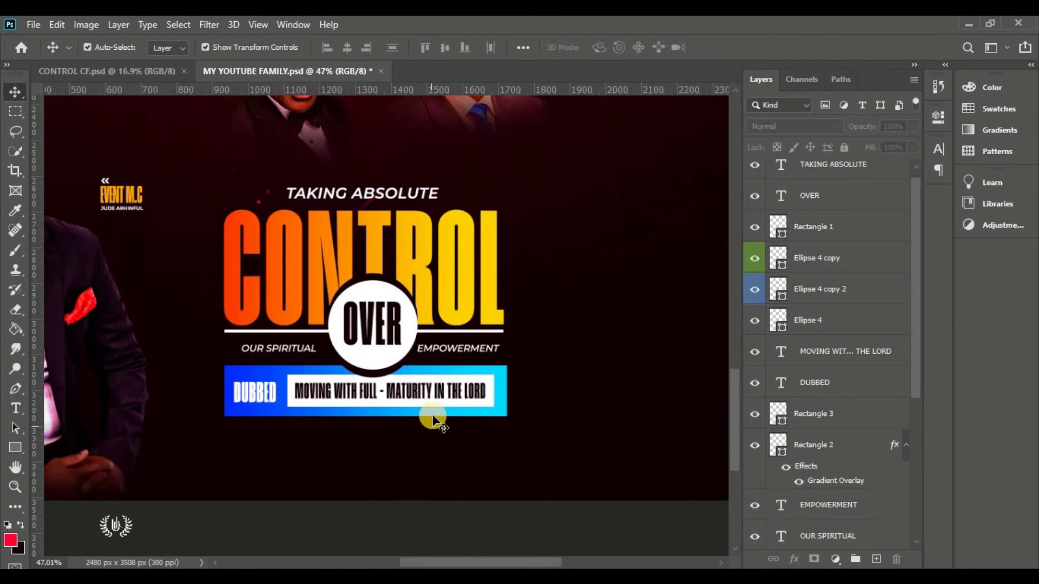
{"action": "scroll", "coordinate": [845, 175], "scroll_direction": "up", "scroll_amount": 1}
{"action": "left_click", "coordinate": [851, 184]}
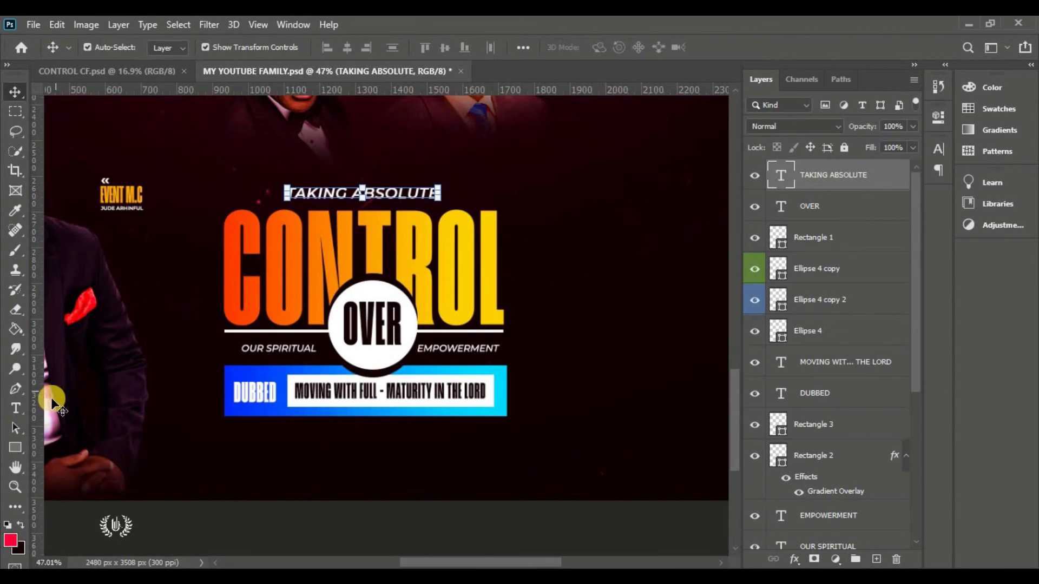
Start a horizontal text line below the DUBBED bar in Medium weight at 8 pt
{"action": "left_click_drag", "start_coordinate": [16, 411], "coordinate": [74, 411]}
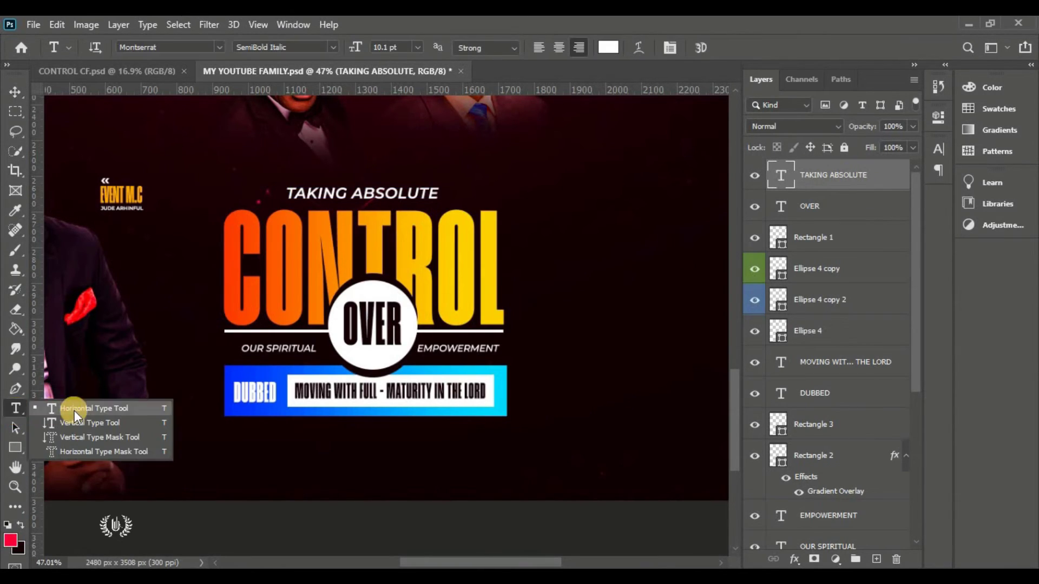
{"action": "left_click", "coordinate": [74, 410]}
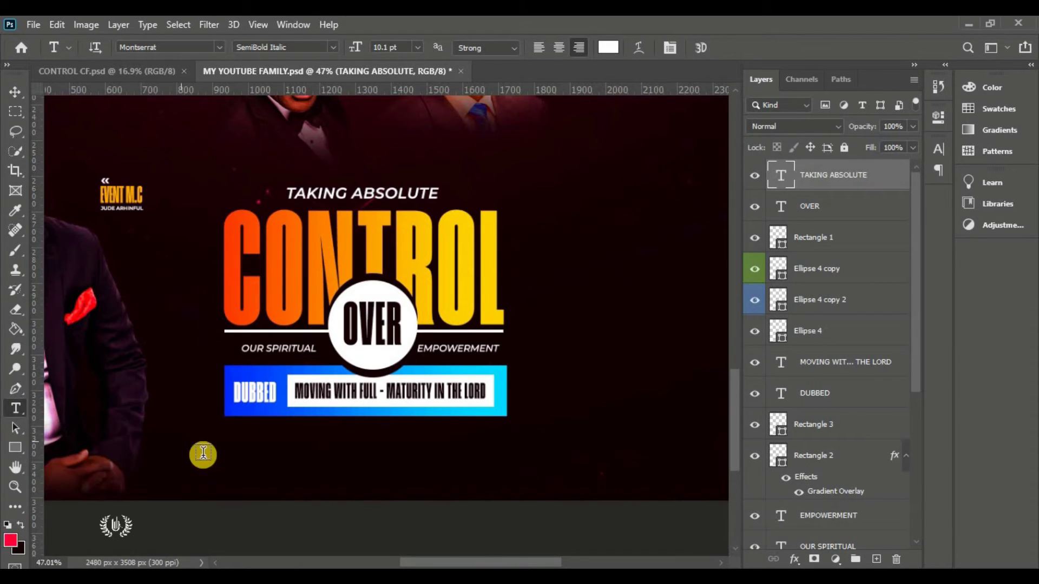
{"action": "left_click", "coordinate": [253, 437]}
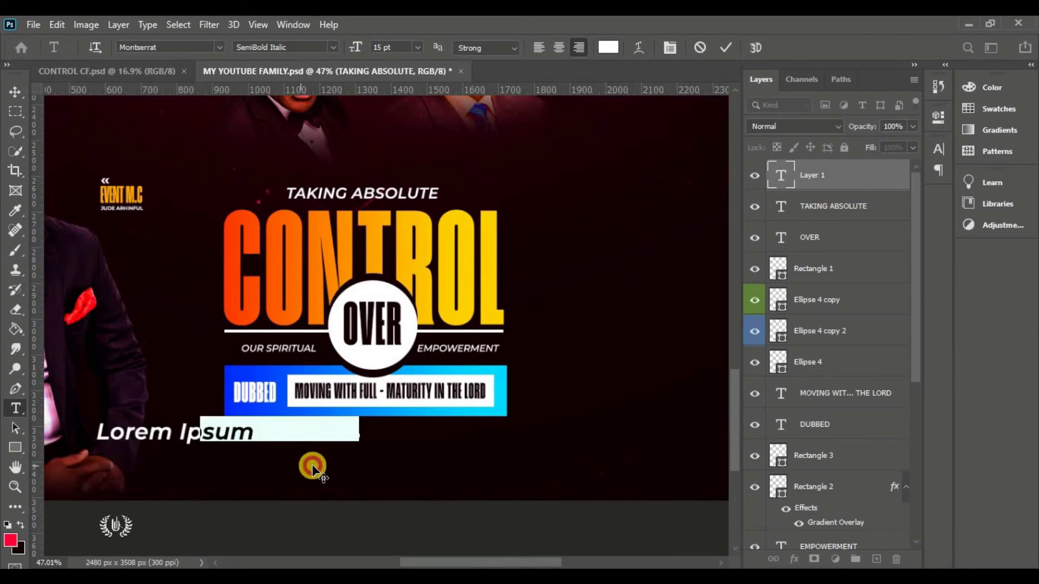
{"action": "left_click", "coordinate": [333, 46]}
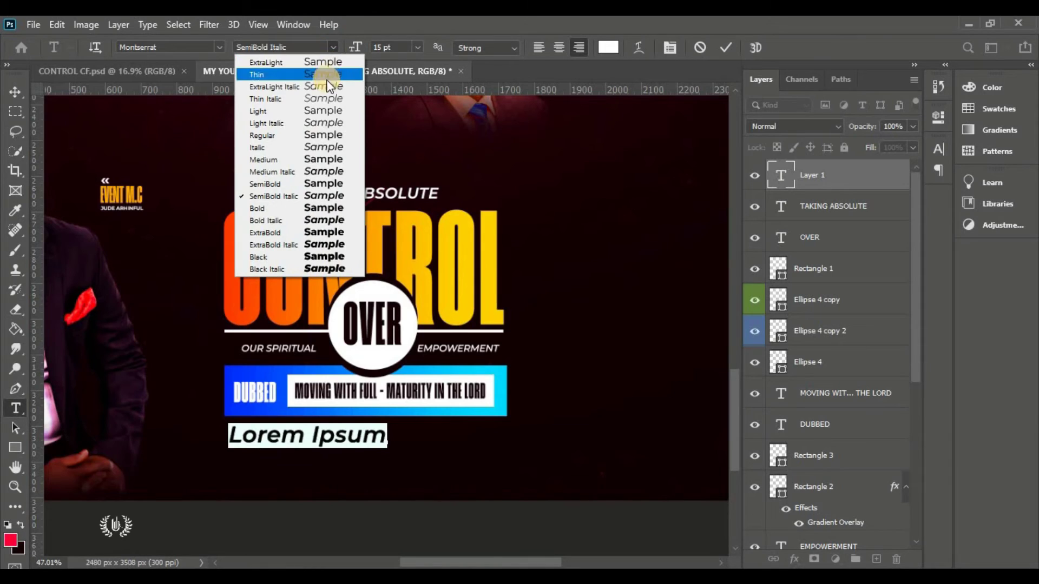
{"action": "left_click", "coordinate": [320, 157]}
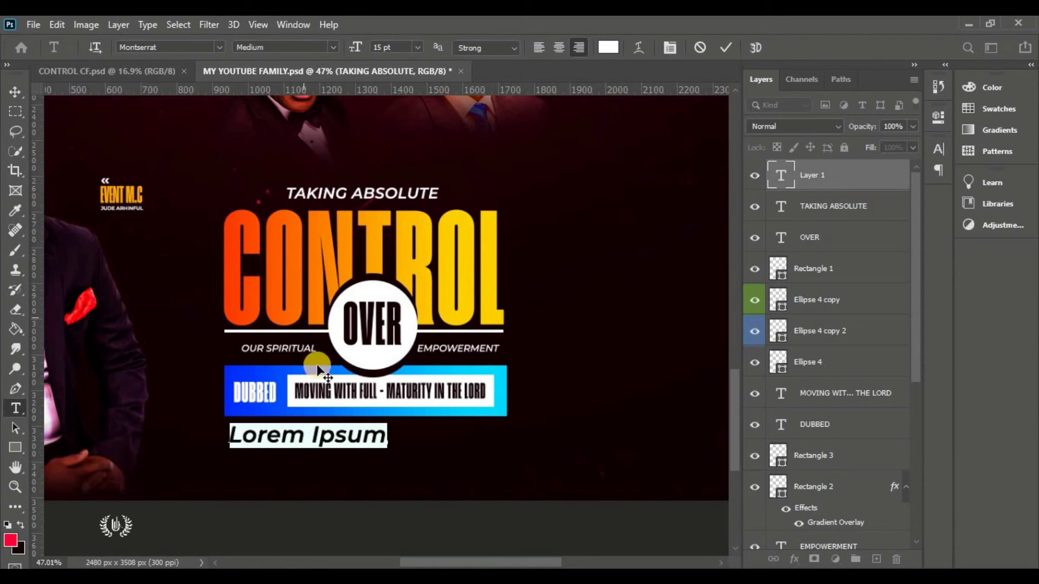
{"action": "left_click", "coordinate": [401, 48]}
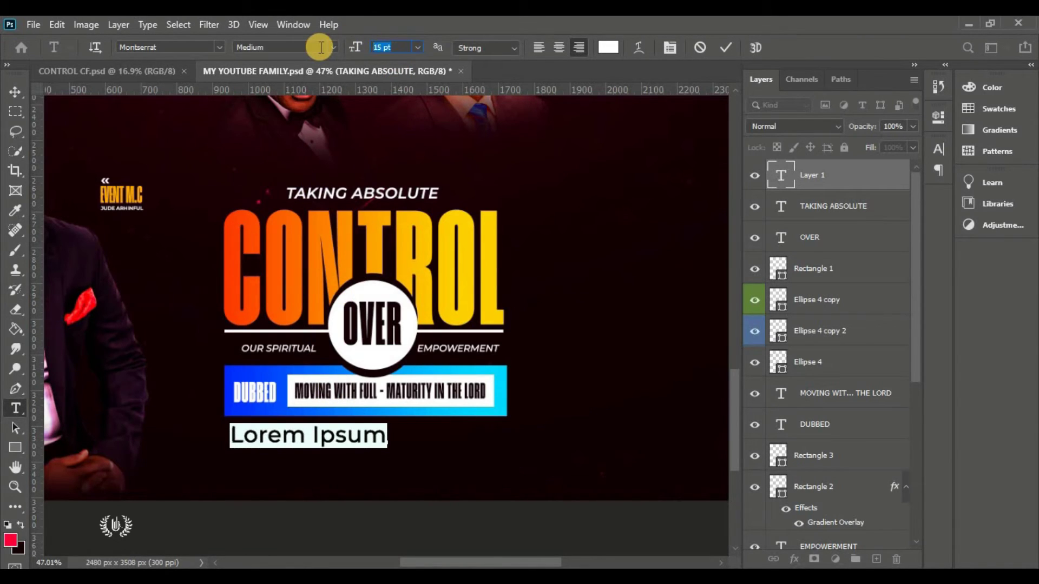
{"action": "type", "text": "8"}
{"action": "key", "text": "Return"}
{"action": "left_click_drag", "start_coordinate": [297, 462], "coordinate": [286, 462]}
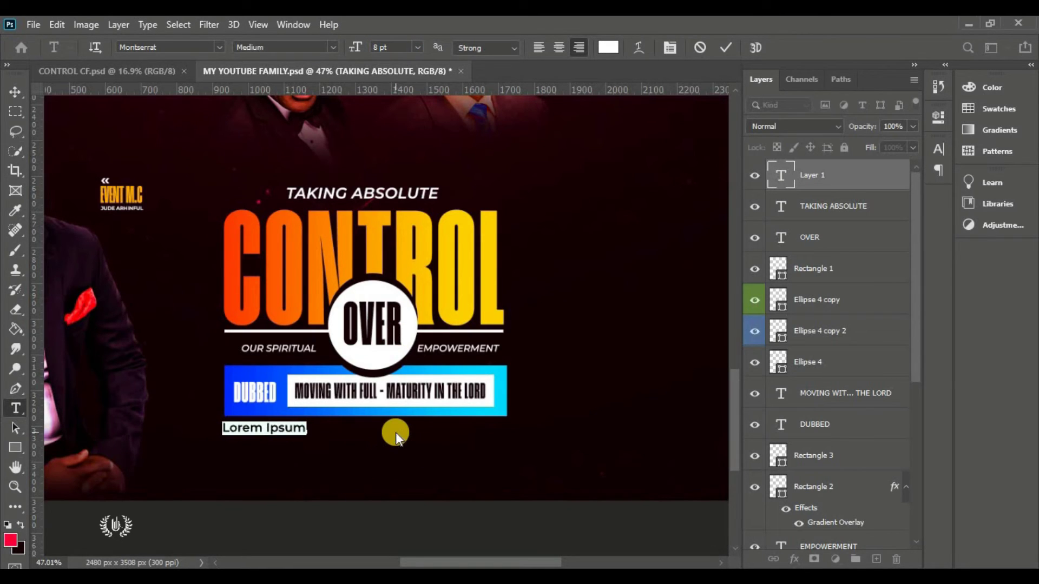
{"action": "type", "text": "@THE CHURCH AUDITORIUM - BUDUMBURAM"}
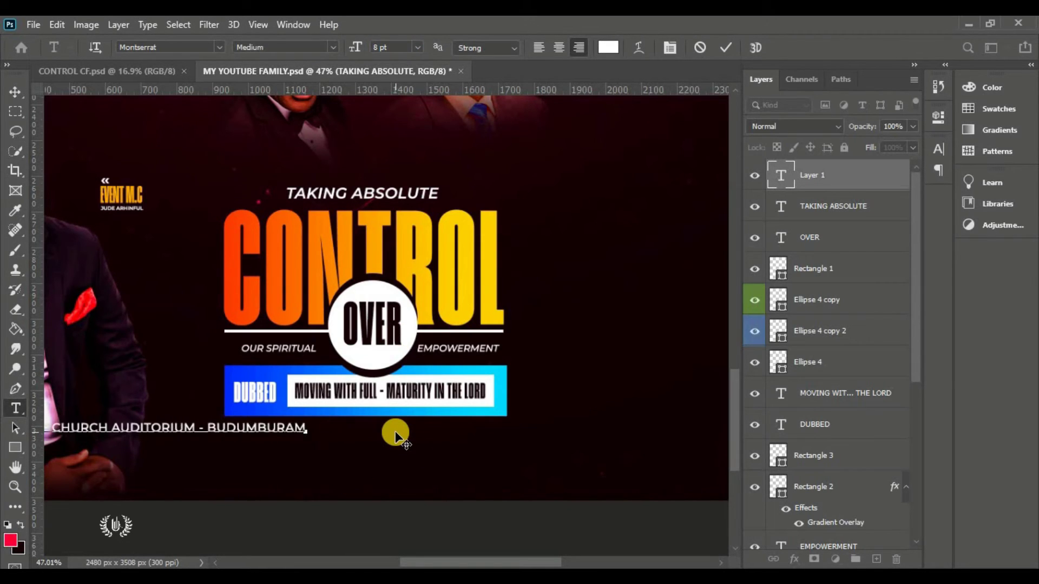
{"action": "type", "text": "(OTAIKROM ROAD)"}
{"action": "key", "text": "ctrl+Return"}
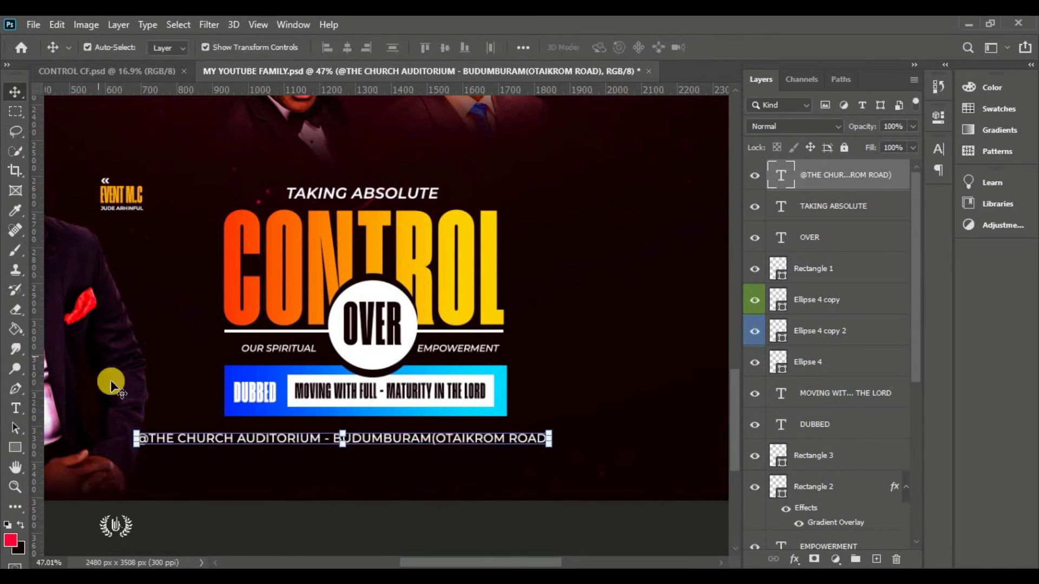
{"action": "left_click_drag", "start_coordinate": [549, 438], "coordinate": [506, 431]}
{"action": "key", "text": "Return"}
Add an ExtraBold 'OPP. FOSTER BUSINESS SOLUTIONS(FBS)' line centered under the venue line
{"action": "key", "text": "t"}
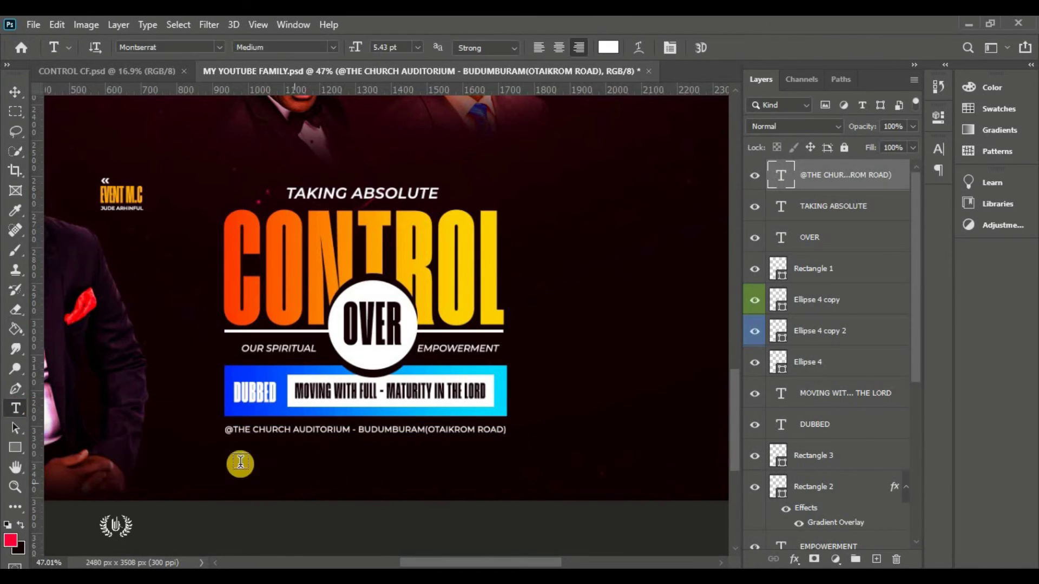
{"action": "left_click", "coordinate": [240, 462]}
{"action": "left_click", "coordinate": [333, 48]}
{"action": "left_click", "coordinate": [270, 236]}
{"action": "type", "text": "OPP. FOSTER BUSINE"}
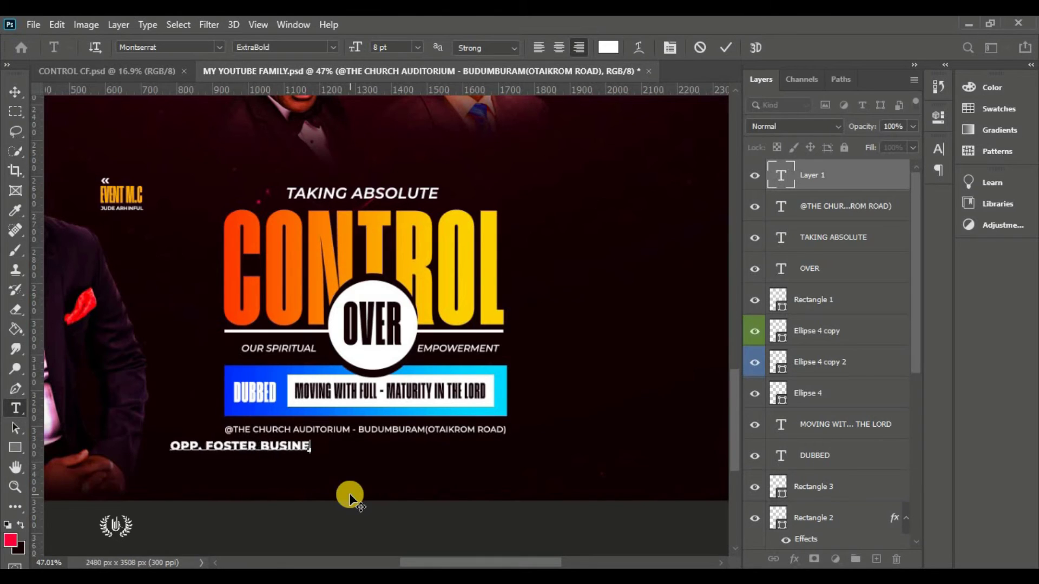
{"action": "type", "text": "SS SOLUTIONS(FBS)"}
{"action": "key", "text": "ctrl+Return"}
{"action": "left_click_drag", "start_coordinate": [308, 507], "coordinate": [361, 505]}
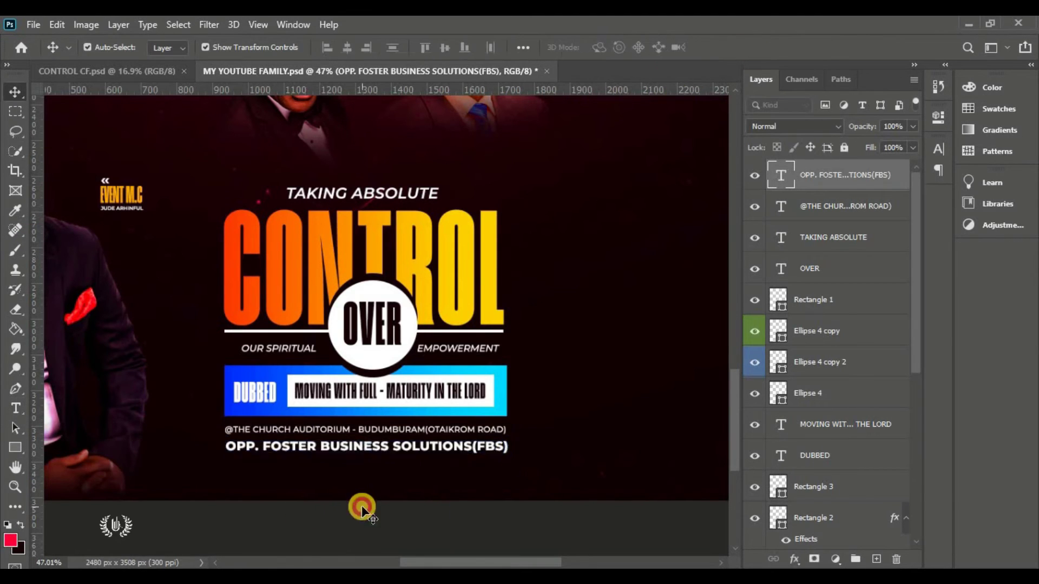
{"action": "key", "text": "ctrl+0"}
{"action": "scroll", "coordinate": [295, 460], "scroll_direction": "up", "scroll_amount": 5}
Draw a thin orange bar under the FBS line and duplicate it lower
{"action": "key", "text": "u"}
{"action": "left_click_drag", "start_coordinate": [231, 458], "coordinate": [495, 457]}
{"action": "double_click", "coordinate": [778, 175]}
{"action": "left_click", "coordinate": [936, 116]}
{"action": "key", "text": "v"}
{"action": "scroll", "coordinate": [324, 479], "scroll_direction": "up", "scroll_amount": 5}
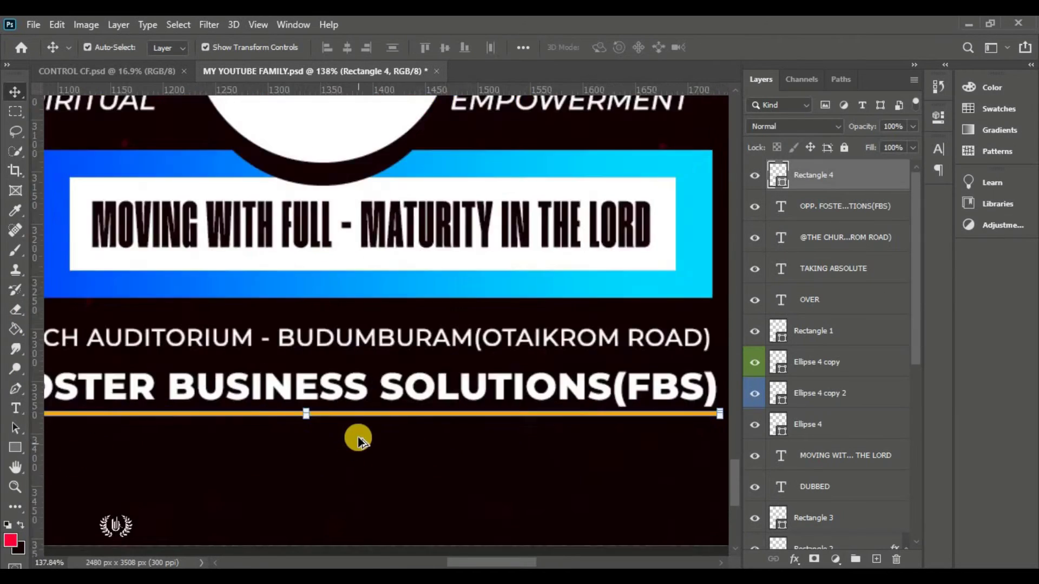
{"action": "left_click_drag", "start_coordinate": [358, 441], "coordinate": [366, 255]}
{"action": "scroll", "coordinate": [413, 420], "scroll_direction": "down", "scroll_amount": 5}
Type 'FOR FURTHER ENQUIRIES CONTACT' in orange Medium Italic between the two bars
{"action": "key", "text": "t"}
{"action": "left_click", "coordinate": [253, 423]}
{"action": "left_click", "coordinate": [333, 47]}
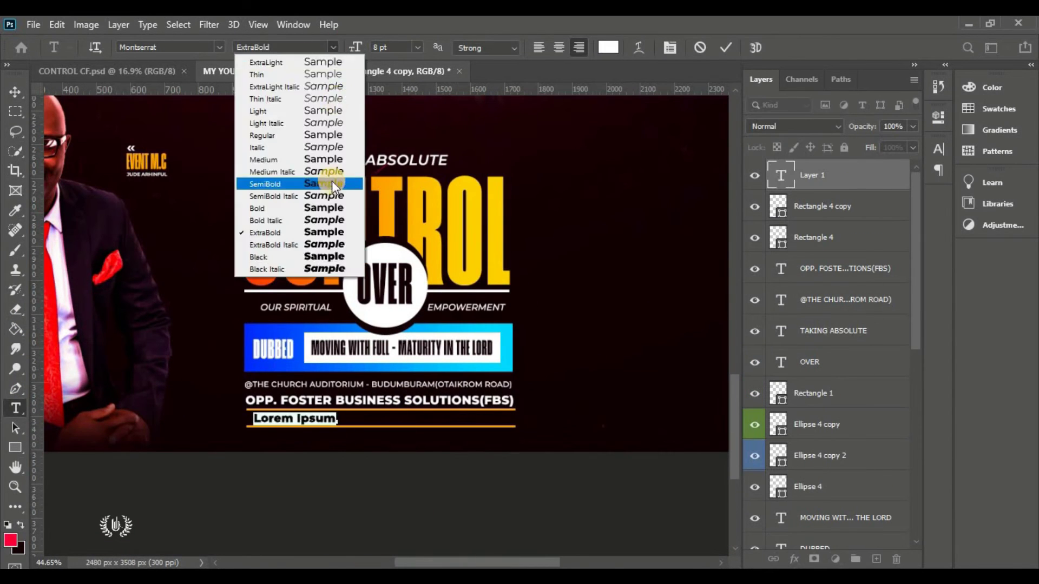
{"action": "left_click", "coordinate": [324, 171]}
{"action": "left_click", "coordinate": [608, 47]}
{"action": "left_click", "coordinate": [146, 160]}
{"action": "left_click", "coordinate": [939, 115]}
{"action": "type", "text": "FOR FURTHER ENQUI"}
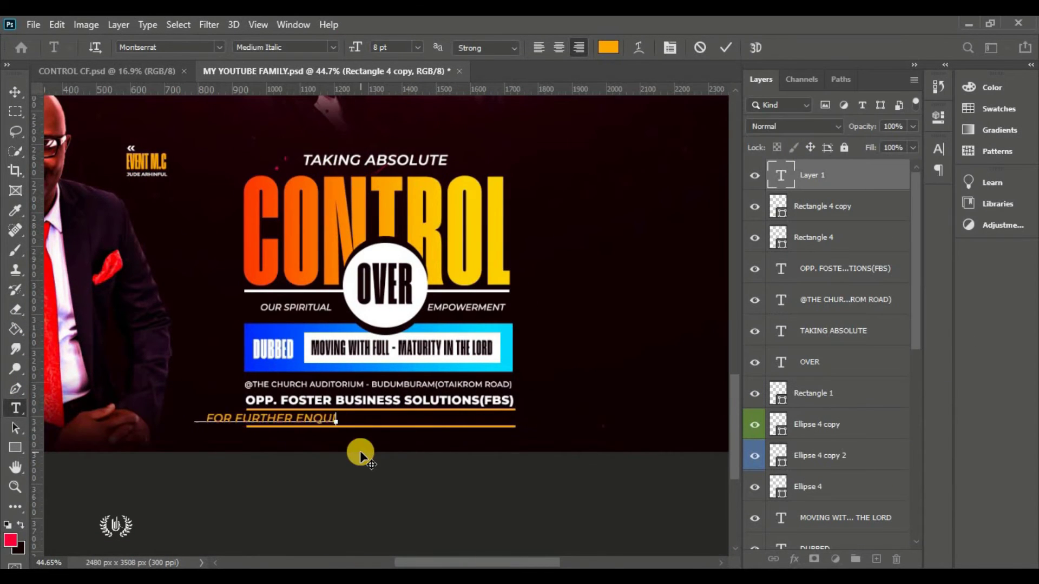
{"action": "type", "text": "RIES CONTACT"}
Set the enquiries line's tracking to 400 and commit it
{"action": "key", "text": "ctrl+a"}
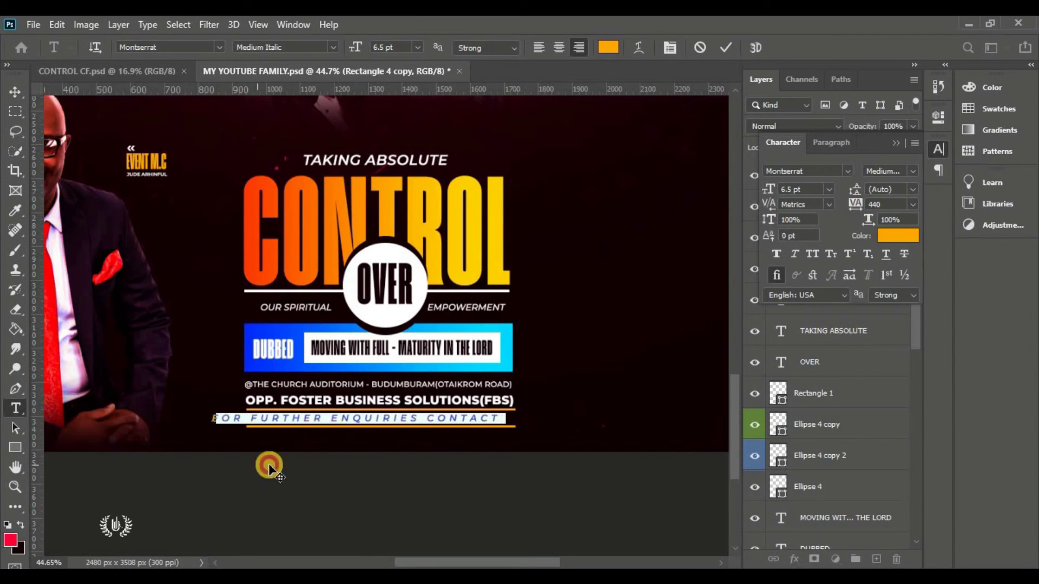
{"action": "left_click", "coordinate": [888, 204]}
{"action": "type", "text": "400"}
{"action": "key", "text": "Return"}
{"action": "key", "text": "ctrl+Return"}
{"action": "key", "text": "v"}
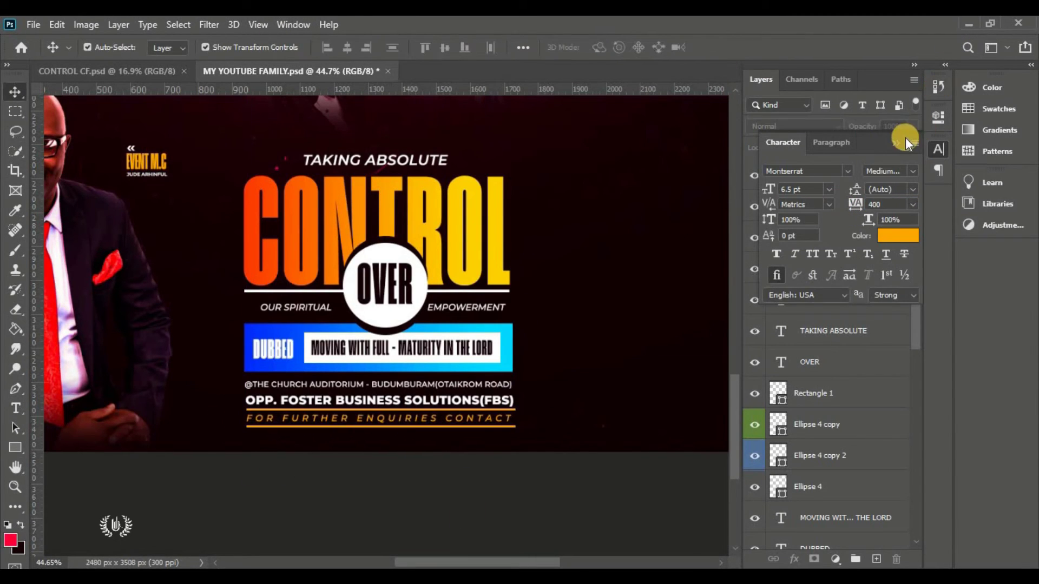
{"action": "left_click", "coordinate": [899, 141]}
{"action": "key", "text": "ctrl+0"}
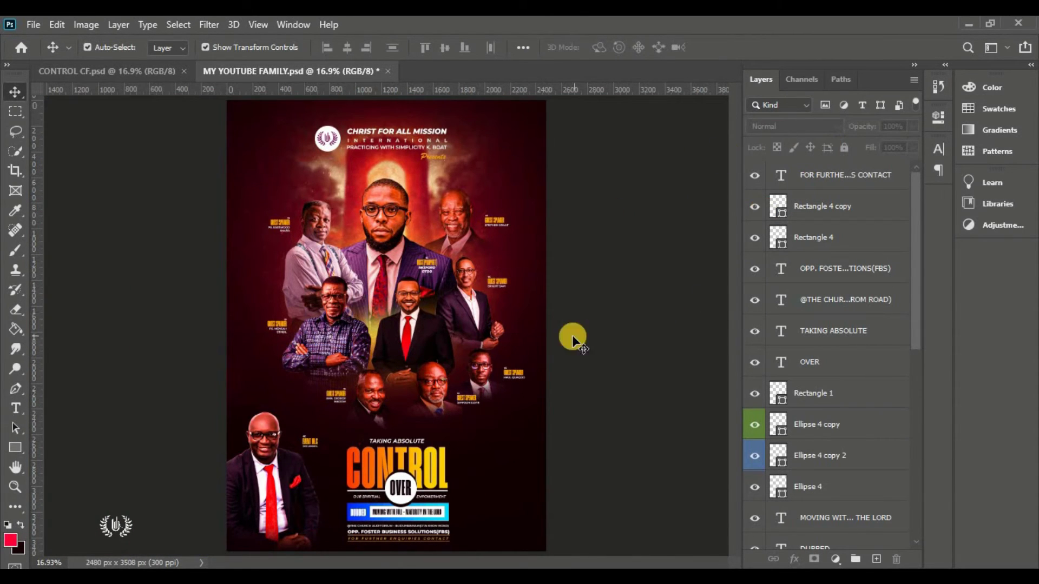
Move the NAMES OF MOG and MOG speaker groups slightly up with Free Transform
{"action": "left_click", "coordinate": [826, 182]}
{"action": "scroll", "coordinate": [822, 232], "scroll_direction": "down", "scroll_amount": 15}
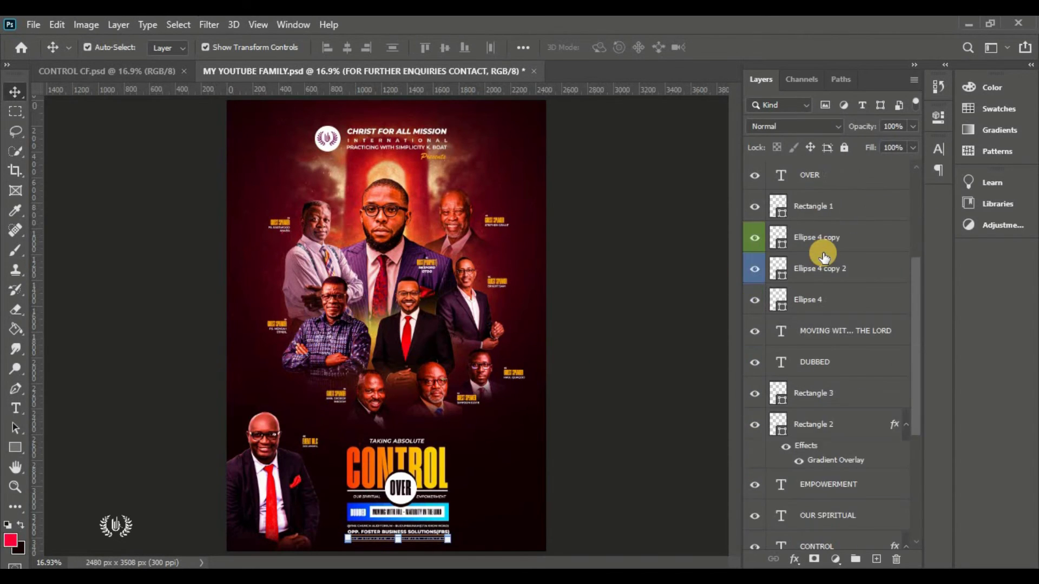
{"action": "left_click", "coordinate": [813, 399]}
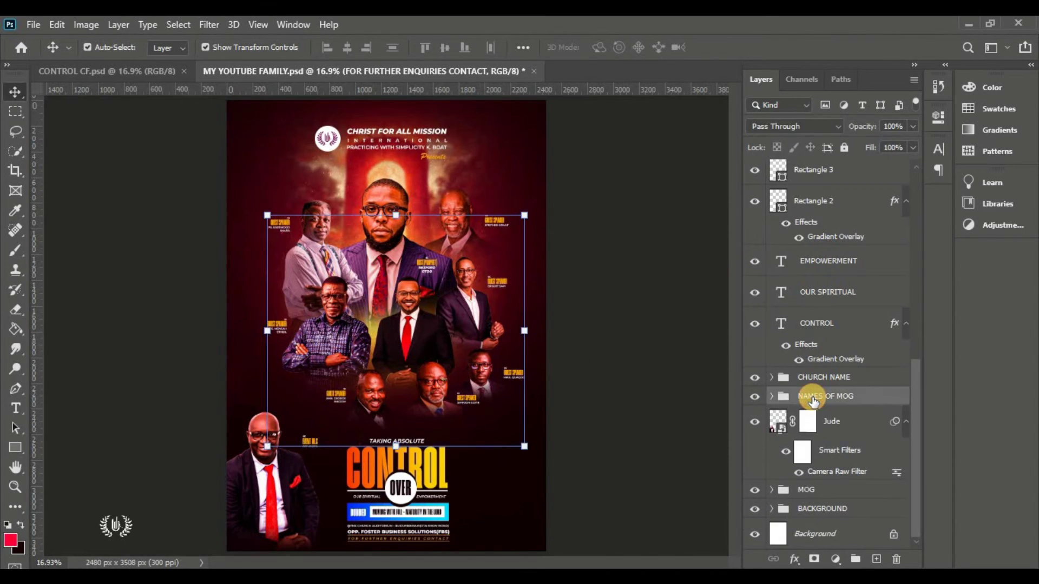
{"action": "left_click", "coordinate": [824, 491], "text": "ctrl"}
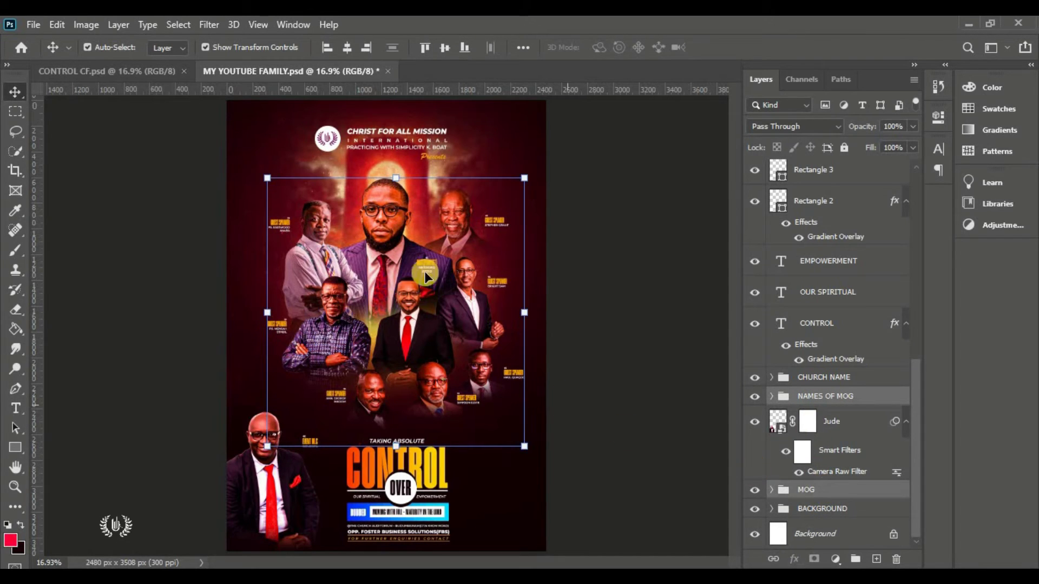
{"action": "left_click", "coordinate": [103, 47]}
{"action": "left_click", "coordinate": [51, 25]}
{"action": "left_click", "coordinate": [165, 353]}
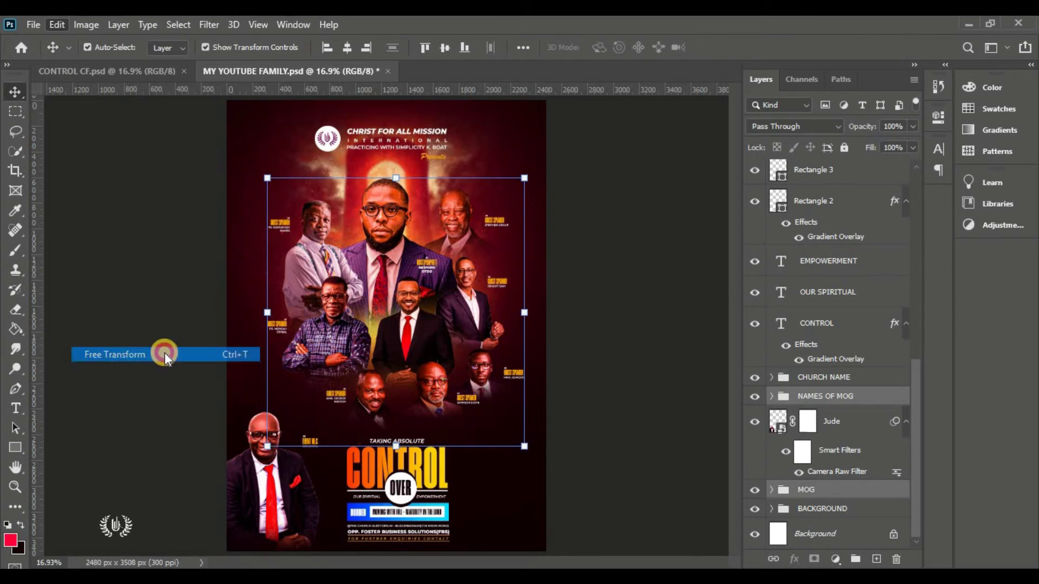
{"action": "left_click", "coordinate": [538, 251]}
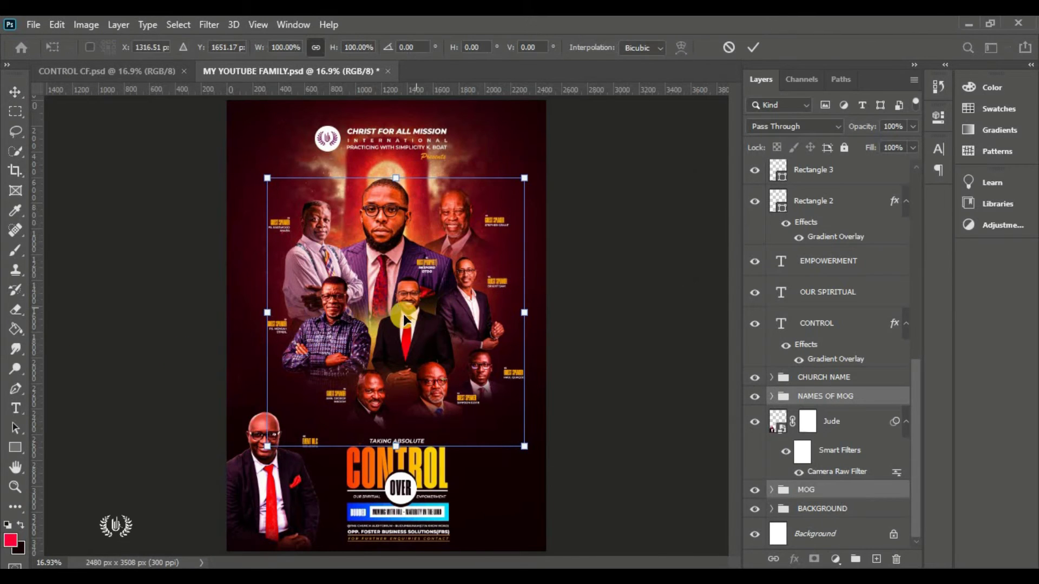
{"action": "left_click_drag", "start_coordinate": [395, 327], "coordinate": [398, 319]}
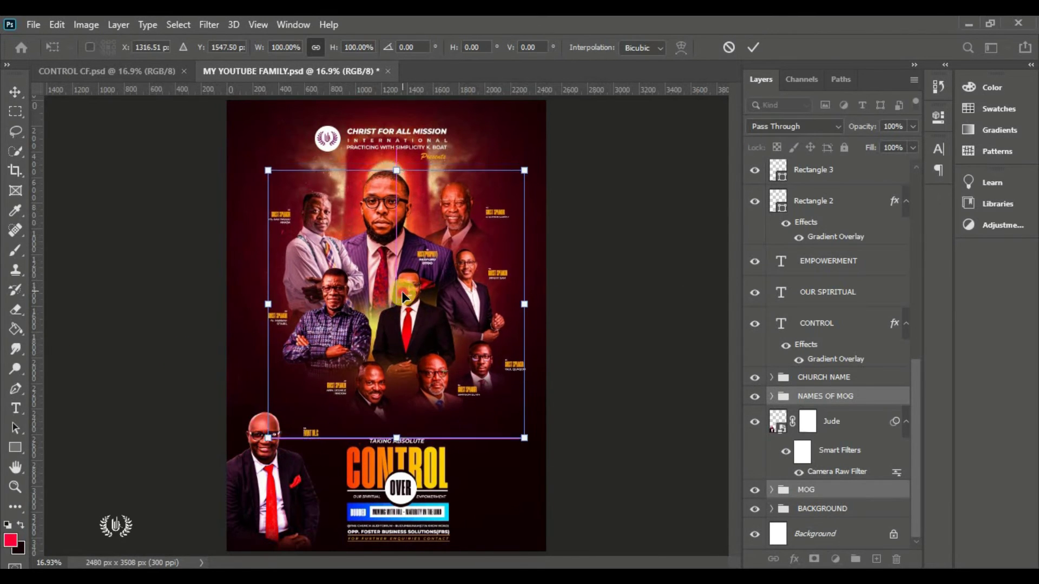
{"action": "key", "text": "Return"}
Reposition the EVENT M.C label beside the host
{"action": "scroll", "coordinate": [305, 445], "scroll_direction": "up", "scroll_amount": 2}
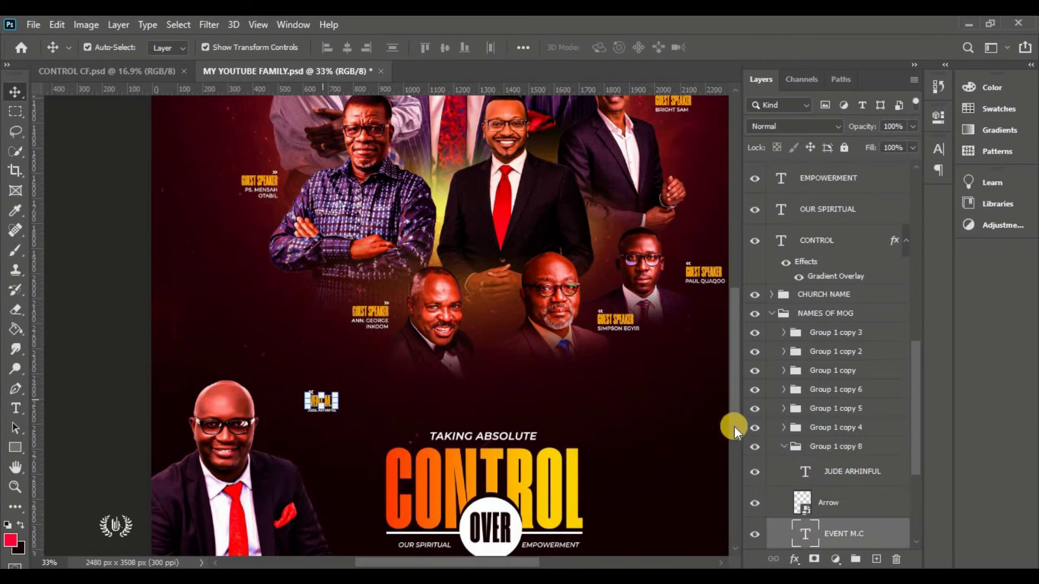
{"action": "left_click_drag", "start_coordinate": [285, 425], "coordinate": [292, 430]}
{"action": "key", "text": "Return"}
Enlarge the CONTROL title block to 113.64% and shift it up
{"action": "key", "text": "ctrl+0"}
{"action": "left_click", "coordinate": [771, 313]}
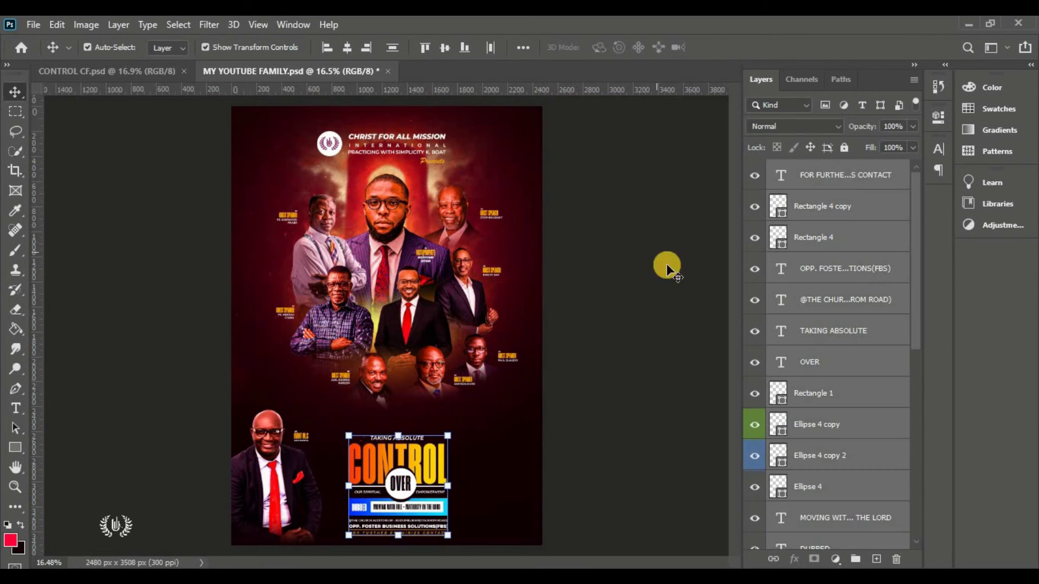
{"action": "key", "text": "ctrl+t"}
{"action": "left_click_drag", "start_coordinate": [401, 482], "coordinate": [462, 528]}
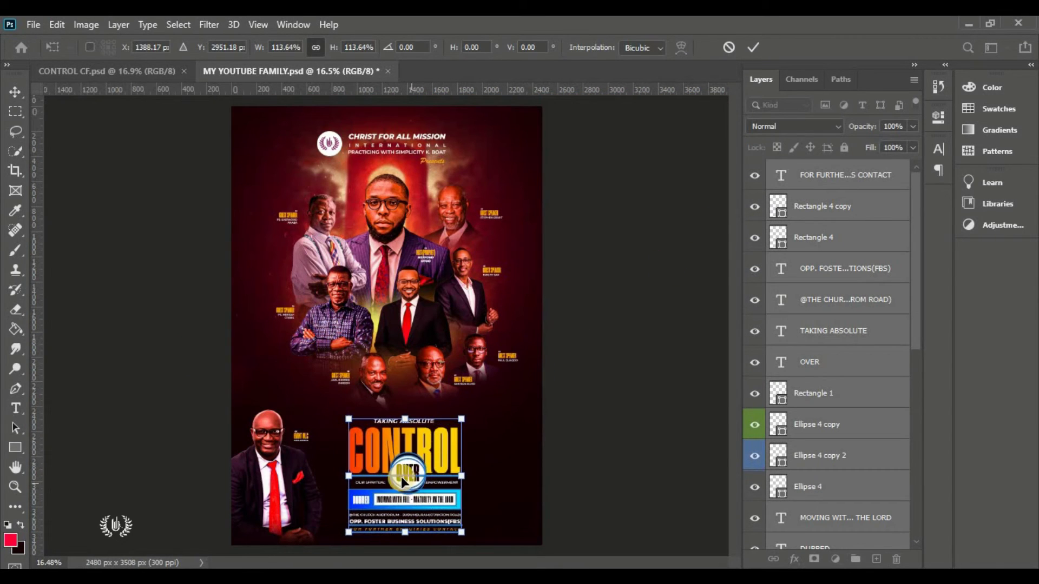
{"action": "left_click", "coordinate": [753, 47]}
{"action": "left_click", "coordinate": [417, 521]}
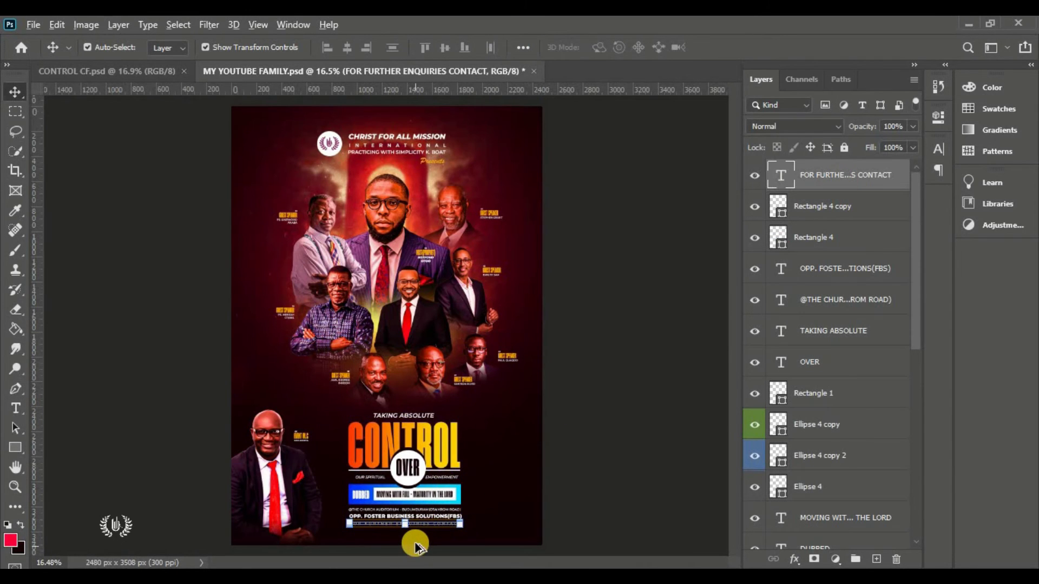
Start a new white horizontal text line below the enquiries line
{"action": "scroll", "coordinate": [416, 543], "scroll_direction": "up", "scroll_amount": 1}
{"action": "scroll", "coordinate": [415, 543], "scroll_direction": "up", "scroll_amount": 1}
{"action": "scroll", "coordinate": [416, 543], "scroll_direction": "up", "scroll_amount": 3}
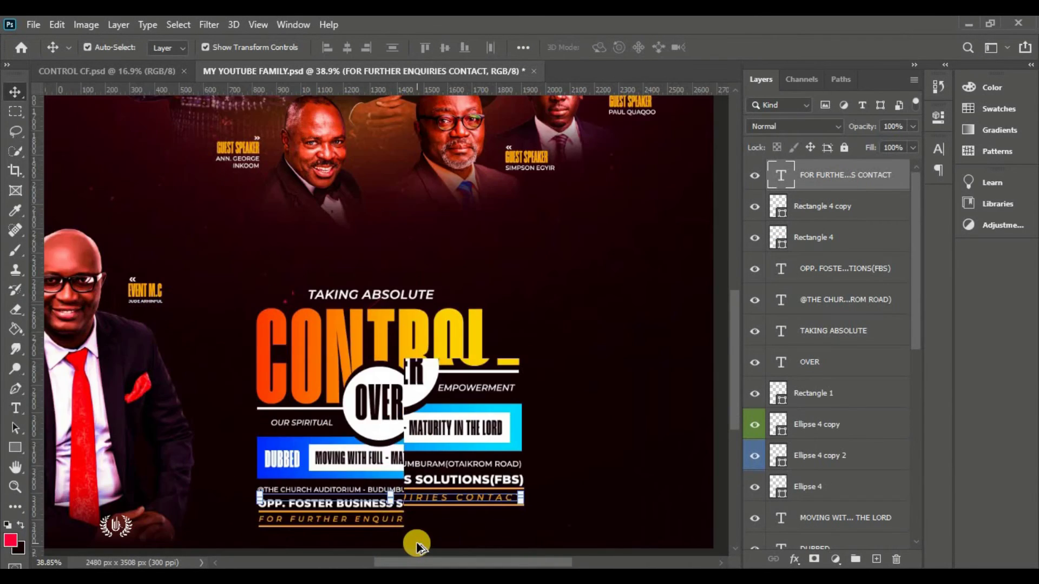
{"action": "scroll", "coordinate": [417, 542], "scroll_direction": "down", "scroll_amount": 1}
{"action": "left_click", "coordinate": [18, 402]}
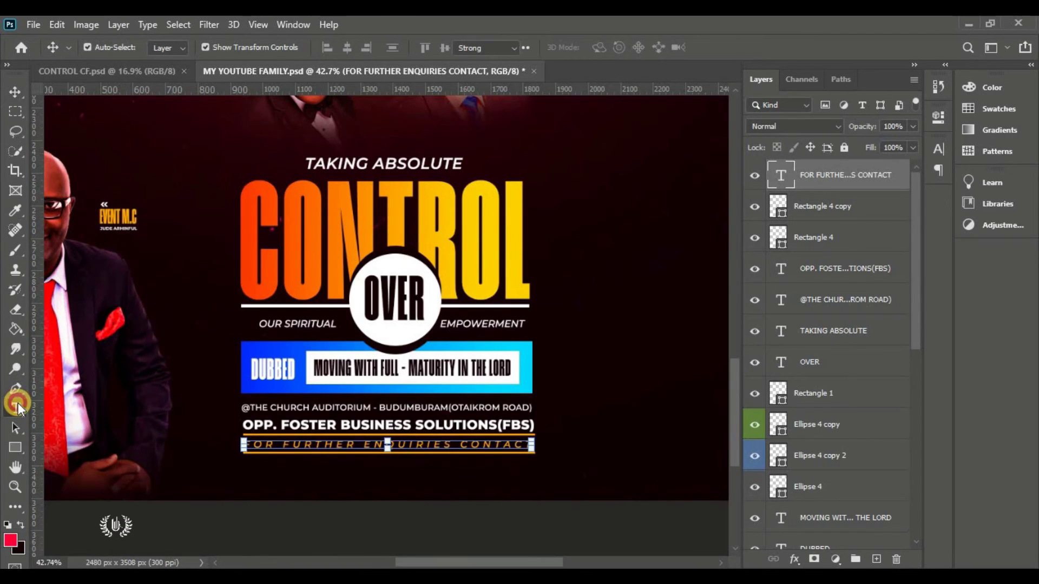
{"action": "left_click", "coordinate": [47, 405]}
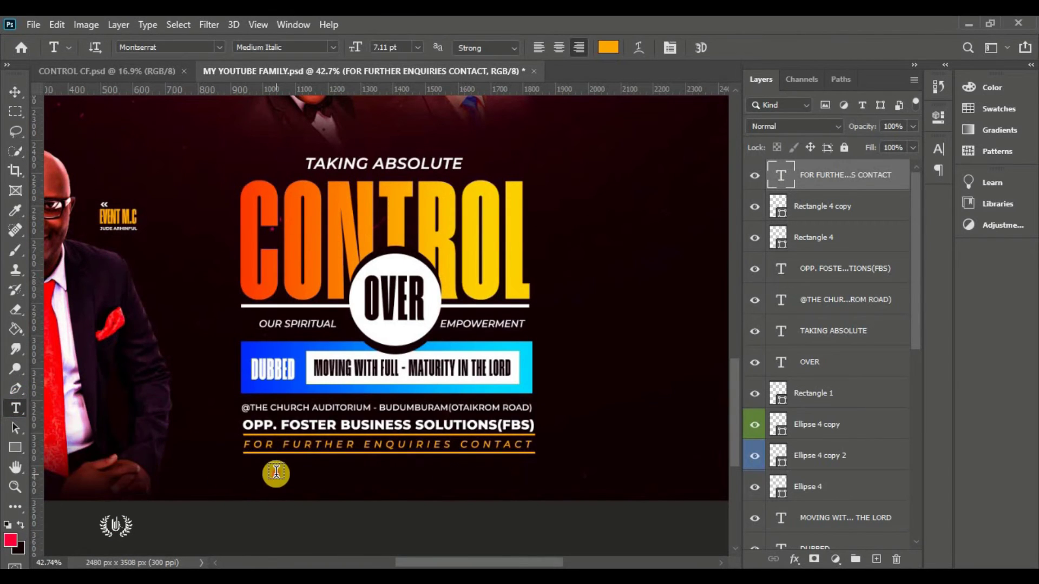
{"action": "left_click", "coordinate": [276, 472]}
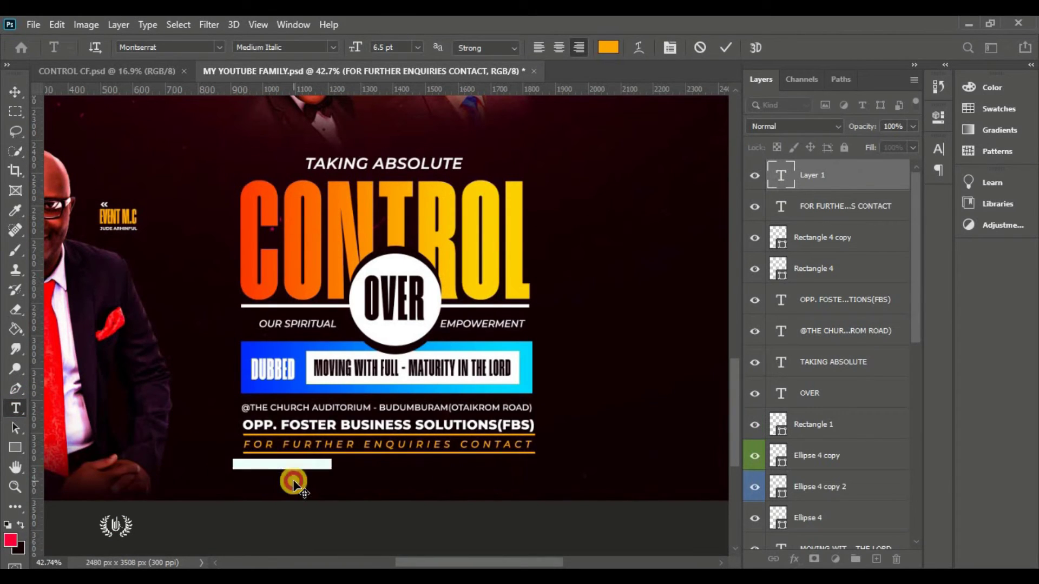
{"action": "left_click", "coordinate": [608, 47]}
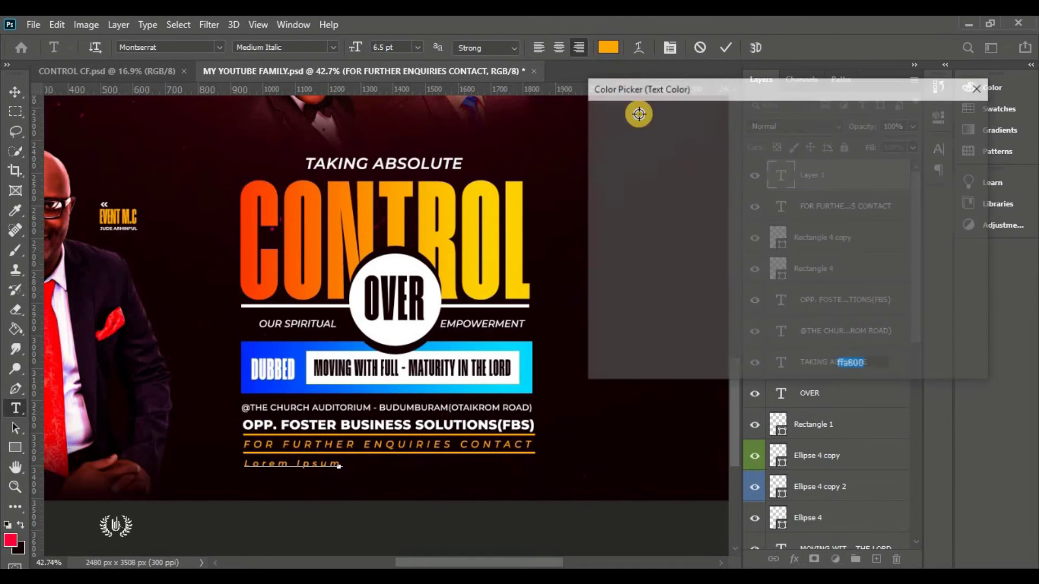
{"action": "left_click_drag", "start_coordinate": [618, 124], "coordinate": [584, 86]}
{"action": "left_click", "coordinate": [939, 116]}
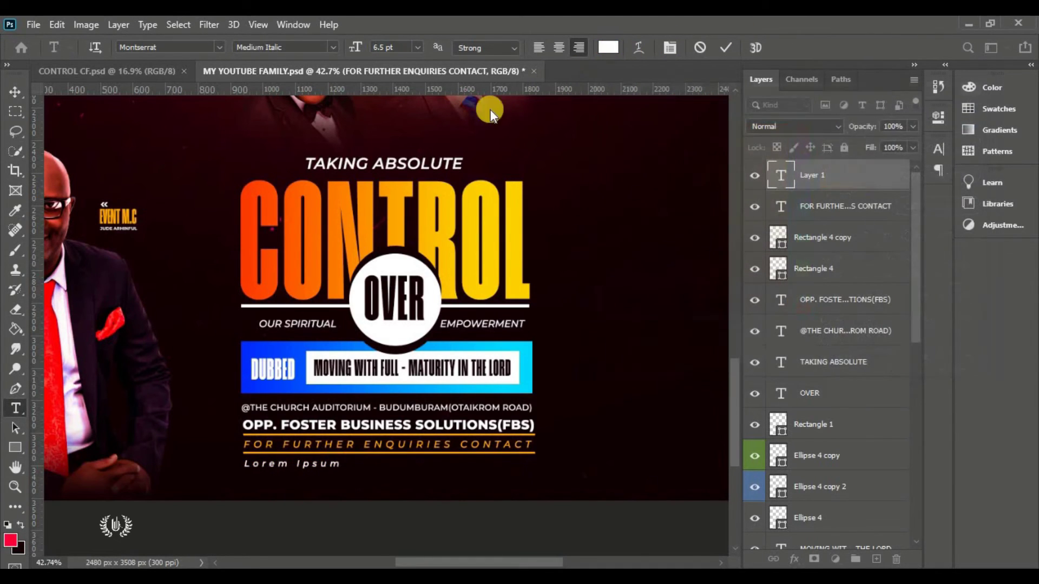
Set the new text to Montserrat ExtraBold with tracking 0
{"action": "left_click", "coordinate": [143, 47]}
{"action": "left_click", "coordinate": [333, 47]}
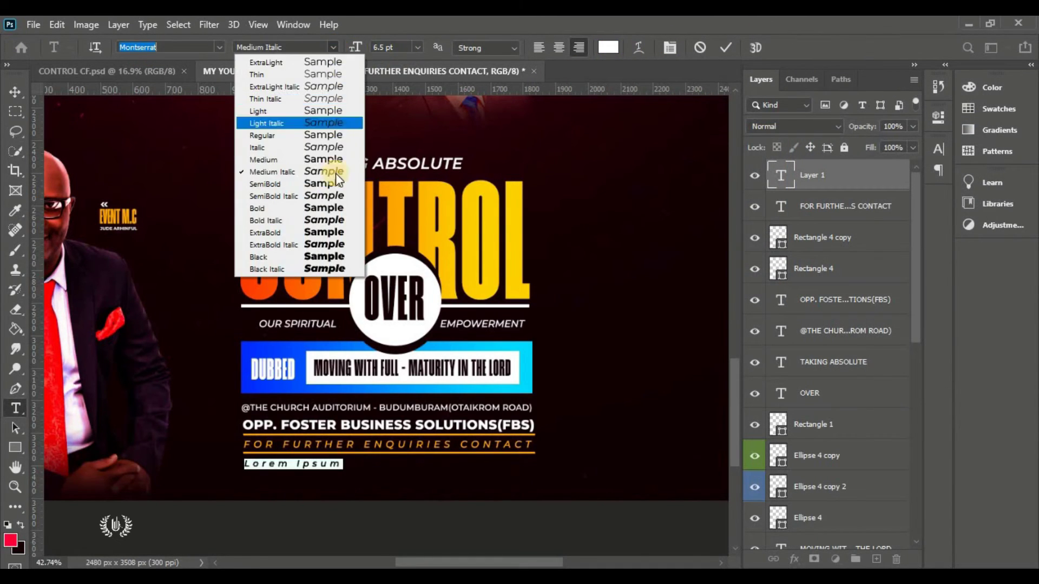
{"action": "left_click", "coordinate": [334, 238]}
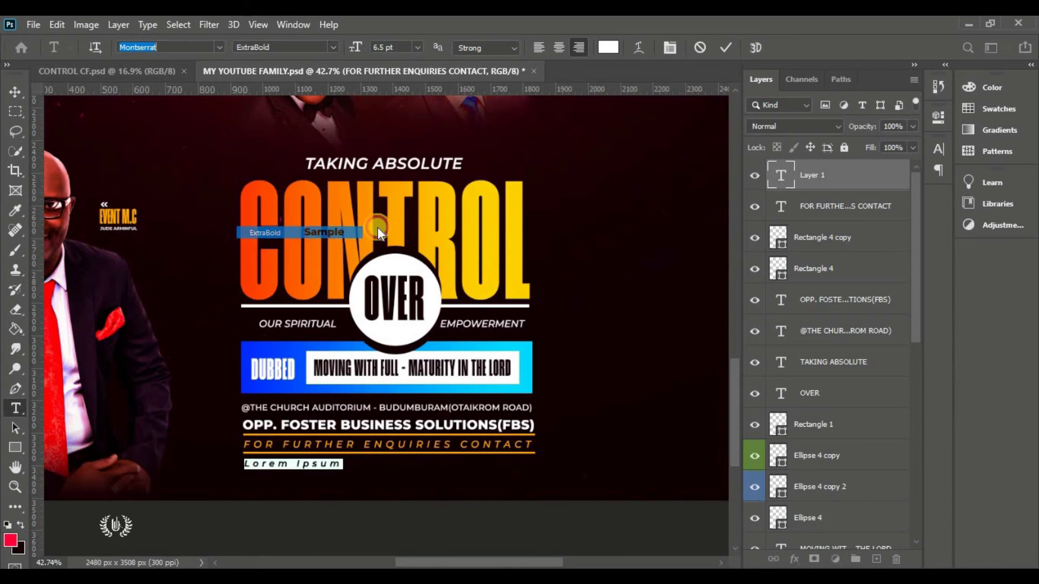
{"action": "left_click", "coordinate": [939, 149]}
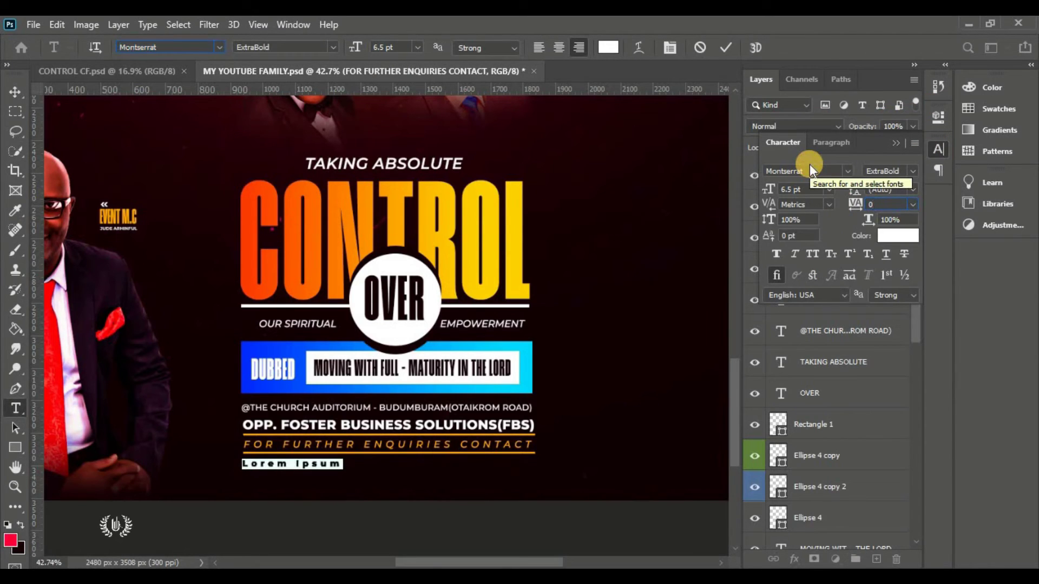
{"action": "key", "text": "Return"}
{"action": "left_click", "coordinate": [898, 144]}
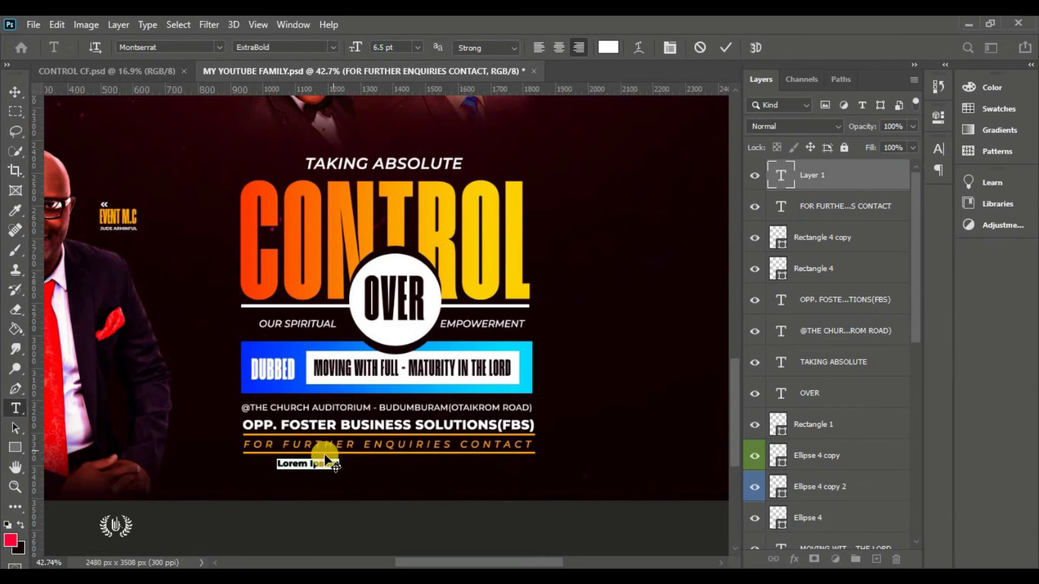
Type 'PUT YOUR MOBILE PHONE NUMBERS HER FAM' and scale the line to about 122%
{"action": "left_click", "coordinate": [324, 467]}
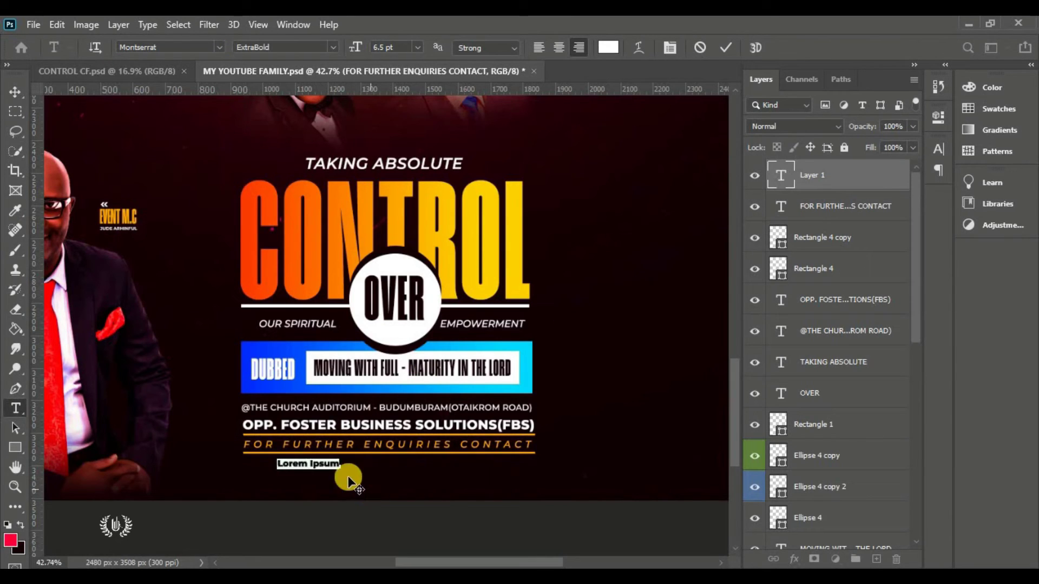
{"action": "type", "text": "PUT YOUR MOBILE PHONE NUMBERS HER FAM"}
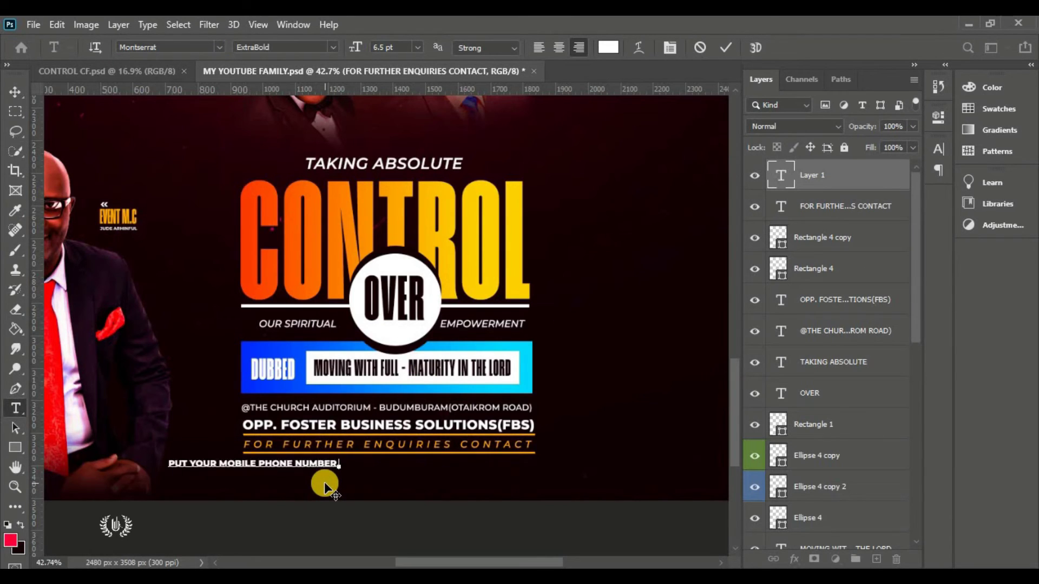
{"action": "left_click", "coordinate": [15, 90]}
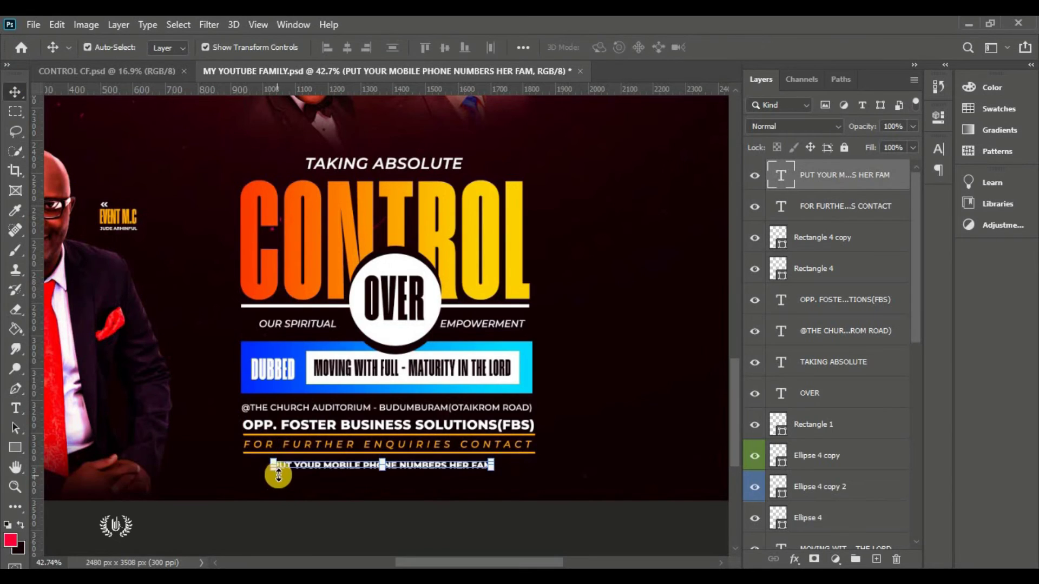
{"action": "left_click_drag", "start_coordinate": [273, 472], "coordinate": [251, 475]}
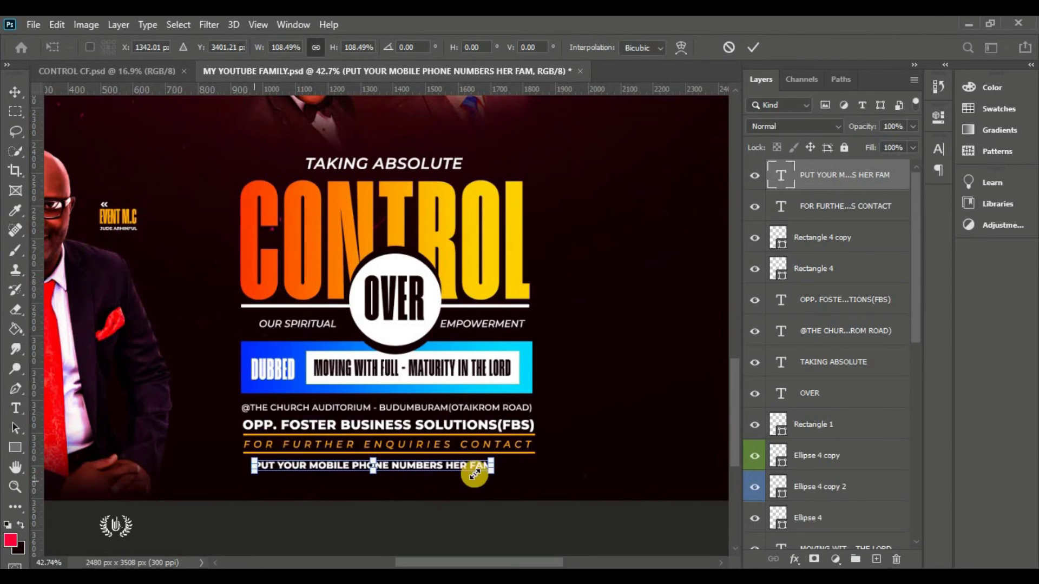
{"action": "left_click_drag", "start_coordinate": [492, 472], "coordinate": [452, 470]}
{"action": "key", "text": "Return"}
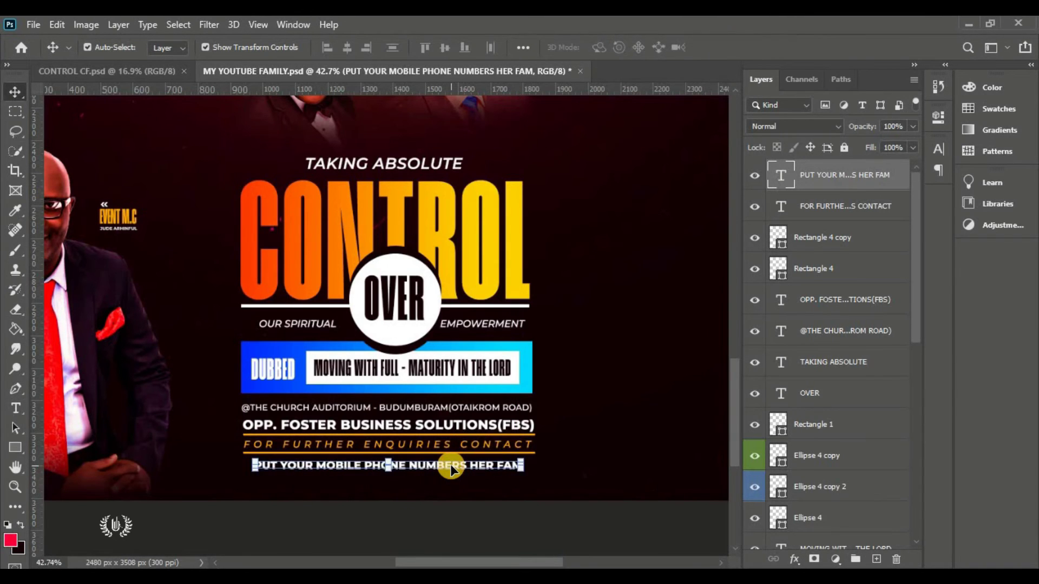
{"action": "key", "text": "ctrl+0"}
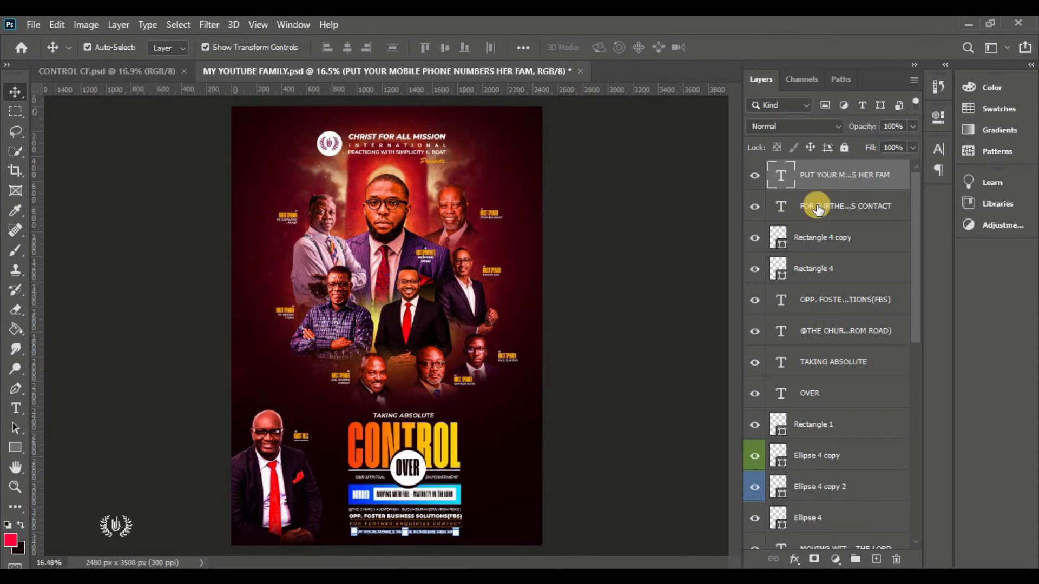
Group all title and event-detail layers as CONTROL, then nudge the group down with Shift+Down
{"action": "scroll", "coordinate": [844, 422], "scroll_direction": "down", "scroll_amount": 8}
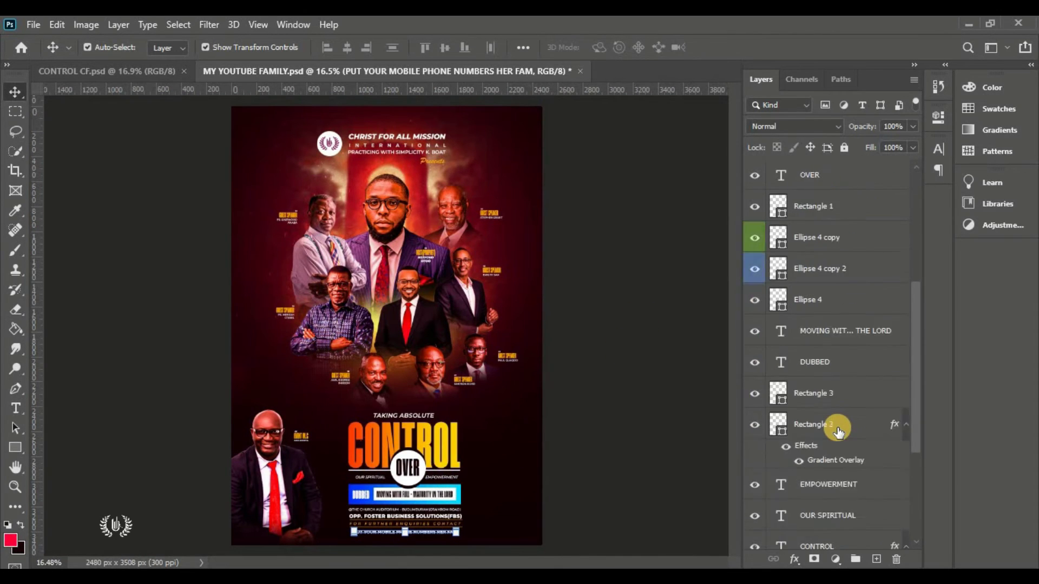
{"action": "left_click", "coordinate": [837, 391], "text": "shift"}
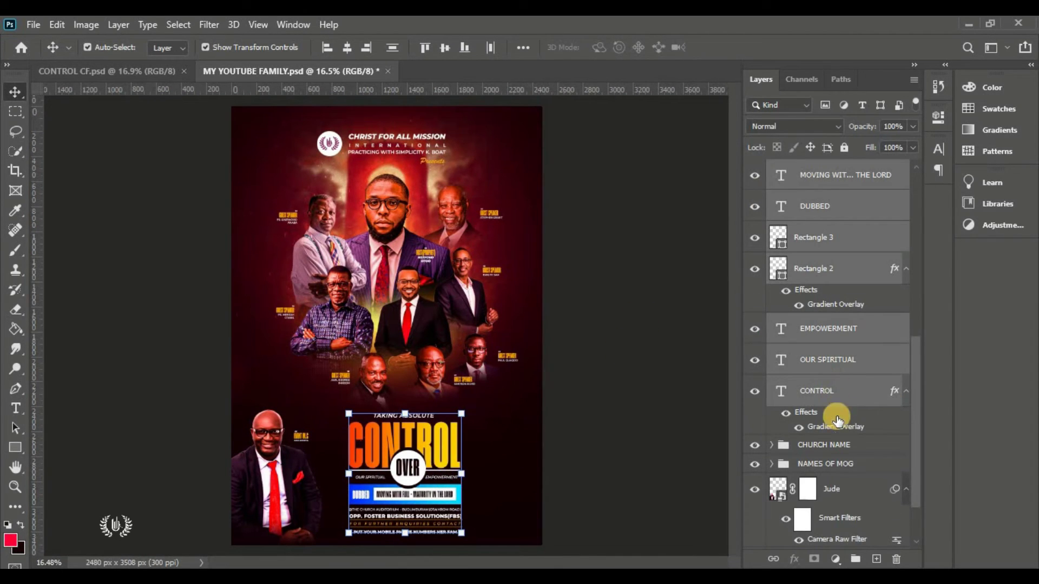
{"action": "left_click", "coordinate": [853, 561]}
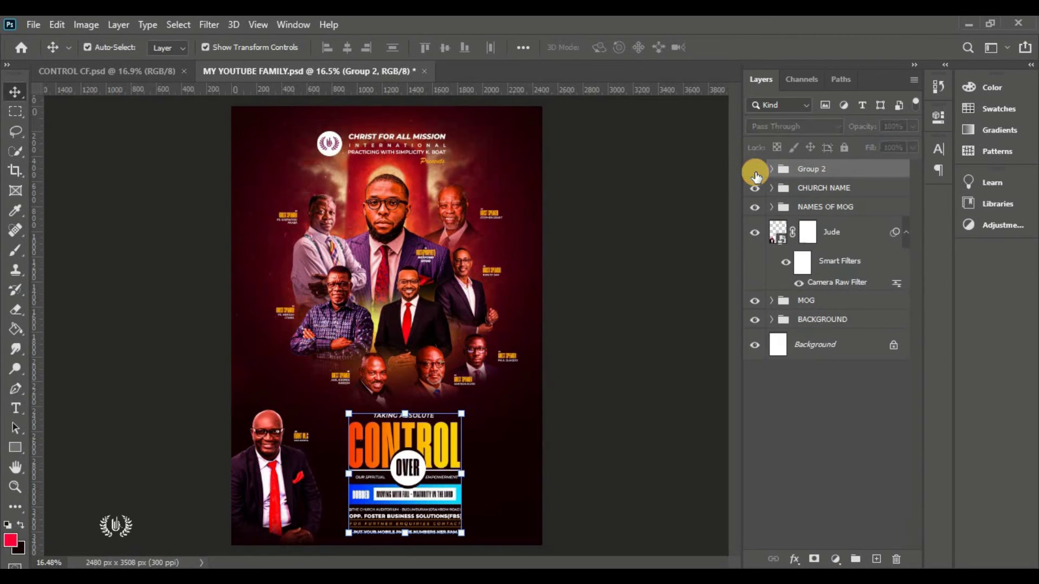
{"action": "left_click", "coordinate": [754, 169]}
{"action": "left_click", "coordinate": [755, 170]}
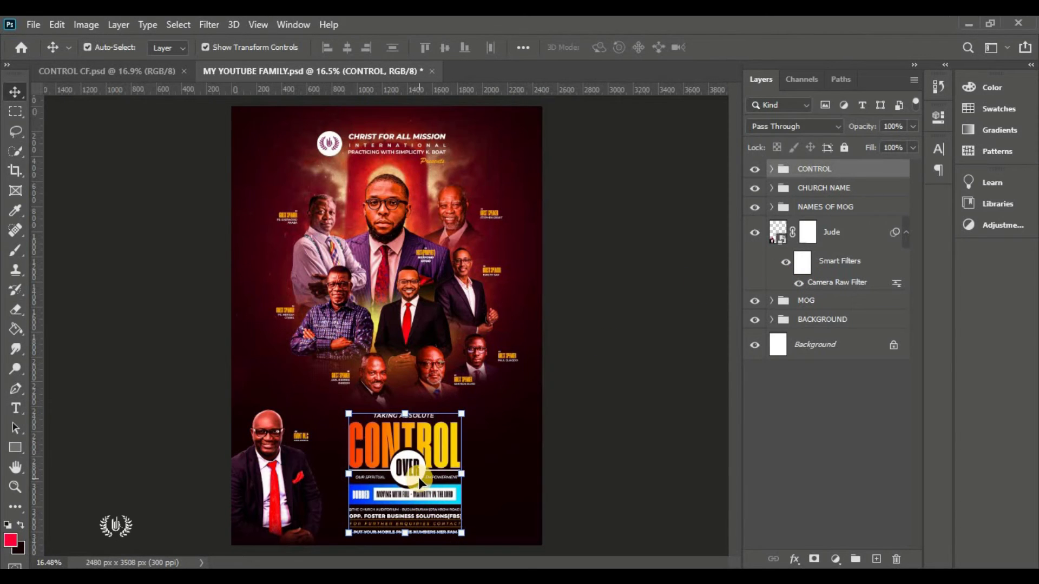
{"action": "key", "text": "shift+Down"}
{"action": "key", "text": "shift+Down"}
{"action": "key", "text": "shift+Down"}
{"action": "left_click", "coordinate": [623, 427]}
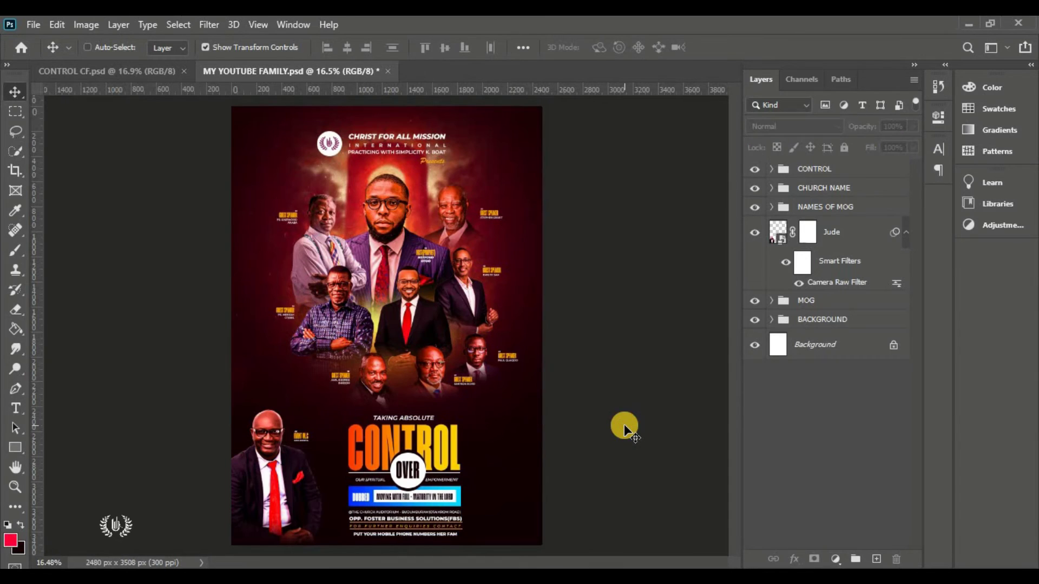
{"action": "key", "text": "ctrl+0"}
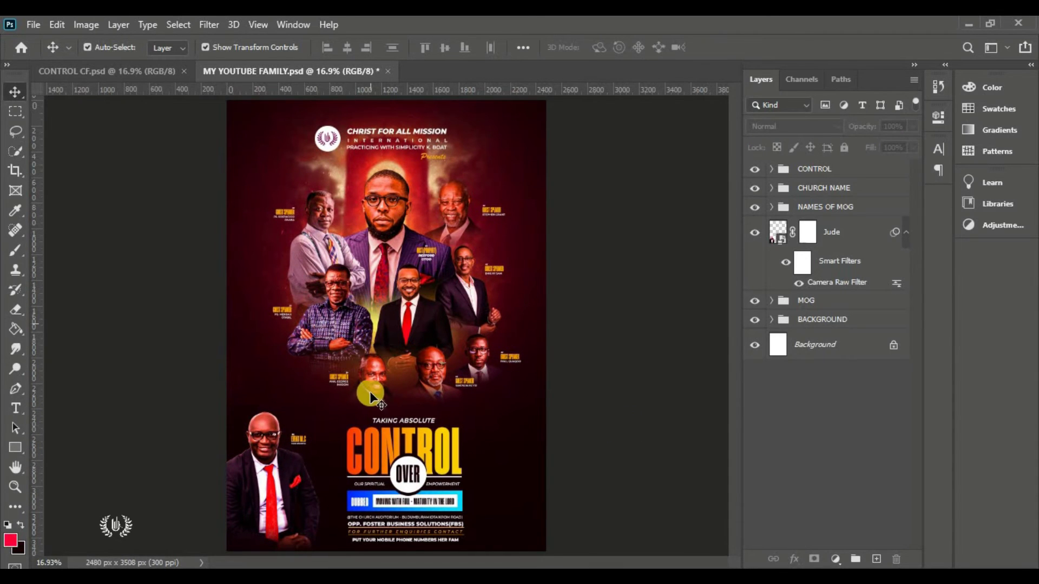
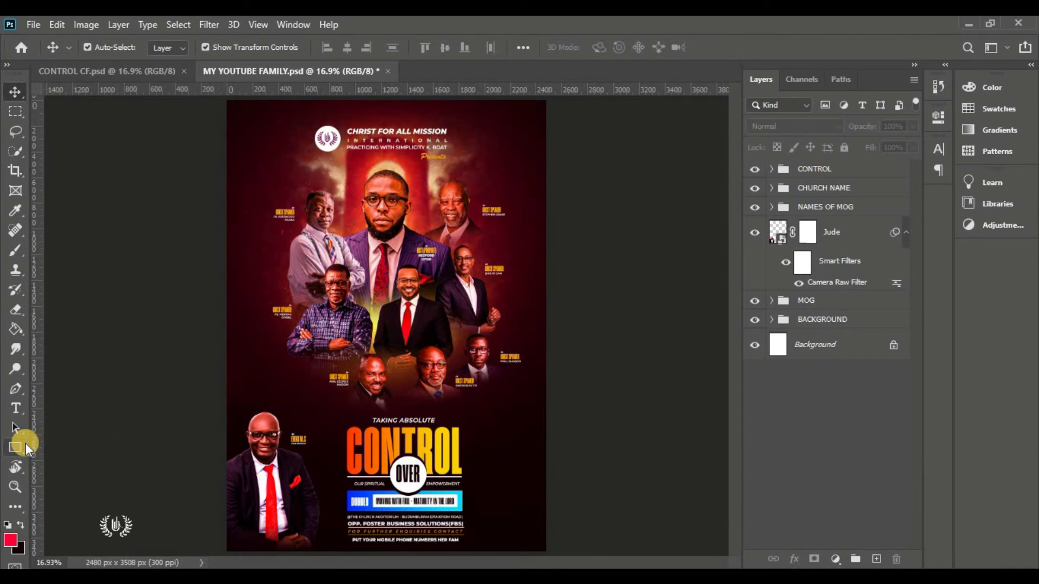
Draw a circle with the Ellipse Tool in the dark area right of the CONTROL title
{"action": "left_click", "coordinate": [14, 96]}
{"action": "left_click", "coordinate": [15, 447]}
{"action": "left_click", "coordinate": [73, 476]}
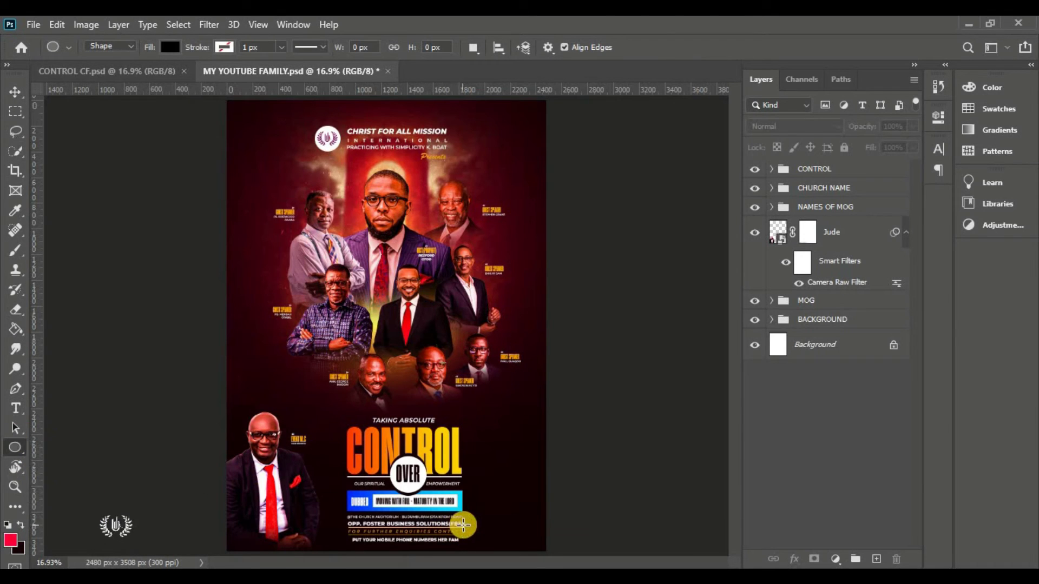
{"action": "scroll", "coordinate": [527, 531], "scroll_direction": "up", "scroll_amount": 5}
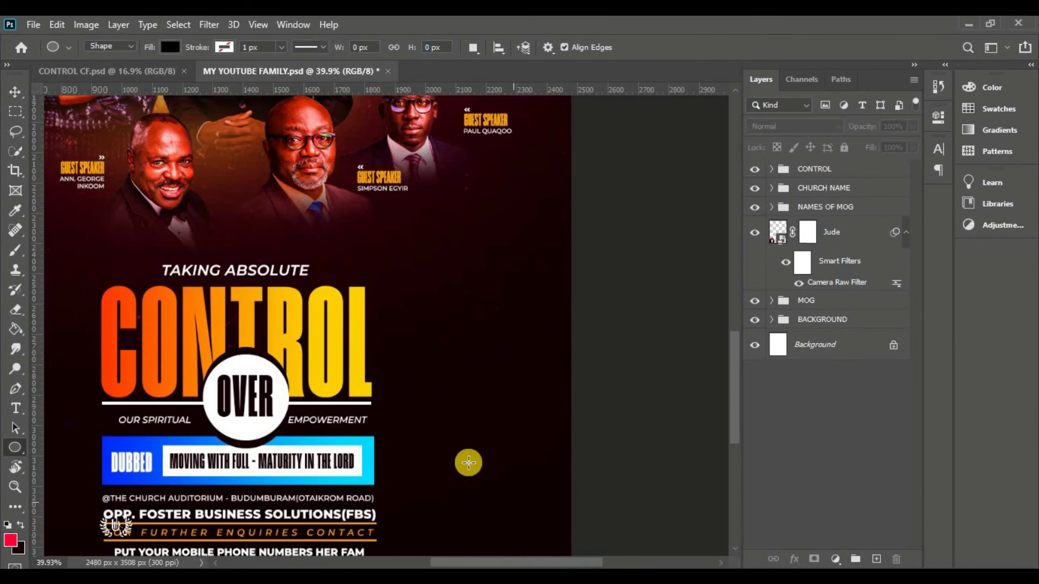
{"action": "scroll", "coordinate": [464, 422], "scroll_direction": "down", "scroll_amount": 2}
{"action": "left_click_drag", "start_coordinate": [463, 245], "coordinate": [536, 318]}
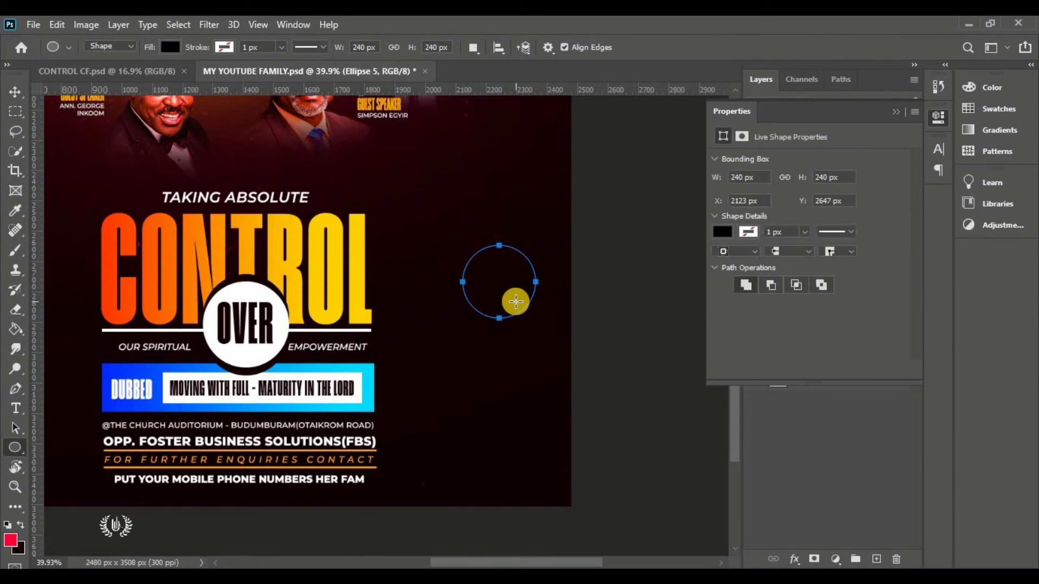
Move the circle up and left and fill it with the sampled red colour
{"action": "left_click", "coordinate": [19, 91]}
{"action": "left_click", "coordinate": [896, 111]}
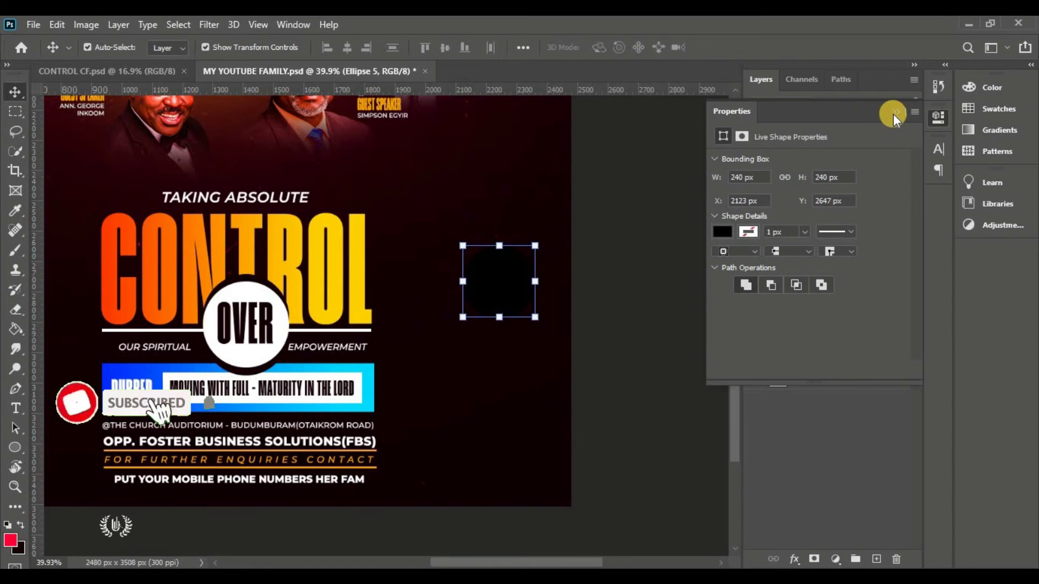
{"action": "left_click_drag", "start_coordinate": [480, 270], "coordinate": [456, 255]}
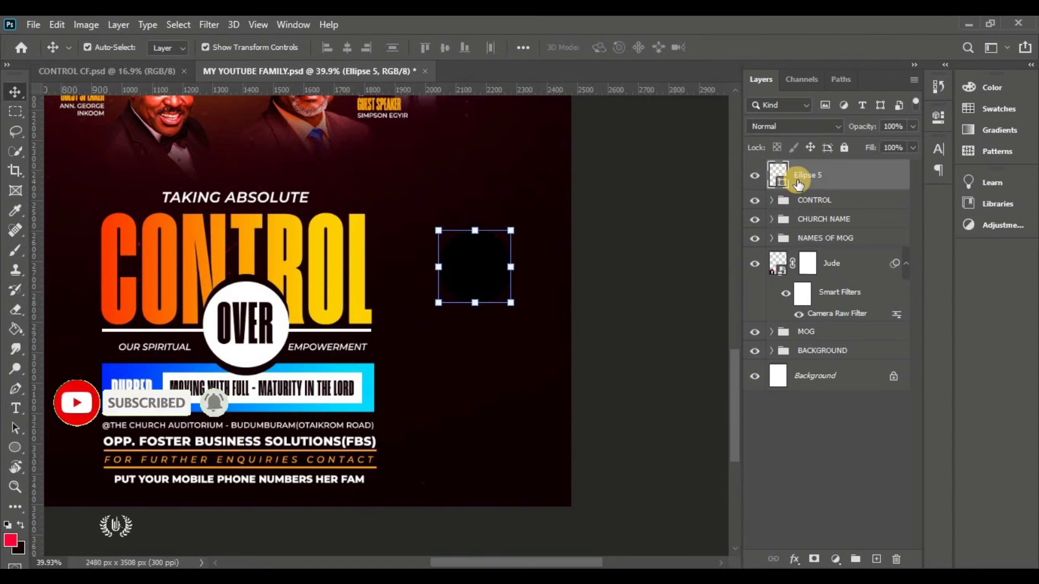
{"action": "double_click", "coordinate": [780, 184]}
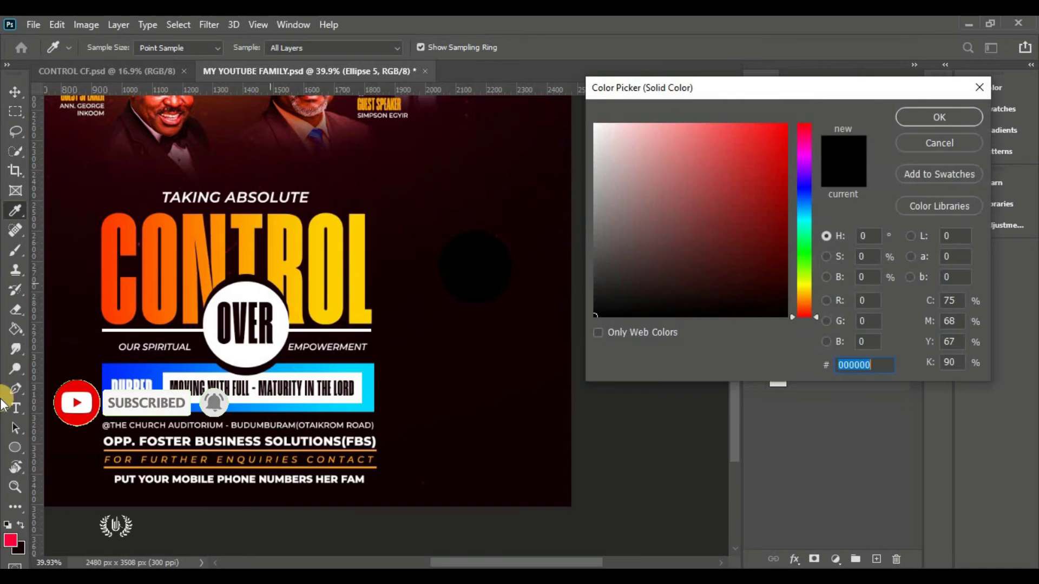
{"action": "left_click", "coordinate": [11, 539]}
{"action": "left_click", "coordinate": [940, 119]}
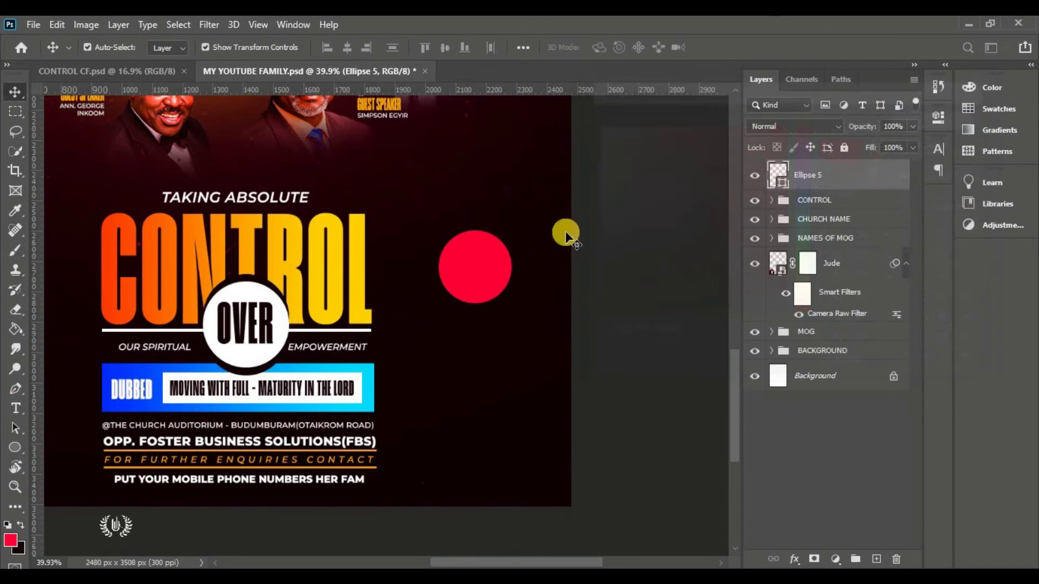
{"action": "left_click", "coordinate": [494, 280]}
{"action": "left_click", "coordinate": [15, 447]}
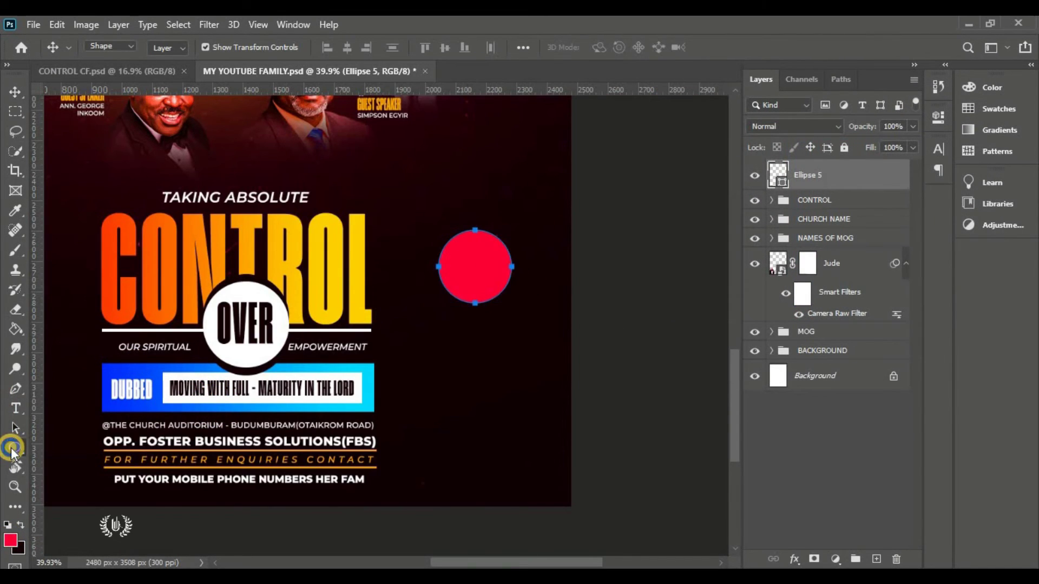
{"action": "left_click", "coordinate": [84, 474]}
Draw a small circle, fill it white (ffffff), and move it onto the red circle's bottom edge
{"action": "left_click", "coordinate": [876, 559]}
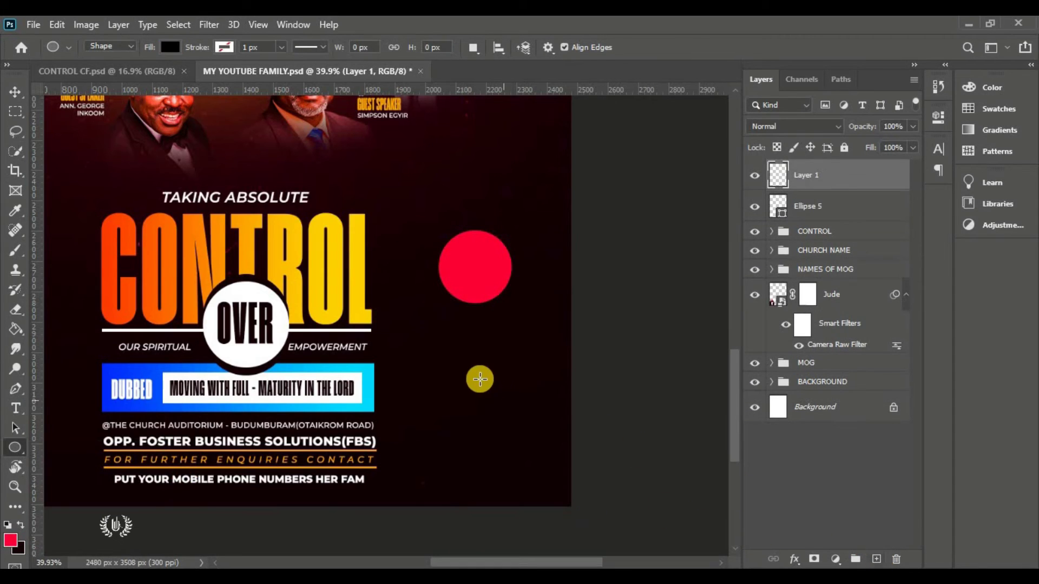
{"action": "left_click_drag", "start_coordinate": [498, 408], "coordinate": [472, 379]}
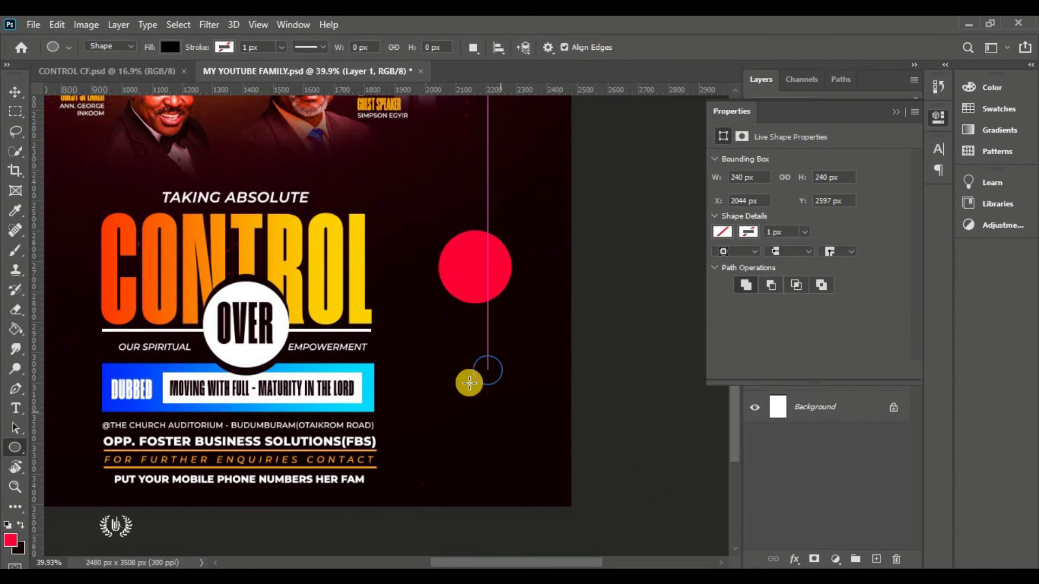
{"action": "left_click", "coordinate": [6, 91]}
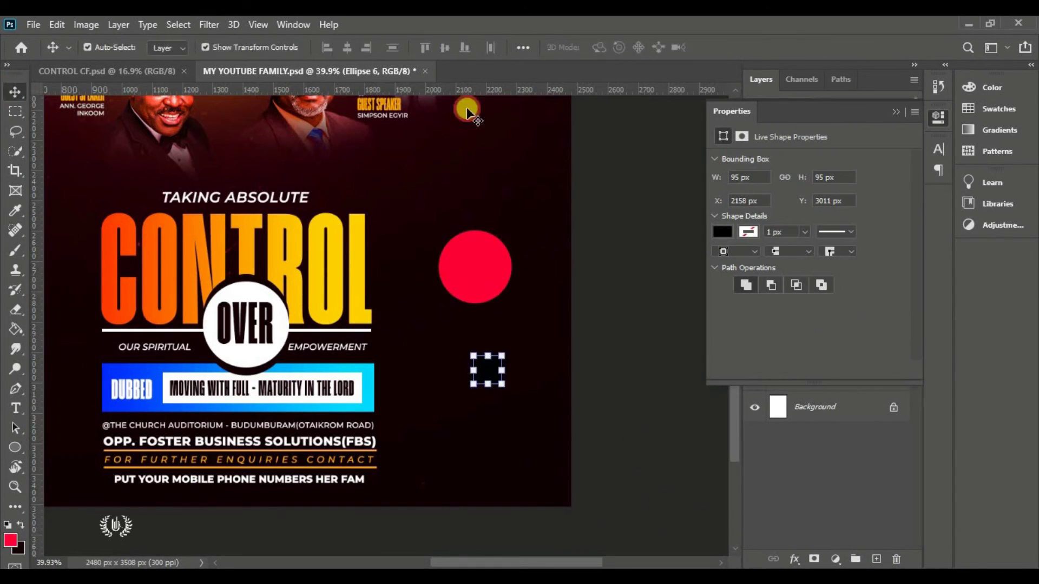
{"action": "left_click", "coordinate": [891, 113]}
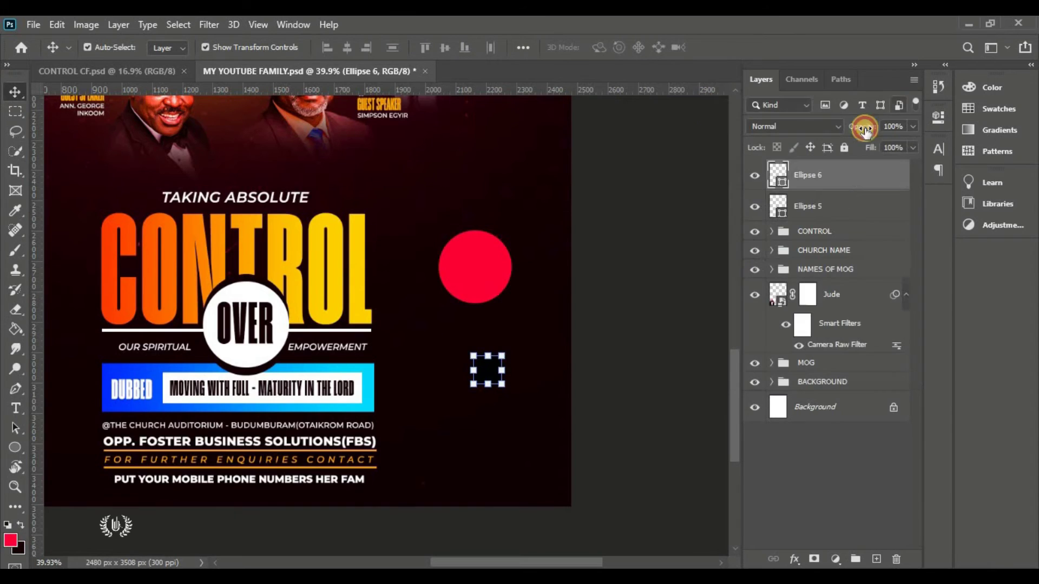
{"action": "double_click", "coordinate": [779, 179]}
{"action": "type", "text": "ffffff"}
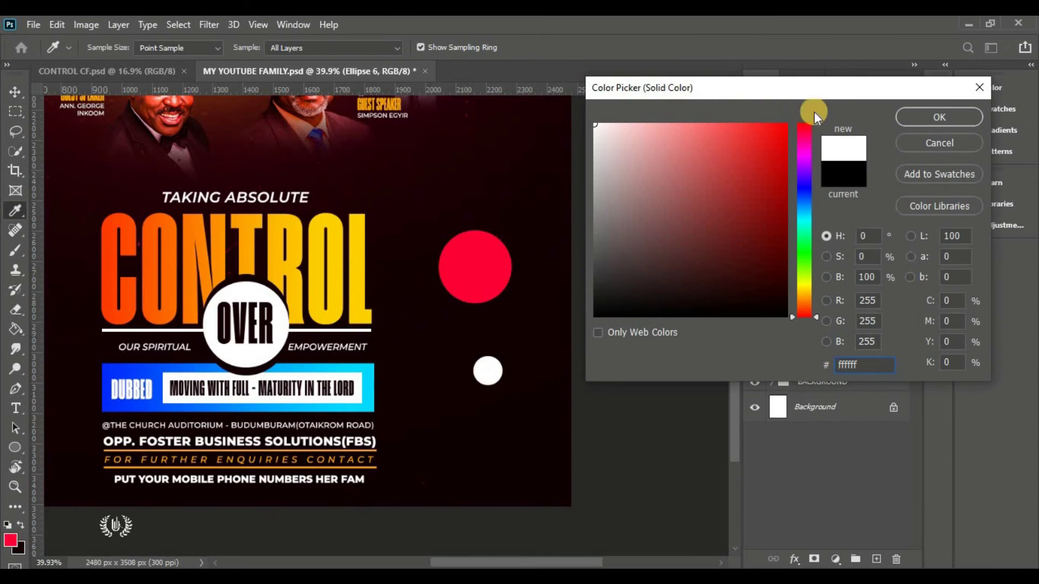
{"action": "left_click", "coordinate": [907, 120]}
{"action": "key", "text": "v"}
{"action": "left_click_drag", "start_coordinate": [488, 369], "coordinate": [481, 299]}
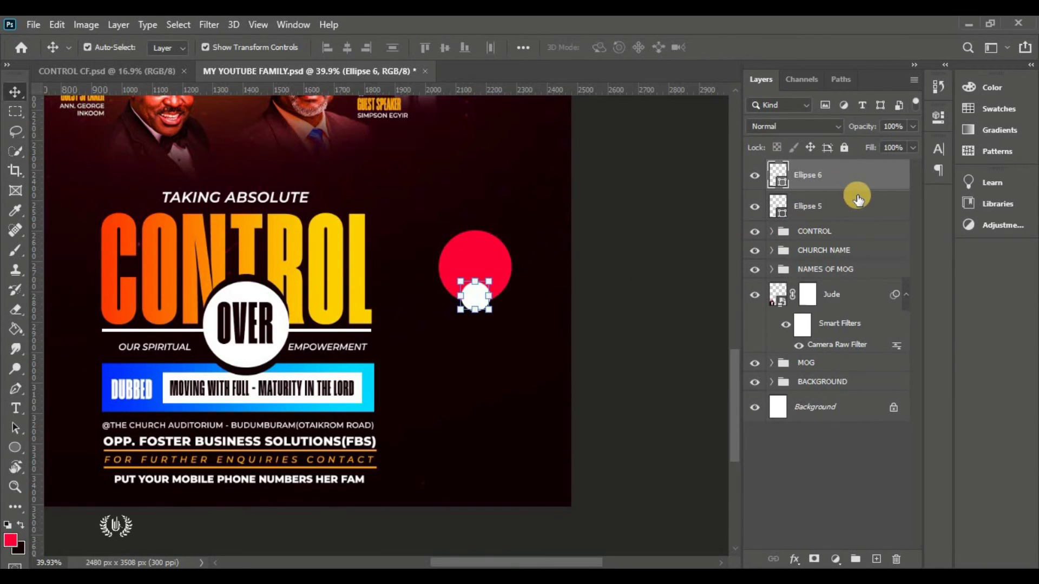
Give the white circle an 18 px outside stroke in near-black maroon
{"action": "left_click", "coordinate": [797, 556]}
{"action": "left_click", "coordinate": [791, 400]}
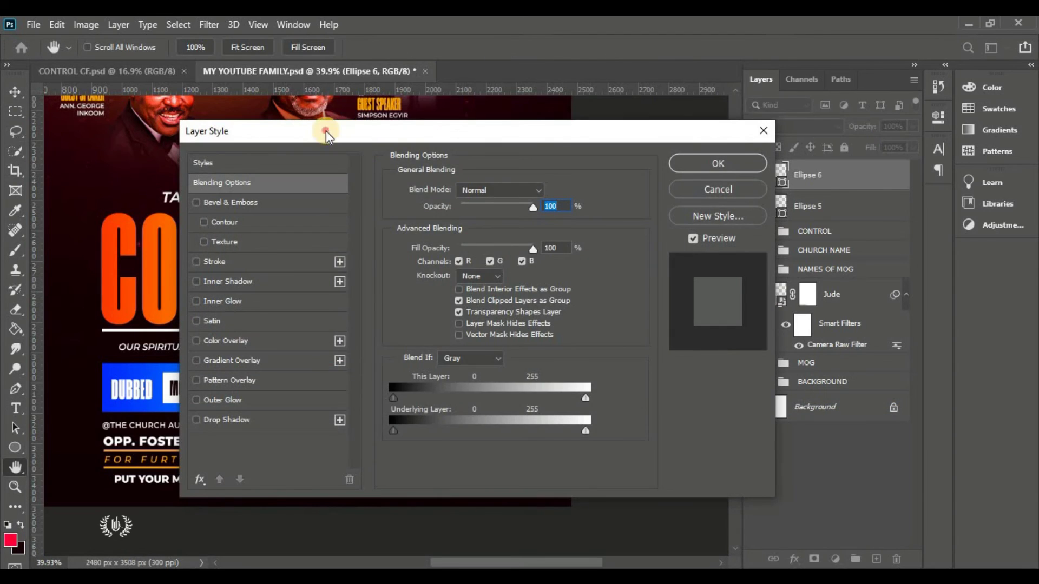
{"action": "left_click_drag", "start_coordinate": [325, 128], "coordinate": [703, 67]}
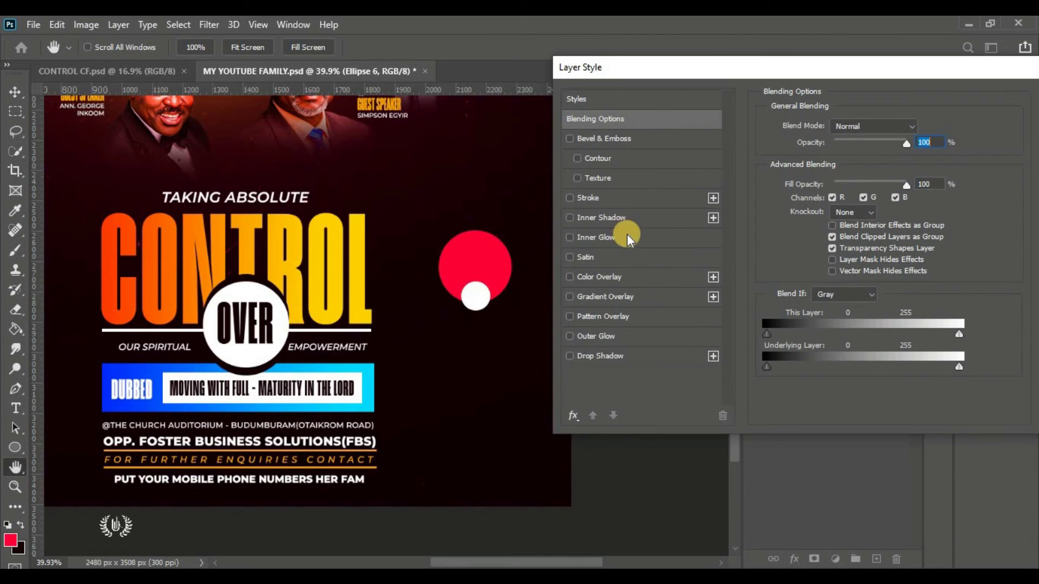
{"action": "left_click", "coordinate": [628, 197]}
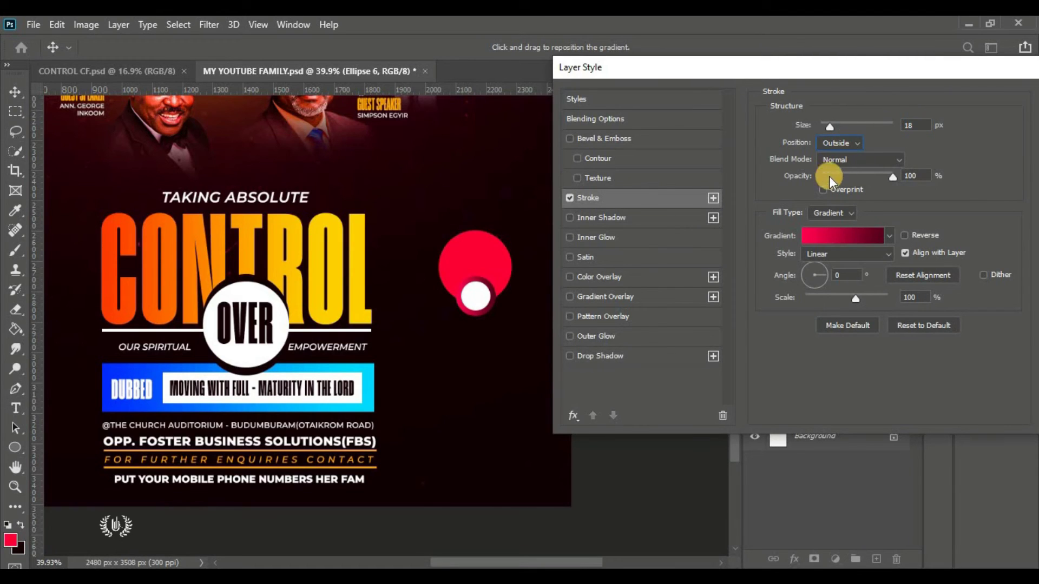
{"action": "left_click", "coordinate": [832, 220]}
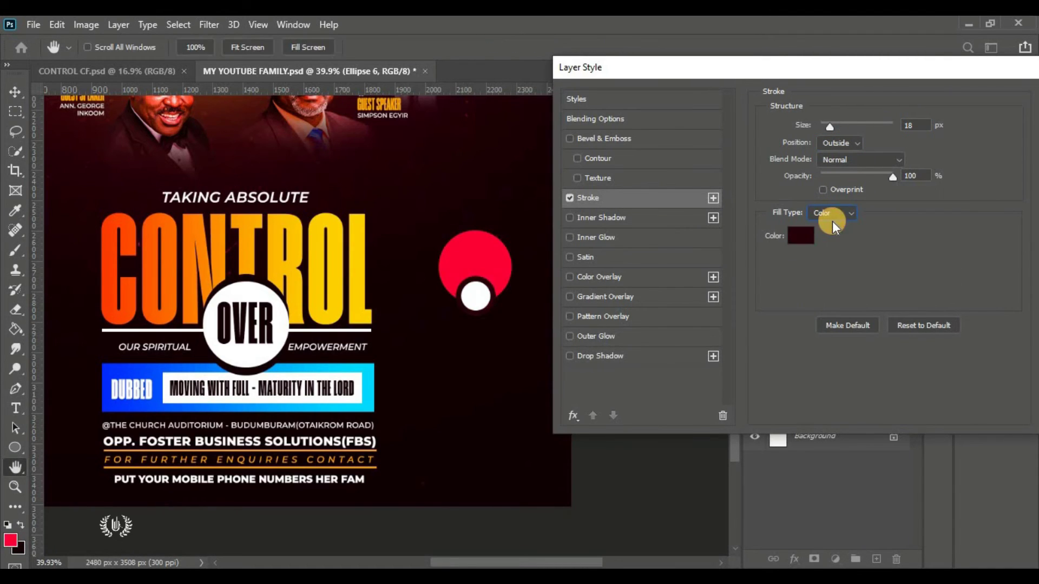
{"action": "left_click", "coordinate": [803, 240]}
{"action": "left_click", "coordinate": [5, 552]}
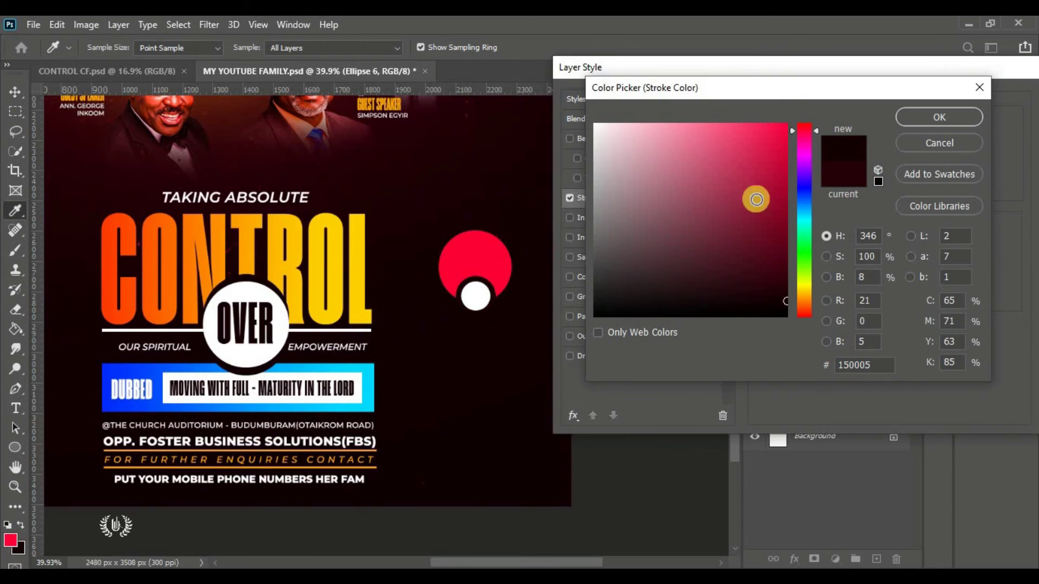
{"action": "left_click", "coordinate": [941, 118]}
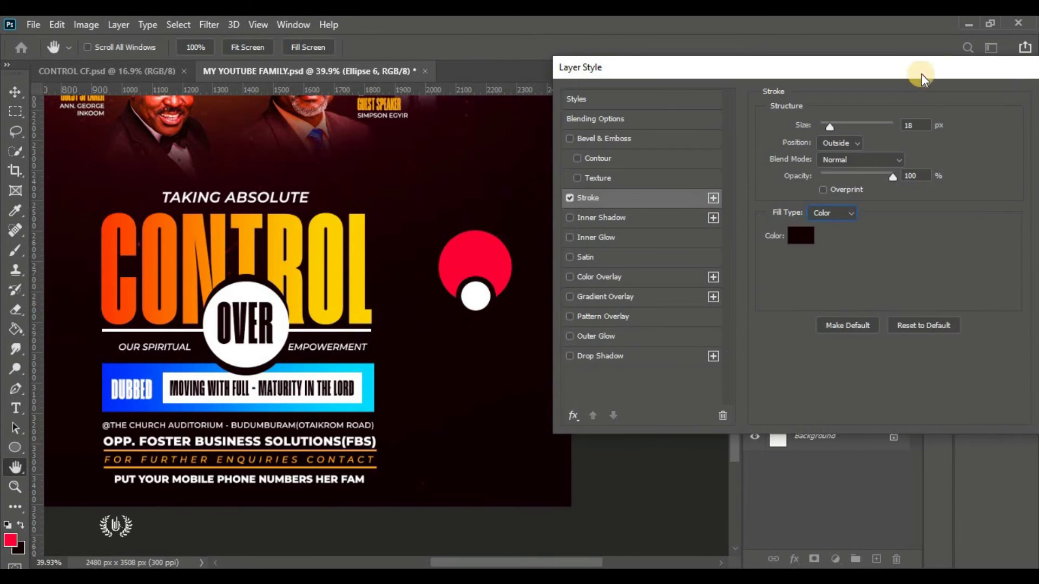
{"action": "mouse_move", "coordinate": [920, 73]}
{"action": "left_mouse_down"}
{"action": "mouse_move", "coordinate": [904, 89]}
{"action": "mouse_move", "coordinate": [310, 243]}
{"action": "left_mouse_up"}
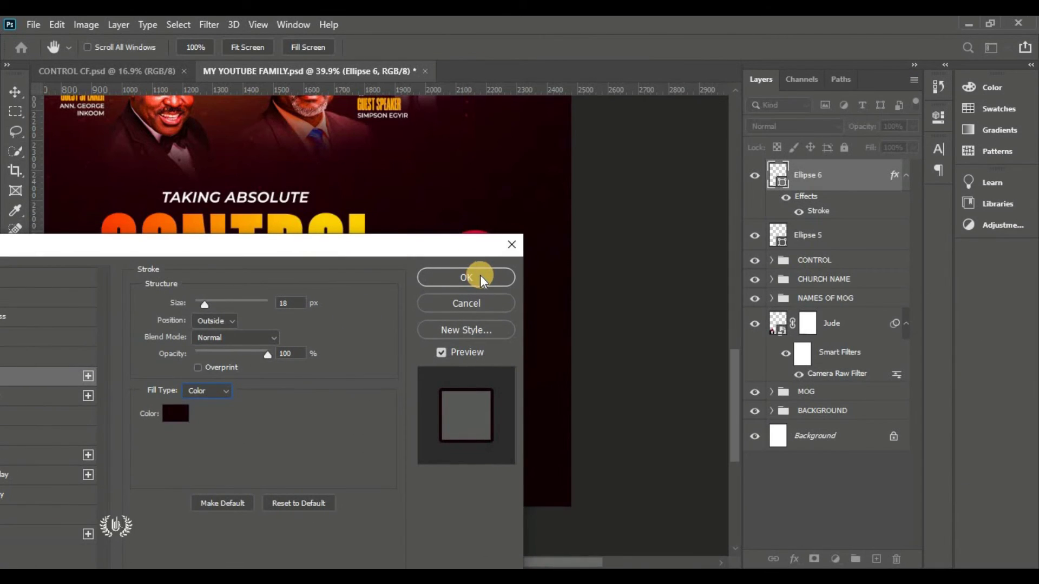
{"action": "left_click_drag", "start_coordinate": [446, 248], "coordinate": [288, 277]}
{"action": "left_click", "coordinate": [291, 305]}
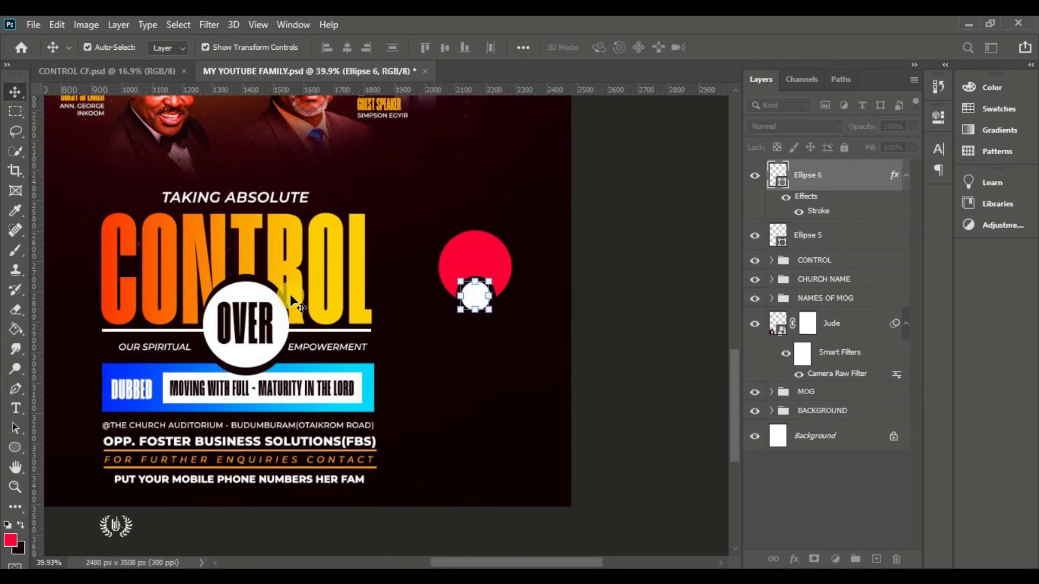
Add the DON'T MISS text in Humane Bold inside the red circle
{"action": "right_click", "coordinate": [18, 405]}
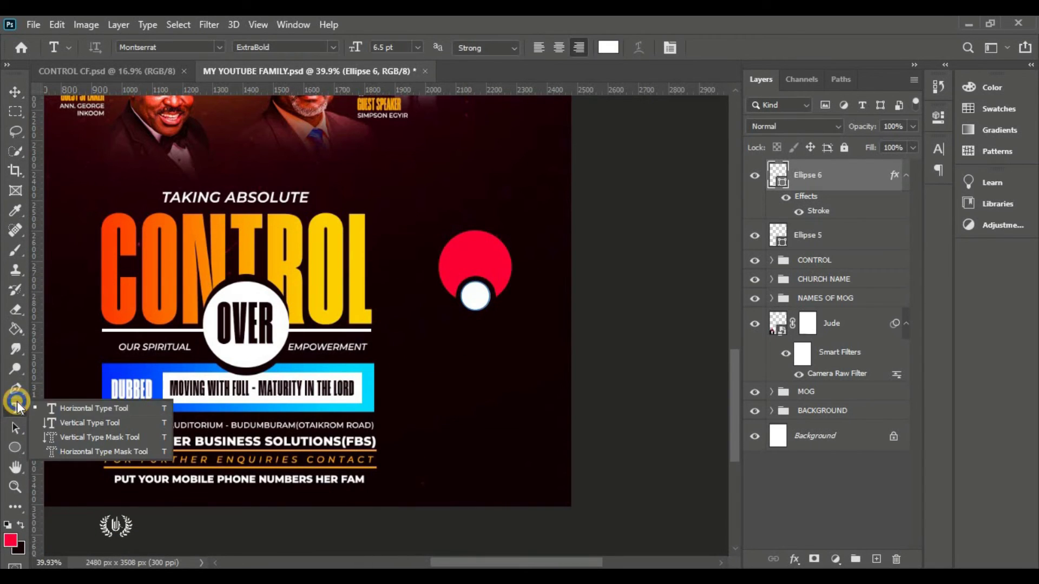
{"action": "left_click", "coordinate": [53, 409]}
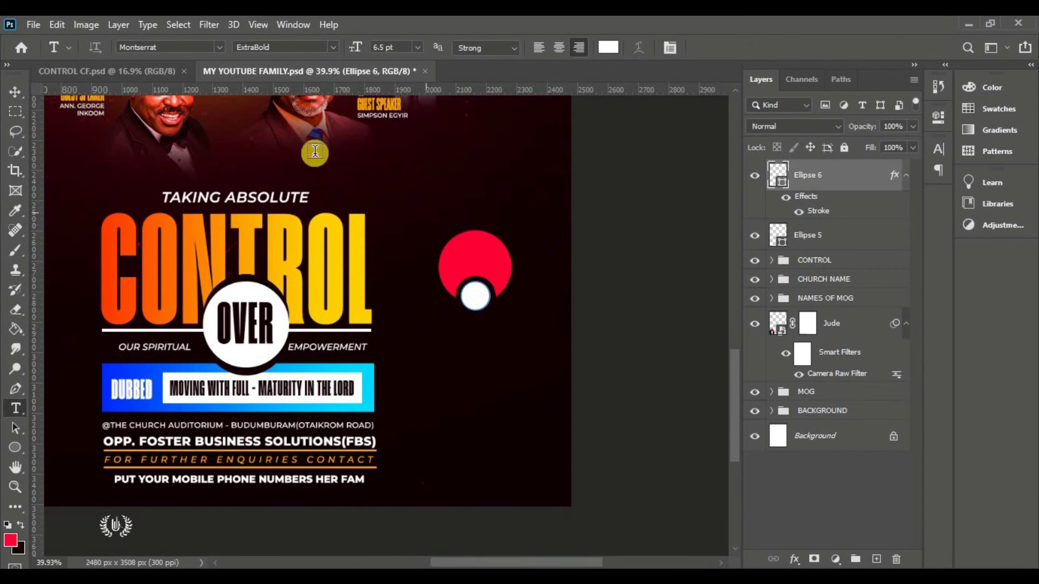
{"action": "left_click", "coordinate": [172, 52]}
{"action": "type", "text": "human"}
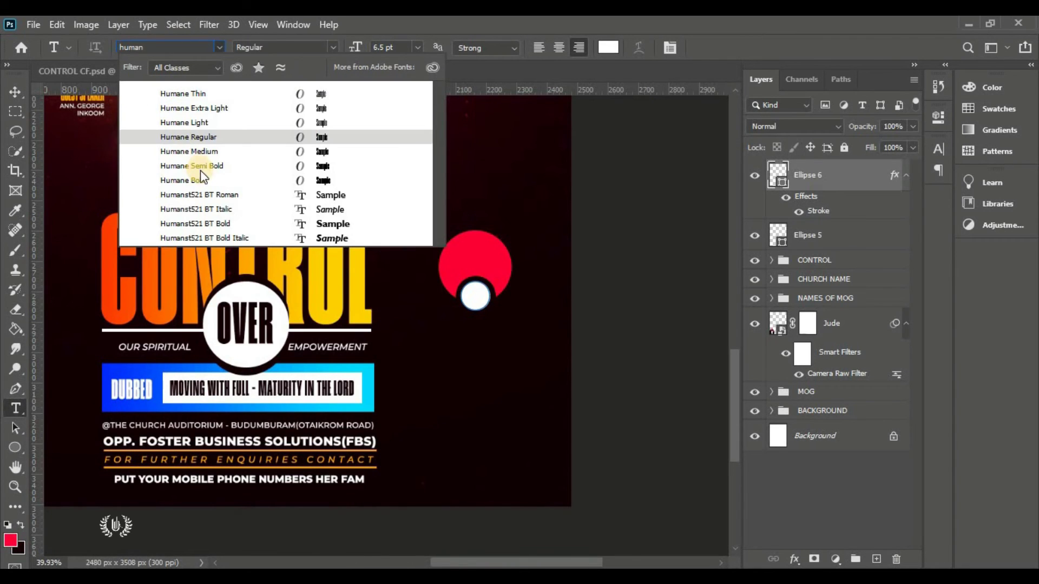
{"action": "left_click", "coordinate": [203, 179]}
{"action": "left_click", "coordinate": [483, 255]}
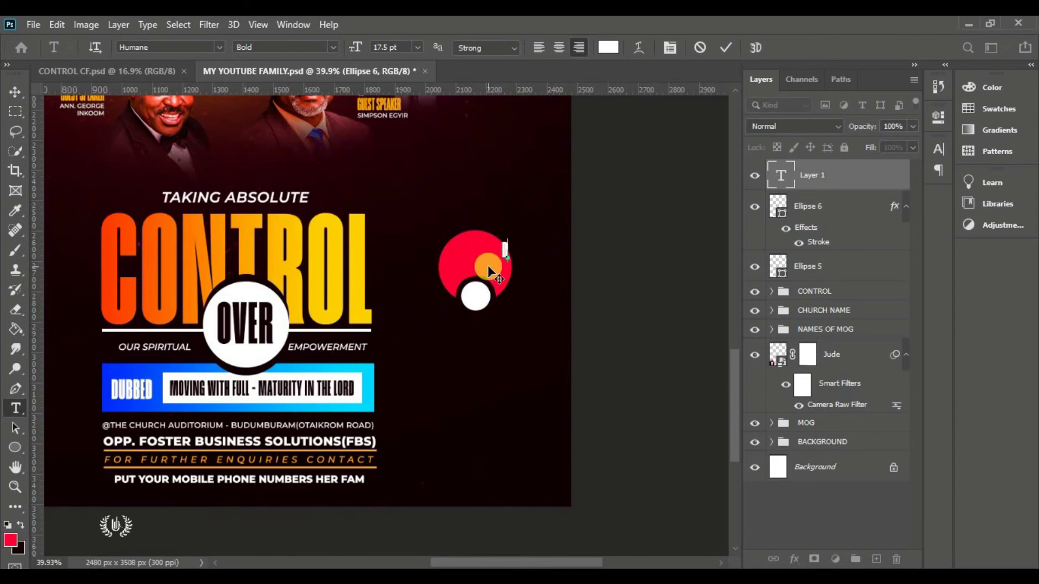
{"action": "scroll", "coordinate": [487, 271], "scroll_direction": "up", "scroll_amount": 3}
{"action": "type", "text": "DON'T MISS"}
{"action": "key", "text": "ctrl+a"}
{"action": "left_click", "coordinate": [939, 149]}
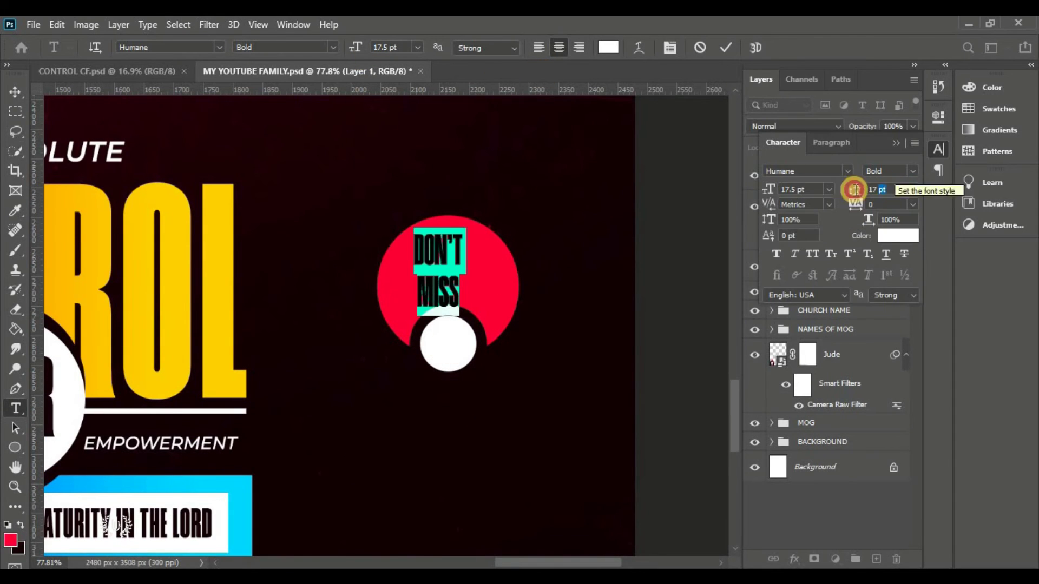
{"action": "left_click", "coordinate": [15, 91]}
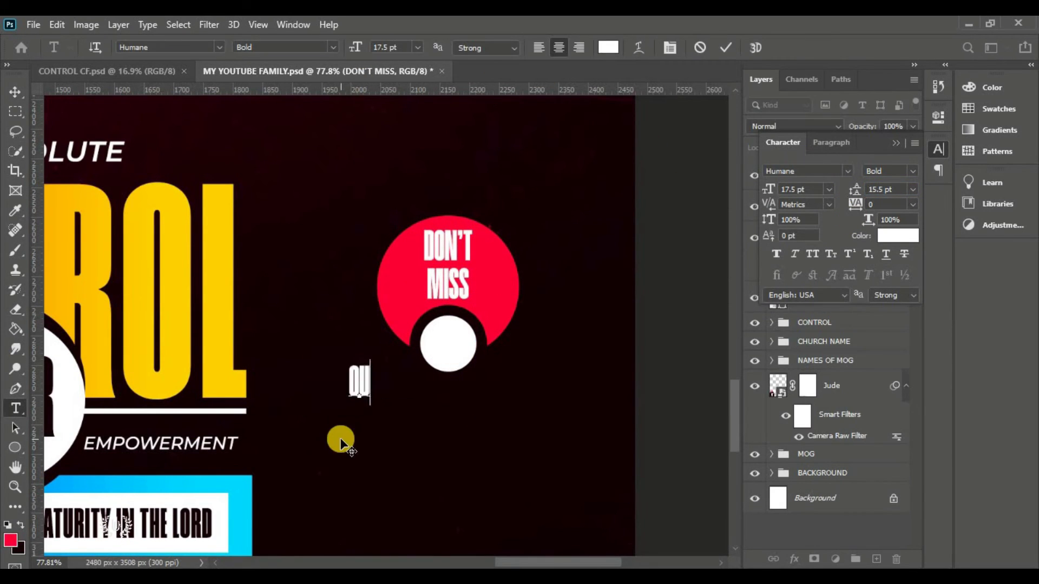
Position the OUT text inside the white circle
{"action": "left_click_drag", "start_coordinate": [341, 440], "coordinate": [452, 352]}
{"action": "left_click", "coordinate": [895, 143]}
{"action": "scroll", "coordinate": [665, 199], "scroll_direction": "down", "scroll_amount": 4}
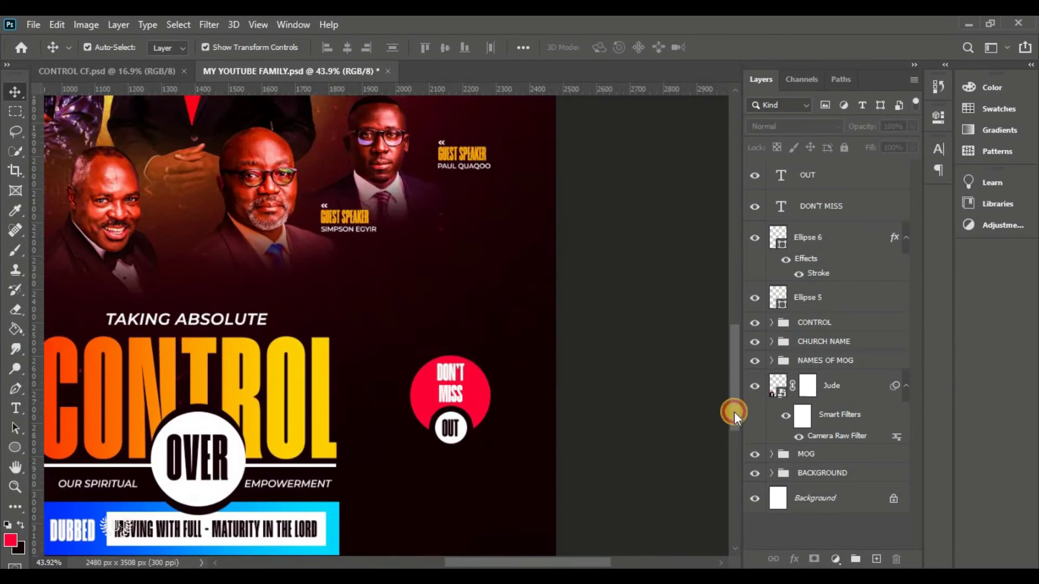
{"action": "left_click_drag", "start_coordinate": [734, 411], "coordinate": [734, 432]}
Add GMT and SHARP text lines below the badge and resize the 5:00PM text
{"action": "key", "text": "t"}
{"action": "left_click", "coordinate": [335, 50]}
{"action": "left_click", "coordinate": [455, 346]}
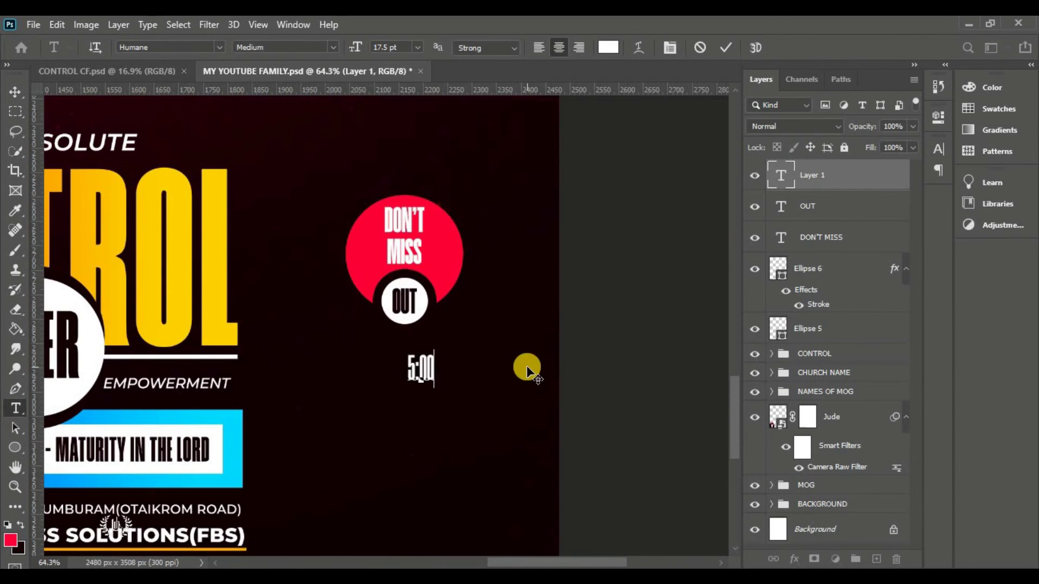
{"action": "type", "text": "GMT"}
{"action": "left_click", "coordinate": [395, 445]}
{"action": "type", "text": "SHARP"}
{"action": "key", "text": "ctrl+Return"}
{"action": "key", "text": "v"}
{"action": "key", "text": "ctrl+plus"}
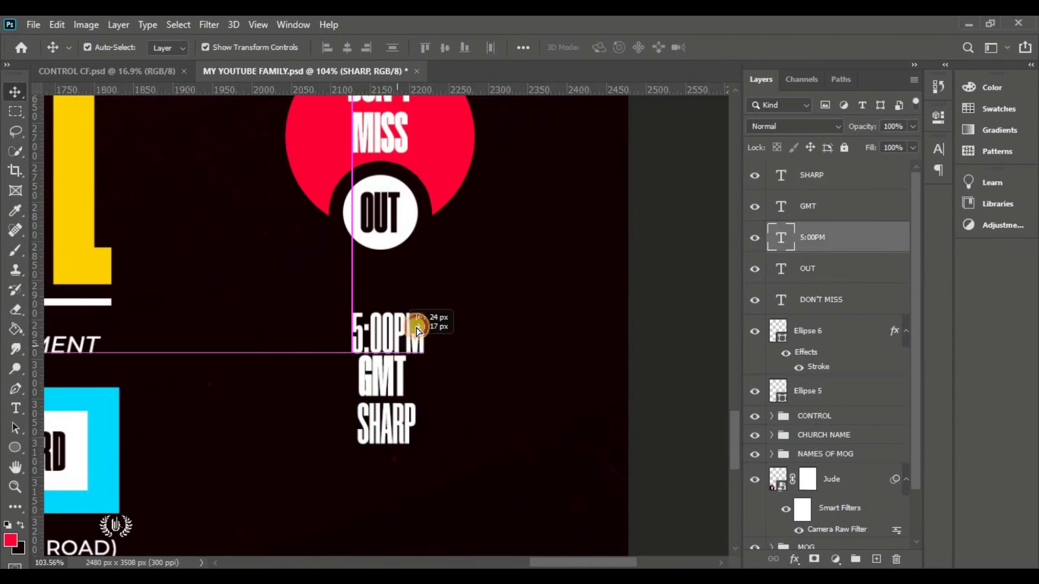
{"action": "key", "text": "ctrl+t"}
{"action": "key", "text": "Return"}
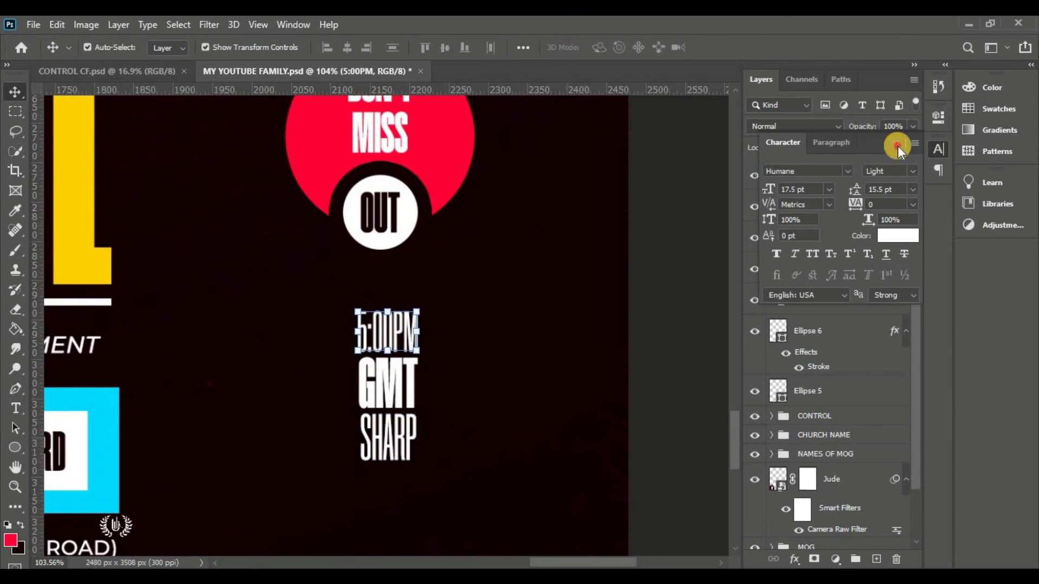
Colour the 5:00PM time orange (#ffa800) and nudge the badge and time text down
{"action": "left_click", "coordinate": [895, 143]}
{"action": "key", "text": "ctrl+0"}
{"action": "scroll", "coordinate": [536, 500], "scroll_direction": "up", "scroll_amount": 2}
{"action": "left_click", "coordinate": [811, 237], "text": "shift"}
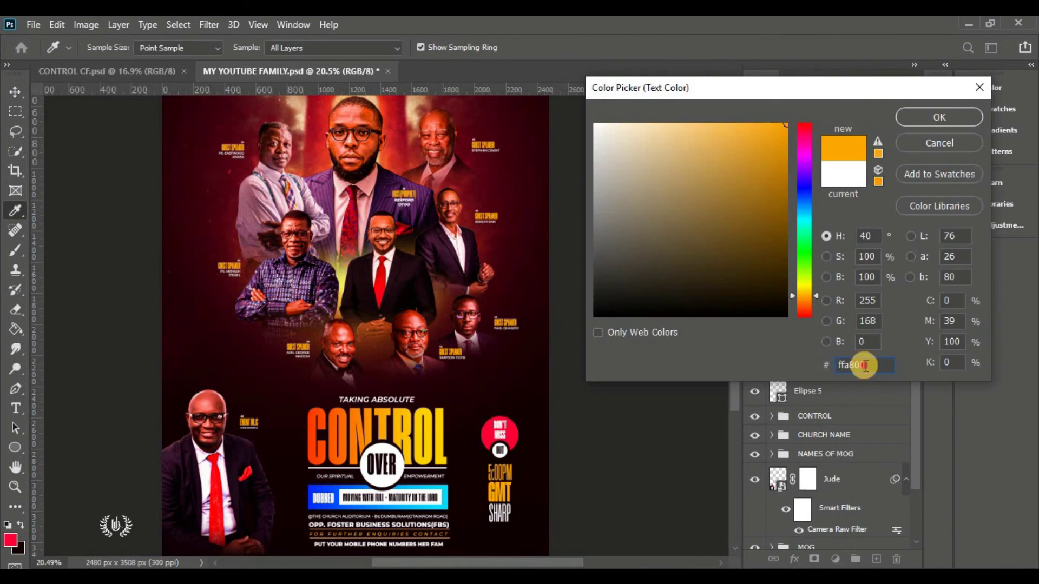
{"action": "key", "text": "Escape"}
{"action": "left_click_drag", "start_coordinate": [545, 463], "coordinate": [540, 479]}
{"action": "left_click", "coordinate": [796, 176]}
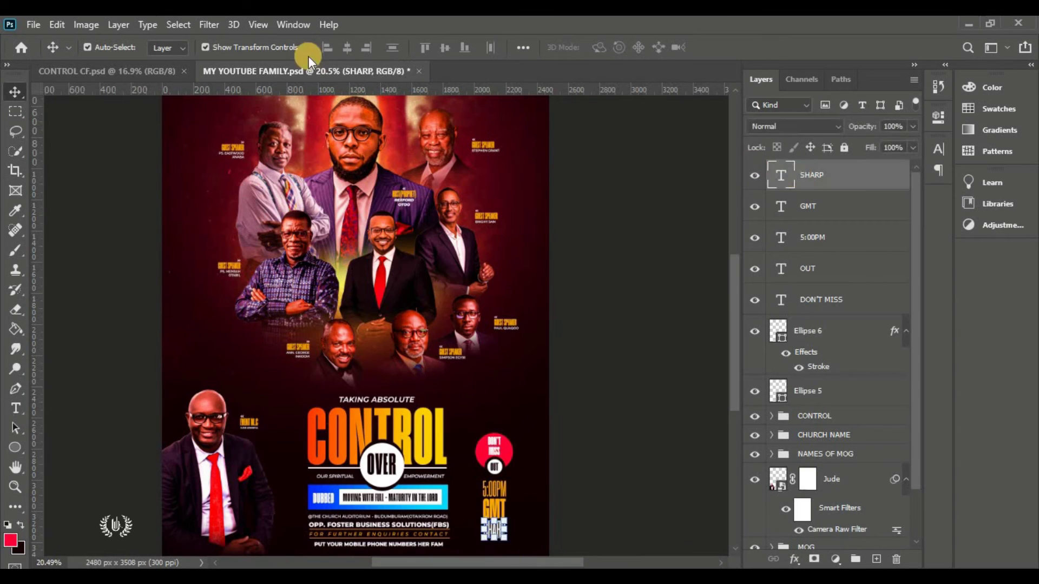
{"action": "left_click", "coordinate": [42, 25]}
Place the Arrow file embedded, flip it vertically, and shrink it above the badge
{"action": "left_click", "coordinate": [67, 319]}
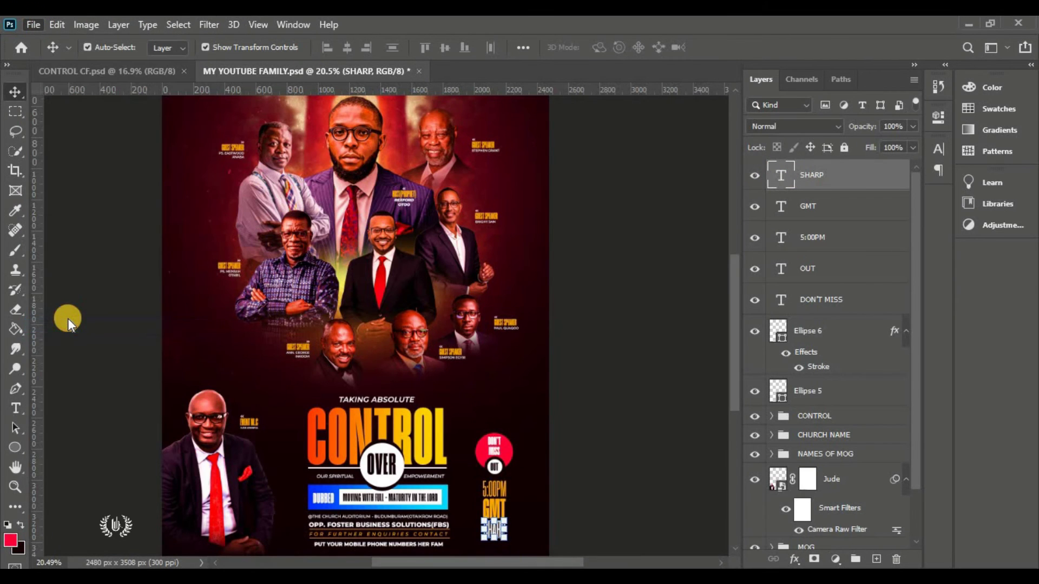
{"action": "left_click", "coordinate": [516, 171]}
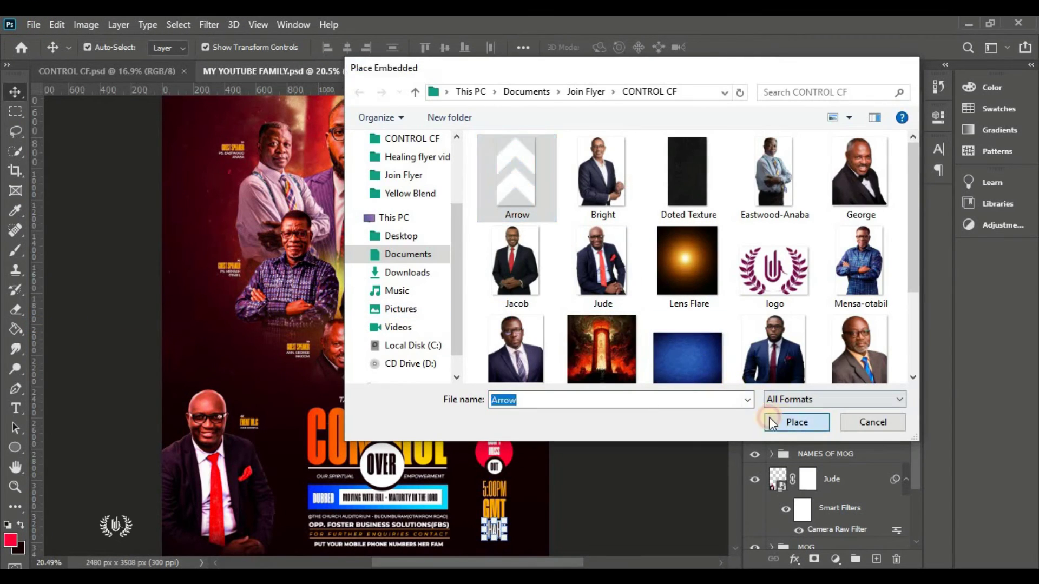
{"action": "left_click", "coordinate": [796, 422]}
{"action": "right_click", "coordinate": [374, 318]}
{"action": "left_click", "coordinate": [378, 311]}
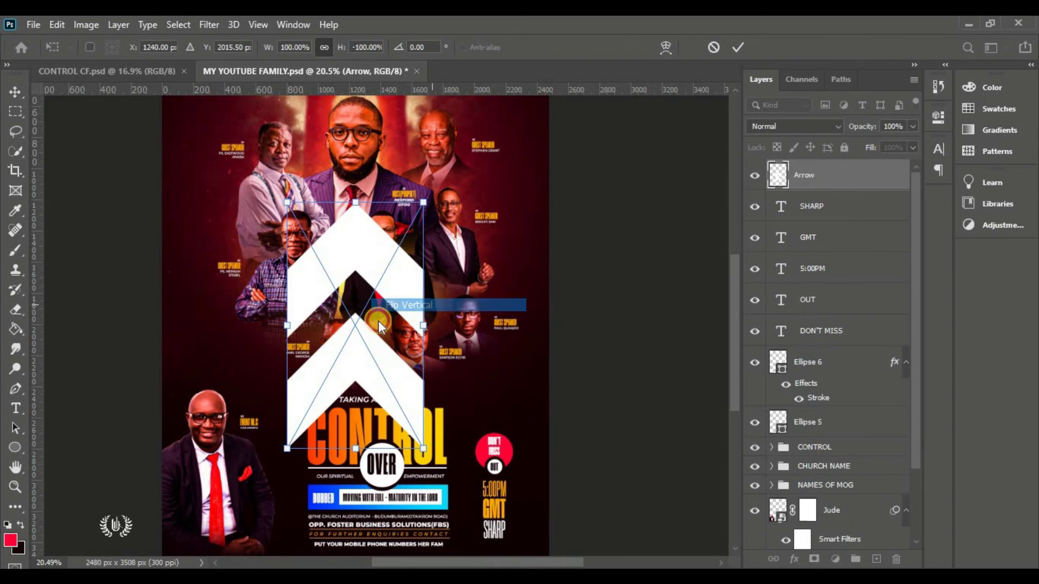
{"action": "left_click_drag", "start_coordinate": [378, 320], "coordinate": [513, 335]}
{"action": "left_click_drag", "start_coordinate": [497, 217], "coordinate": [508, 436]}
{"action": "scroll", "coordinate": [518, 446], "scroll_direction": "up", "scroll_amount": 5}
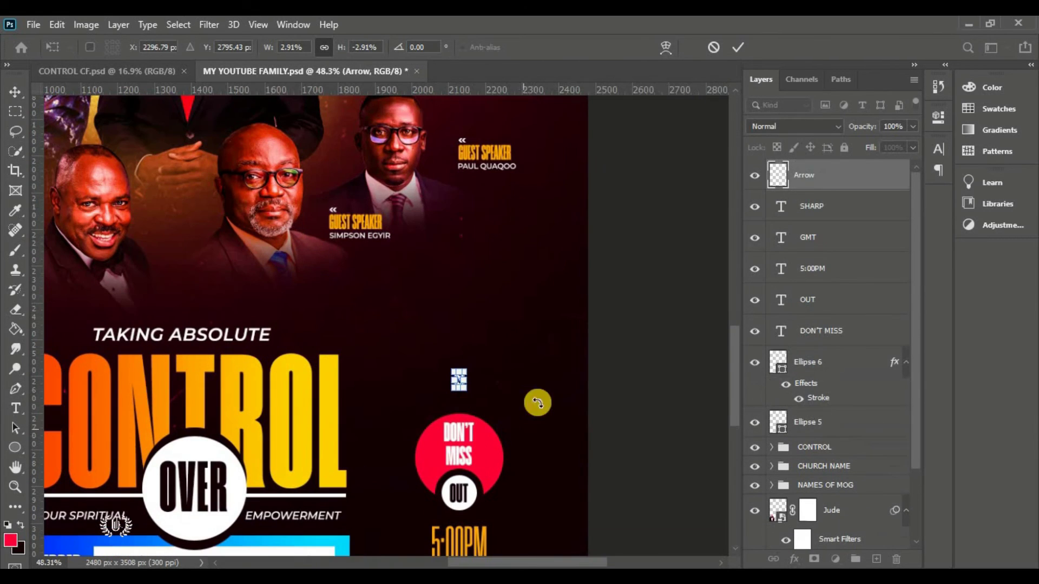
{"action": "left_click", "coordinate": [737, 49]}
{"action": "mouse_move", "coordinate": [459, 379]}
{"action": "left_mouse_down"}
{"action": "mouse_move", "coordinate": [458, 403]}
{"action": "mouse_move", "coordinate": [461, 377]}
{"action": "left_mouse_up"}
{"action": "key", "text": "ctrl+t"}
{"action": "left_click", "coordinate": [737, 47]}
{"action": "scroll", "coordinate": [660, 318], "scroll_direction": "down", "scroll_amount": 3}
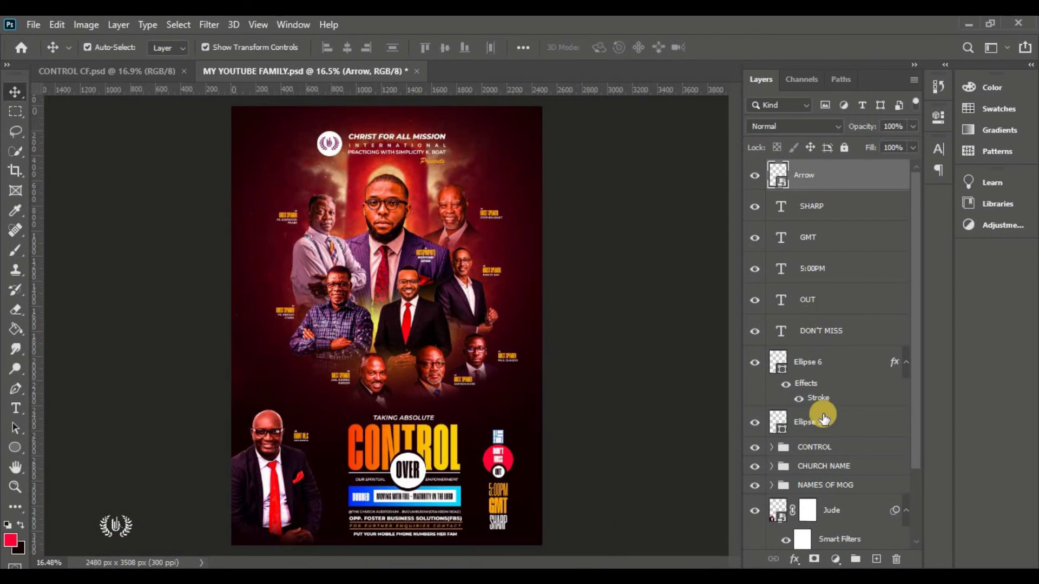
Slightly enlarge the arrow, badge and time column and group it as TIME
{"action": "left_click", "coordinate": [822, 422], "text": "shift"}
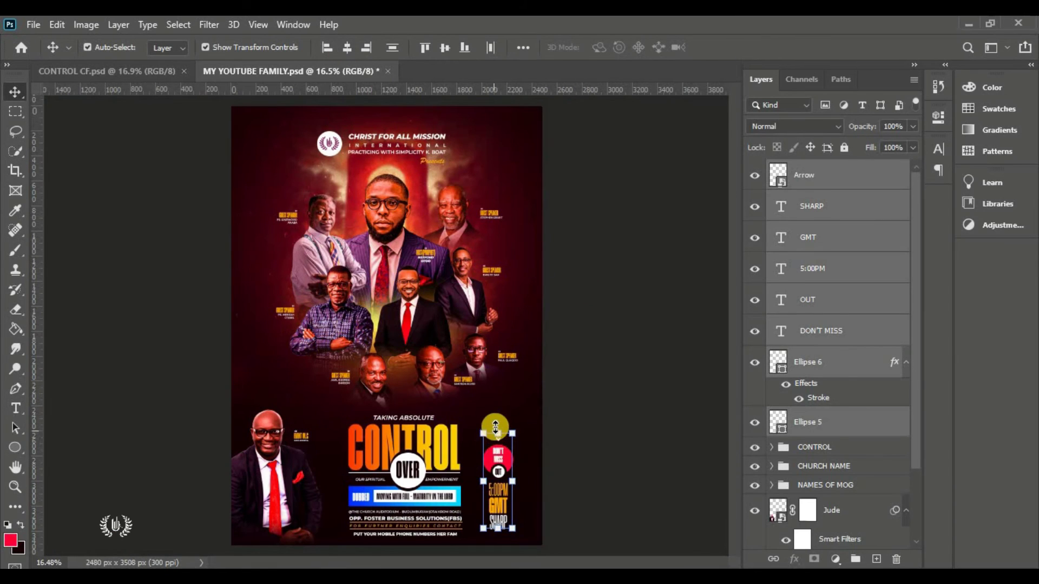
{"action": "left_click_drag", "start_coordinate": [497, 434], "coordinate": [496, 422]}
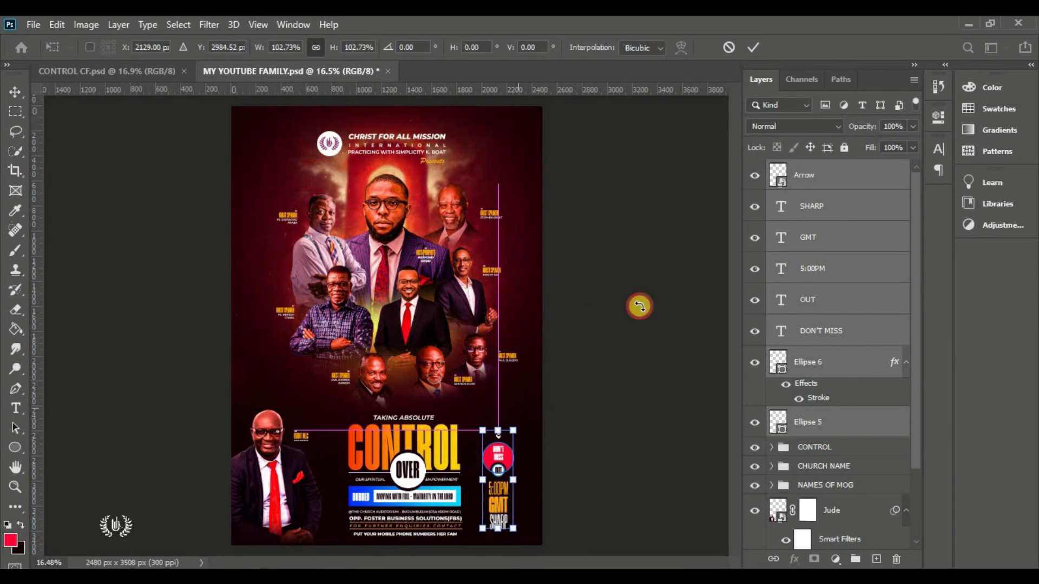
{"action": "left_click", "coordinate": [753, 47]}
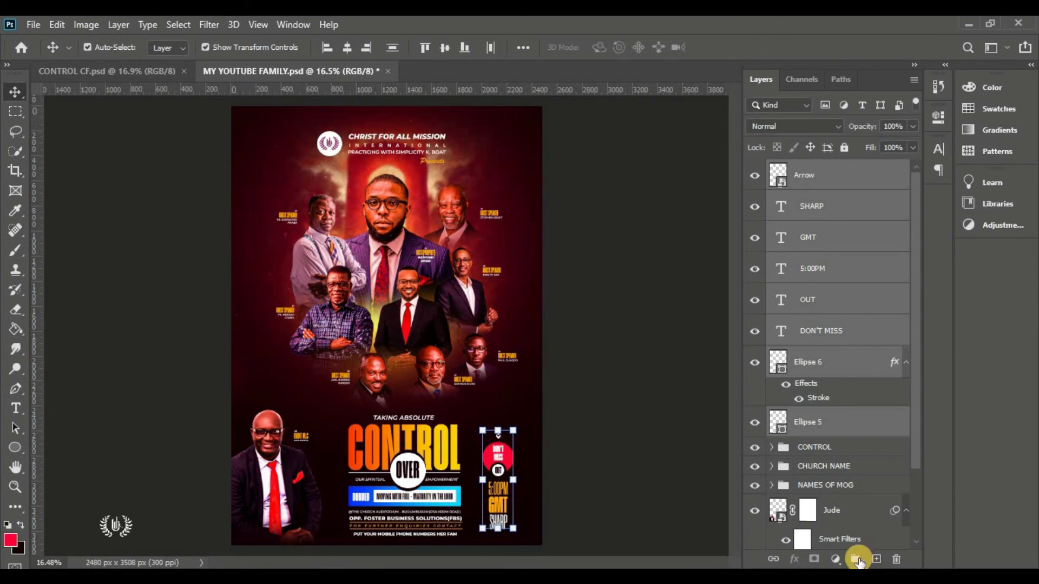
{"action": "left_click", "coordinate": [857, 560]}
{"action": "double_click", "coordinate": [822, 169]}
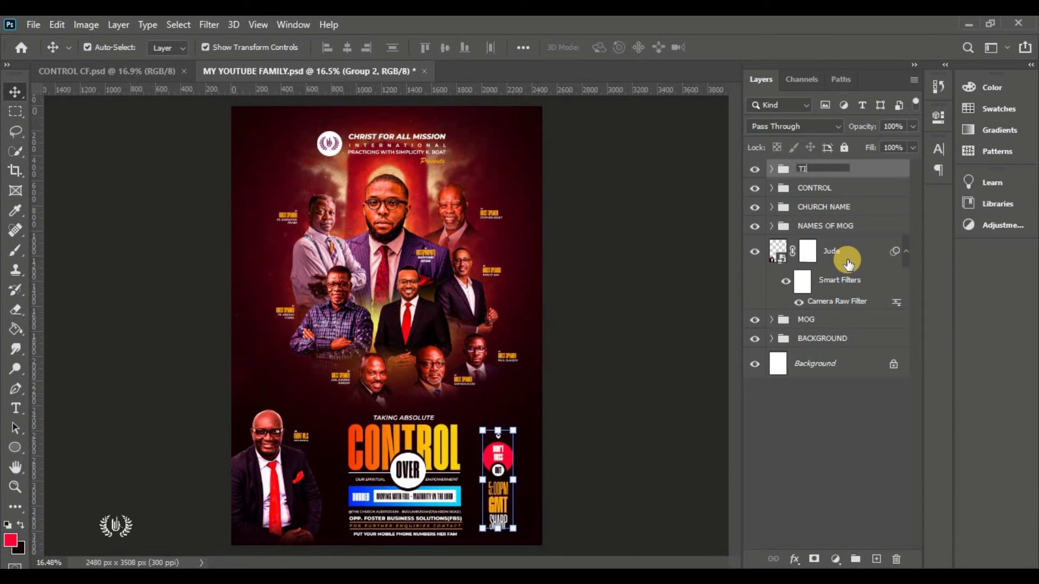
{"action": "left_click", "coordinate": [538, 500]}
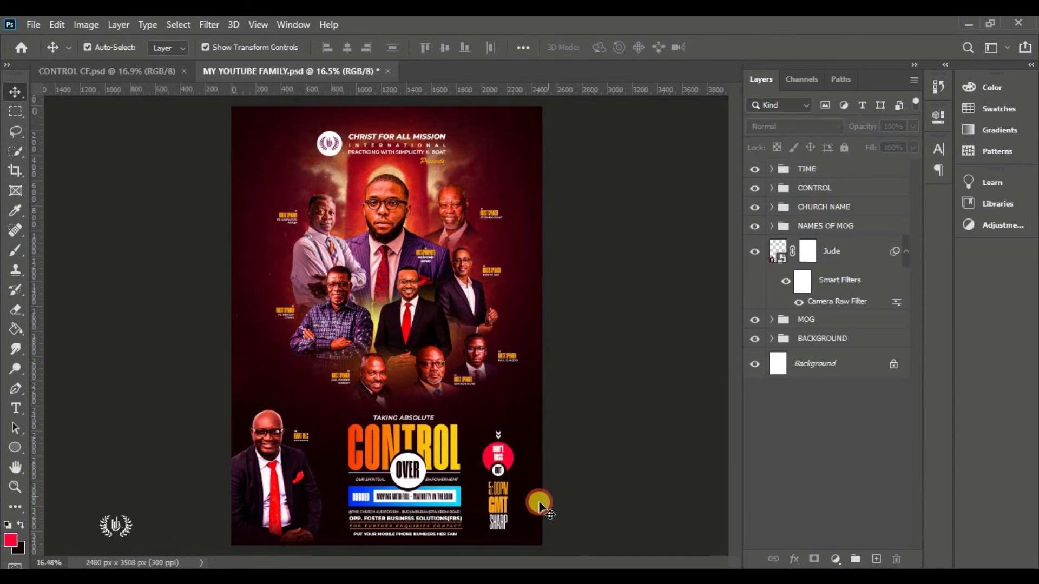
{"action": "scroll", "coordinate": [535, 499], "scroll_direction": "up", "scroll_amount": 4}
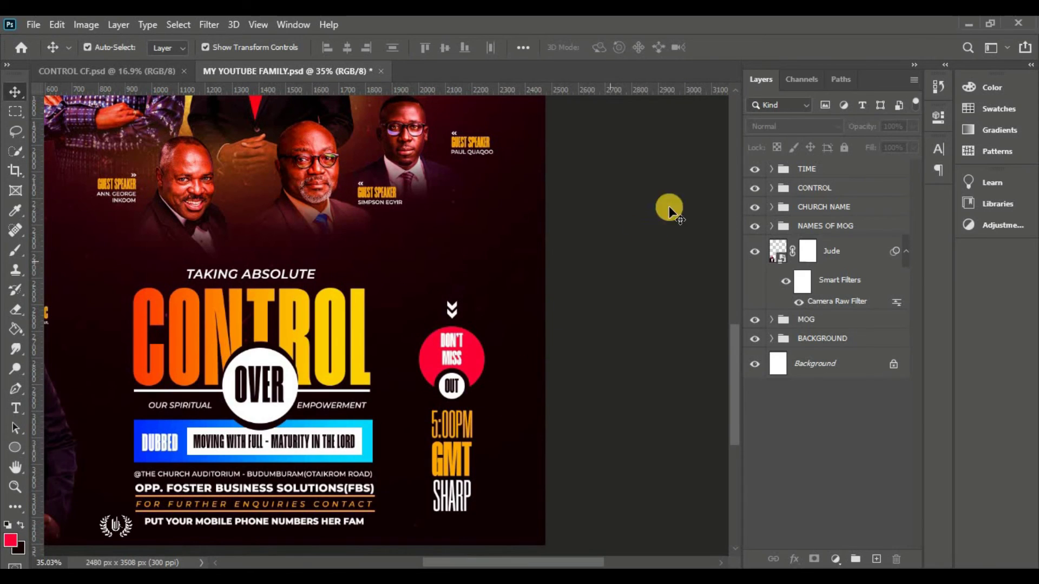
{"action": "left_click", "coordinate": [758, 169]}
Add 21ST in Semi Bold at the poster's top left and enlarge it
{"action": "key", "text": "ctrl+0"}
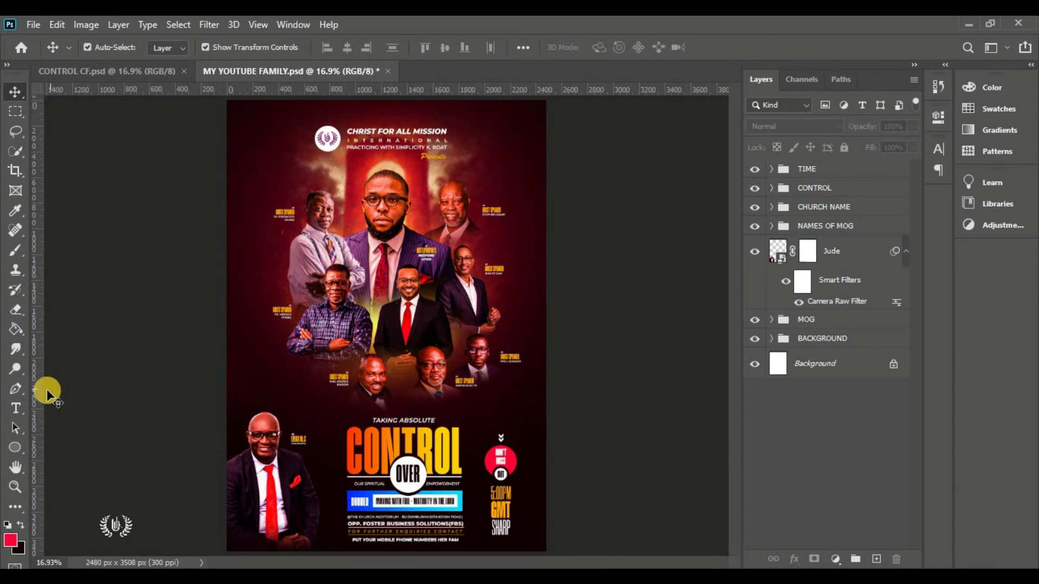
{"action": "left_click_drag", "start_coordinate": [14, 408], "coordinate": [97, 407]}
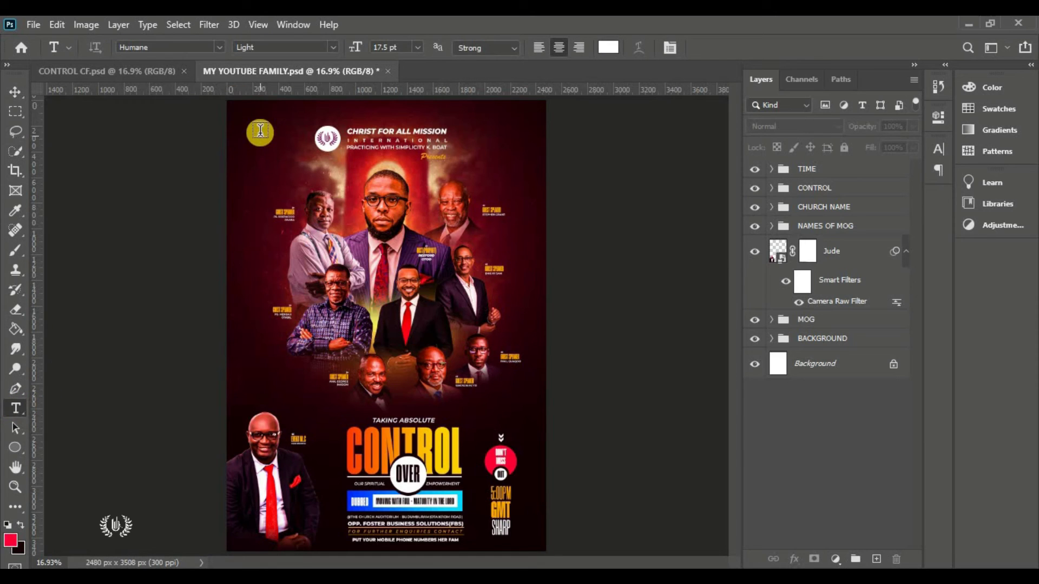
{"action": "left_click", "coordinate": [261, 131]}
{"action": "scroll", "coordinate": [262, 131], "scroll_direction": "up", "scroll_amount": 4}
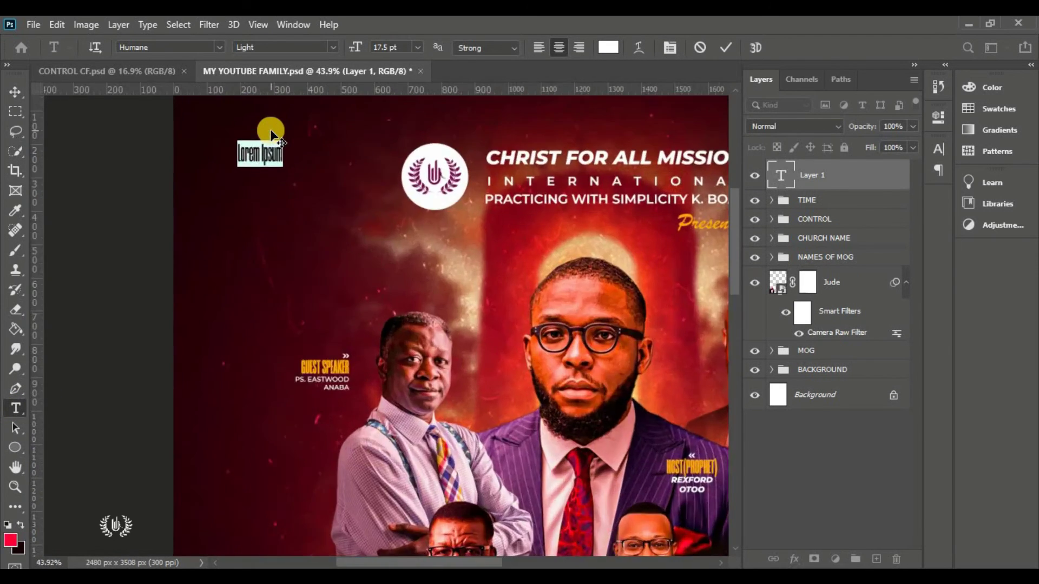
{"action": "scroll", "coordinate": [271, 129], "scroll_direction": "up", "scroll_amount": 2}
{"action": "left_click_drag", "start_coordinate": [736, 235], "coordinate": [735, 202]}
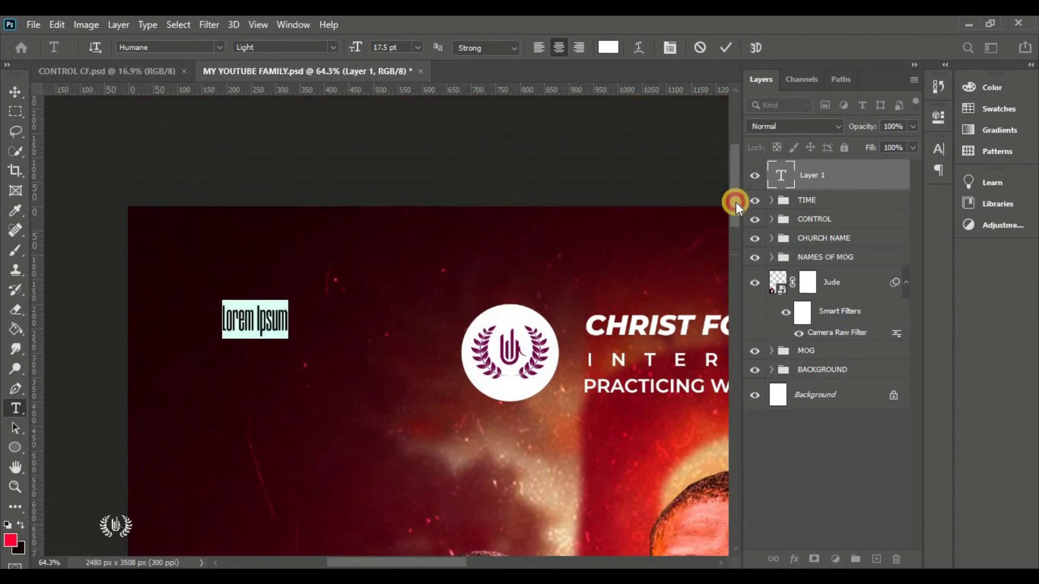
{"action": "scroll", "coordinate": [340, 174], "scroll_direction": "down", "scroll_amount": 2}
{"action": "scroll", "coordinate": [341, 174], "scroll_direction": "up", "scroll_amount": 1}
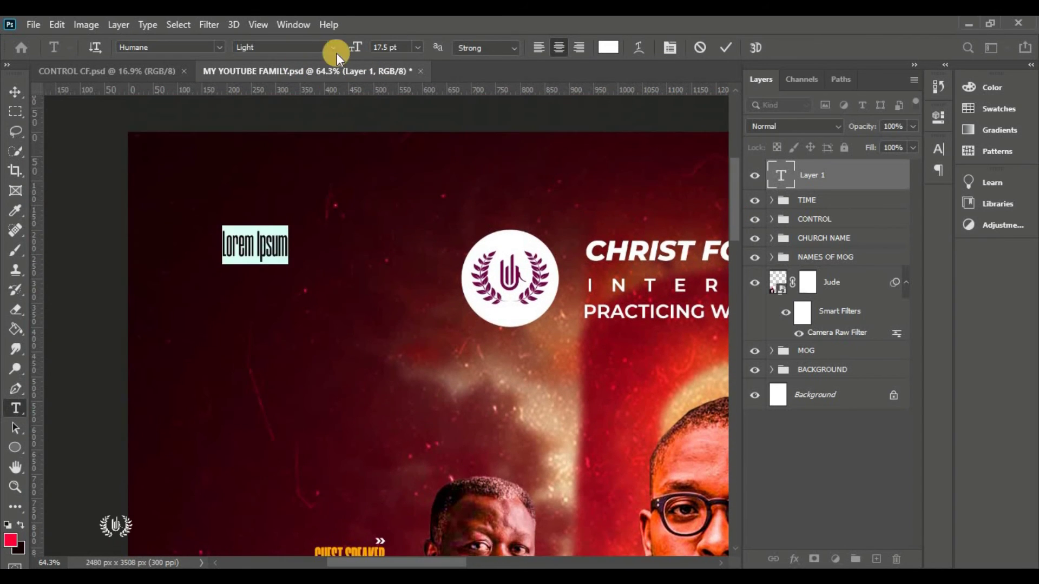
{"action": "left_click", "coordinate": [333, 48]}
{"action": "left_click", "coordinate": [307, 124]}
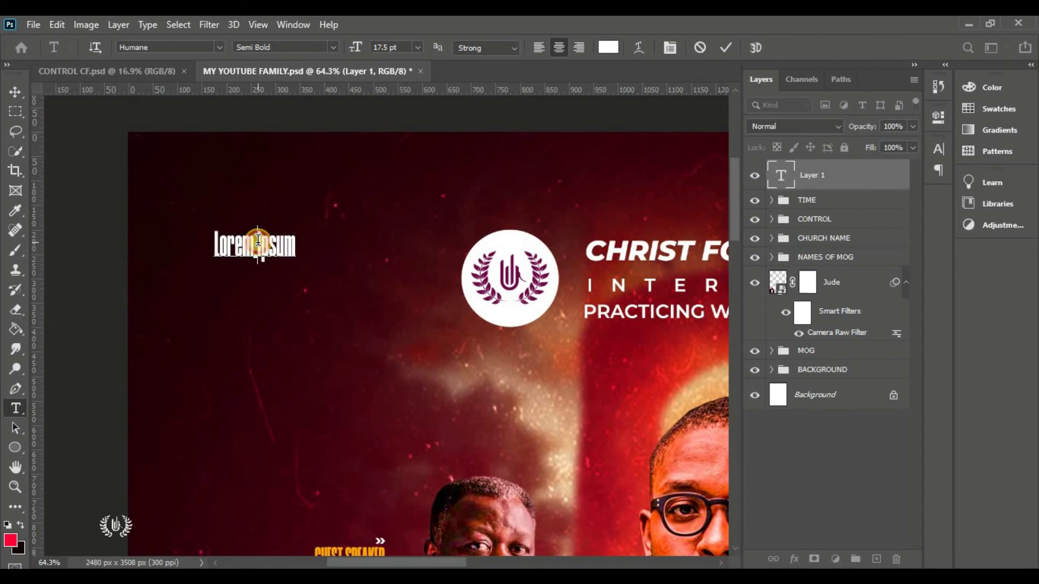
{"action": "type", "text": "21ST"}
{"action": "left_click_drag", "start_coordinate": [241, 281], "coordinate": [297, 244]}
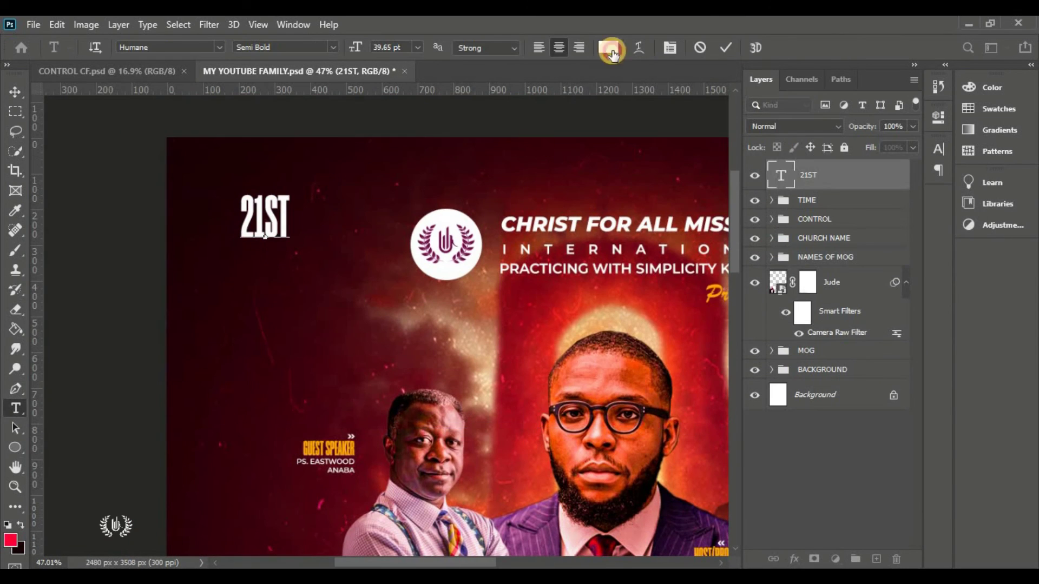
Duplicate 21ST below itself and change the copy to 25TH
{"action": "left_click_drag", "start_coordinate": [273, 221], "coordinate": [273, 279]}
{"action": "double_click", "coordinate": [273, 278]}
{"action": "type", "text": "25TH"}
{"action": "key", "text": "ctrl+Return"}
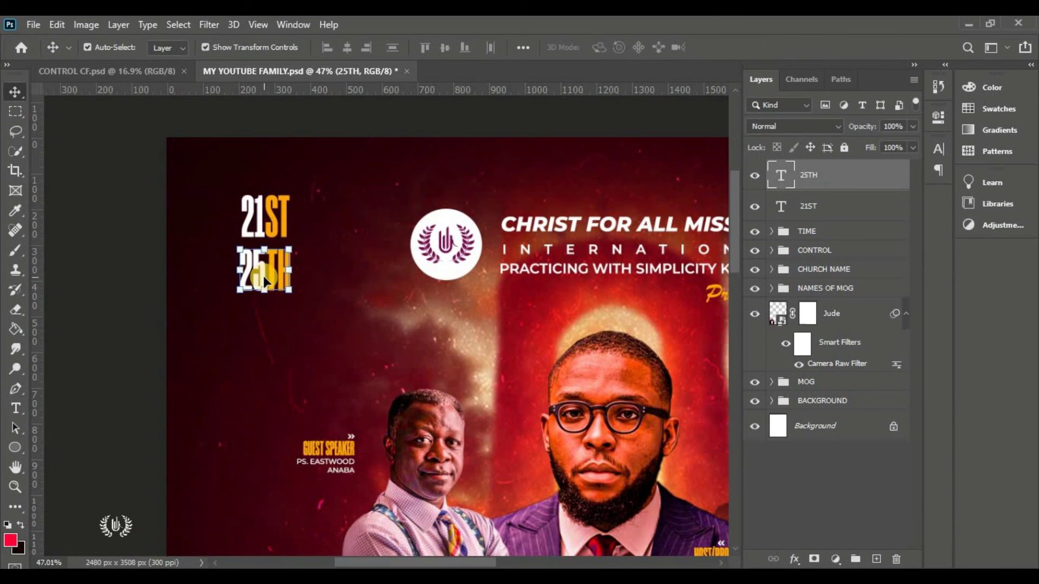
Add DEC.22 below 25TH and scale it up
{"action": "key", "text": "t"}
{"action": "left_click", "coordinate": [227, 321]}
{"action": "scroll", "coordinate": [267, 324], "scroll_direction": "up", "scroll_amount": 3}
{"action": "key", "text": "BackSpace"}
{"action": "type", "text": "DEC.22"}
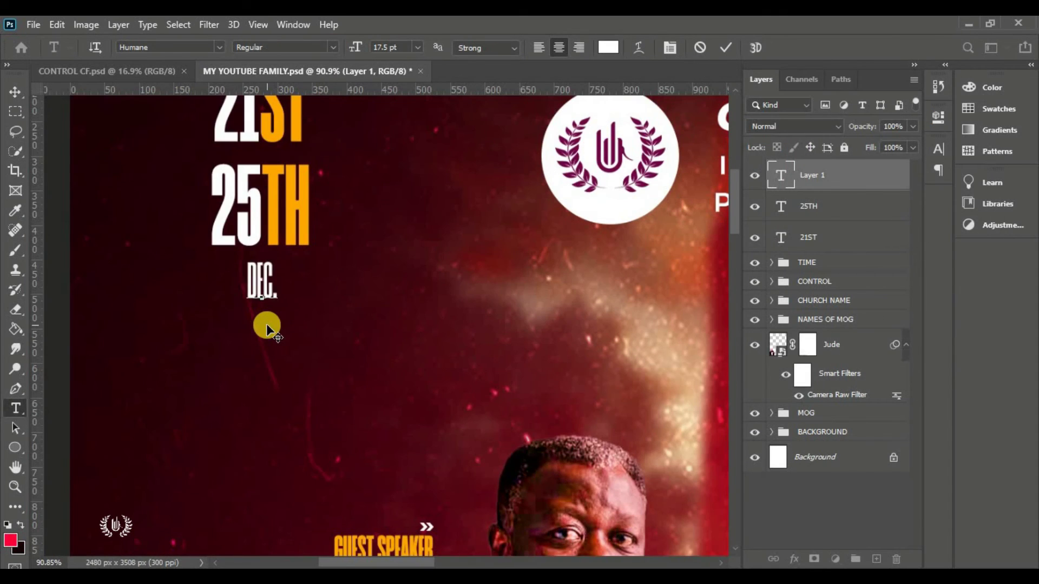
{"action": "key", "text": "ctrl+Return"}
{"action": "key", "text": "ctrl+t"}
{"action": "left_click_drag", "start_coordinate": [309, 434], "coordinate": [313, 427]}
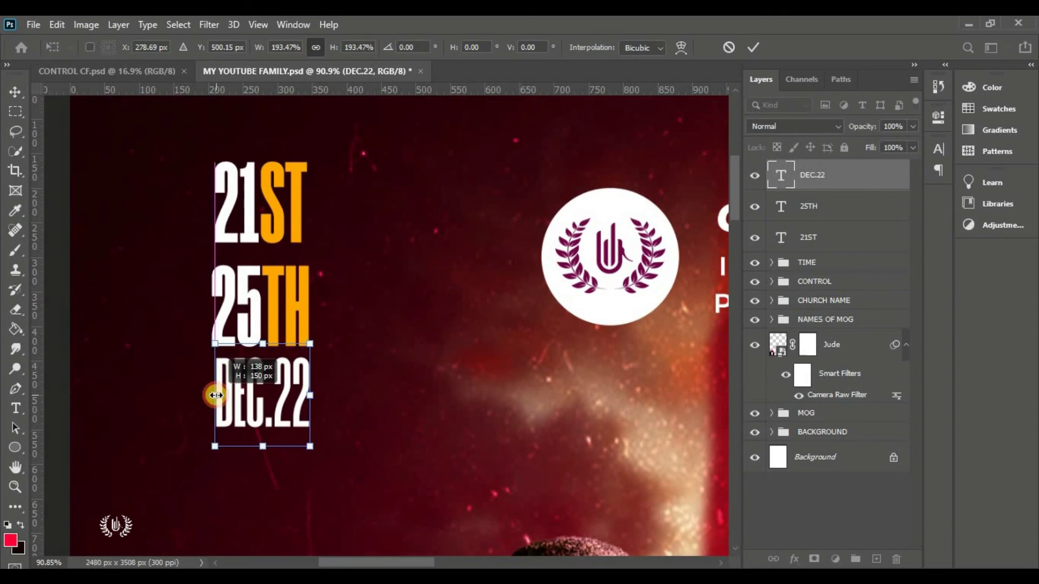
{"action": "left_click", "coordinate": [753, 47]}
{"action": "key", "text": "v"}
{"action": "scroll", "coordinate": [225, 121], "scroll_direction": "down", "scroll_amount": 3}
{"action": "scroll", "coordinate": [191, 172], "scroll_direction": "up", "scroll_amount": 2}
{"action": "scroll", "coordinate": [265, 212], "scroll_direction": "up", "scroll_amount": 2}
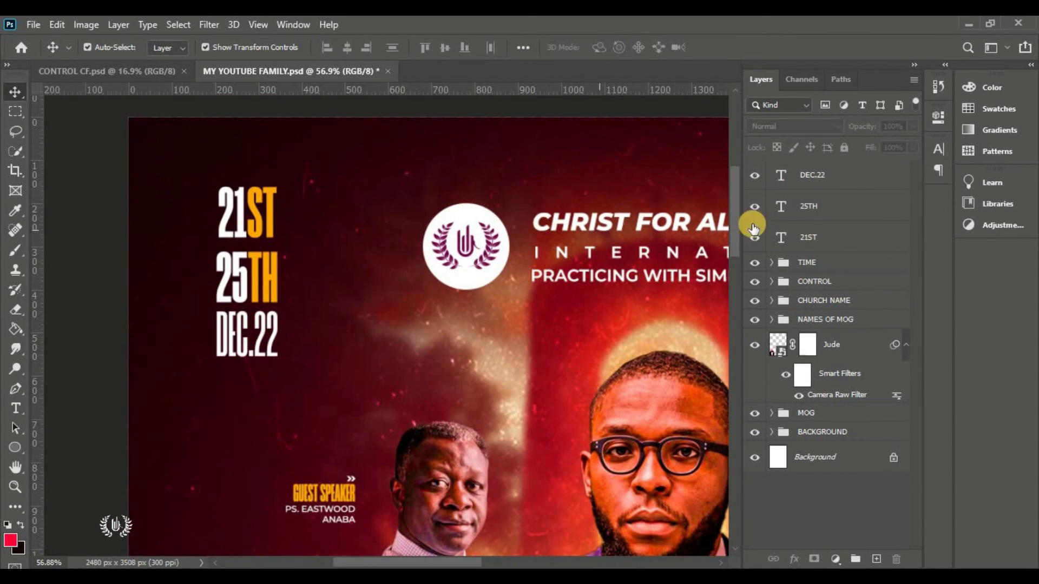
Draw a small circle between 21ST and 25TH and fill it with sampled near-black red
{"action": "left_click", "coordinate": [820, 186]}
{"action": "left_click", "coordinate": [14, 448]}
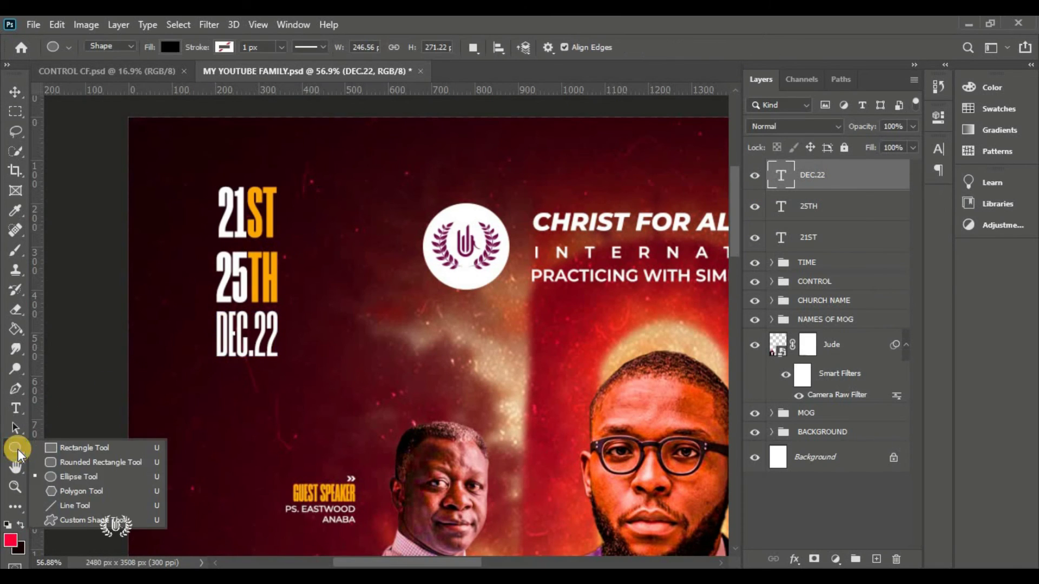
{"action": "left_click", "coordinate": [80, 476]}
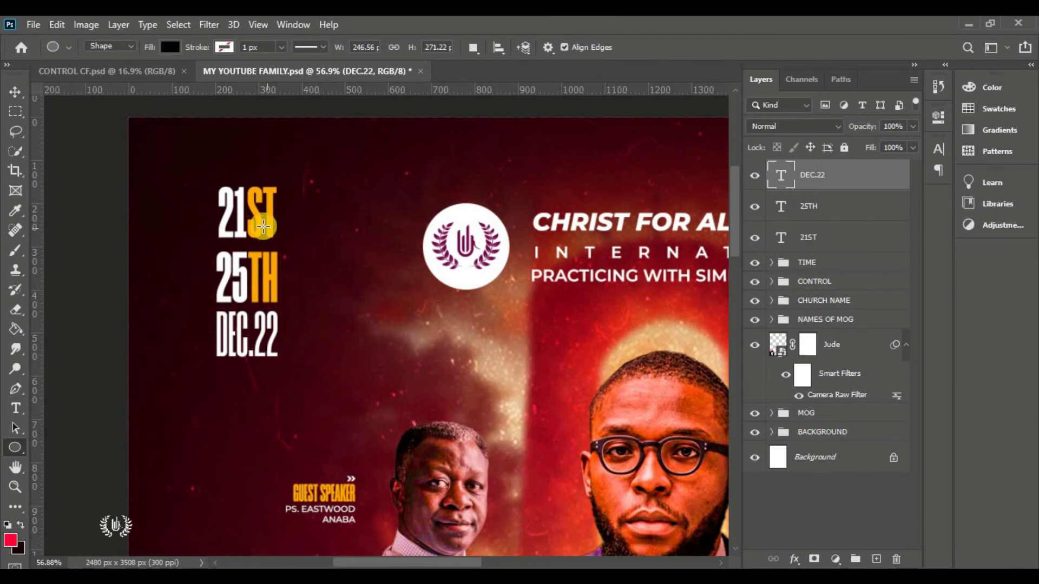
{"action": "left_click_drag", "start_coordinate": [248, 223], "coordinate": [276, 255]}
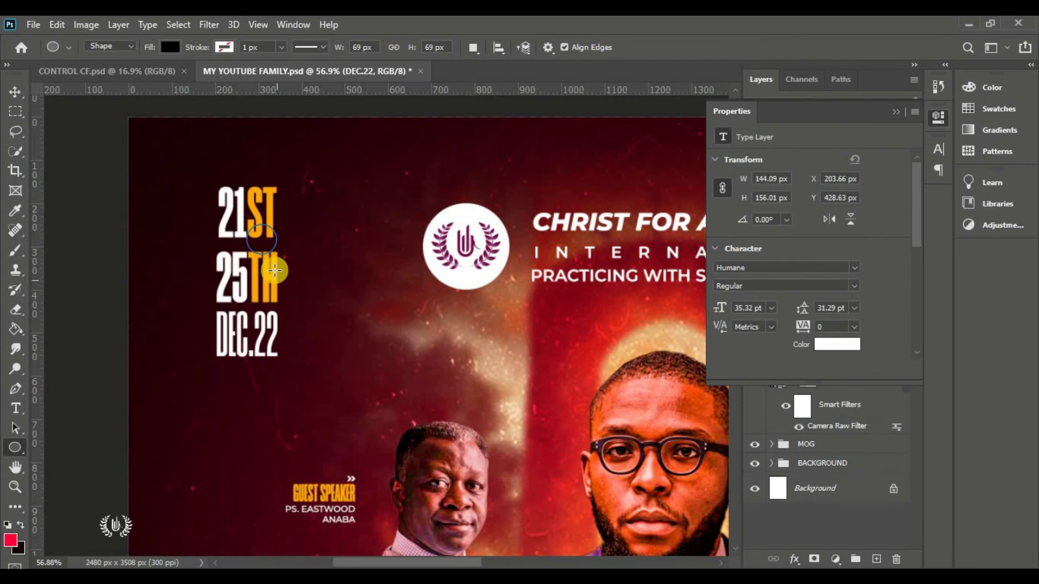
{"action": "left_click", "coordinate": [16, 92]}
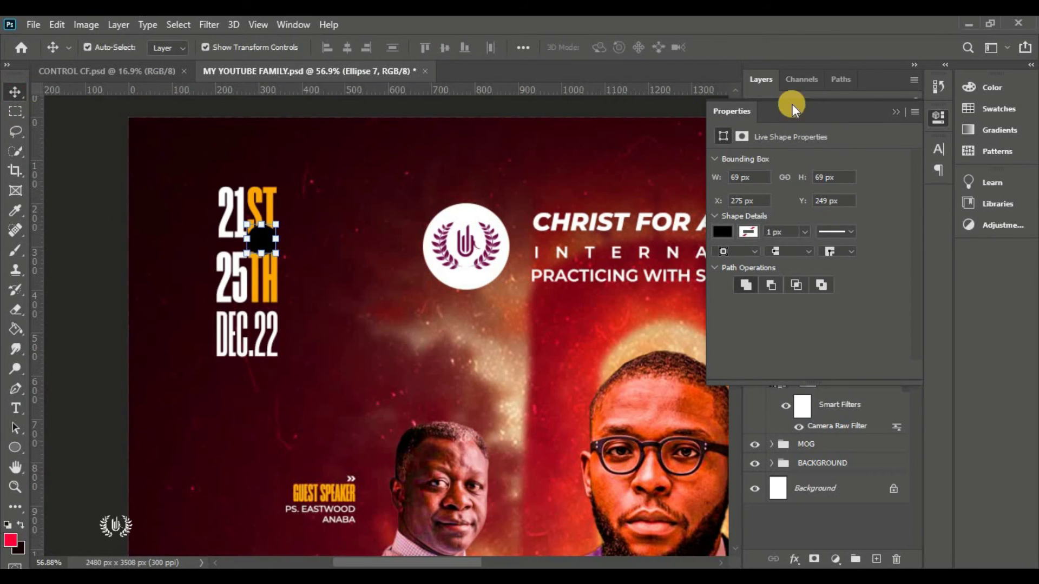
{"action": "left_click", "coordinate": [894, 112]}
{"action": "double_click", "coordinate": [780, 179]}
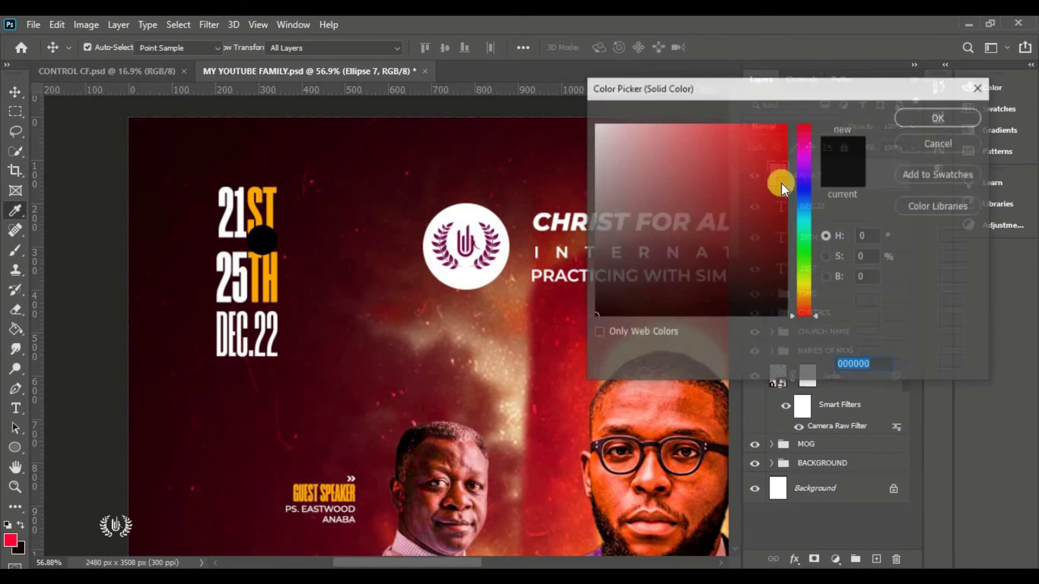
{"action": "left_click", "coordinate": [22, 546]}
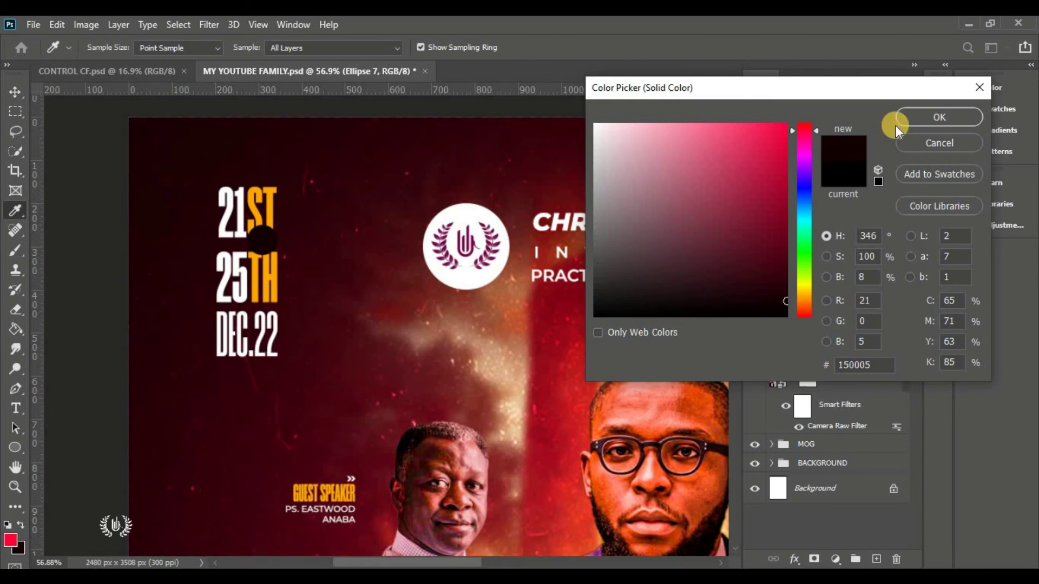
{"action": "left_click", "coordinate": [920, 117]}
Give the circle a 4 px white outside stroke and shrink it slightly
{"action": "left_click", "coordinate": [794, 559]}
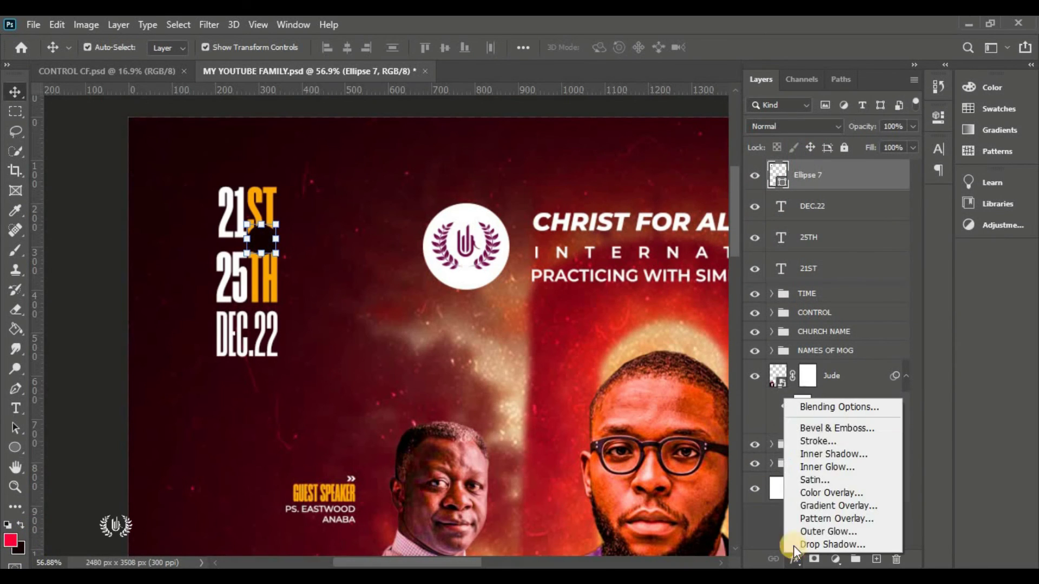
{"action": "left_click", "coordinate": [820, 408]}
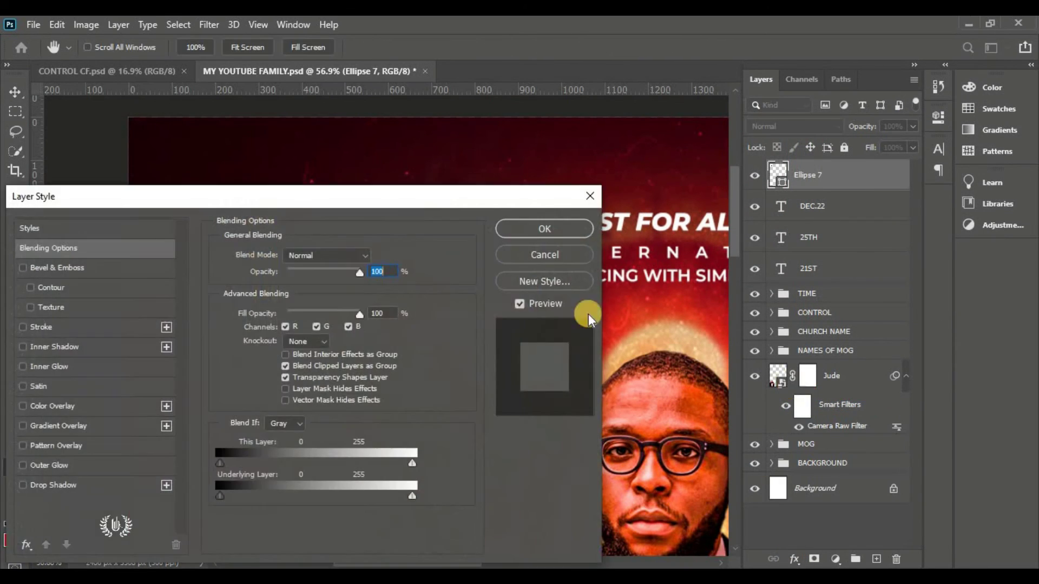
{"action": "left_click_drag", "start_coordinate": [195, 192], "coordinate": [582, 137]}
{"action": "left_click", "coordinate": [471, 270]}
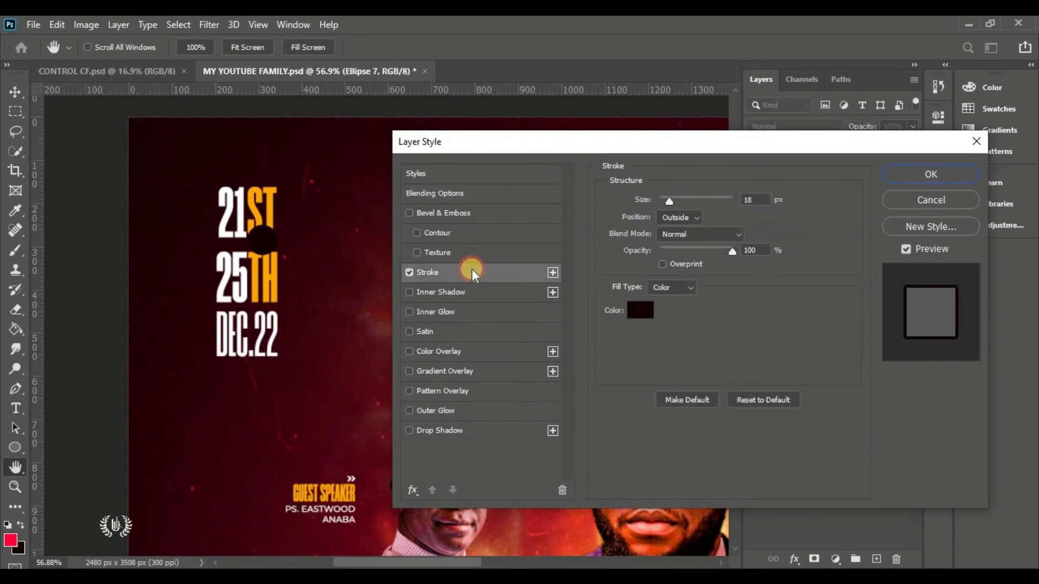
{"action": "left_click", "coordinate": [642, 309]}
{"action": "left_click", "coordinate": [556, 28]}
{"action": "left_click", "coordinate": [925, 118]}
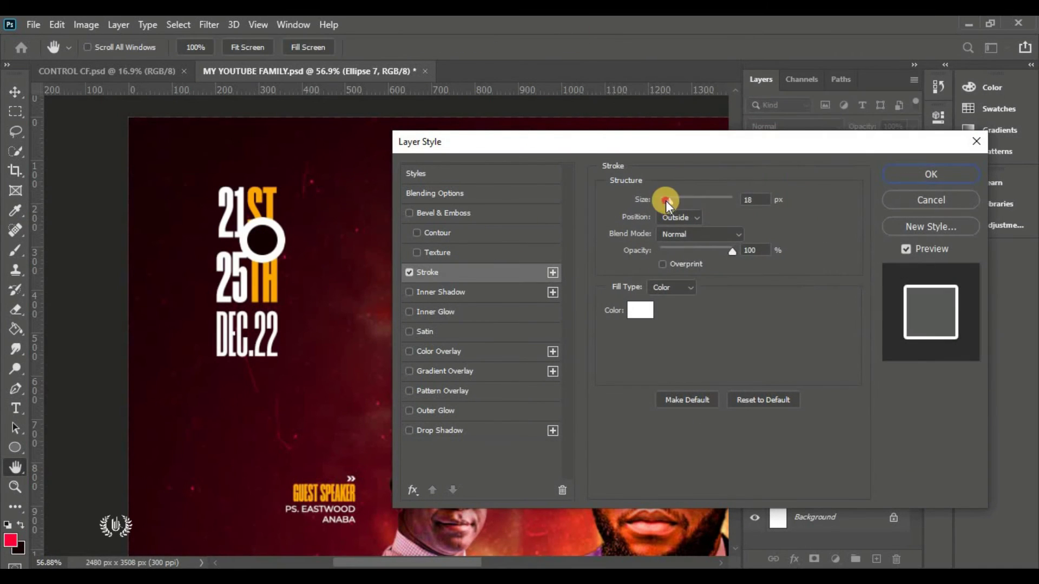
{"action": "left_click_drag", "start_coordinate": [665, 200], "coordinate": [663, 201]}
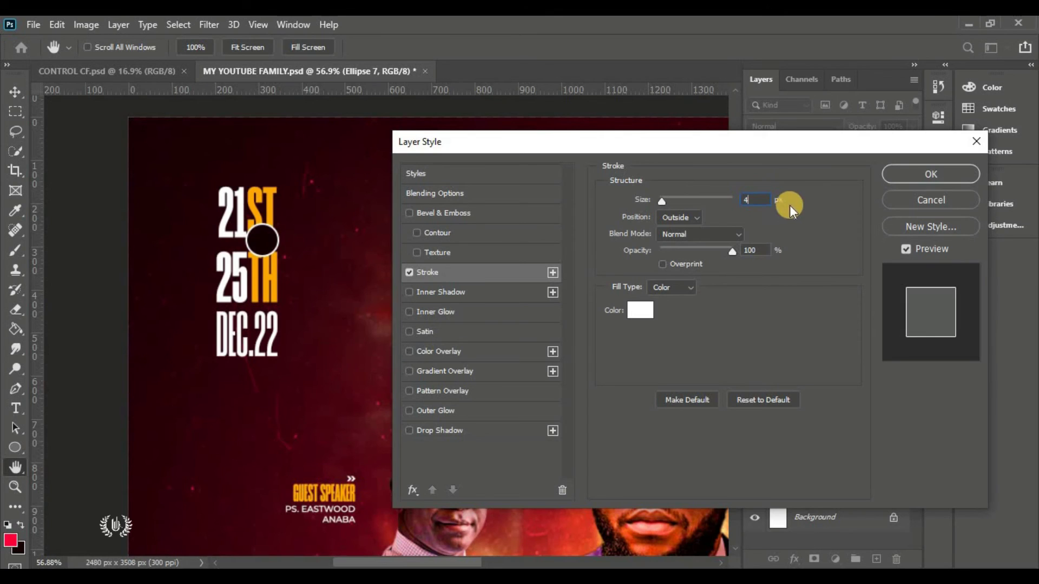
{"action": "left_click", "coordinate": [919, 174]}
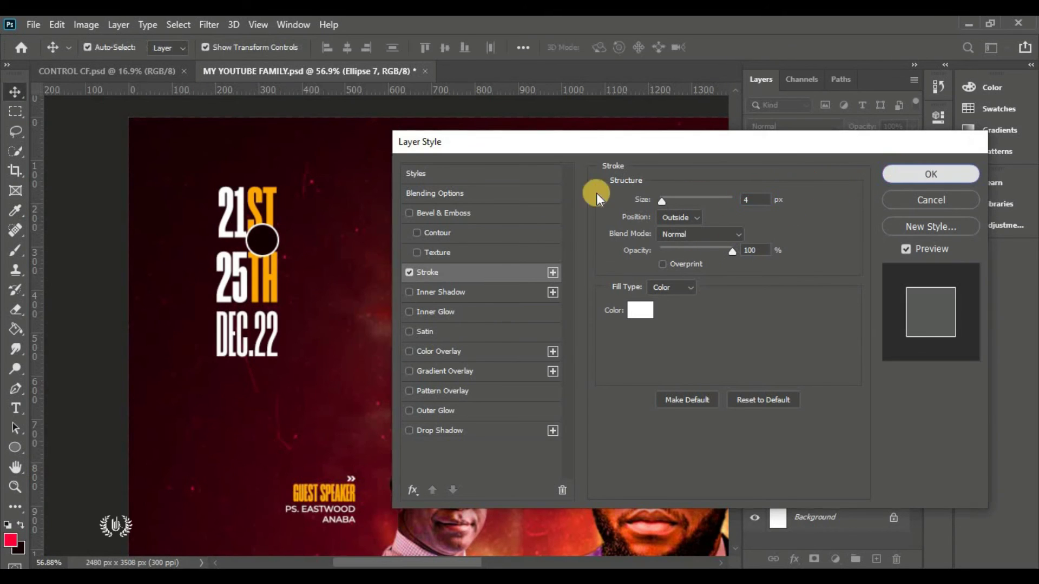
{"action": "key", "text": "ctrl+t"}
{"action": "left_click_drag", "start_coordinate": [281, 221], "coordinate": [249, 228]}
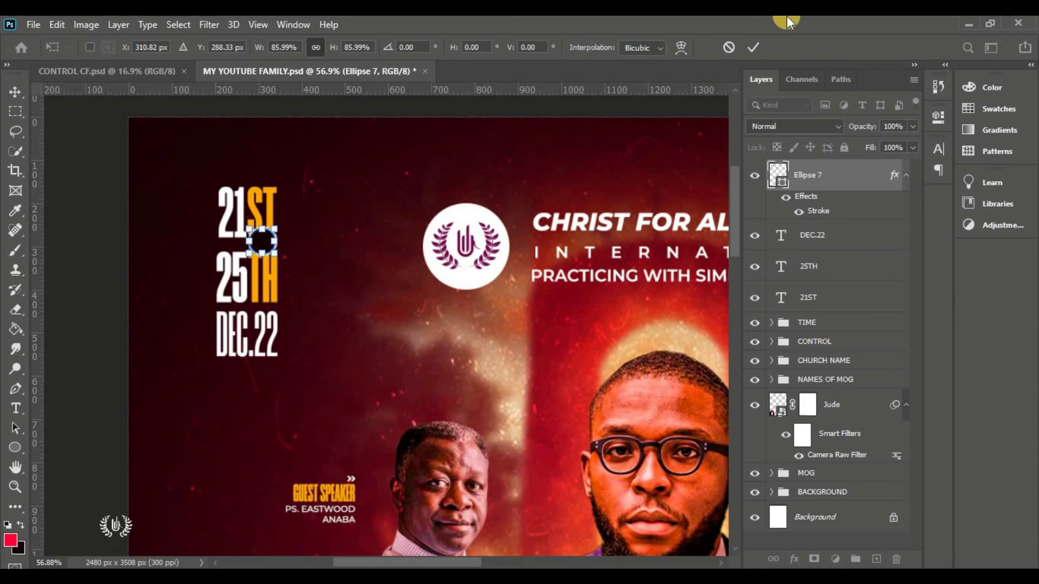
Commit the circle's size and add a Montserrat SemiBold Italic text layer over the circle
{"action": "left_click", "coordinate": [750, 50]}
{"action": "right_click", "coordinate": [15, 408]}
{"action": "left_click", "coordinate": [65, 407]}
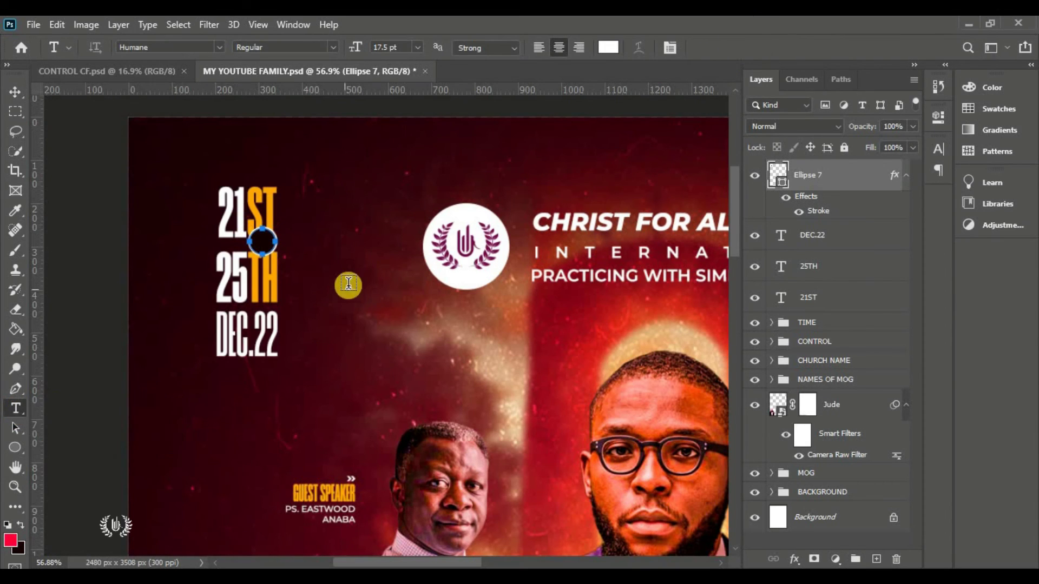
{"action": "left_click", "coordinate": [361, 256]}
{"action": "left_click_drag", "start_coordinate": [331, 283], "coordinate": [269, 277]}
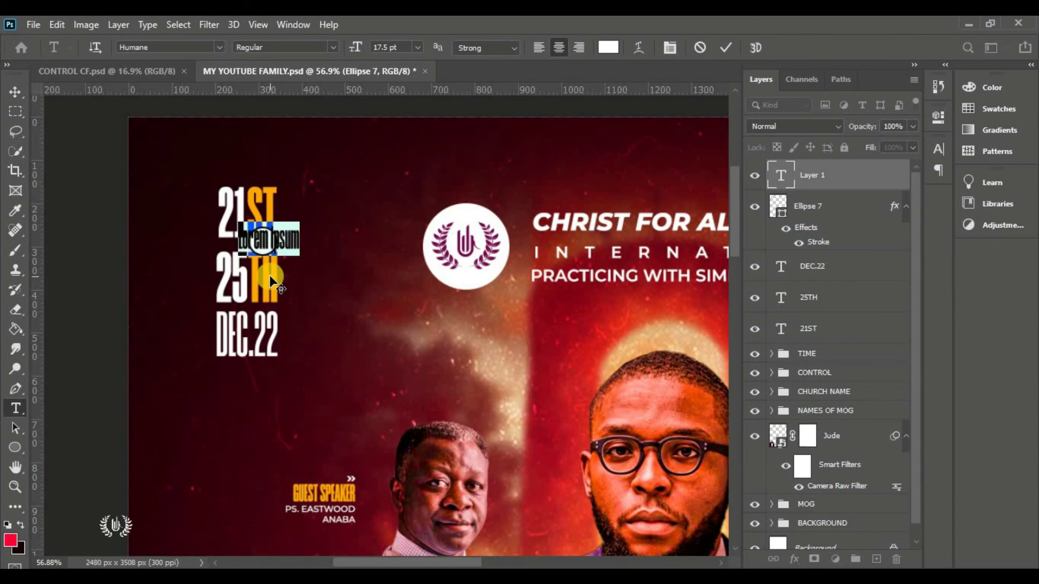
{"action": "scroll", "coordinate": [238, 232], "scroll_direction": "up", "scroll_amount": 5}
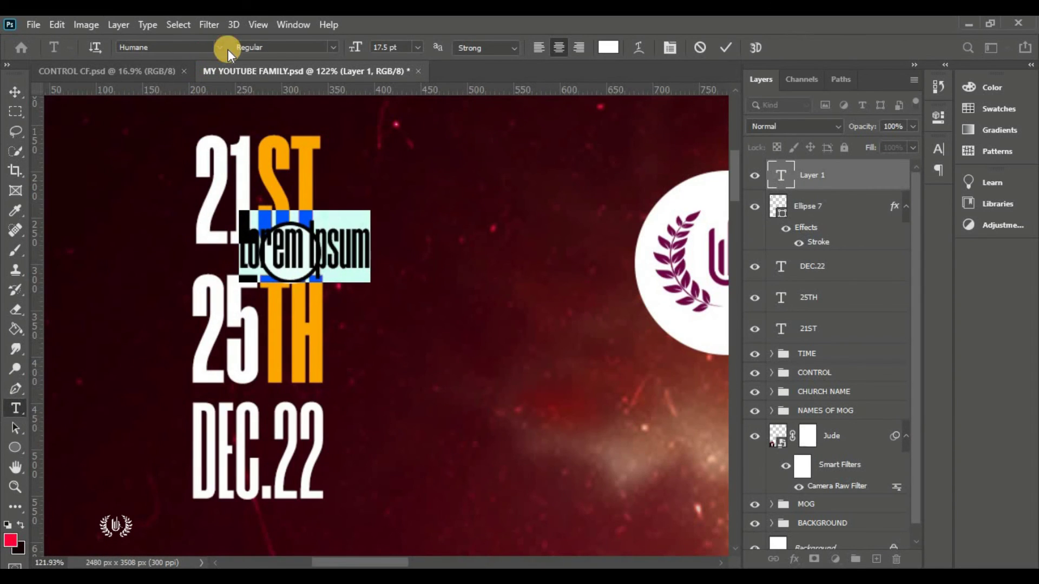
{"action": "left_click", "coordinate": [225, 48]}
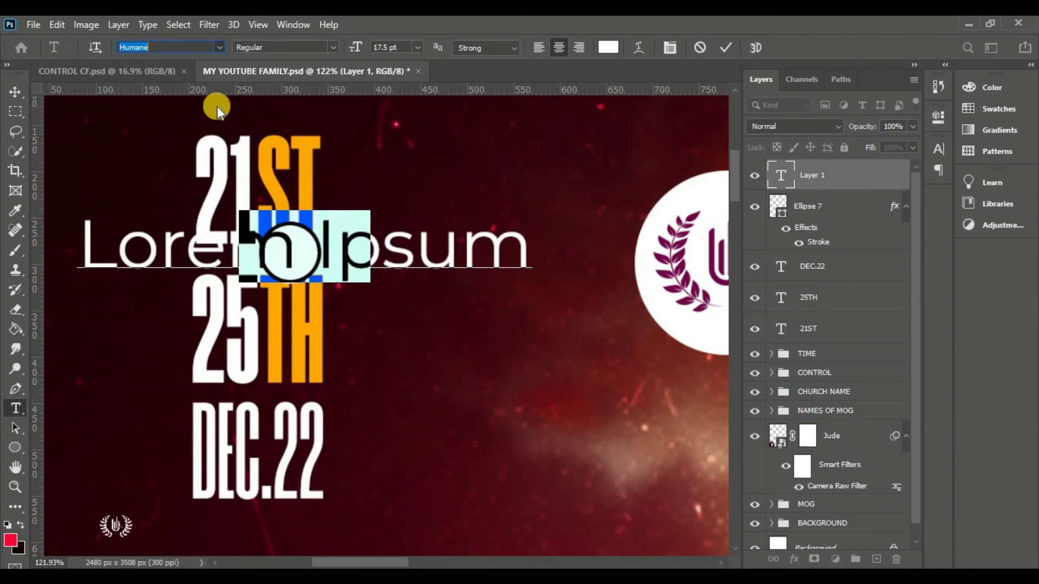
{"action": "key", "text": "Escape"}
{"action": "left_click", "coordinate": [321, 47]}
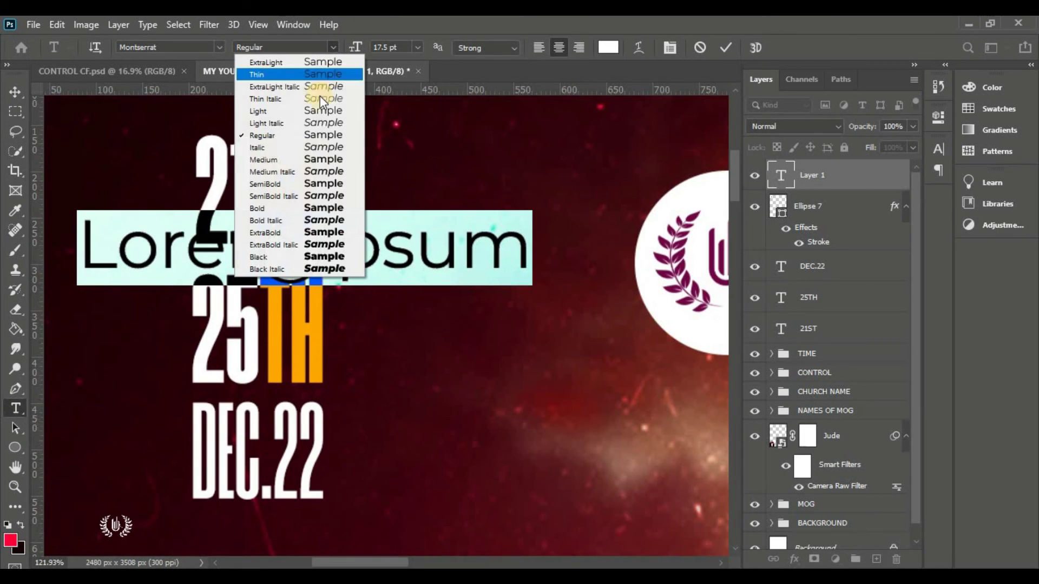
{"action": "left_click", "coordinate": [321, 195]}
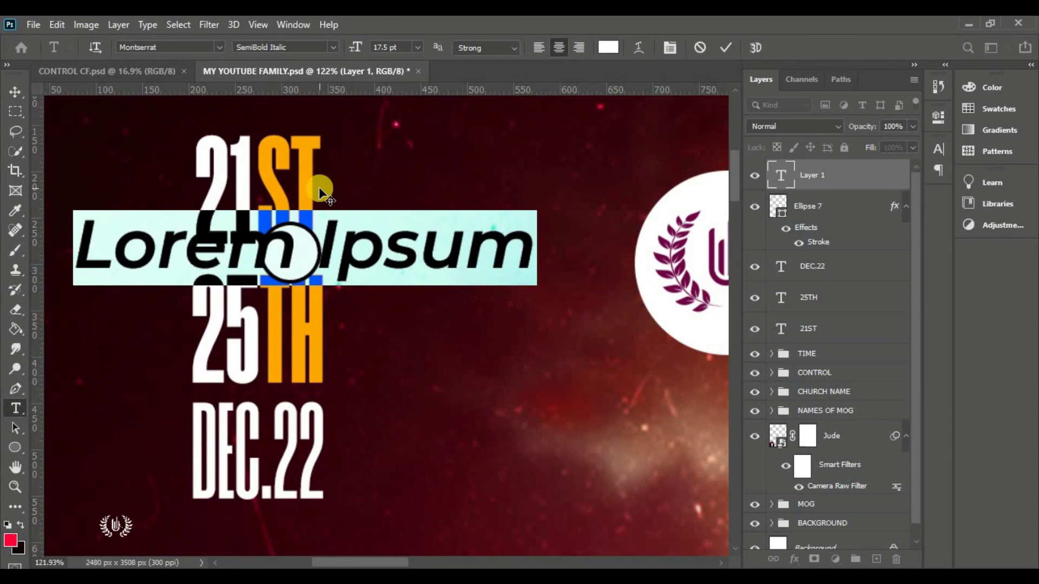
Type 'to', shrink and centre it inside the circle, then fit the poster on screen
{"action": "key", "text": "BackSpace"}
{"action": "type", "text": "to"}
{"action": "left_click", "coordinate": [725, 48]}
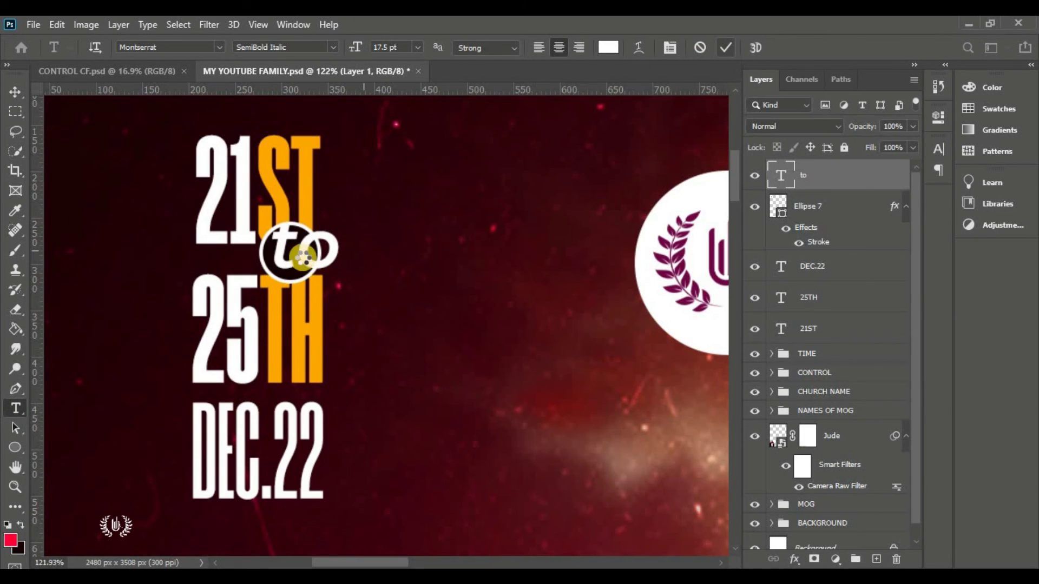
{"action": "left_click", "coordinate": [15, 92]}
{"action": "left_click_drag", "start_coordinate": [338, 227], "coordinate": [295, 257]}
{"action": "left_click", "coordinate": [761, 46]}
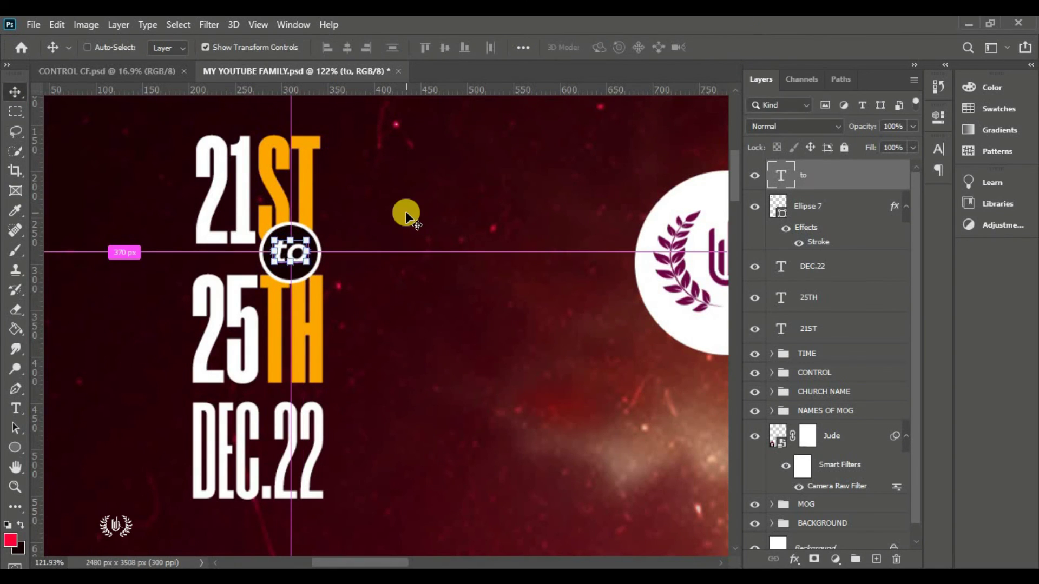
{"action": "key", "text": "ctrl+0"}
{"action": "left_click", "coordinate": [586, 222]}
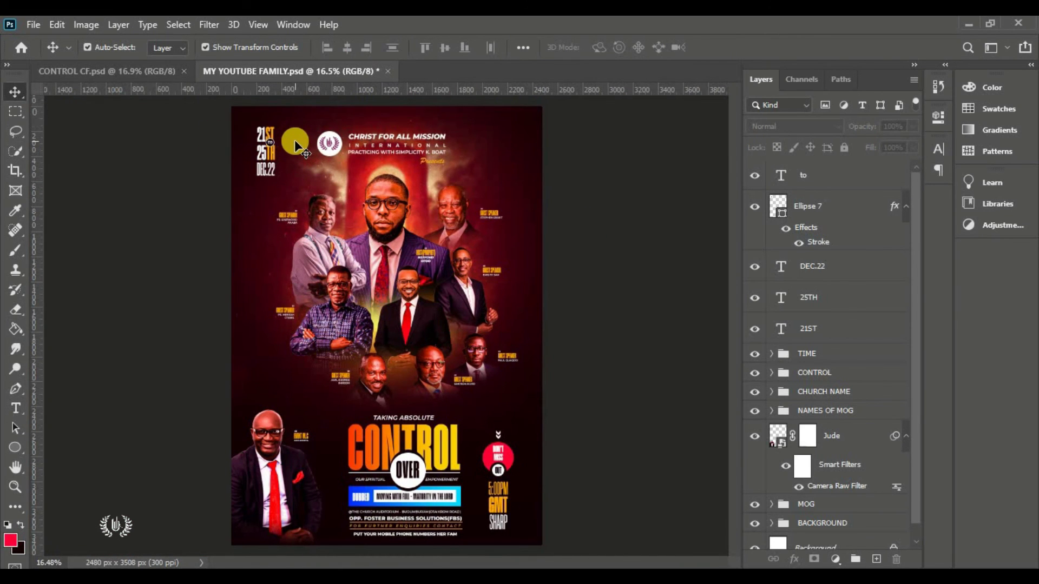
Enlarge the 21ST date text slightly
{"action": "scroll", "coordinate": [285, 115], "scroll_direction": "up", "scroll_amount": 5}
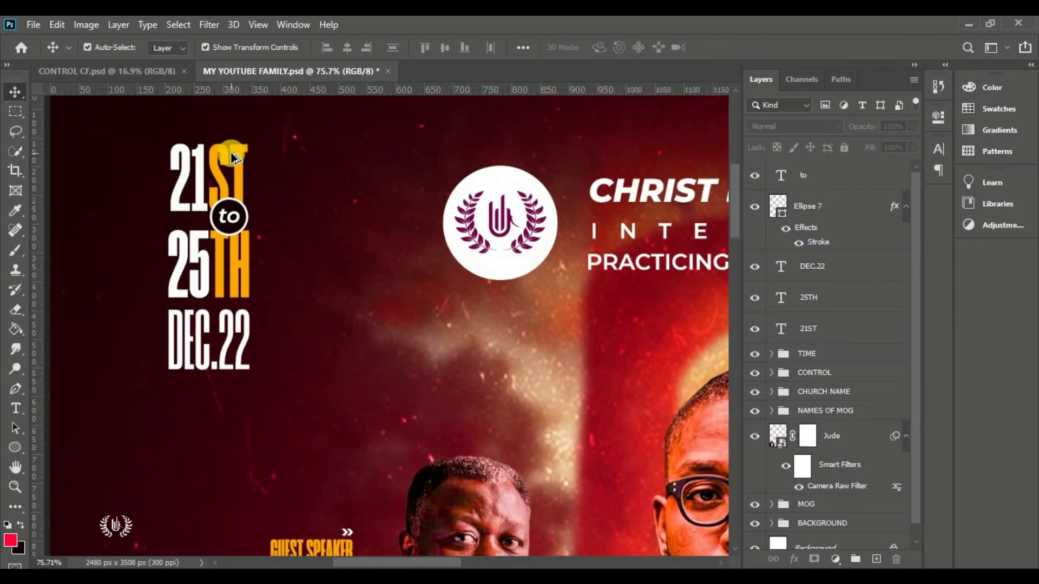
{"action": "scroll", "coordinate": [233, 157], "scroll_direction": "up", "scroll_amount": 1}
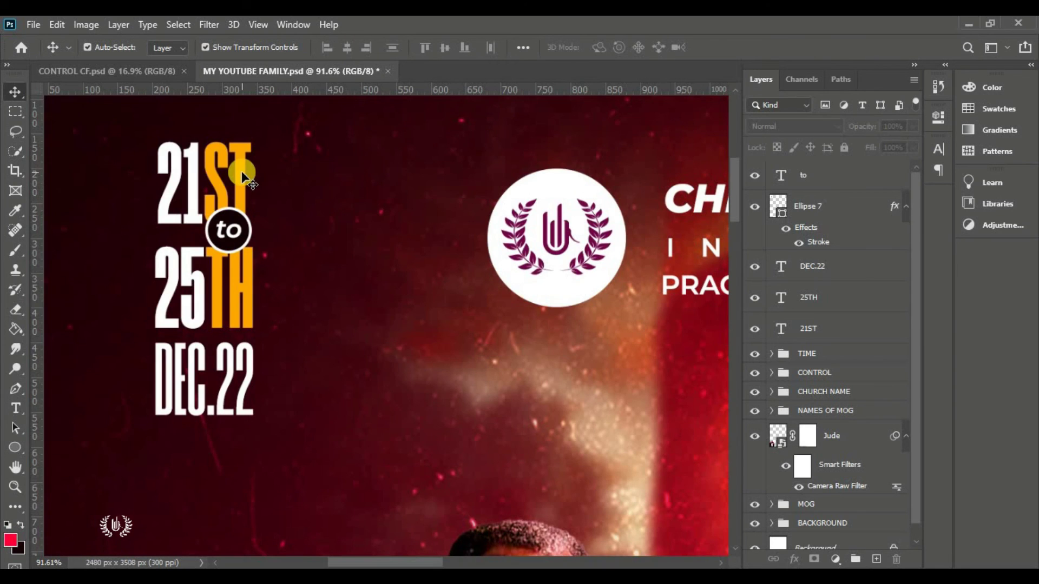
{"action": "left_click", "coordinate": [242, 173]}
{"action": "key", "text": "ctrl+t"}
{"action": "left_click_drag", "start_coordinate": [251, 247], "coordinate": [255, 251]}
{"action": "left_click", "coordinate": [753, 47]}
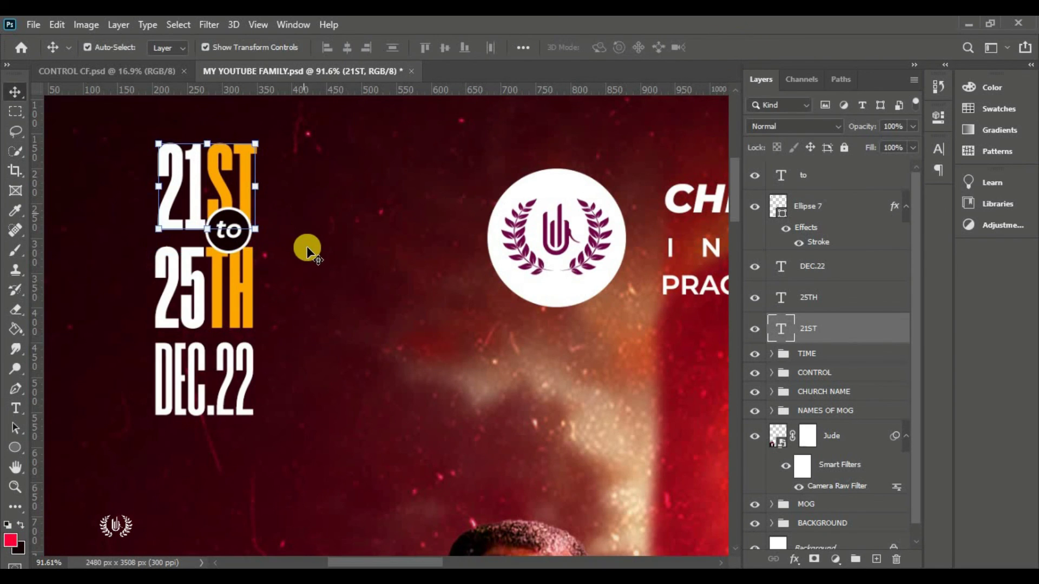
{"action": "scroll", "coordinate": [304, 250], "scroll_direction": "up", "scroll_amount": 1}
{"action": "scroll", "coordinate": [304, 250], "scroll_direction": "down", "scroll_amount": 2}
Draw a thin white vertical rectangle beside the date
{"action": "left_click", "coordinate": [839, 172]}
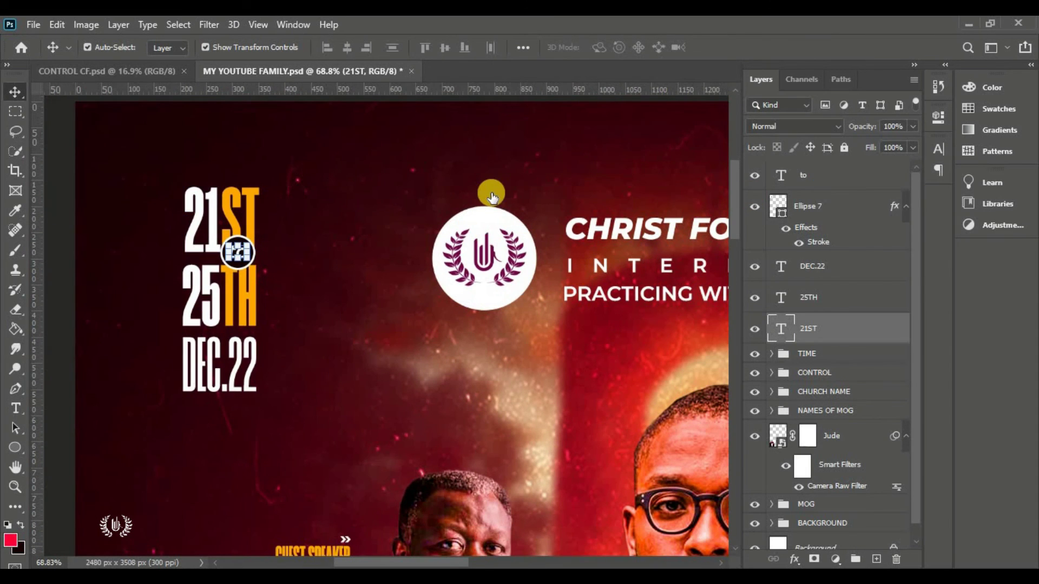
{"action": "right_click", "coordinate": [16, 452]}
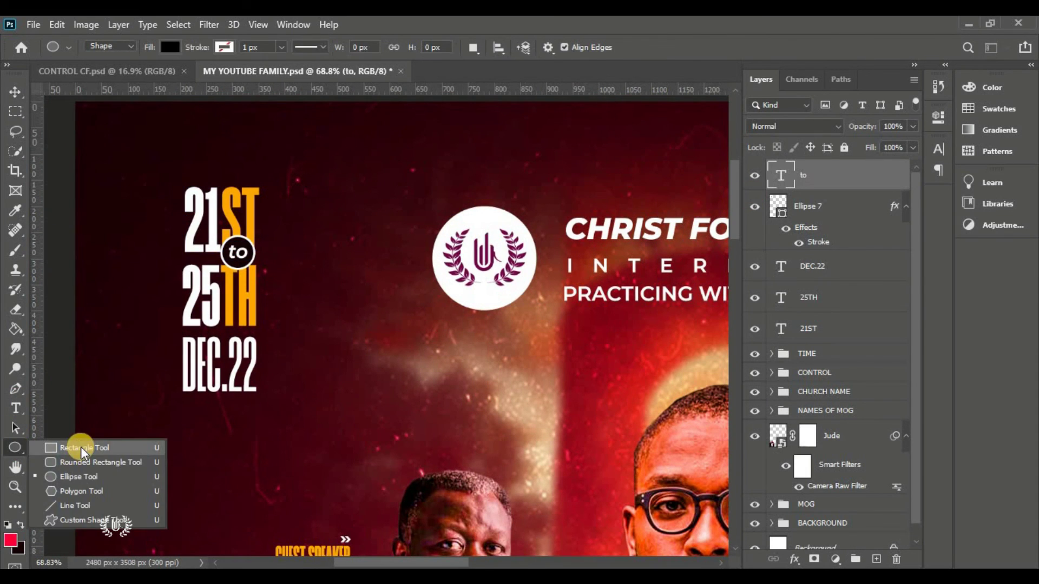
{"action": "left_click", "coordinate": [76, 447]}
{"action": "left_click", "coordinate": [171, 47]}
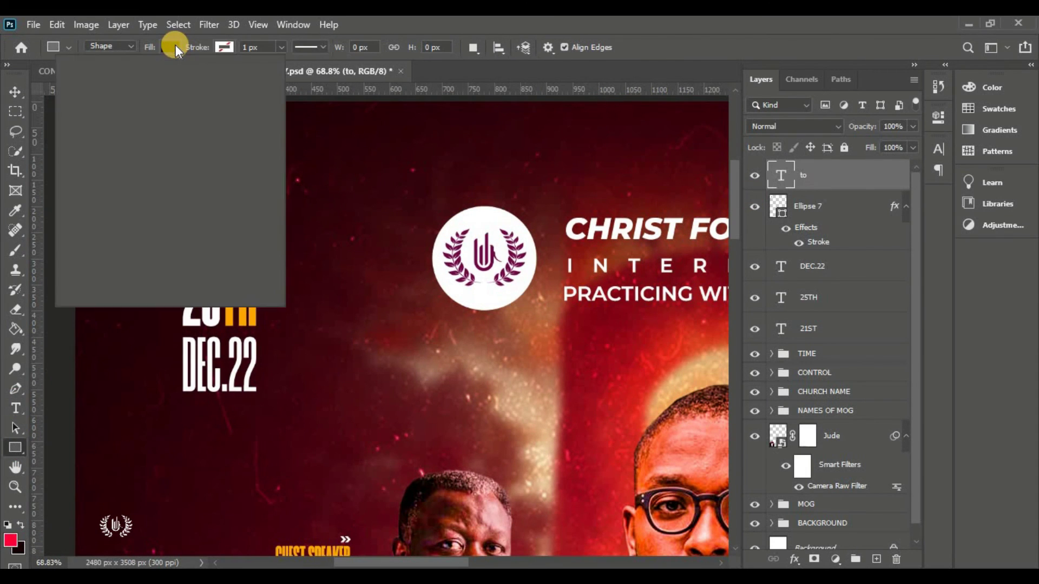
{"action": "left_click", "coordinate": [64, 129]}
{"action": "left_click", "coordinate": [164, 47]}
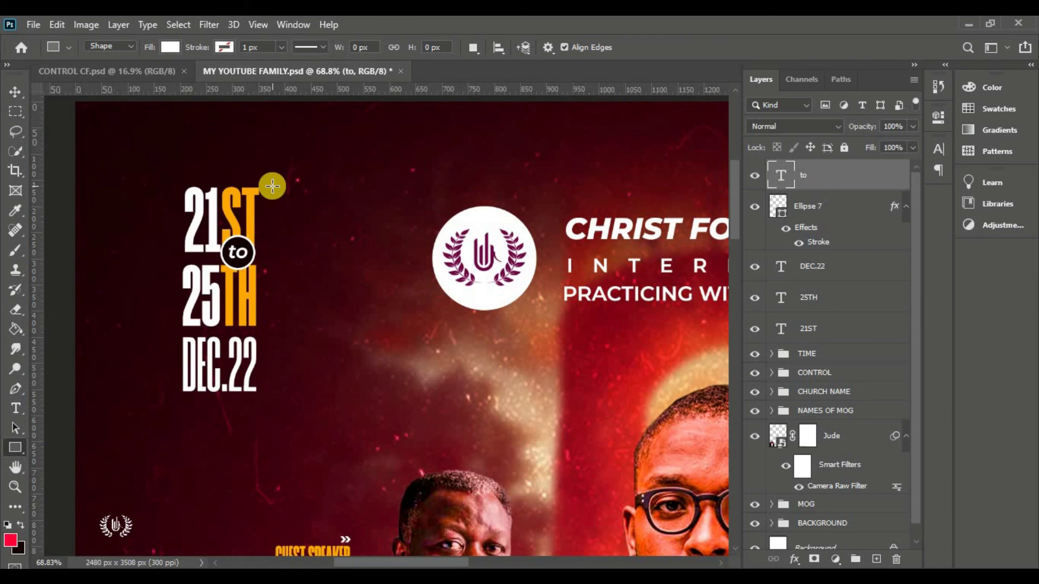
{"action": "left_click_drag", "start_coordinate": [271, 199], "coordinate": [273, 389]}
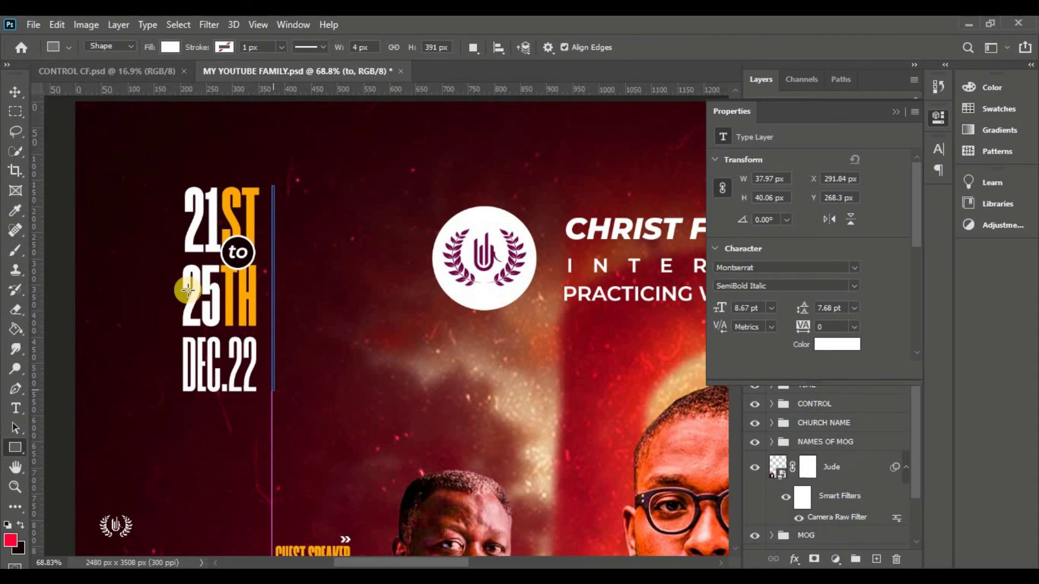
Group the new line with the date text layers into a group named DATE
{"action": "left_click", "coordinate": [15, 93]}
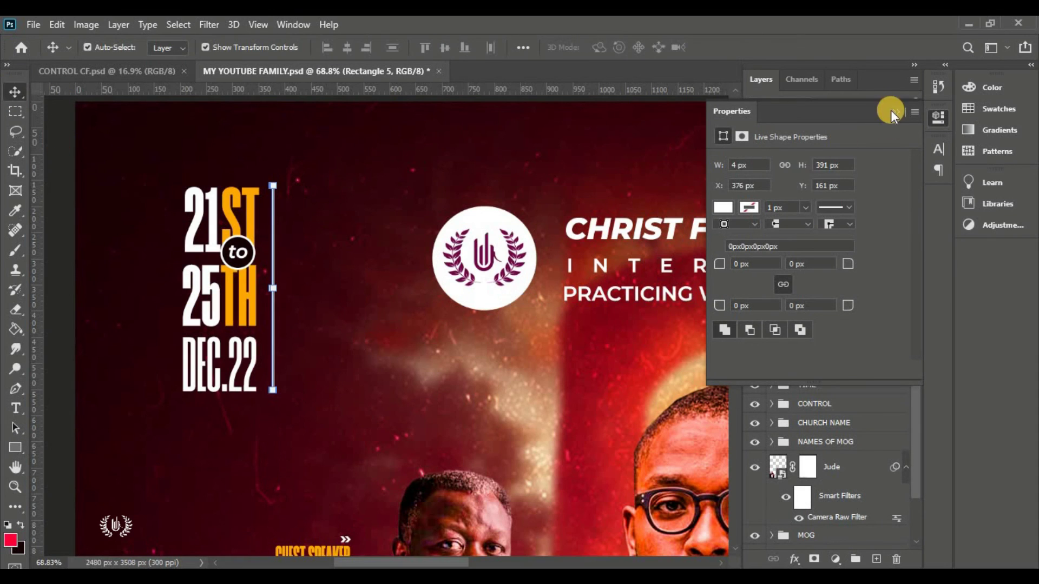
{"action": "left_click", "coordinate": [896, 112]}
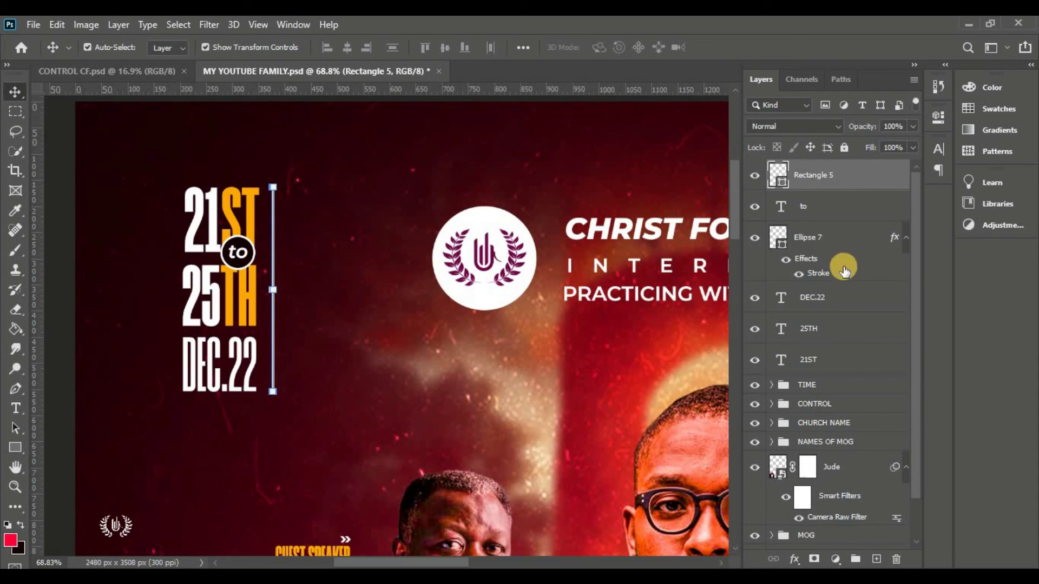
{"action": "key", "text": "ctrl+0"}
{"action": "left_click", "coordinate": [648, 286], "text": "ctrl"}
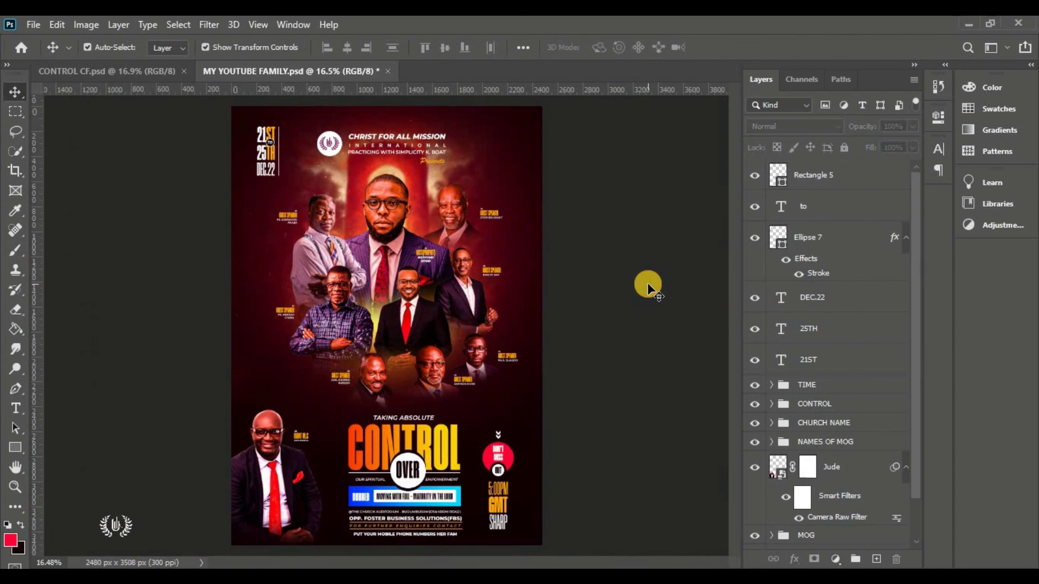
{"action": "left_click", "coordinate": [829, 179]}
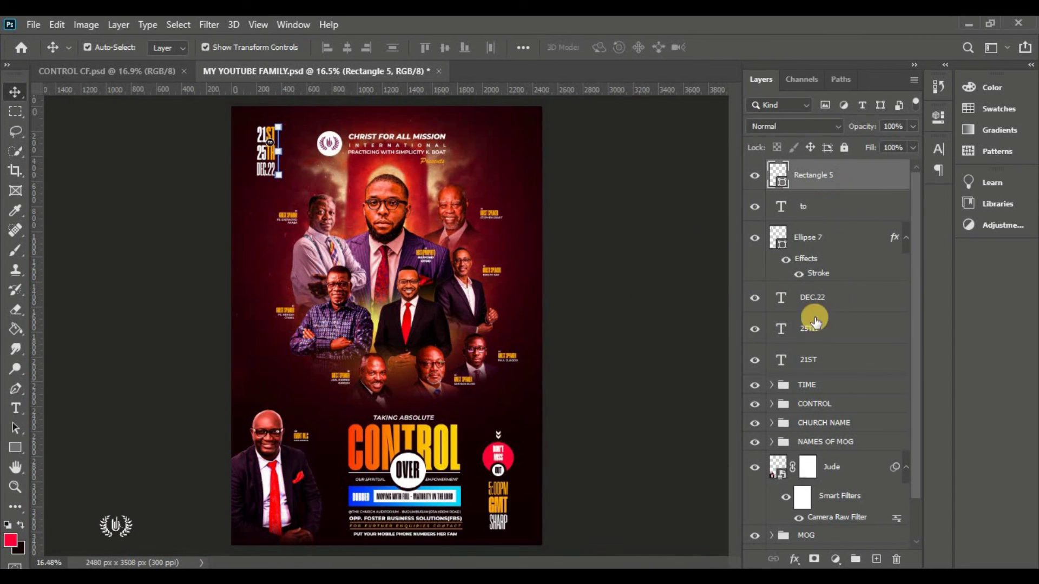
{"action": "left_click", "coordinate": [826, 365], "text": "shift"}
{"action": "left_click", "coordinate": [855, 556]}
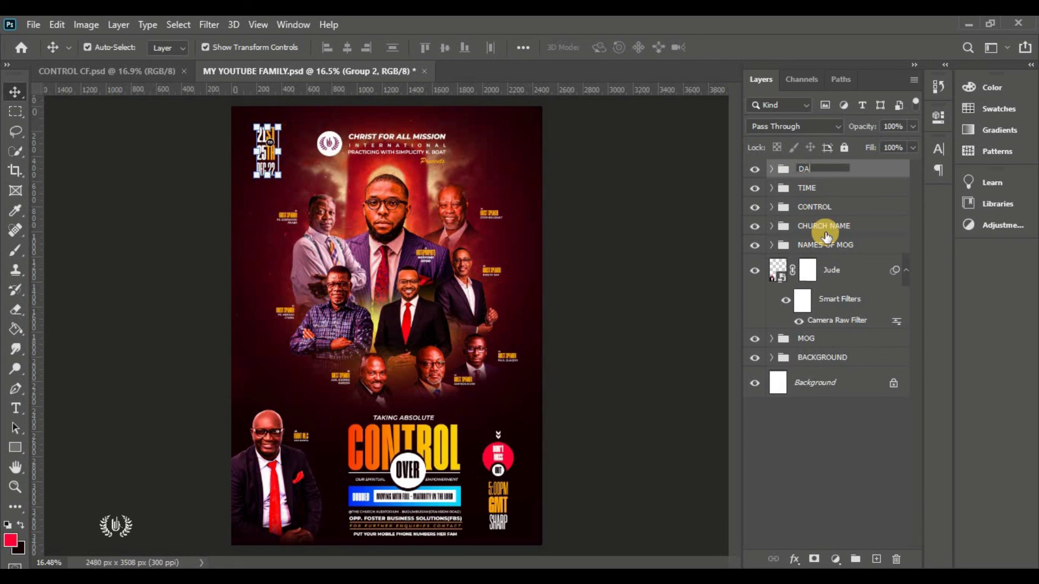
{"action": "left_click", "coordinate": [725, 211]}
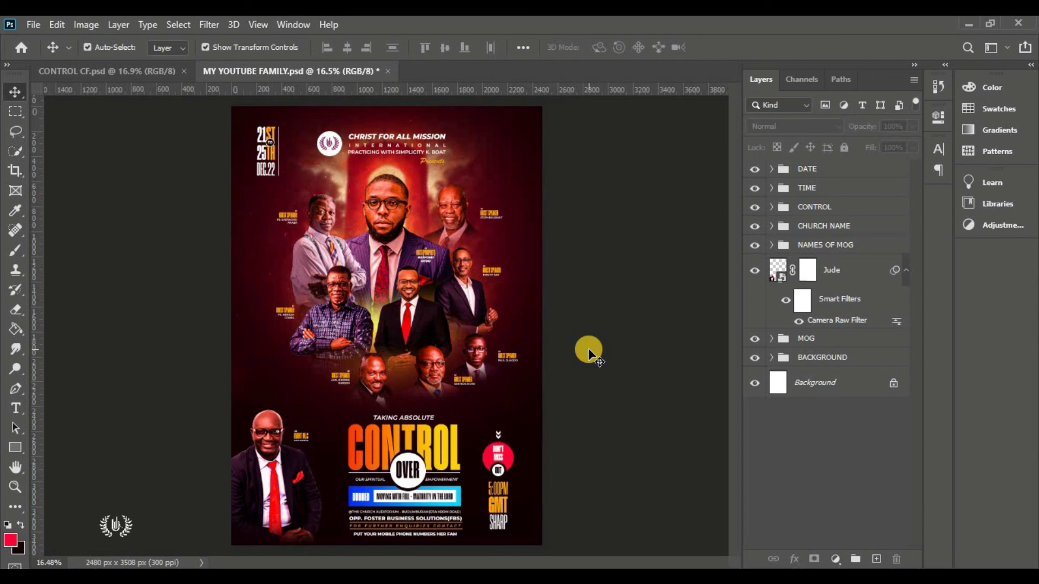
Place the Lens Flare image into the poster as an embedded layer
{"action": "left_click", "coordinate": [33, 26]}
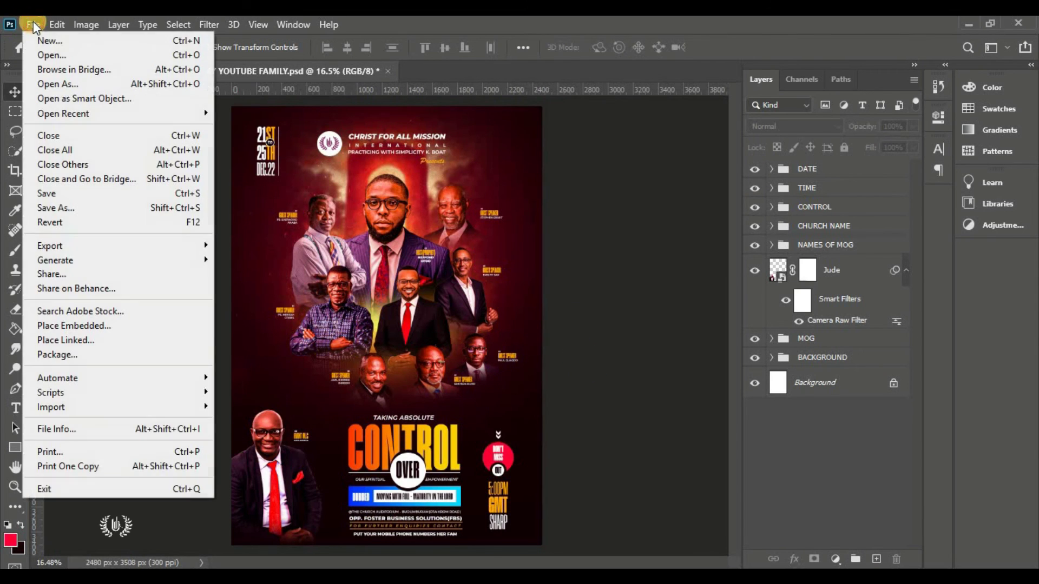
{"action": "left_click", "coordinate": [164, 326]}
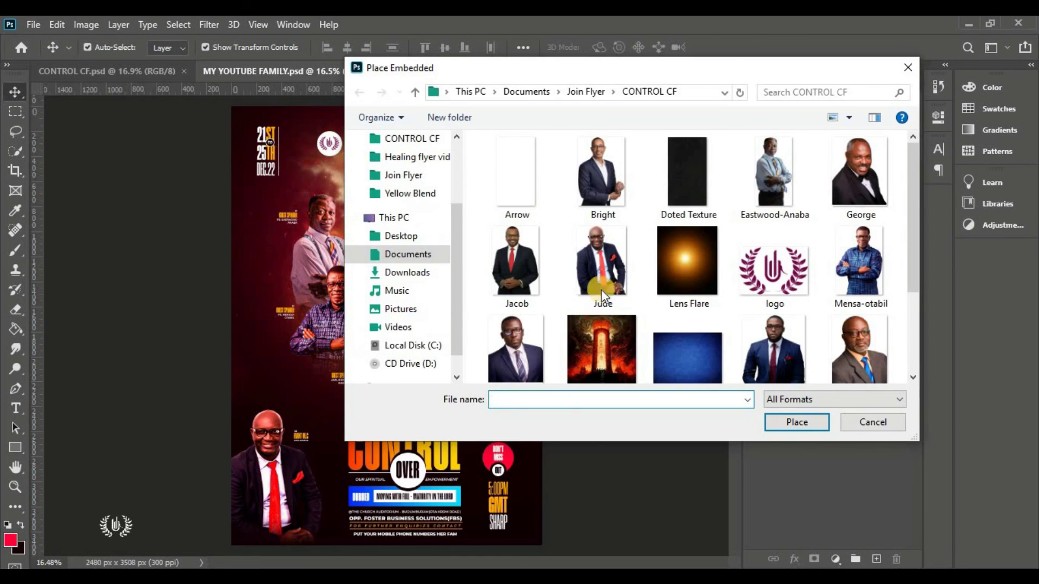
{"action": "left_click", "coordinate": [691, 262]}
{"action": "left_click", "coordinate": [796, 422]}
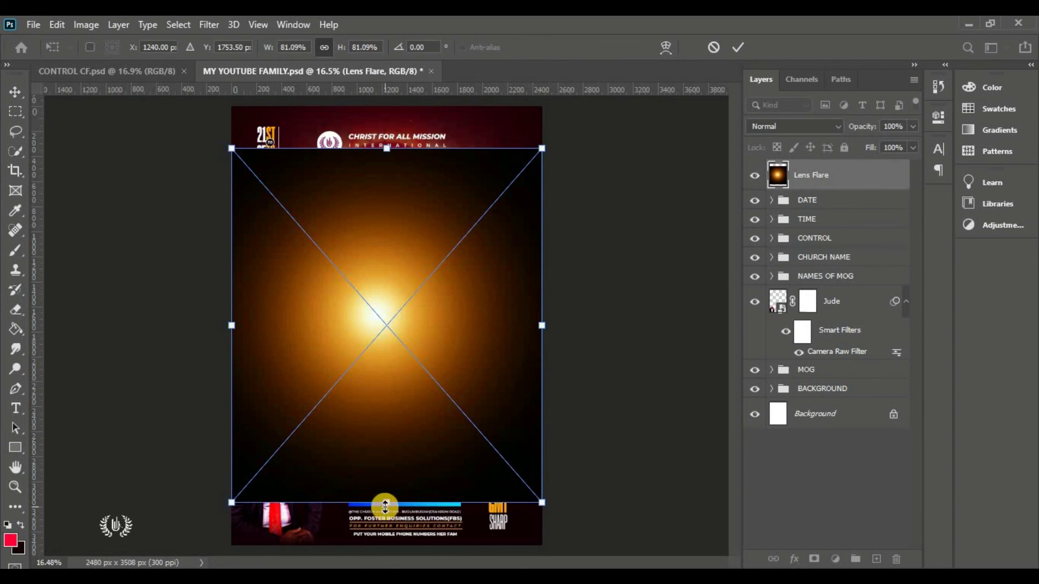
Shrink the flare to about 14%, position it over the central speaker, and set Screen blend mode
{"action": "left_click_drag", "start_coordinate": [385, 505], "coordinate": [386, 209]}
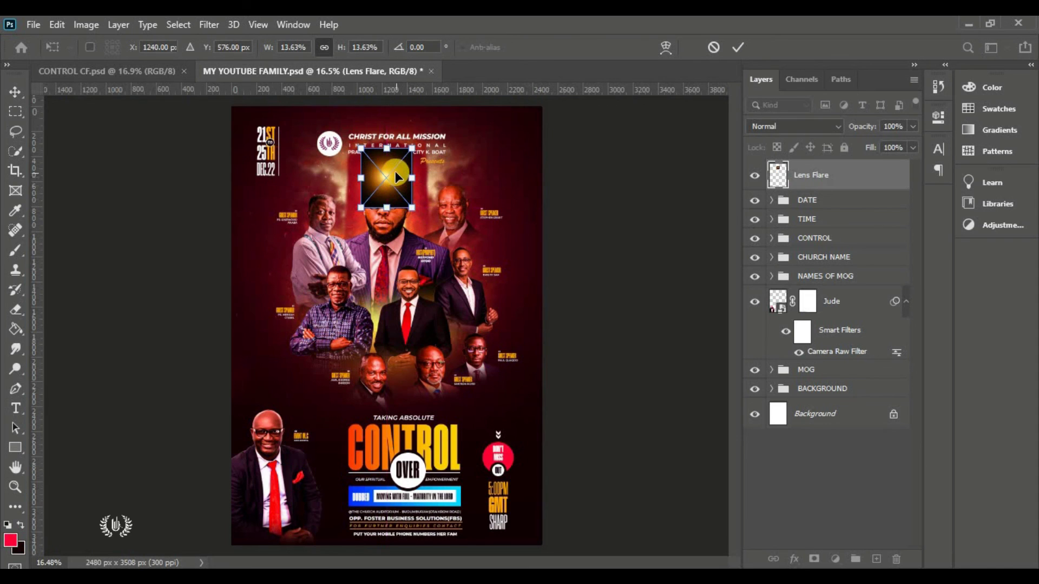
{"action": "scroll", "coordinate": [451, 232], "scroll_direction": "up", "scroll_amount": 3}
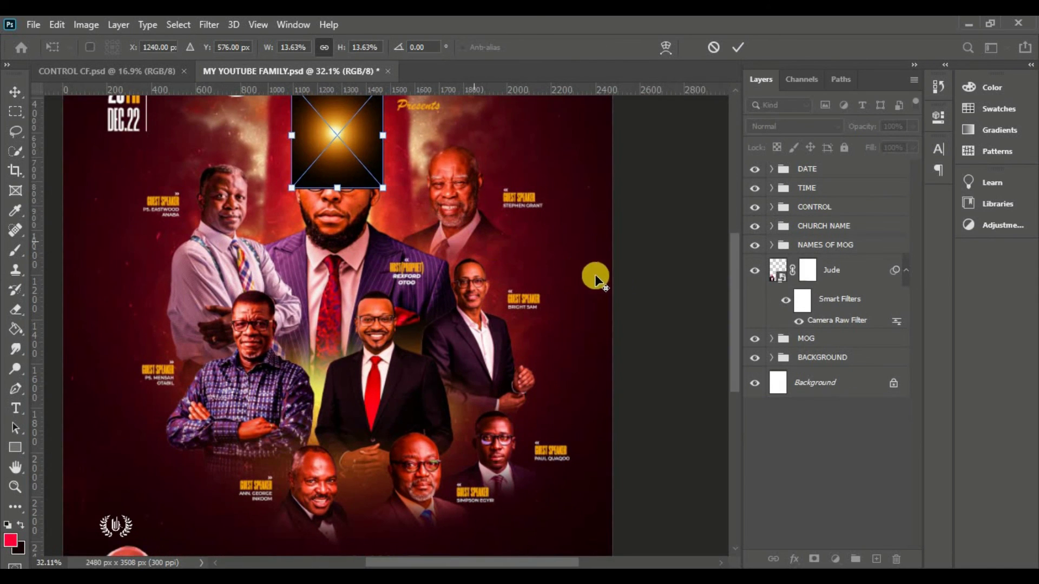
{"action": "scroll", "coordinate": [735, 300], "scroll_direction": "up", "scroll_amount": 5}
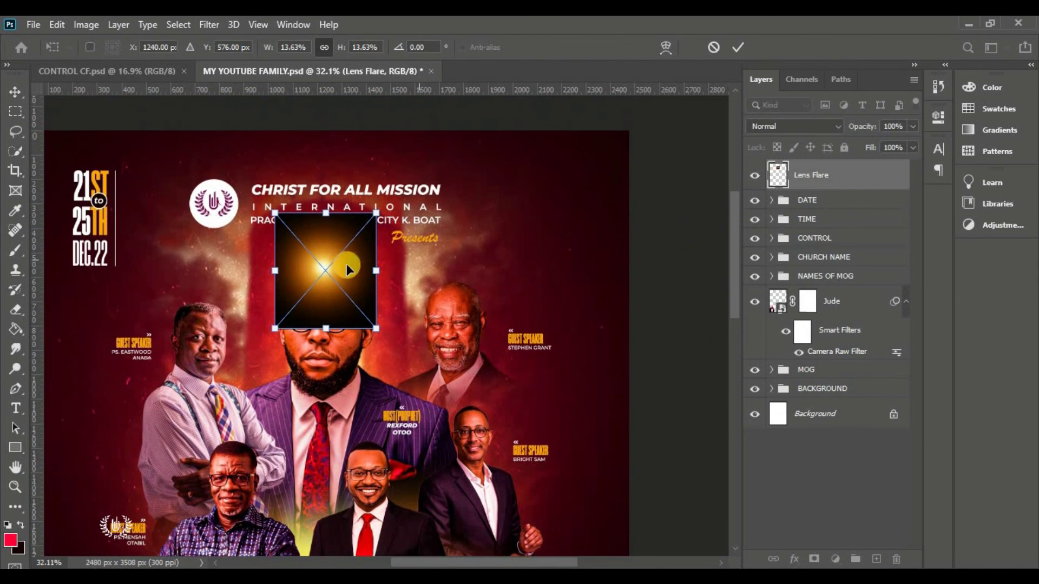
{"action": "left_click_drag", "start_coordinate": [346, 264], "coordinate": [378, 387]}
{"action": "key", "text": "Return"}
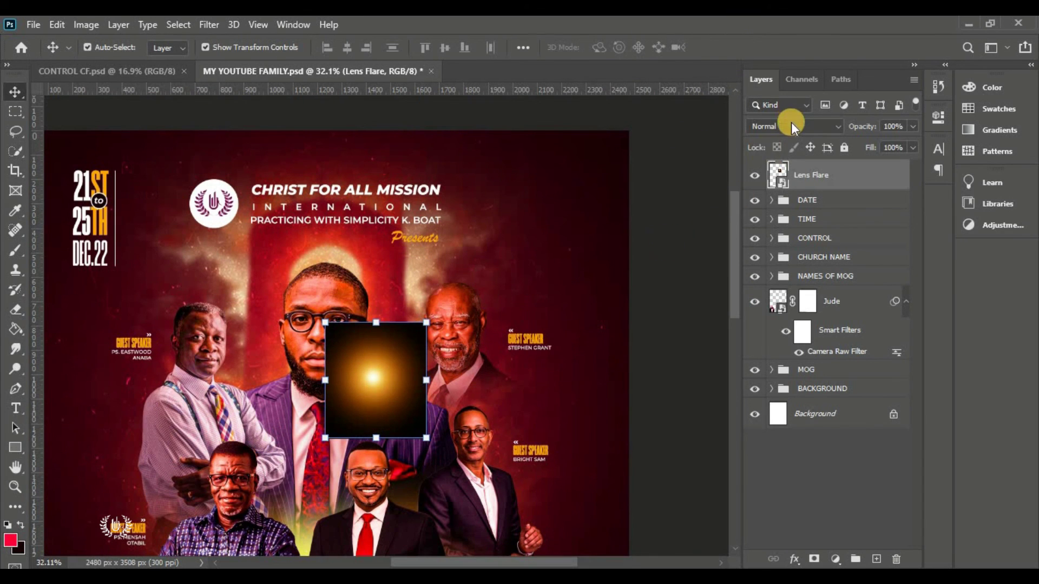
{"action": "left_click", "coordinate": [790, 122]}
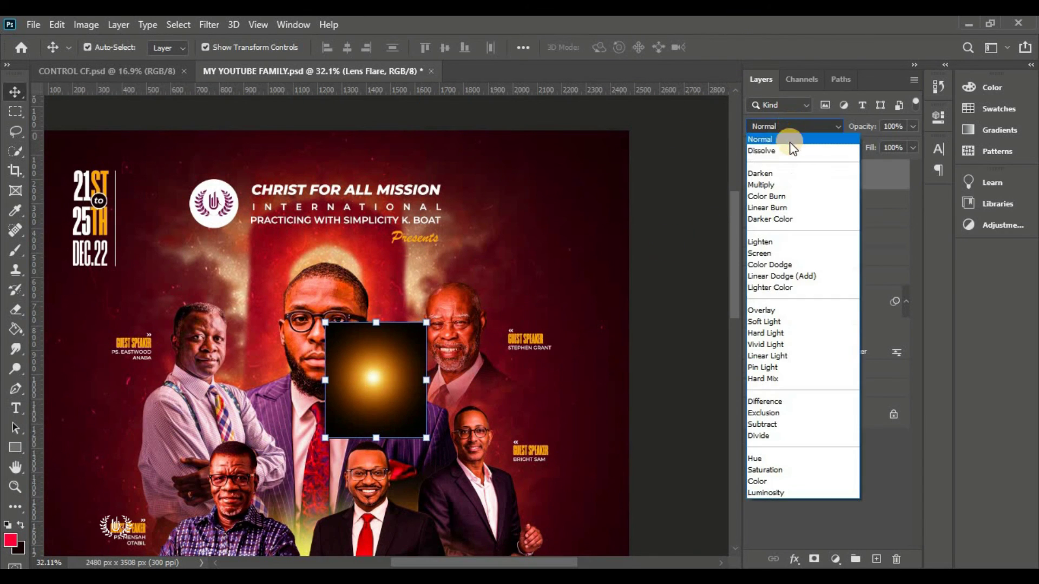
{"action": "left_click", "coordinate": [763, 252]}
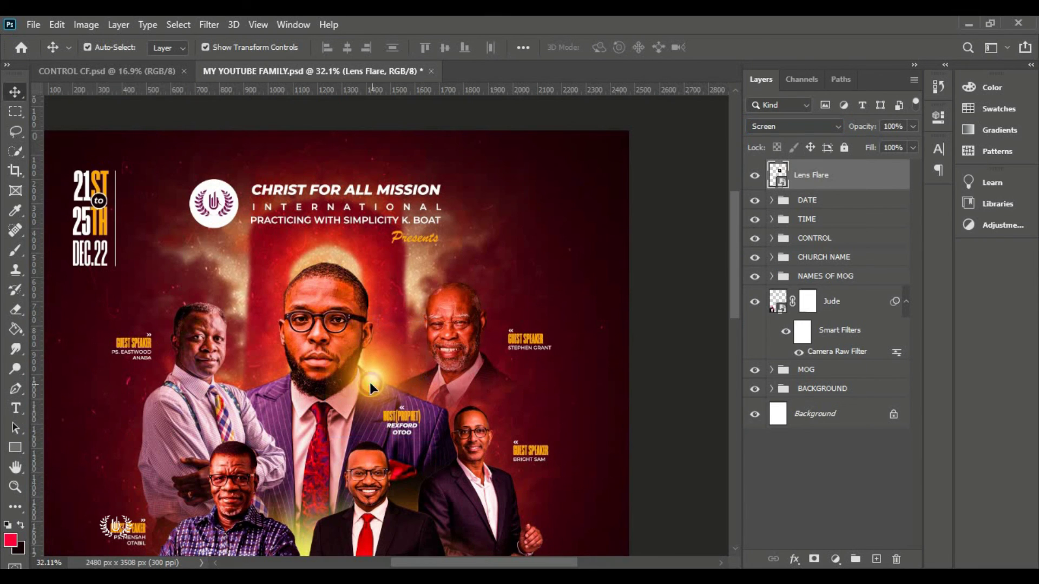
{"action": "left_click_drag", "start_coordinate": [369, 382], "coordinate": [365, 380]}
Mask the Lens Flare layer and paint out the stray lower glow with a 100%-flow brush
{"action": "left_click", "coordinate": [656, 354]}
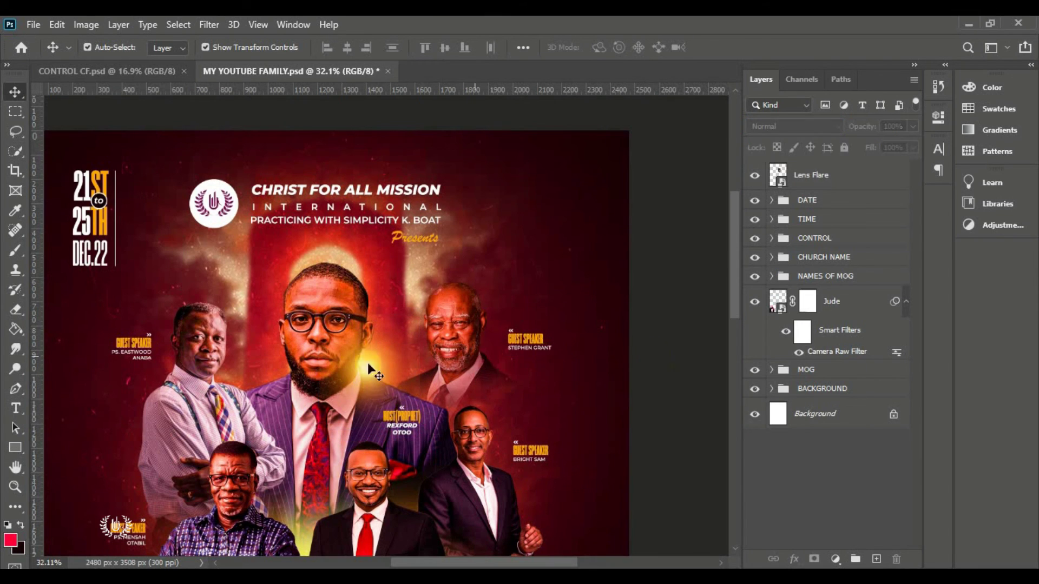
{"action": "left_click", "coordinate": [755, 176]}
{"action": "left_click", "coordinate": [755, 177]}
{"action": "left_click", "coordinate": [823, 173]}
{"action": "left_click", "coordinate": [813, 559]}
{"action": "left_click_drag", "start_coordinate": [10, 253], "coordinate": [54, 250]}
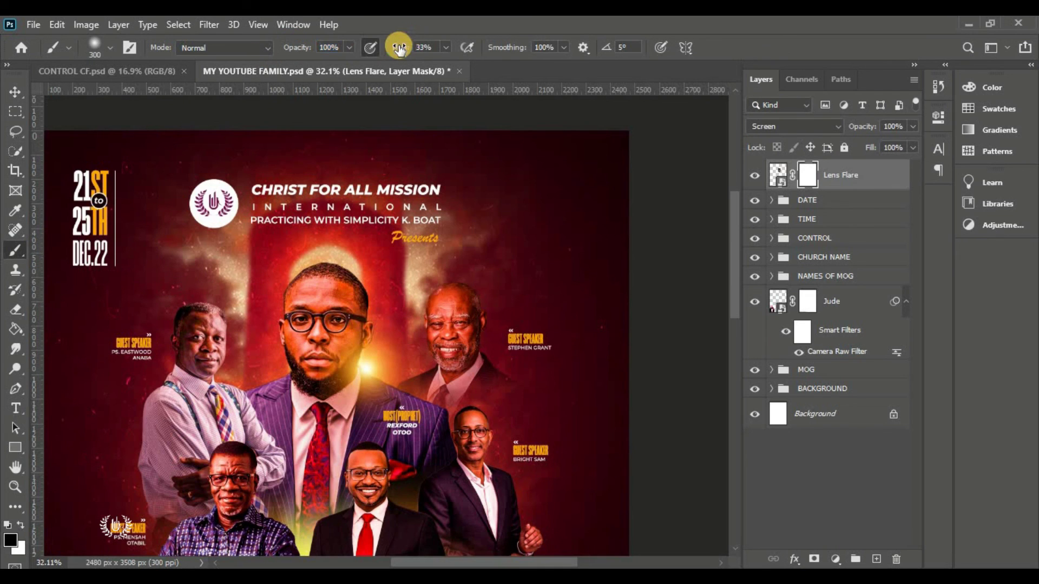
{"action": "left_click_drag", "start_coordinate": [399, 48], "coordinate": [512, 53]}
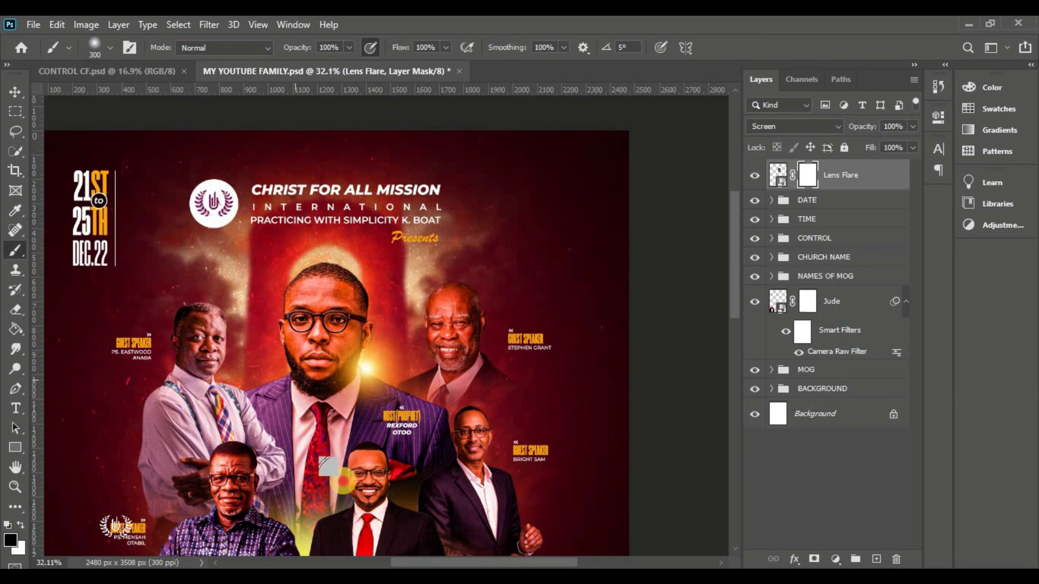
{"action": "left_click", "coordinate": [344, 481]}
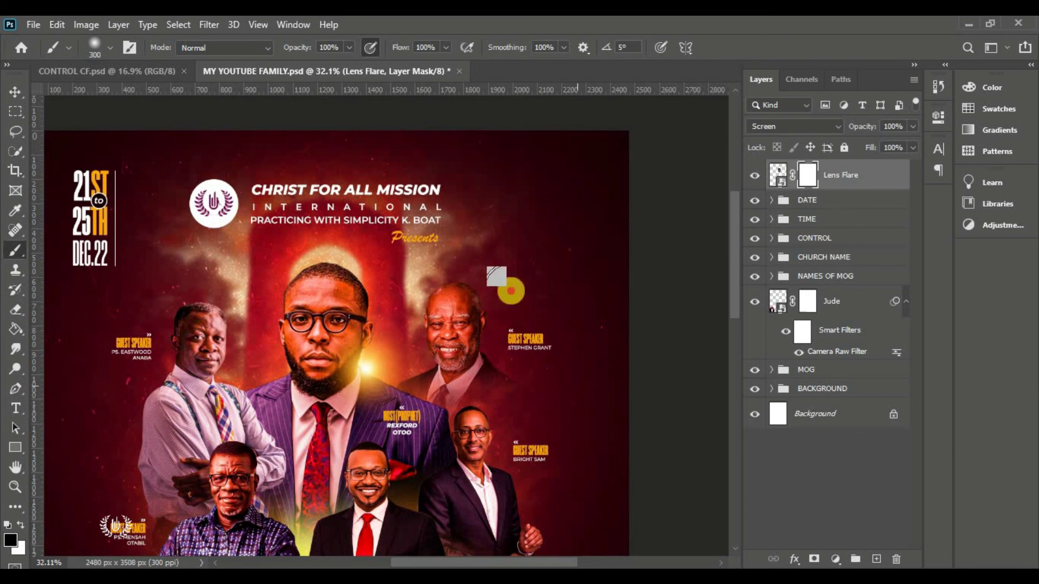
Nudge the lens flare image slightly into its final position
{"action": "left_click", "coordinate": [16, 99]}
{"action": "key", "text": "ctrl+2"}
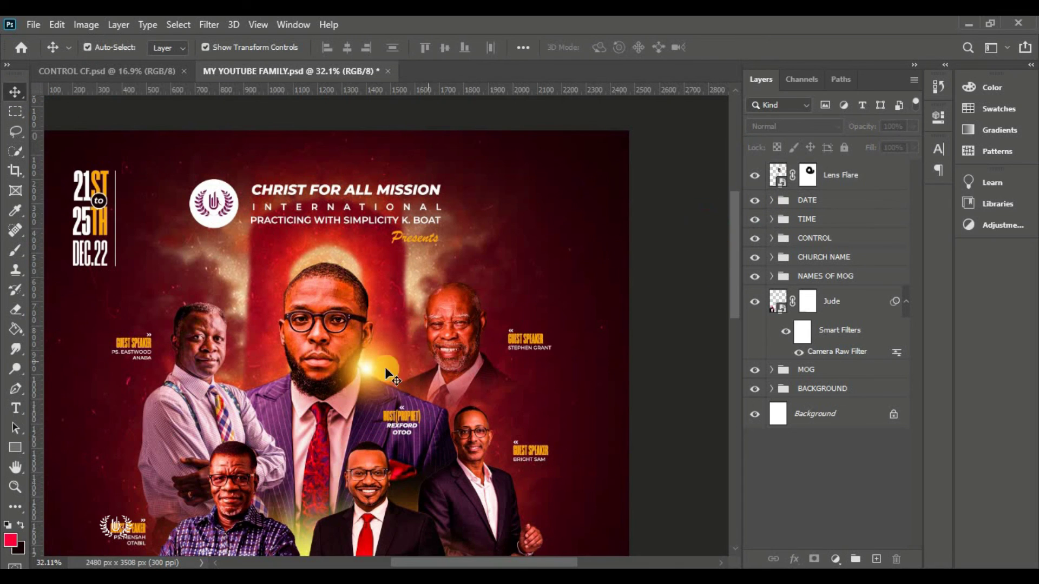
{"action": "left_click_drag", "start_coordinate": [359, 377], "coordinate": [359, 374]}
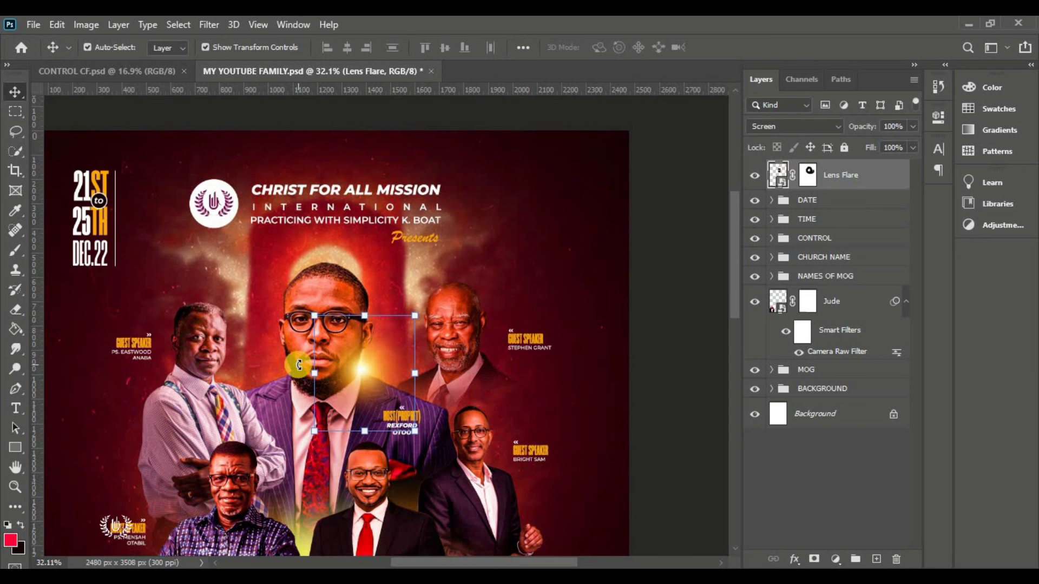
{"action": "left_click", "coordinate": [568, 470]}
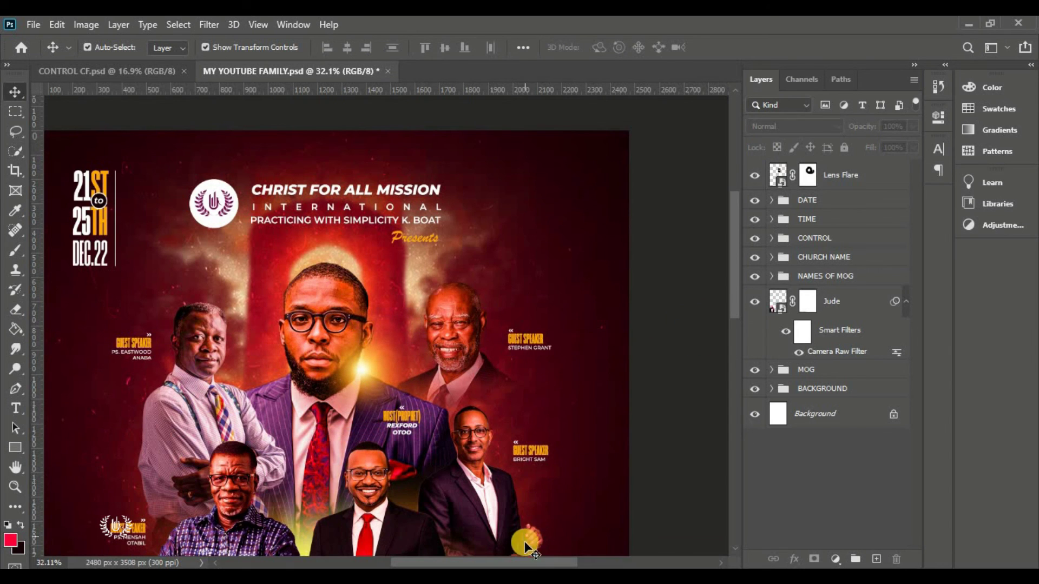
Enlarge the DATE group proportionally and fit the poster in view
{"action": "scroll", "coordinate": [633, 444], "scroll_direction": "left", "scroll_amount": 3}
{"action": "left_click", "coordinate": [817, 199]}
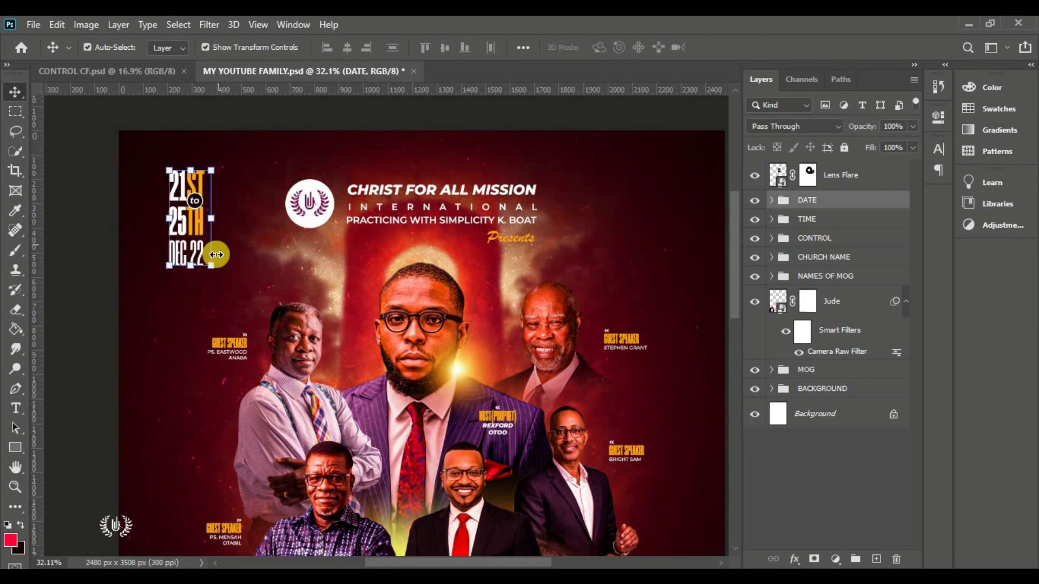
{"action": "left_click", "coordinate": [207, 268]}
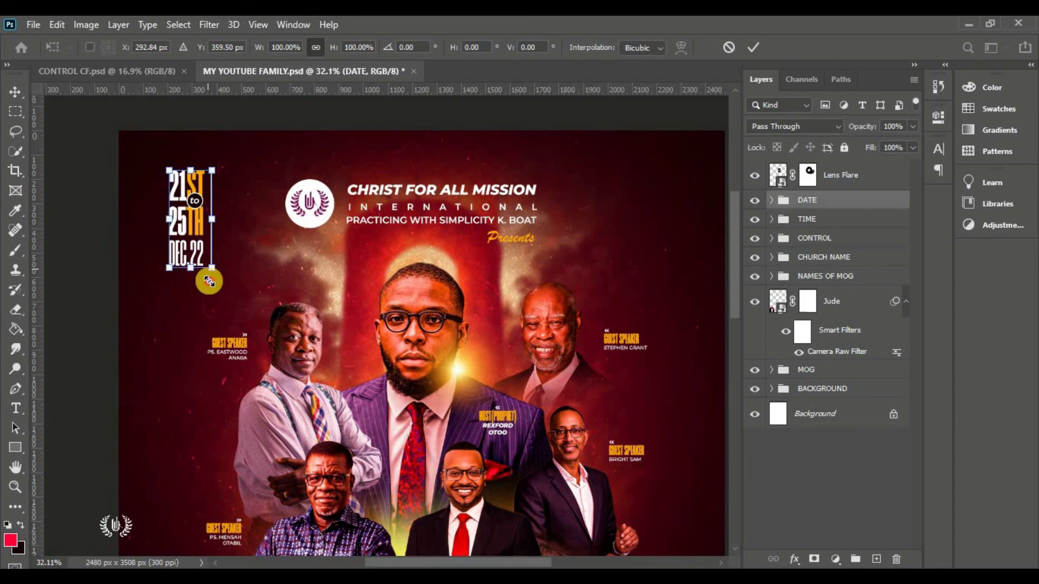
{"action": "left_click_drag", "start_coordinate": [209, 281], "coordinate": [164, 292]}
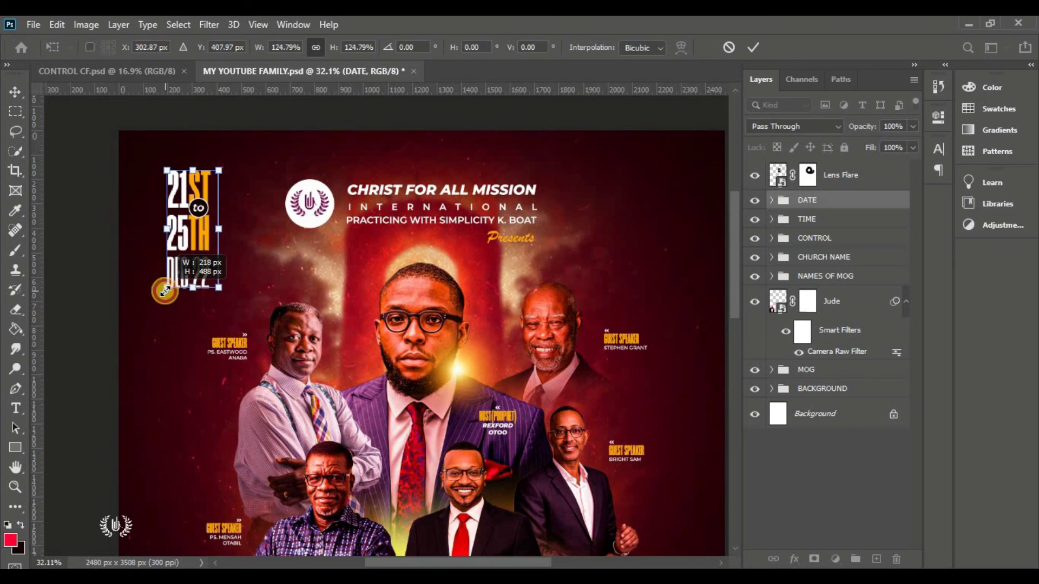
{"action": "key", "text": "Return"}
{"action": "left_click", "coordinate": [452, 107]}
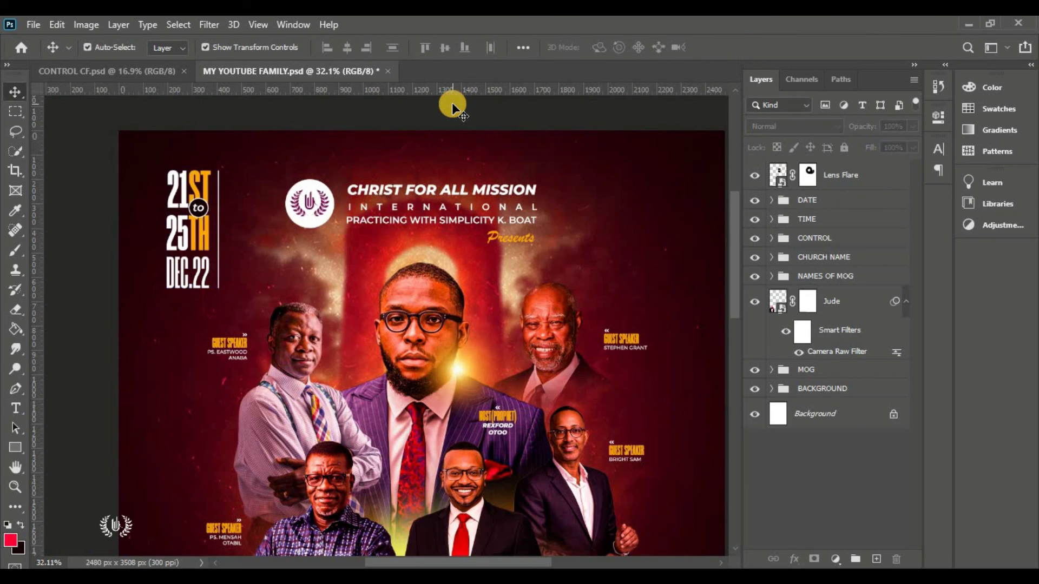
{"action": "key", "text": "ctrl+0"}
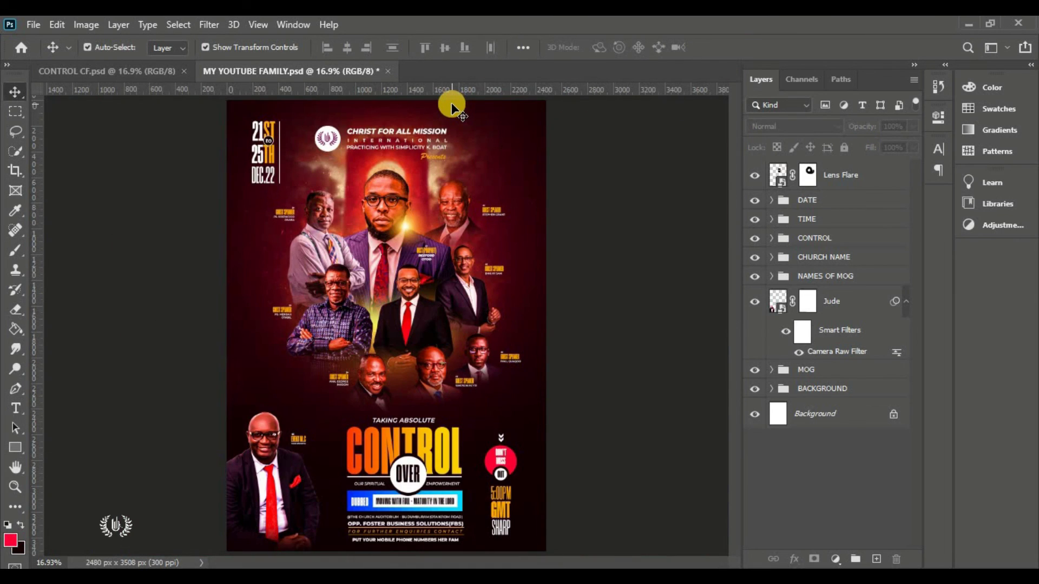
Place the Arrow image small and give it a Gradient Overlay
{"action": "left_click", "coordinate": [33, 24]}
{"action": "left_click", "coordinate": [60, 292]}
{"action": "double_click", "coordinate": [517, 243]}
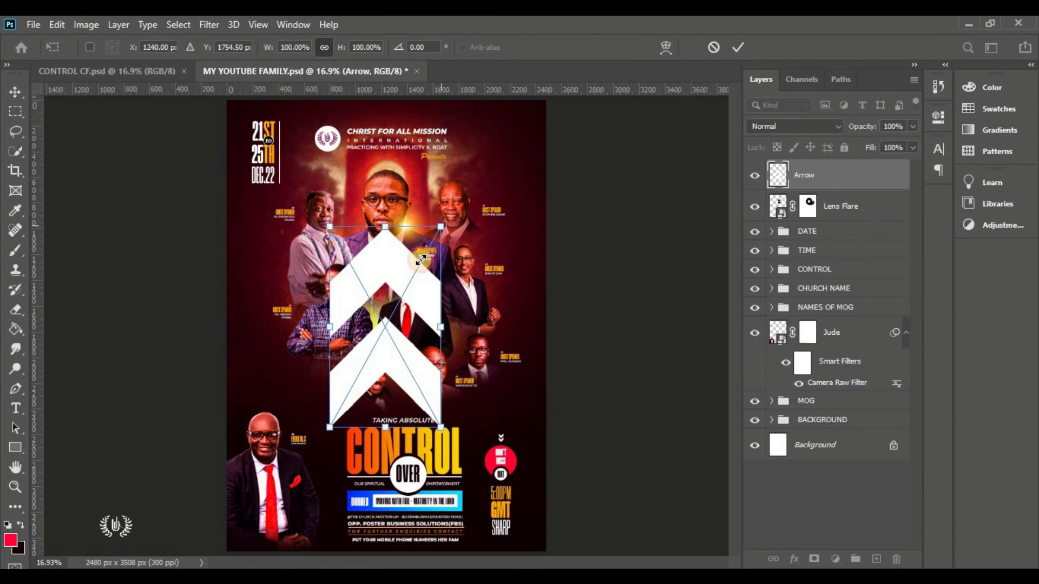
{"action": "left_click_drag", "start_coordinate": [373, 422], "coordinate": [277, 394]}
{"action": "key", "text": "Return"}
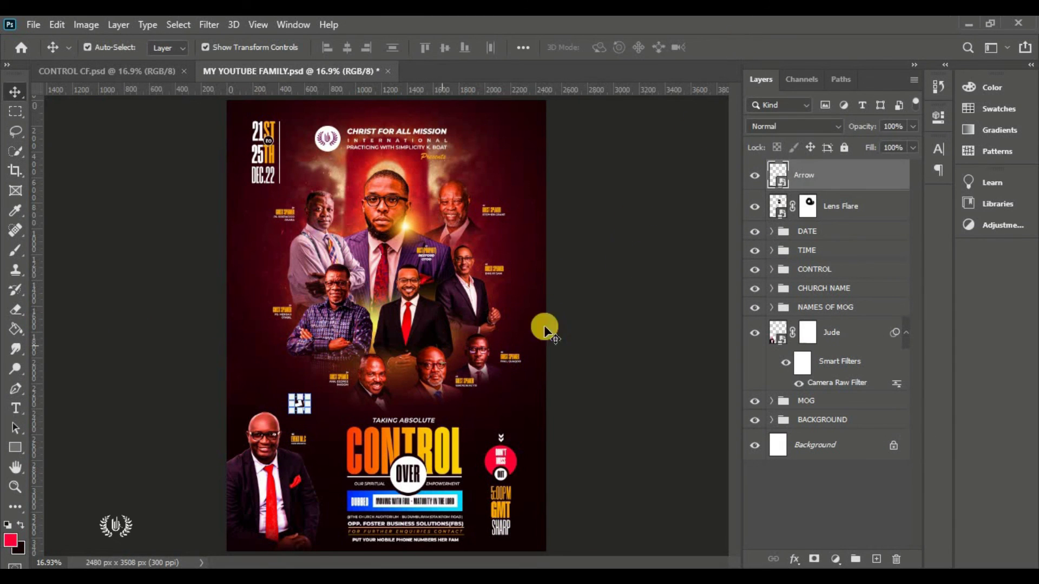
{"action": "left_click", "coordinate": [794, 558]}
{"action": "left_click", "coordinate": [832, 412]}
{"action": "left_click", "coordinate": [985, 172]}
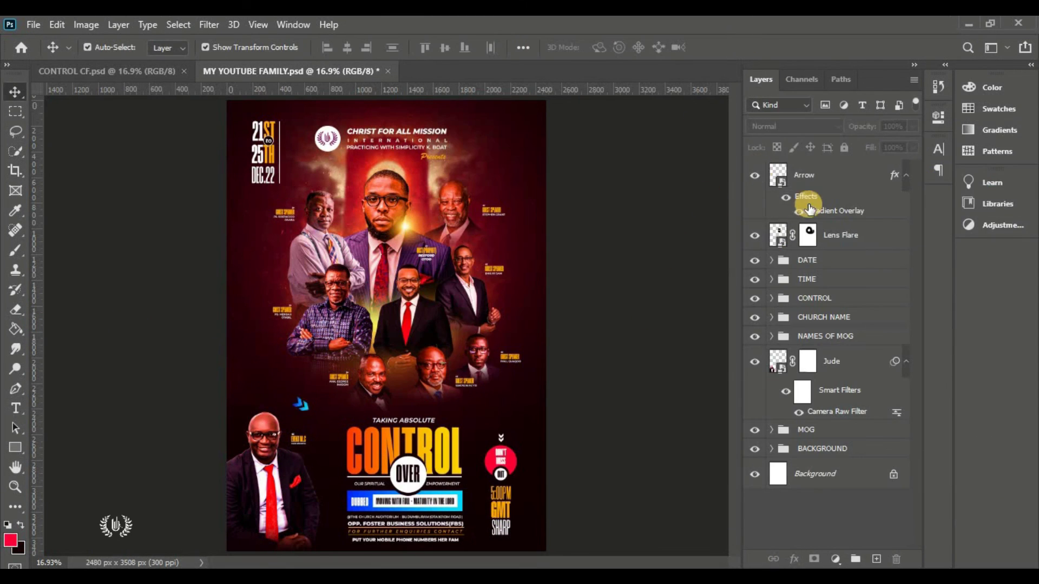
Draw a rounded rectangle at the left edge and duplicate it to the top right
{"action": "left_click_drag", "start_coordinate": [14, 441], "coordinate": [65, 444]}
{"action": "mouse_move", "coordinate": [234, 326]}
{"action": "left_mouse_down"}
{"action": "mouse_move", "coordinate": [262, 365]}
{"action": "mouse_move", "coordinate": [216, 343]}
{"action": "mouse_move", "coordinate": [547, 143]}
{"action": "left_mouse_up"}
{"action": "left_click", "coordinate": [665, 283]}
{"action": "left_click", "coordinate": [754, 42]}
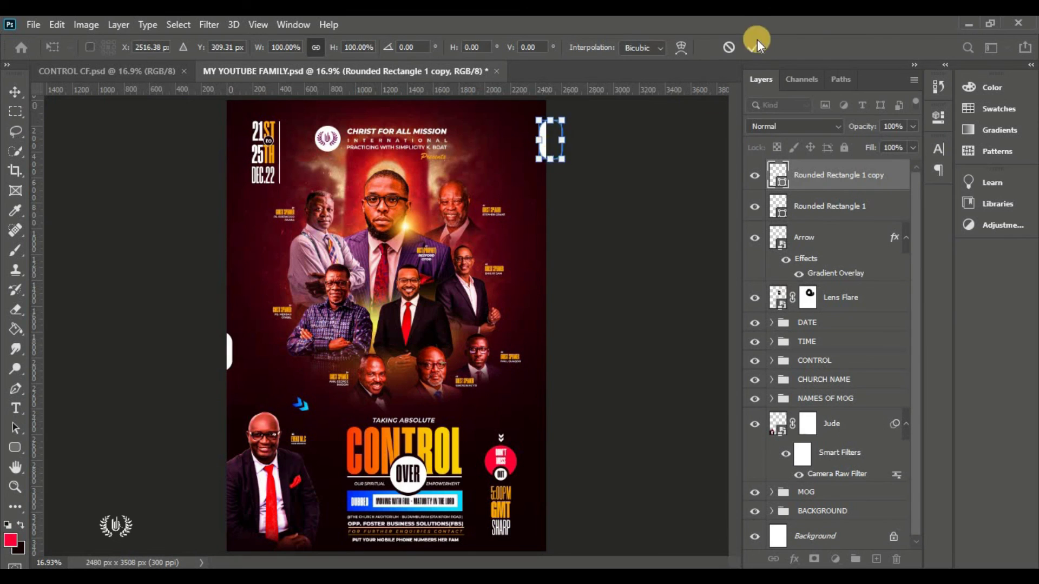
Give the original bar a yellow-to-orange gradient overlay, then group the top layers as Group 2
{"action": "left_click", "coordinate": [226, 349]}
{"action": "left_click", "coordinate": [794, 559]}
{"action": "left_click", "coordinate": [837, 401]}
{"action": "left_click", "coordinate": [536, 371]}
{"action": "left_click", "coordinate": [741, 235]}
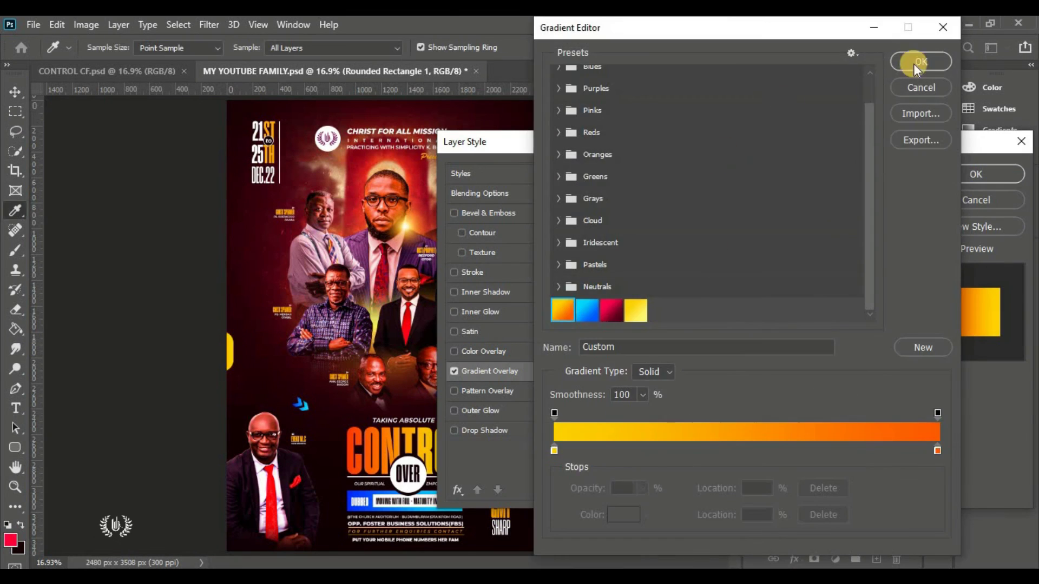
{"action": "left_click", "coordinate": [918, 63]}
{"action": "key", "text": "Return"}
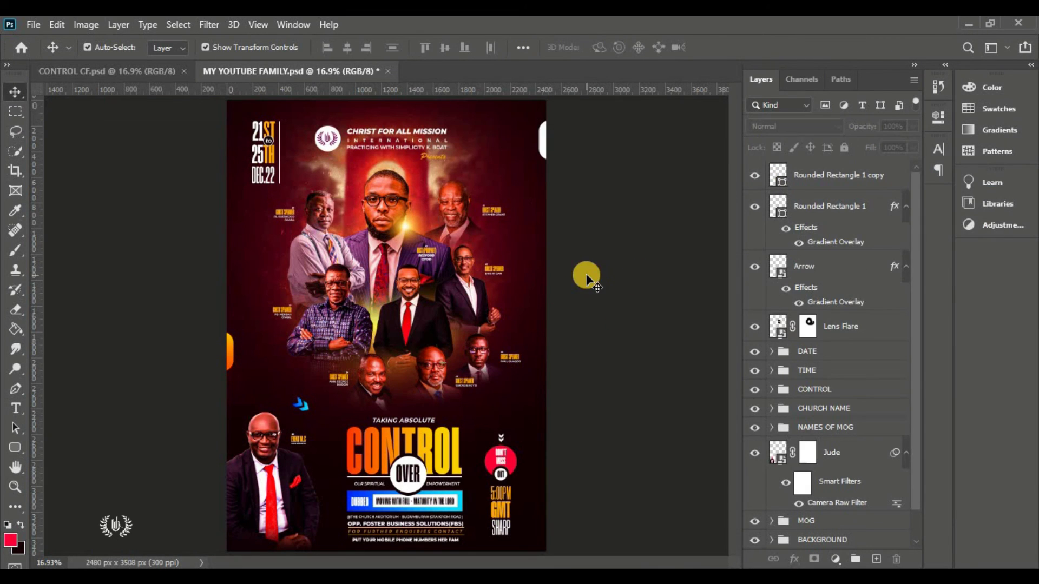
{"action": "key", "text": "ctrl+g"}
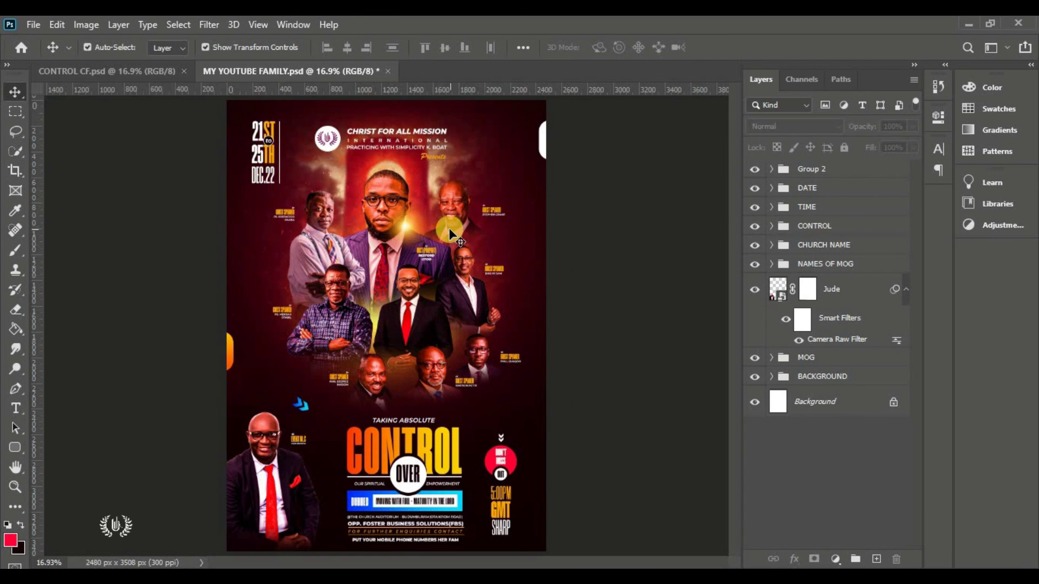
{"action": "left_click", "coordinate": [806, 169]}
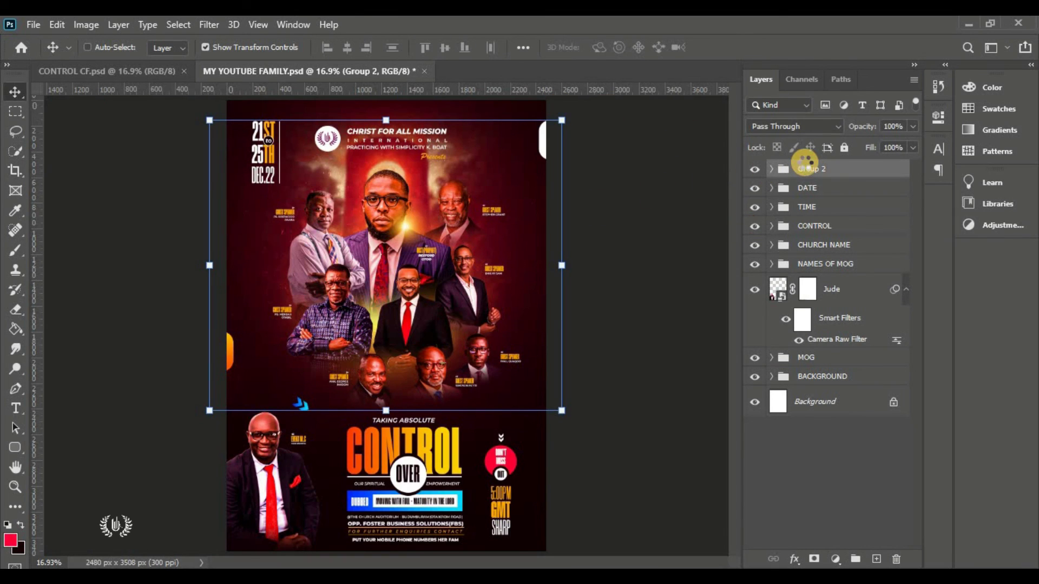
Stamp all visible layers into Layer 1 and convert it to a Smart Object
{"action": "key", "text": "ctrl+shift+alt+e"}
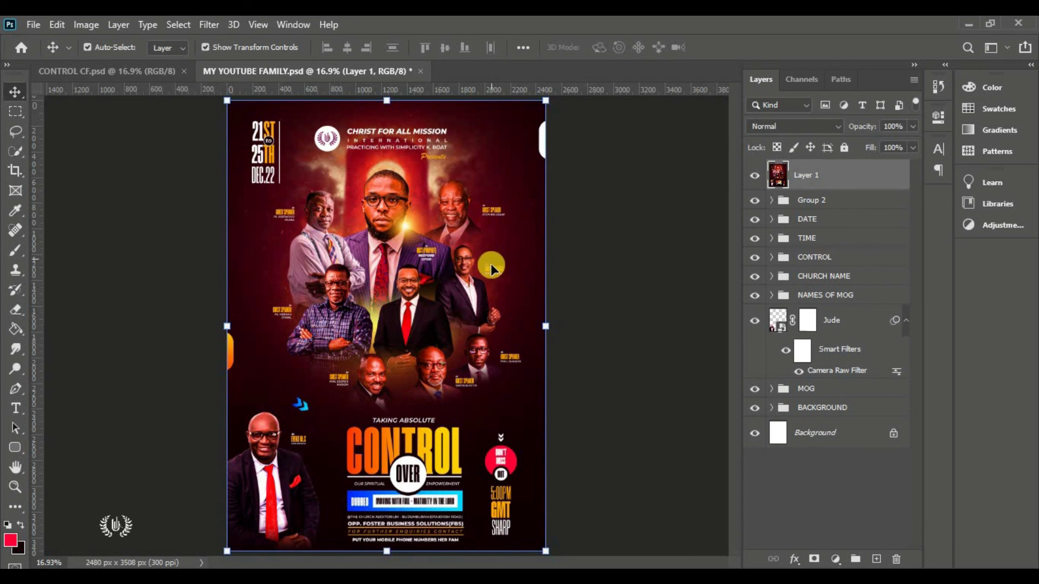
{"action": "left_click_drag", "start_coordinate": [492, 265], "coordinate": [568, 279]}
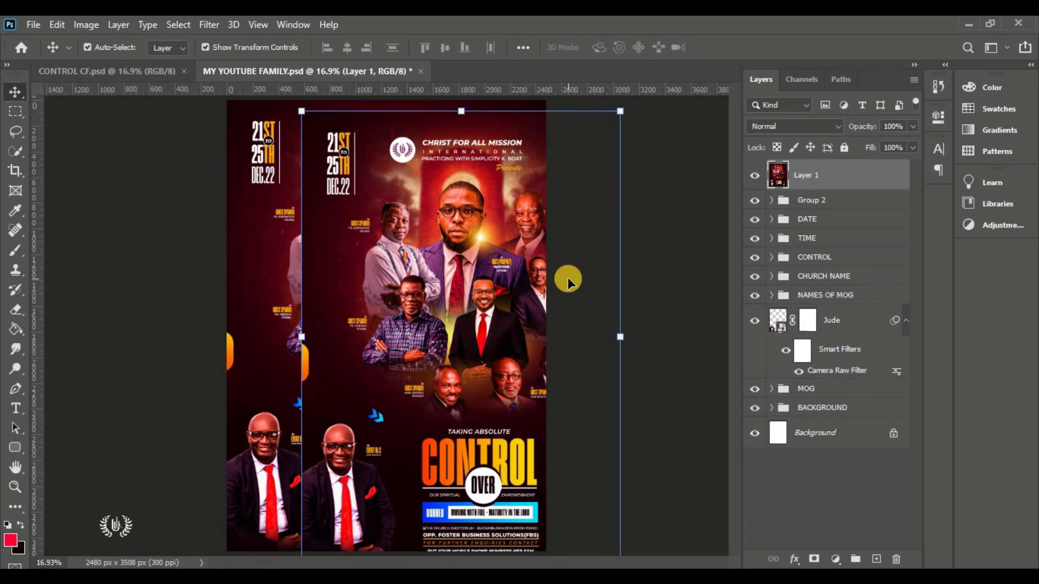
{"action": "key", "text": "ctrl+z"}
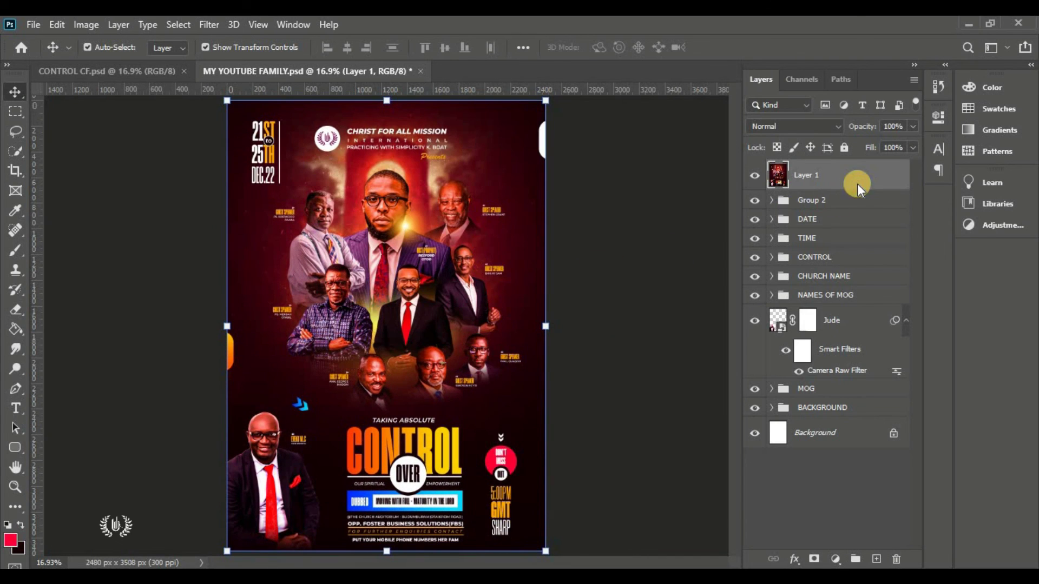
{"action": "right_click", "coordinate": [858, 186]}
{"action": "left_click", "coordinate": [823, 227]}
{"action": "left_click", "coordinate": [602, 313]}
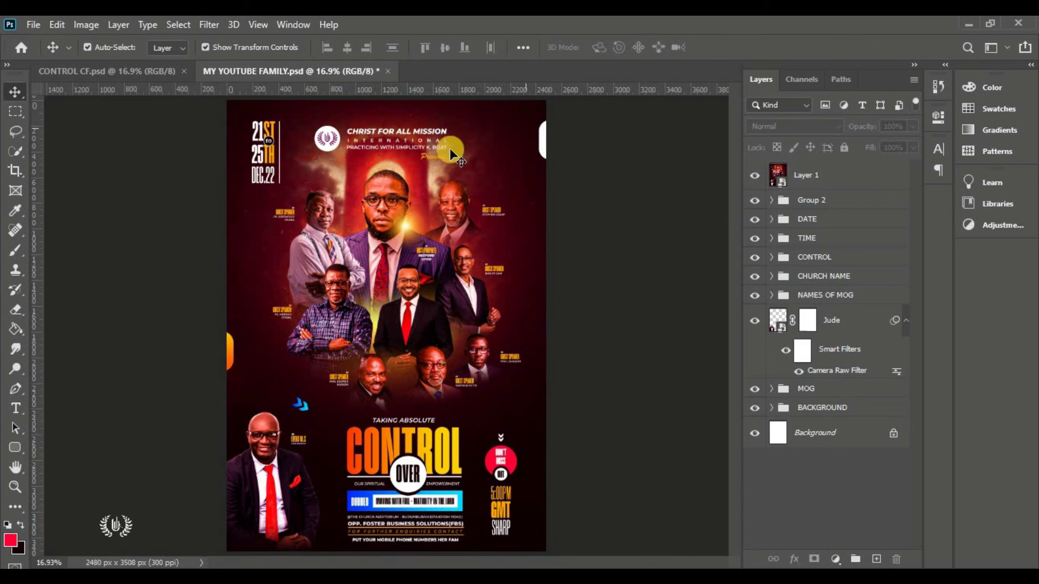
{"action": "left_click", "coordinate": [476, 276]}
In Camera Raw, set contrast +20, highlights +10, texture +50 and clarity 20
{"action": "key", "text": "shift+ctrl+a"}
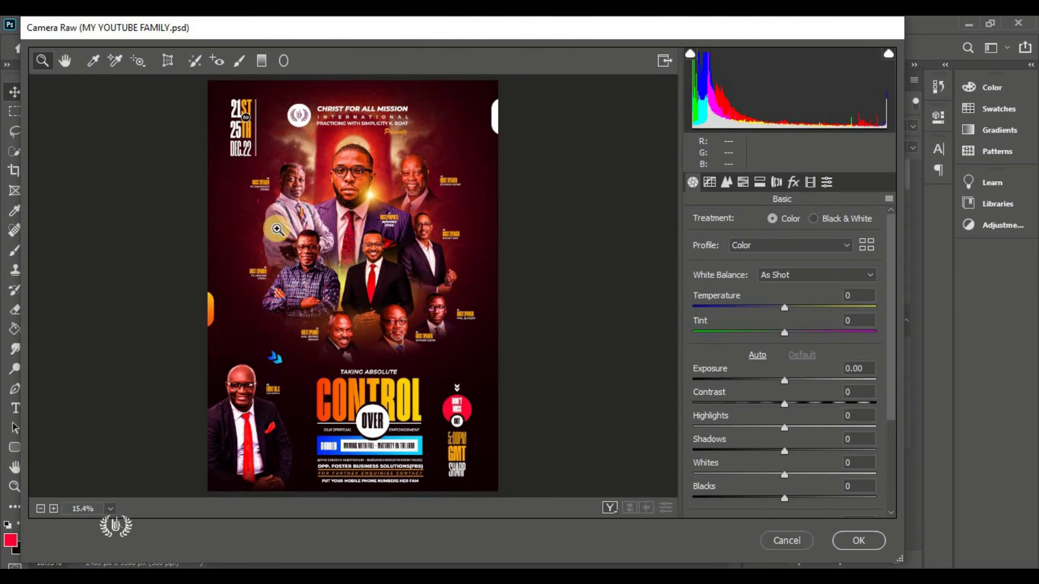
{"action": "left_click_drag", "start_coordinate": [831, 338], "coordinate": [841, 333]}
{"action": "scroll", "coordinate": [797, 364], "scroll_direction": "down", "scroll_amount": 1}
{"action": "left_click", "coordinate": [801, 364]}
{"action": "scroll", "coordinate": [793, 371], "scroll_direction": "down", "scroll_amount": 1}
{"action": "left_click", "coordinate": [793, 353]}
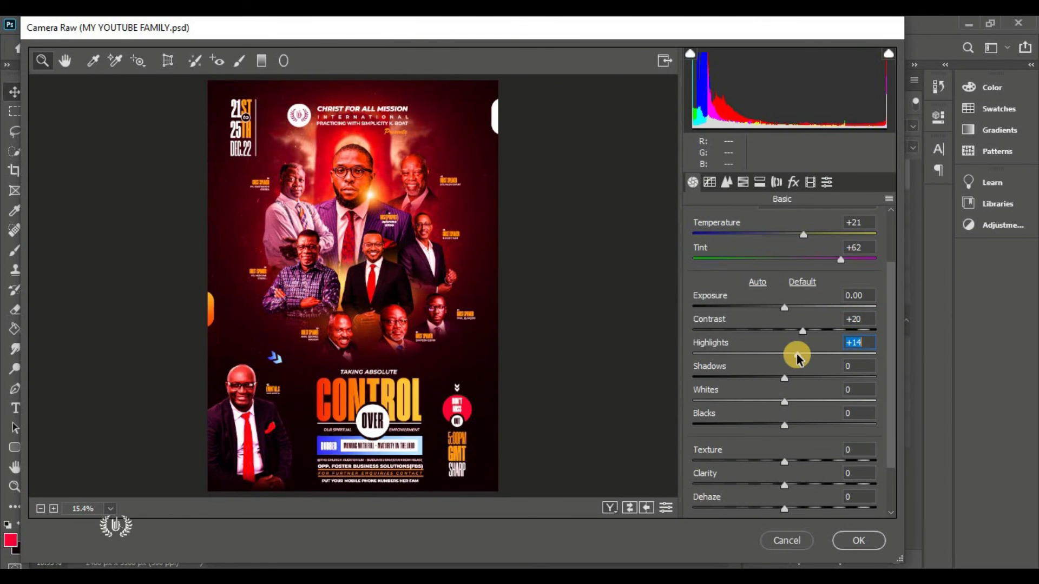
{"action": "scroll", "coordinate": [787, 360], "scroll_direction": "down", "scroll_amount": 1}
{"action": "left_click", "coordinate": [828, 424]}
{"action": "left_click", "coordinate": [802, 448]}
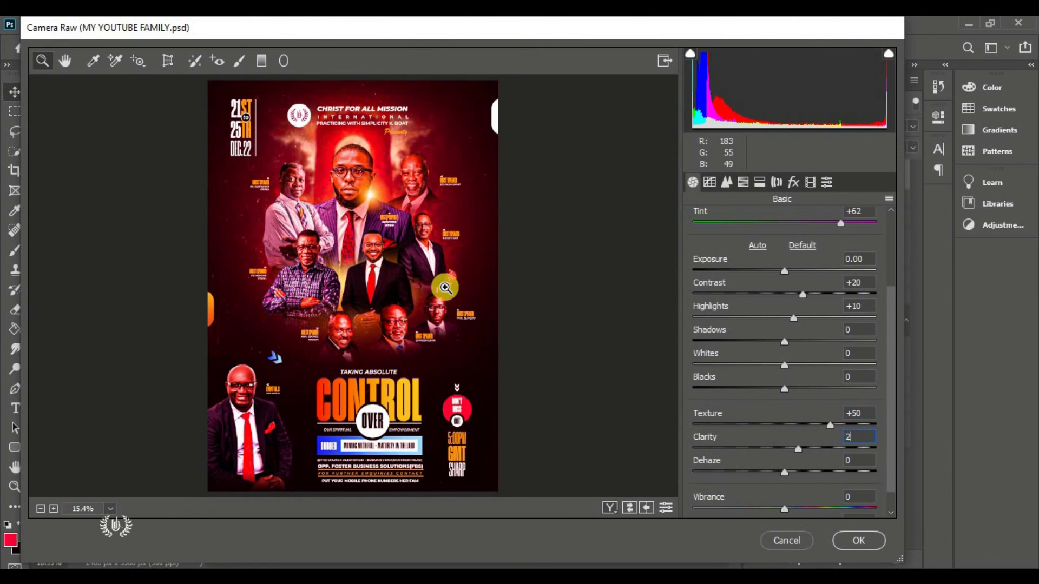
{"action": "scroll", "coordinate": [790, 483], "scroll_direction": "down", "scroll_amount": 1}
Enlarge the Camera Raw preview and set the temperature value to 18
{"action": "key", "text": "ctrl+plus"}
{"action": "scroll", "coordinate": [811, 324], "scroll_direction": "up", "scroll_amount": 3}
{"action": "left_click", "coordinate": [850, 292]}
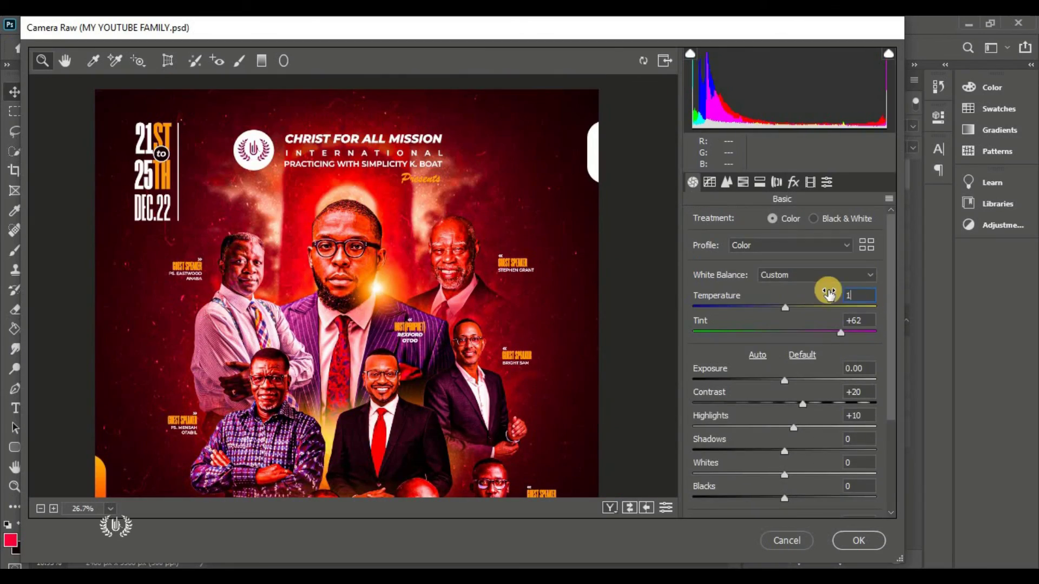
{"action": "type", "text": "18"}
{"action": "scroll", "coordinate": [789, 394], "scroll_direction": "down", "scroll_amount": 1}
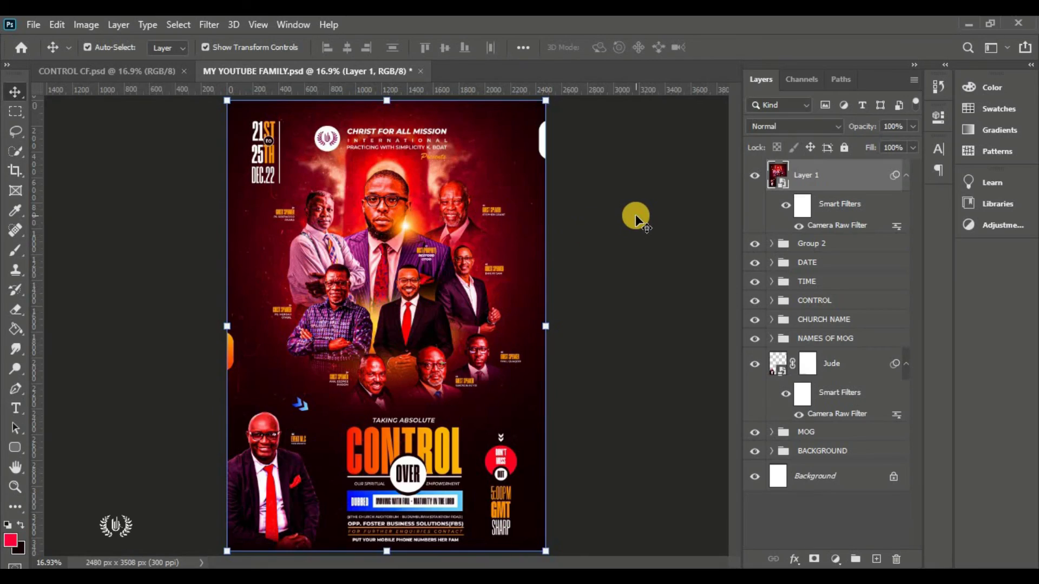
Zoom in to inspect the graded flyer, then fit it back on screen
{"action": "left_click", "coordinate": [635, 214]}
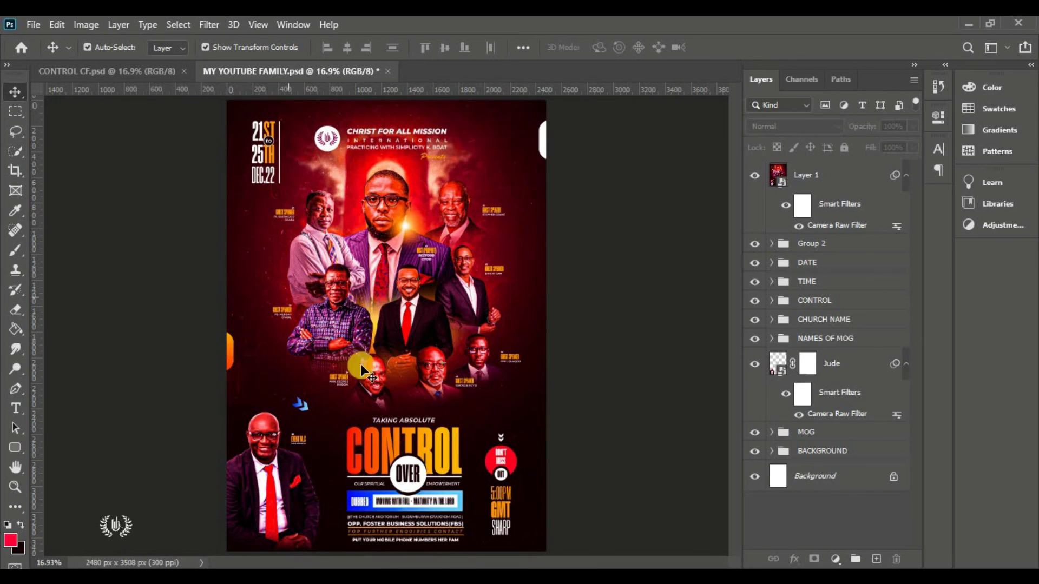
{"action": "scroll", "coordinate": [390, 186], "scroll_direction": "up", "scroll_amount": 4}
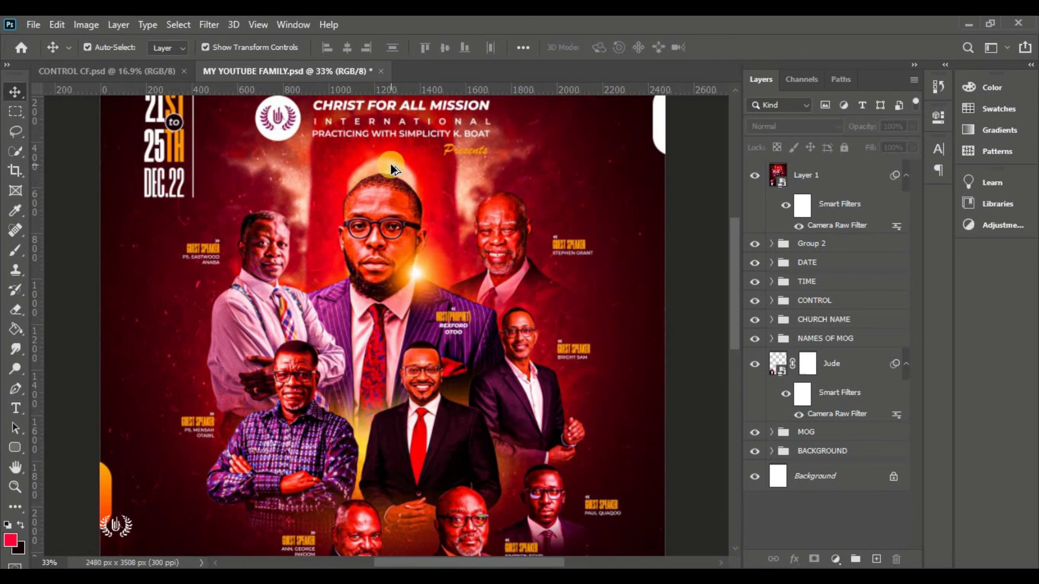
{"action": "left_click_drag", "start_coordinate": [735, 287], "coordinate": [734, 268]}
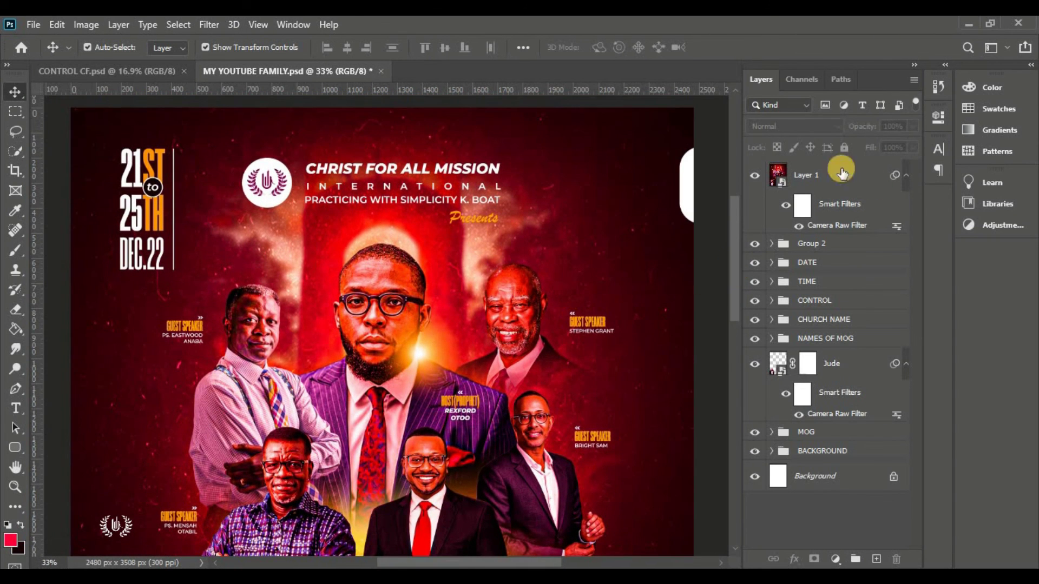
{"action": "left_click_drag", "start_coordinate": [732, 233], "coordinate": [724, 368]}
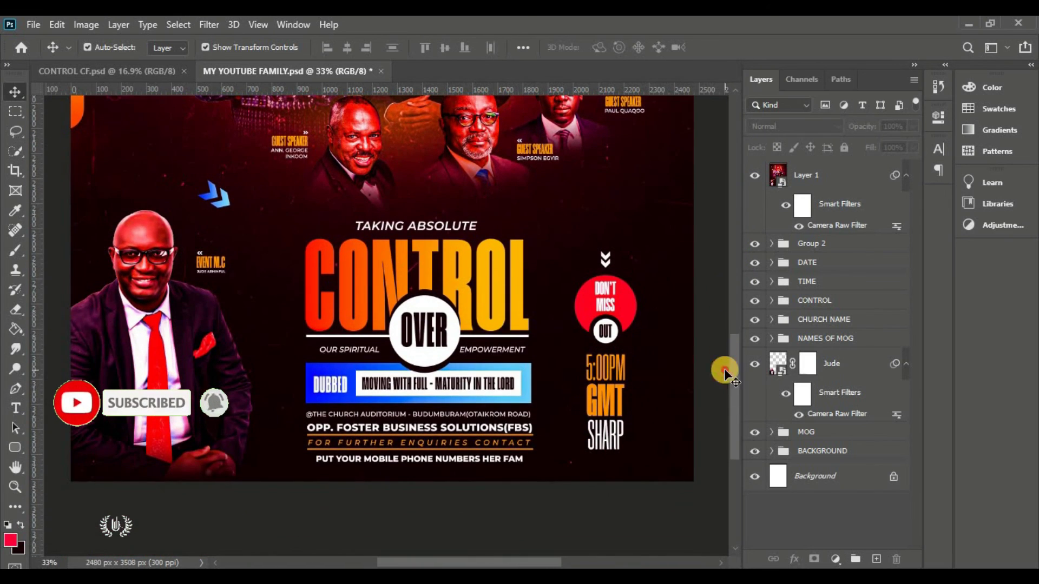
{"action": "key", "text": "ctrl+0"}
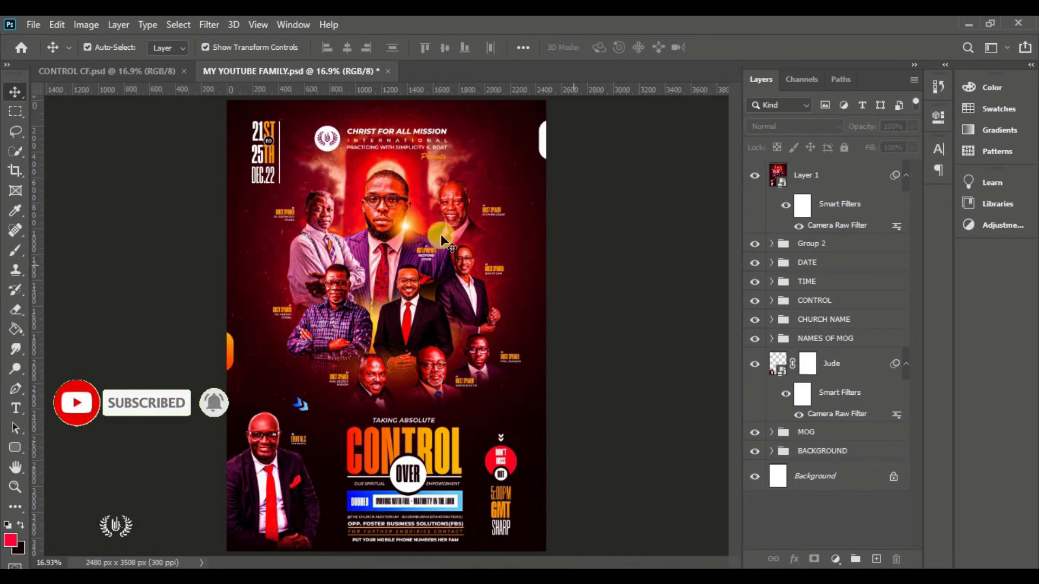
Compare against CONTROL CF.psd, return to MY YOUTUBE FAMILY.psd, and bring up the File menu to save
{"action": "left_click", "coordinate": [167, 73]}
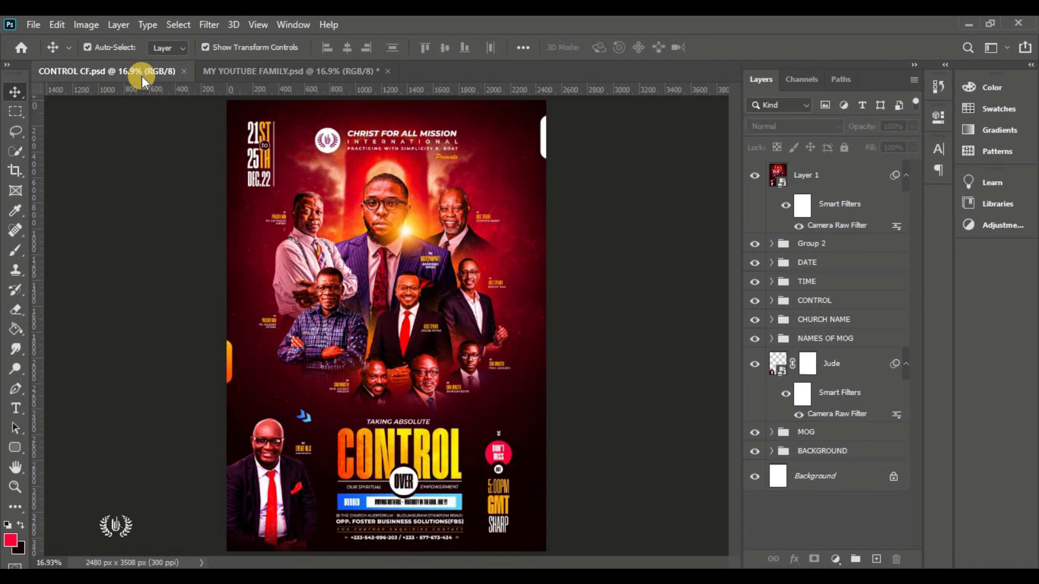
{"action": "left_click", "coordinate": [268, 67]}
{"action": "left_click", "coordinate": [33, 24]}
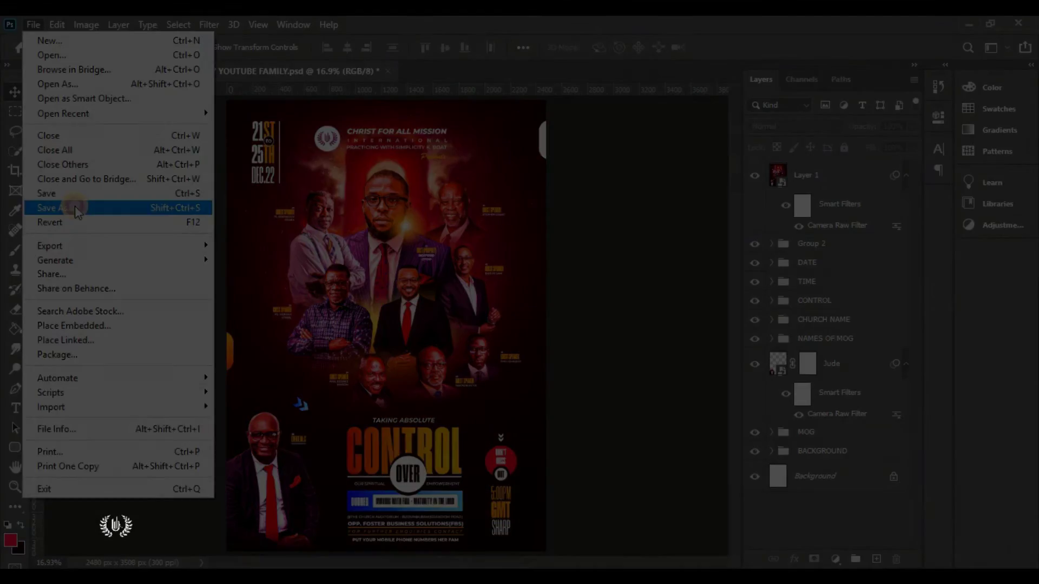